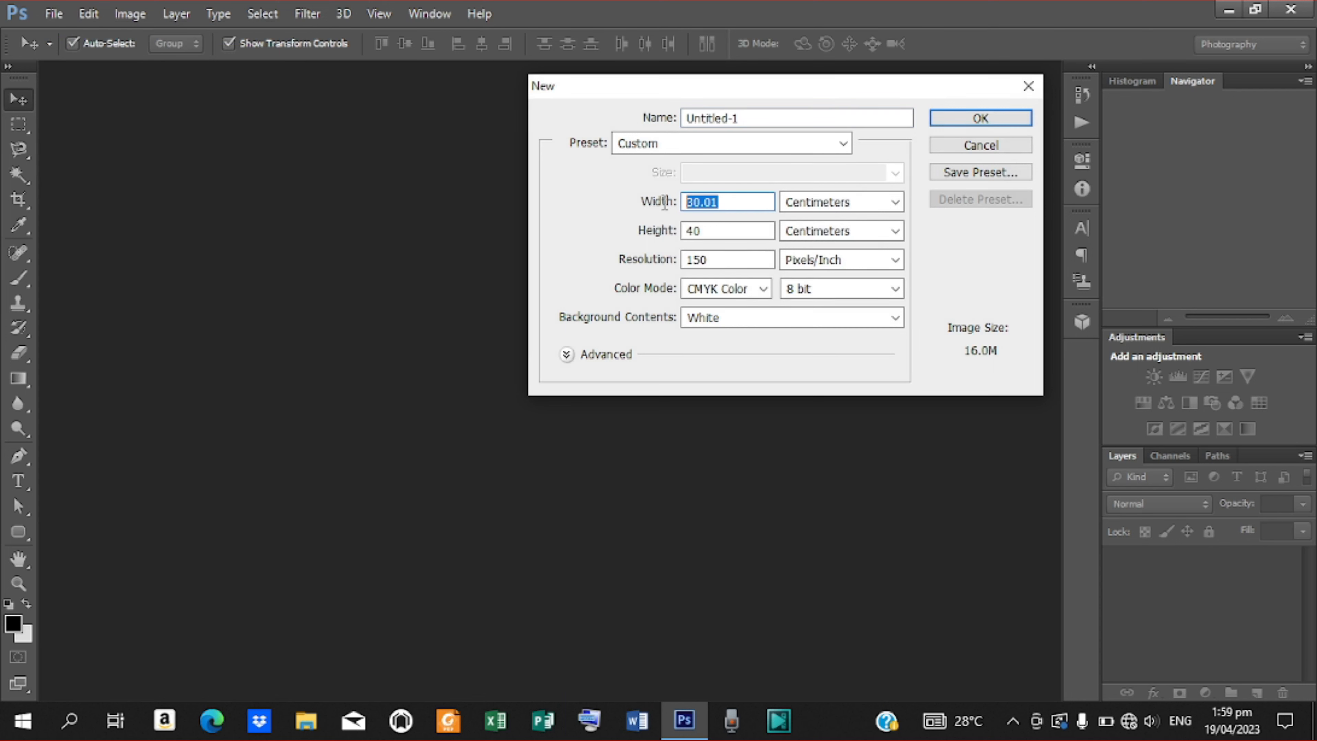
Make a 30 × 40 cm document at 150 pixels/inch in CMYK colour mode.
{"action": "type", "text": "30"}
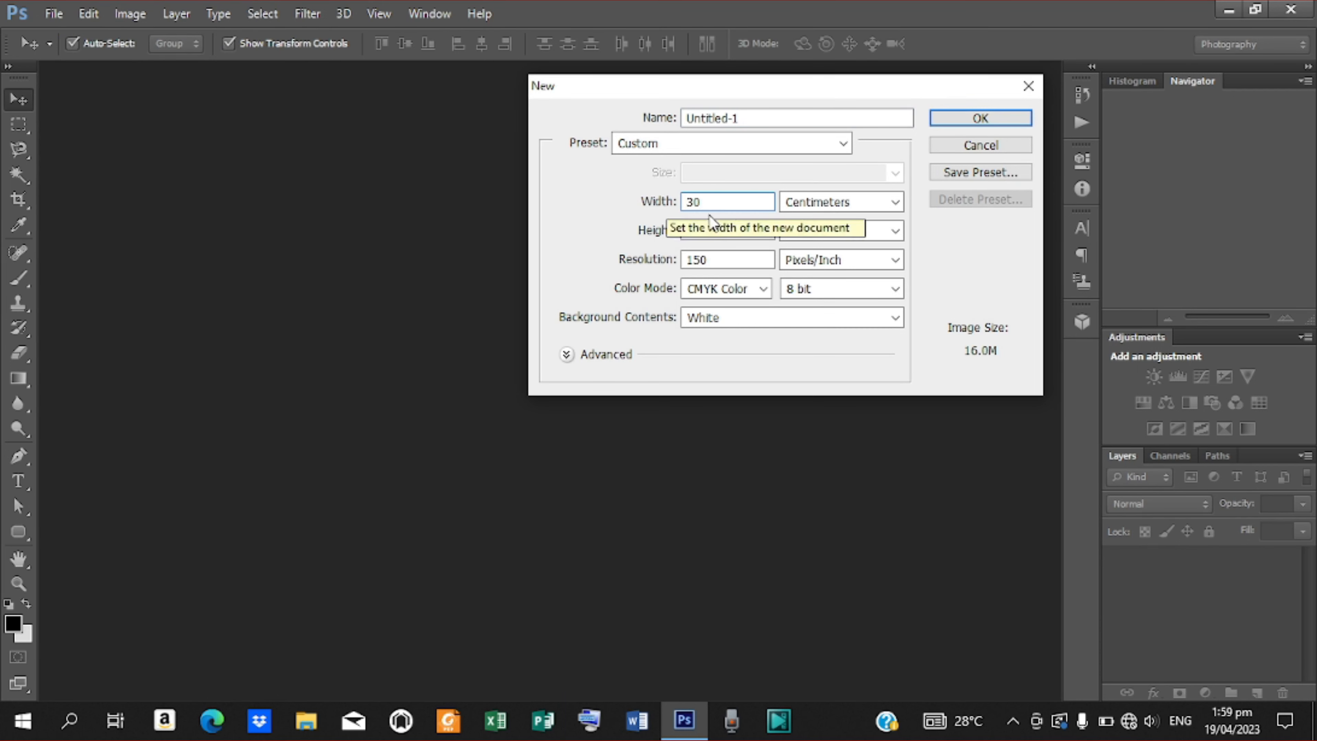
{"action": "key", "text": "Tab"}
{"action": "type", "text": "40"}
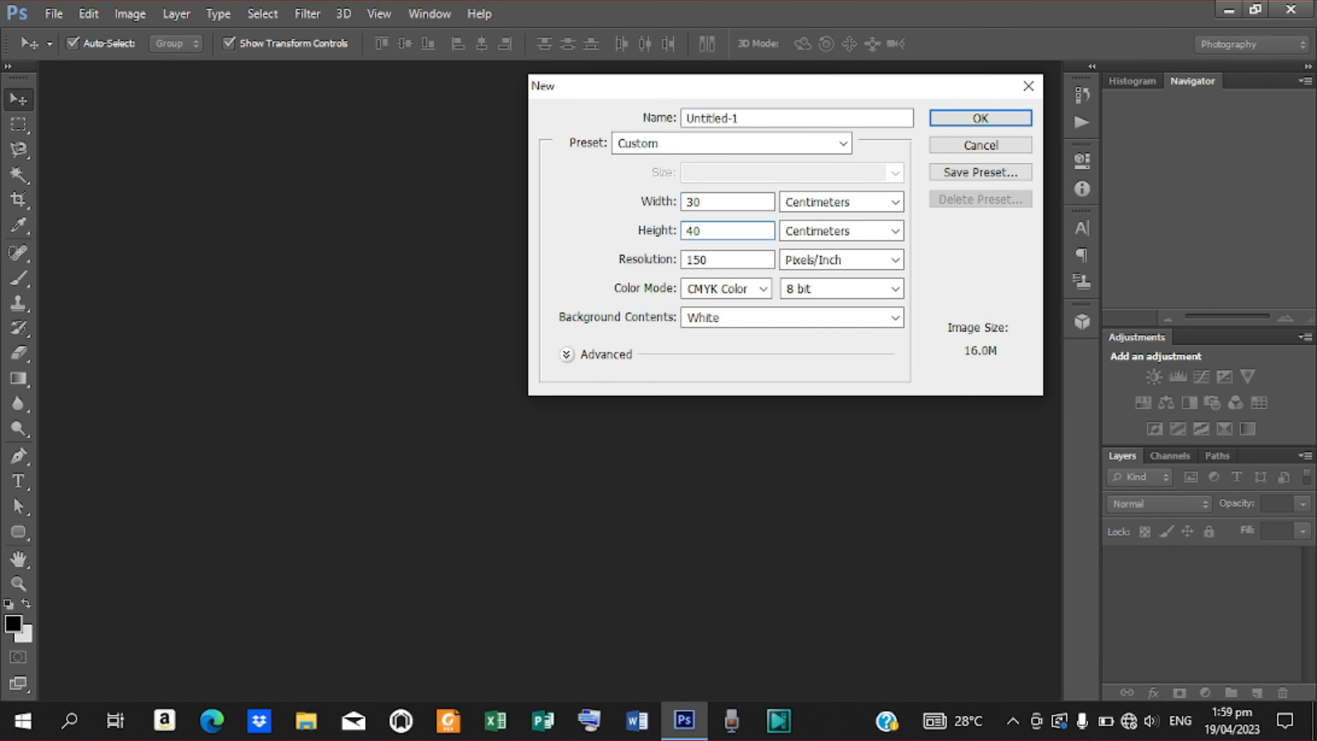
{"action": "key", "text": "Tab"}
{"action": "type", "text": "150"}
{"action": "left_click", "coordinate": [763, 289]}
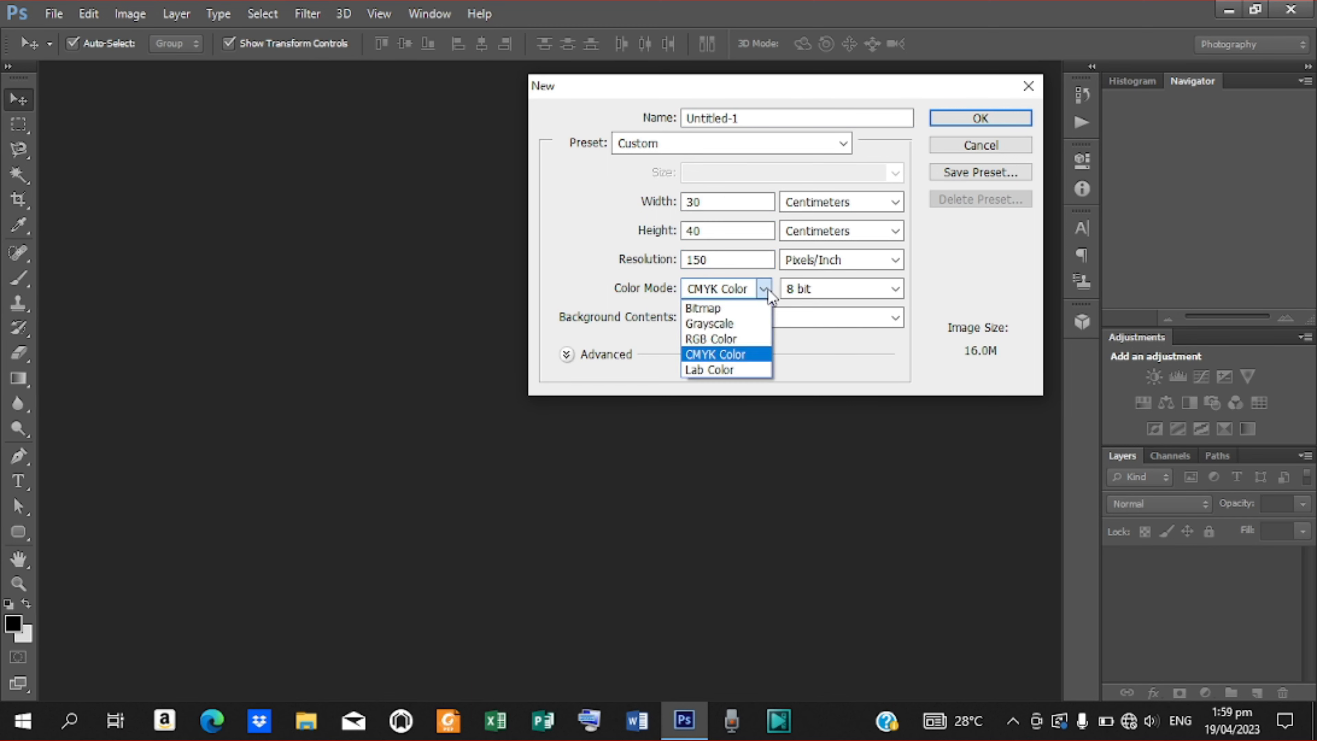
{"action": "left_click", "coordinate": [728, 355]}
{"action": "left_click", "coordinate": [943, 123]}
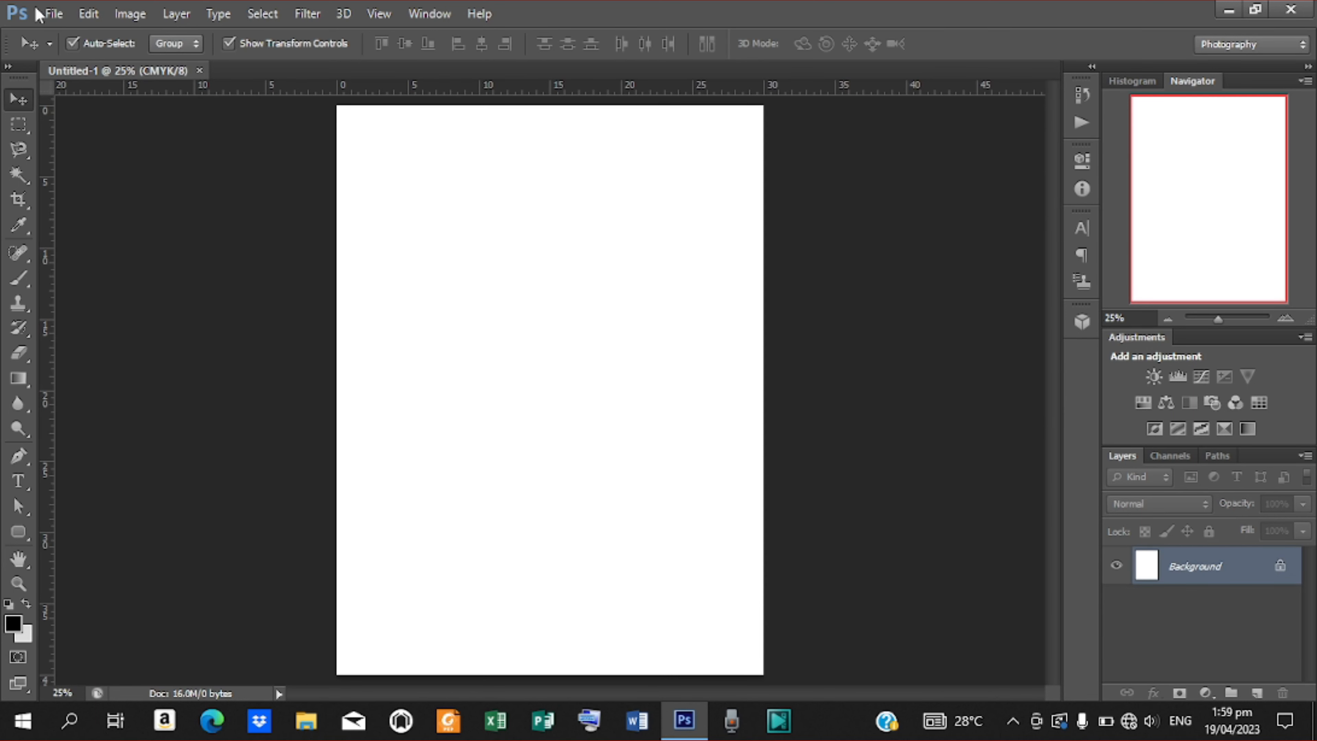
Place the STANDING BLOCKS image into the document.
{"action": "left_click", "coordinate": [55, 14]}
{"action": "left_click", "coordinate": [82, 335]}
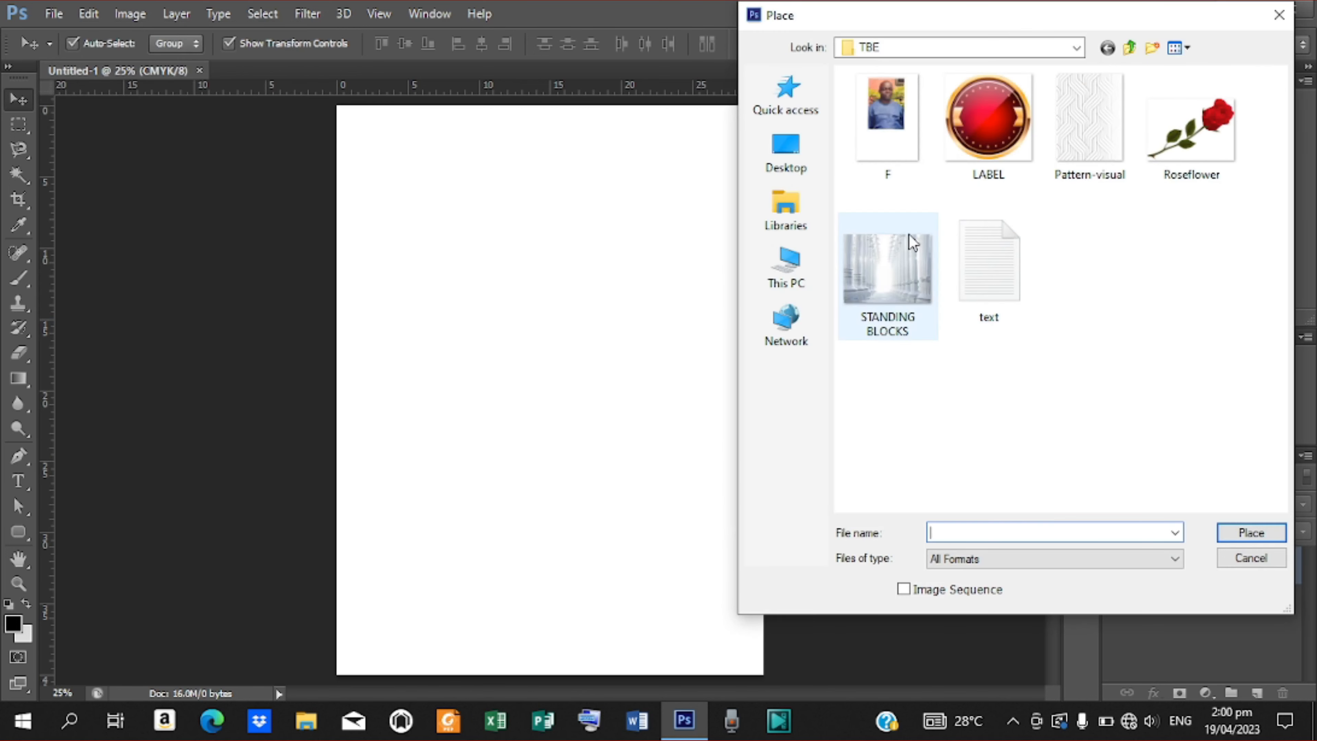
{"action": "left_click", "coordinate": [888, 270]}
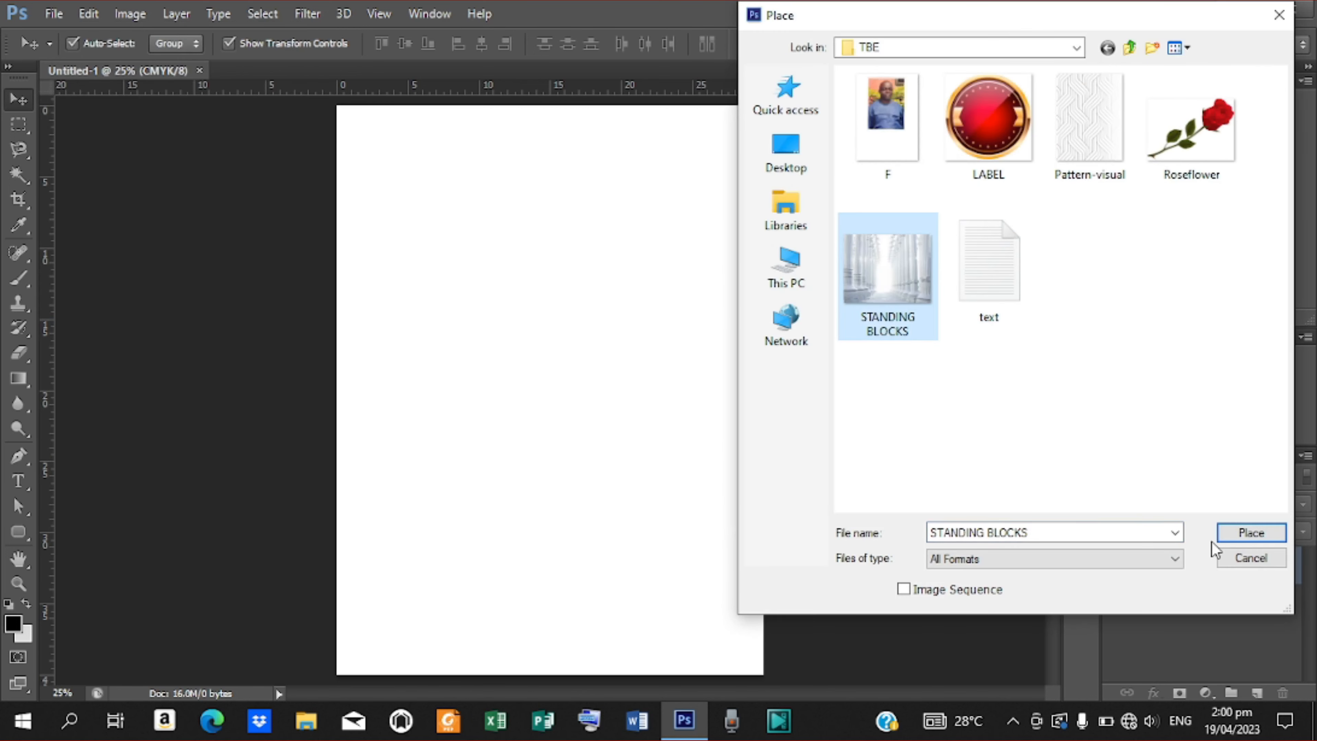
{"action": "left_click", "coordinate": [1251, 533]}
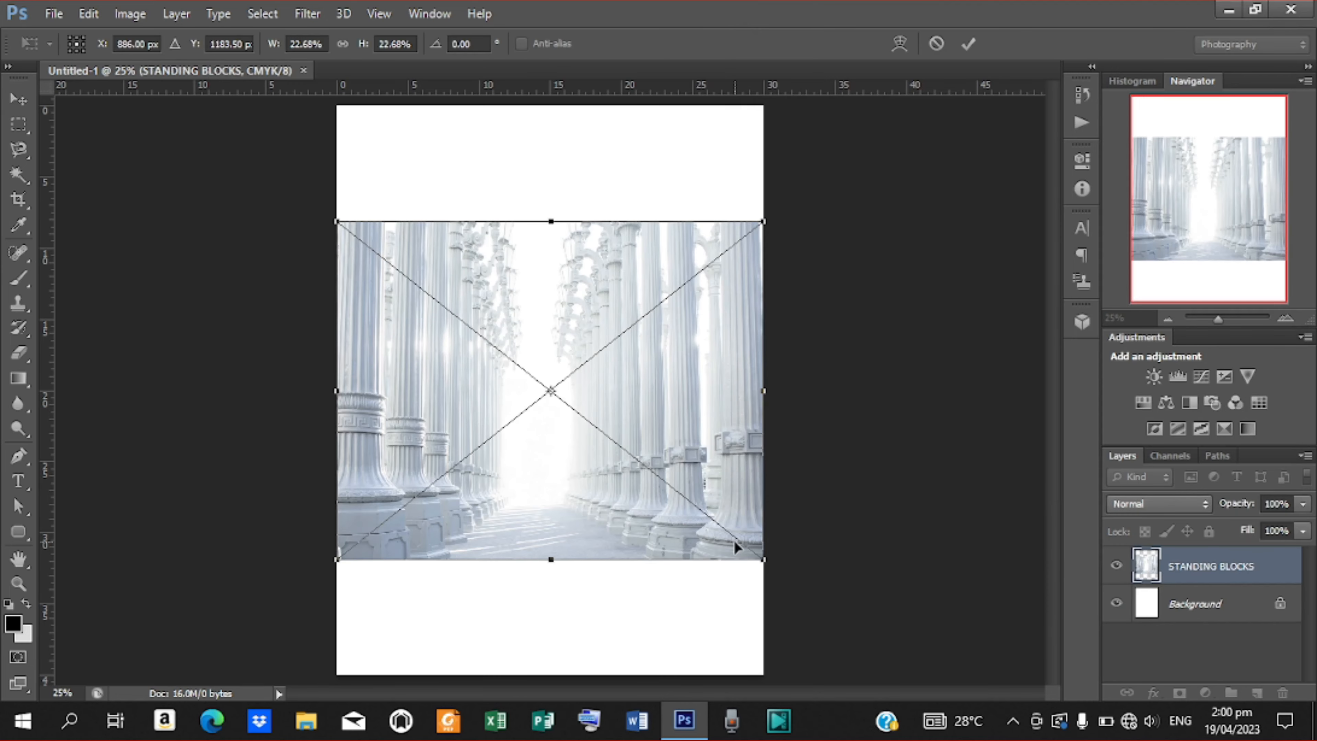
Scale the columns photo to cover the page and fade it to 38% opacity.
{"action": "left_click_drag", "start_coordinate": [762, 558], "coordinate": [985, 661]}
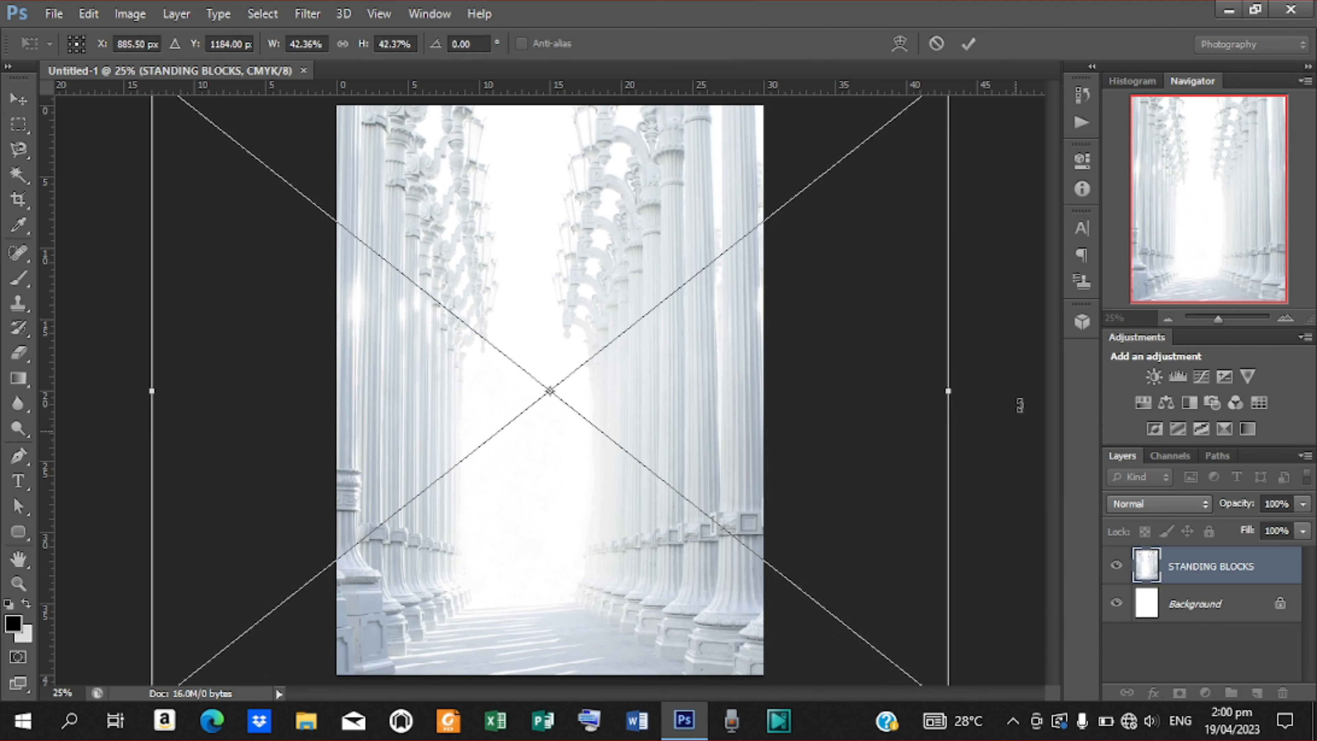
{"action": "left_click", "coordinate": [968, 44]}
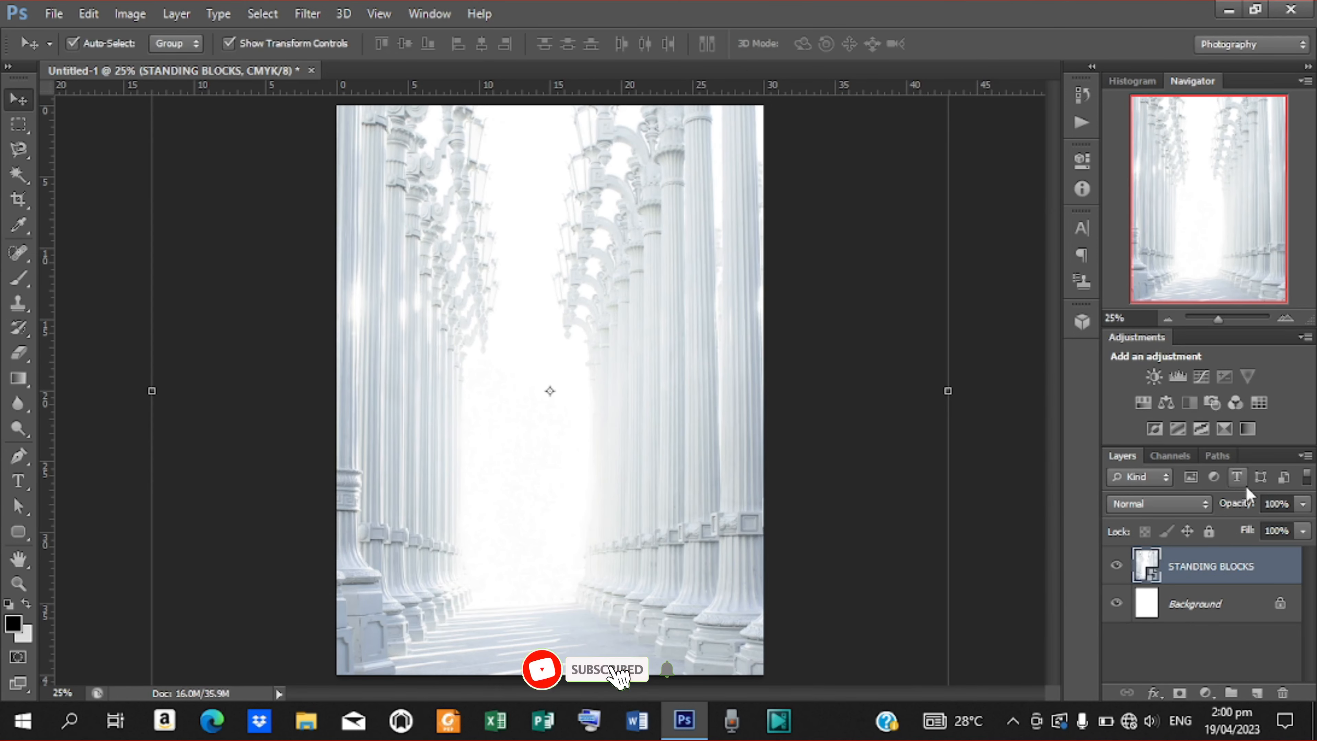
{"action": "left_click_drag", "start_coordinate": [1251, 510], "coordinate": [1197, 511]}
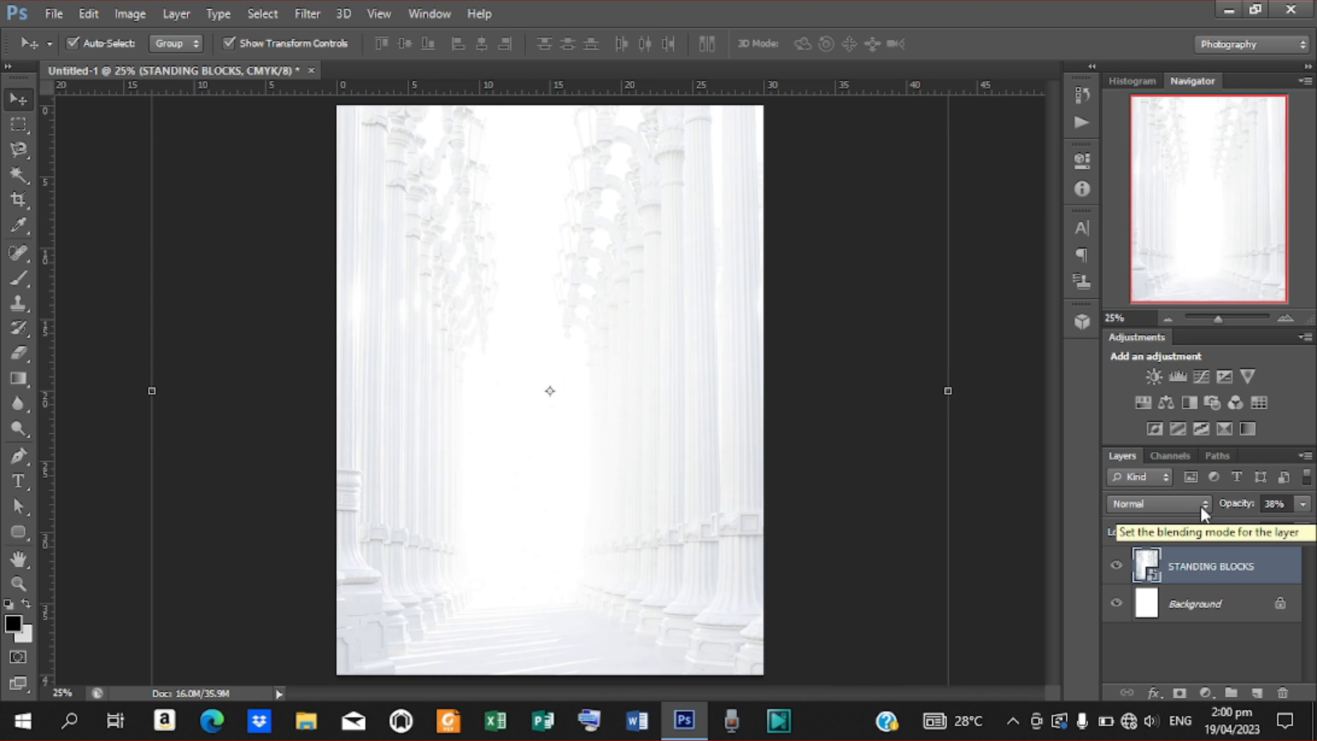
Set the STANDING BLOCKS layer to 40% opacity and apply a 9-pixel Gaussian Blur.
{"action": "left_click", "coordinate": [1275, 506]}
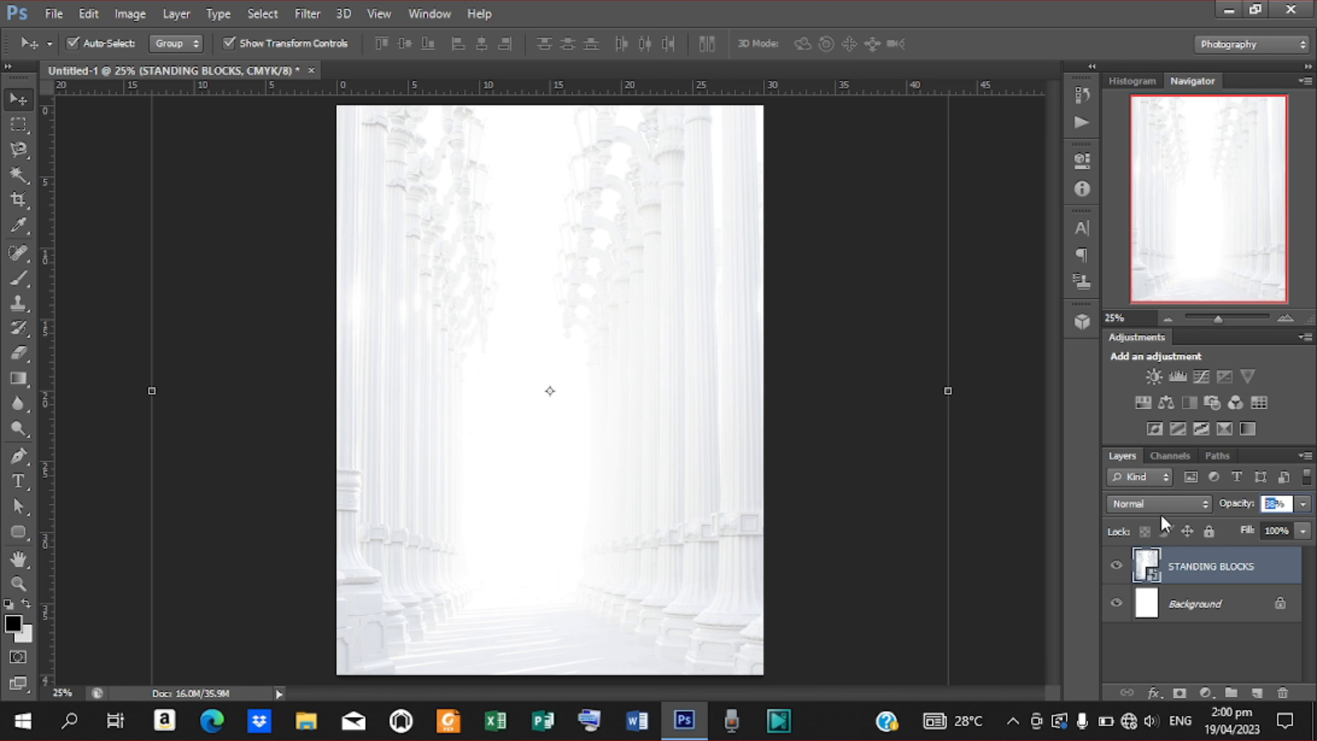
{"action": "type", "text": "40"}
{"action": "left_click", "coordinate": [309, 13]}
{"action": "mouse_move", "coordinate": [335, 212]}
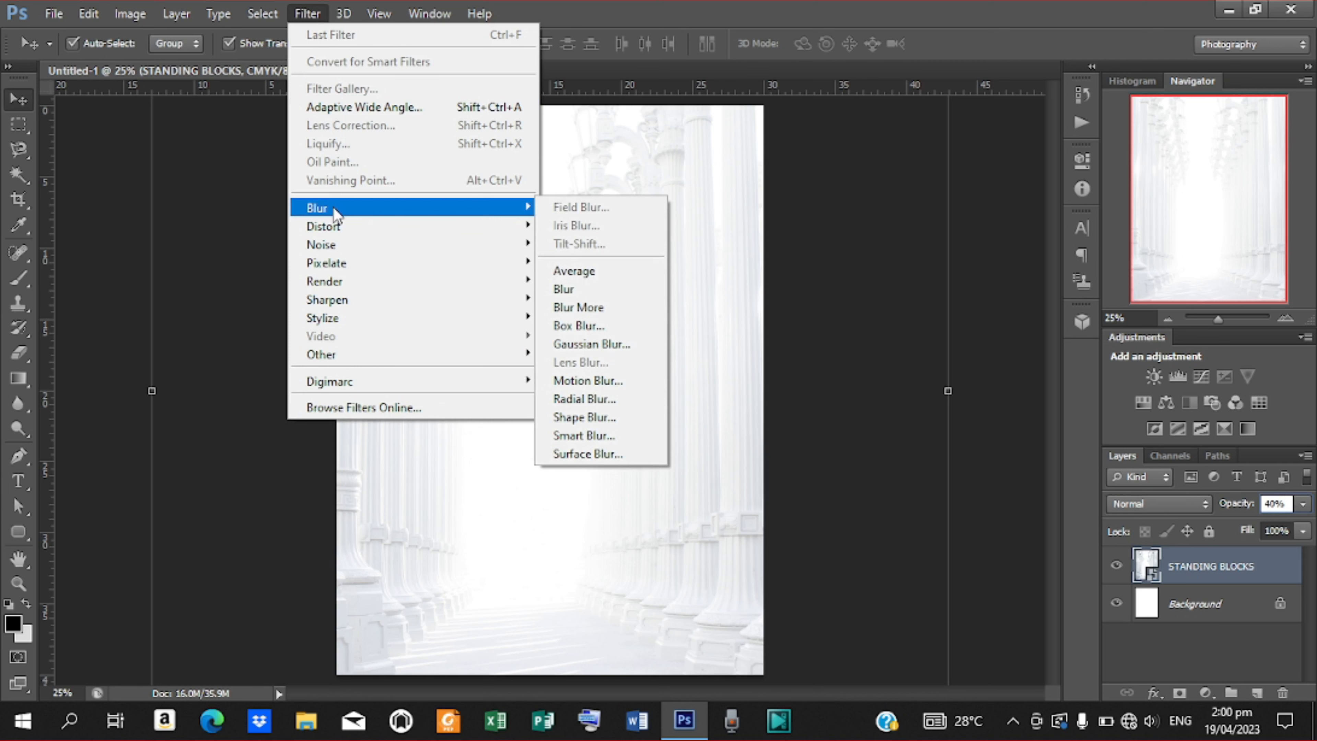
{"action": "left_click", "coordinate": [574, 345]}
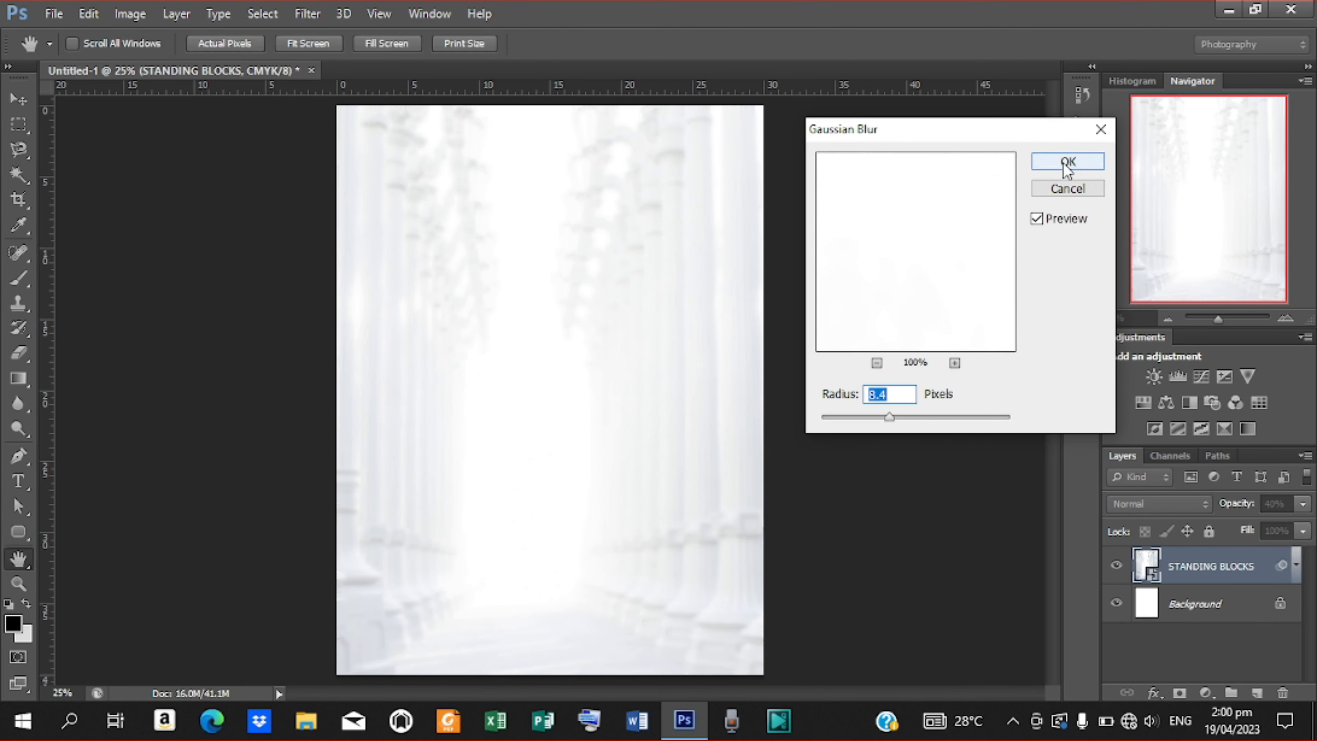
{"action": "type", "text": "9"}
{"action": "key", "text": "Return"}
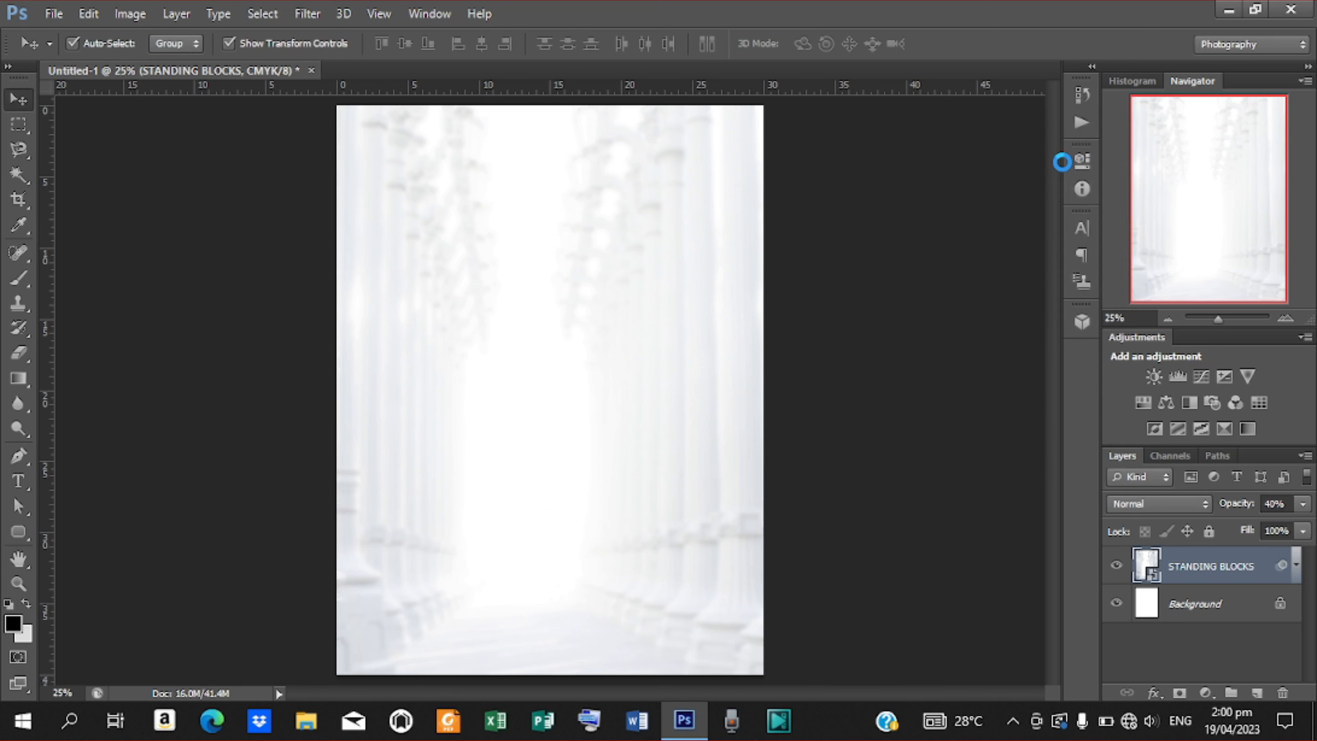
Place the Pattern-visual image and scale it to cover the whole page.
{"action": "left_click", "coordinate": [55, 14]}
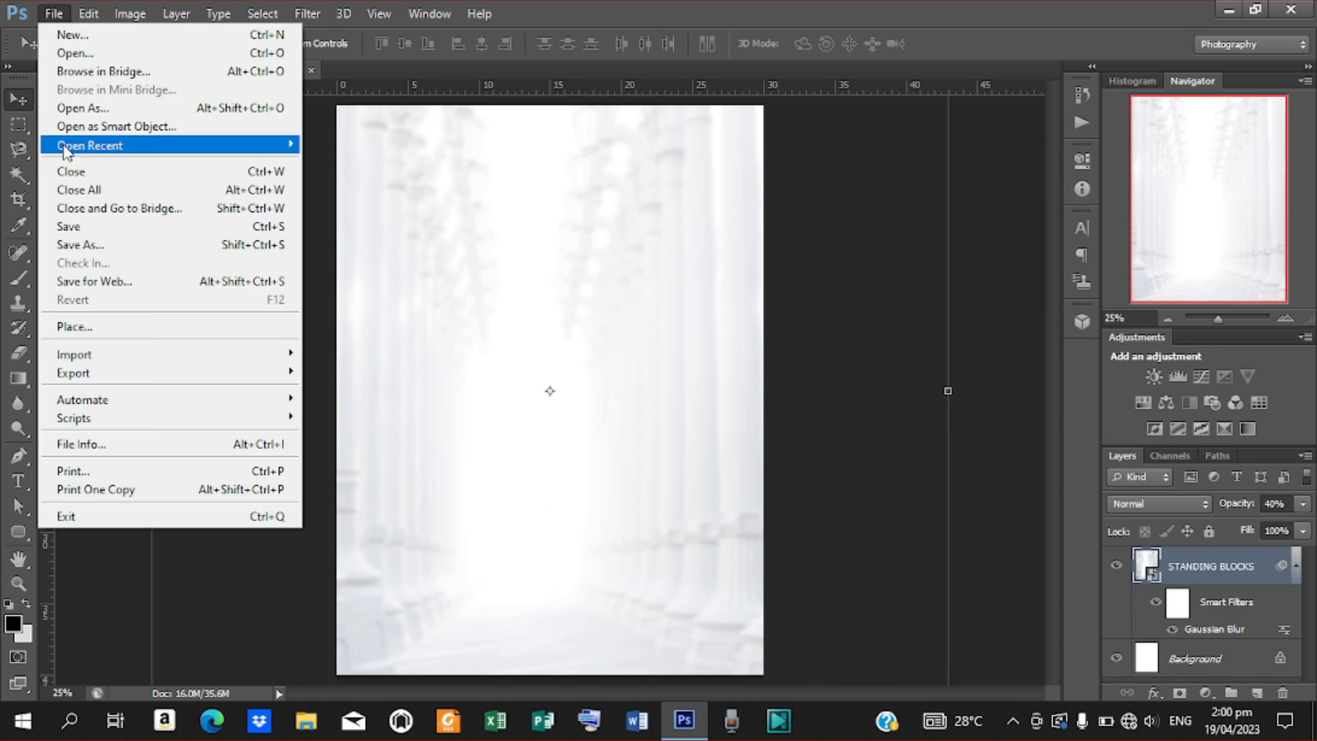
{"action": "left_click", "coordinate": [77, 323]}
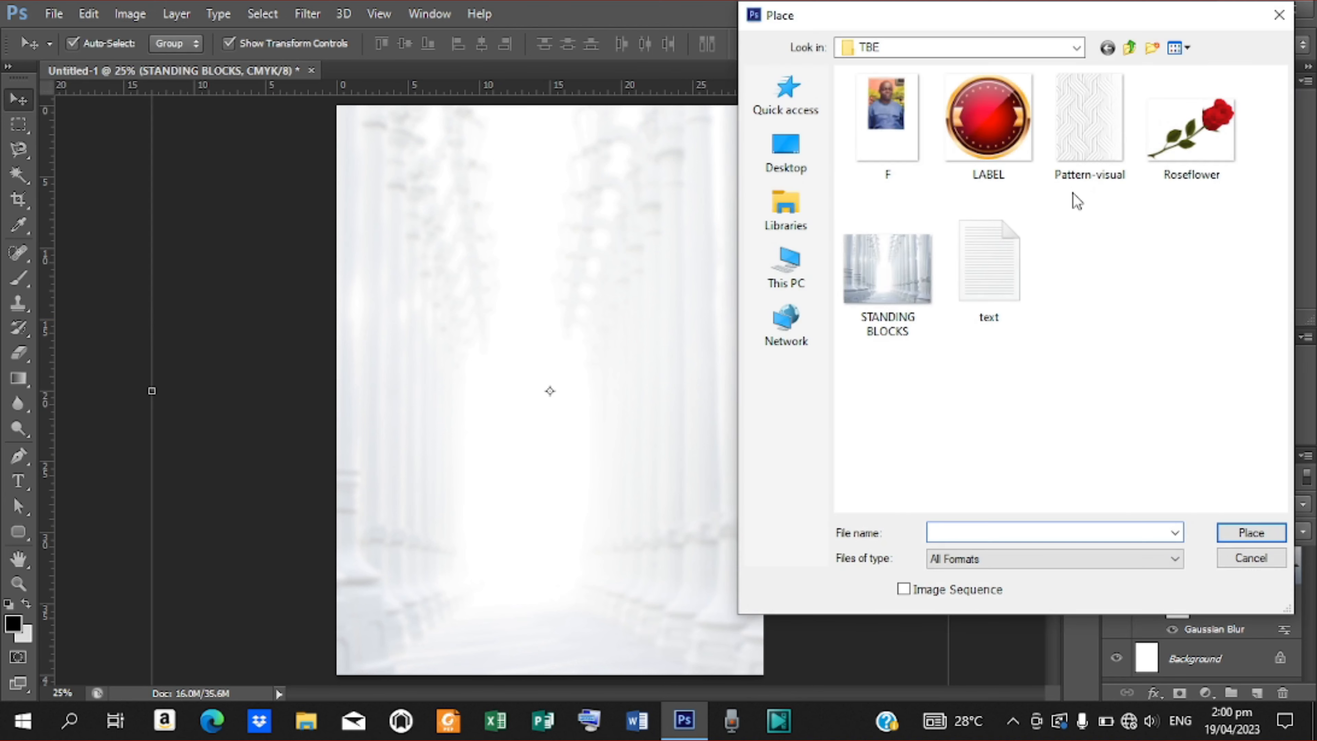
{"action": "left_click", "coordinate": [1099, 110]}
{"action": "left_click", "coordinate": [1246, 530]}
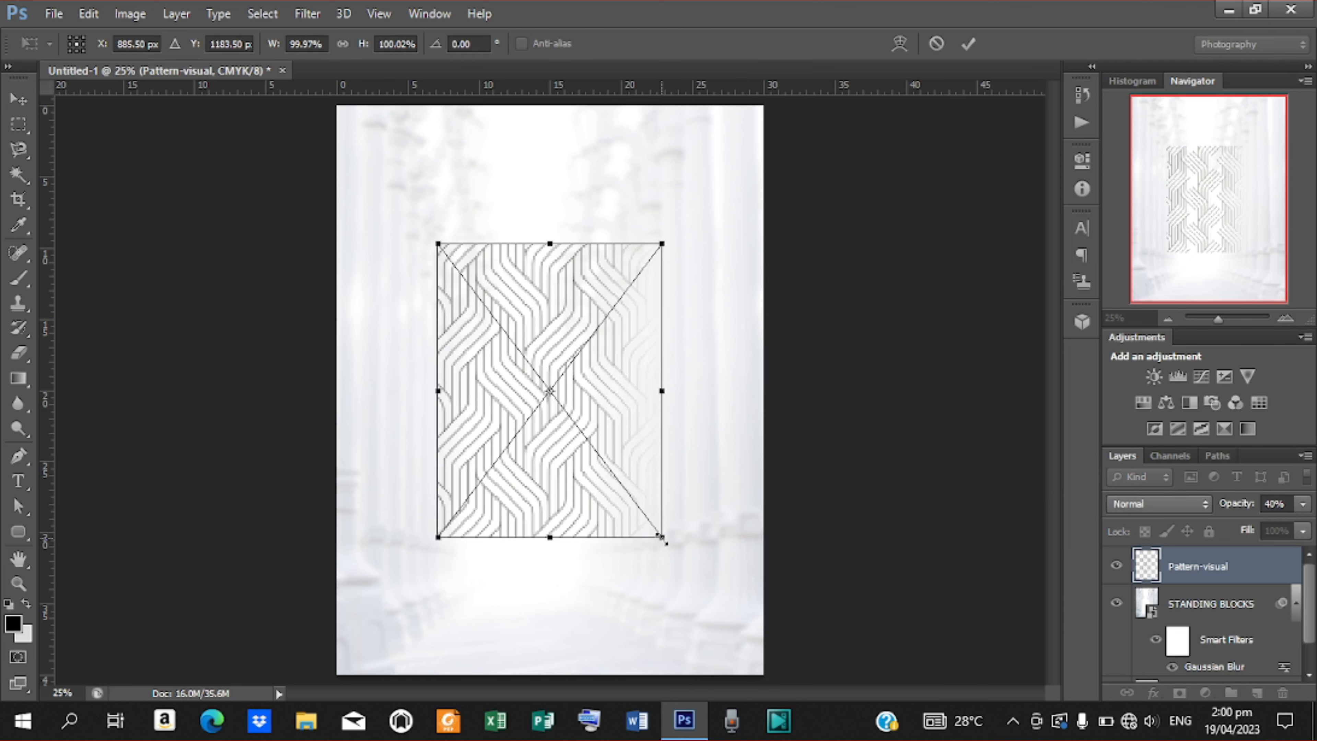
{"action": "left_click_drag", "start_coordinate": [662, 537], "coordinate": [795, 659]}
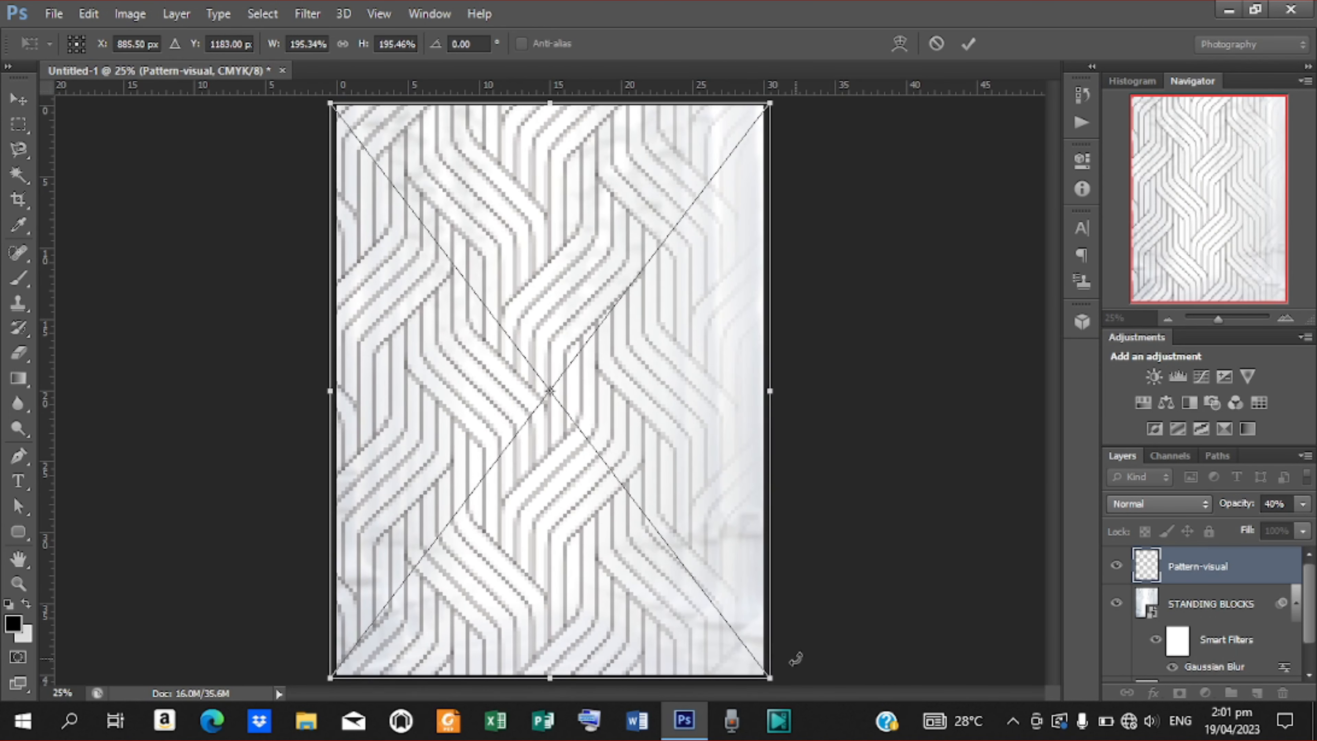
{"action": "left_click", "coordinate": [968, 43]}
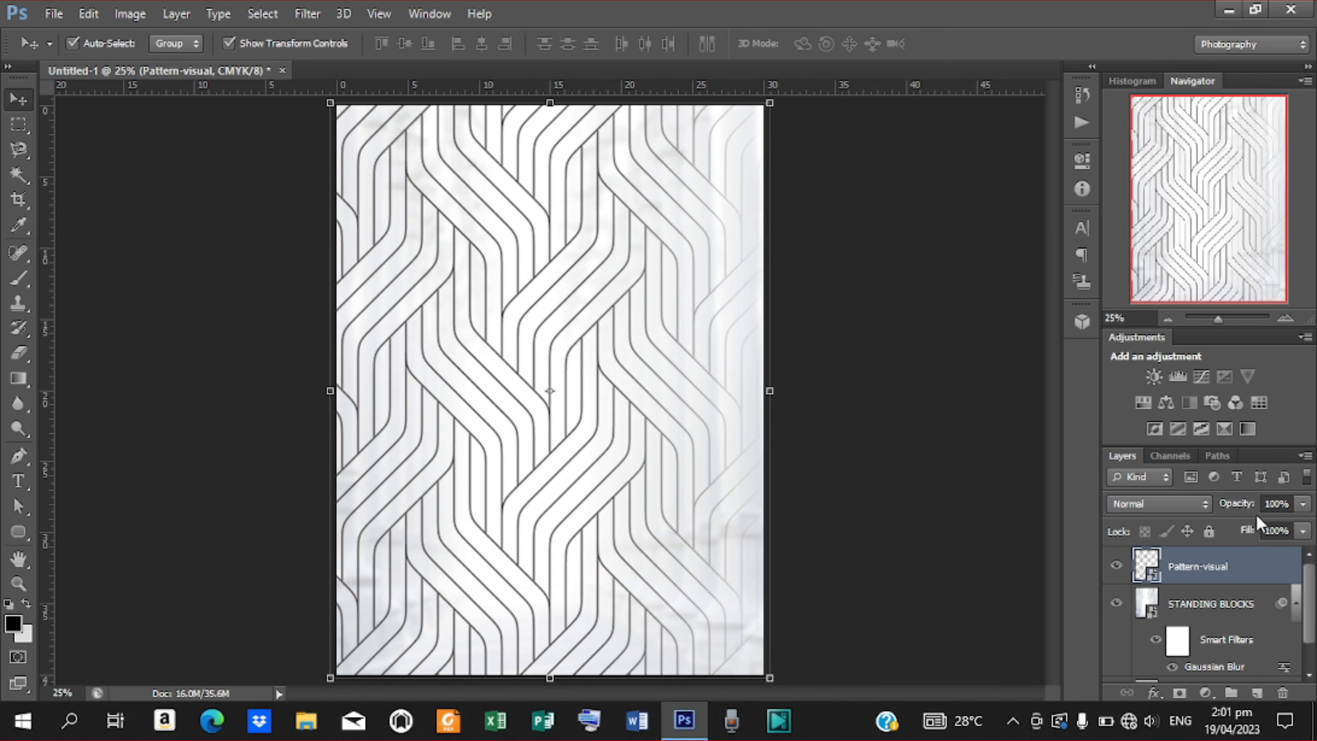
Set the pattern layer to 40% opacity with a 20-pixel Gaussian Blur.
{"action": "left_click", "coordinate": [1279, 504]}
{"action": "type", "text": "40"}
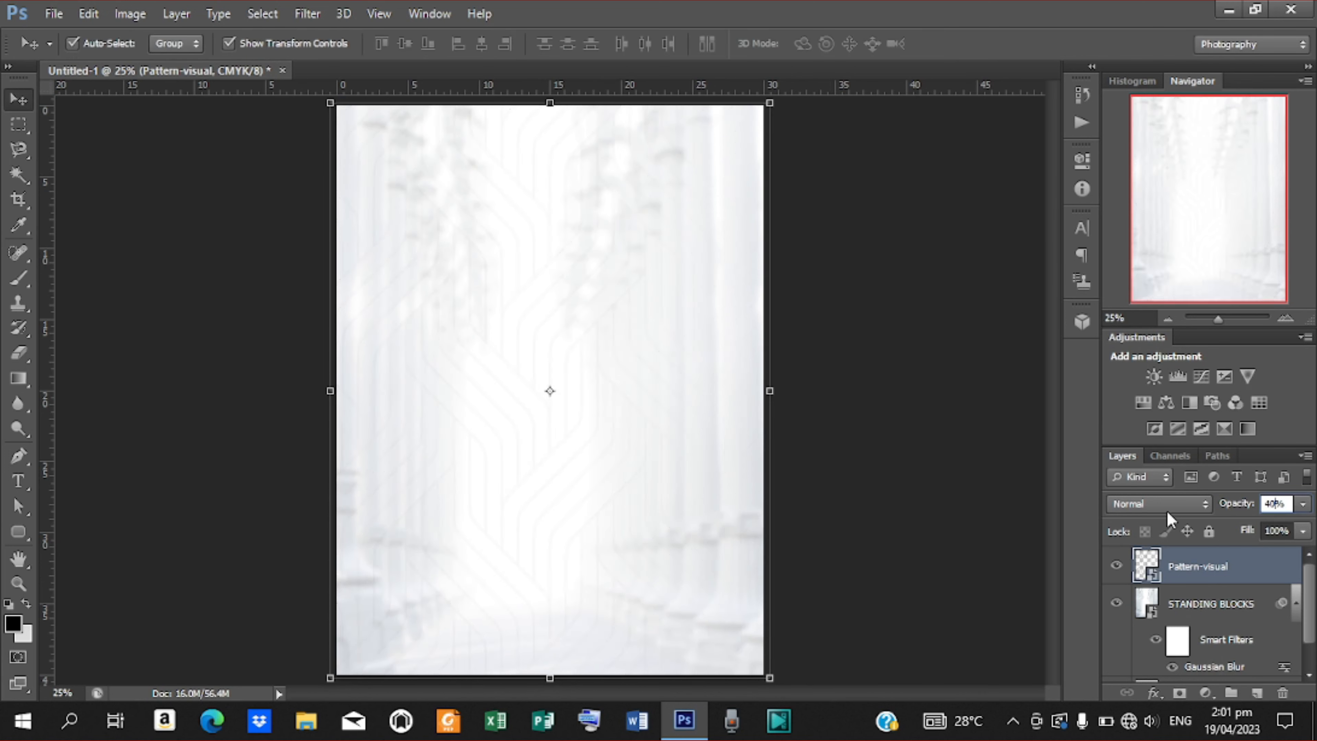
{"action": "left_click", "coordinate": [318, 12]}
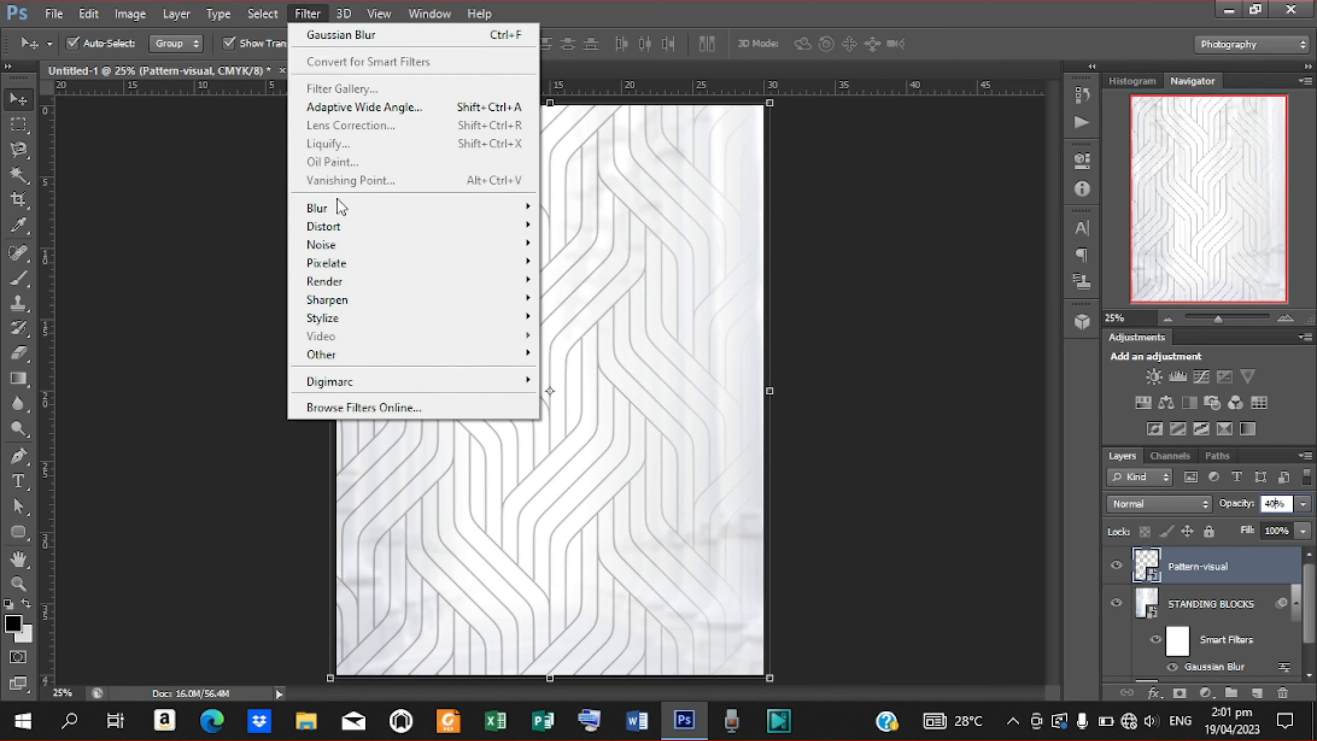
{"action": "mouse_move", "coordinate": [337, 206]}
{"action": "left_click", "coordinate": [606, 340]}
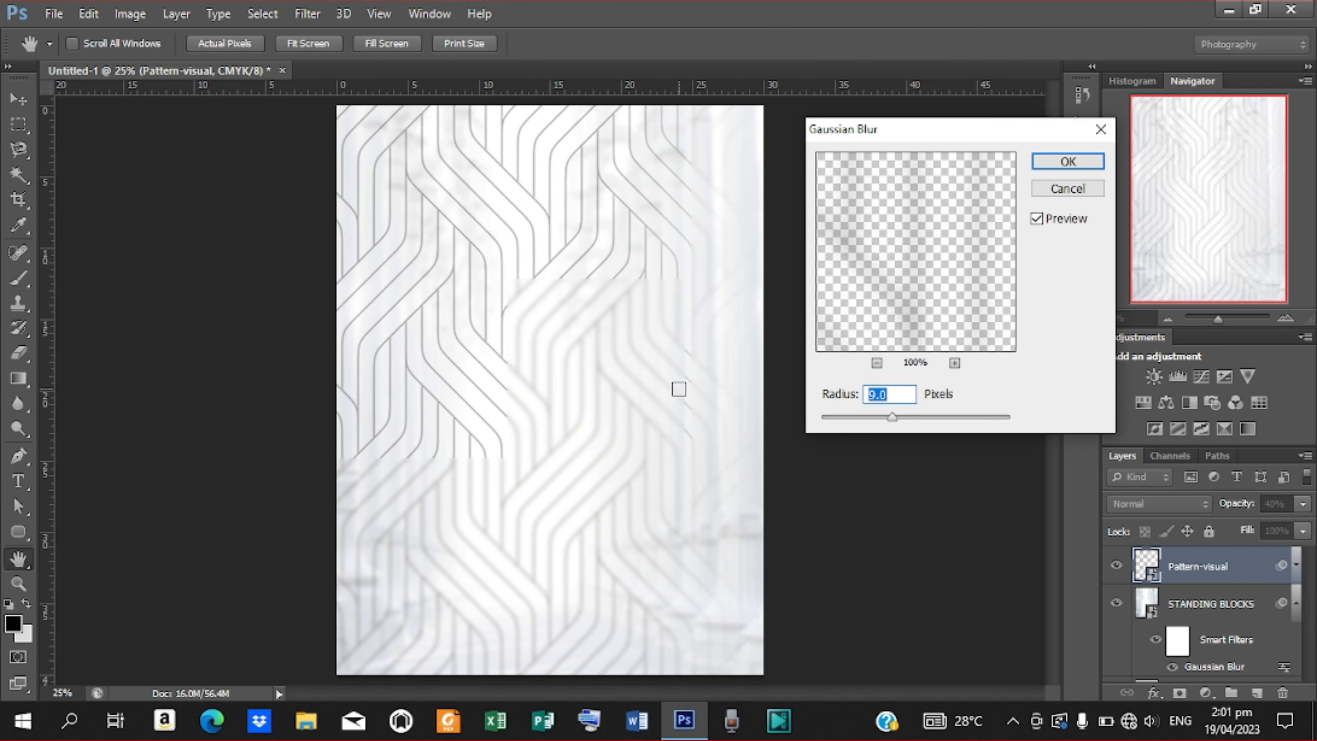
{"action": "type", "text": "20"}
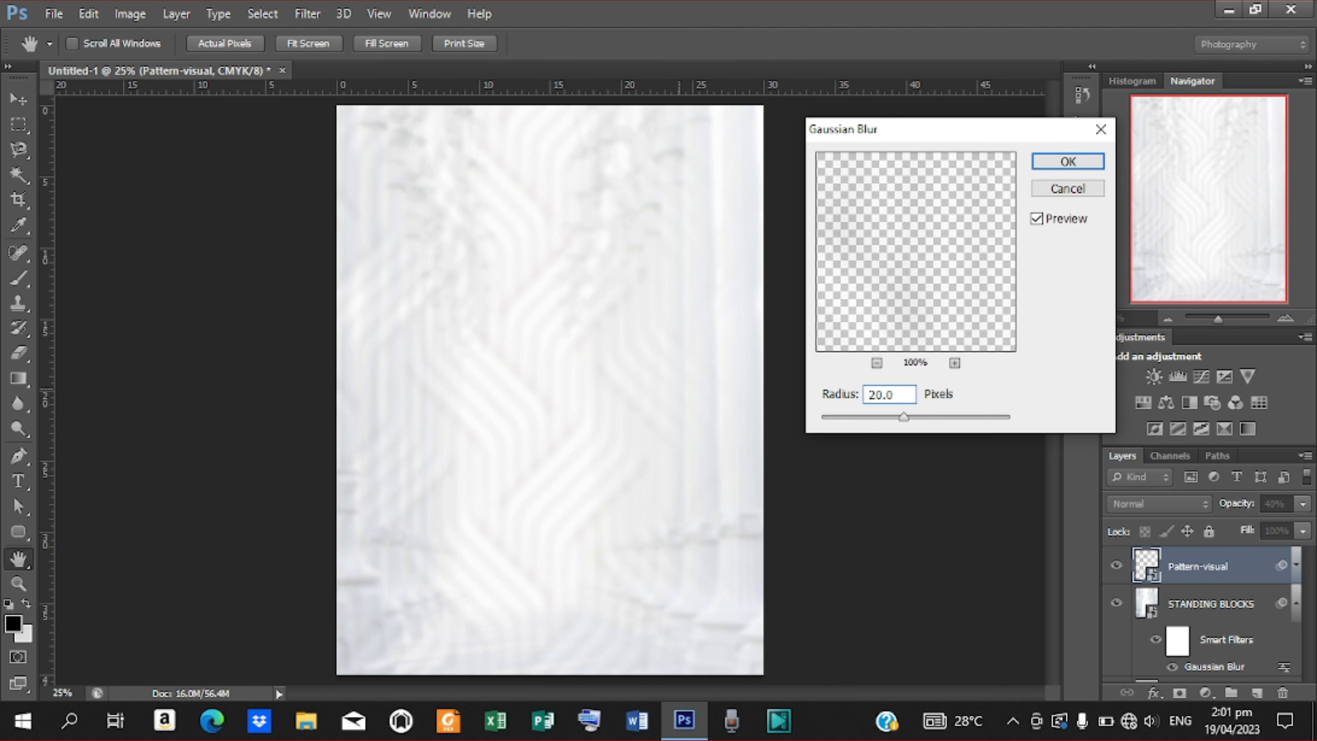
{"action": "key", "text": "Return"}
{"action": "key", "text": "v"}
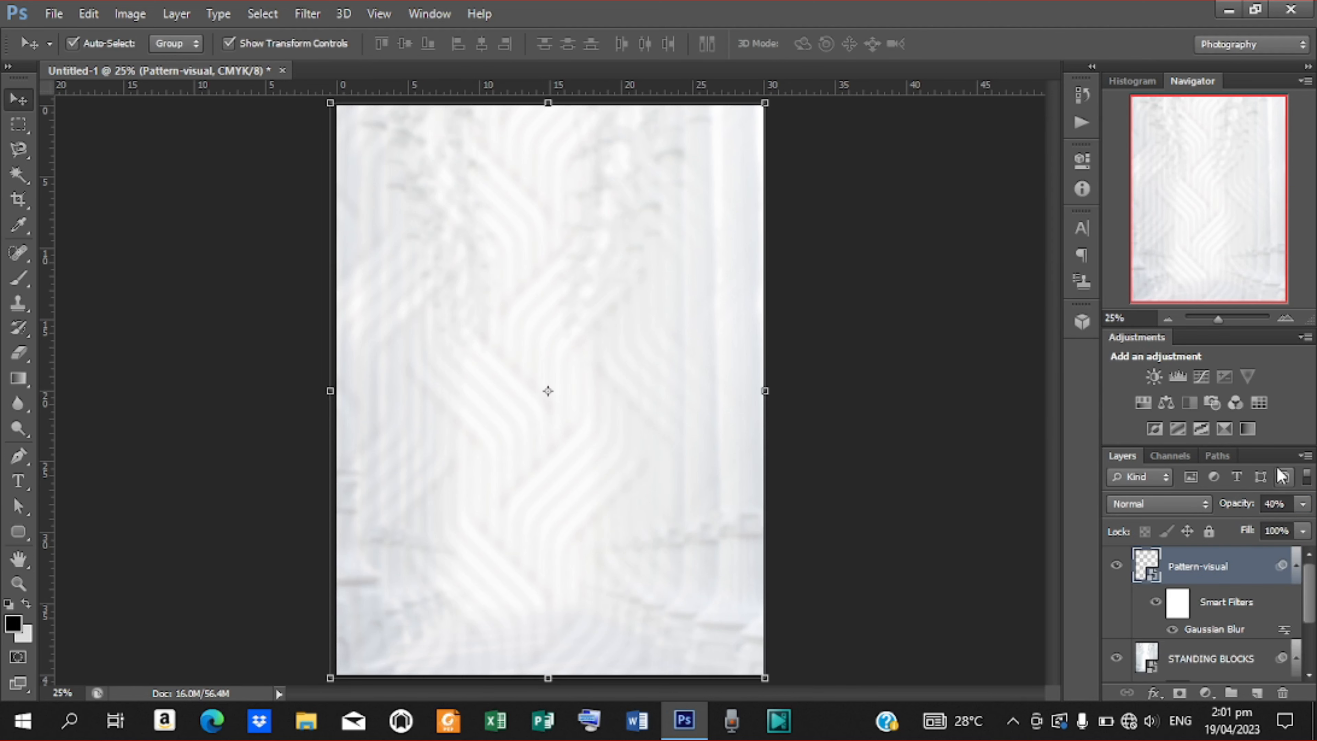
Set the pattern layer's blend mode to Multiply.
{"action": "left_click", "coordinate": [1203, 506]}
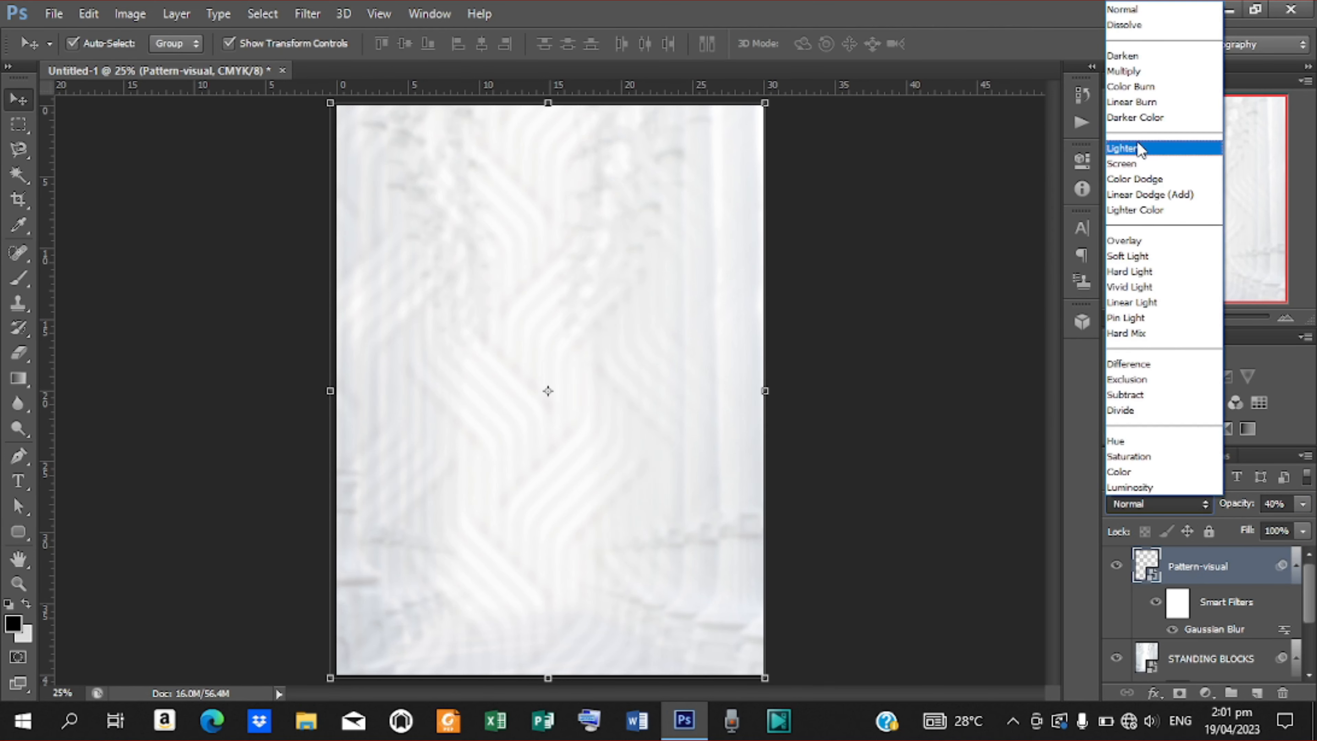
{"action": "left_click", "coordinate": [1125, 71]}
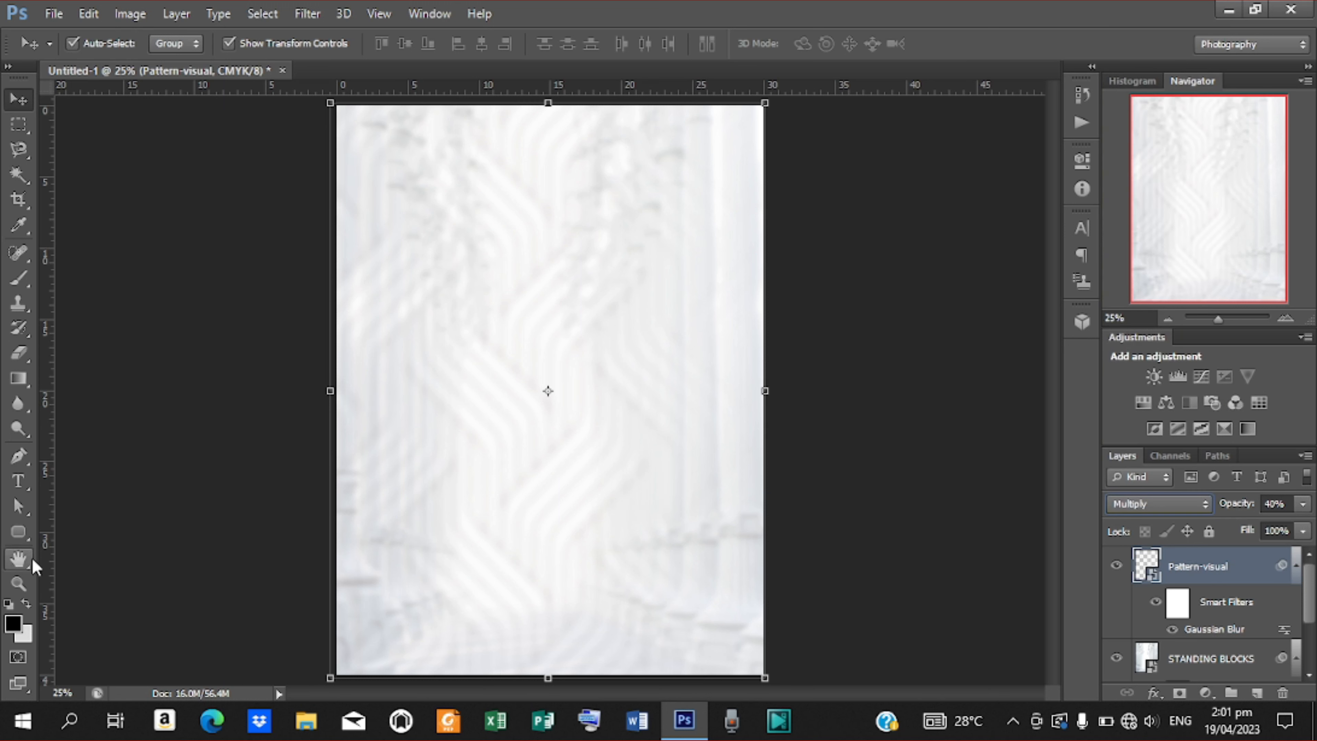
{"action": "left_click", "coordinate": [19, 540]}
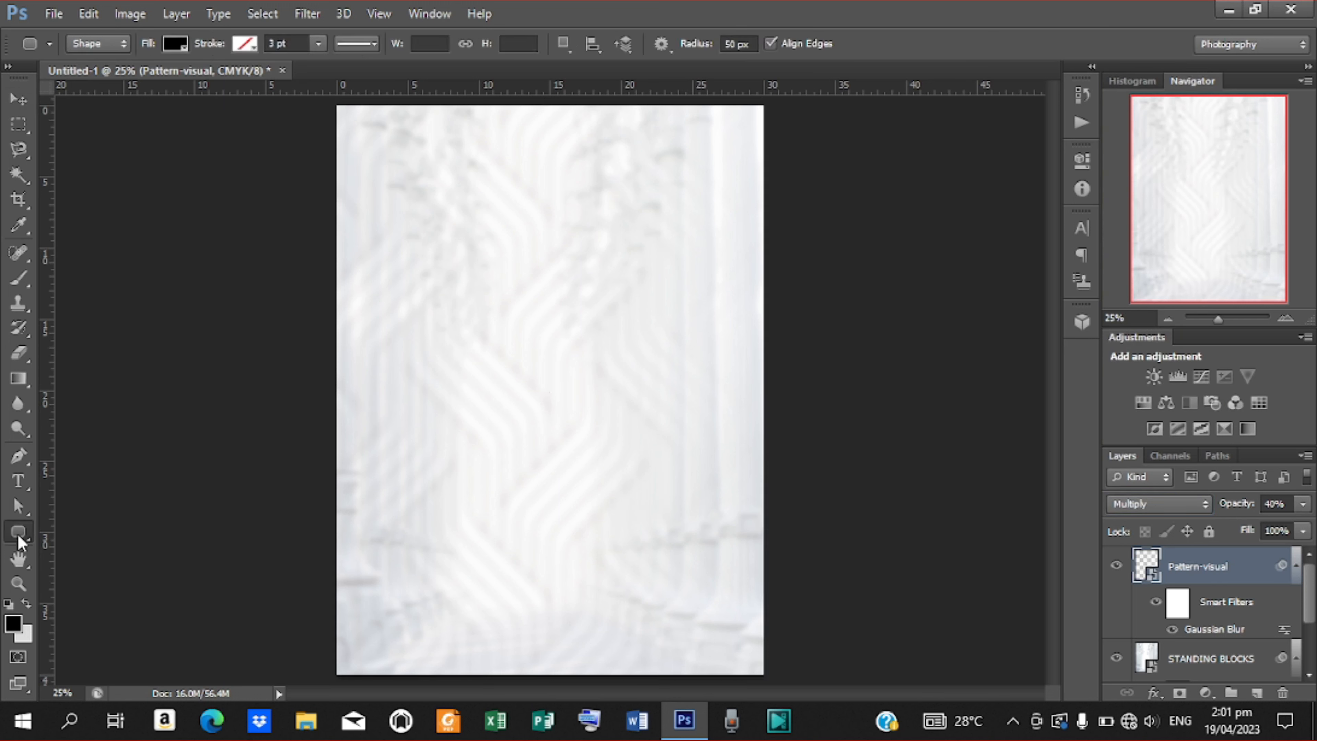
Draw a rectangle covering the whole page and add a Color Overlay style to it.
{"action": "left_click", "coordinate": [19, 534]}
{"action": "left_click", "coordinate": [120, 528]}
{"action": "left_click_drag", "start_coordinate": [324, 100], "coordinate": [767, 679]}
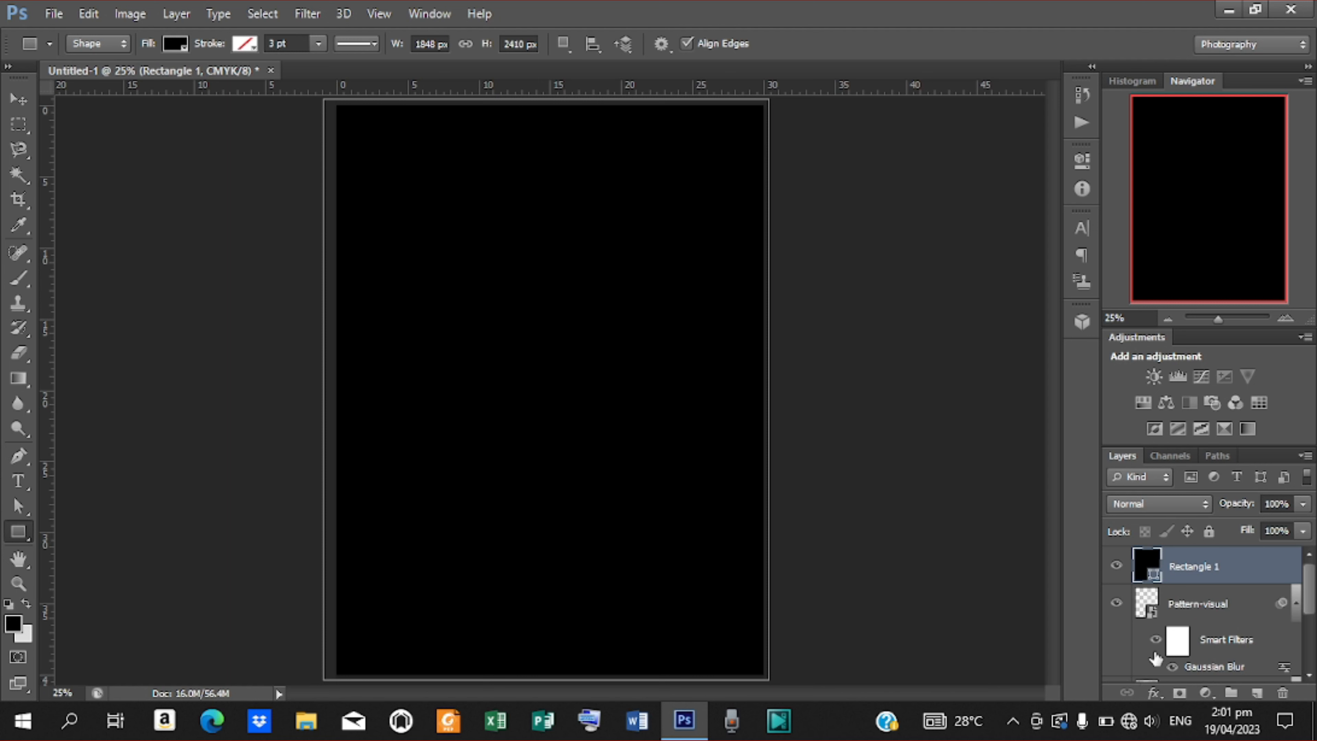
{"action": "left_click", "coordinate": [1153, 694]}
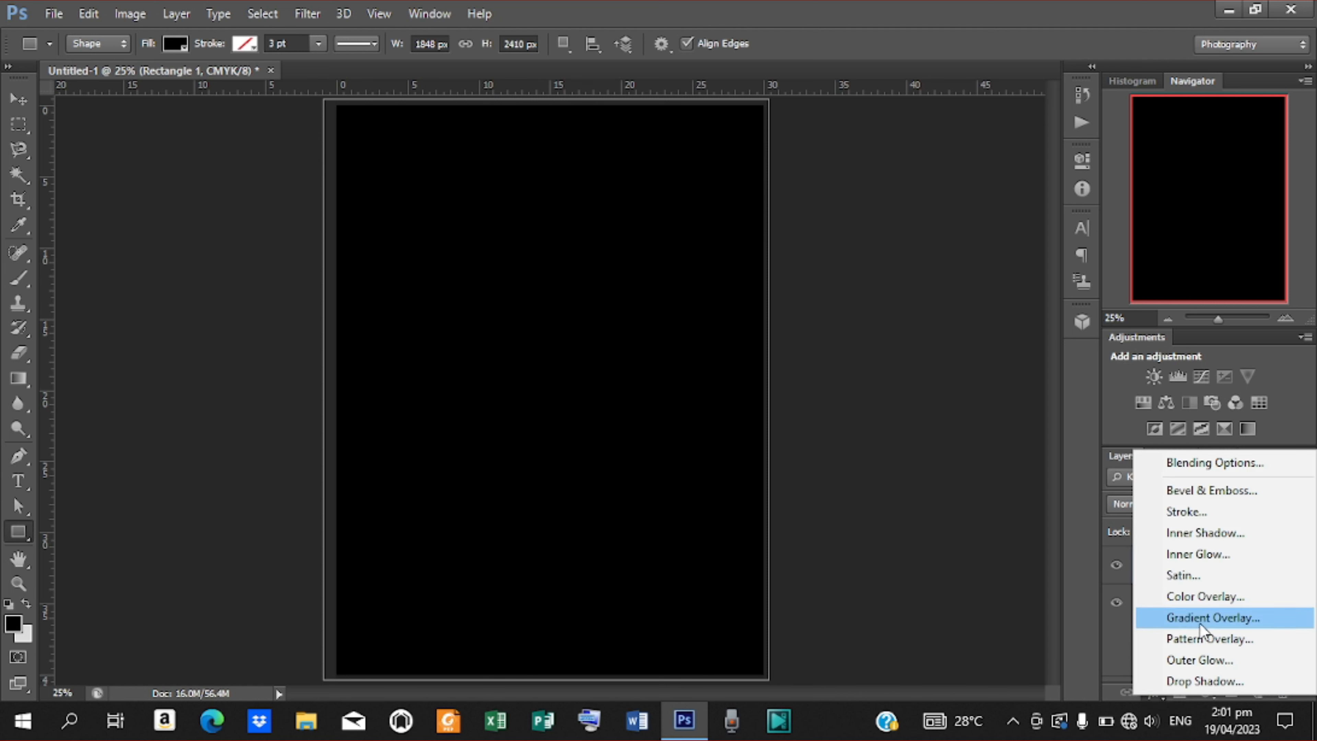
{"action": "left_click", "coordinate": [1199, 595]}
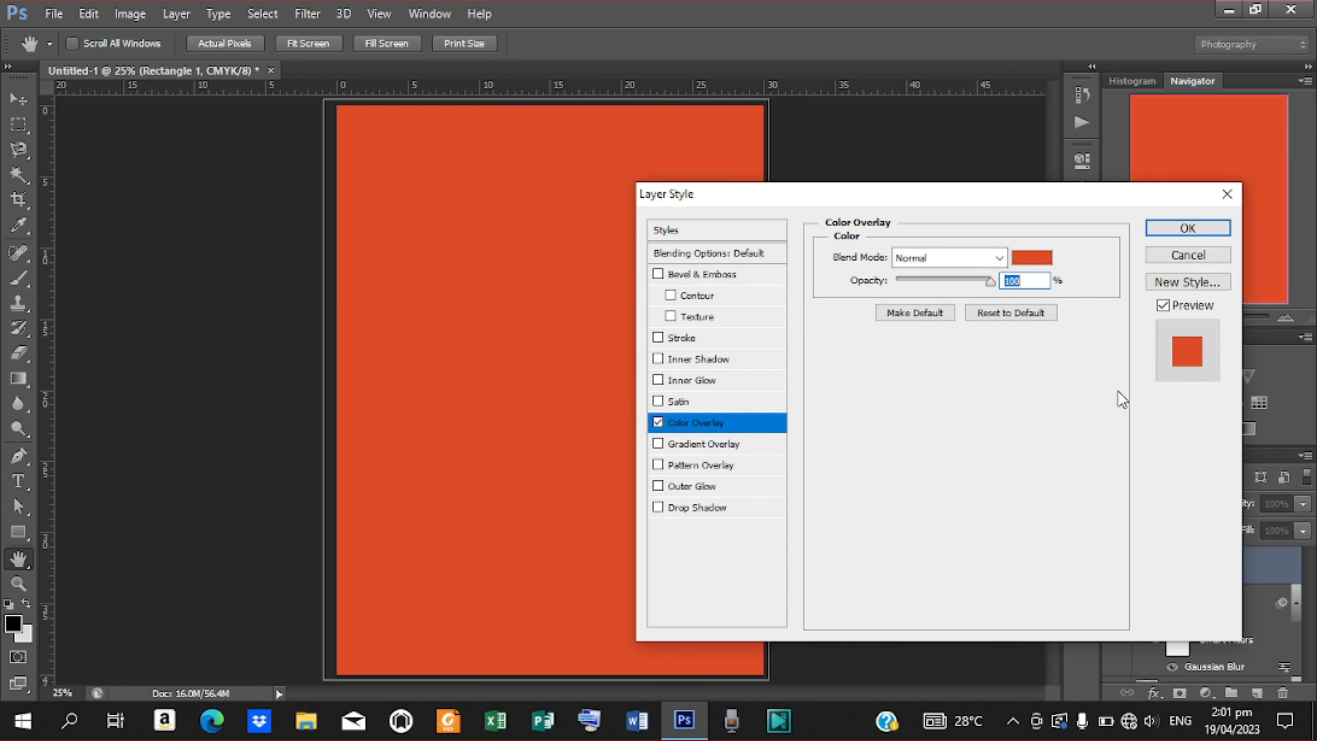
Set the overlay colour to grey c0bebe and lower the rectangle to 10% opacity.
{"action": "left_click", "coordinate": [1039, 264]}
{"action": "left_click_drag", "start_coordinate": [1055, 397], "coordinate": [850, 401]}
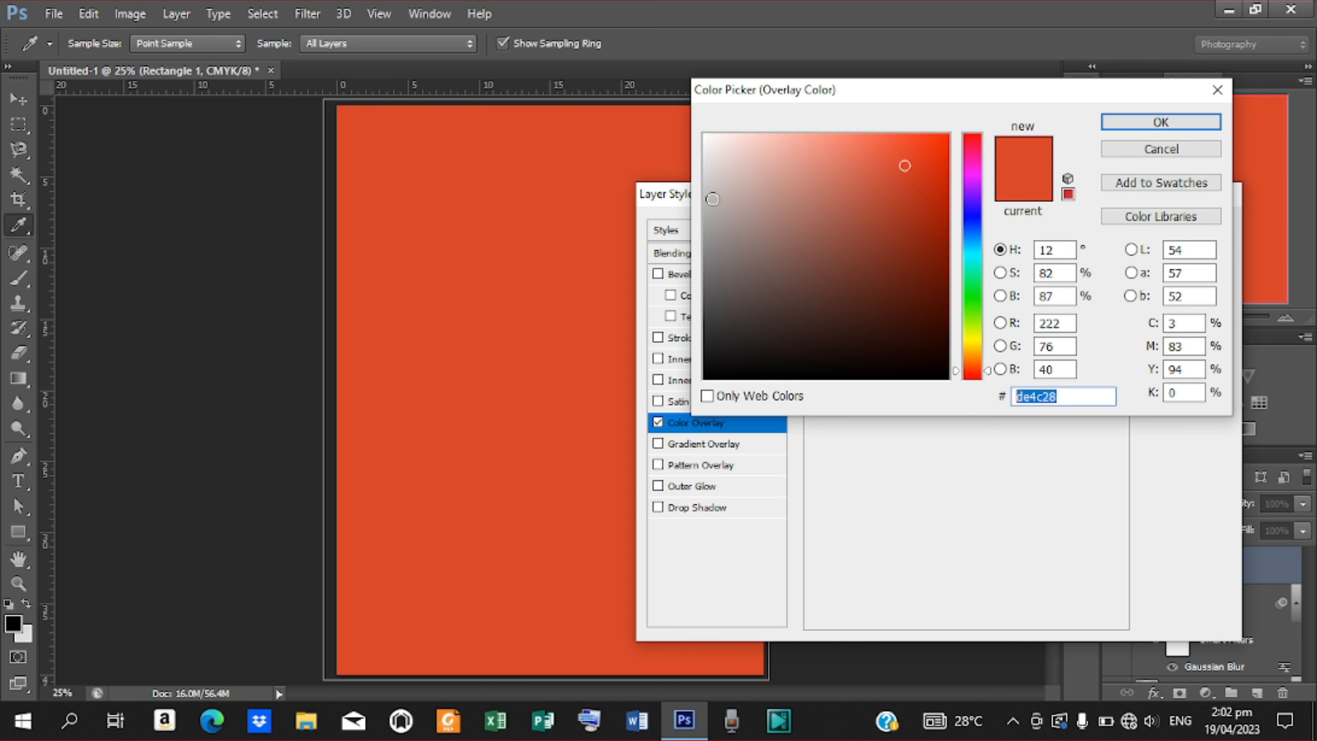
{"action": "left_click", "coordinate": [712, 194]}
{"action": "left_click_drag", "start_coordinate": [712, 194], "coordinate": [705, 188]}
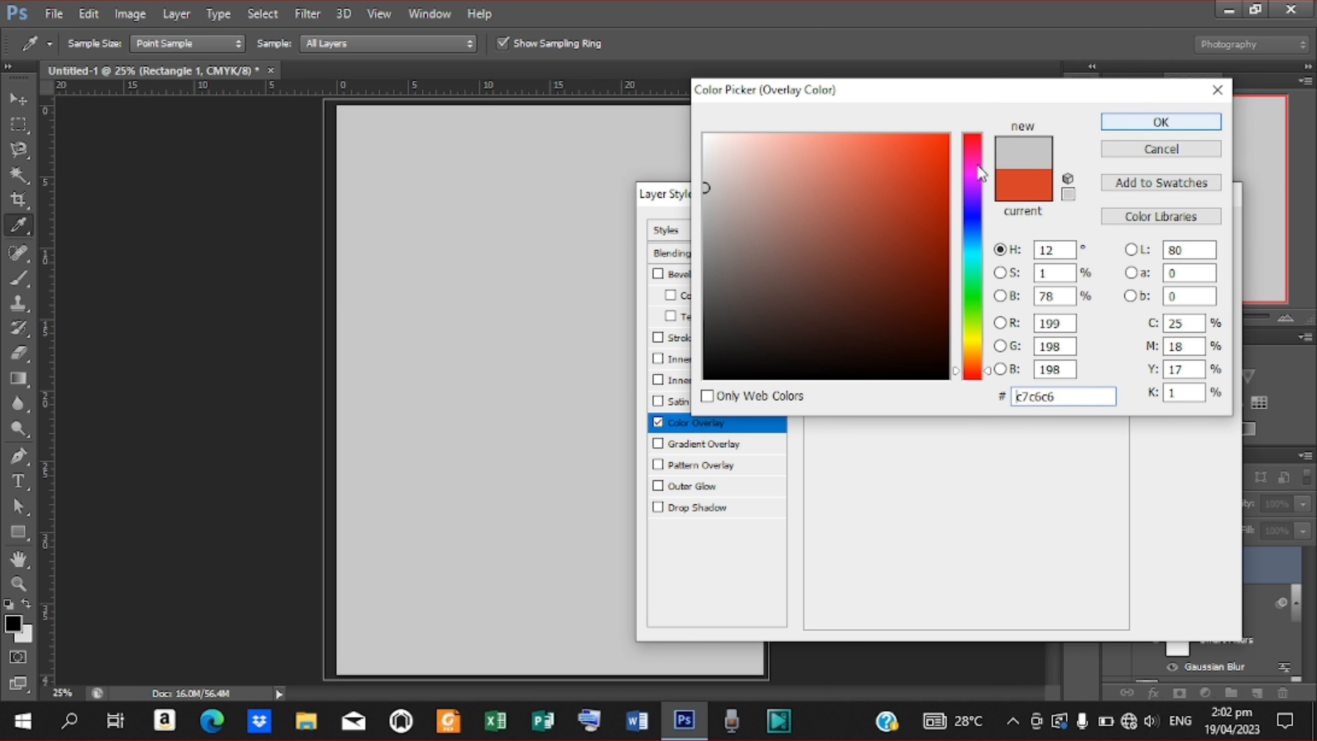
{"action": "left_click", "coordinate": [703, 191]}
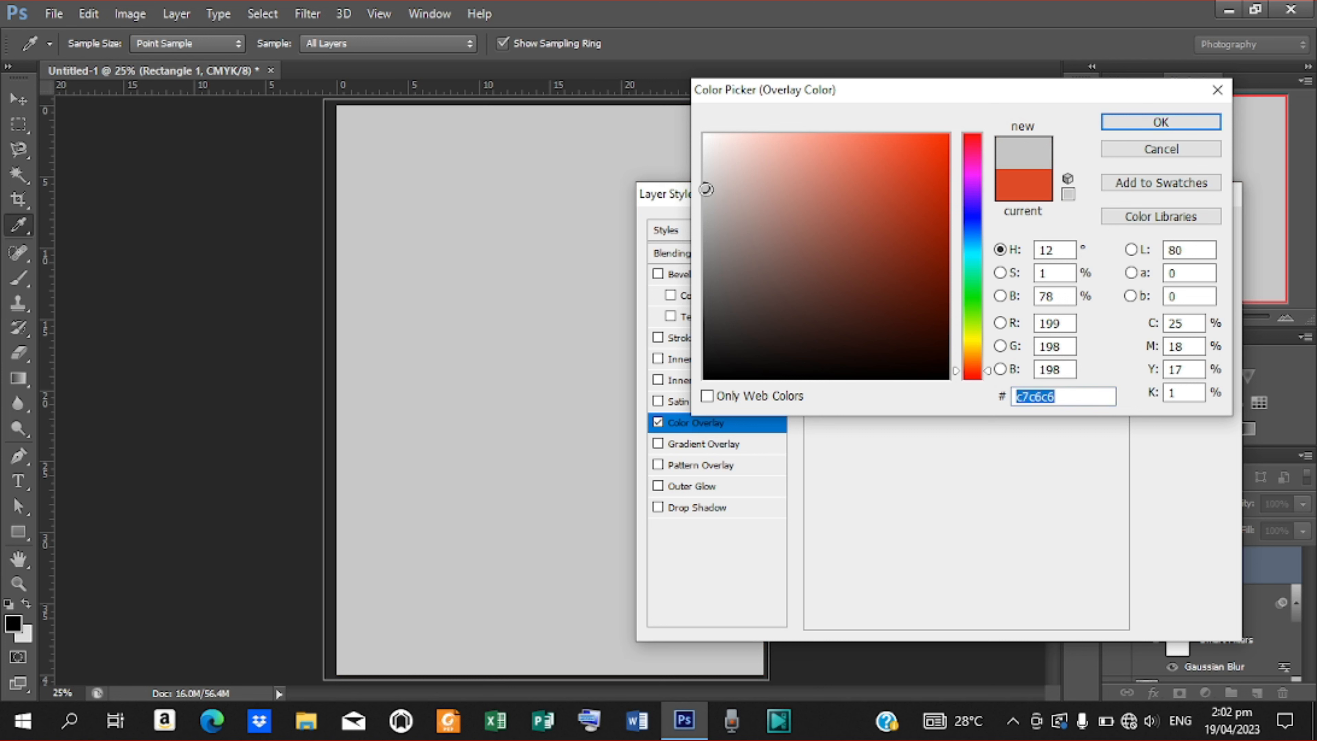
{"action": "left_click", "coordinate": [705, 194]}
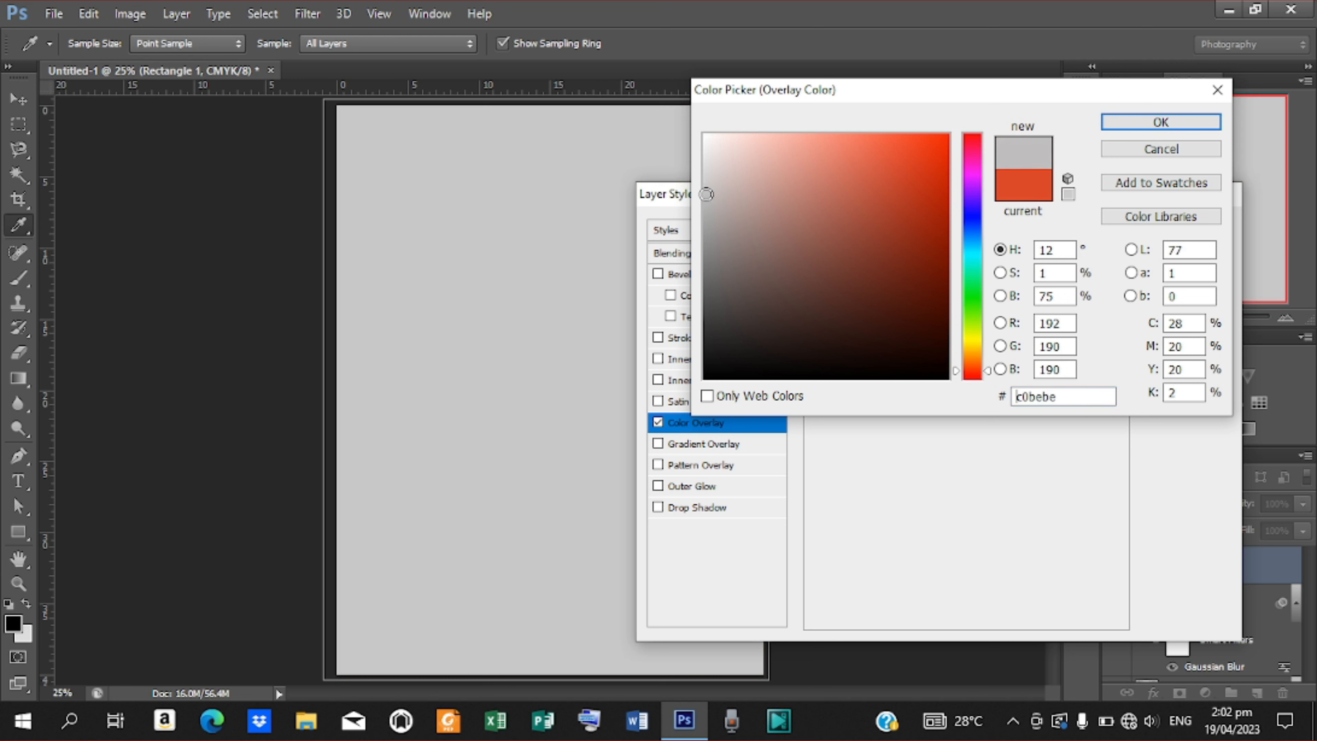
{"action": "left_click", "coordinate": [1104, 129]}
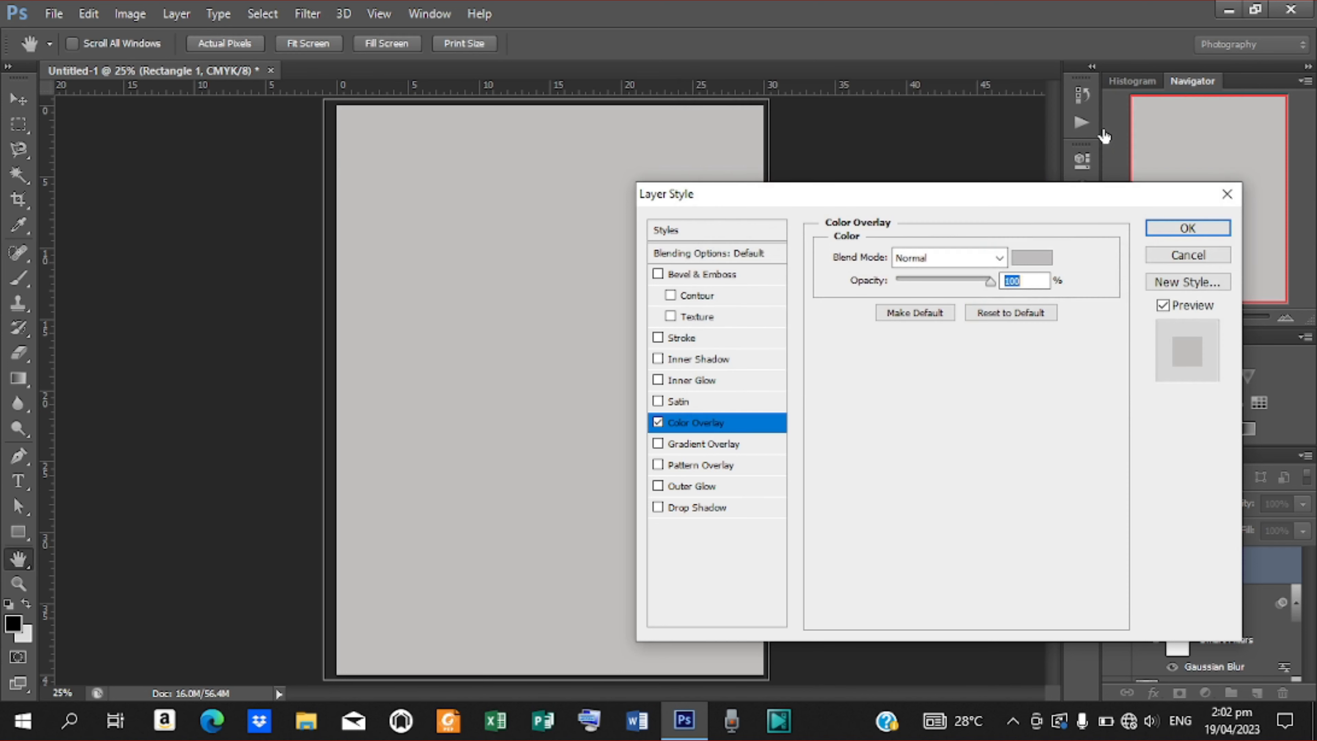
{"action": "left_click", "coordinate": [1187, 226]}
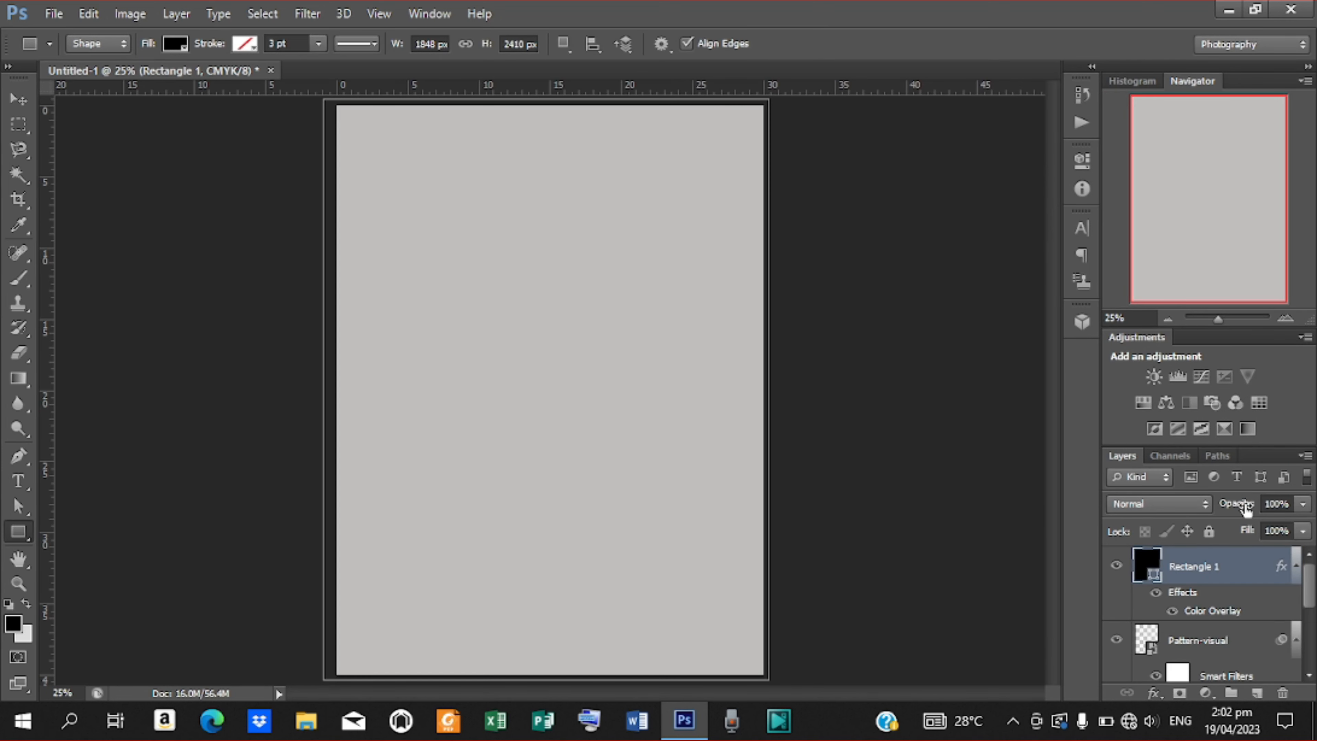
{"action": "left_click_drag", "start_coordinate": [1246, 510], "coordinate": [1159, 503]}
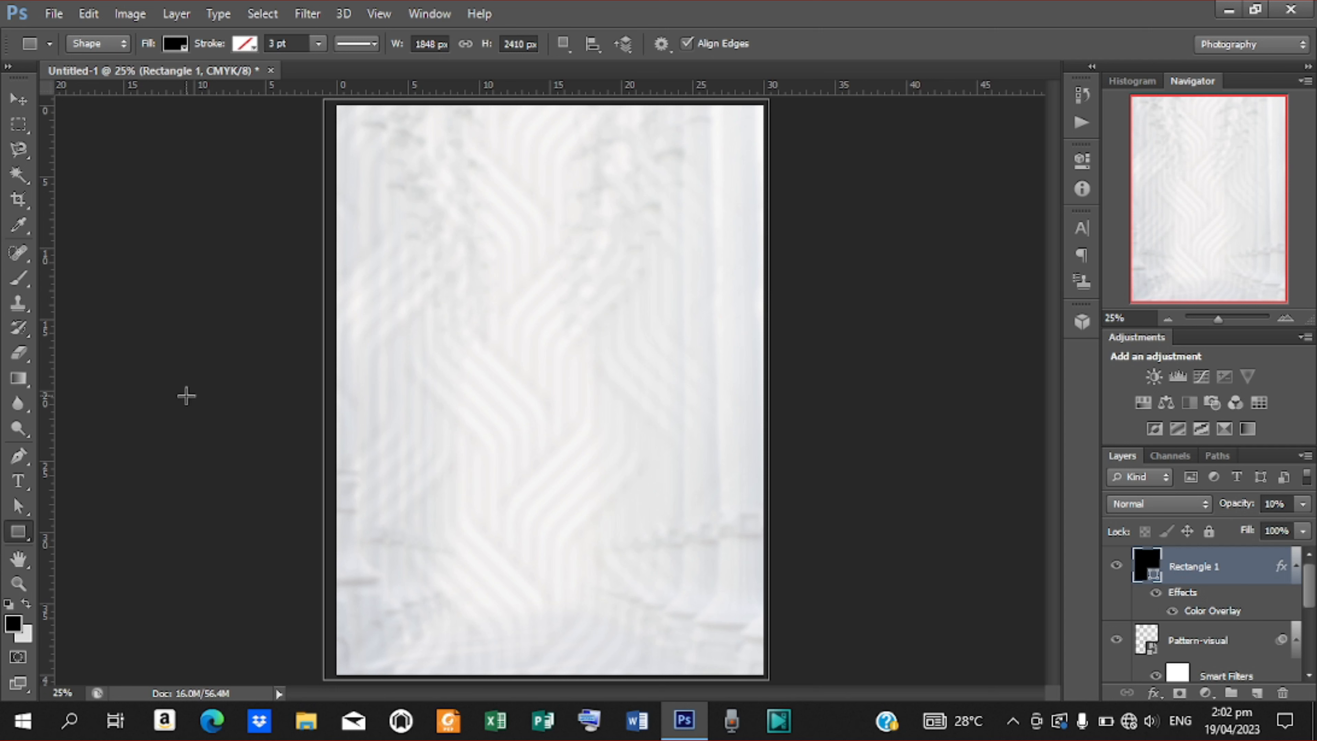
Draw a 2164 × 528 px black band across the page width and nudge it down.
{"action": "left_click_drag", "start_coordinate": [275, 277], "coordinate": [796, 403]}
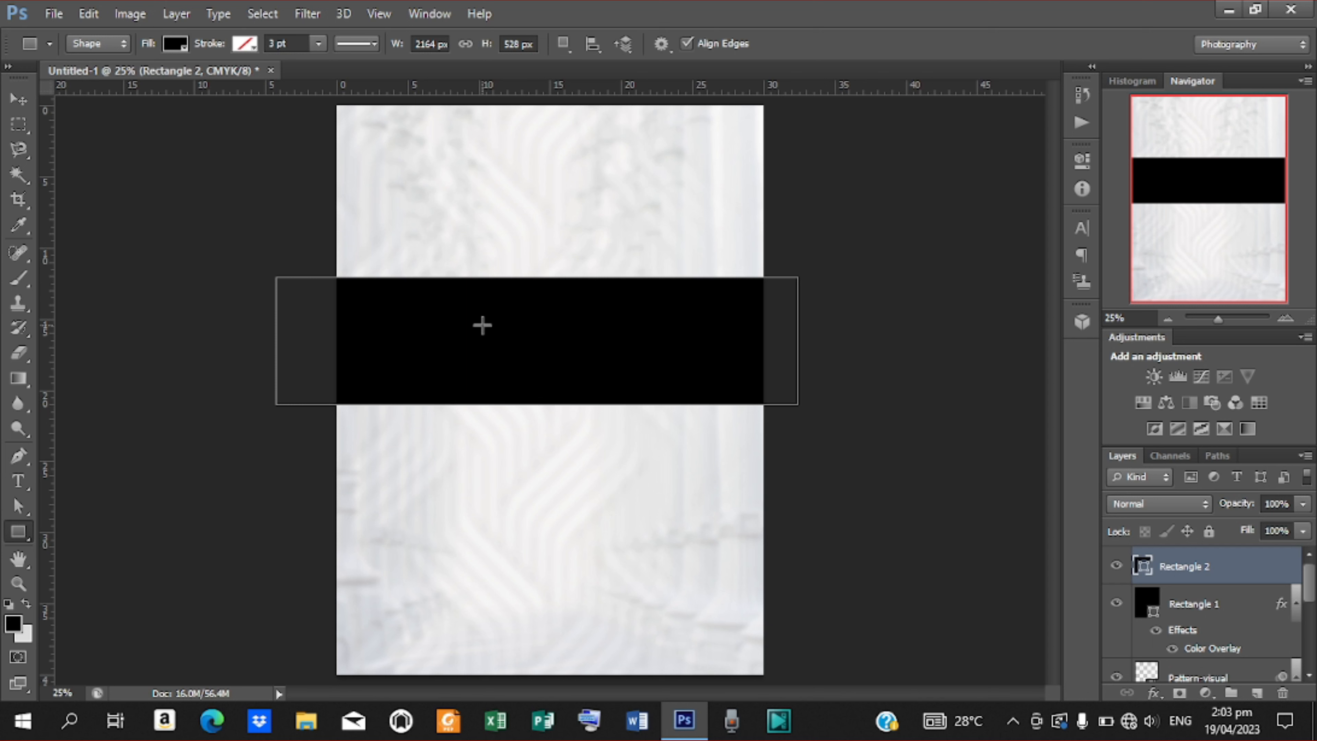
{"action": "left_click", "coordinate": [19, 99]}
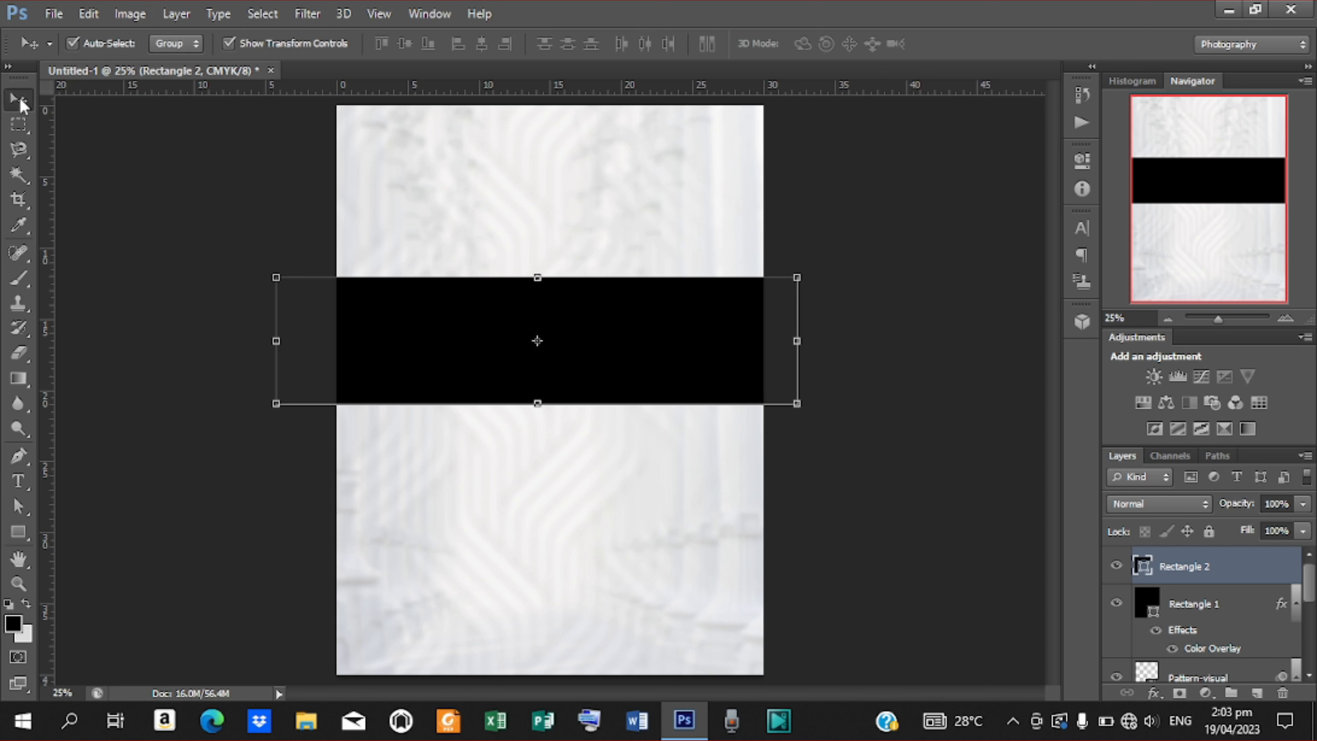
{"action": "key", "text": "shift+Down"}
{"action": "key", "text": "shift+Down"}
{"action": "key", "text": "shift+Down"}
{"action": "key", "text": "shift+Down"}
{"action": "key", "text": "shift+Down"}
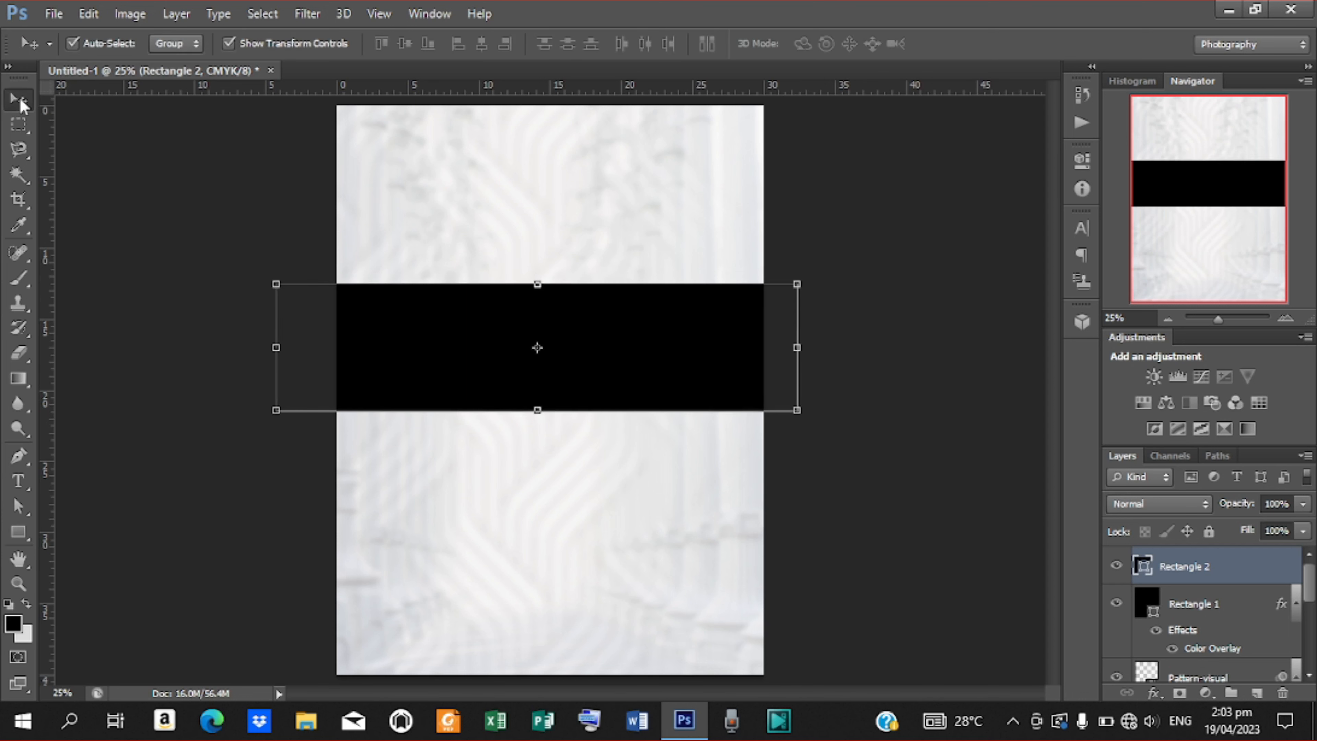
{"action": "key", "text": "ctrl+plus"}
{"action": "key", "text": "ctrl+plus"}
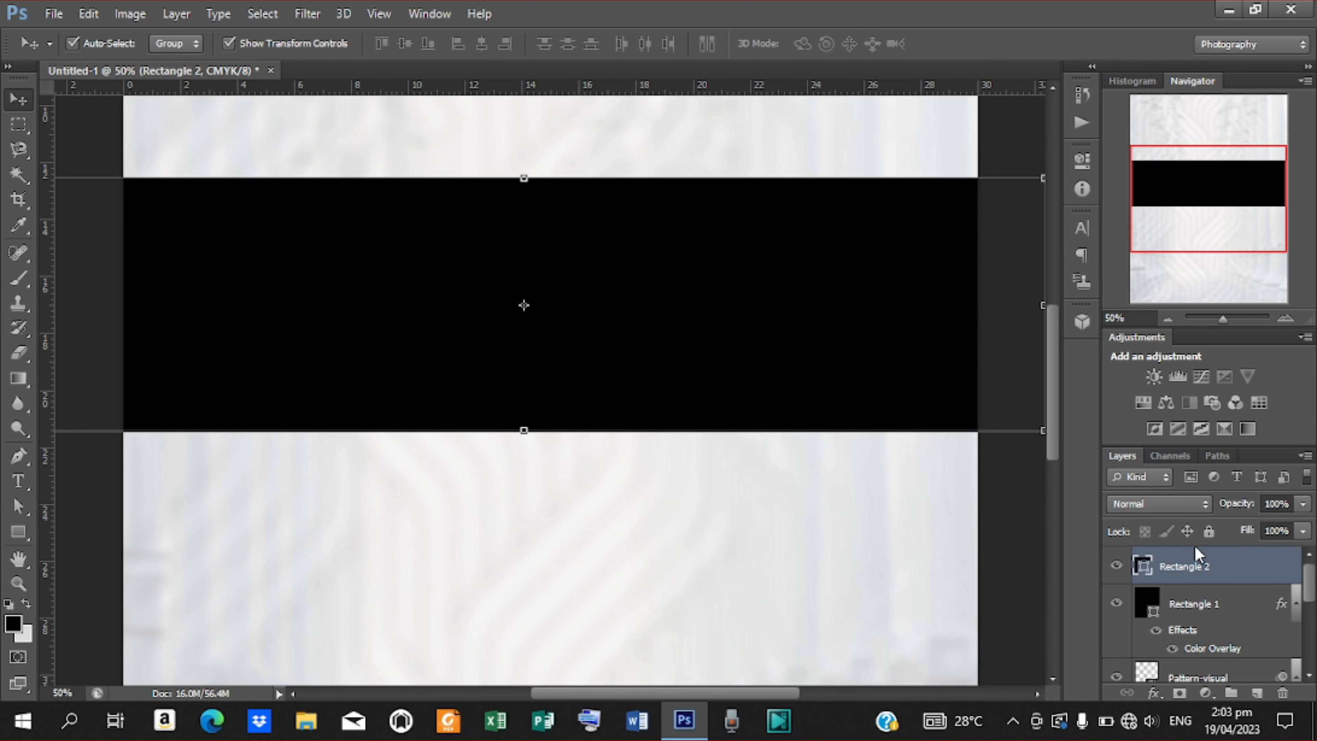
Add a black-to-white Gradient Overlay to the band and open its left stop's colour picker.
{"action": "right_click", "coordinate": [1196, 569]}
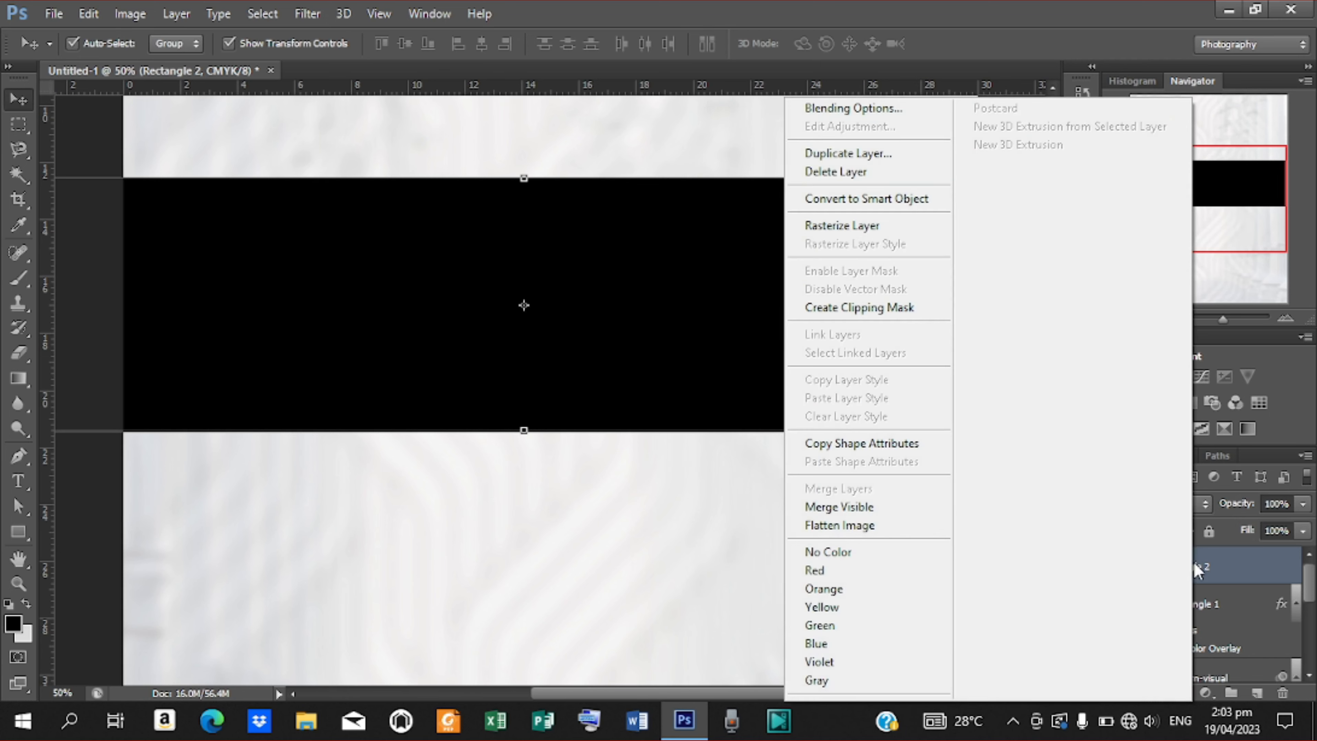
{"action": "left_click", "coordinate": [880, 110]}
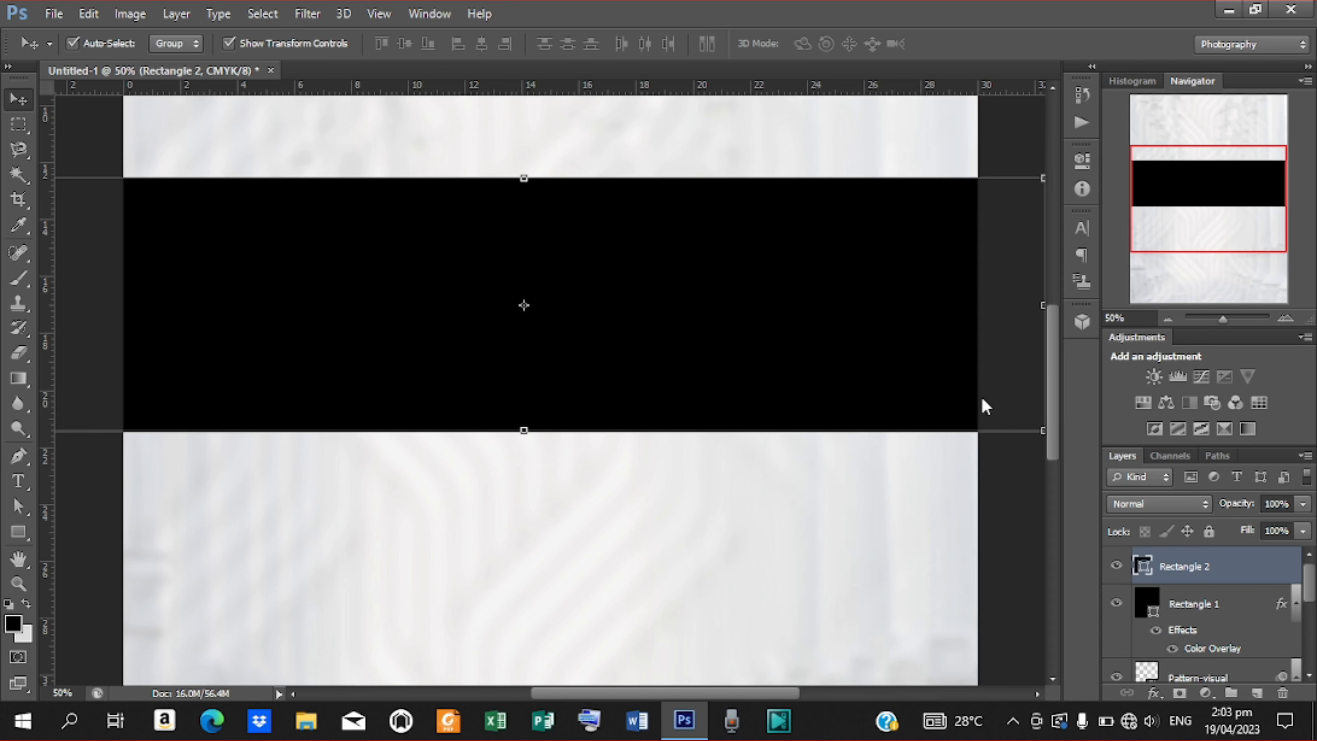
{"action": "key", "text": "space"}
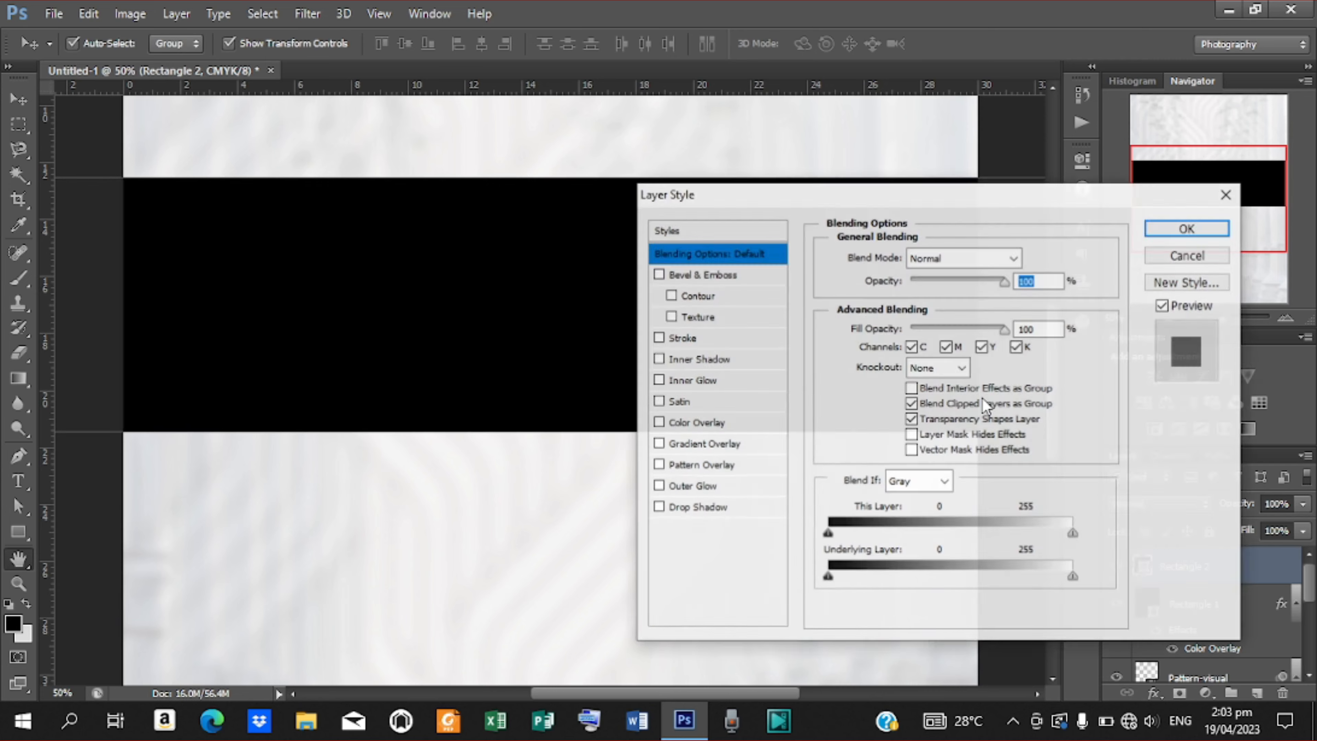
{"action": "left_click", "coordinate": [694, 448]}
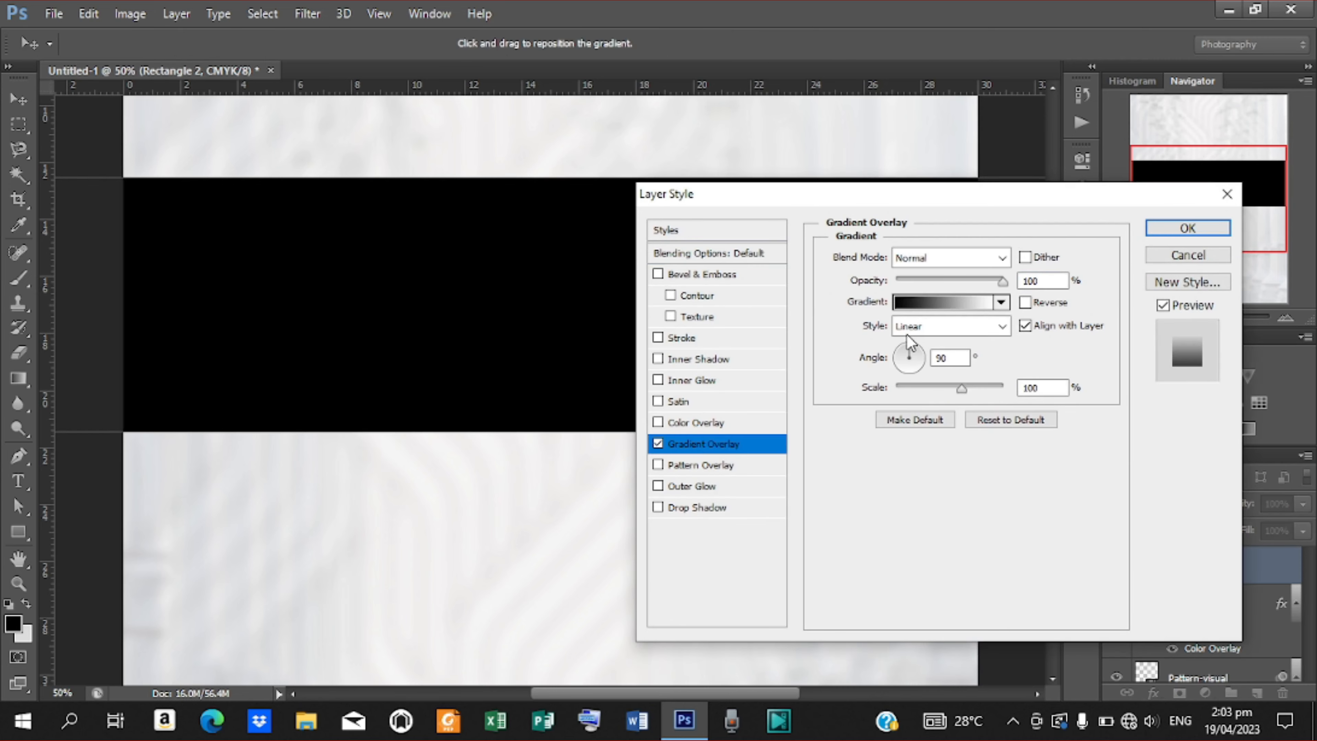
{"action": "left_click", "coordinate": [900, 302]}
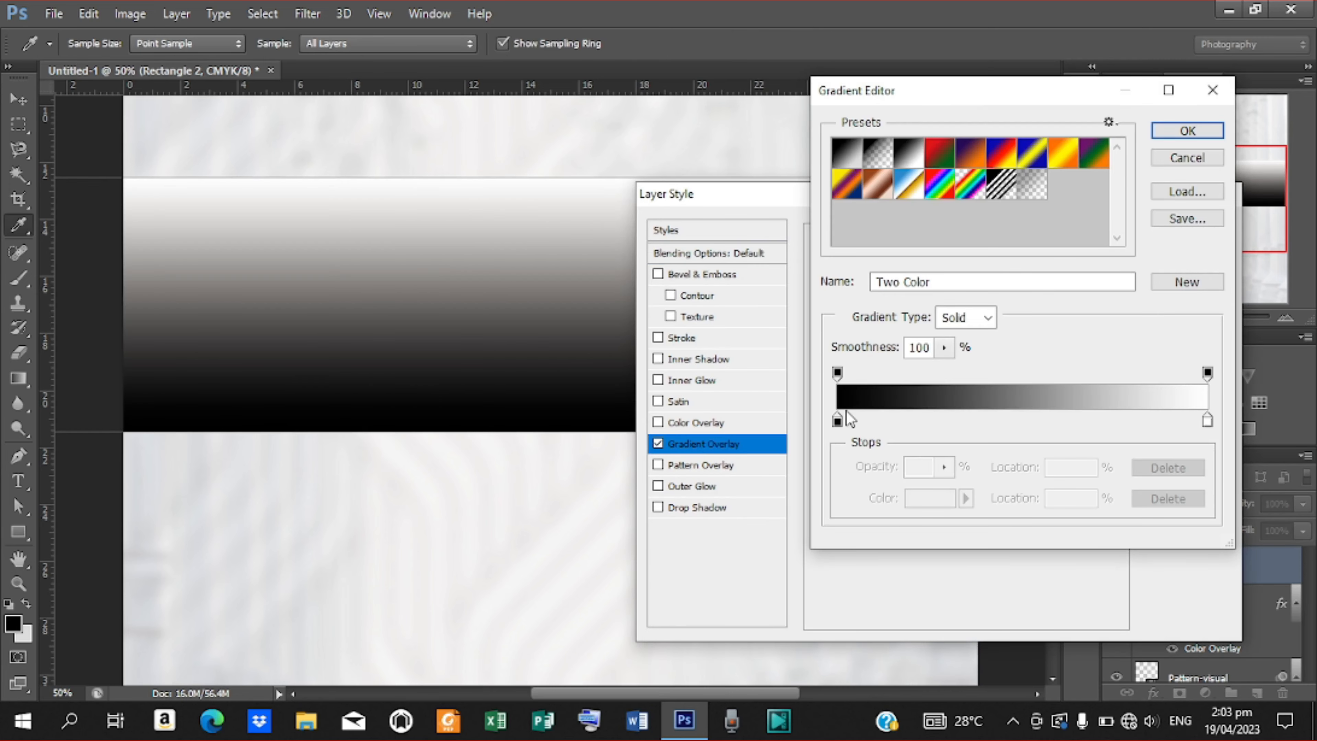
{"action": "double_click", "coordinate": [837, 420]}
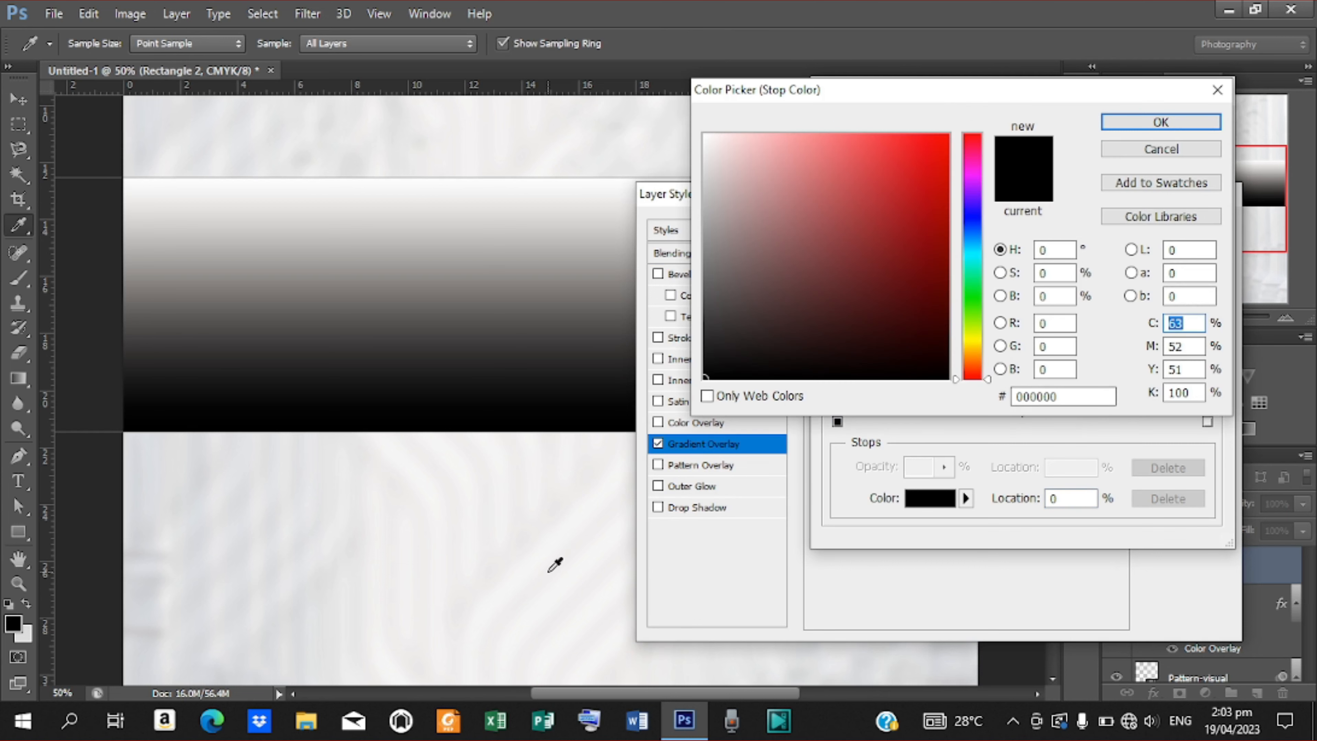
{"action": "left_click", "coordinate": [307, 722]}
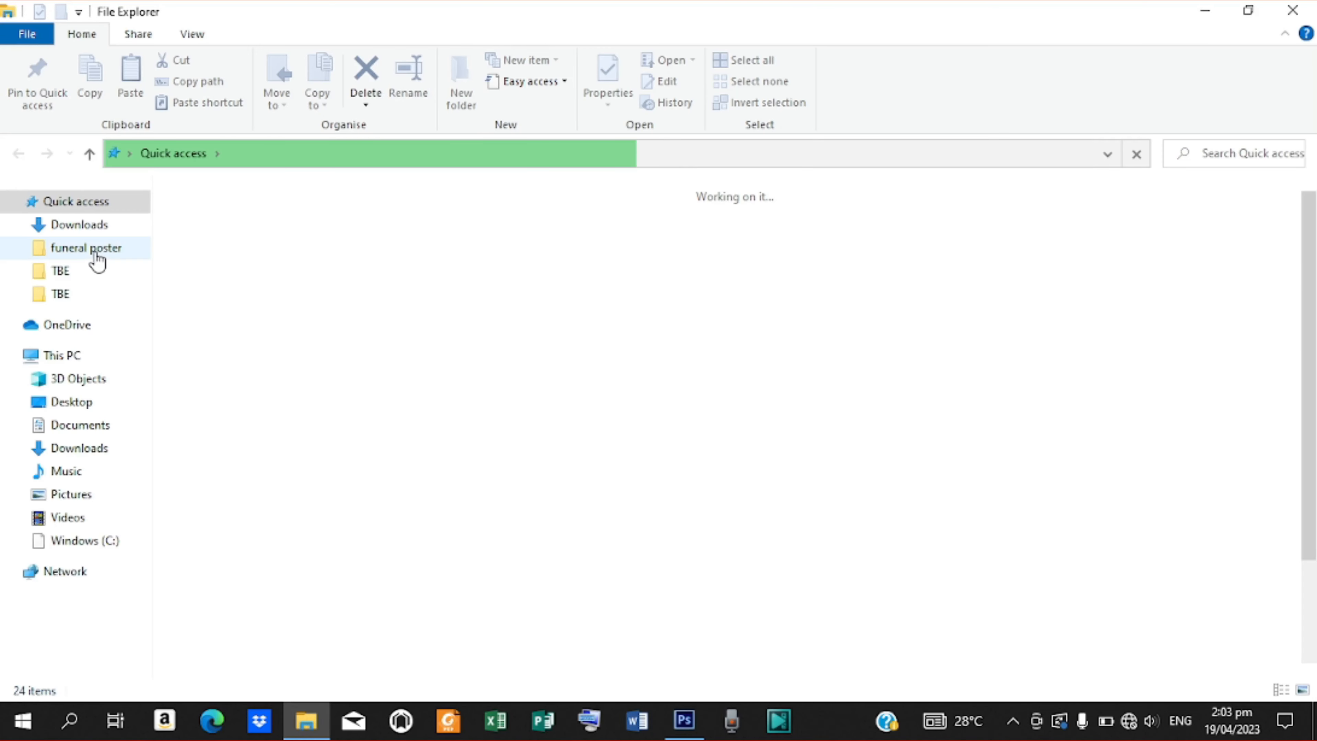
Open the text notes file from FUNERAL POSTER › TBE, then minimise Notepad and Explorer.
{"action": "left_click", "coordinate": [95, 254]}
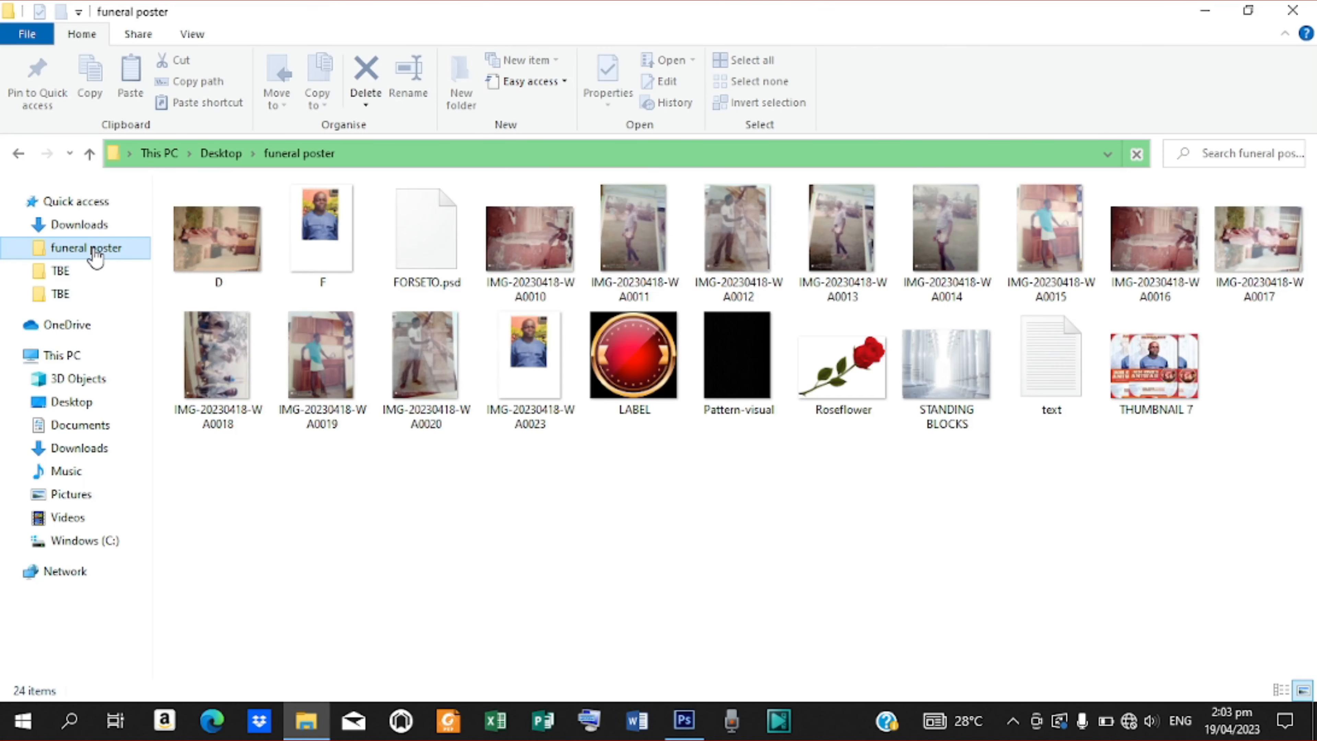
{"action": "left_click", "coordinate": [63, 297]}
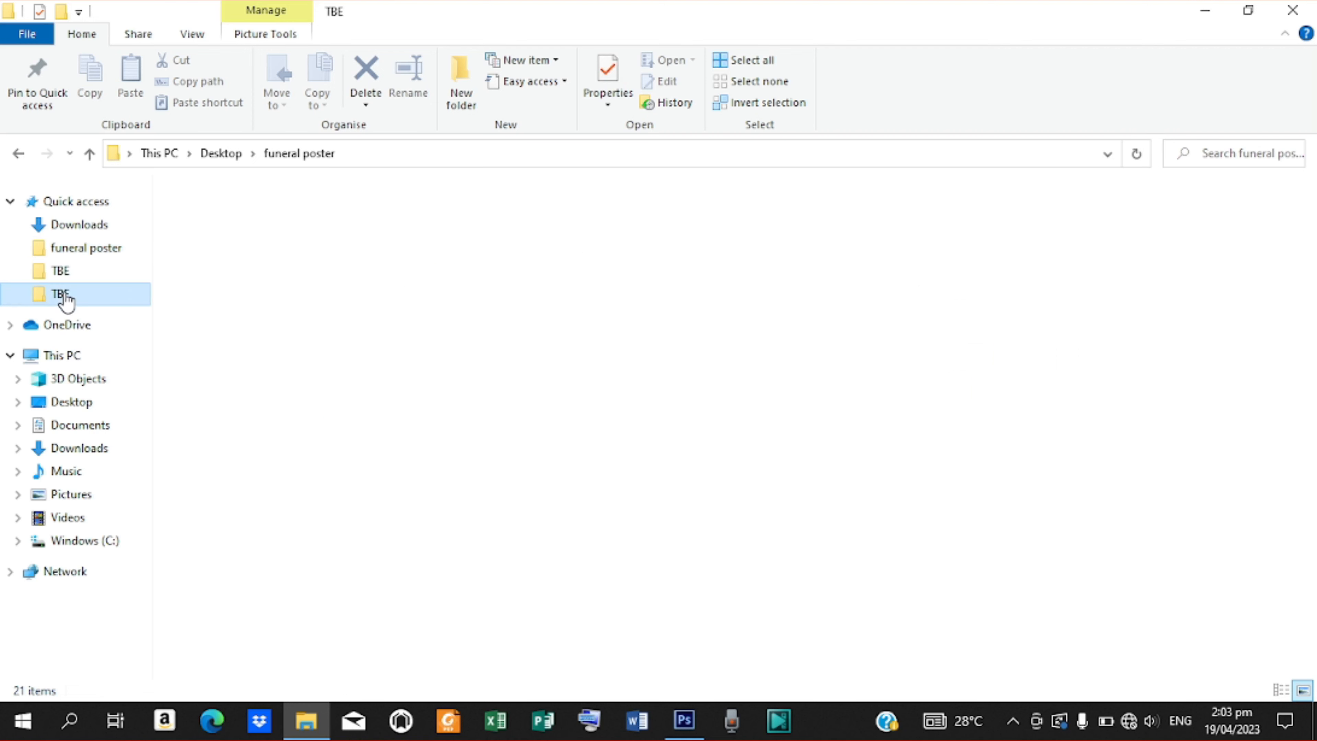
{"action": "left_click", "coordinate": [732, 234]}
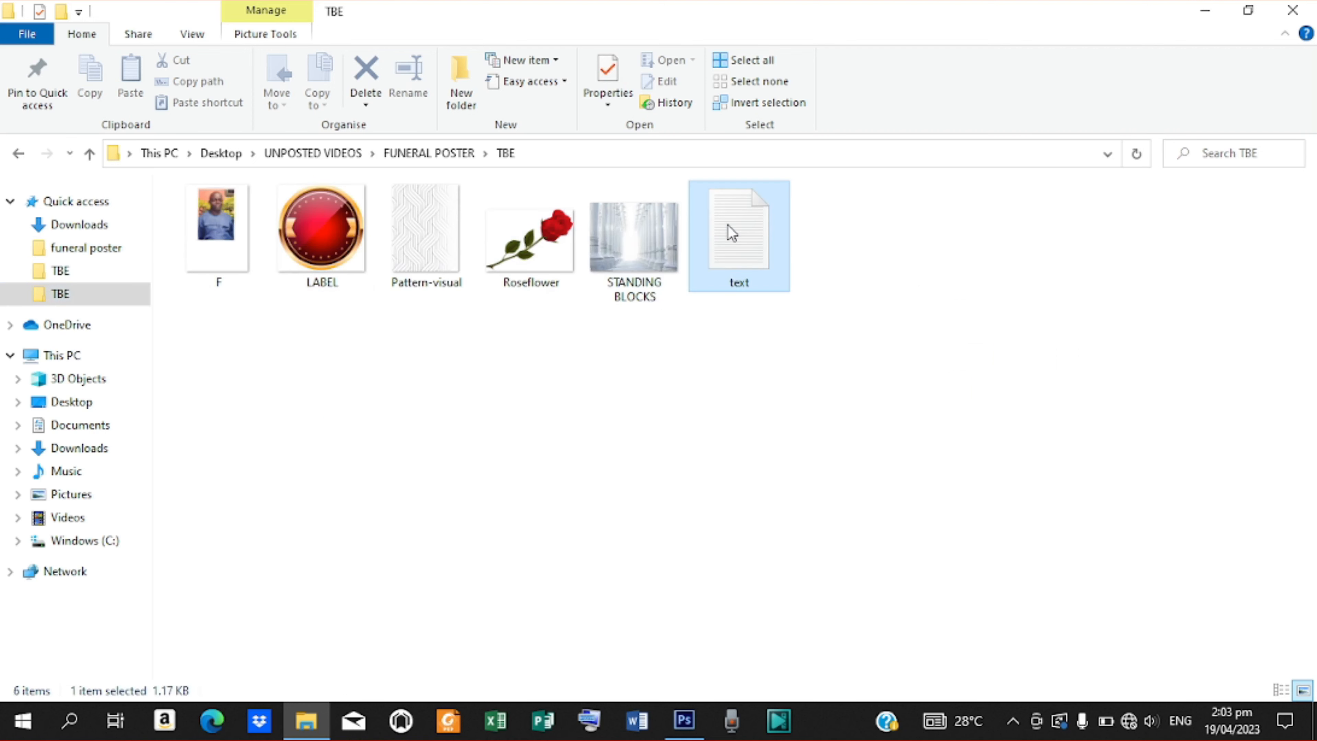
{"action": "double_click", "coordinate": [731, 234]}
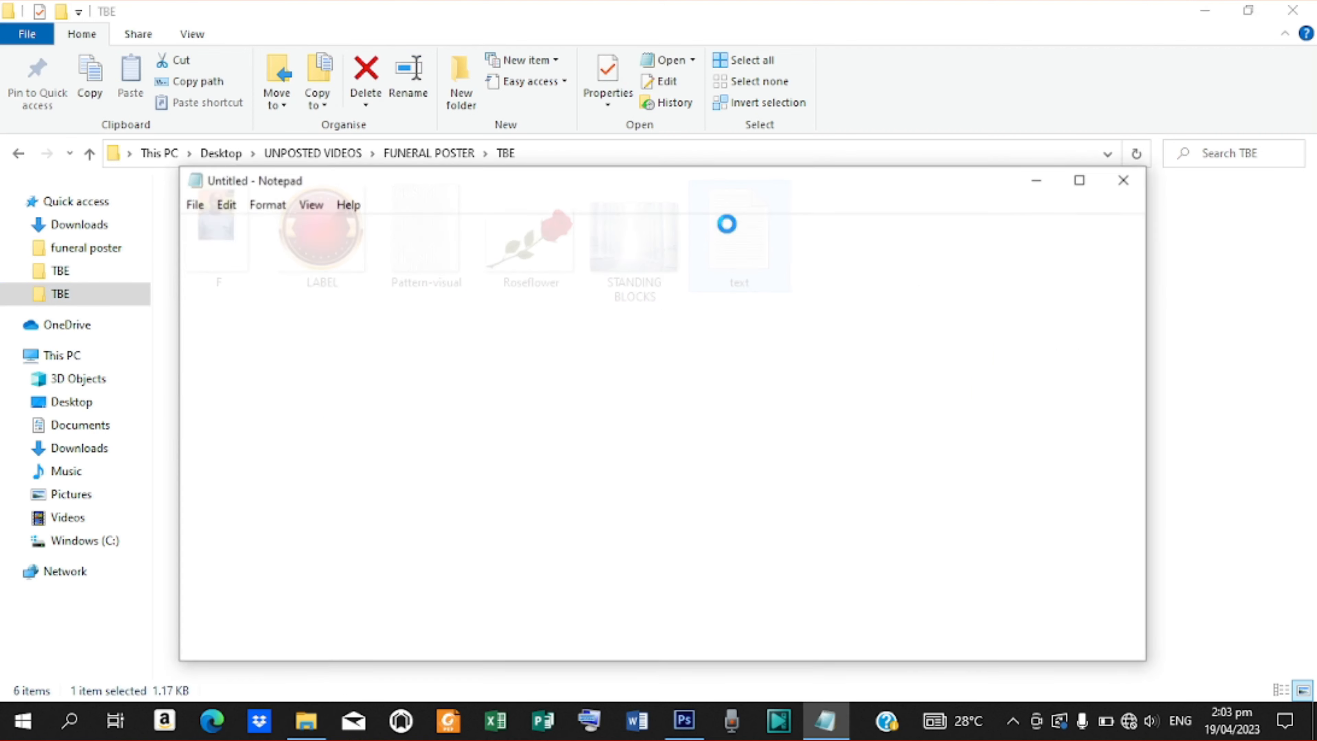
{"action": "left_click", "coordinate": [1048, 182]}
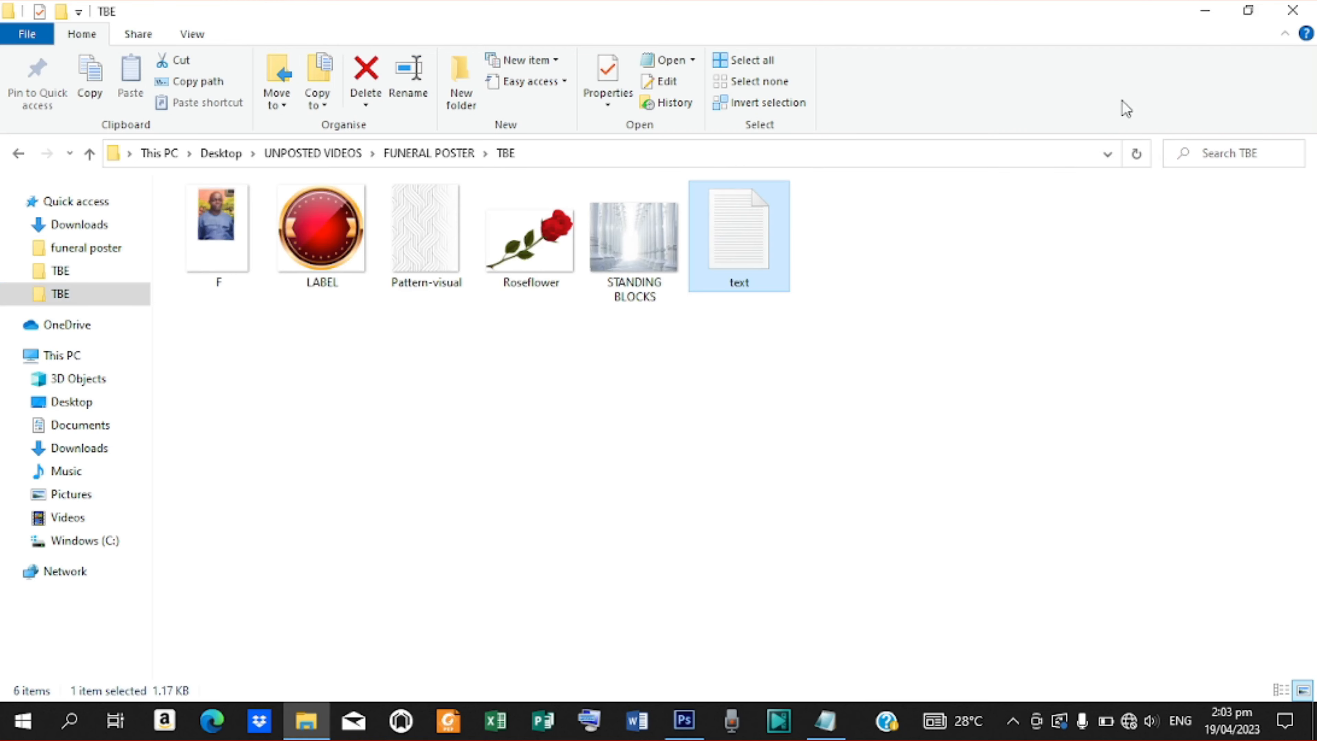
{"action": "left_click", "coordinate": [1203, 11]}
Set the gradient's left stop to dd0e30, copied from the notes.
{"action": "left_click", "coordinate": [825, 720]}
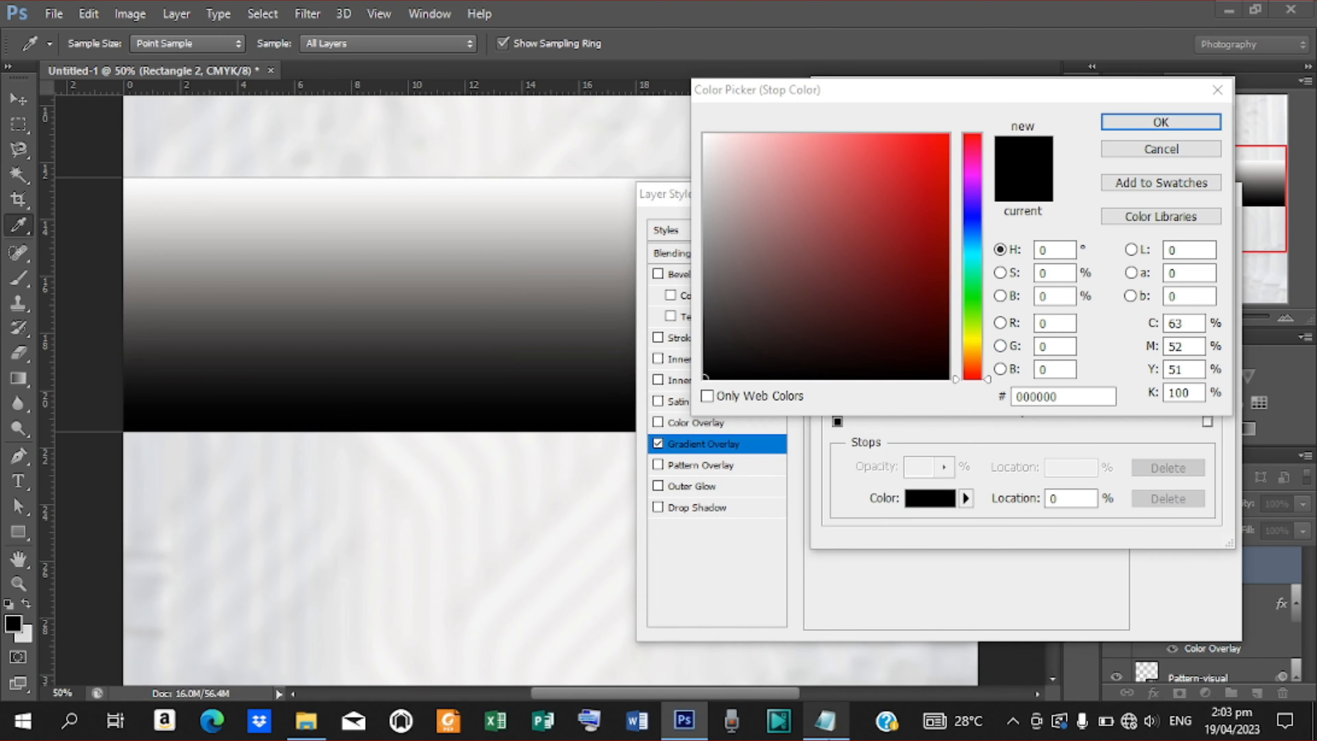
{"action": "left_click_drag", "start_coordinate": [314, 241], "coordinate": [269, 248]}
{"action": "key", "text": "ctrl+c"}
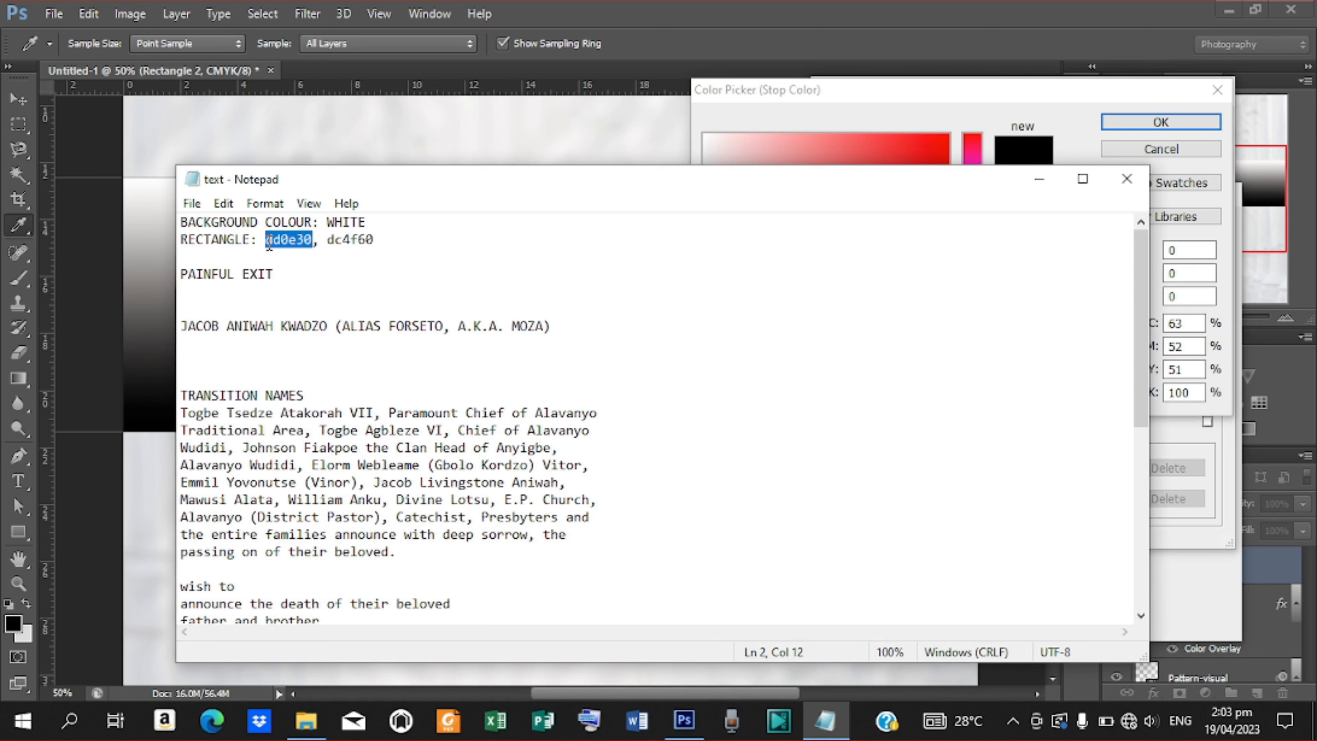
{"action": "left_click", "coordinate": [1037, 175]}
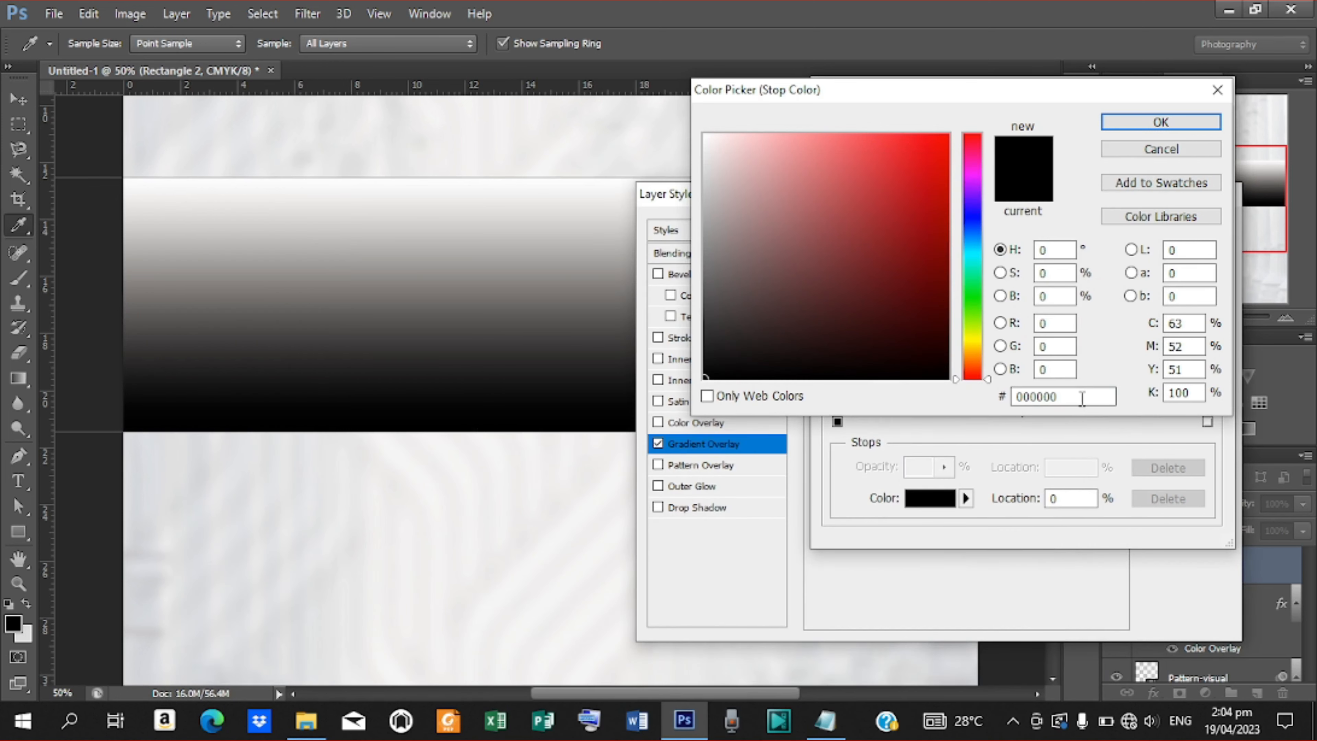
{"action": "double_click", "coordinate": [1082, 398]}
{"action": "key", "text": "ctrl+v"}
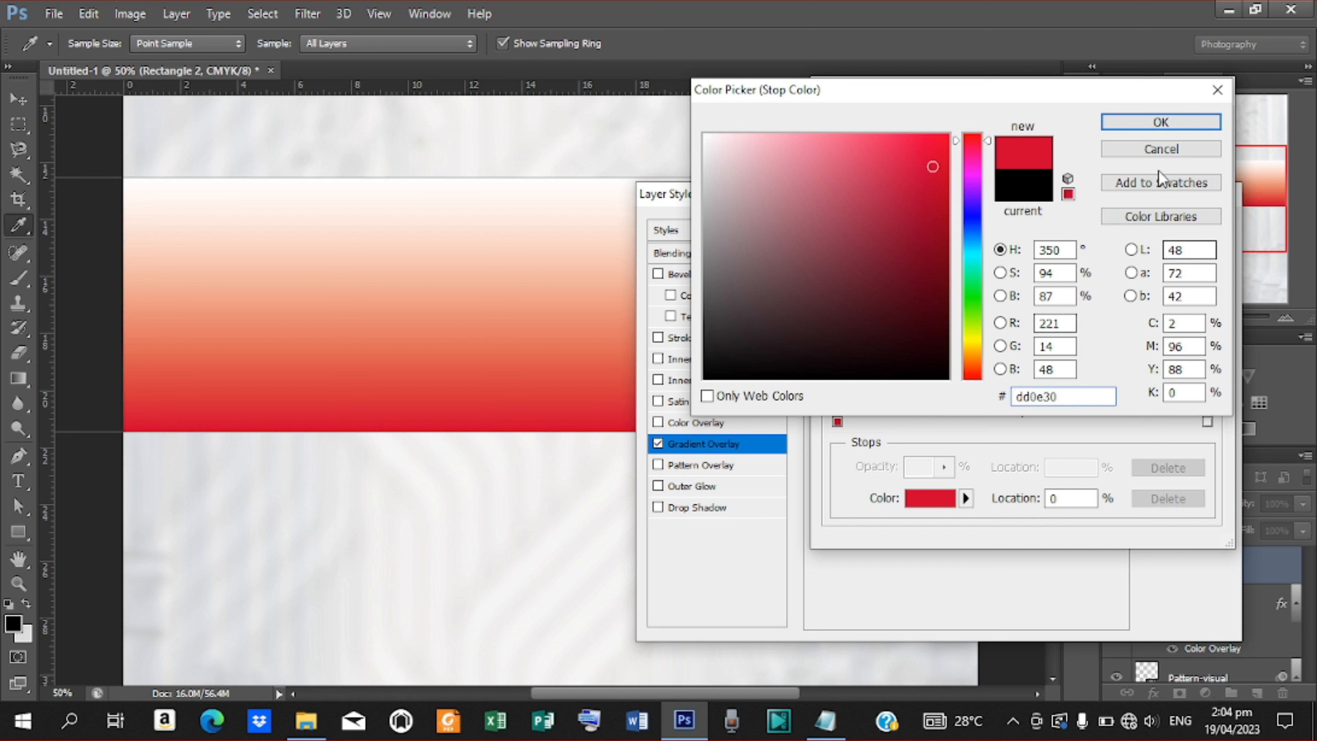
{"action": "left_click", "coordinate": [1161, 122]}
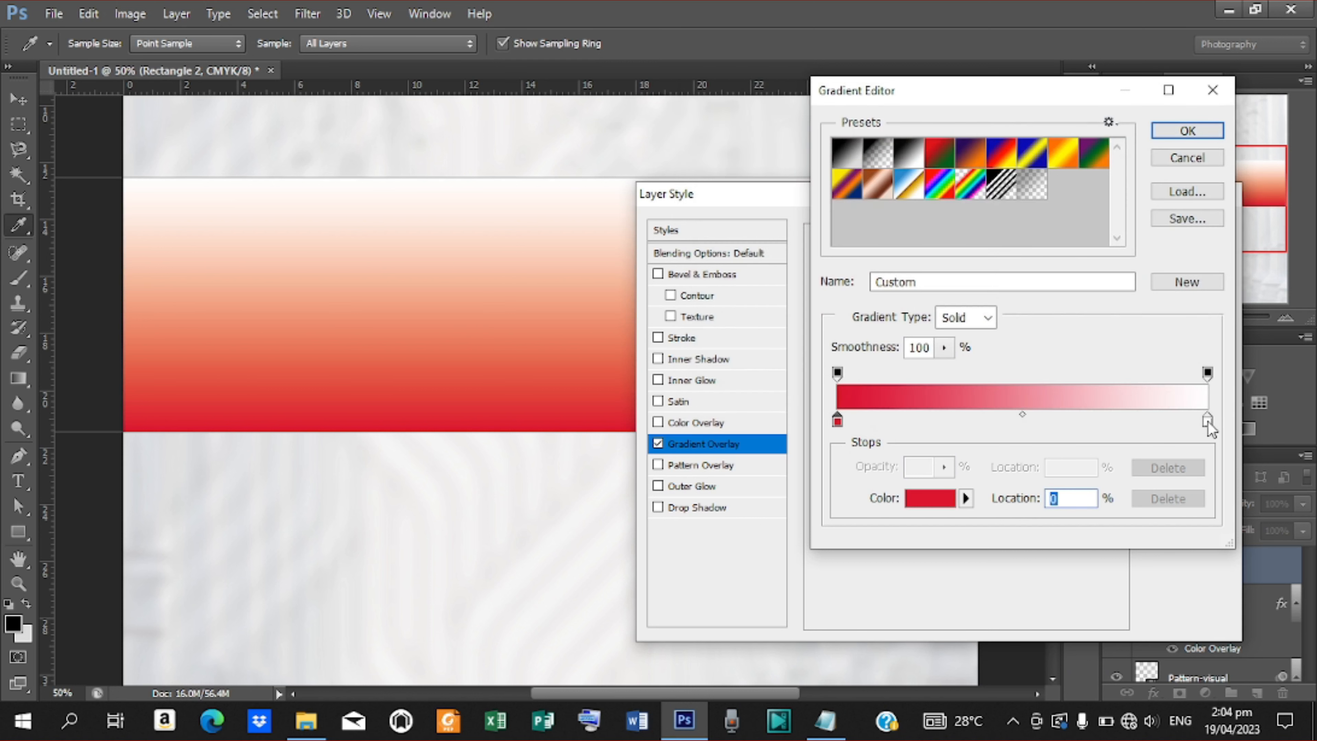
Set the right stop to dc4f60 from the notes and accept the red gradient.
{"action": "double_click", "coordinate": [1208, 422]}
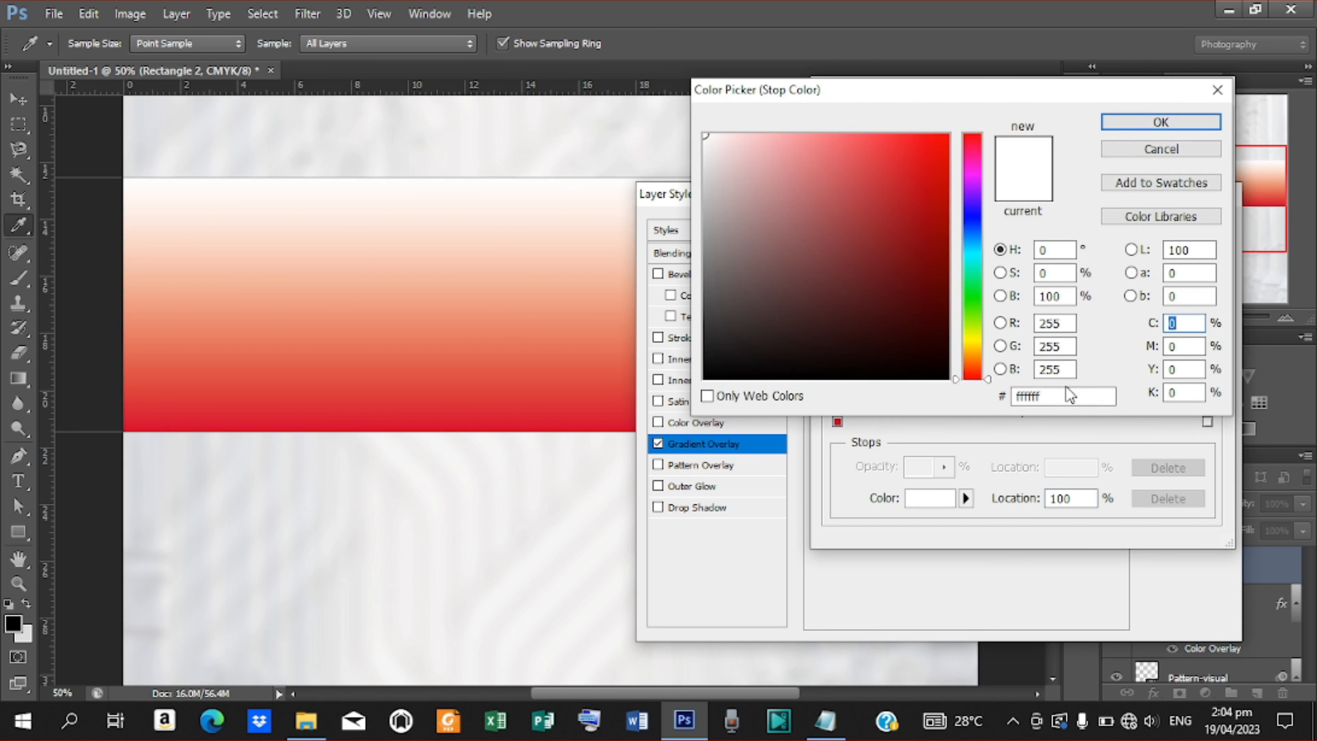
{"action": "double_click", "coordinate": [1048, 397]}
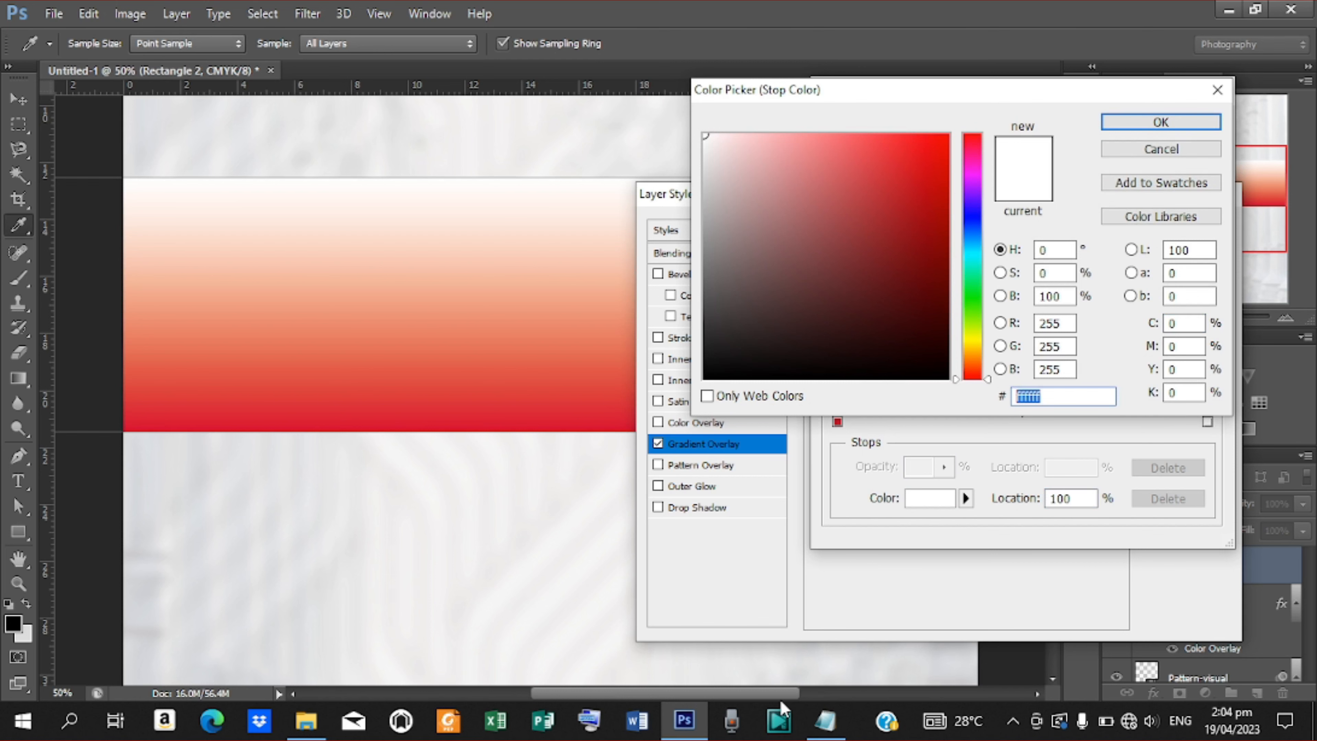
{"action": "left_click", "coordinate": [825, 720]}
{"action": "left_click_drag", "start_coordinate": [377, 241], "coordinate": [328, 240]}
{"action": "key", "text": "ctrl+c"}
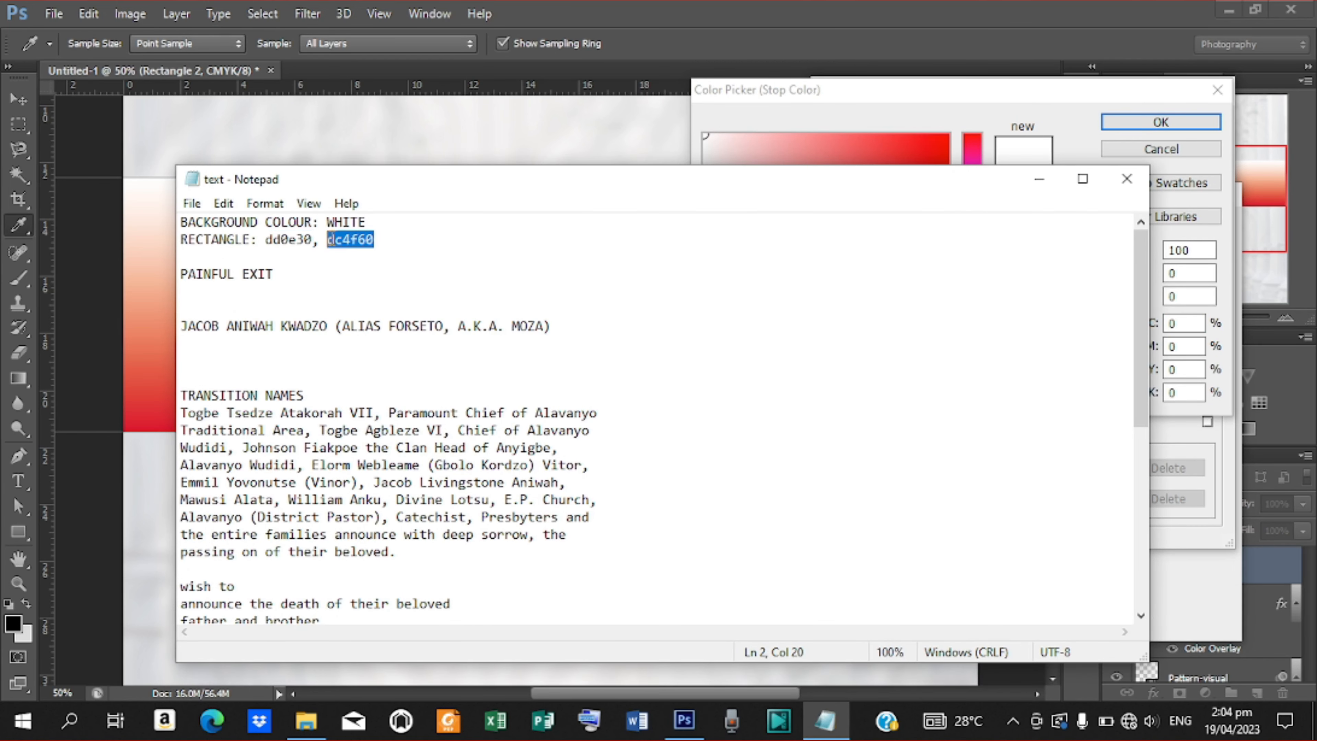
{"action": "left_click", "coordinate": [1036, 177]}
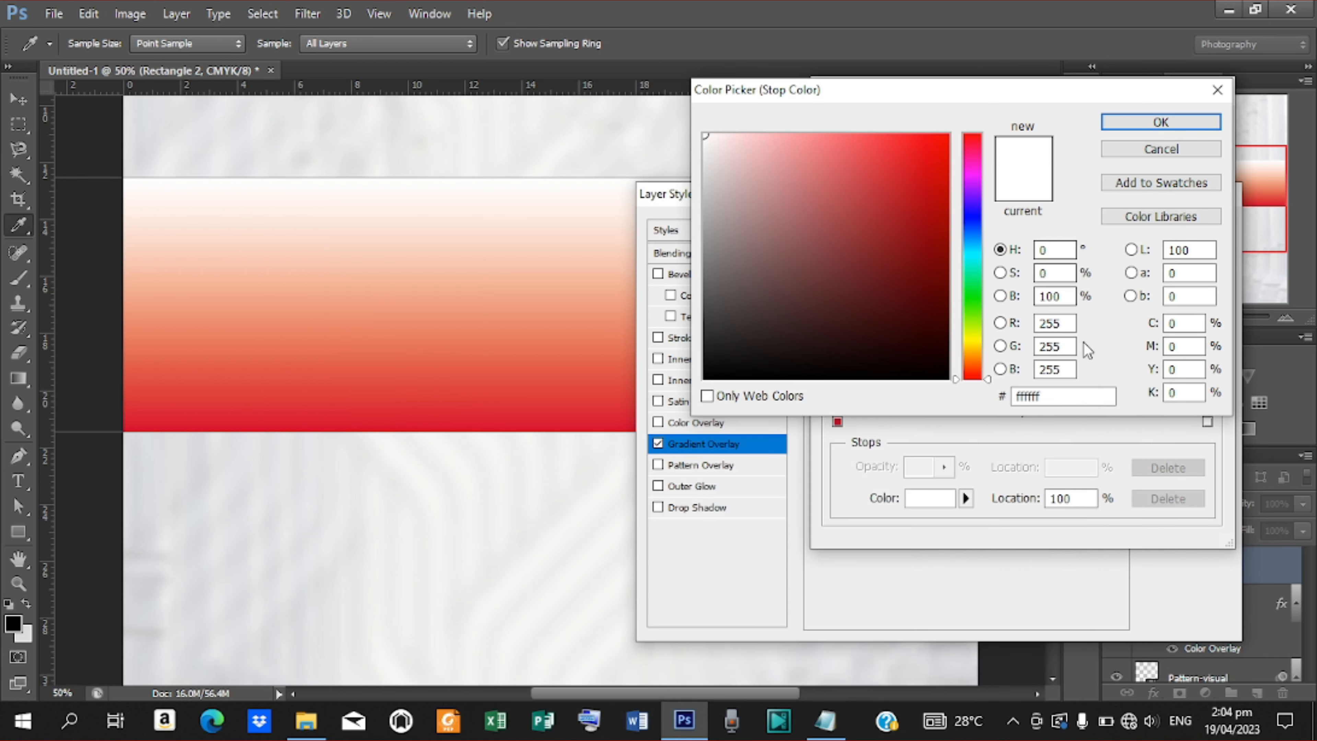
{"action": "left_click_drag", "start_coordinate": [1044, 397], "coordinate": [937, 402]}
{"action": "key", "text": "ctrl+v"}
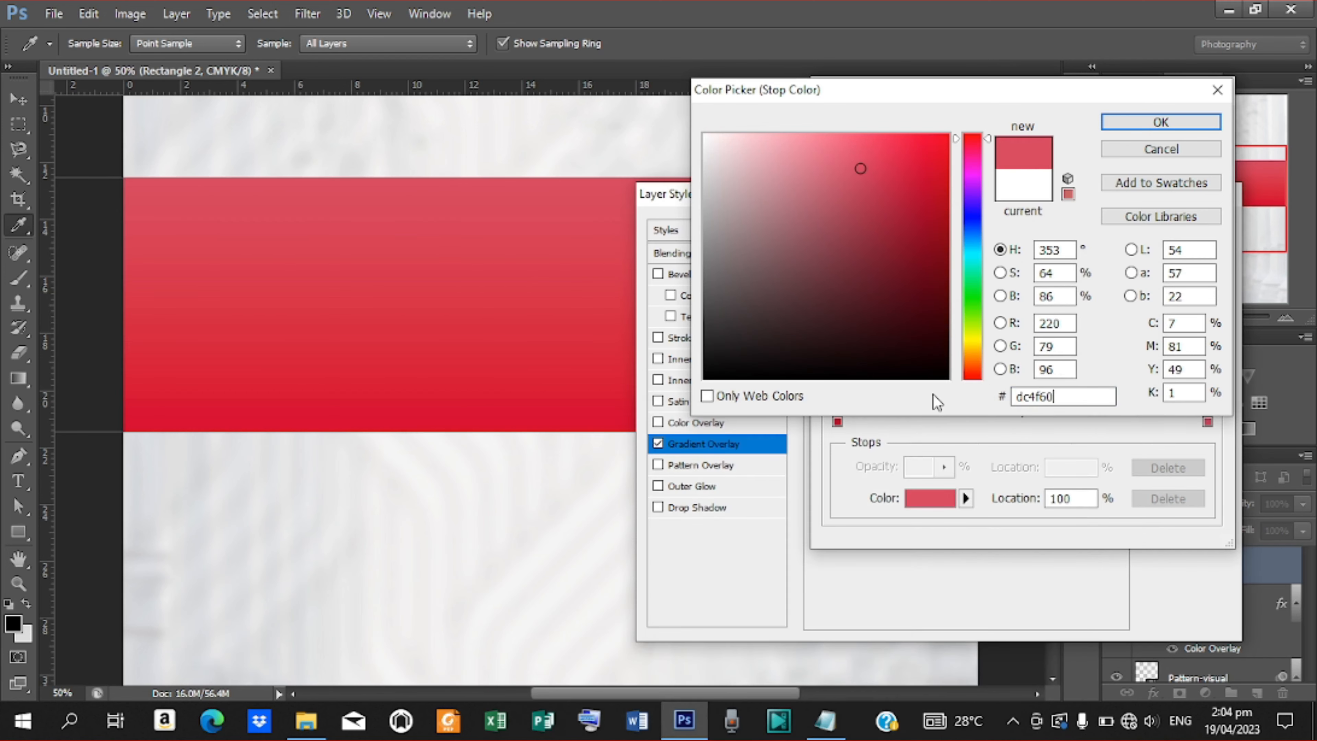
{"action": "key", "text": "Return"}
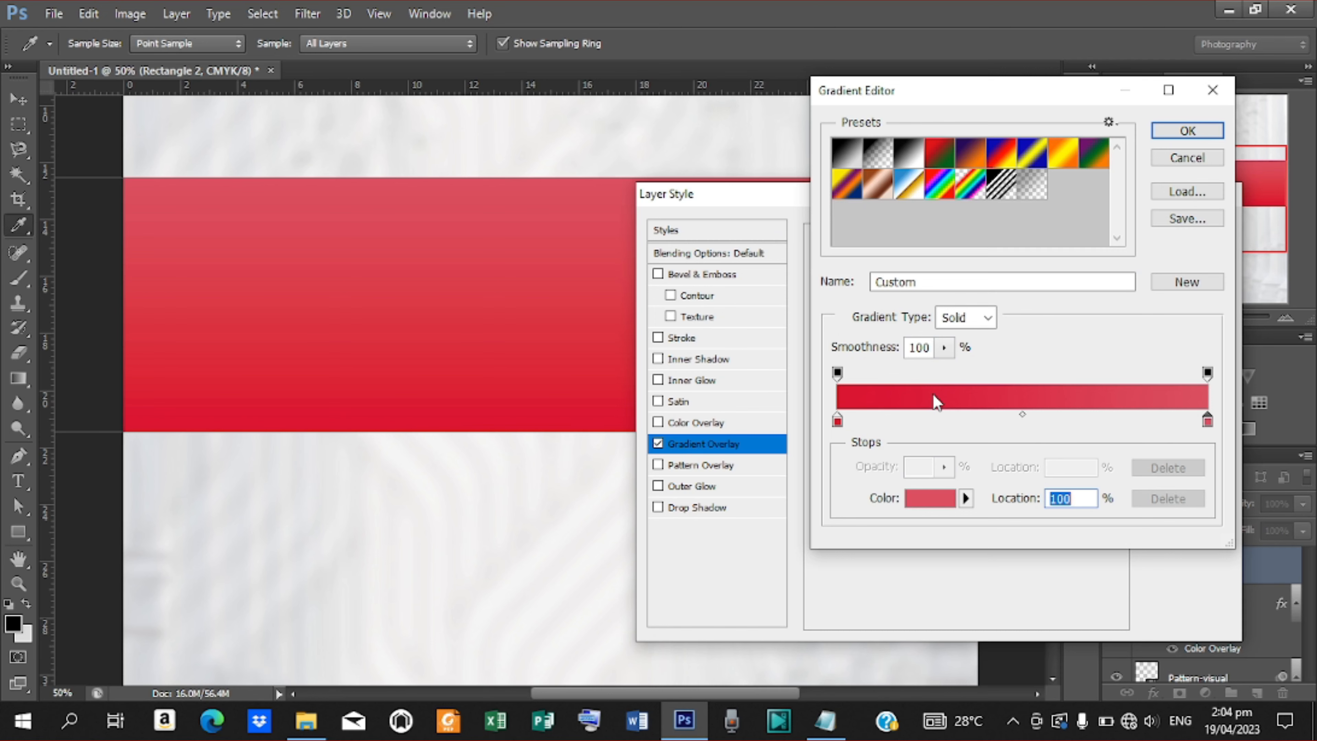
{"action": "key", "text": "Return"}
{"action": "left_click_drag", "start_coordinate": [920, 201], "coordinate": [667, 382]}
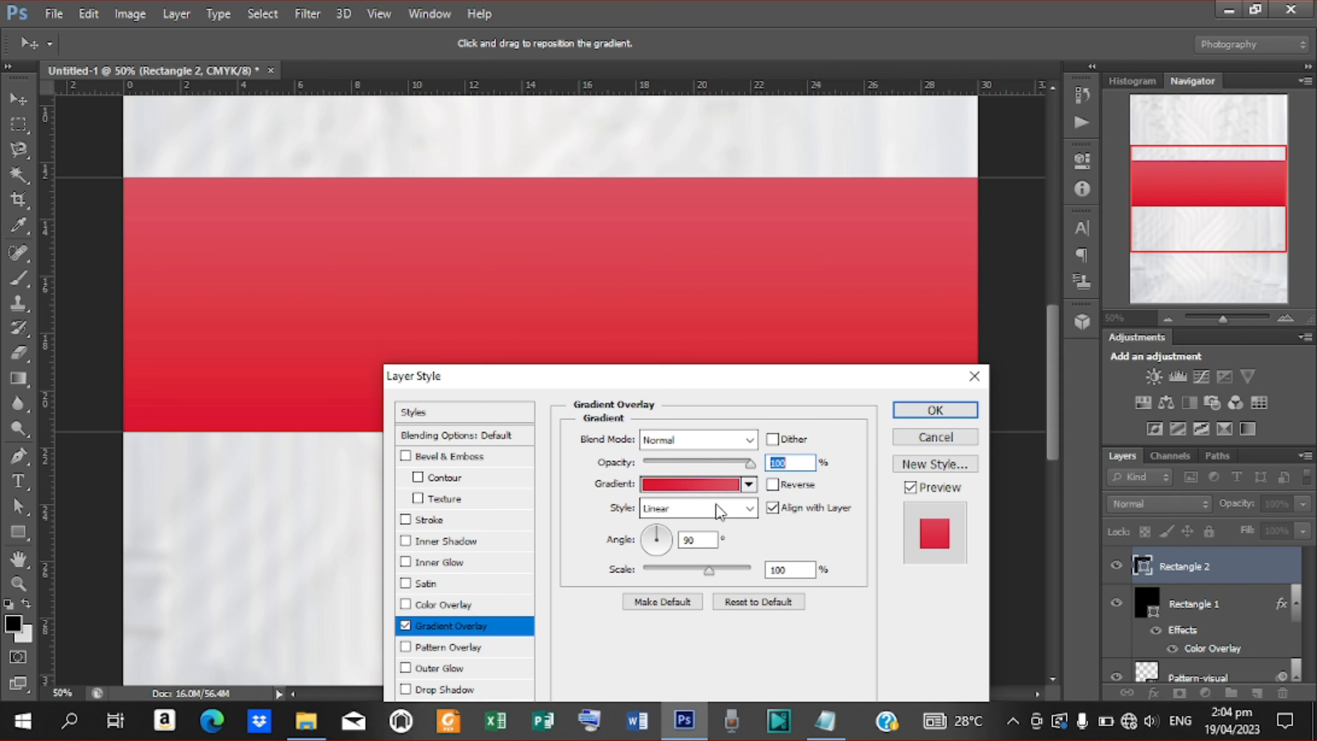
Set the band's gradient overlay angle to 120°.
{"action": "double_click", "coordinate": [696, 540]}
{"action": "type", "text": "120"}
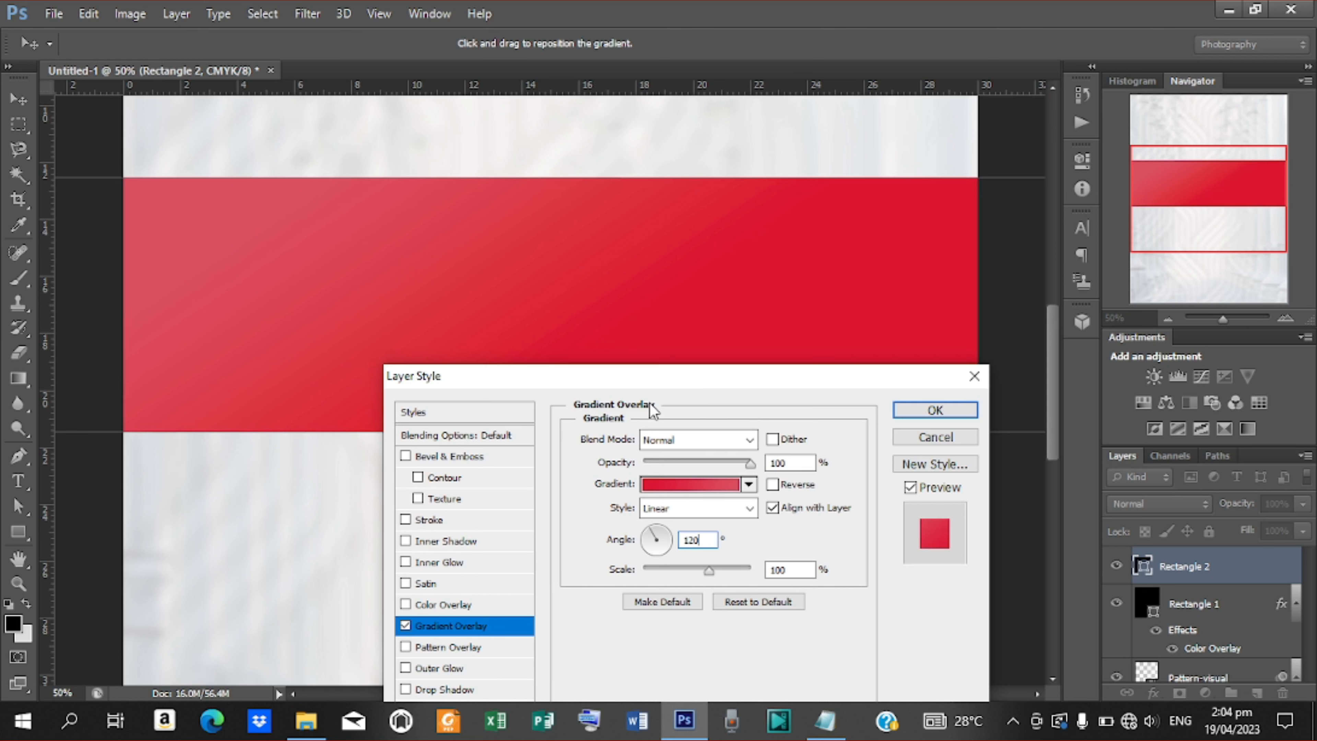
{"action": "left_click_drag", "start_coordinate": [823, 373], "coordinate": [1146, 89]}
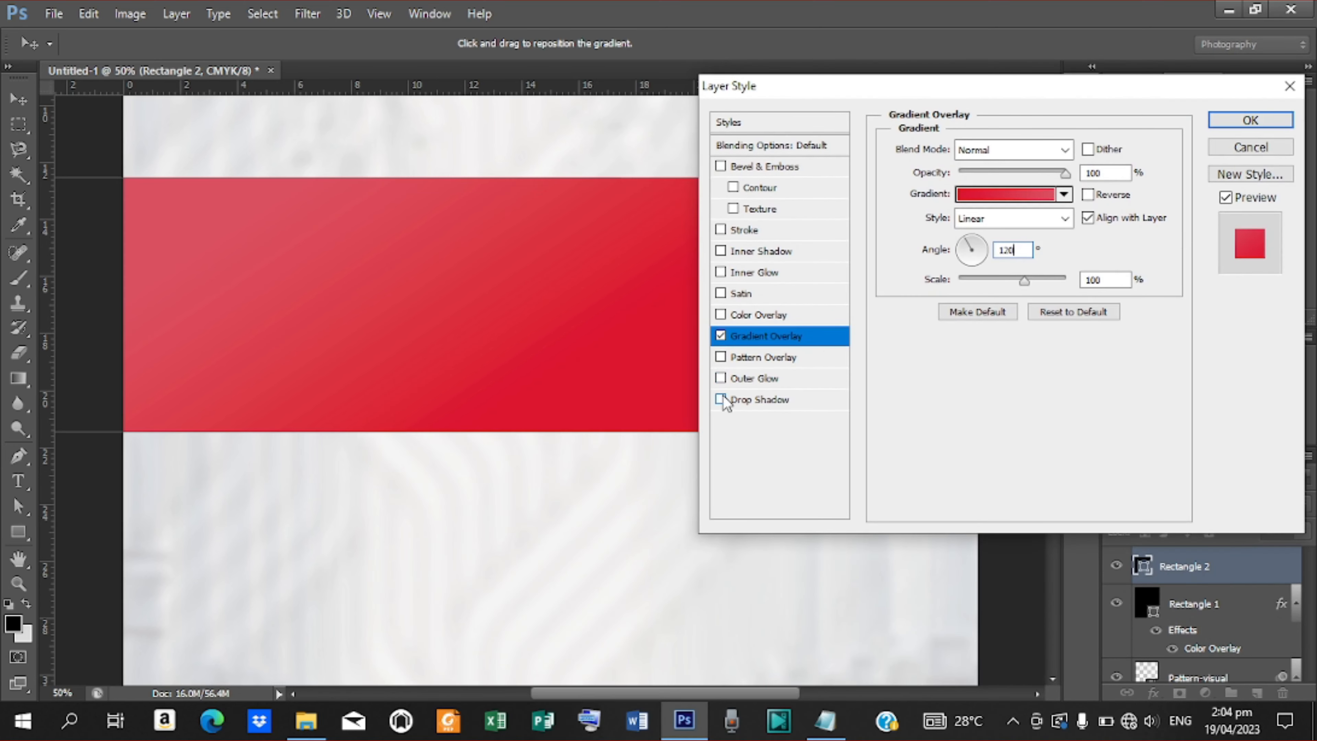
Add a drop shadow at 90° with size 6, distance 6 and spread 3.
{"action": "left_click", "coordinate": [747, 400]}
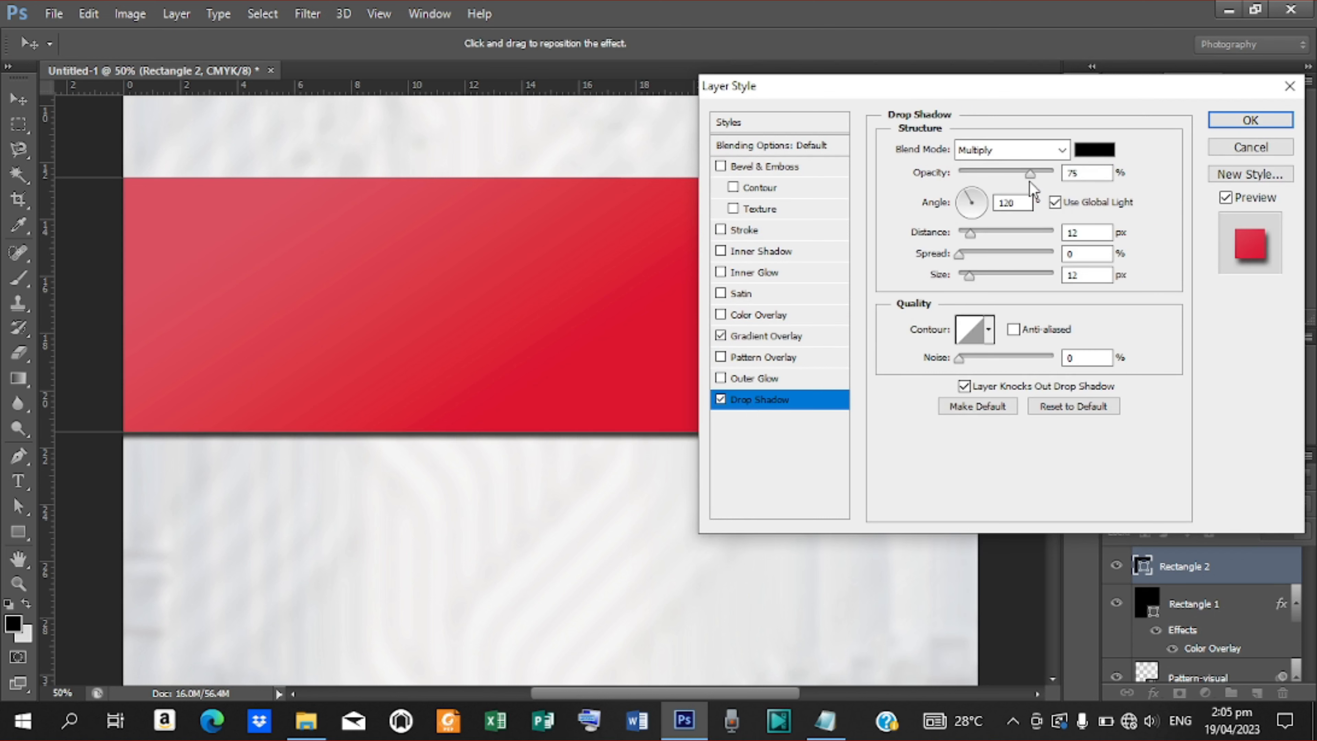
{"action": "double_click", "coordinate": [1014, 202]}
{"action": "type", "text": "90"}
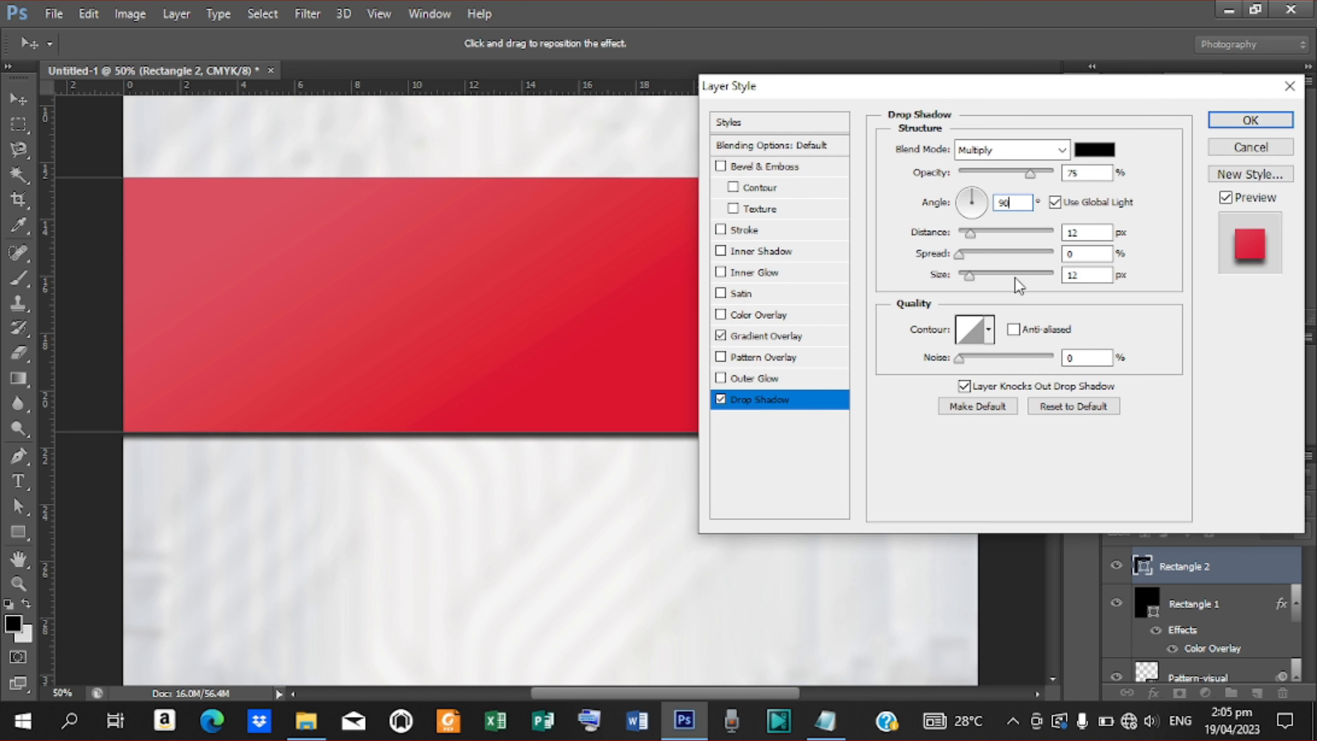
{"action": "double_click", "coordinate": [1068, 276]}
{"action": "type", "text": "6"}
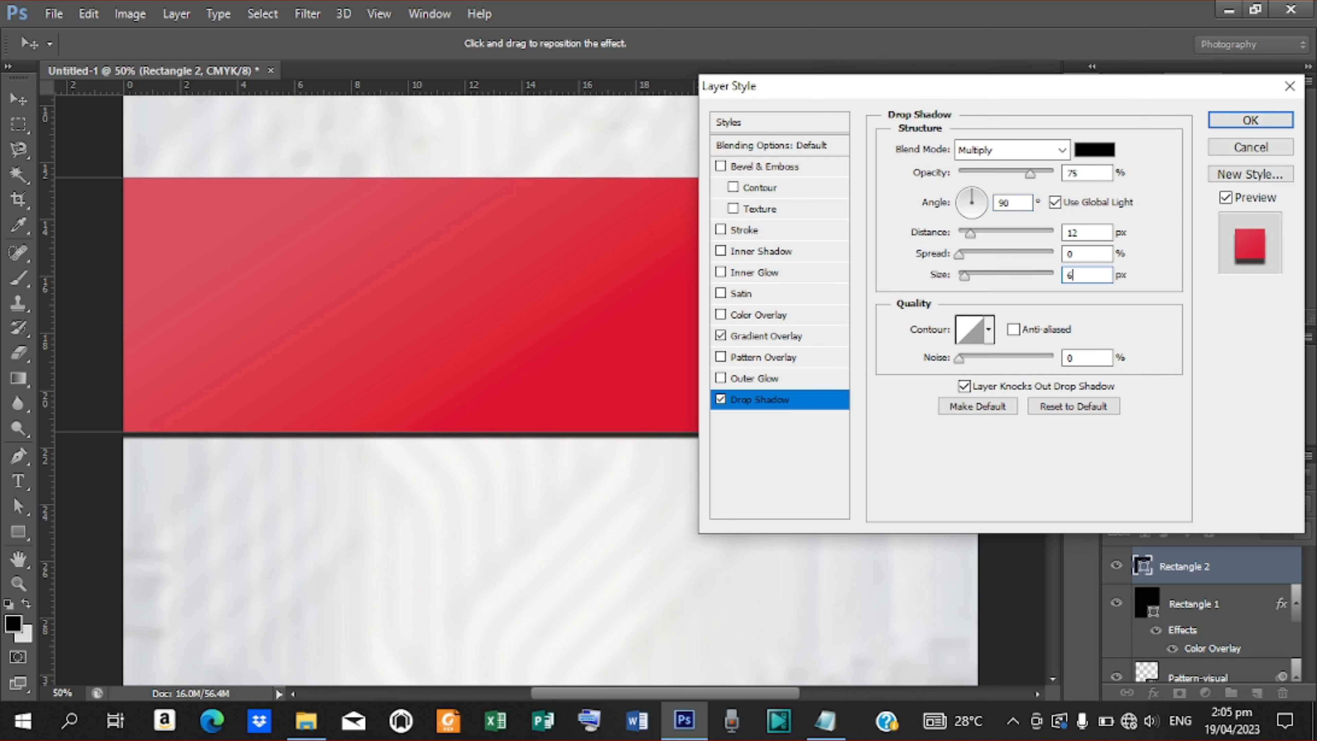
{"action": "double_click", "coordinate": [1074, 233]}
{"action": "type", "text": "6"}
{"action": "key", "text": "Tab"}
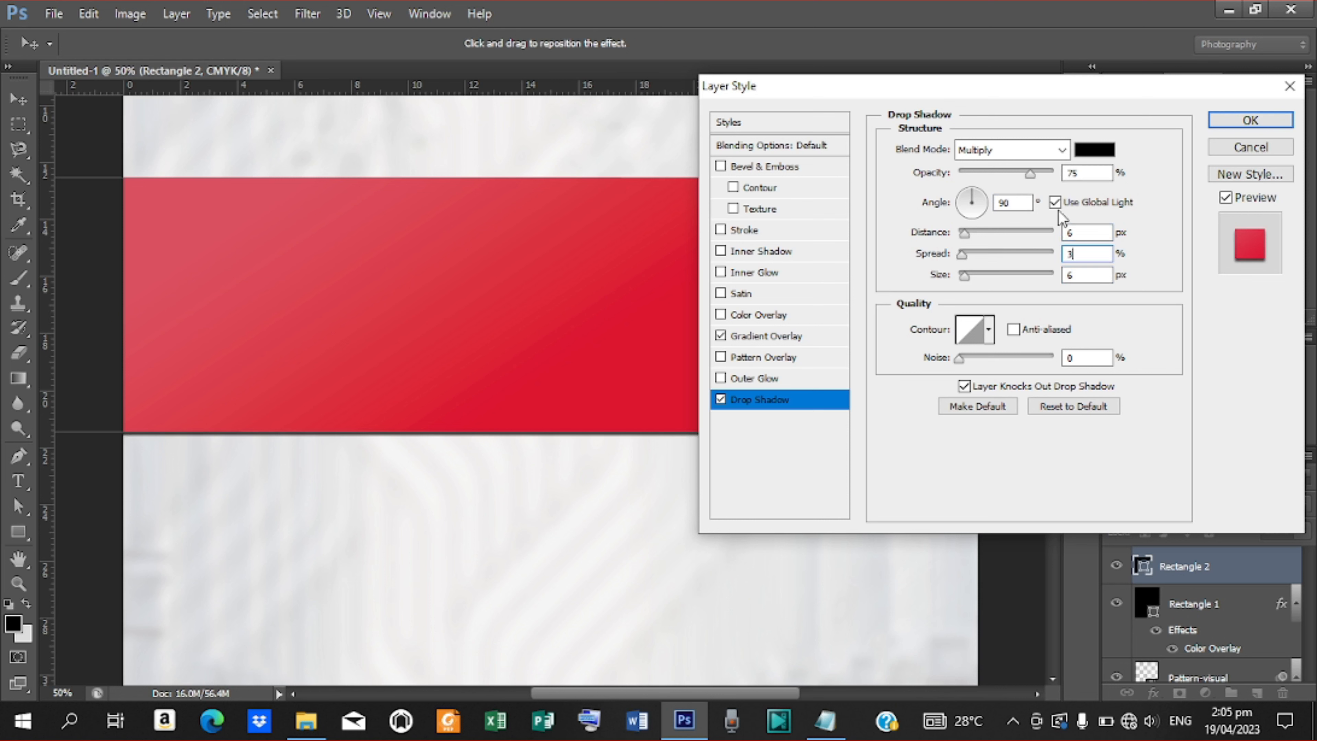
{"action": "left_click", "coordinate": [1231, 125]}
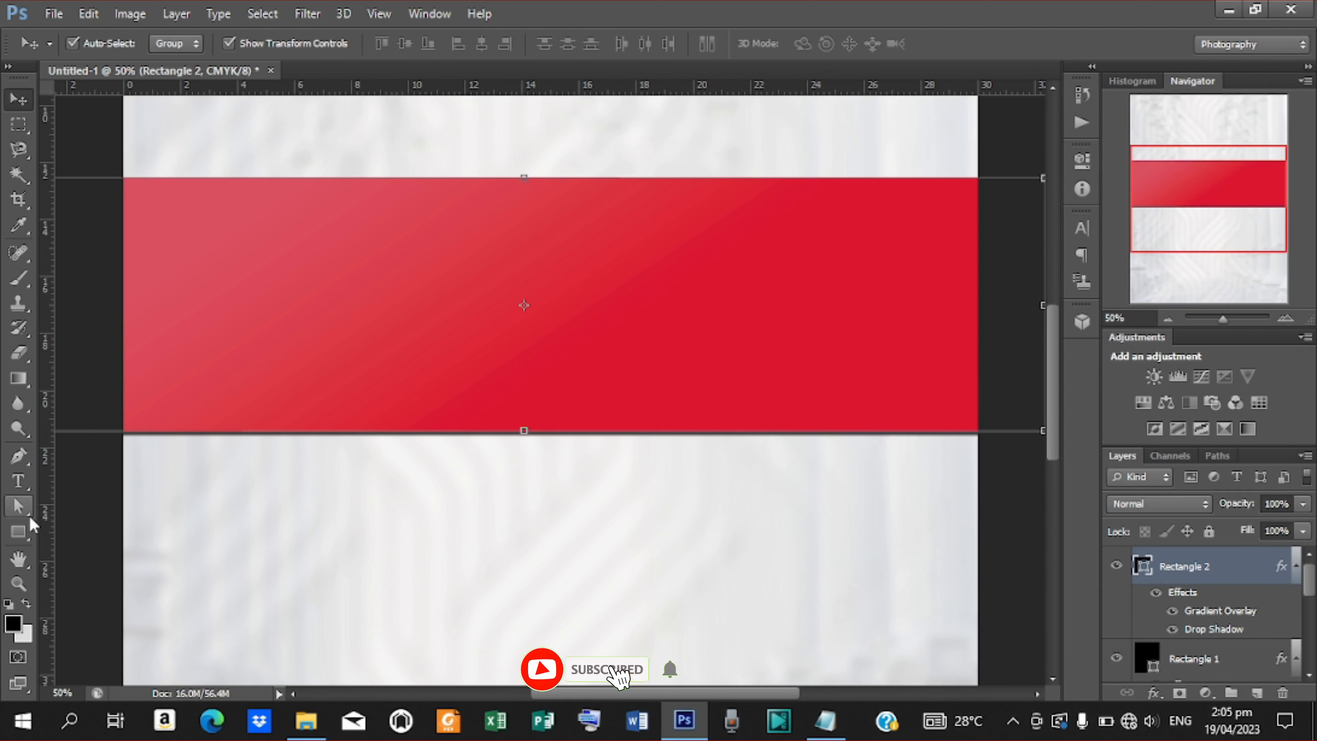
Draw a 1906 × 484 px rectangle just inside the red band.
{"action": "left_click", "coordinate": [18, 531]}
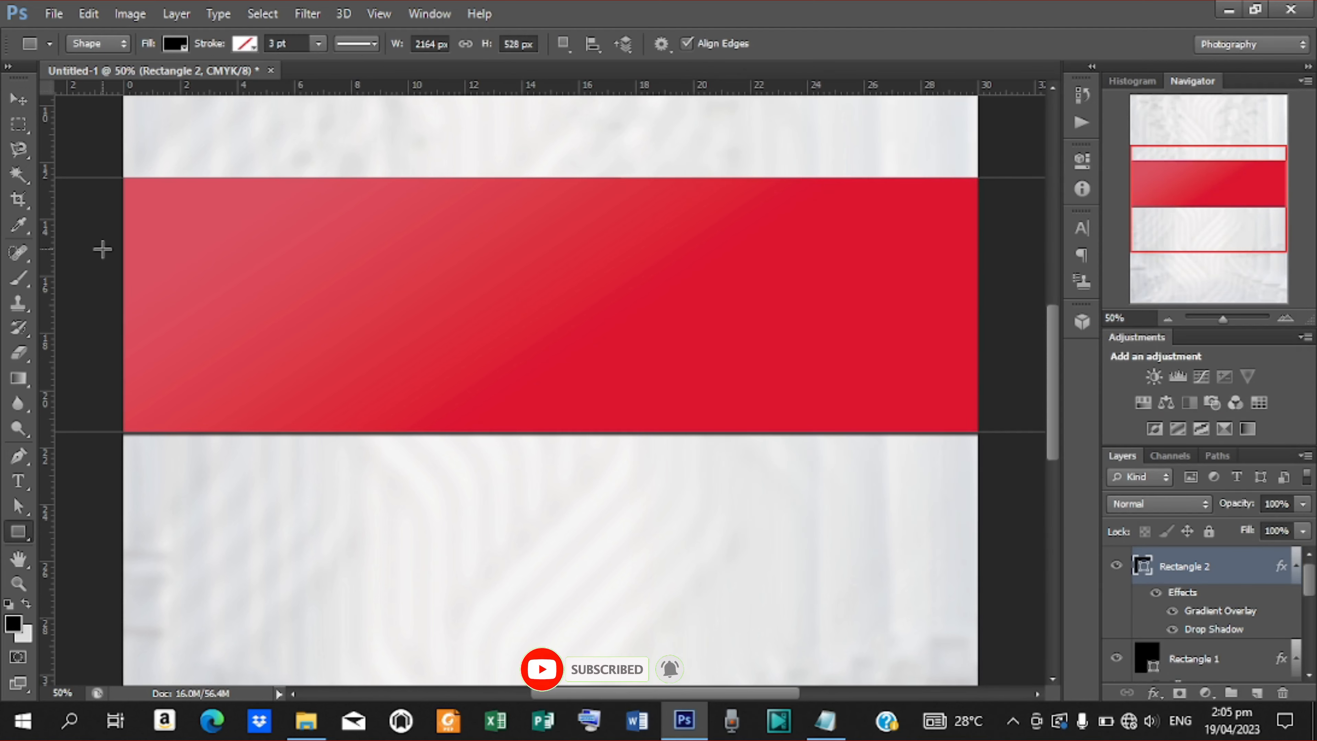
{"action": "left_click", "coordinate": [71, 182]}
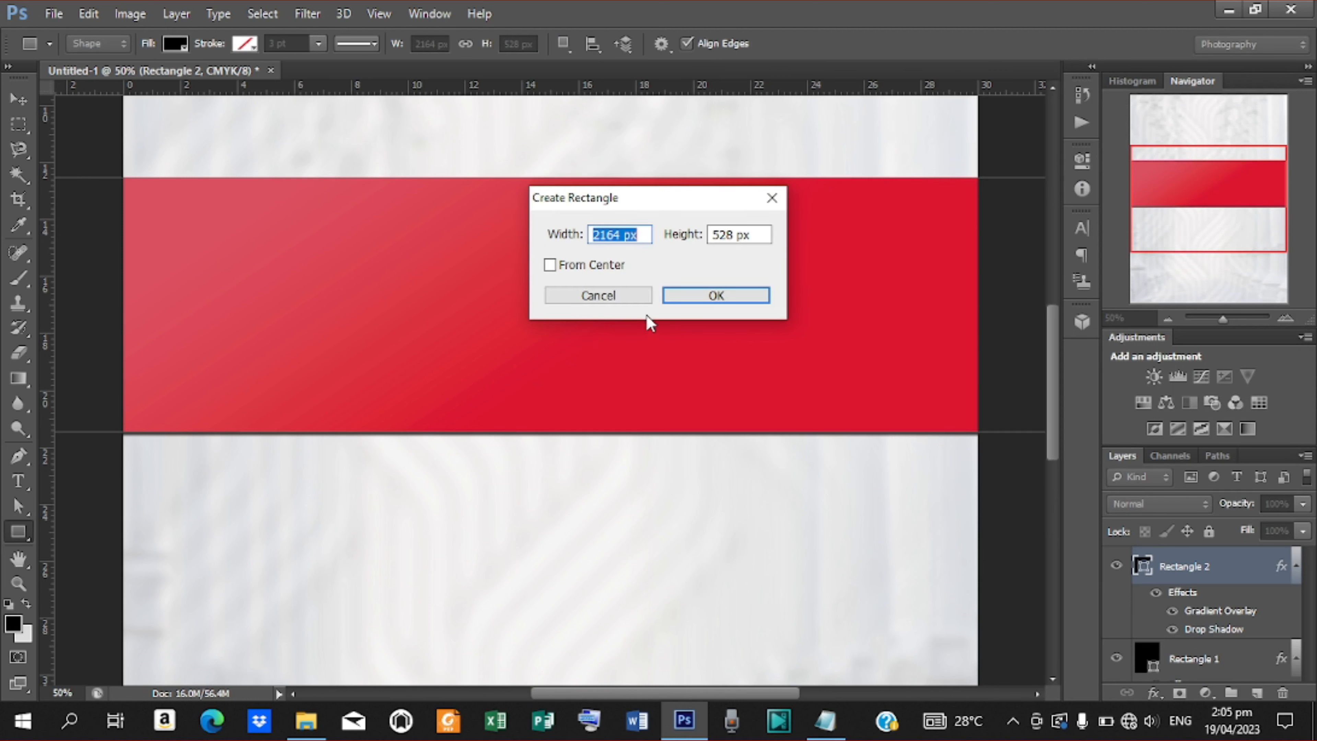
{"action": "left_click", "coordinate": [641, 298]}
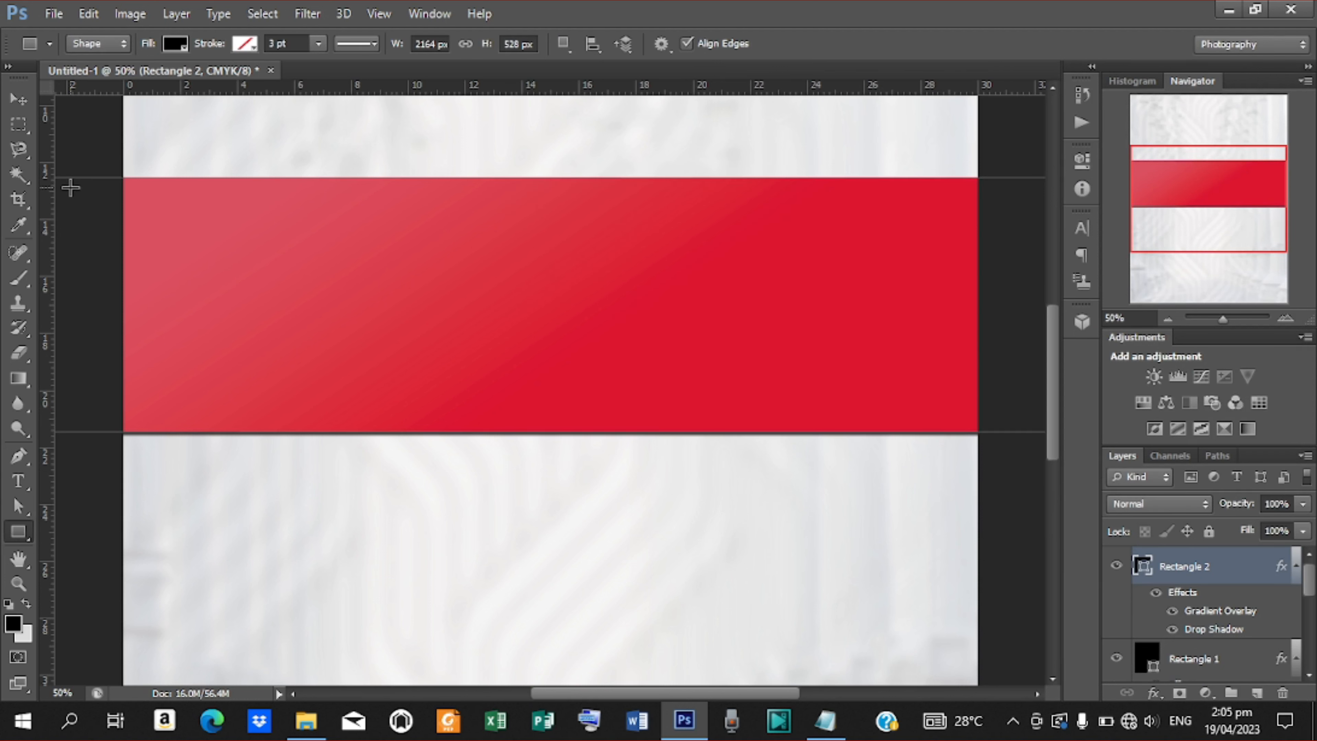
{"action": "left_click_drag", "start_coordinate": [71, 188], "coordinate": [987, 420]}
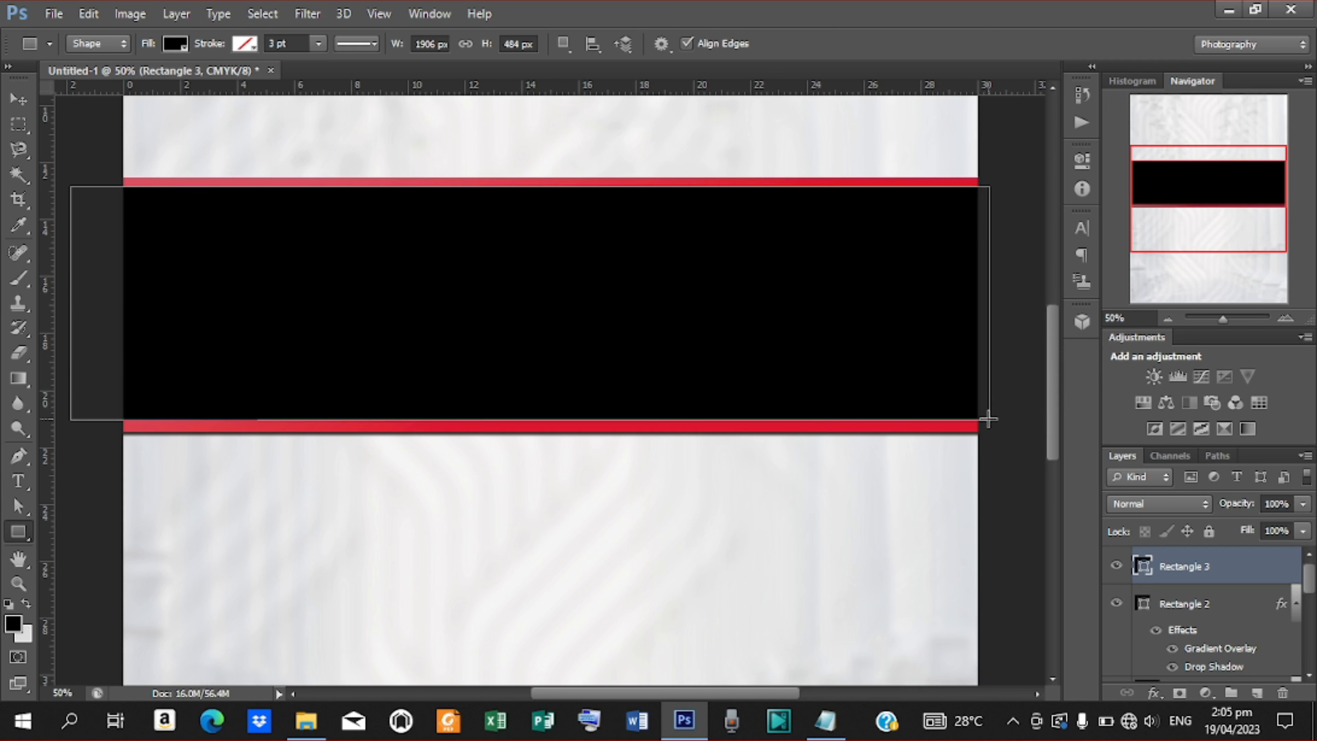
Give the new rectangle no fill and a white 3 pt dotted stroke.
{"action": "left_click", "coordinate": [177, 45]}
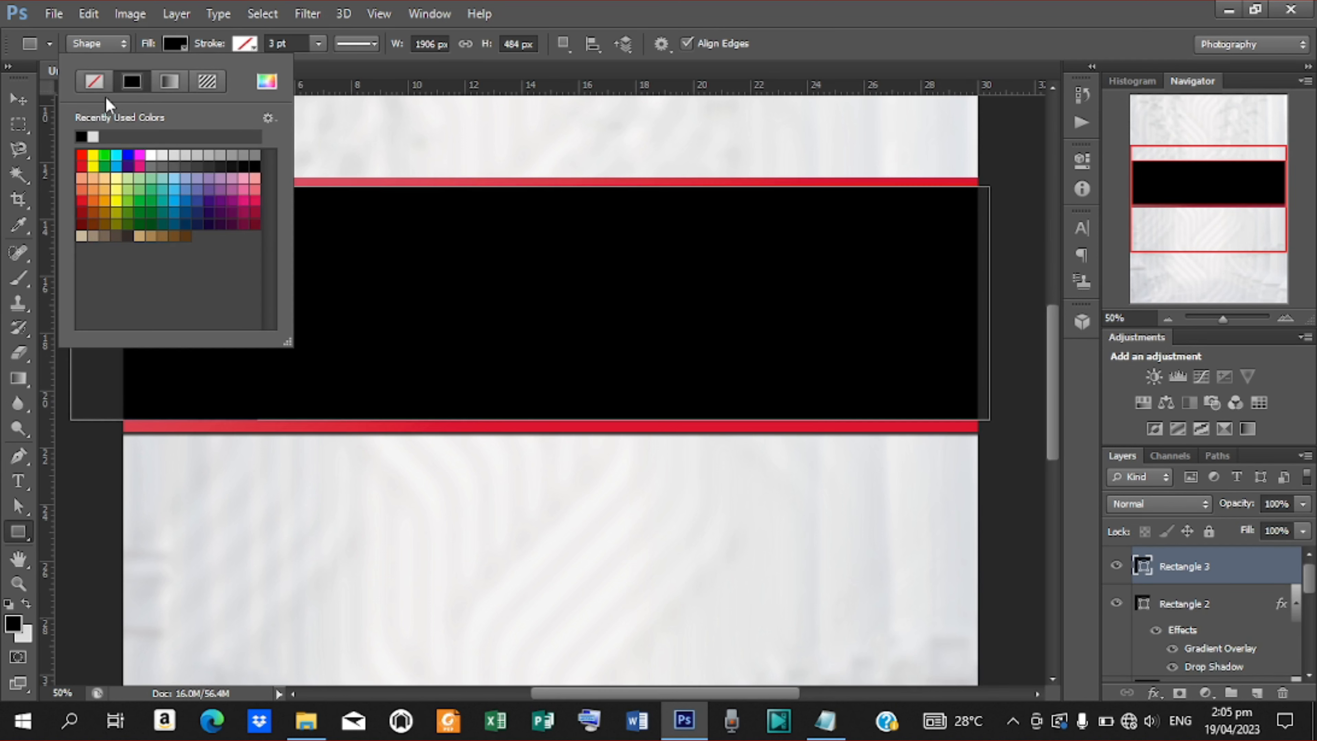
{"action": "left_click", "coordinate": [91, 85]}
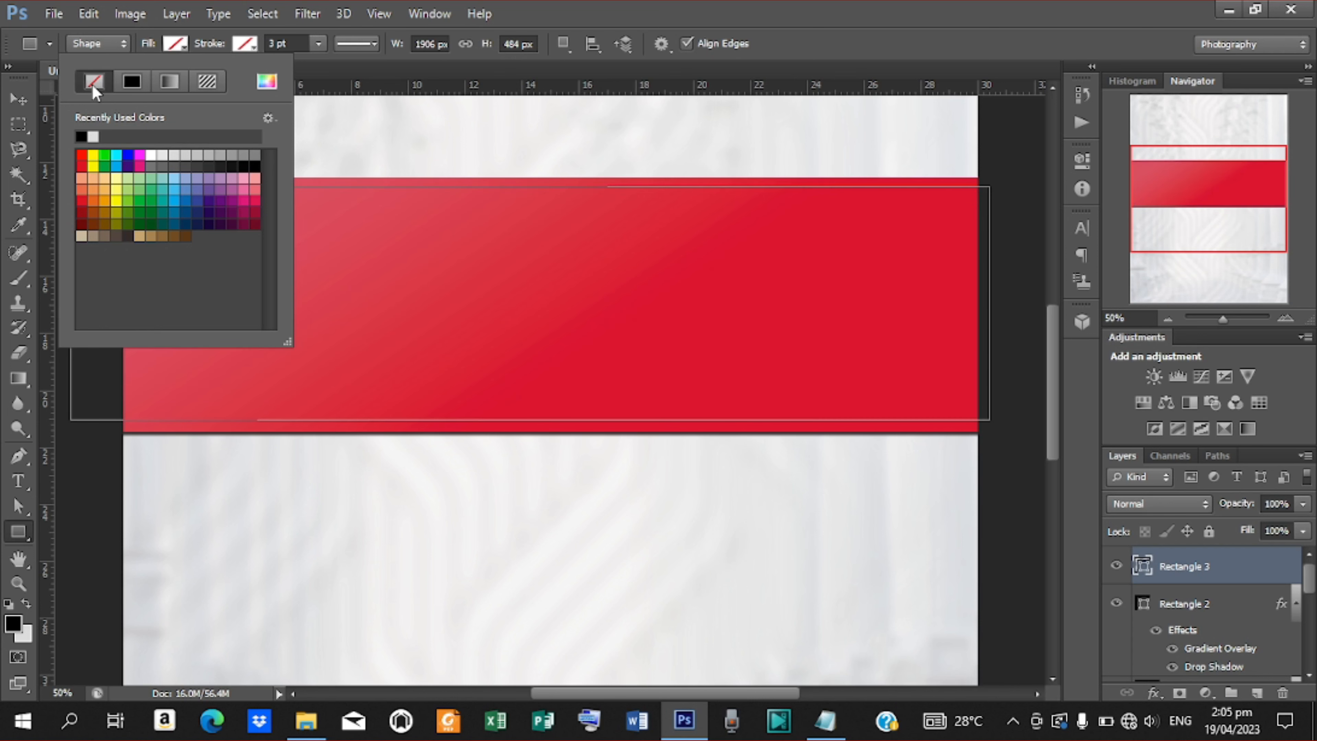
{"action": "left_click", "coordinate": [251, 46]}
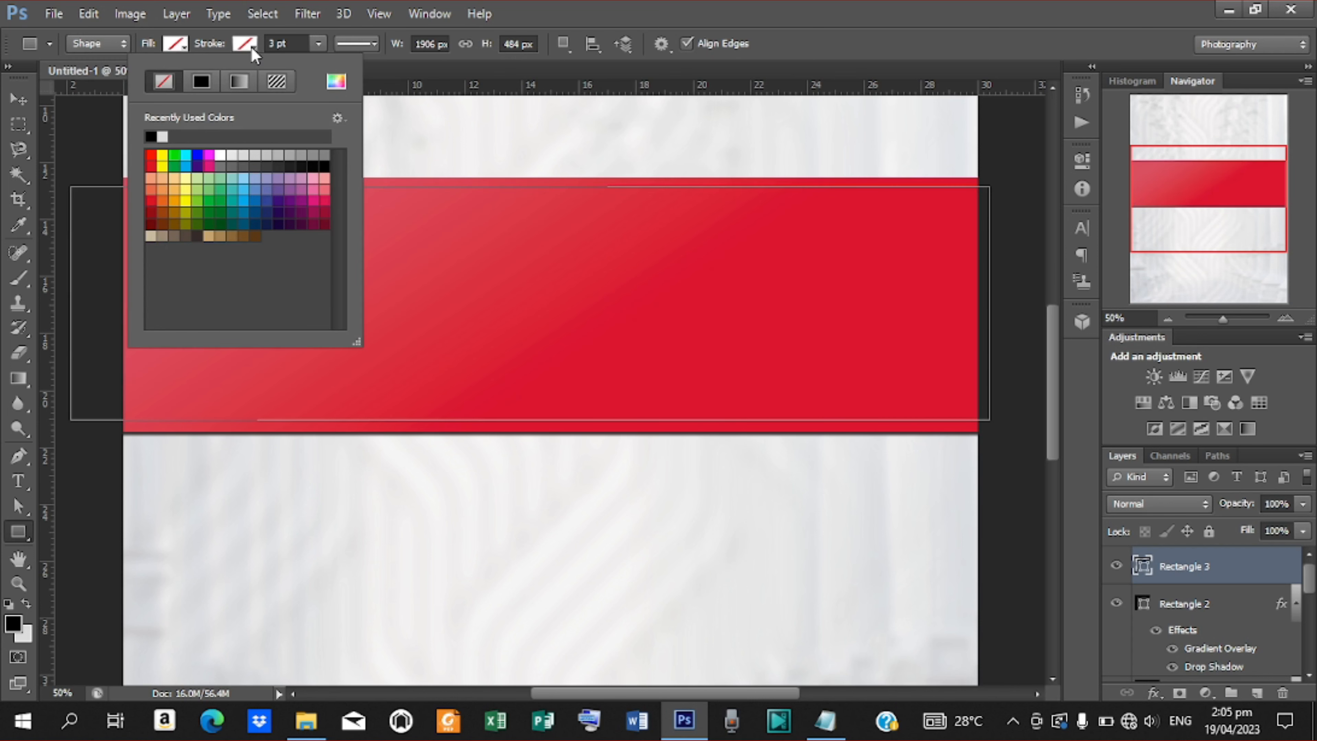
{"action": "left_click", "coordinate": [220, 154]}
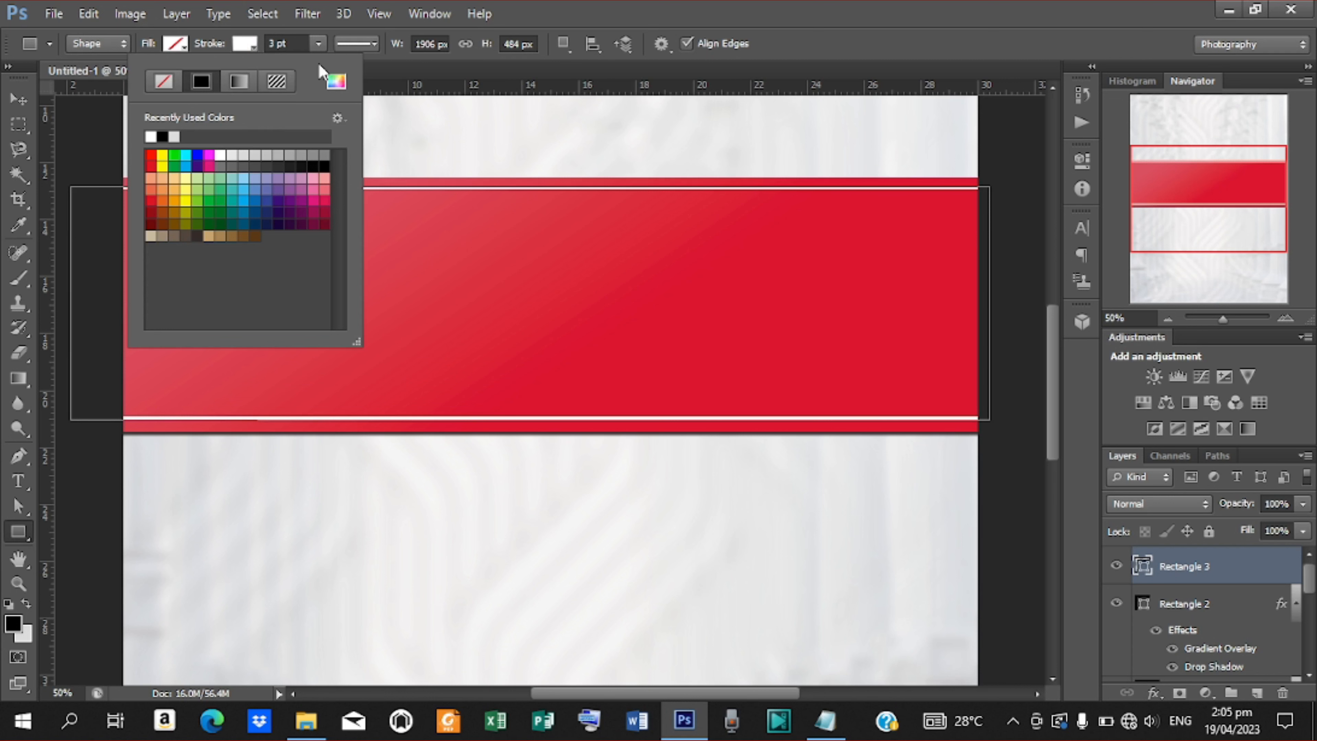
{"action": "left_click", "coordinate": [372, 46]}
{"action": "left_click", "coordinate": [374, 46]}
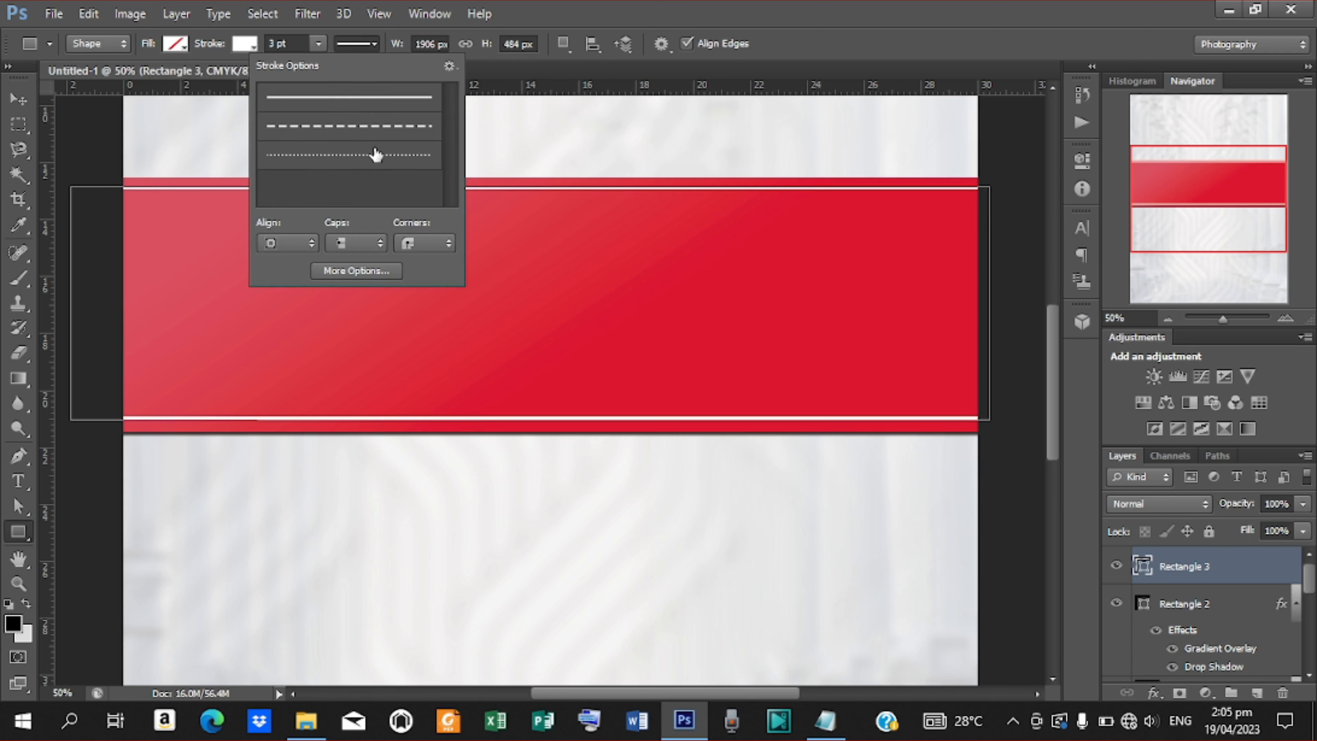
{"action": "left_click", "coordinate": [375, 155]}
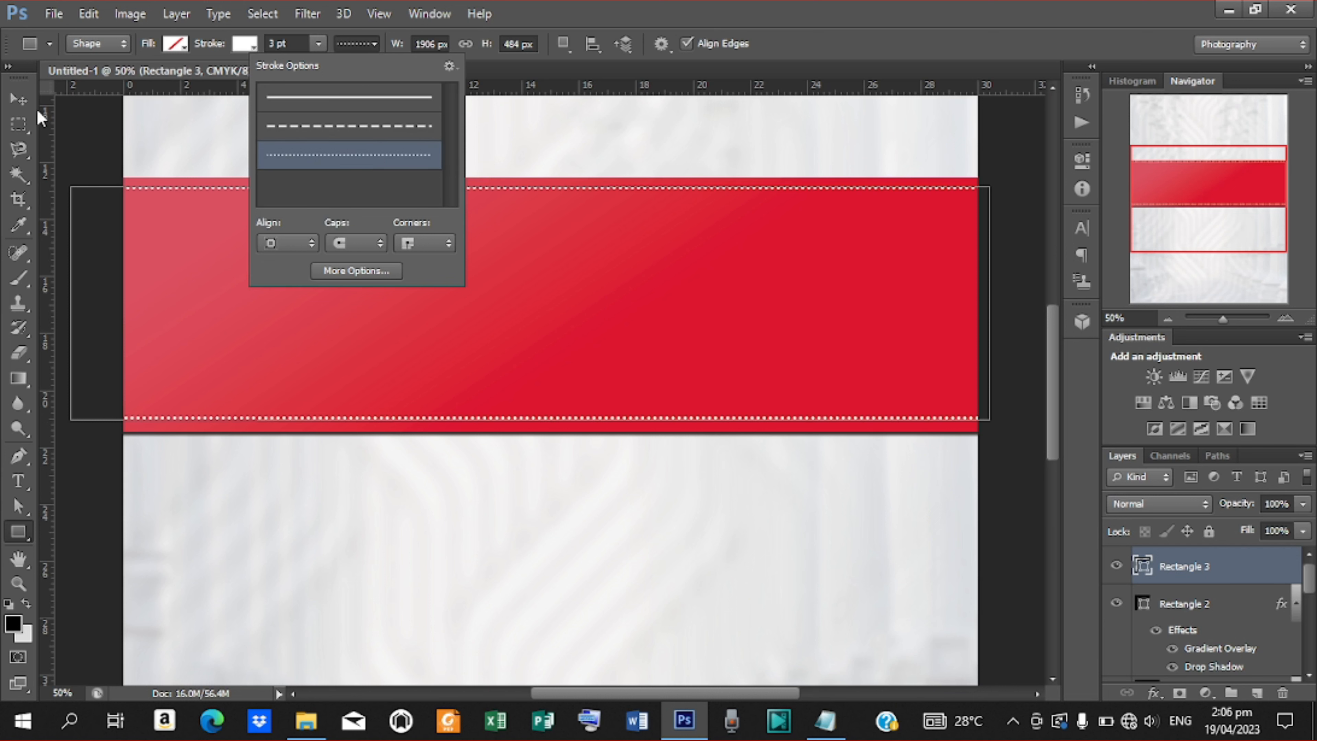
{"action": "left_click", "coordinate": [18, 99]}
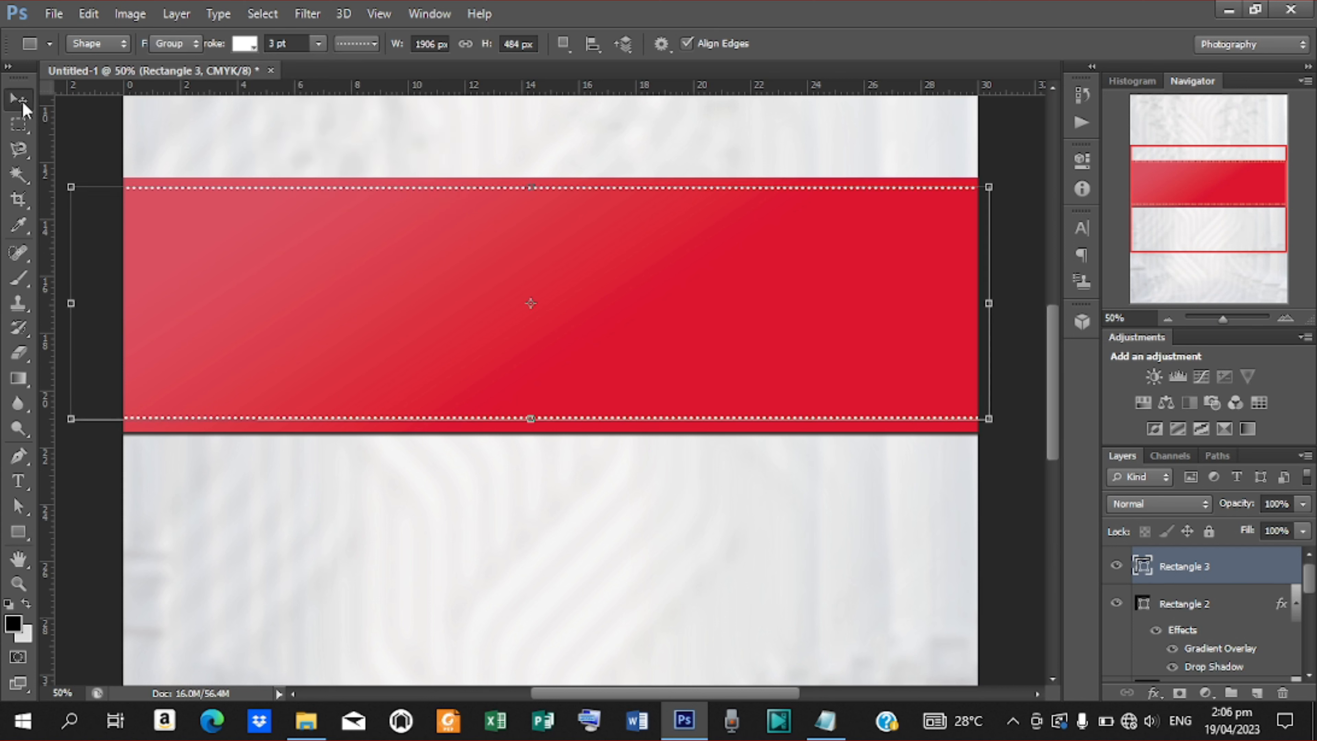
Vertically centre the dotted stitching (Rectangle 3) on the red band (Rectangle 2).
{"action": "left_click", "coordinate": [1214, 605], "text": "shift"}
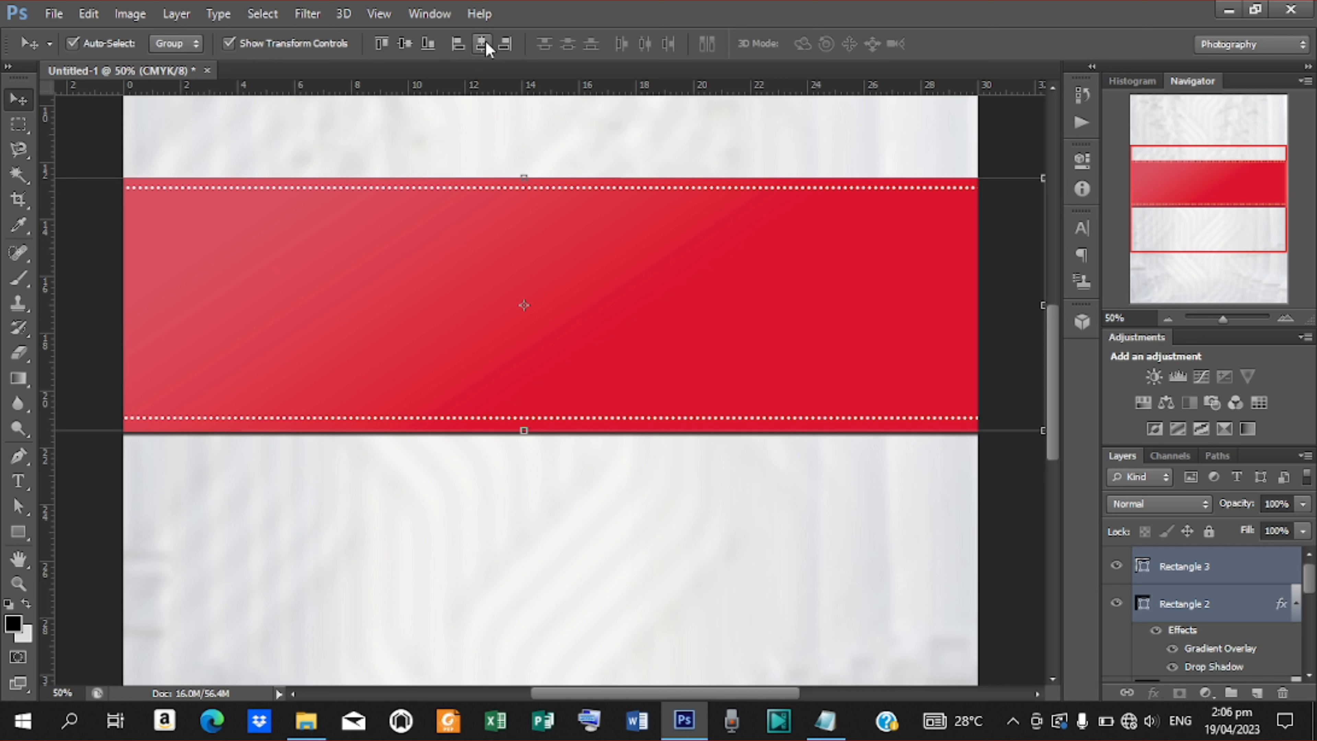
{"action": "left_click", "coordinate": [408, 45]}
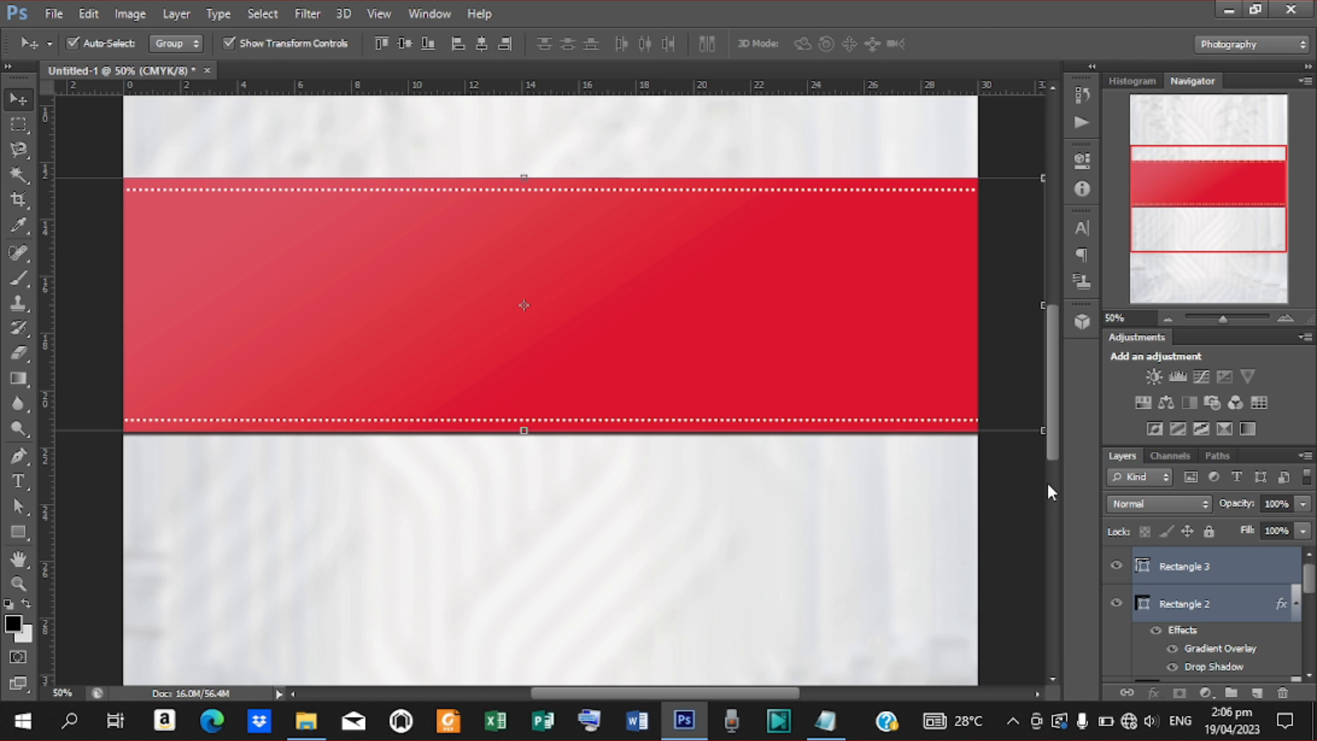
{"action": "key", "text": "ctrl+minus"}
{"action": "key", "text": "ctrl+minus"}
{"action": "key", "text": "ctrl+minus"}
{"action": "key", "text": "ctrl+plus"}
{"action": "key", "text": "ctrl+plus"}
Shorten the band and stitching to about 85.6% height and settle them slightly higher.
{"action": "left_click_drag", "start_coordinate": [525, 177], "coordinate": [524, 216]}
{"action": "left_click", "coordinate": [967, 41]}
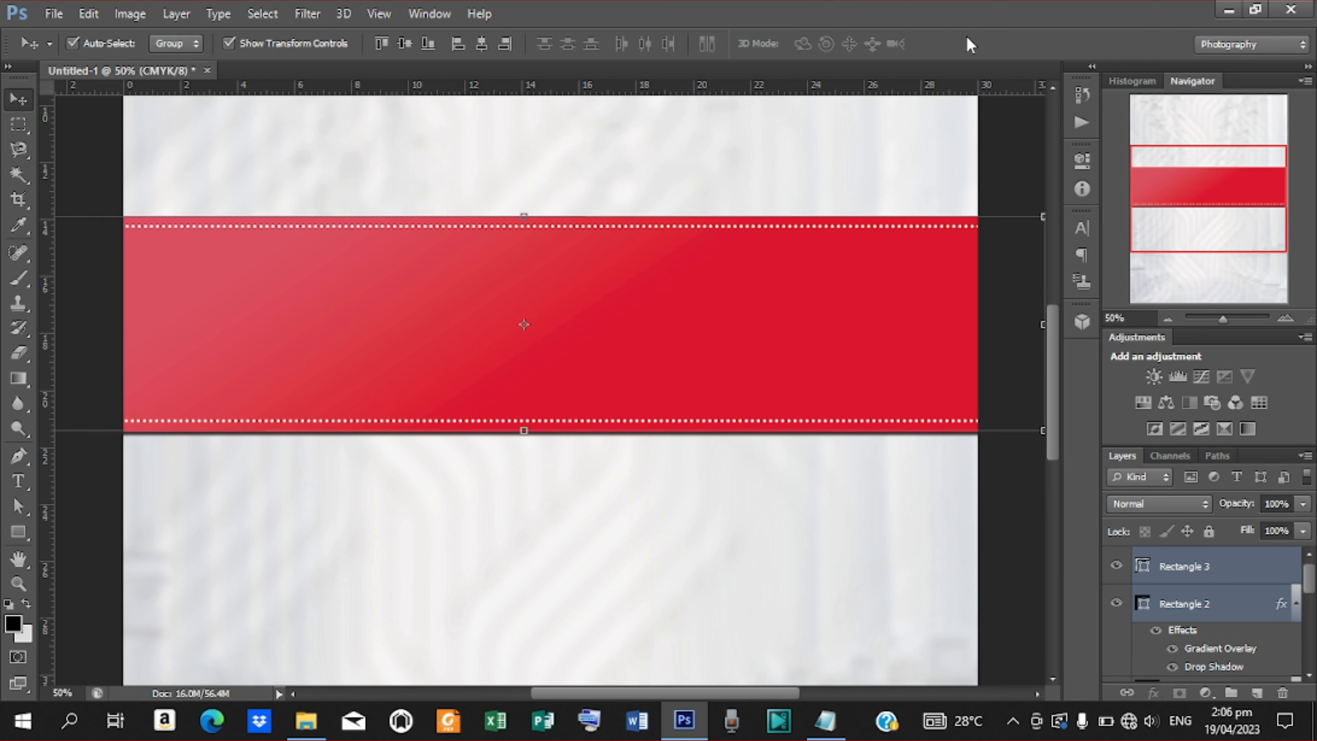
{"action": "key", "text": "ctrl+minus"}
{"action": "key", "text": "ctrl+minus"}
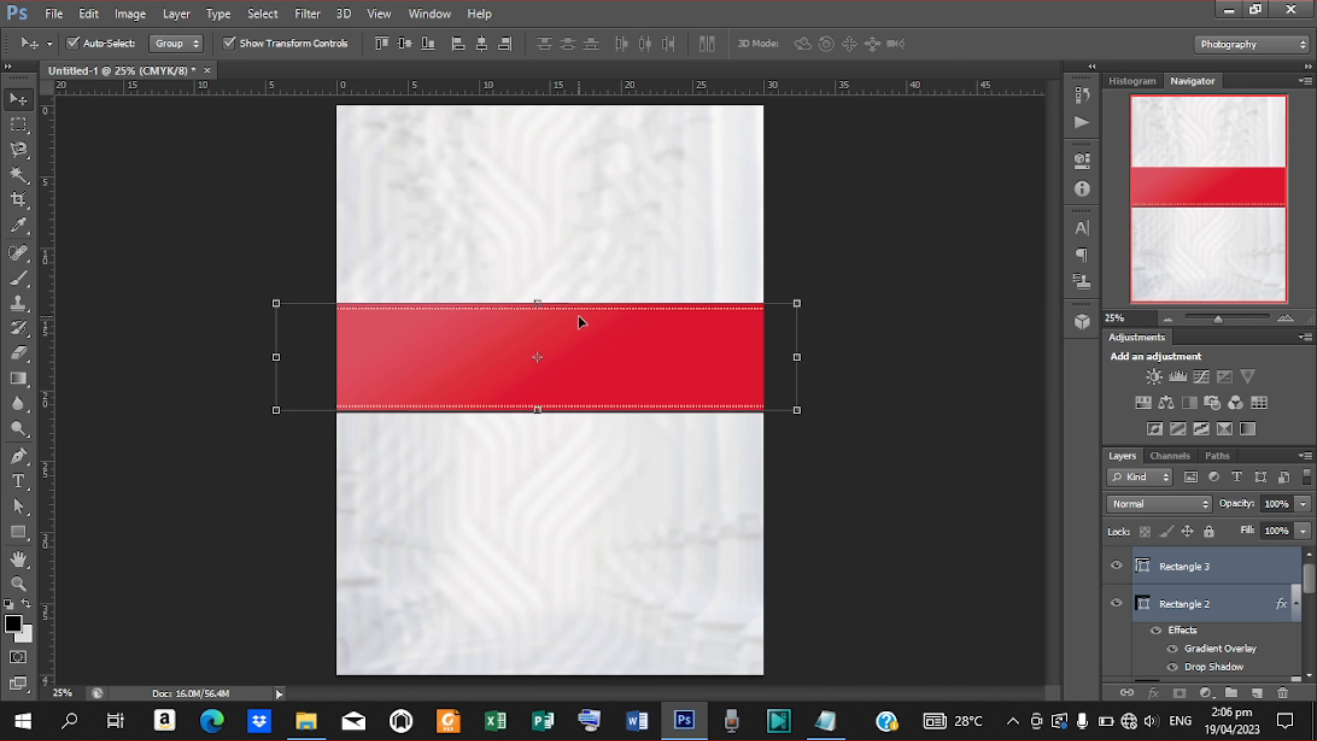
{"action": "key", "text": "Up"}
{"action": "key", "text": "Up"}
{"action": "key", "text": "Up"}
{"action": "key", "text": "Up"}
{"action": "key", "text": "Up"}
{"action": "key", "text": "Up"}
{"action": "key", "text": "Up"}
{"action": "key", "text": "Up"}
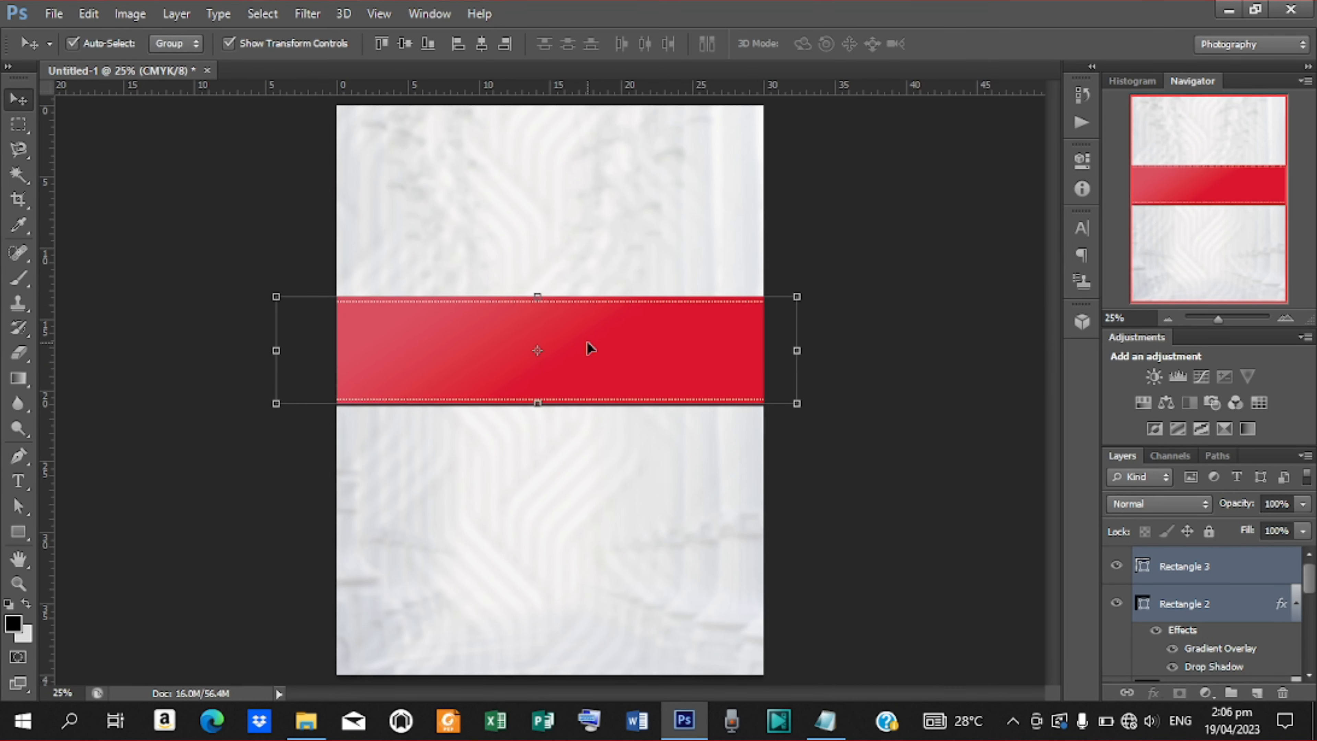
{"action": "key", "text": "Down"}
{"action": "key", "text": "Down"}
{"action": "key", "text": "Down"}
{"action": "left_click_drag", "start_coordinate": [590, 348], "coordinate": [592, 352]}
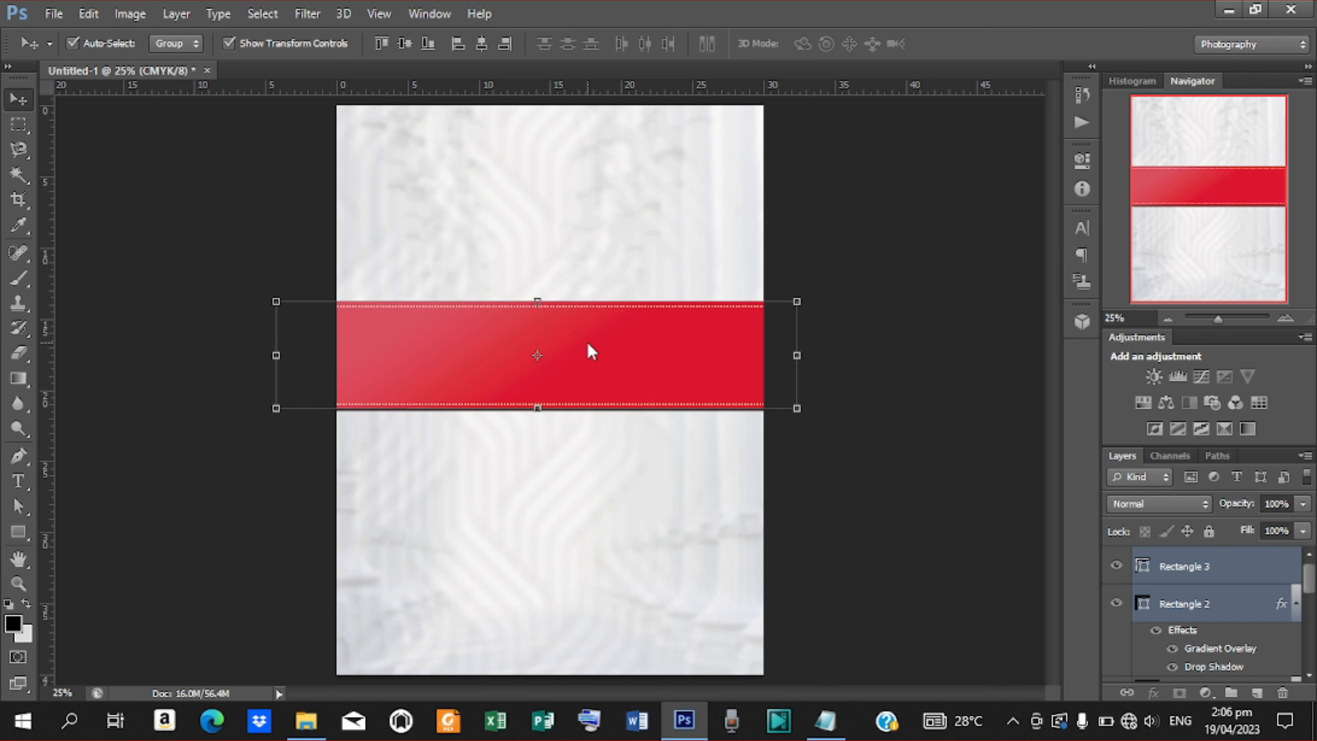
{"action": "left_click", "coordinate": [54, 13]}
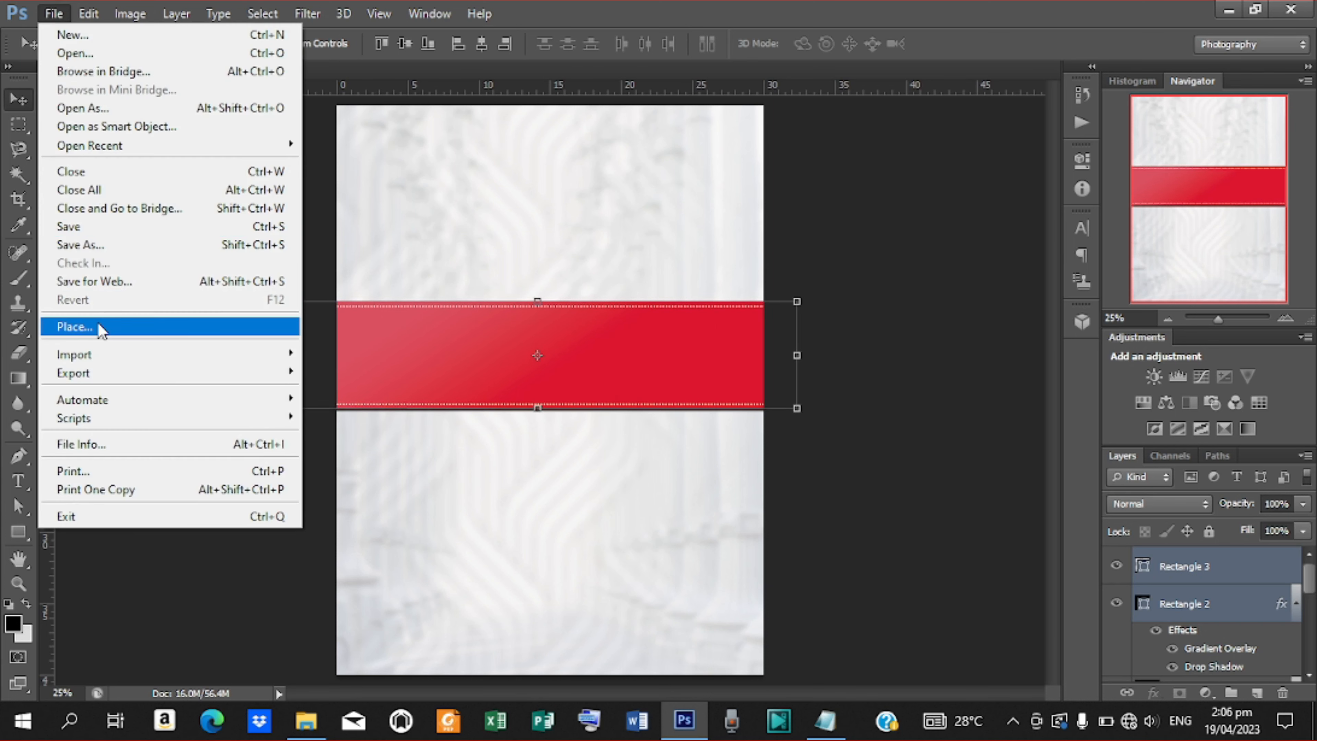
Place the LABEL badge image and shrink it over the band's right end.
{"action": "left_click", "coordinate": [98, 326]}
{"action": "left_click", "coordinate": [988, 119]}
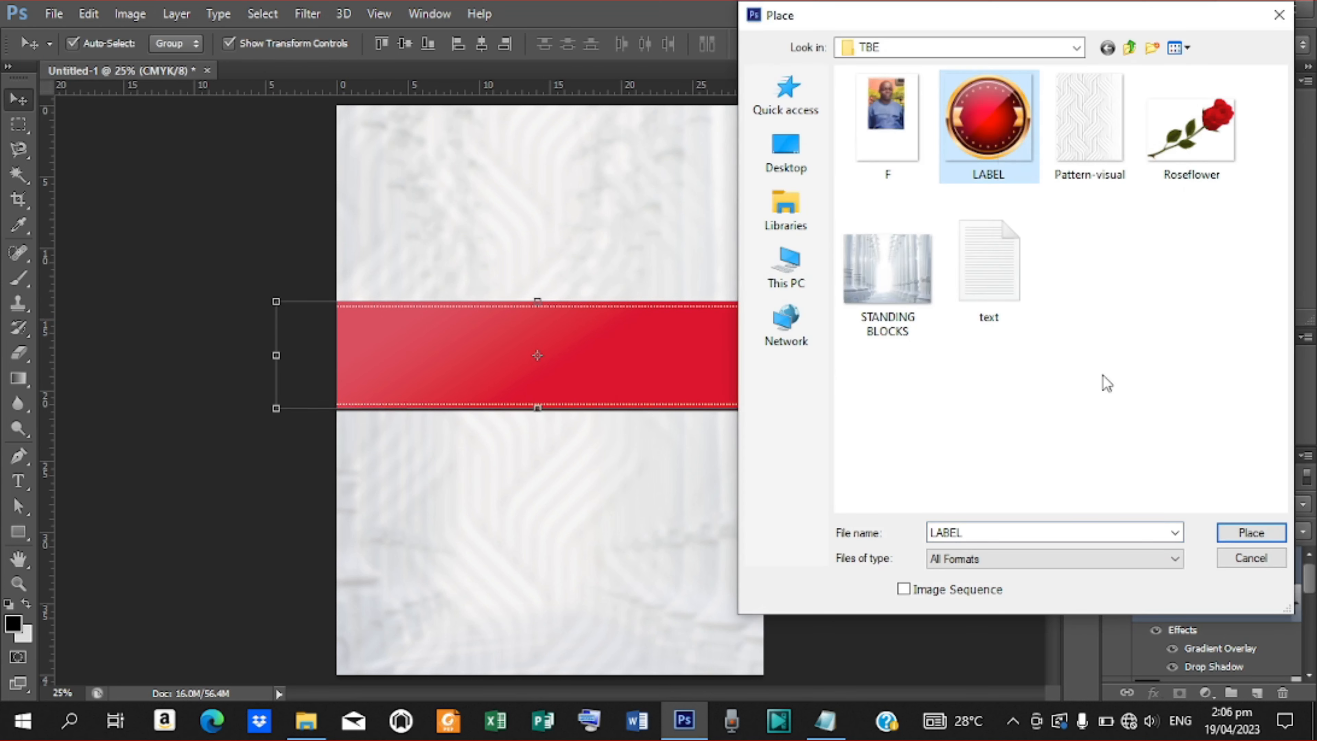
{"action": "left_click", "coordinate": [1251, 535]}
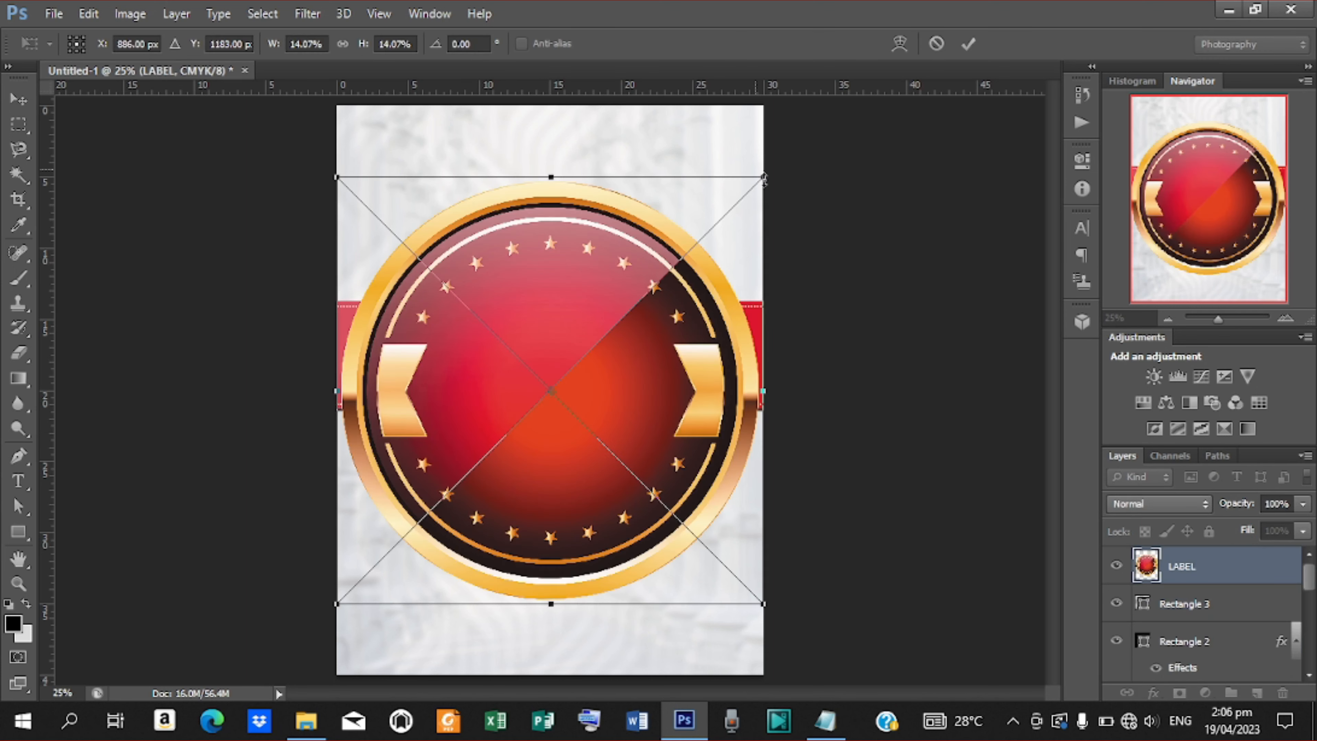
{"action": "left_click_drag", "start_coordinate": [763, 178], "coordinate": [702, 314]}
{"action": "key", "text": "ctrl+plus"}
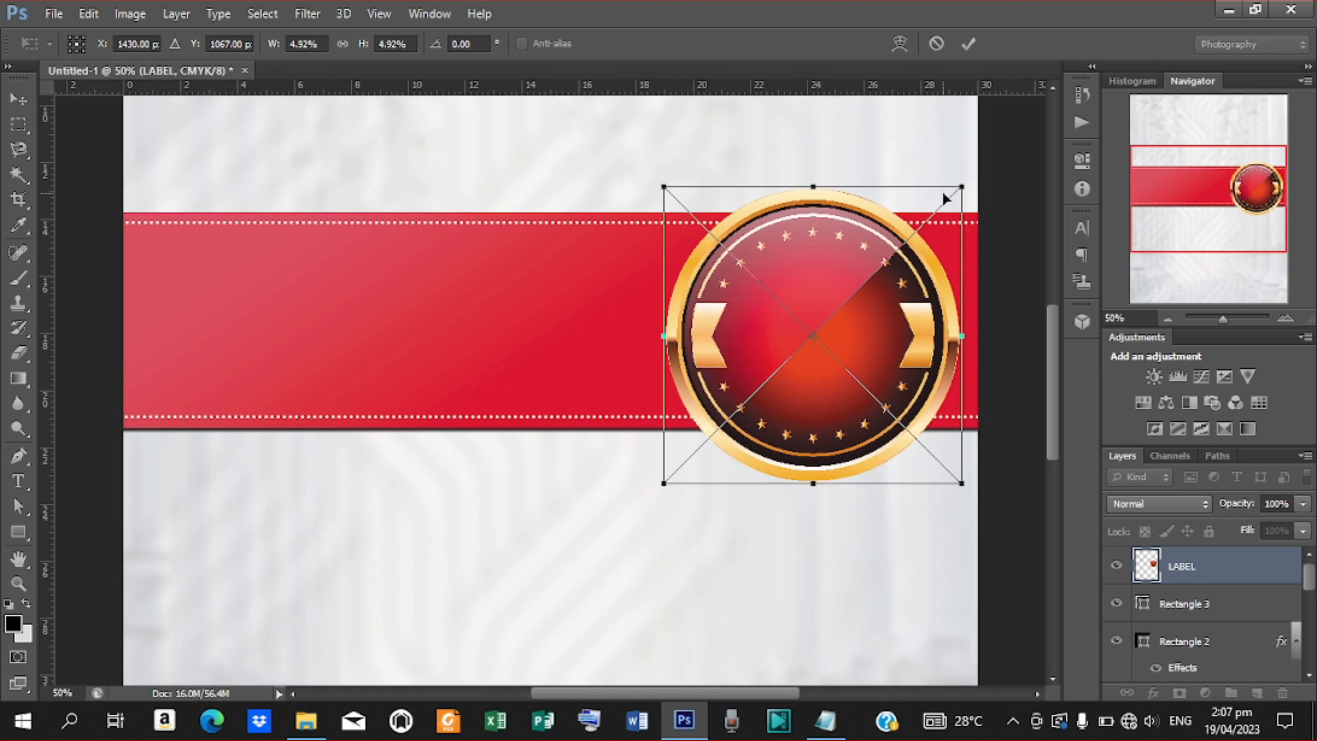
{"action": "left_click_drag", "start_coordinate": [961, 187], "coordinate": [943, 200]}
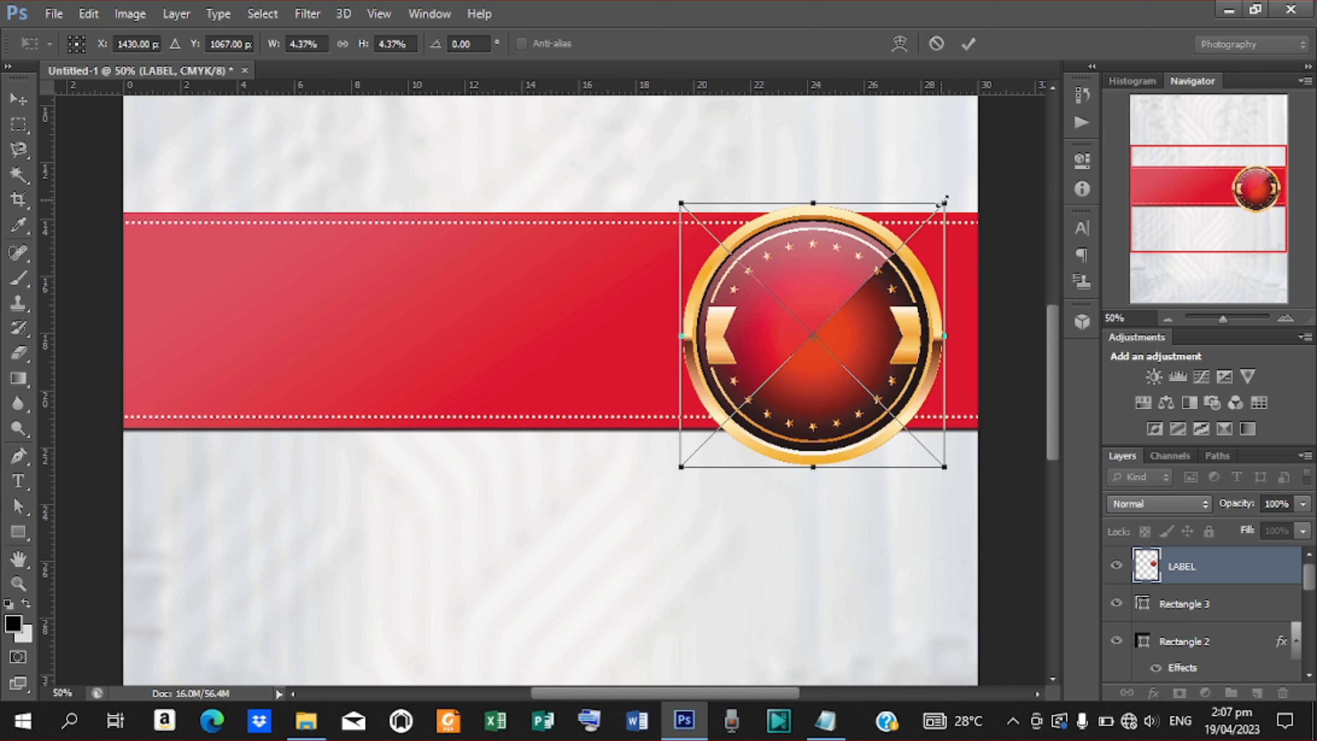
Nudge the badge up and right, commit it, and zoom out to 25%.
{"action": "key", "text": "Up"}
{"action": "key", "text": "Up"}
{"action": "key", "text": "Up"}
{"action": "key", "text": "Up"}
{"action": "key", "text": "Up"}
{"action": "key", "text": "Up"}
{"action": "key", "text": "Up"}
{"action": "key", "text": "Up"}
{"action": "key", "text": "Up"}
{"action": "key", "text": "Up"}
{"action": "key", "text": "Up"}
{"action": "key", "text": "Up"}
{"action": "key", "text": "Up"}
{"action": "key", "text": "Up"}
{"action": "key", "text": "Up"}
{"action": "key", "text": "Up"}
{"action": "key", "text": "Up"}
{"action": "key", "text": "Up"}
{"action": "key", "text": "Up"}
{"action": "key", "text": "Up"}
{"action": "key", "text": "Up"}
{"action": "key", "text": "Up"}
{"action": "key", "text": "Up"}
{"action": "key", "text": "Up"}
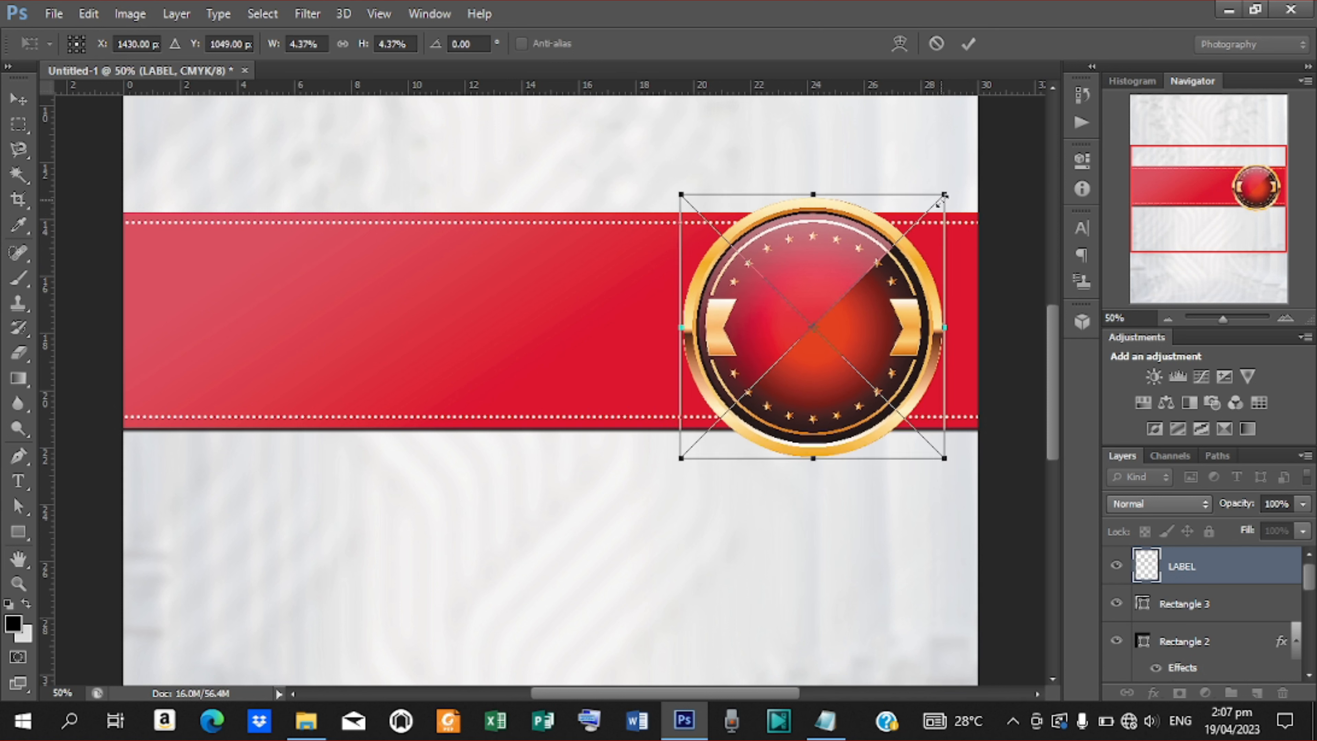
{"action": "key", "text": "Right"}
{"action": "key", "text": "Right"}
{"action": "key", "text": "Right"}
{"action": "key", "text": "Right"}
{"action": "key", "text": "Right"}
{"action": "key", "text": "Right"}
{"action": "key", "text": "Right"}
{"action": "key", "text": "Right"}
{"action": "key", "text": "Right"}
{"action": "key", "text": "Right"}
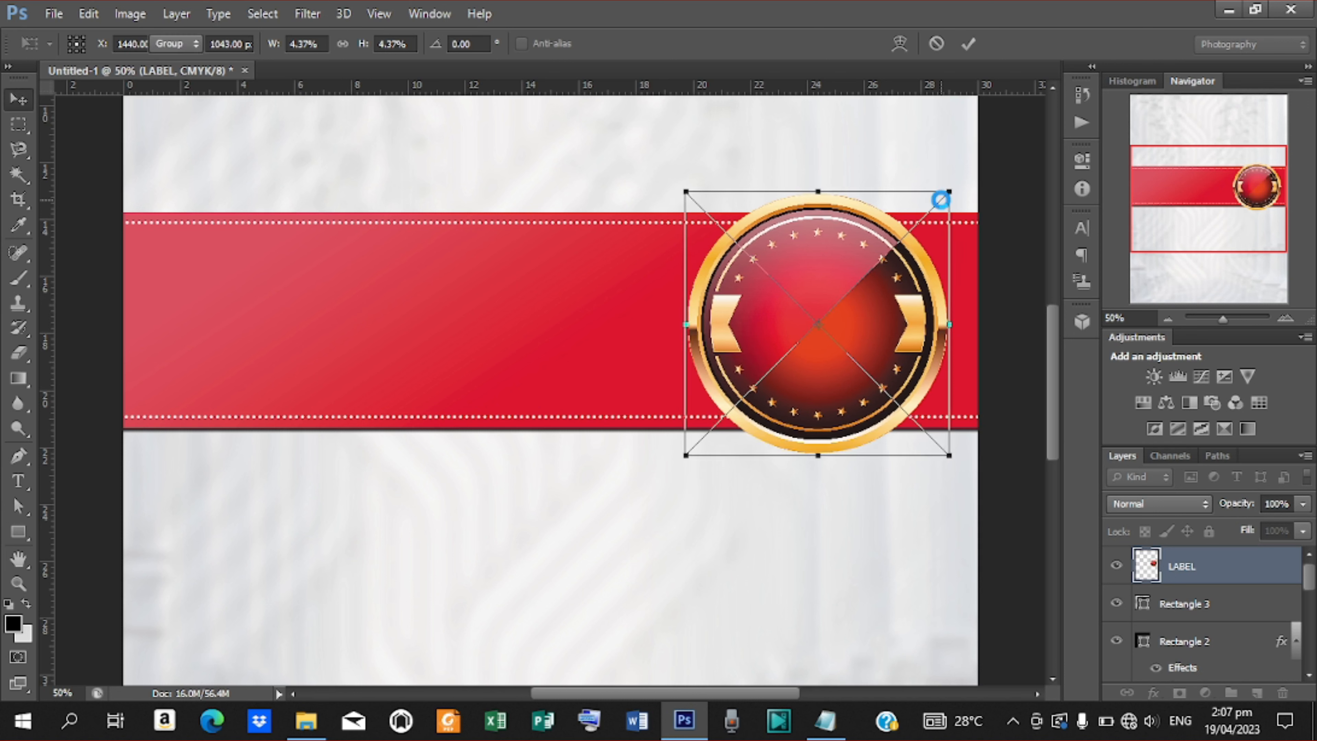
{"action": "left_click", "coordinate": [969, 44]}
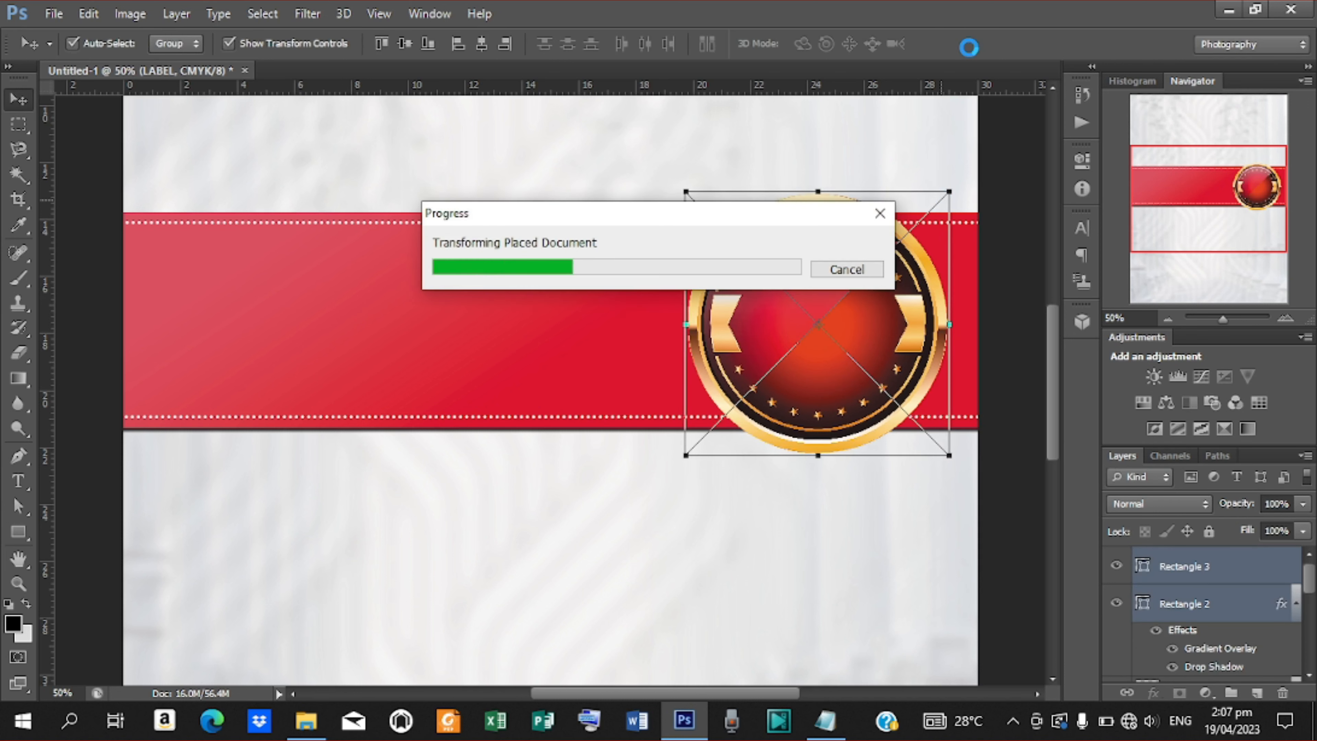
{"action": "key", "text": "Right"}
{"action": "key", "text": "Right"}
{"action": "key", "text": "Right"}
{"action": "key", "text": "Right"}
{"action": "key", "text": "Right"}
{"action": "key", "text": "Right"}
{"action": "key", "text": "Right"}
{"action": "key", "text": "Right"}
{"action": "key", "text": "Right"}
{"action": "key", "text": "Right"}
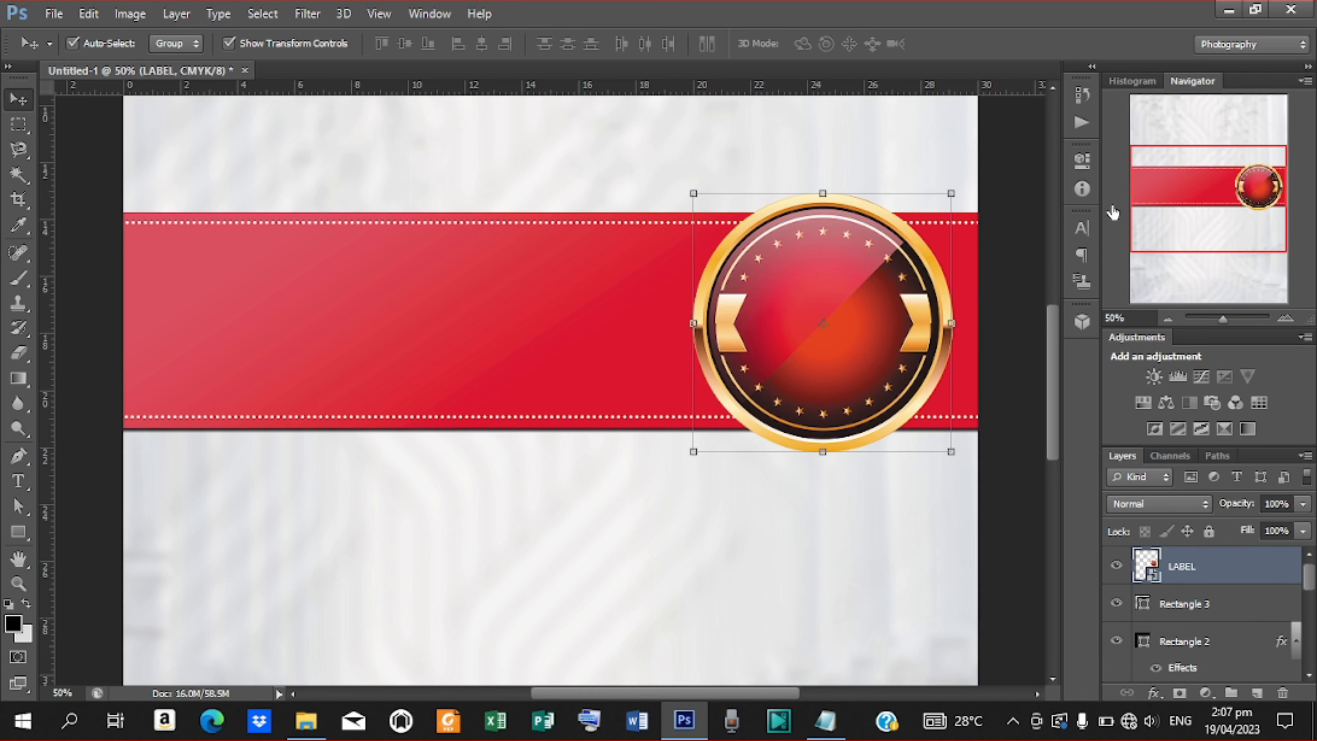
{"action": "left_click_drag", "start_coordinate": [1055, 380], "coordinate": [1037, 296]}
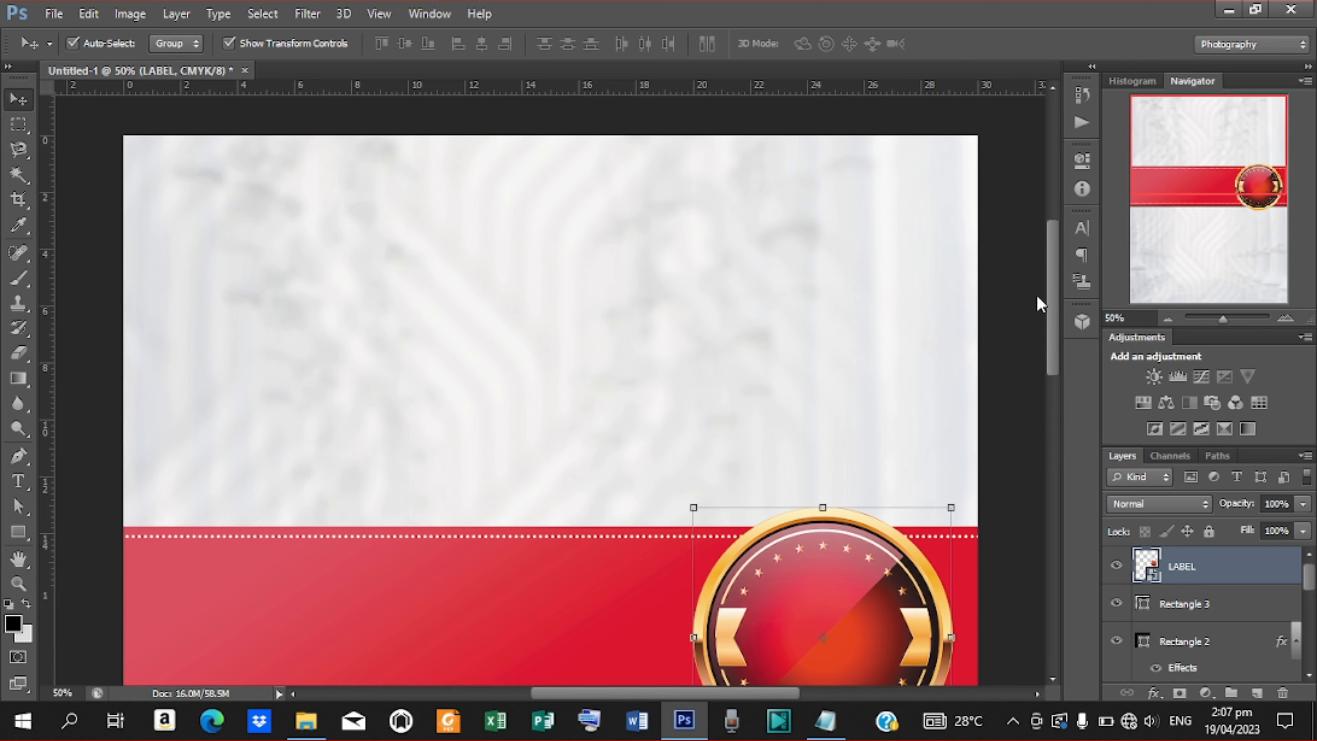
{"action": "key", "text": "ctrl+minus"}
{"action": "key", "text": "ctrl+minus"}
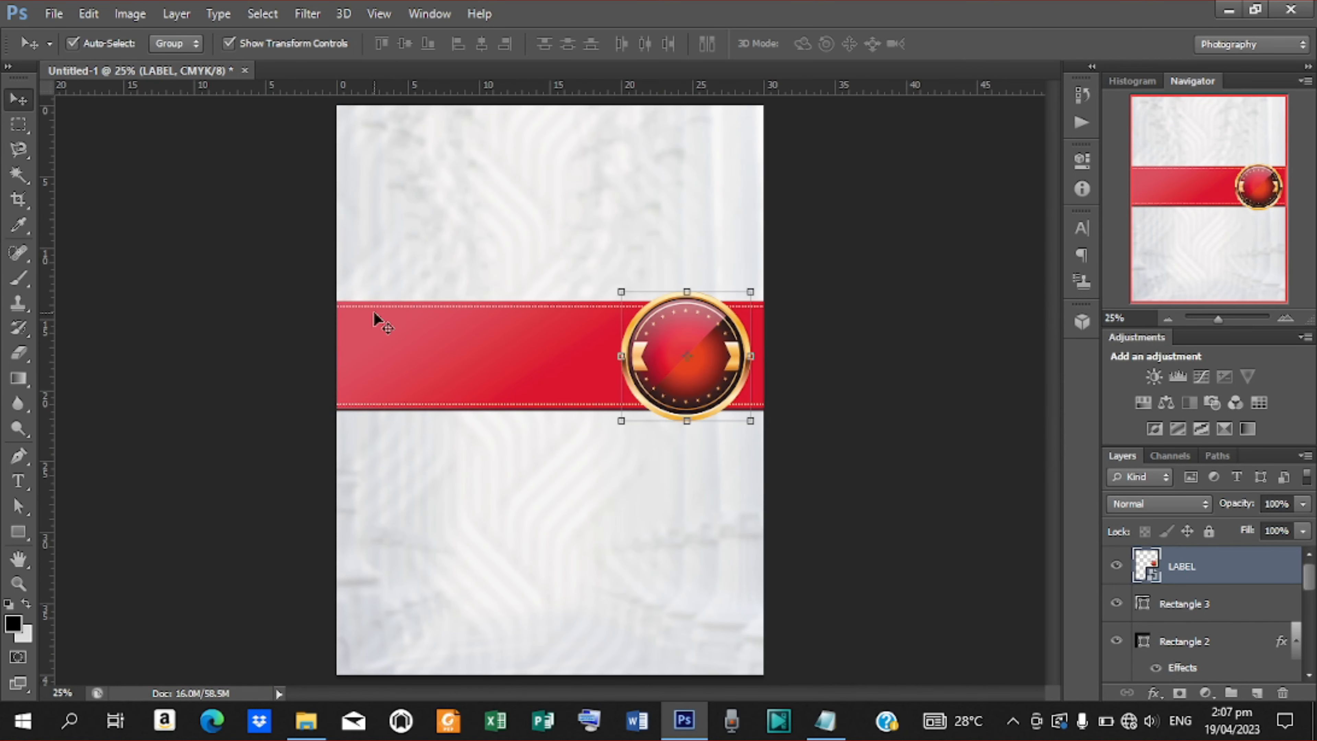
Place the photo F and enlarge it to about 116% over the red band.
{"action": "left_click", "coordinate": [49, 15]}
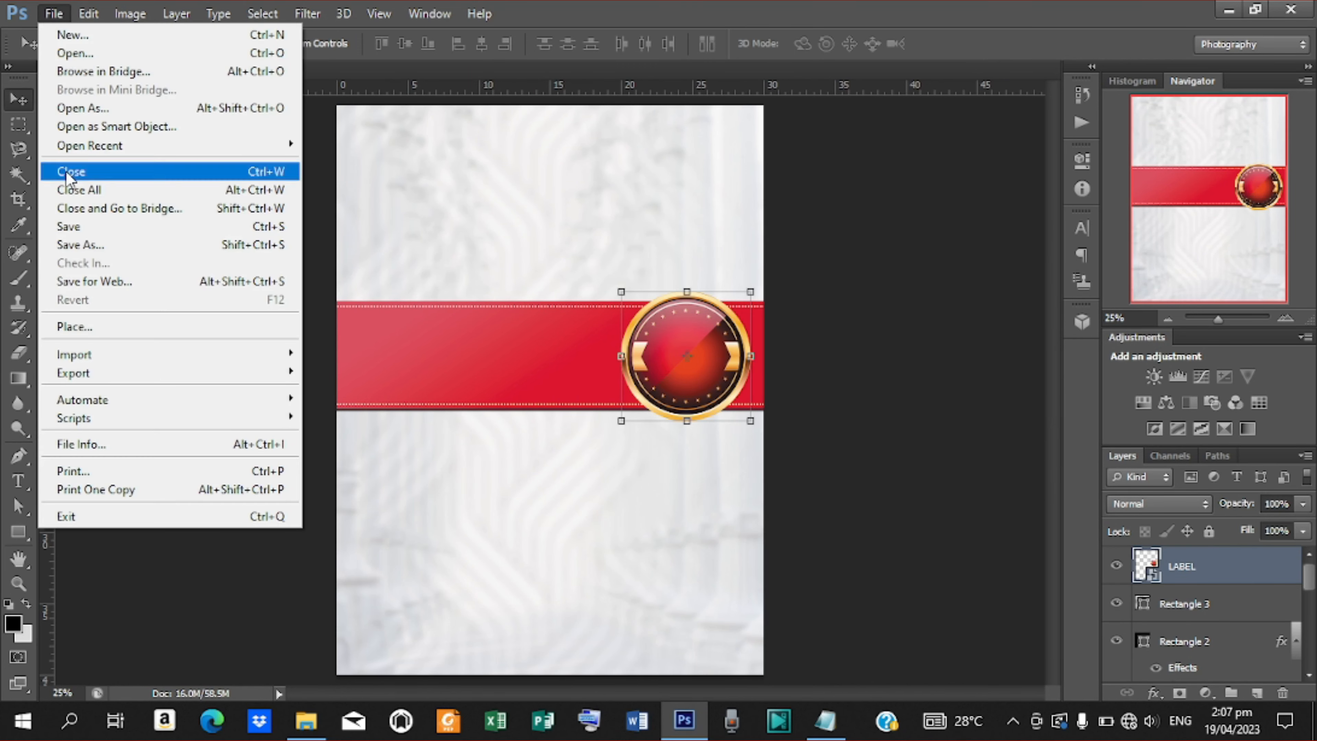
{"action": "left_click", "coordinate": [106, 328]}
{"action": "left_click", "coordinate": [883, 116]}
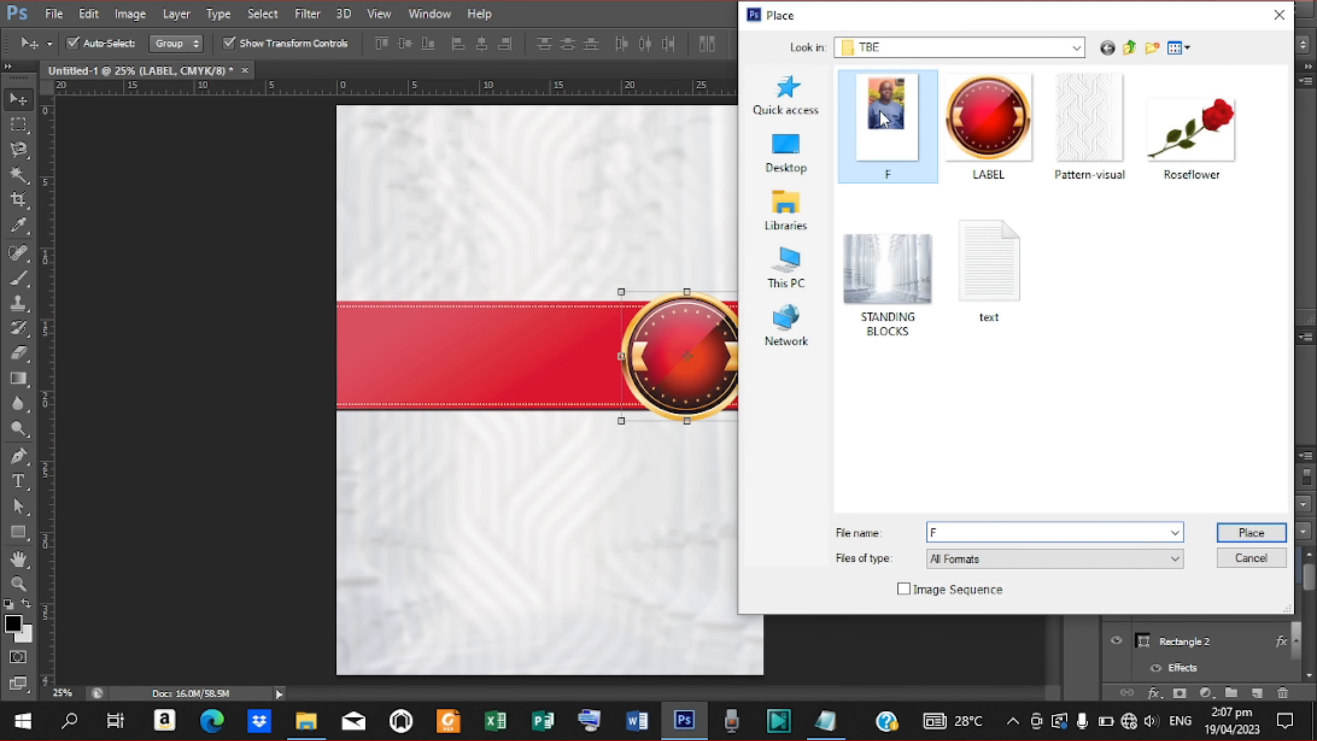
{"action": "left_click", "coordinate": [1229, 532]}
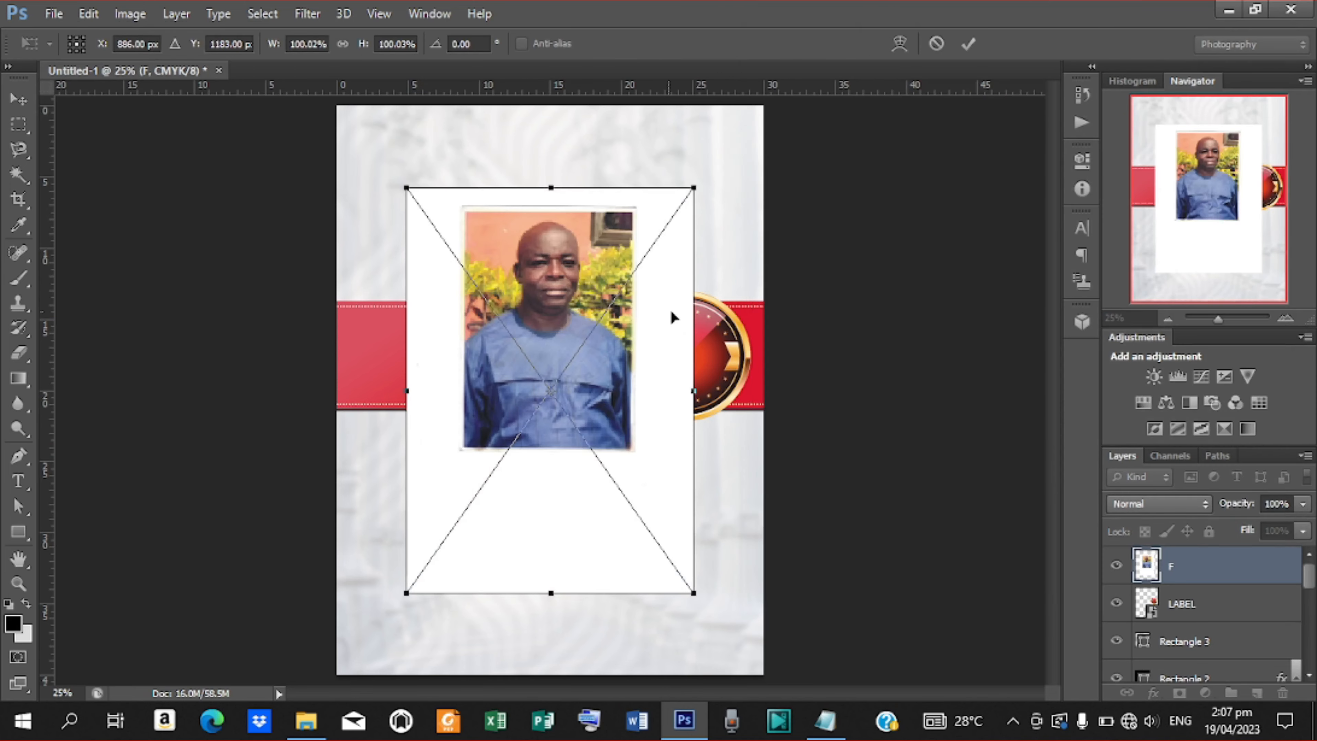
{"action": "left_click", "coordinate": [967, 44]}
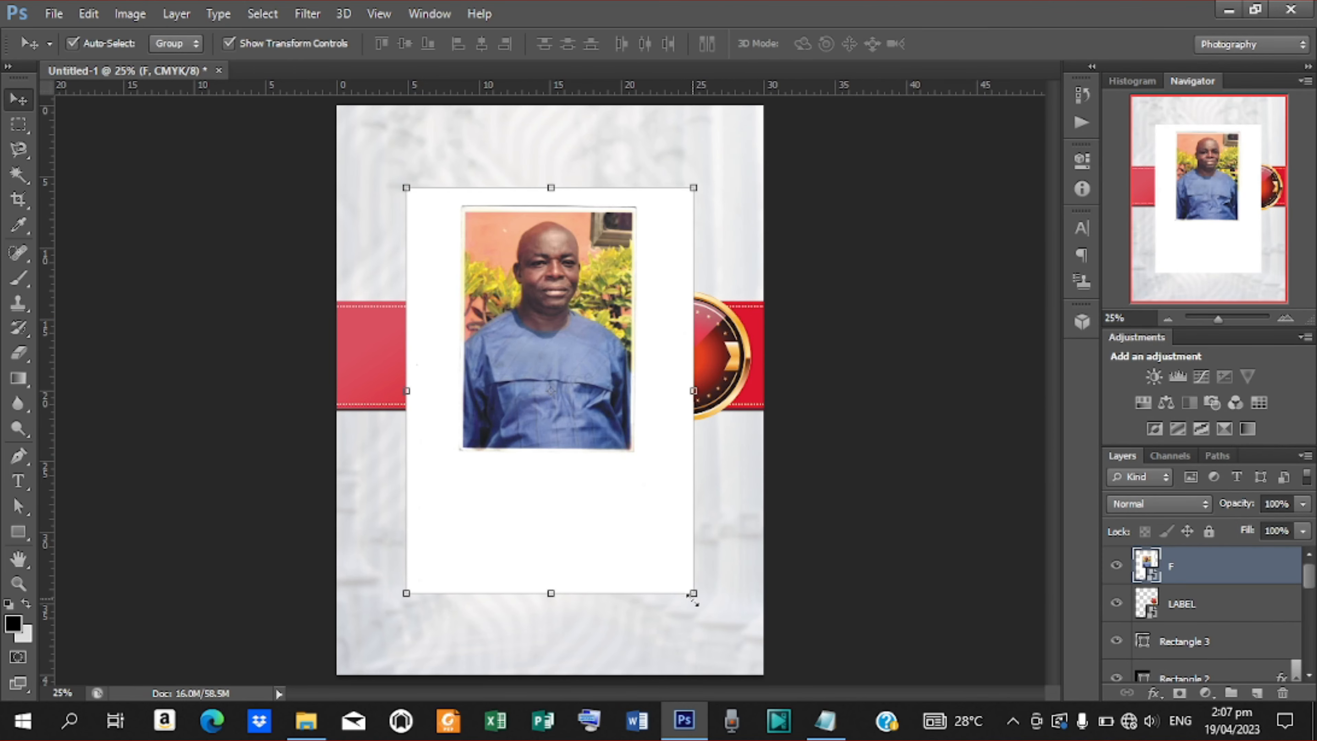
{"action": "left_click_drag", "start_coordinate": [693, 593], "coordinate": [717, 626]}
{"action": "left_click", "coordinate": [969, 43]}
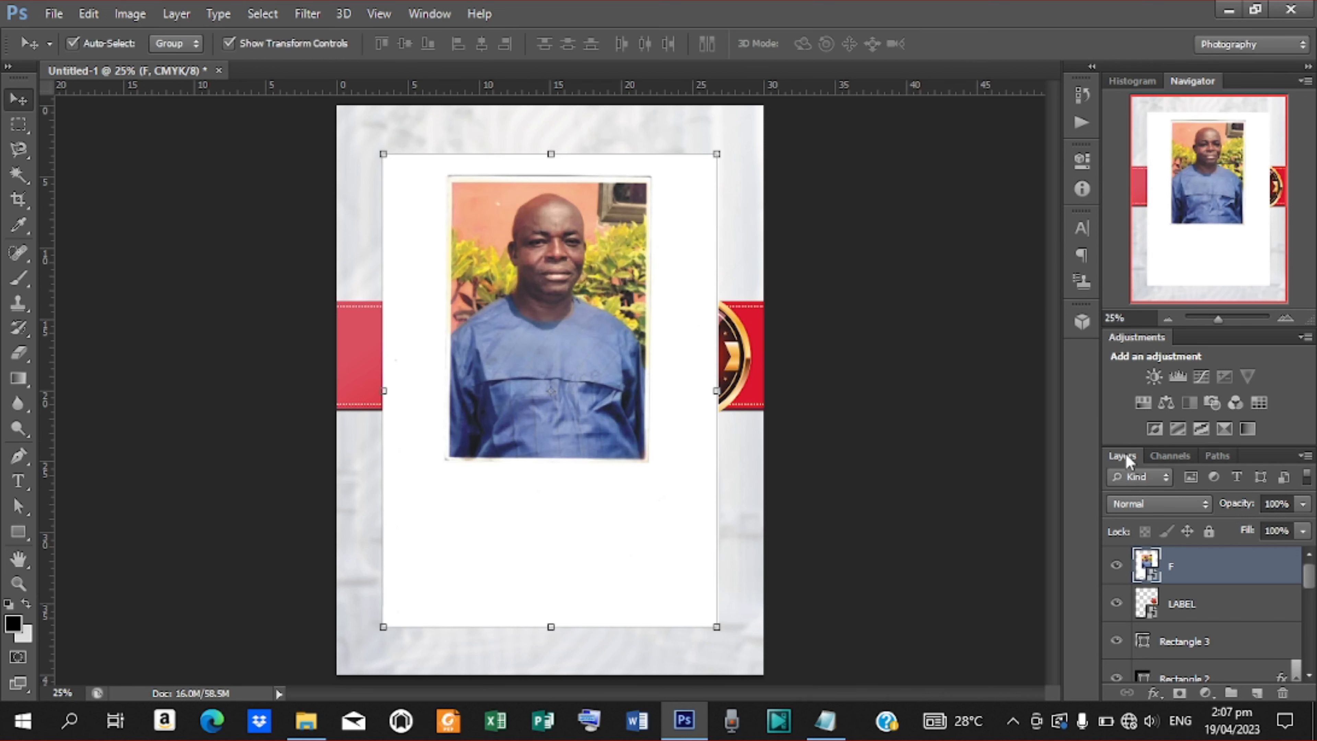
Rasterize the photo layer F.
{"action": "right_click", "coordinate": [1177, 565]}
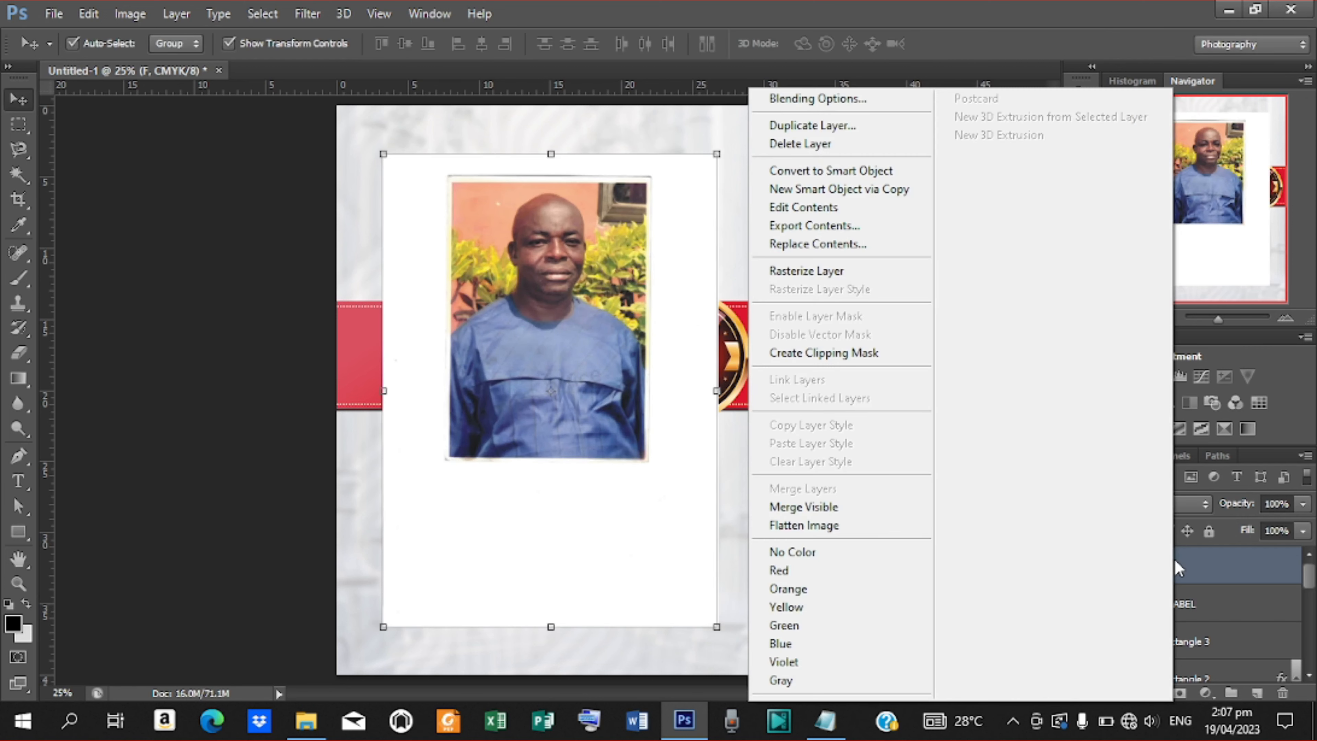
{"action": "left_click", "coordinate": [846, 272]}
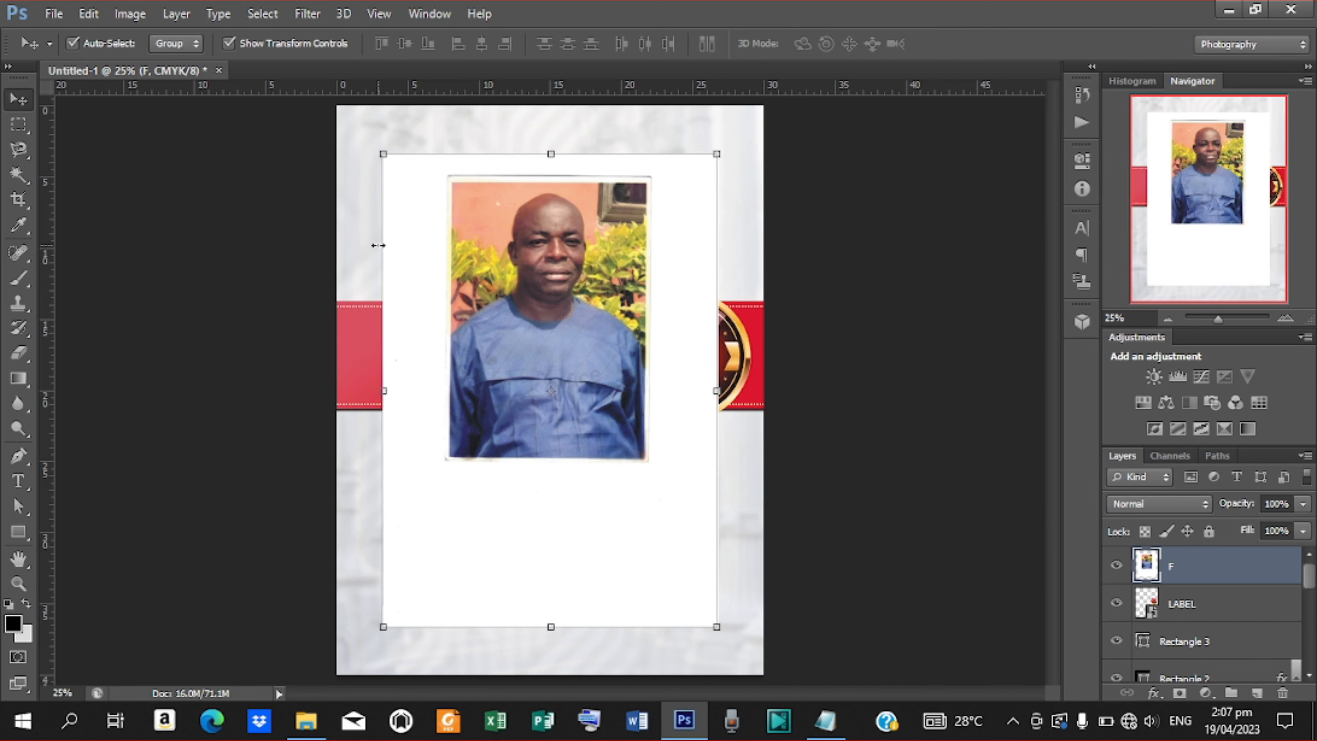
{"action": "left_click", "coordinate": [18, 175]}
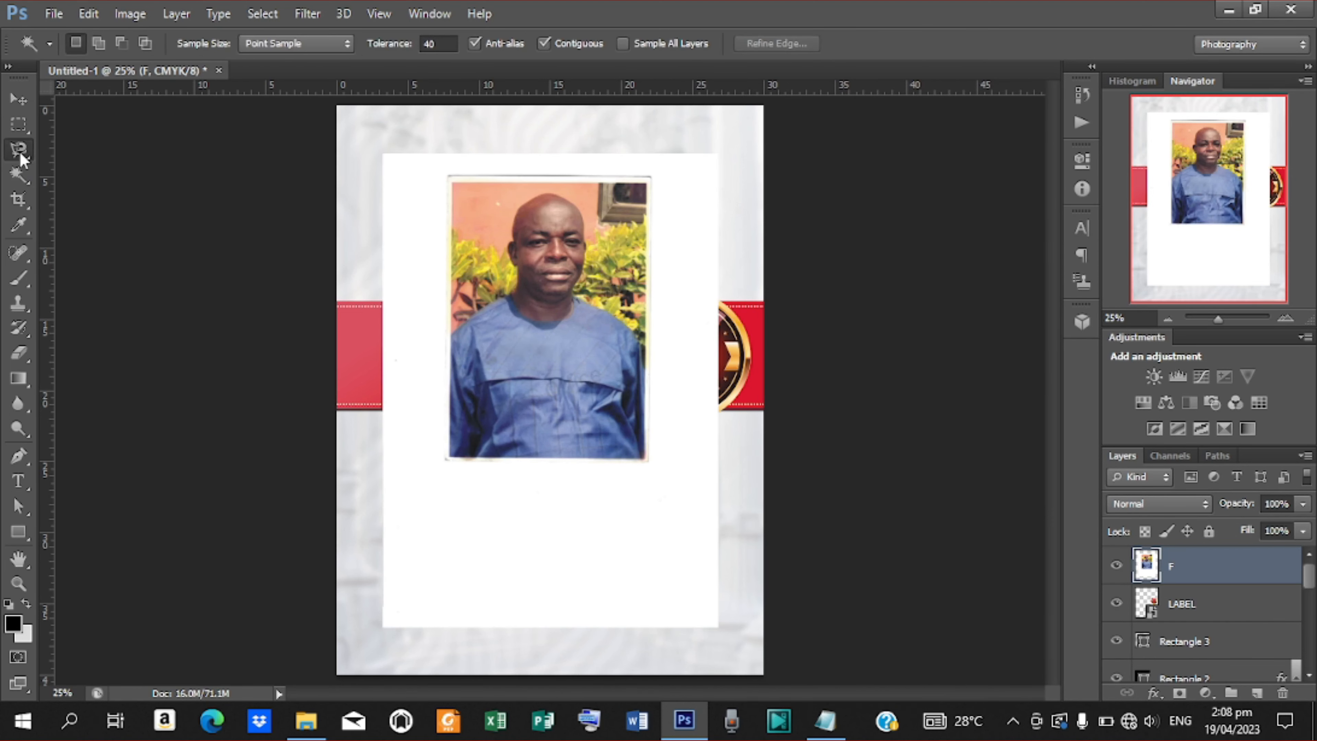
Trace the man with the Magnetic Lasso at 50% and delete the border and garden background.
{"action": "left_click", "coordinate": [20, 151]}
{"action": "left_click", "coordinate": [110, 186]}
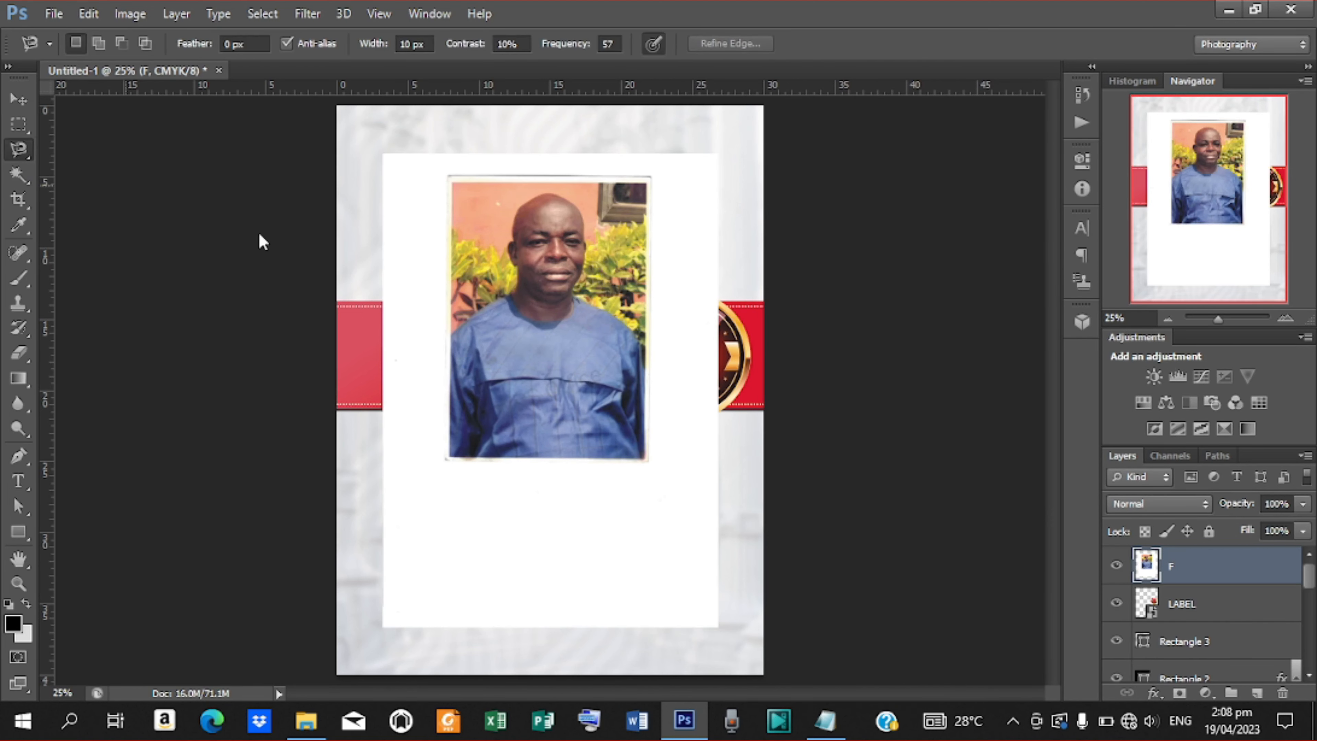
{"action": "key", "text": "ctrl+plus"}
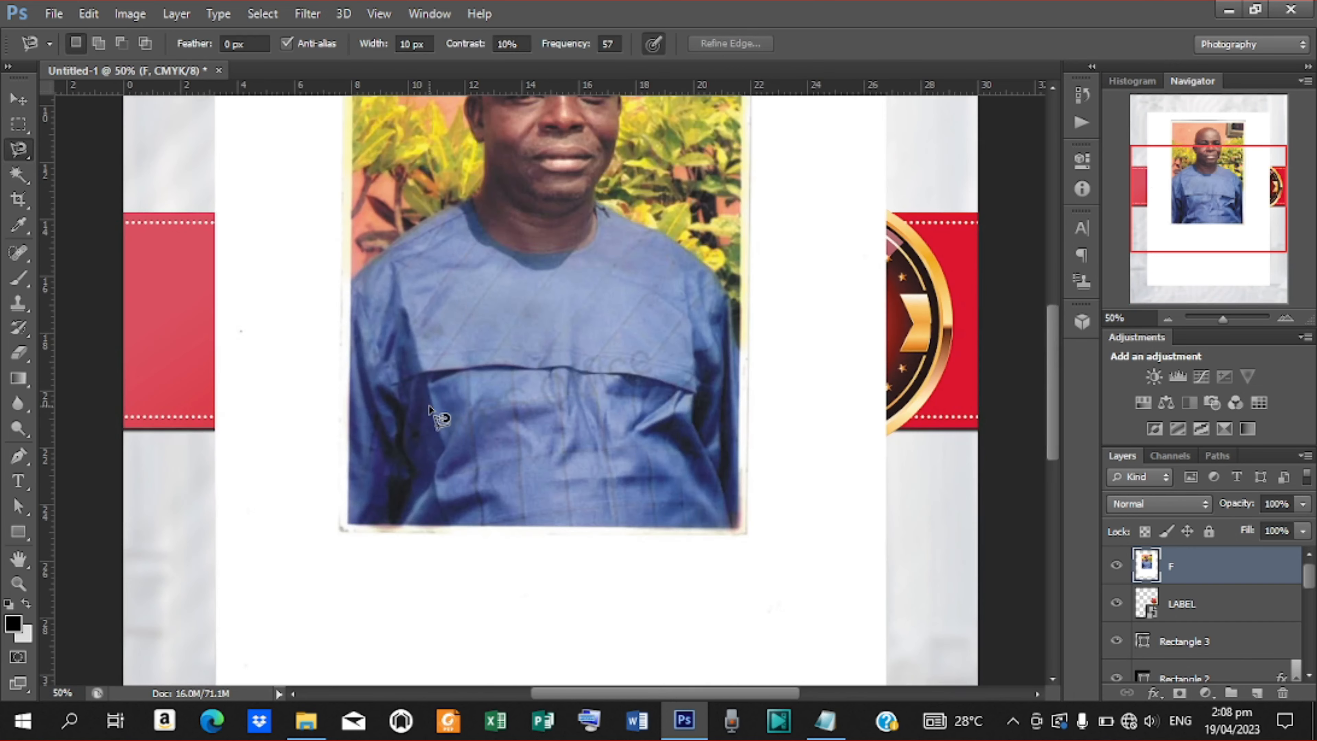
{"action": "left_click", "coordinate": [181, 336]}
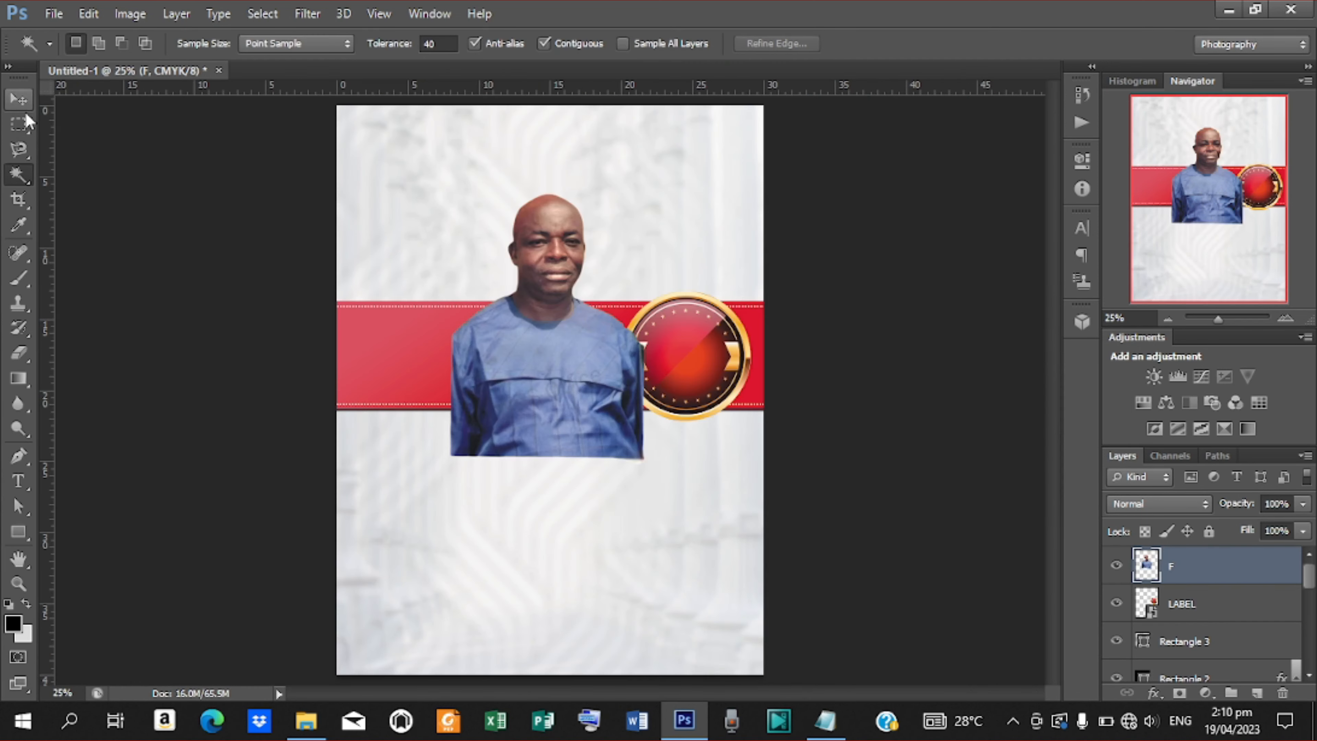
{"action": "left_click", "coordinate": [26, 112]}
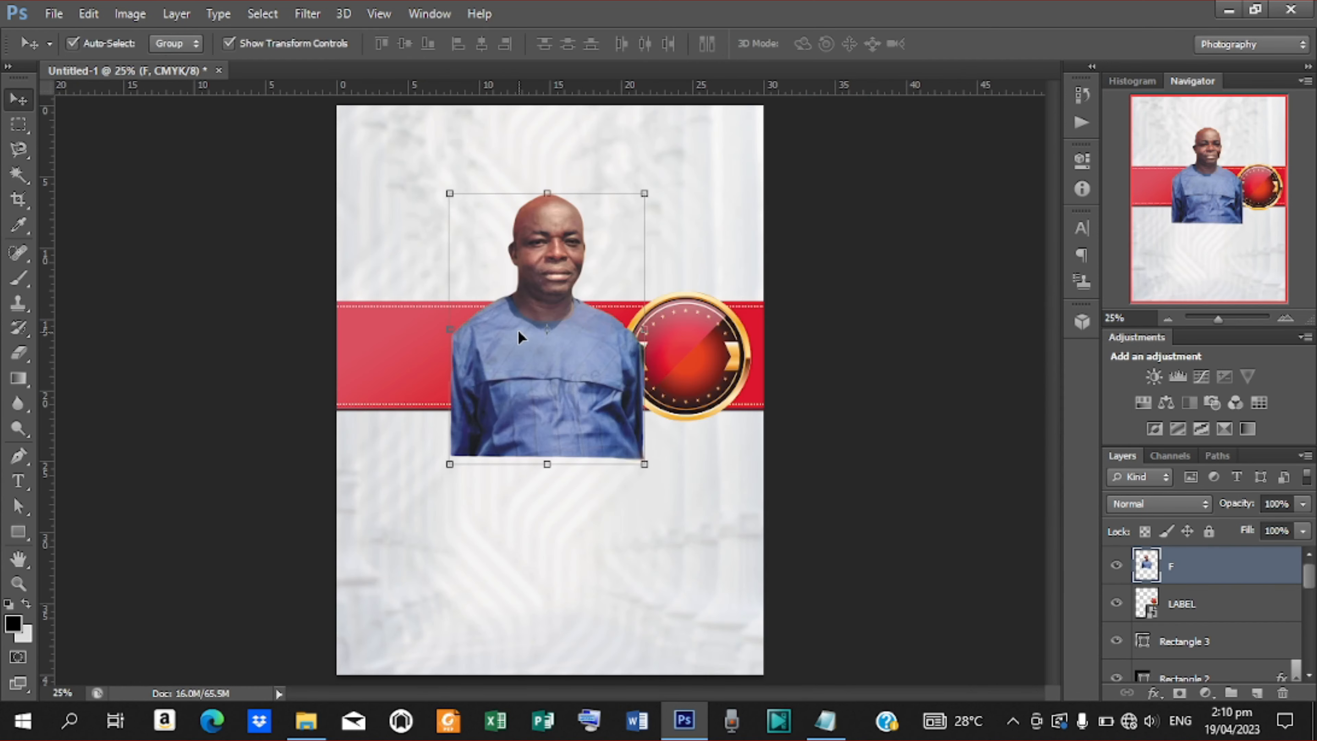
Move the cut-out man up and left and enlarge him to 133%.
{"action": "left_click_drag", "start_coordinate": [480, 296], "coordinate": [431, 237]}
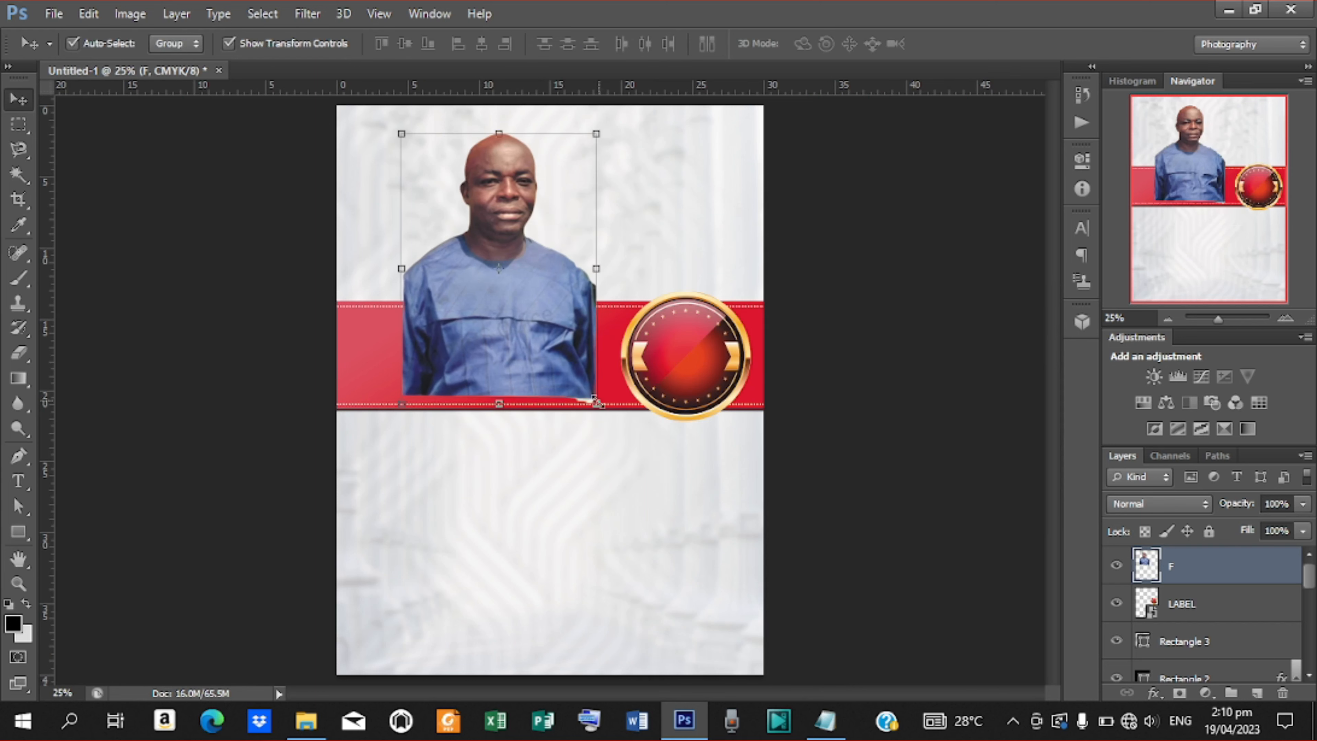
{"action": "left_click_drag", "start_coordinate": [597, 403], "coordinate": [628, 448]}
{"action": "left_click_drag", "start_coordinate": [543, 337], "coordinate": [547, 369]}
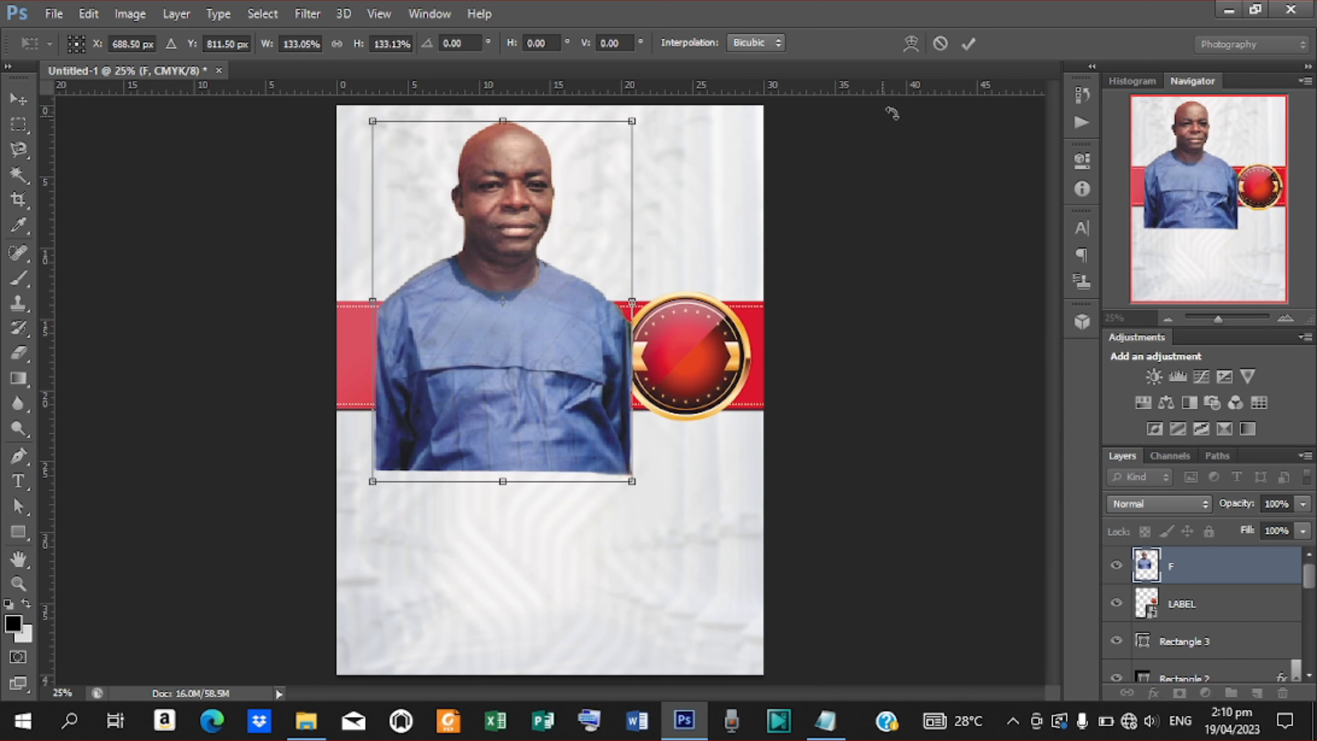
{"action": "left_click", "coordinate": [968, 43]}
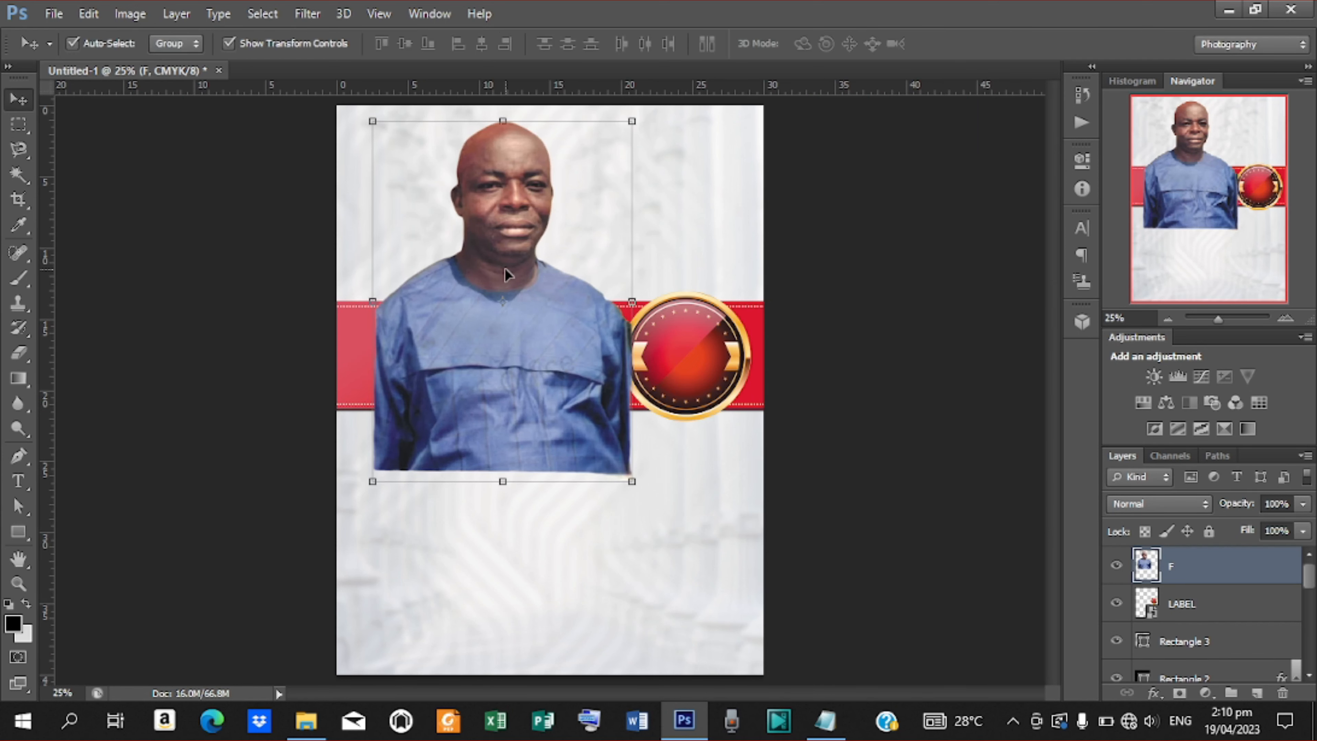
{"action": "key", "text": "ctrl+plus"}
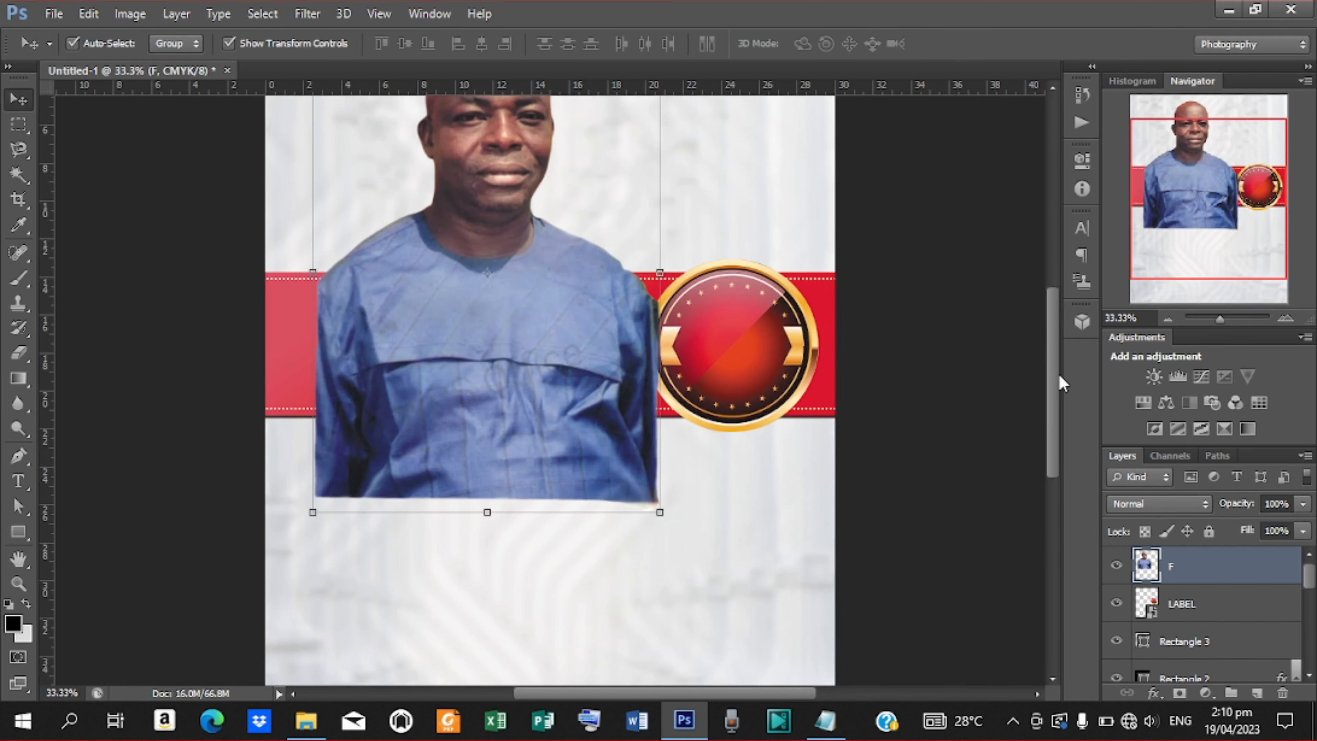
{"action": "left_click_drag", "start_coordinate": [1058, 378], "coordinate": [1048, 329]}
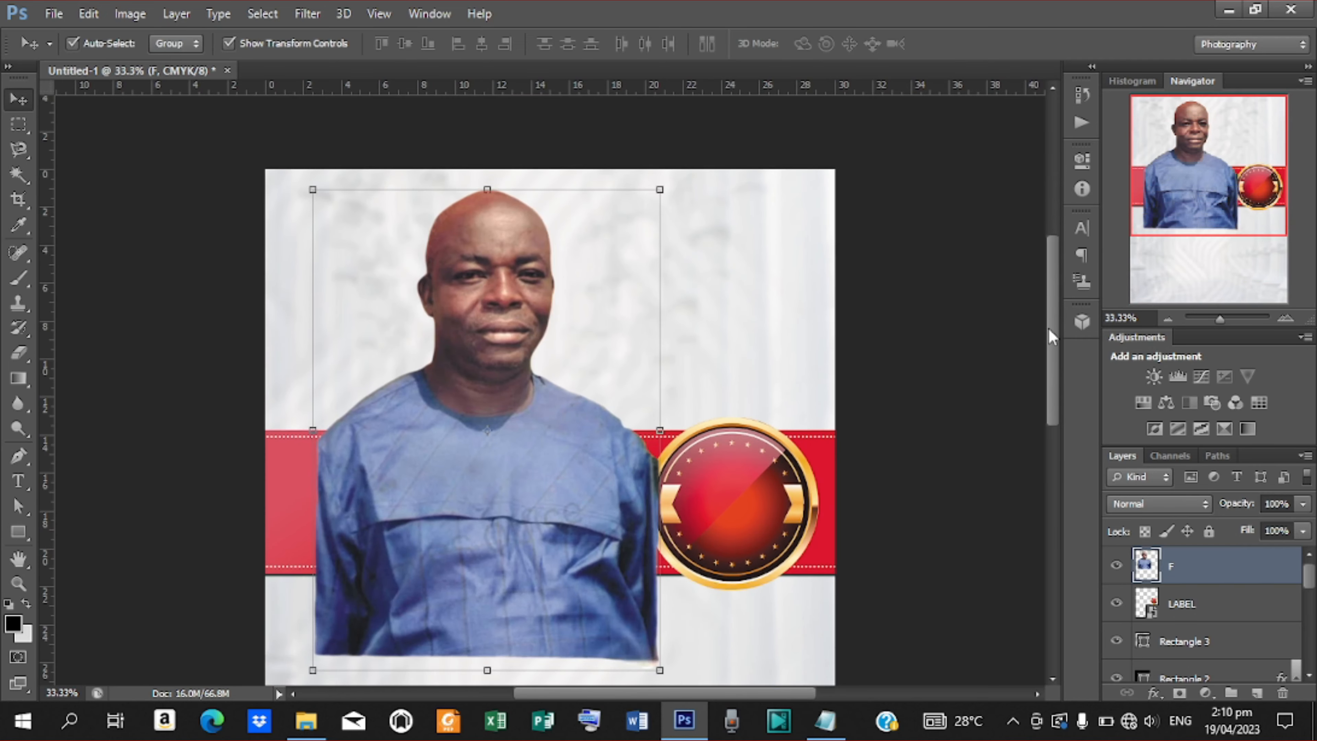
Stack layer F behind the red banner, then move him up-left and shrink to about 90%.
{"action": "mouse_move", "coordinate": [1199, 569]}
{"action": "left_mouse_down"}
{"action": "mouse_move", "coordinate": [1192, 692]}
{"action": "mouse_move", "coordinate": [1186, 586]}
{"action": "left_mouse_up"}
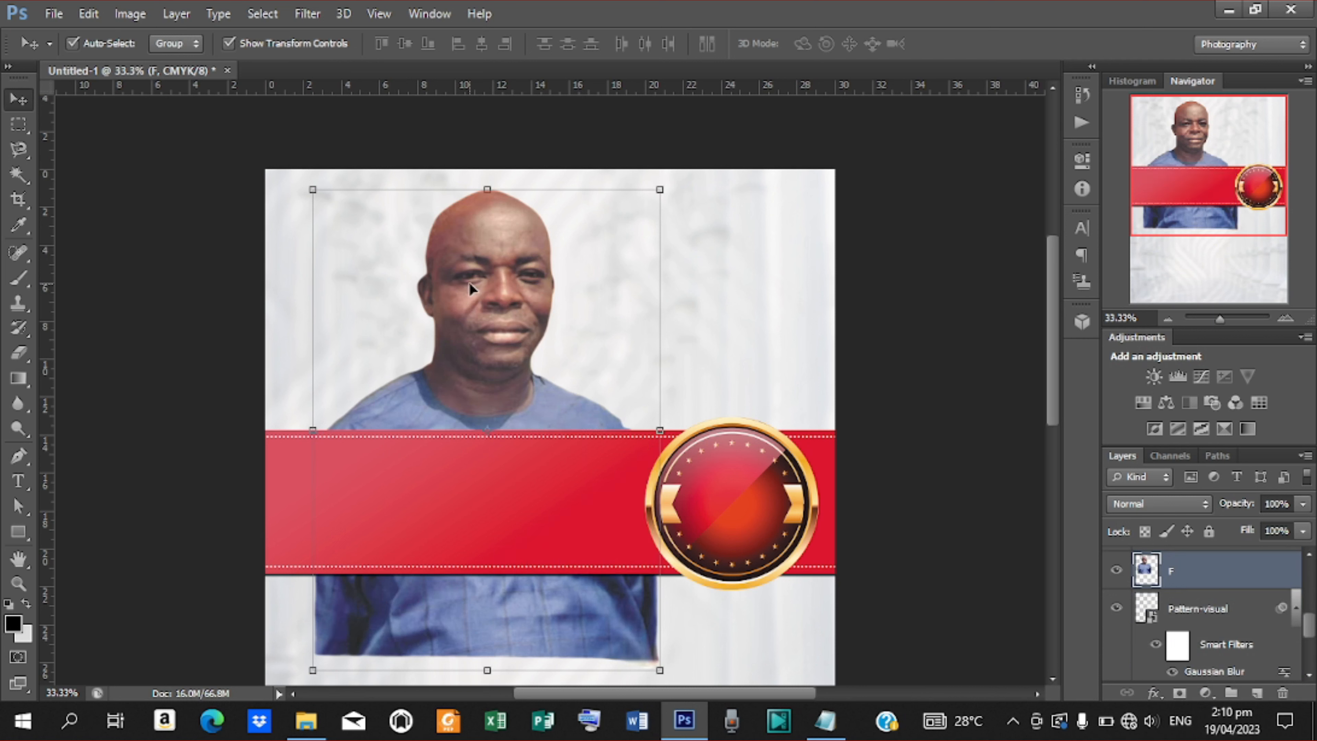
{"action": "mouse_move", "coordinate": [1312, 636]}
{"action": "left_mouse_down"}
{"action": "mouse_move", "coordinate": [1308, 603]}
{"action": "mouse_move", "coordinate": [1305, 613]}
{"action": "left_mouse_up"}
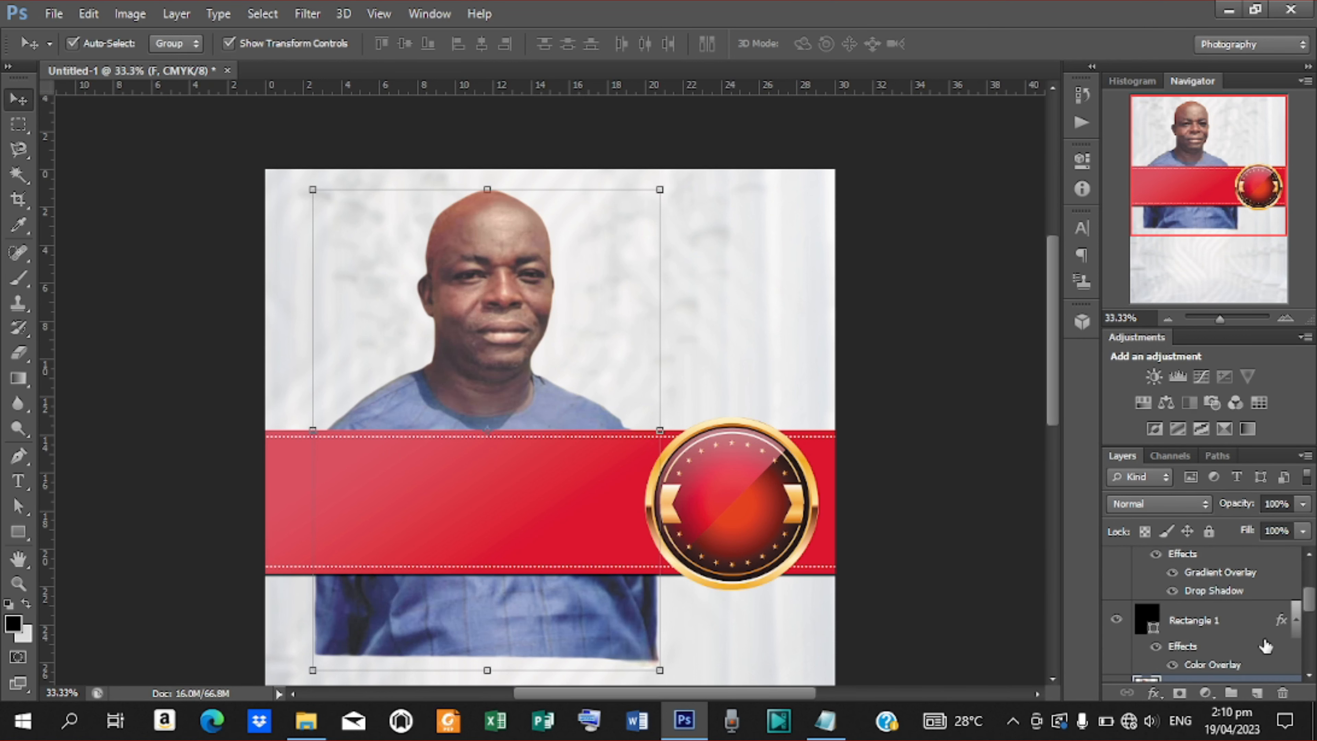
{"action": "mouse_move", "coordinate": [1208, 686]}
{"action": "left_mouse_down"}
{"action": "mouse_move", "coordinate": [1194, 623]}
{"action": "mouse_move", "coordinate": [1202, 666]}
{"action": "left_mouse_up"}
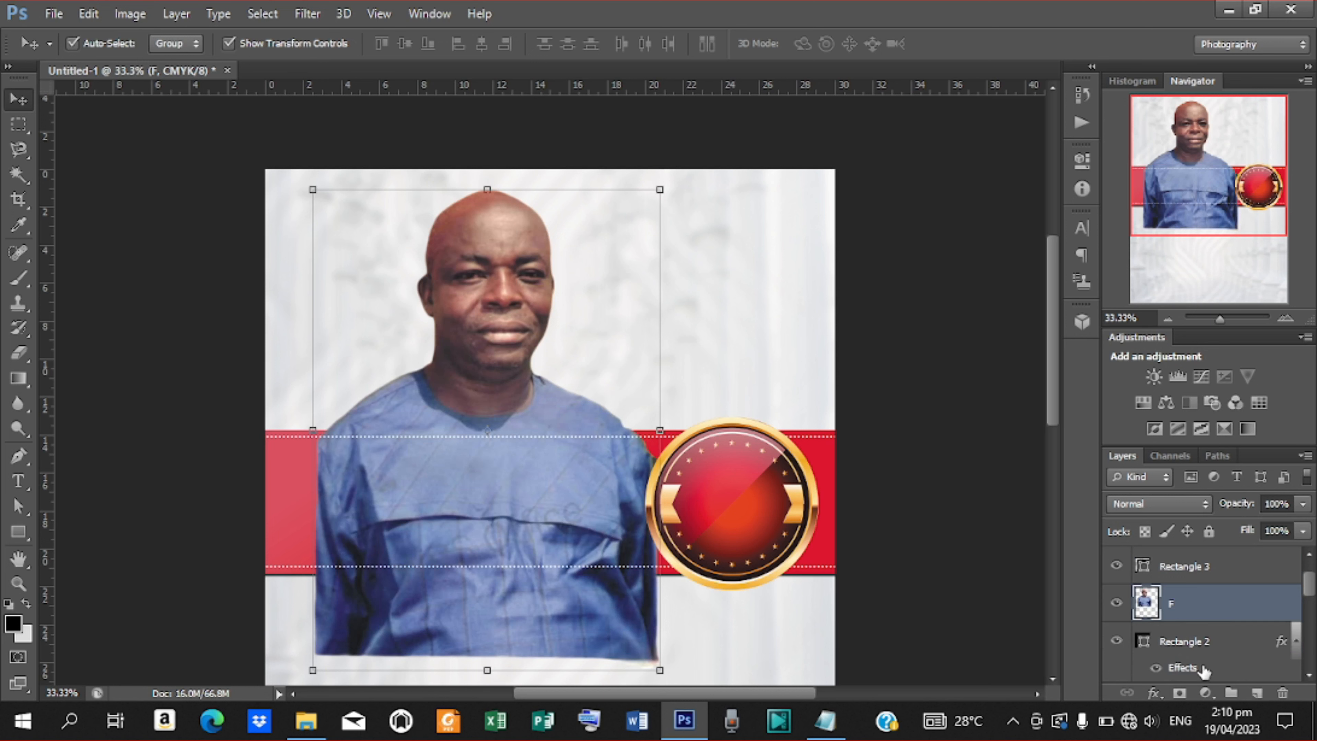
{"action": "left_click_drag", "start_coordinate": [1168, 600], "coordinate": [1156, 674]}
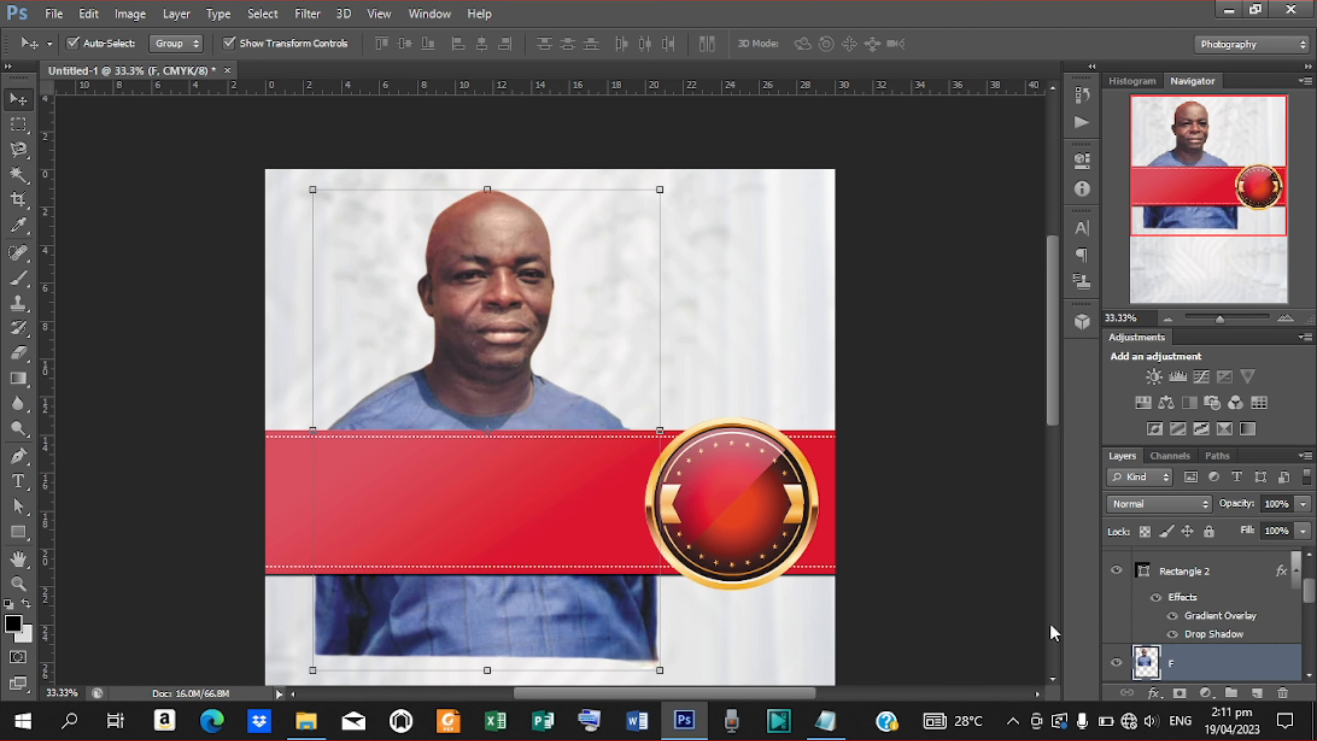
{"action": "left_click_drag", "start_coordinate": [485, 359], "coordinate": [454, 332]}
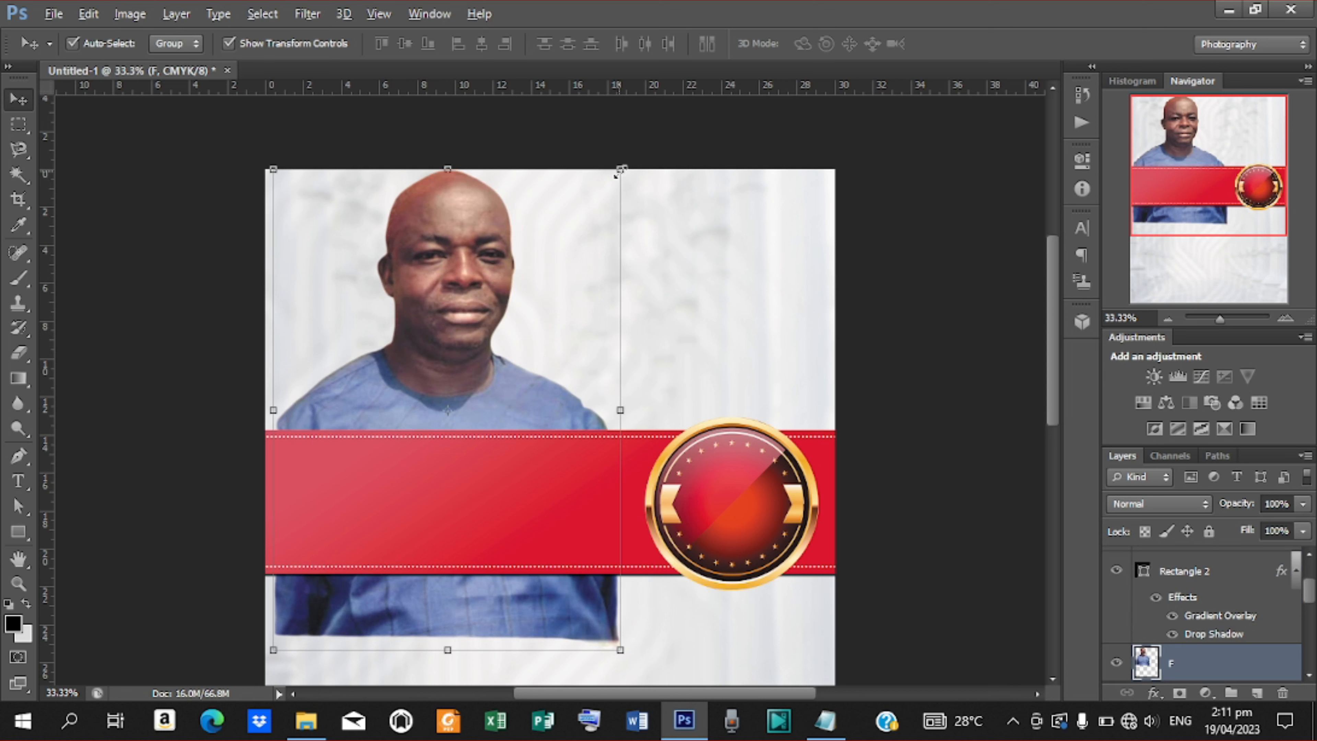
{"action": "left_click_drag", "start_coordinate": [619, 172], "coordinate": [603, 194]}
Nudge the red banner, stitching and badge down together across the man's chest.
{"action": "left_click", "coordinate": [964, 43]}
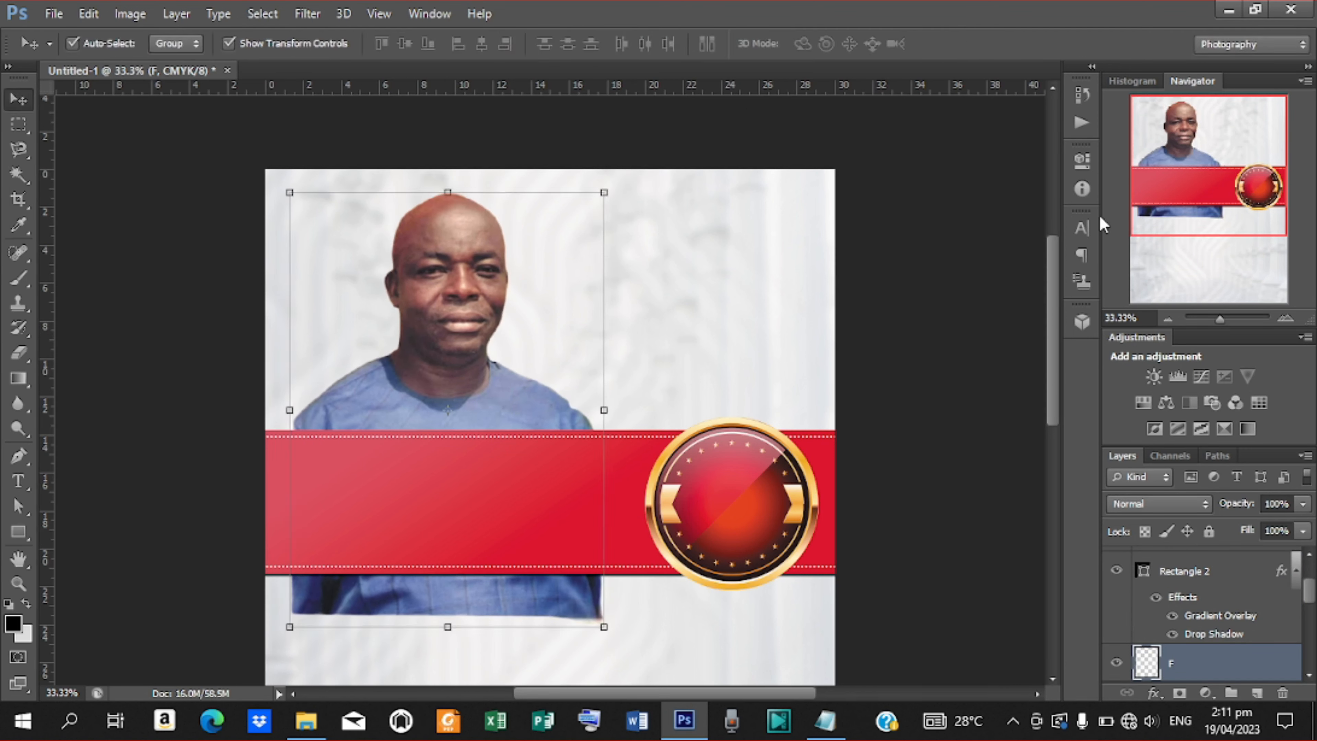
{"action": "left_click", "coordinate": [1204, 580]}
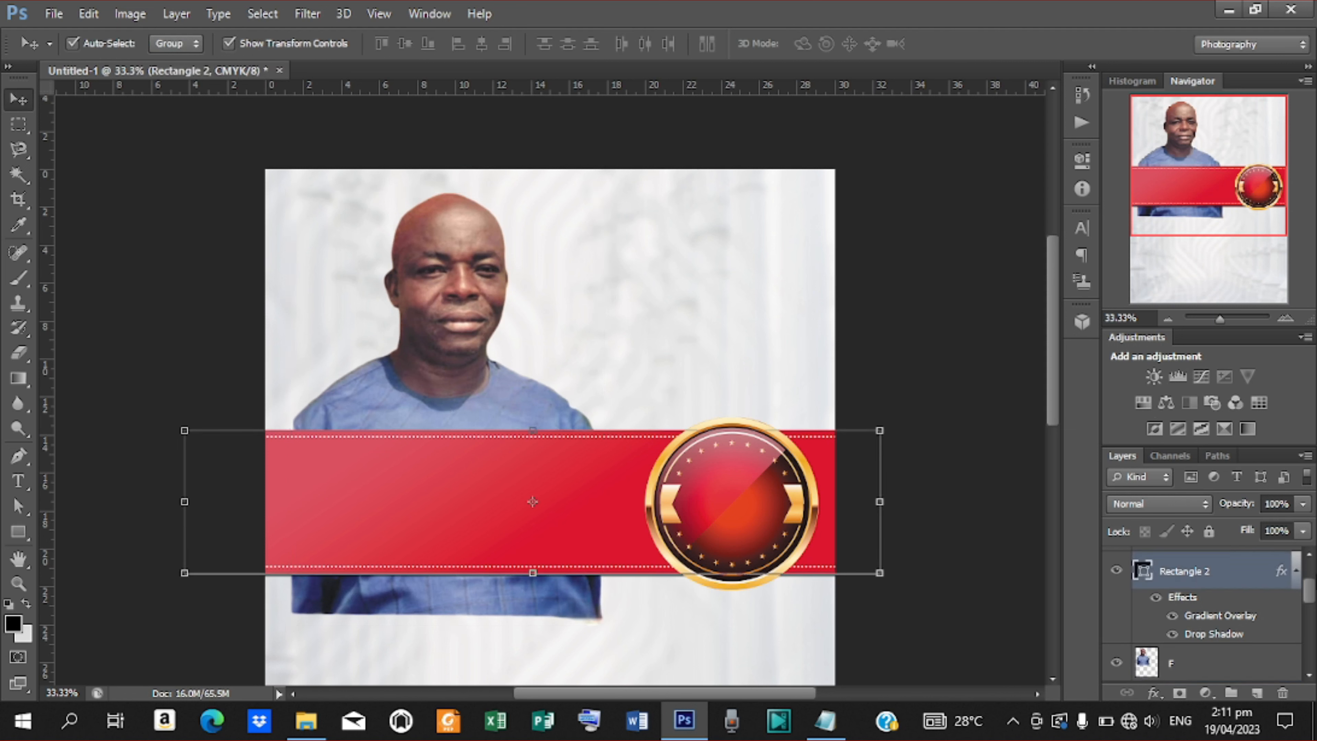
{"action": "left_click_drag", "start_coordinate": [1308, 602], "coordinate": [1309, 586]}
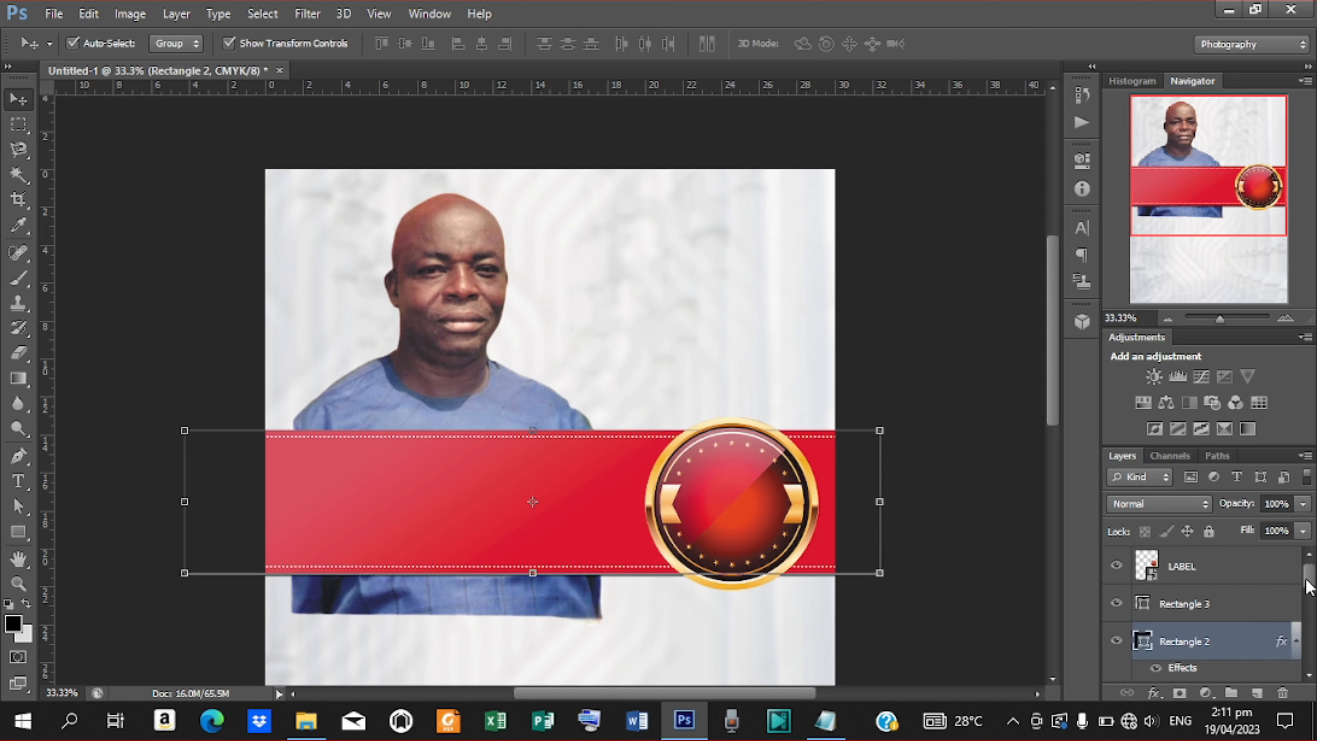
{"action": "left_click", "coordinate": [1181, 605], "text": "shift"}
{"action": "left_click", "coordinate": [1183, 567], "text": "shift"}
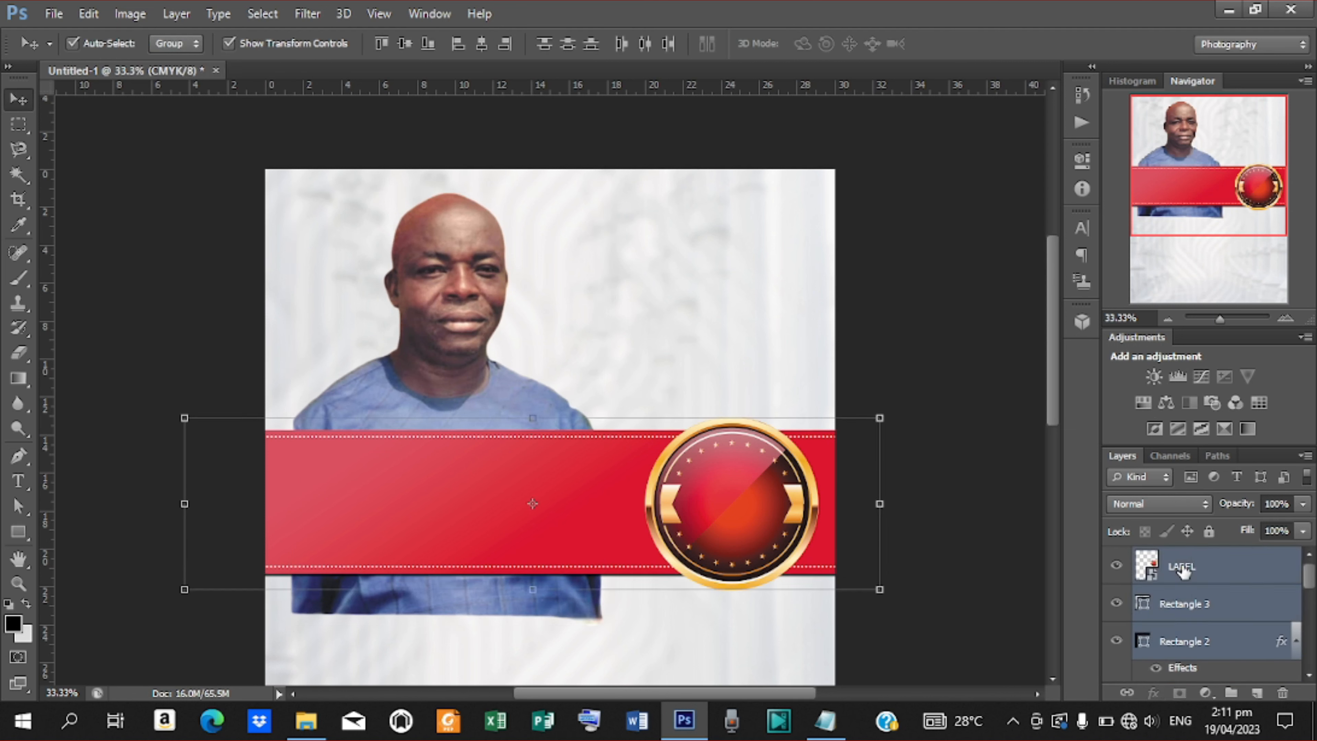
{"action": "key", "text": "shift+Down"}
{"action": "key", "text": "shift+Down"}
{"action": "key", "text": "shift+Down"}
{"action": "key", "text": "shift+Down"}
{"action": "key", "text": "shift+Down"}
{"action": "key", "text": "shift+Down"}
{"action": "key", "text": "shift+Down"}
{"action": "key", "text": "shift+Down"}
{"action": "key", "text": "shift+Down"}
{"action": "key", "text": "shift+Down"}
{"action": "key", "text": "shift+Down"}
{"action": "key", "text": "shift+Down"}
{"action": "key", "text": "shift+Down"}
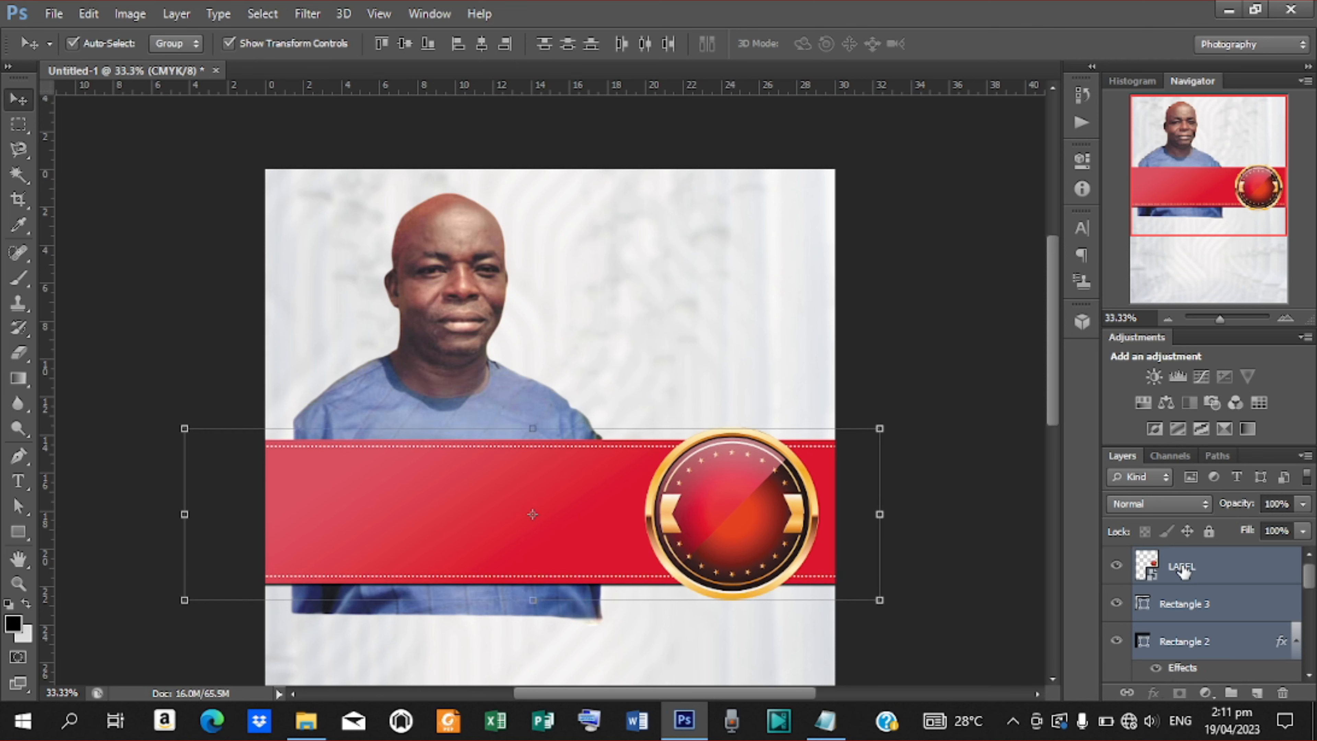
{"action": "key", "text": "shift+Down"}
{"action": "key", "text": "shift+Down"}
{"action": "key", "text": "shift+Down"}
{"action": "key", "text": "shift+Down"}
{"action": "key", "text": "shift+Down"}
{"action": "key", "text": "shift+Down"}
{"action": "key", "text": "shift+Down"}
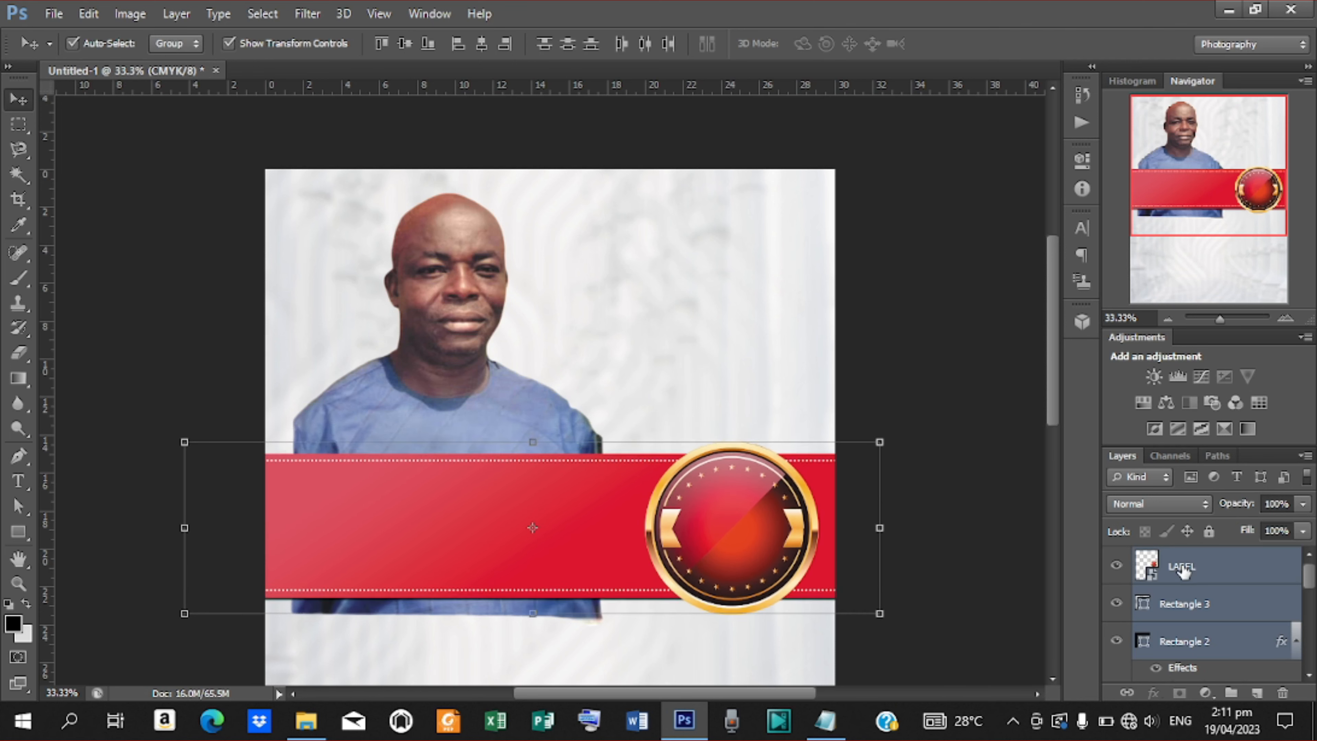
{"action": "key", "text": "shift+Down"}
{"action": "key", "text": "shift+Down"}
{"action": "key", "text": "shift+Down"}
{"action": "key", "text": "shift+Down"}
{"action": "key", "text": "shift+Down"}
{"action": "key", "text": "shift+Down"}
{"action": "key", "text": "shift+Down"}
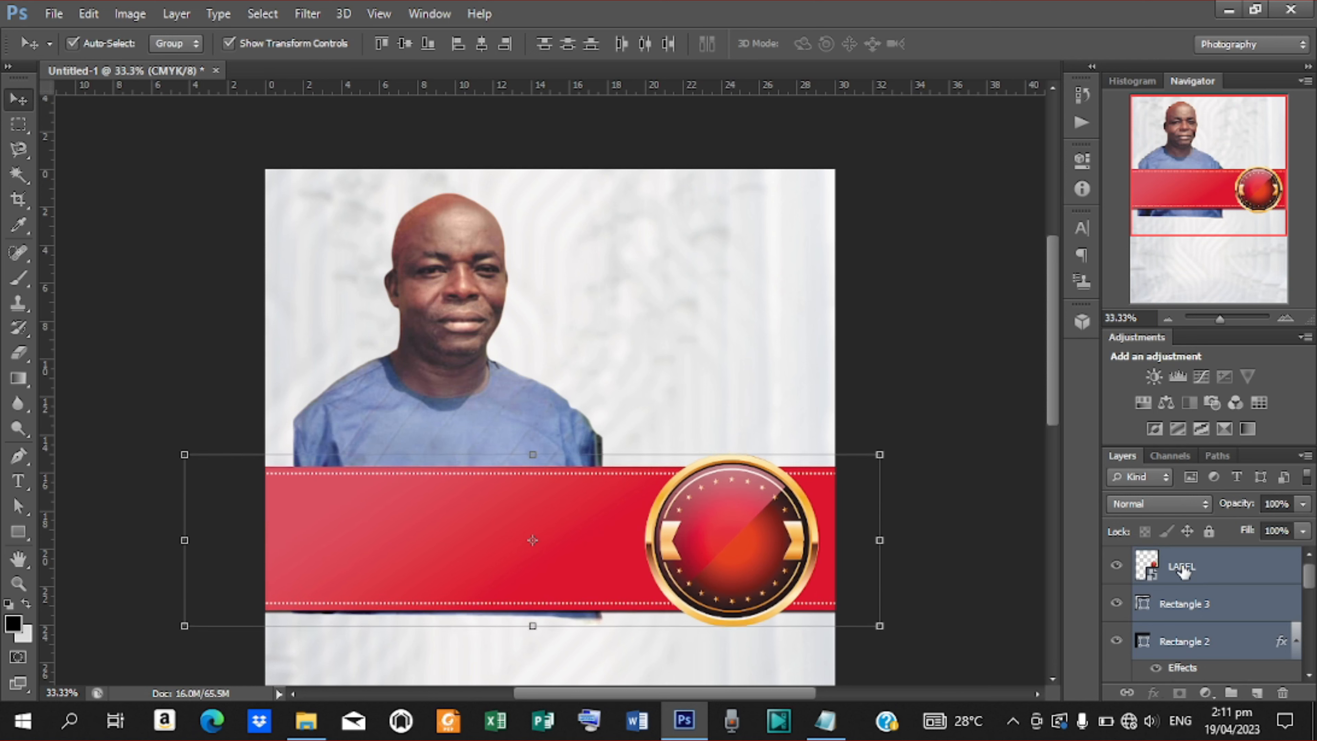
{"action": "key", "text": "shift+Down"}
{"action": "key", "text": "shift+Down"}
{"action": "key", "text": "shift+Down"}
{"action": "key", "text": "shift+Down"}
{"action": "key", "text": "shift+Down"}
{"action": "key", "text": "shift+Down"}
{"action": "key", "text": "shift+Down"}
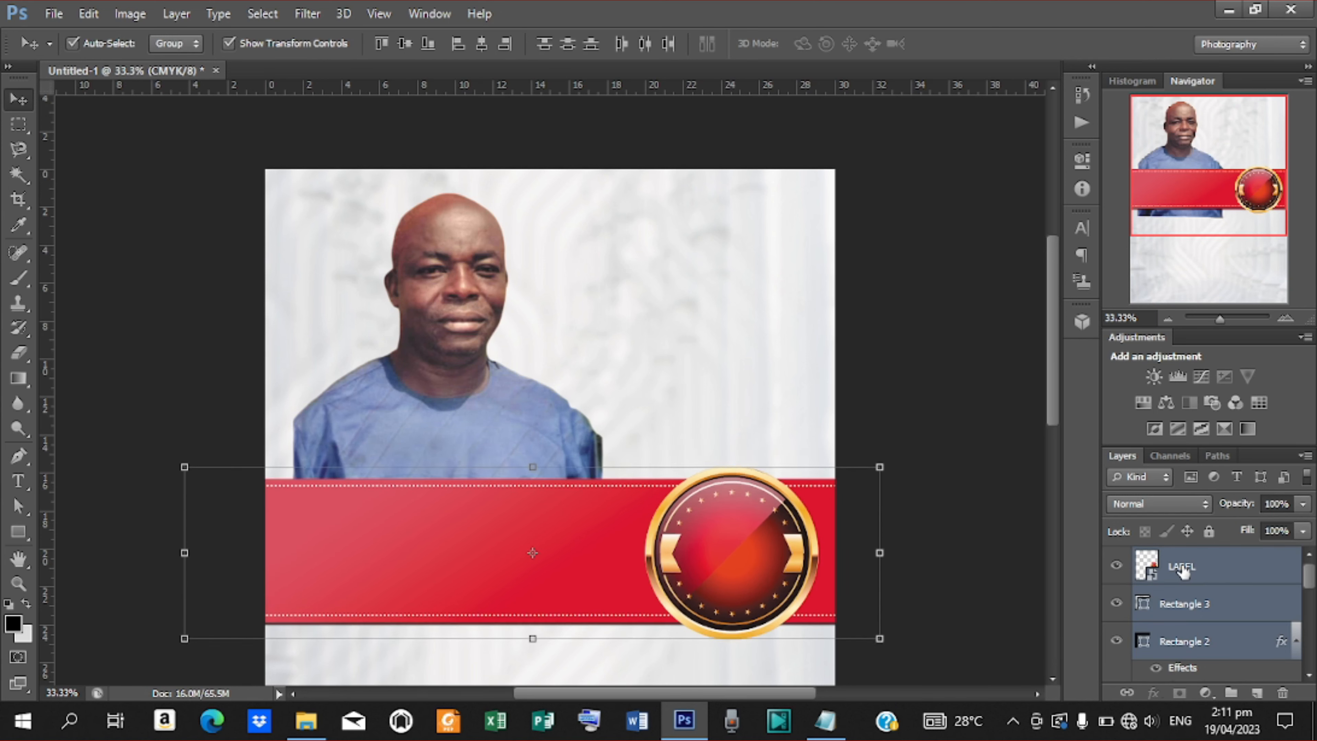
{"action": "key", "text": "shift+Down"}
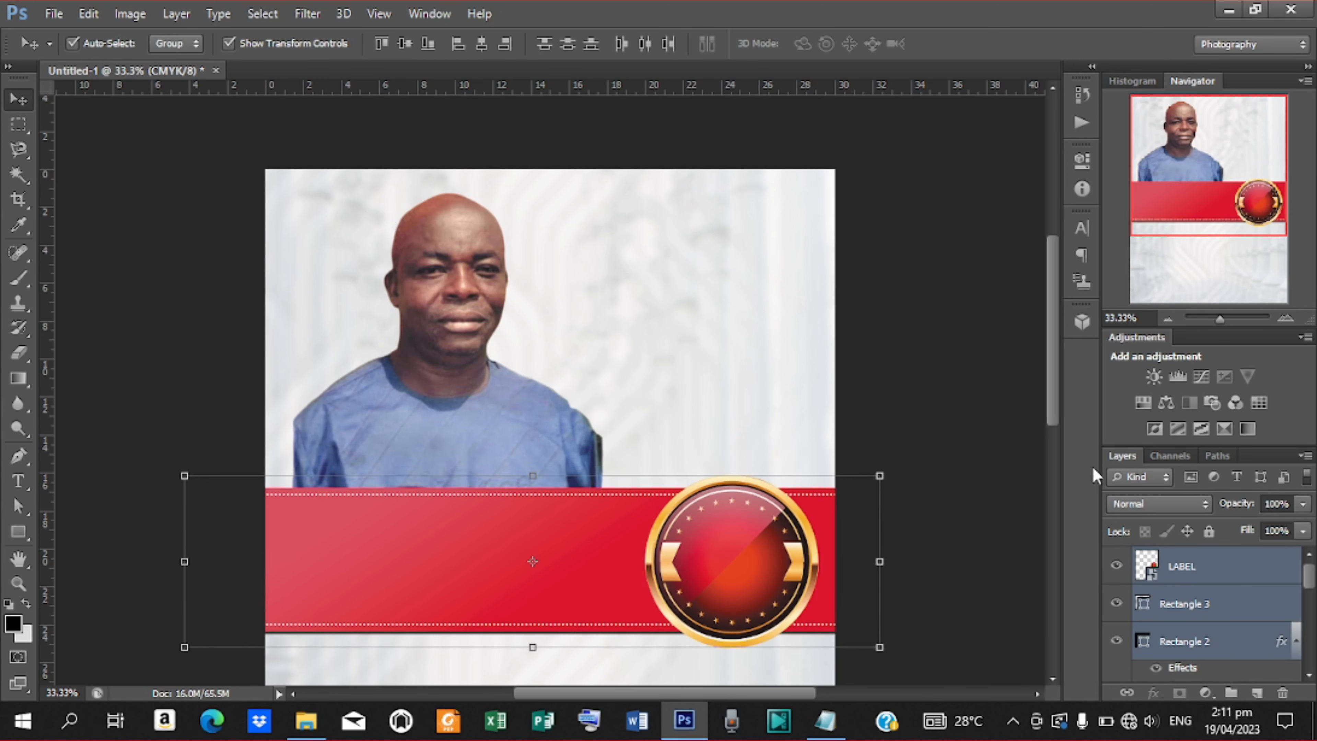
{"action": "mouse_move", "coordinate": [1058, 377]}
{"action": "left_mouse_down"}
{"action": "mouse_move", "coordinate": [1059, 472]}
{"action": "mouse_move", "coordinate": [1047, 397]}
{"action": "left_mouse_up"}
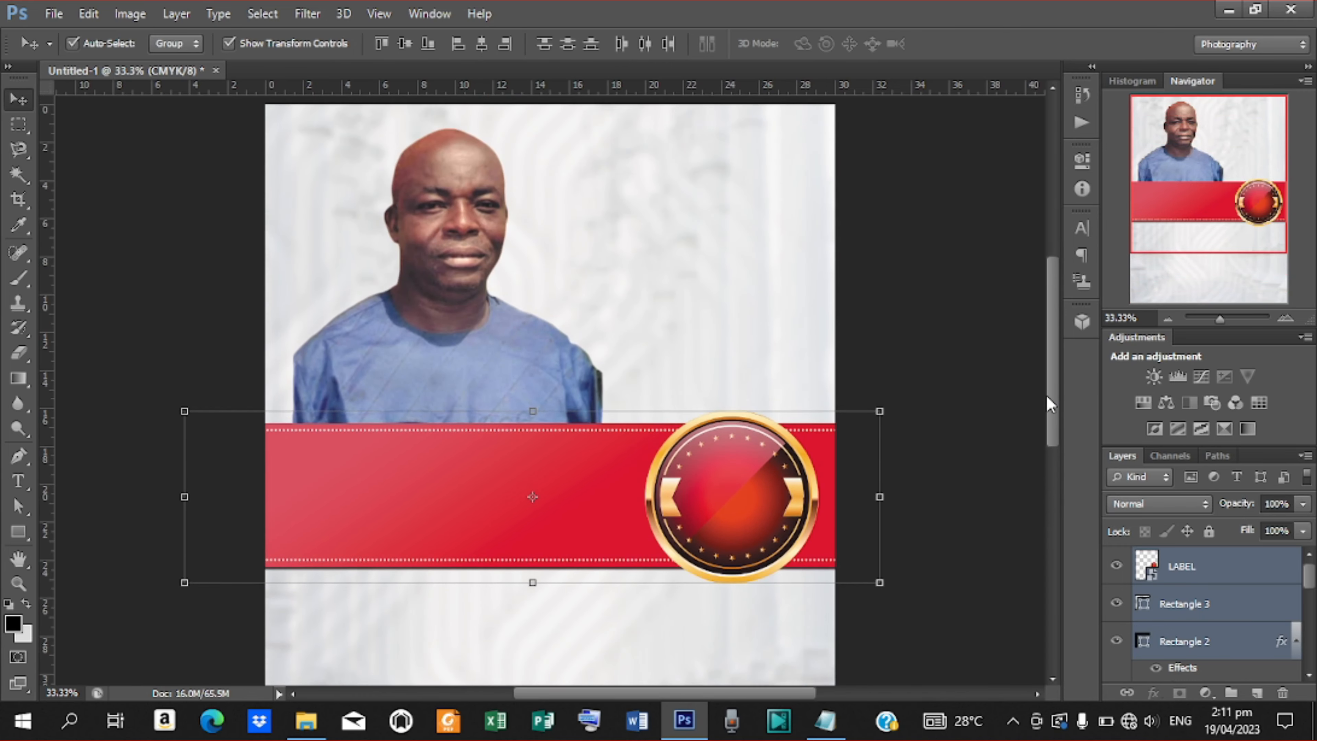
{"action": "key", "text": "ctrl+minus"}
{"action": "key", "text": "ctrl+minus"}
{"action": "key", "text": "ctrl+plus"}
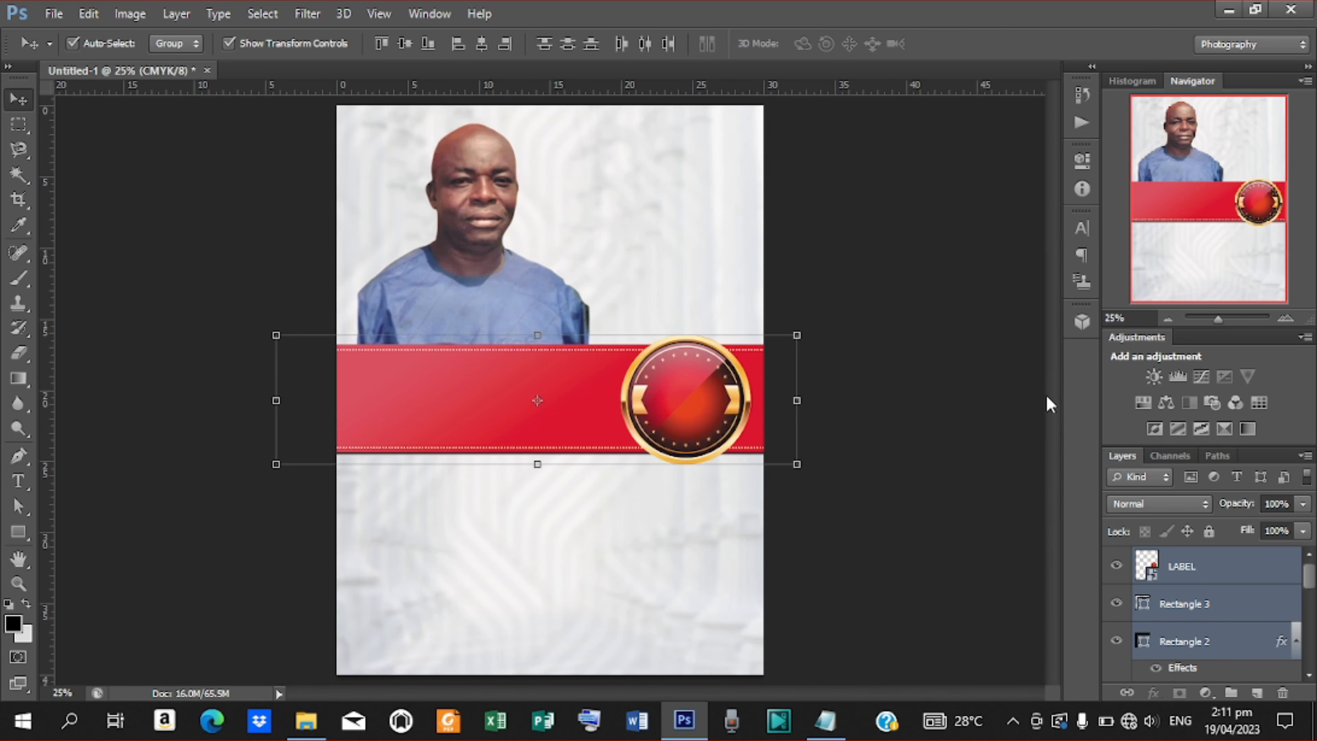
{"action": "key", "text": "shift+Up"}
{"action": "key", "text": "shift+Up"}
{"action": "key", "text": "shift+Up"}
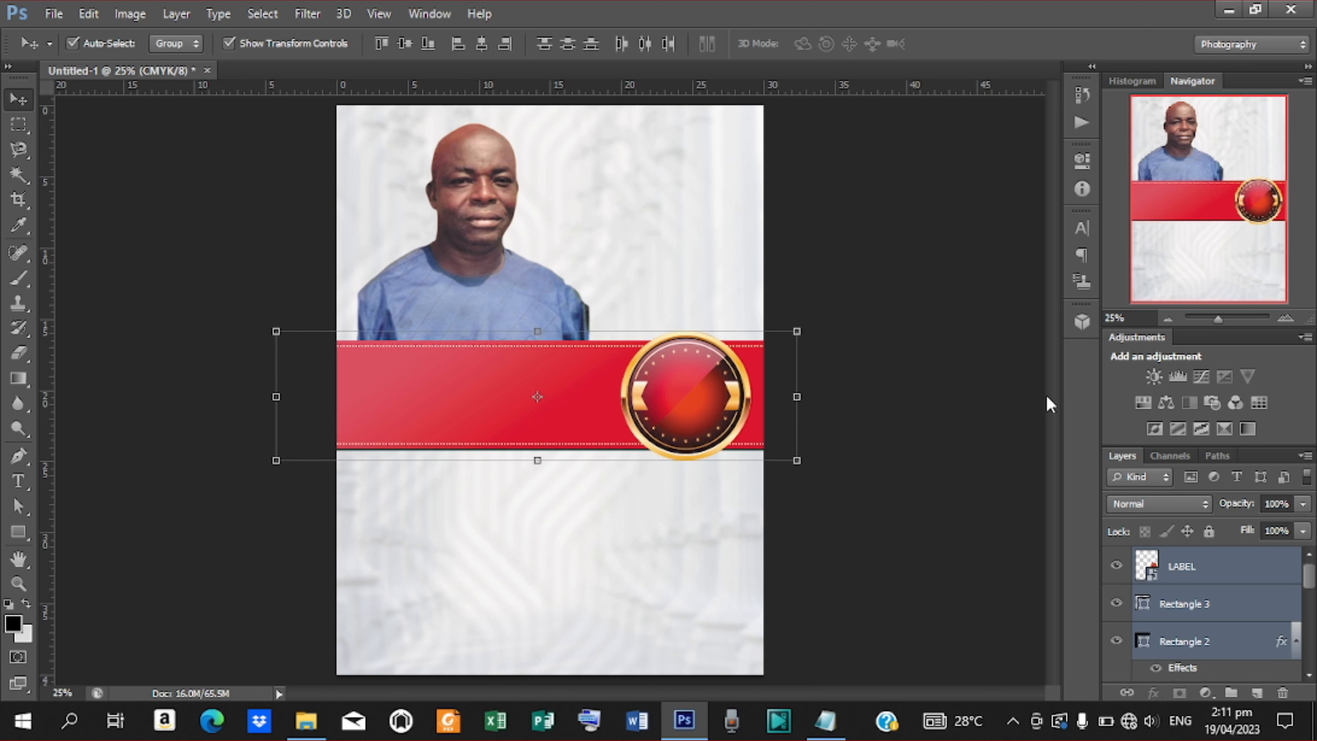
Shift the man's photo layer F slightly left and down, then deselect.
{"action": "left_click", "coordinate": [456, 210]}
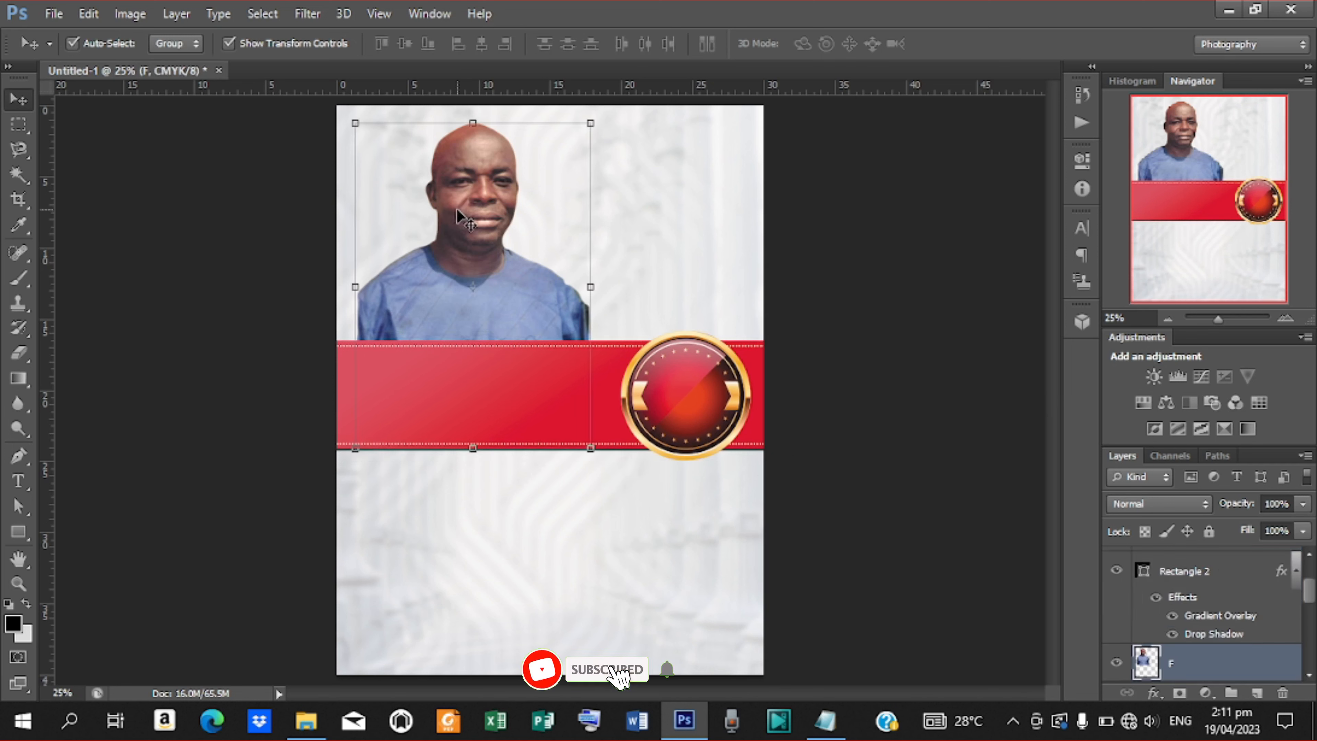
{"action": "key", "text": "shift+Left"}
{"action": "key", "text": "shift+Left"}
{"action": "key", "text": "shift+Left"}
{"action": "key", "text": "shift+Left"}
{"action": "key", "text": "shift+Left"}
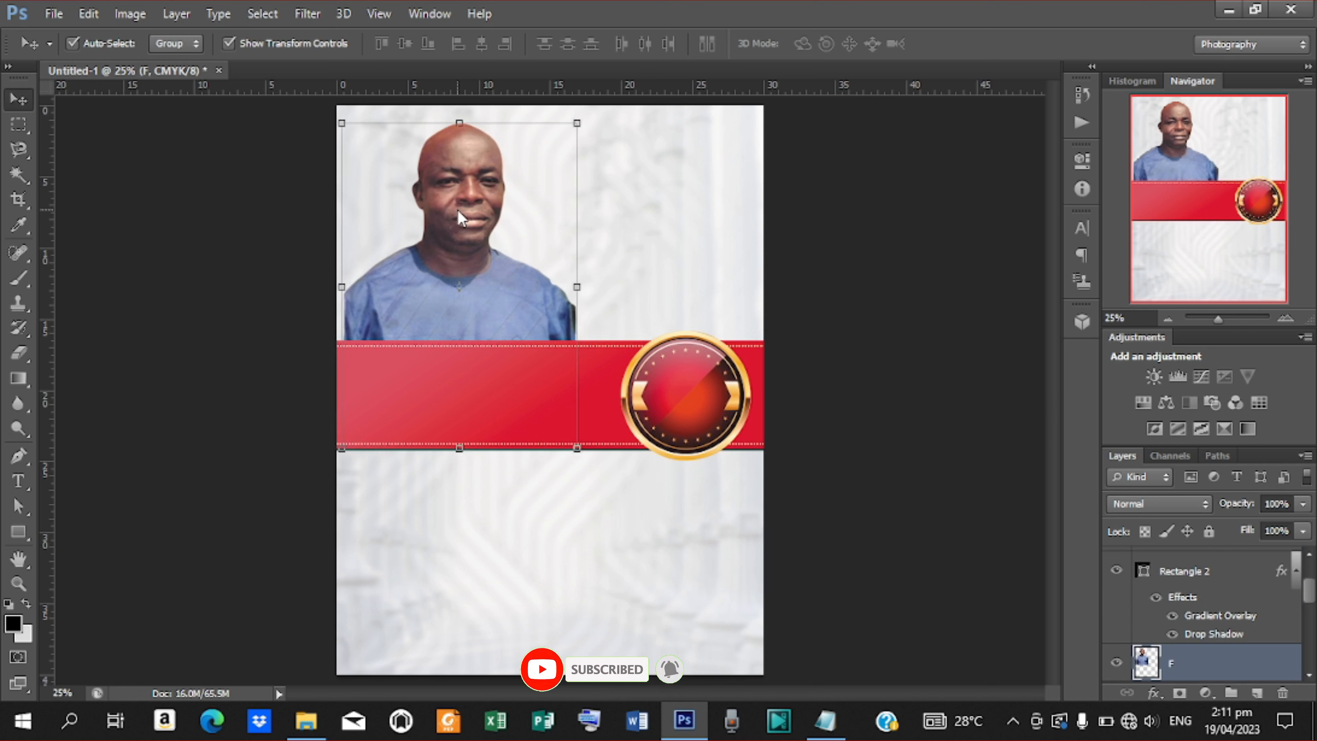
{"action": "key", "text": "shift+Down"}
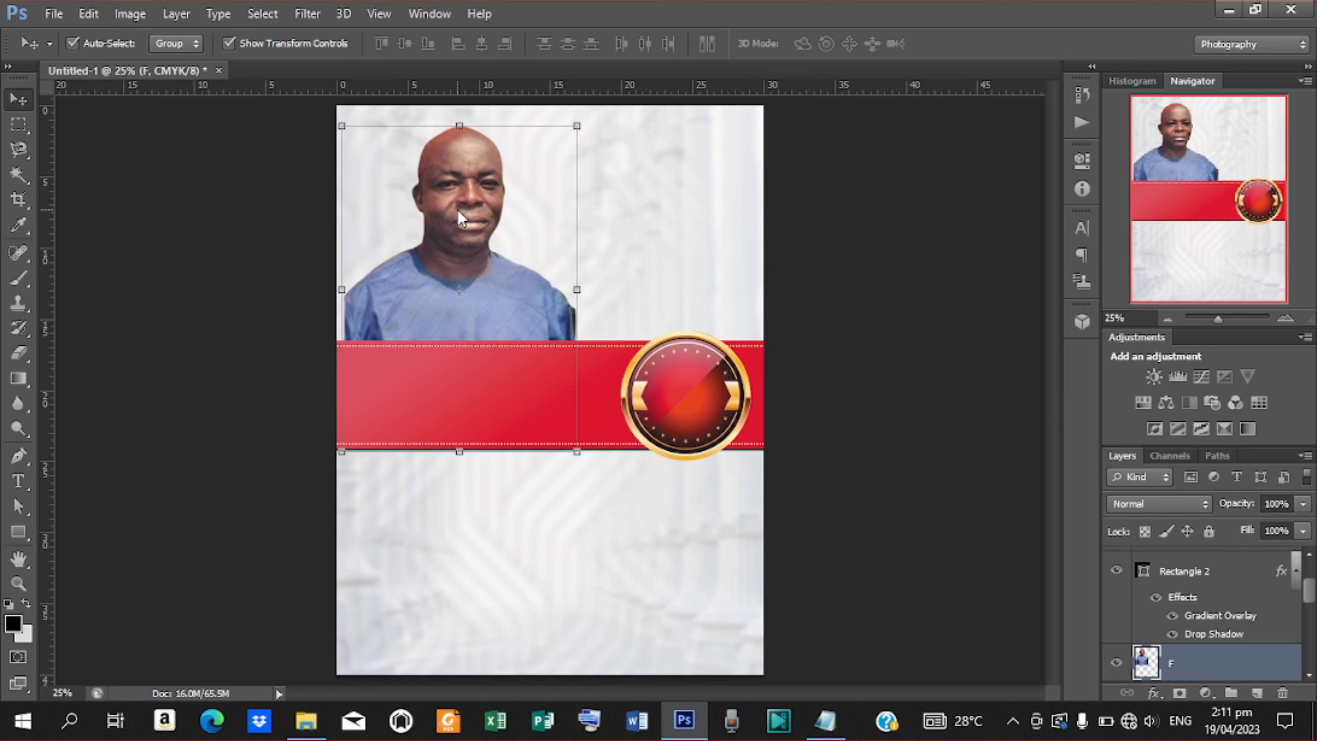
{"action": "left_click", "coordinate": [243, 192]}
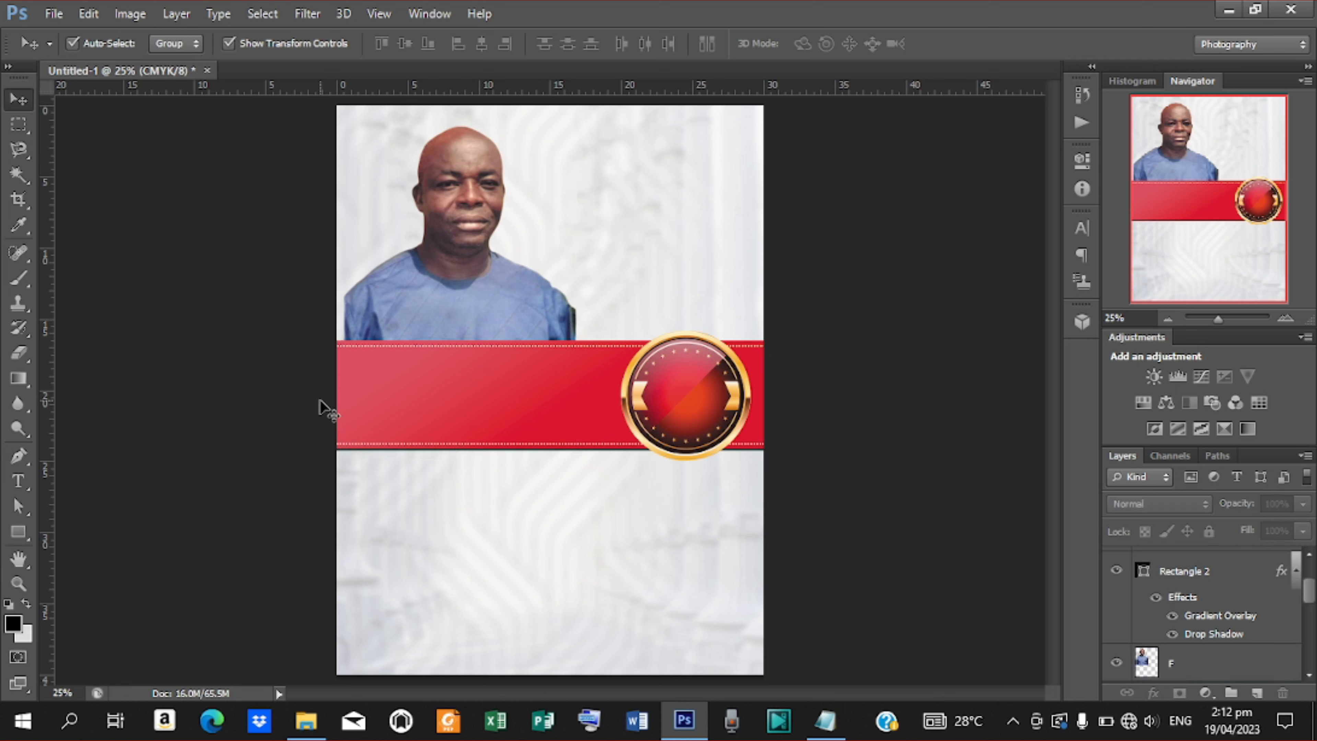
Draw a black 50 px-corner rounded rectangle, about 544 × 561 px, at bottom right.
{"action": "left_click", "coordinate": [31, 533]}
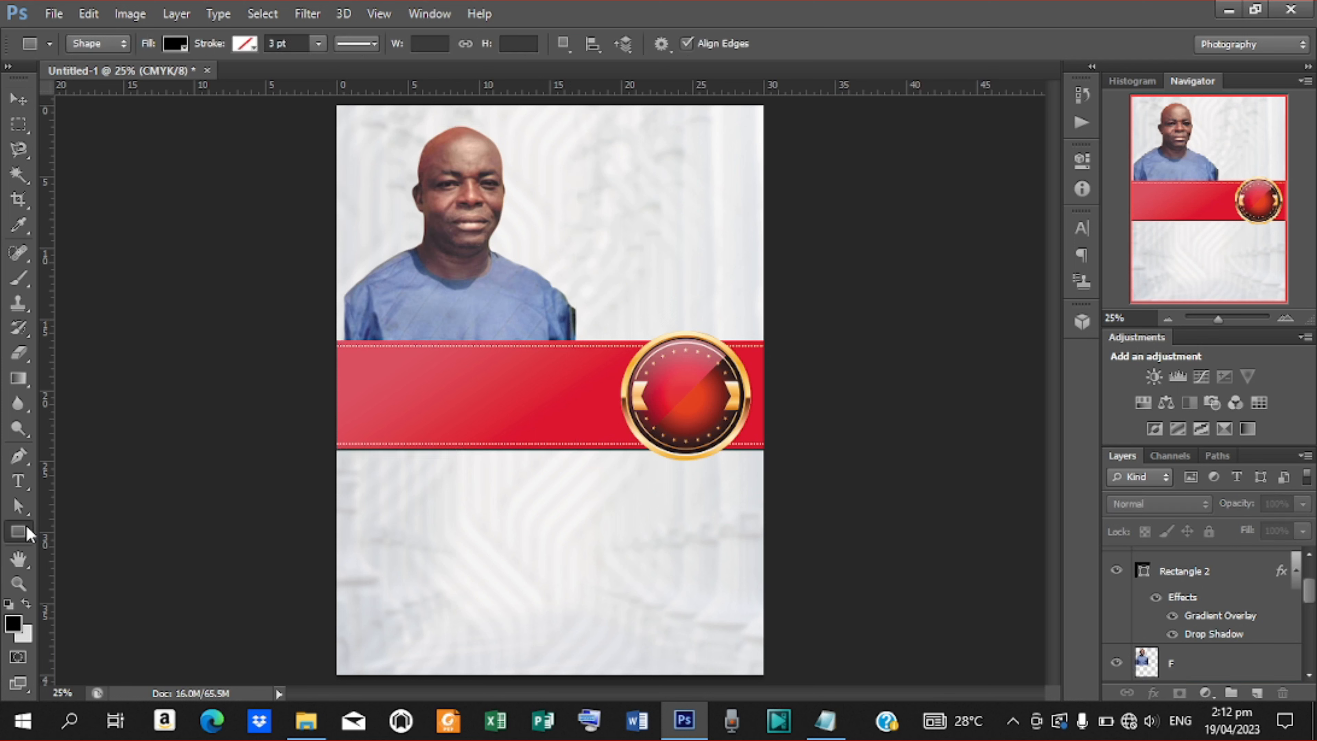
{"action": "right_click", "coordinate": [23, 532]}
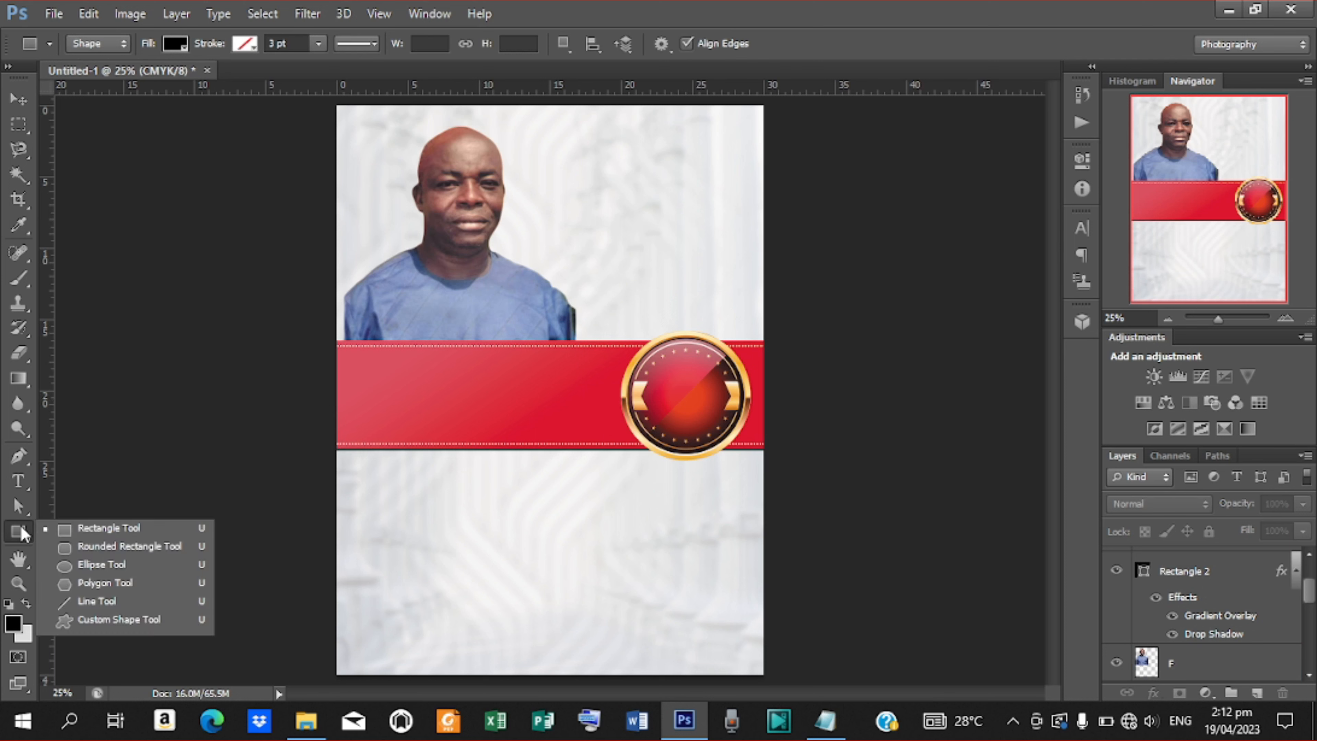
{"action": "left_click", "coordinate": [93, 543]}
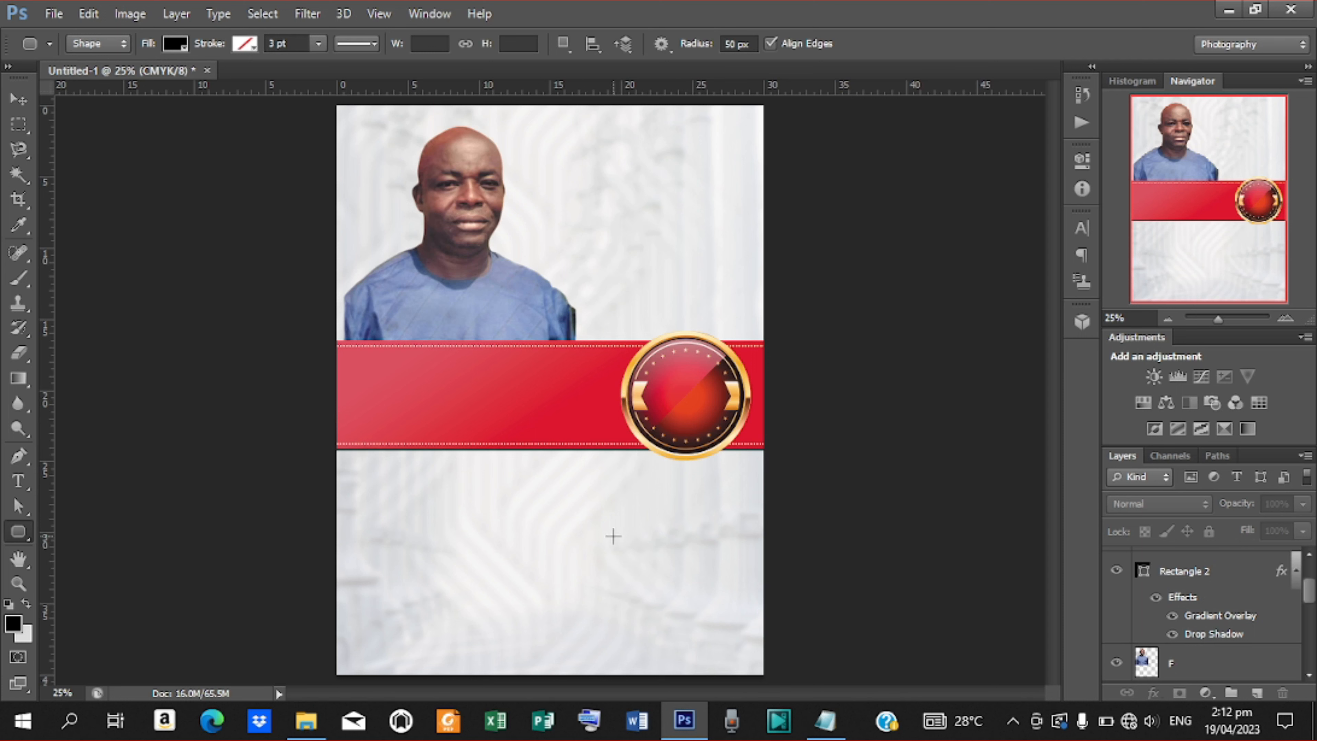
{"action": "left_click_drag", "start_coordinate": [612, 536], "coordinate": [744, 673]}
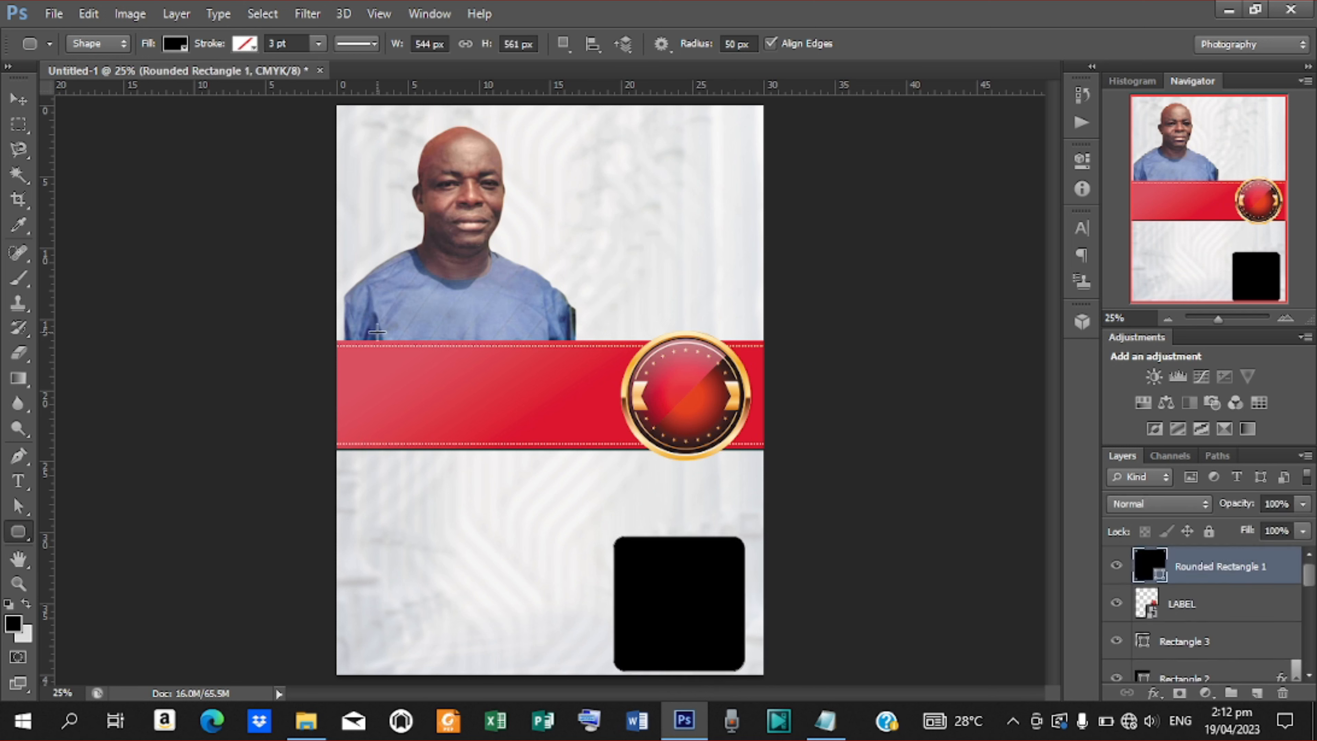
{"action": "left_click", "coordinate": [18, 99]}
{"action": "key", "text": "shift+Right"}
{"action": "key", "text": "shift+Right"}
{"action": "key", "text": "shift+Right"}
{"action": "key", "text": "shift+Right"}
{"action": "key", "text": "shift+Right"}
{"action": "key", "text": "shift+Right"}
{"action": "key", "text": "shift+Right"}
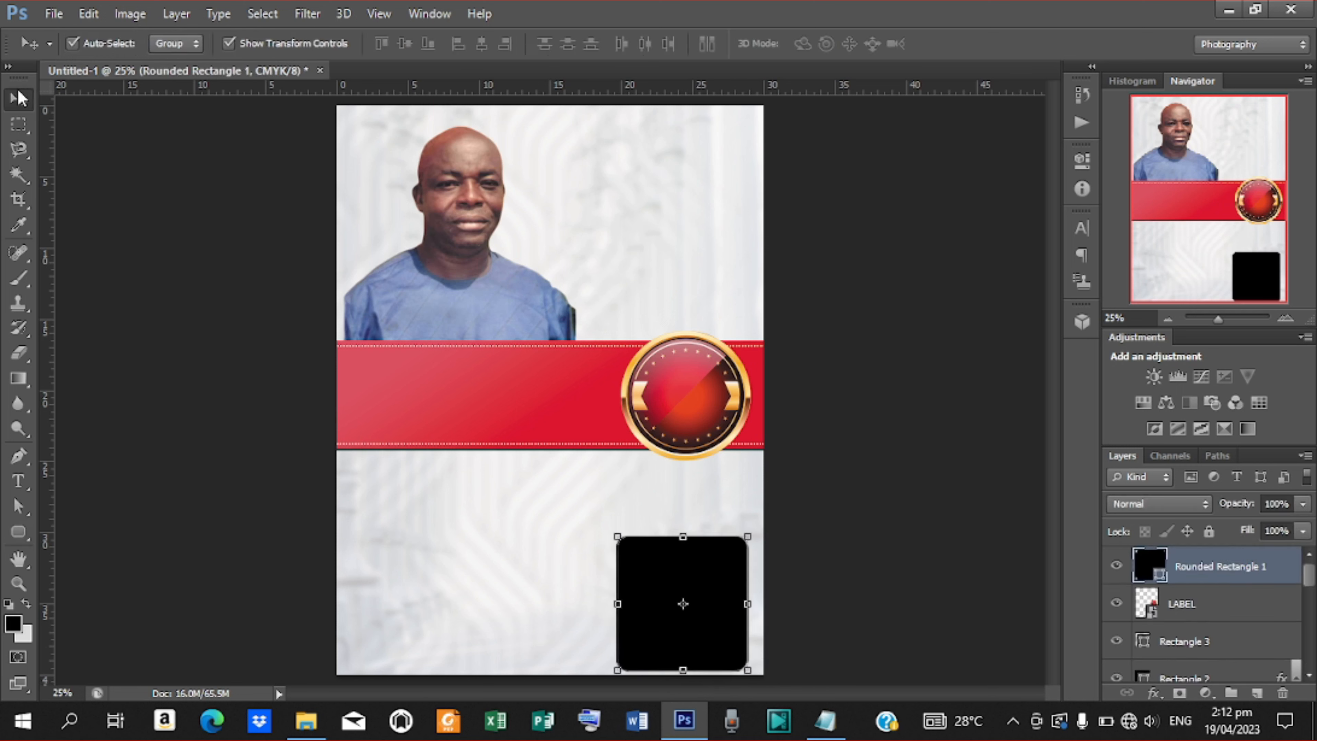
{"action": "key", "text": "shift+Left"}
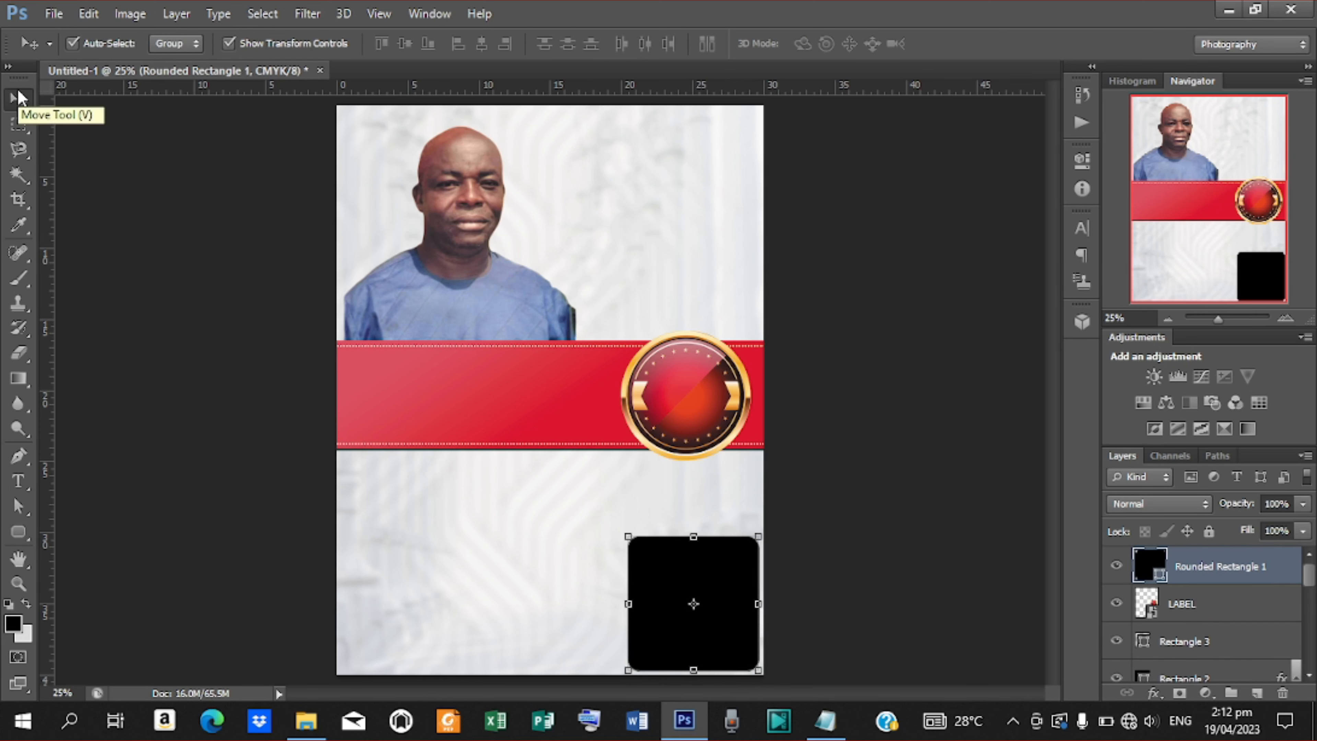
Shrink the rounded rectangle to about 91%, tucked into the bottom-right corner.
{"action": "key", "text": "shift+Down"}
{"action": "key", "text": "ctrl+plus"}
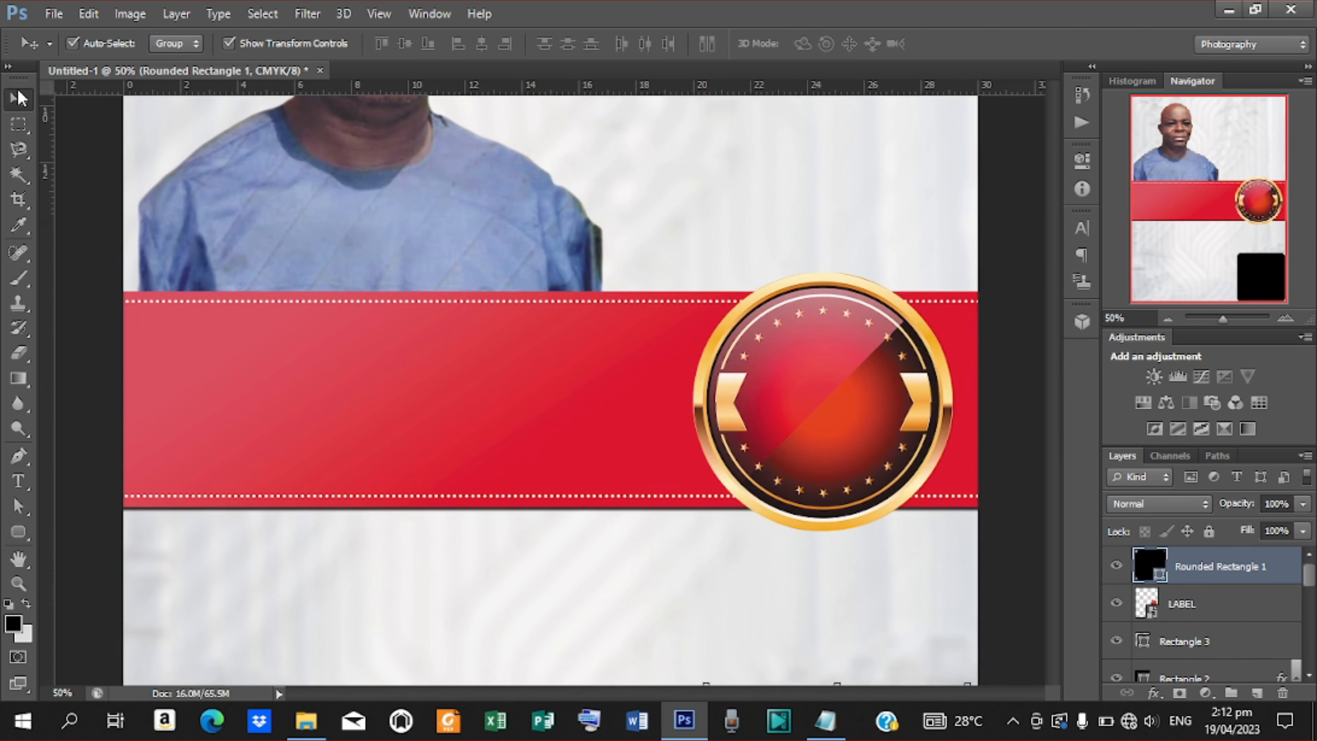
{"action": "left_click_drag", "start_coordinate": [1051, 366], "coordinate": [1061, 449]}
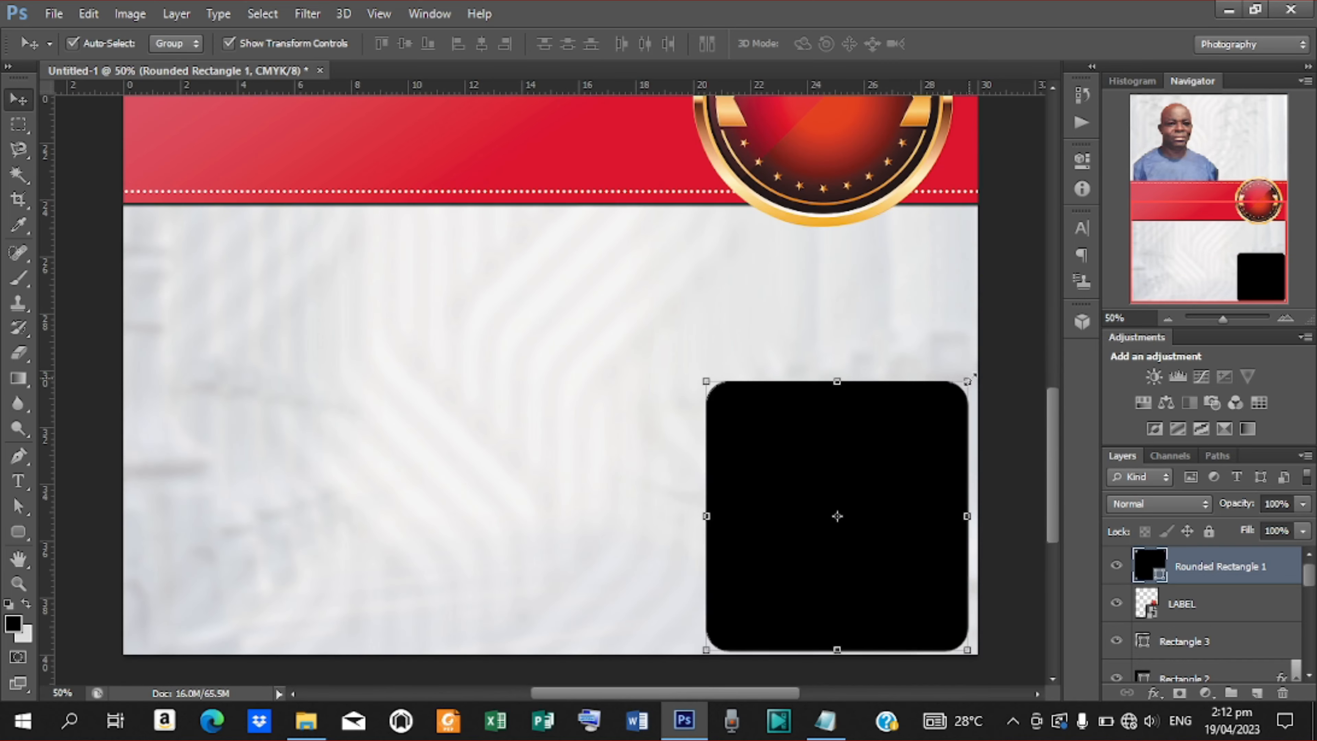
{"action": "left_click_drag", "start_coordinate": [973, 376], "coordinate": [961, 390]}
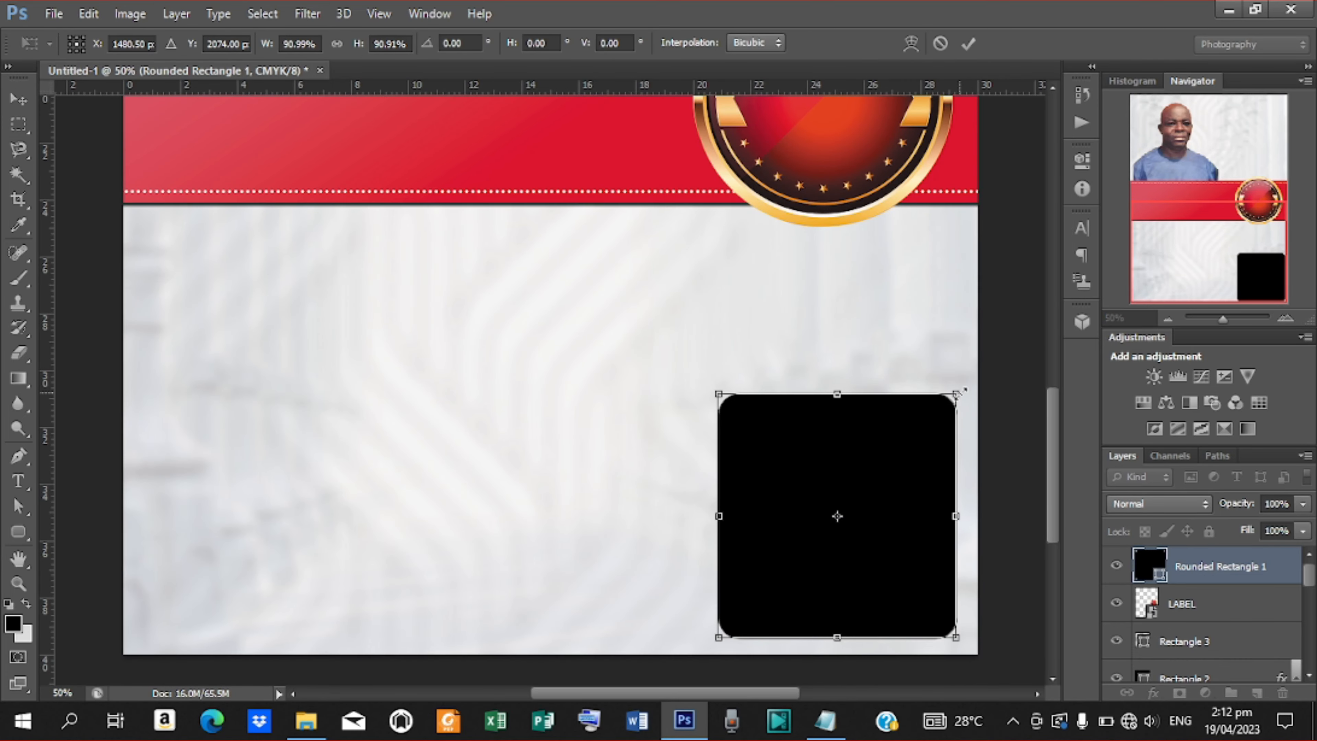
{"action": "key", "text": "Return"}
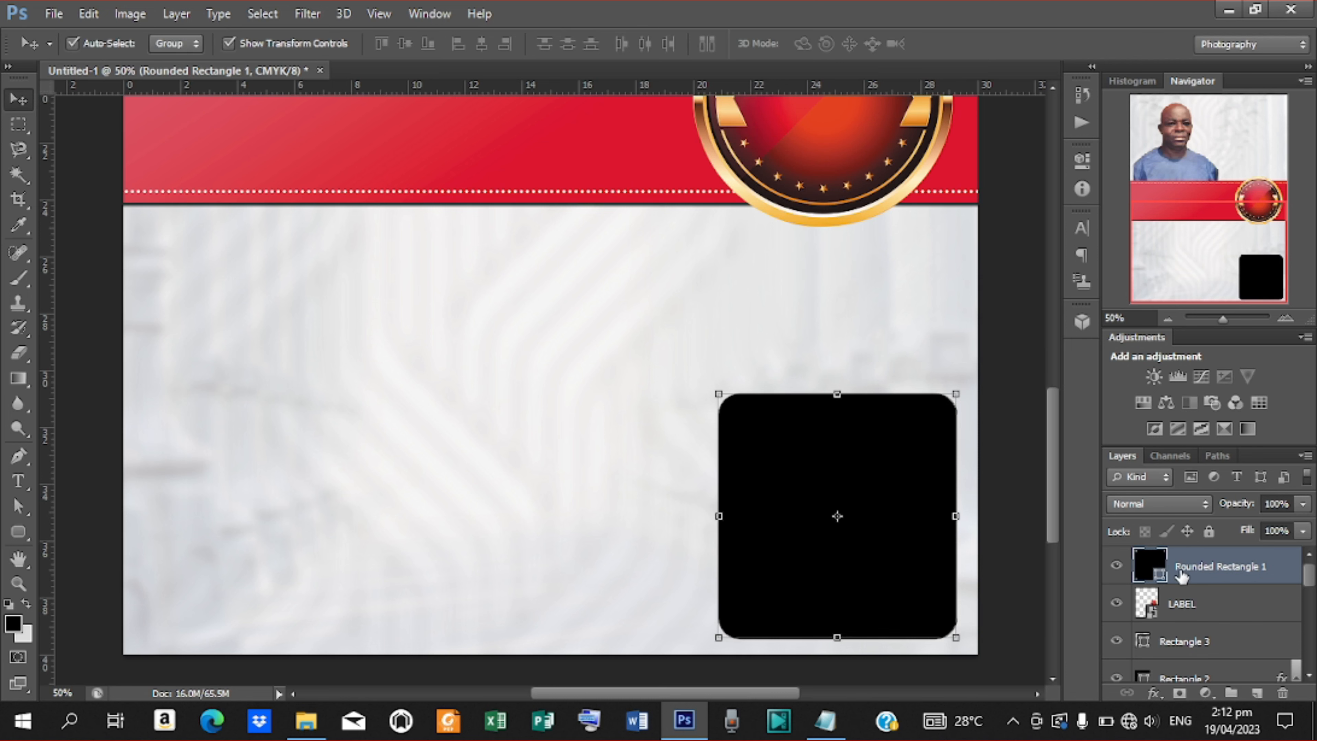
Fill the rounded rectangle with the badge's orange-gold colour ea9334.
{"action": "double_click", "coordinate": [1150, 566]}
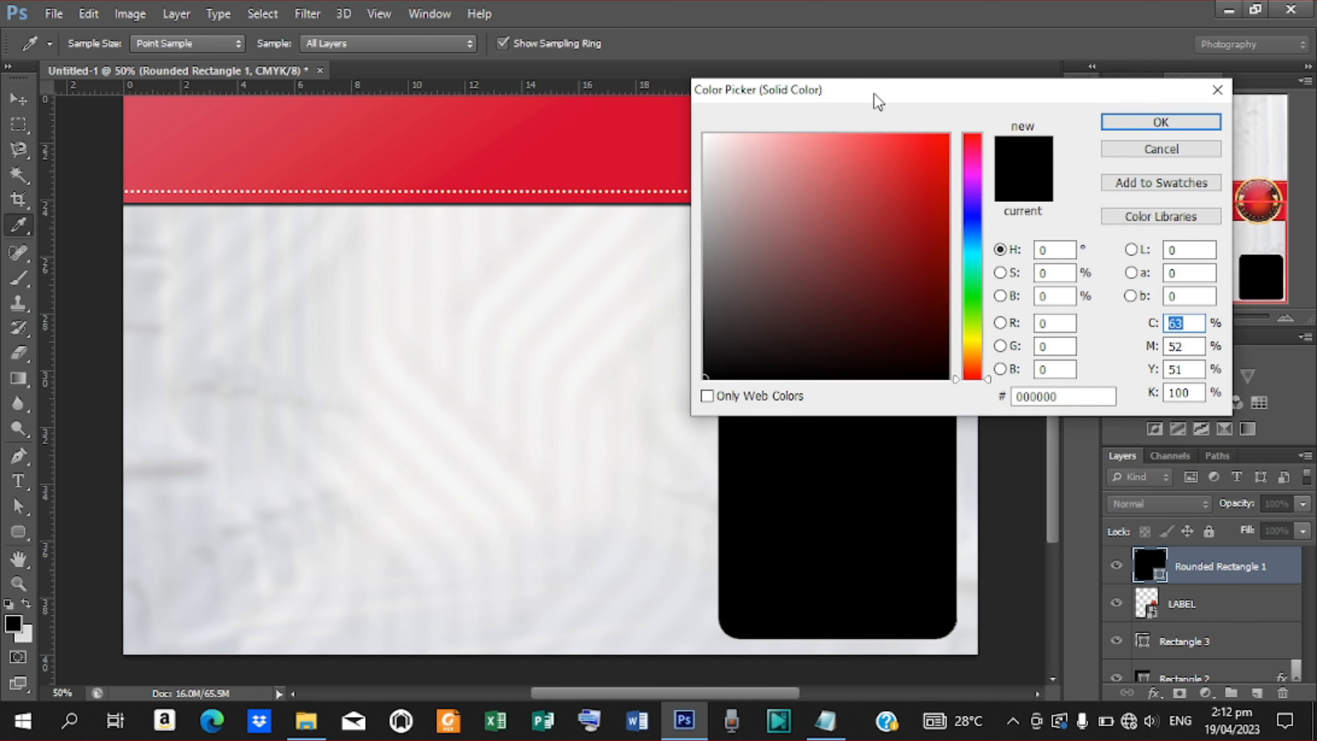
{"action": "left_click_drag", "start_coordinate": [877, 102], "coordinate": [1110, 261]}
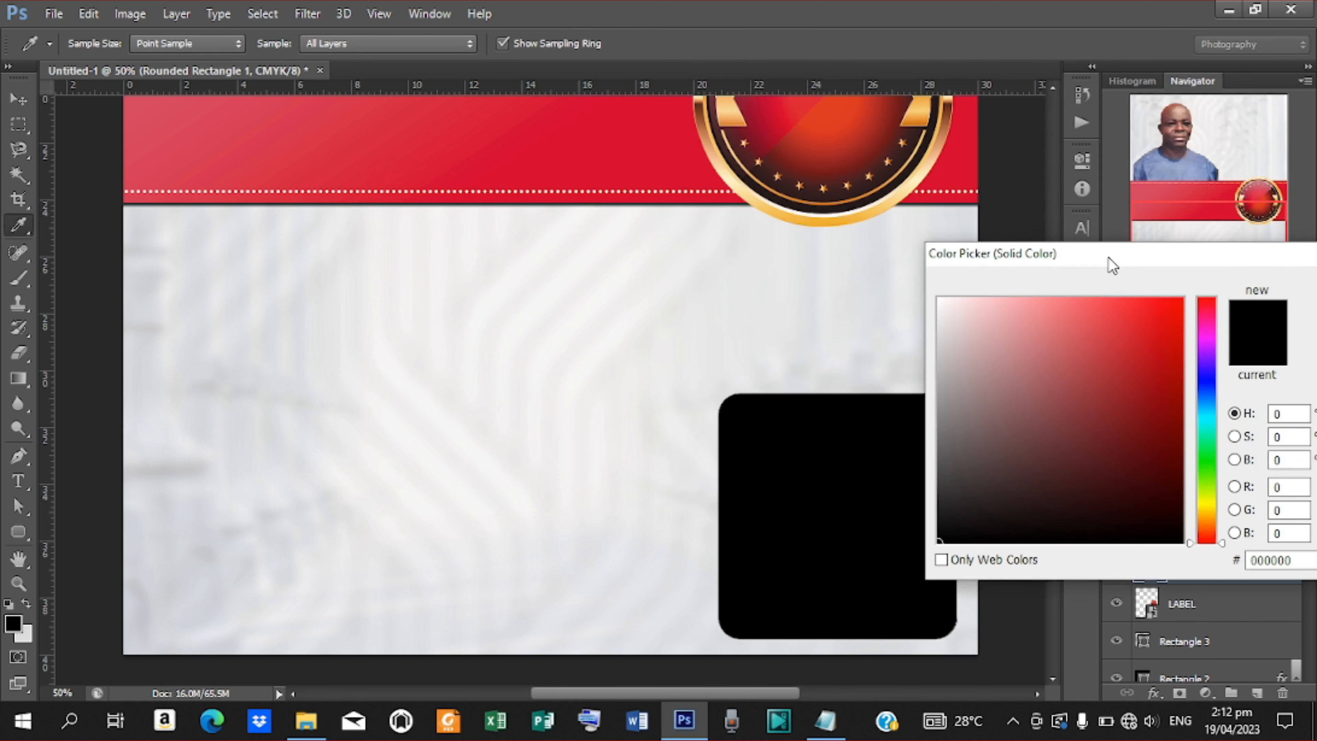
{"action": "left_click", "coordinate": [916, 118]}
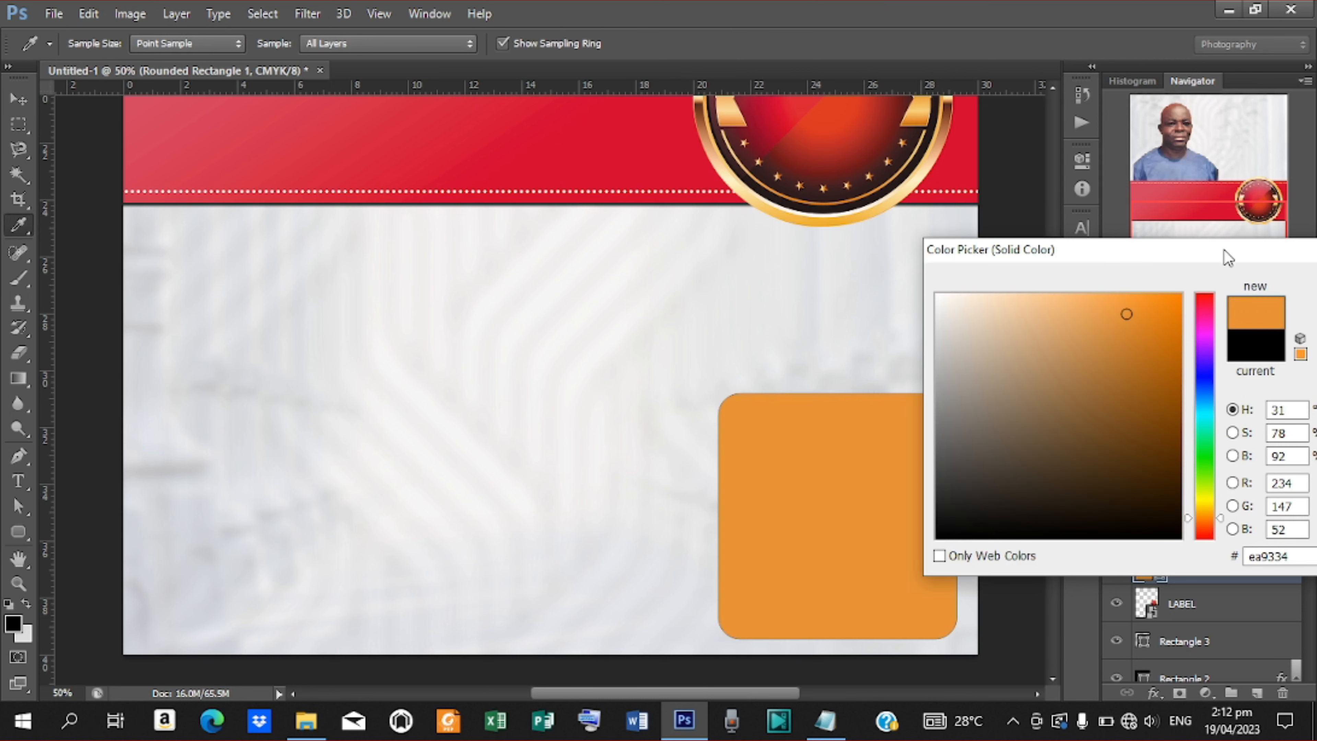
{"action": "left_click_drag", "start_coordinate": [1223, 253], "coordinate": [1065, 257]}
Duplicate the orange rounded rectangle and offset the copy slightly right and down.
{"action": "left_click", "coordinate": [1203, 284]}
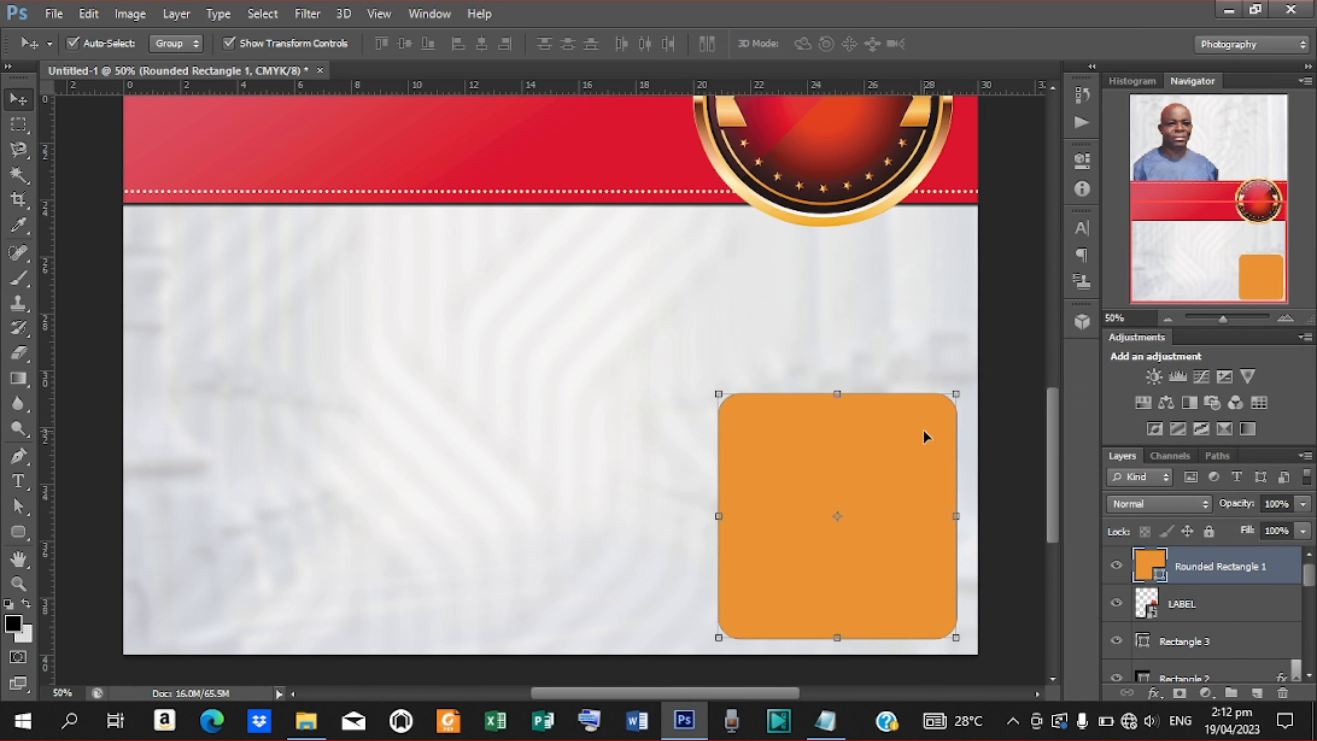
{"action": "key", "text": "ctrl+j"}
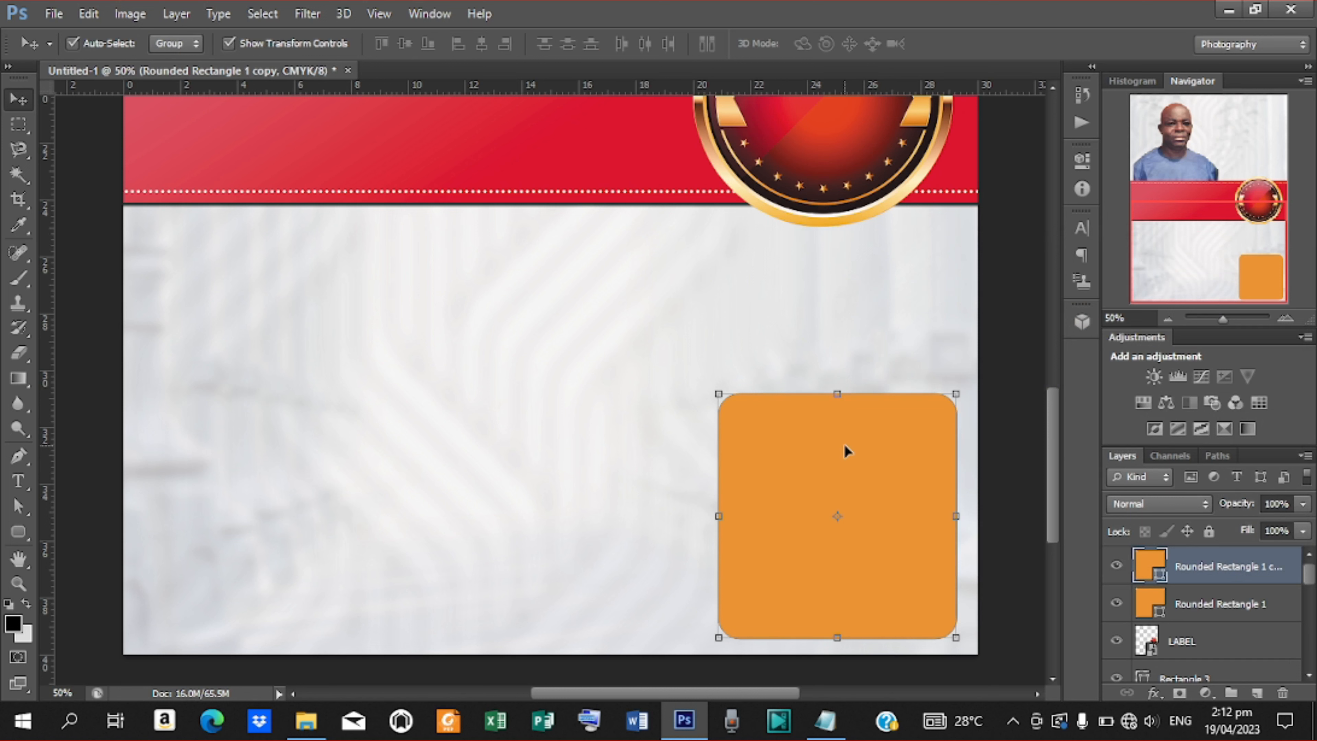
{"action": "key", "text": "Right"}
{"action": "key", "text": "Right"}
{"action": "key", "text": "Right"}
{"action": "key", "text": "Right"}
{"action": "key", "text": "Right"}
{"action": "key", "text": "Down"}
{"action": "key", "text": "Down"}
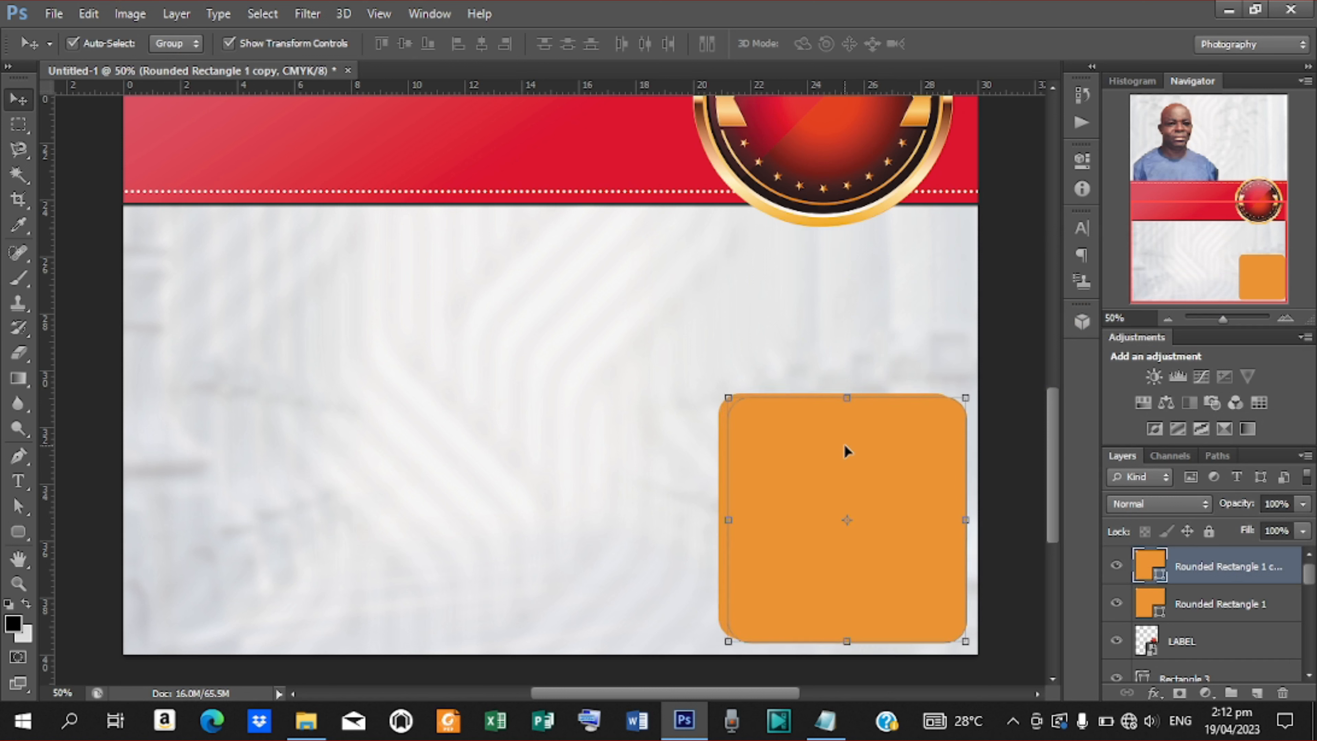
{"action": "key", "text": "Down"}
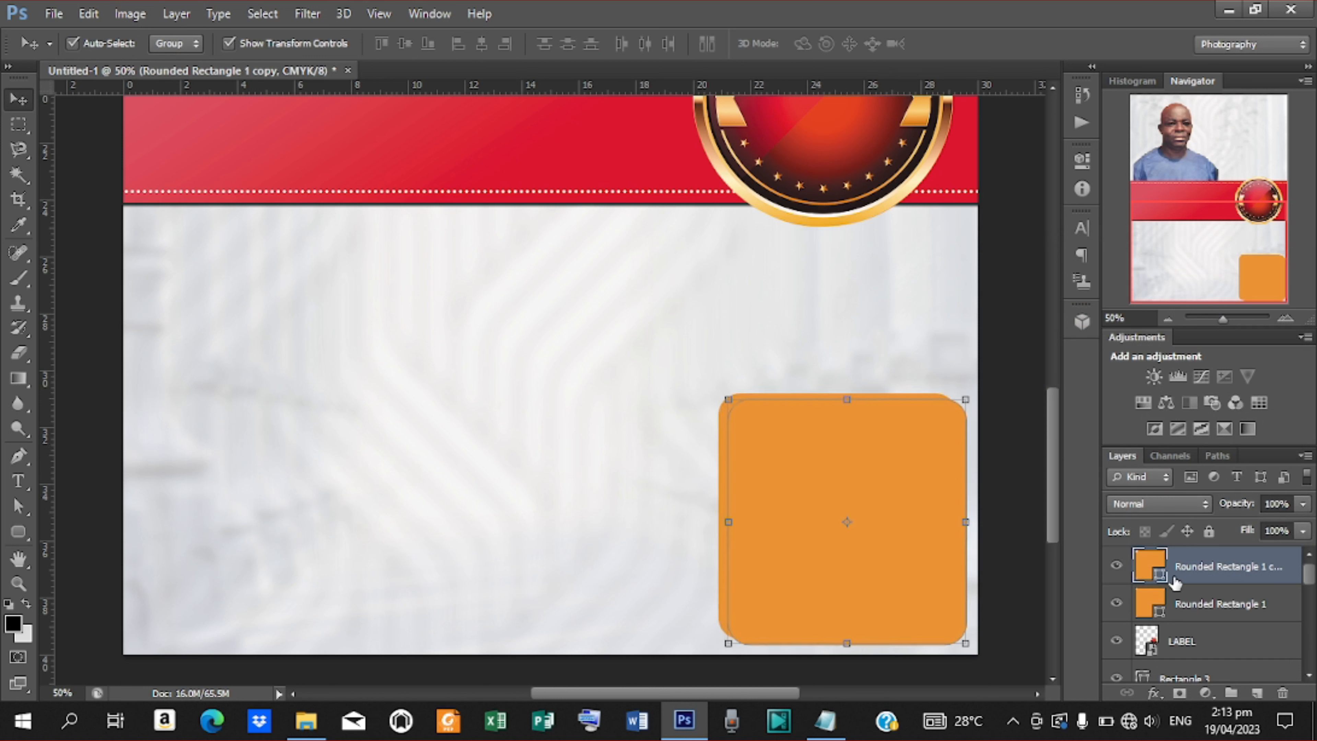
Fill the copy with the light grey background colour, leaving an orange rim visible.
{"action": "double_click", "coordinate": [1162, 579]}
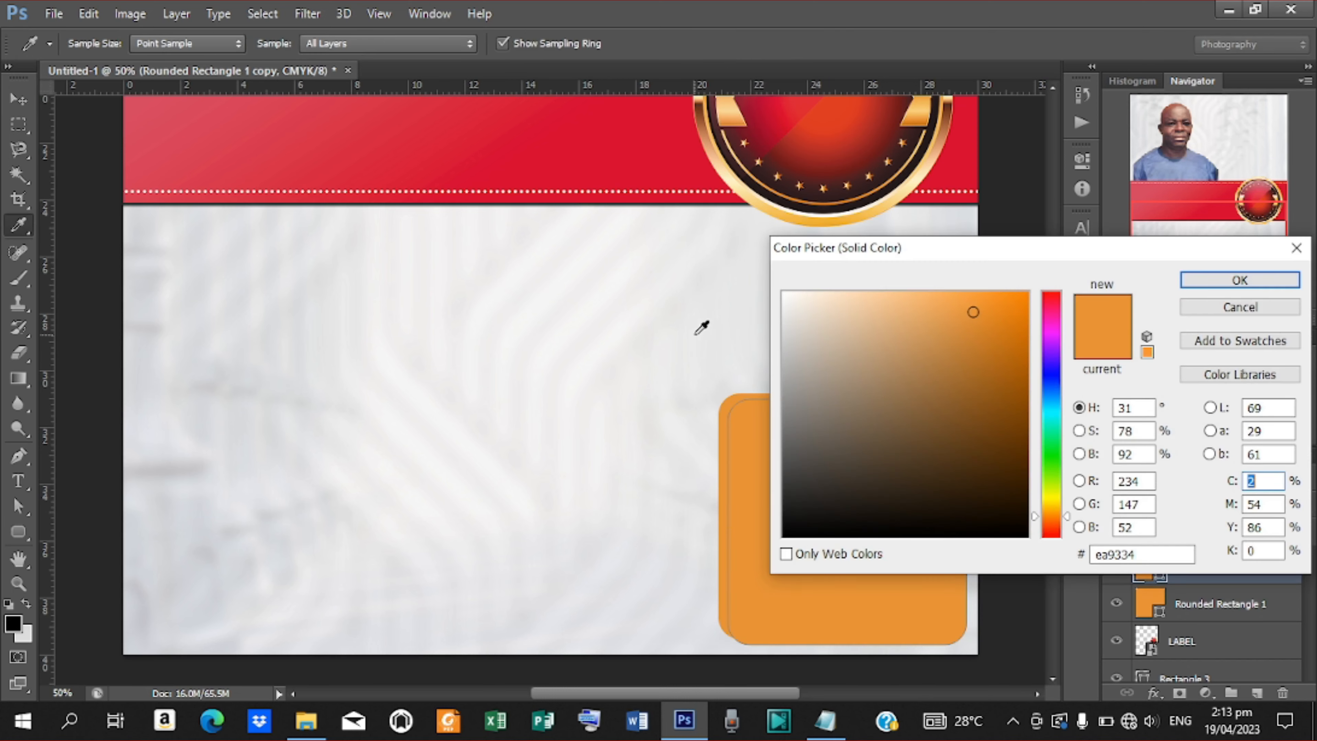
{"action": "left_click", "coordinate": [695, 327]}
{"action": "left_click", "coordinate": [1209, 280]}
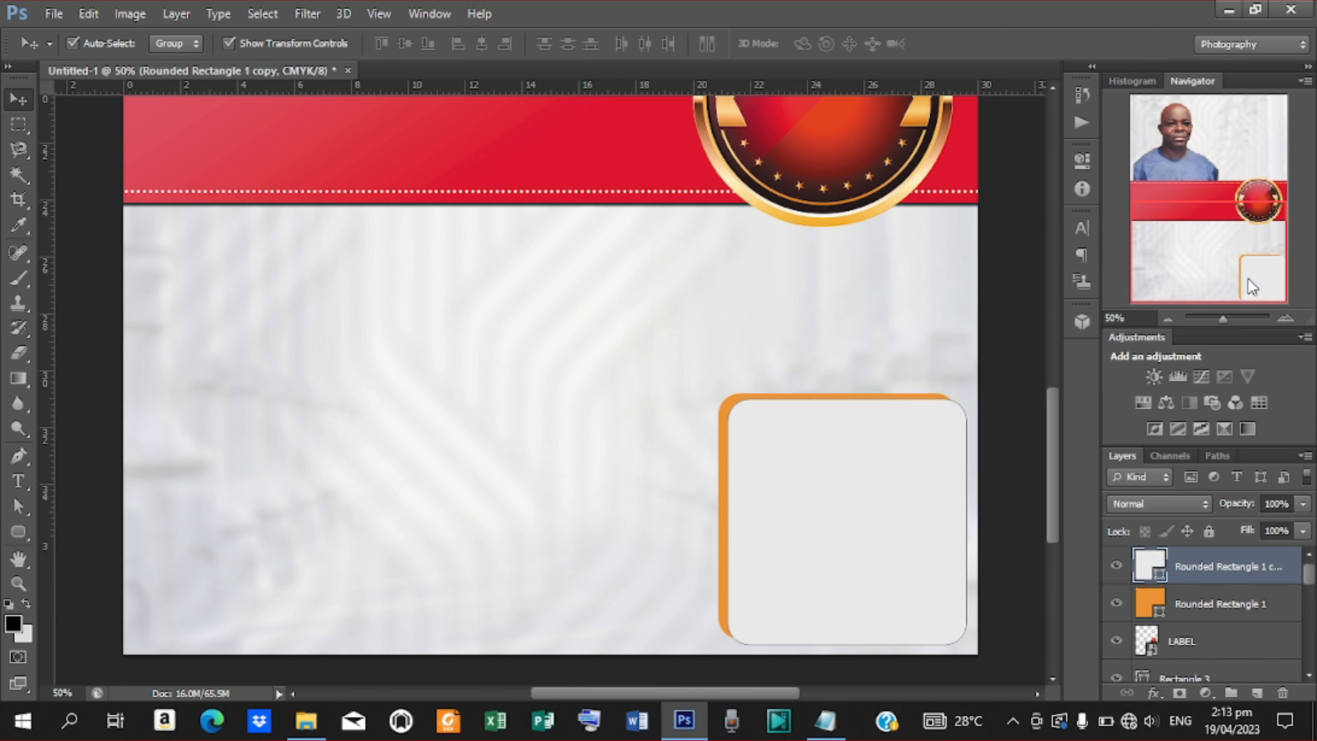
{"action": "key", "text": "ctrl+minus"}
{"action": "key", "text": "ctrl+minus"}
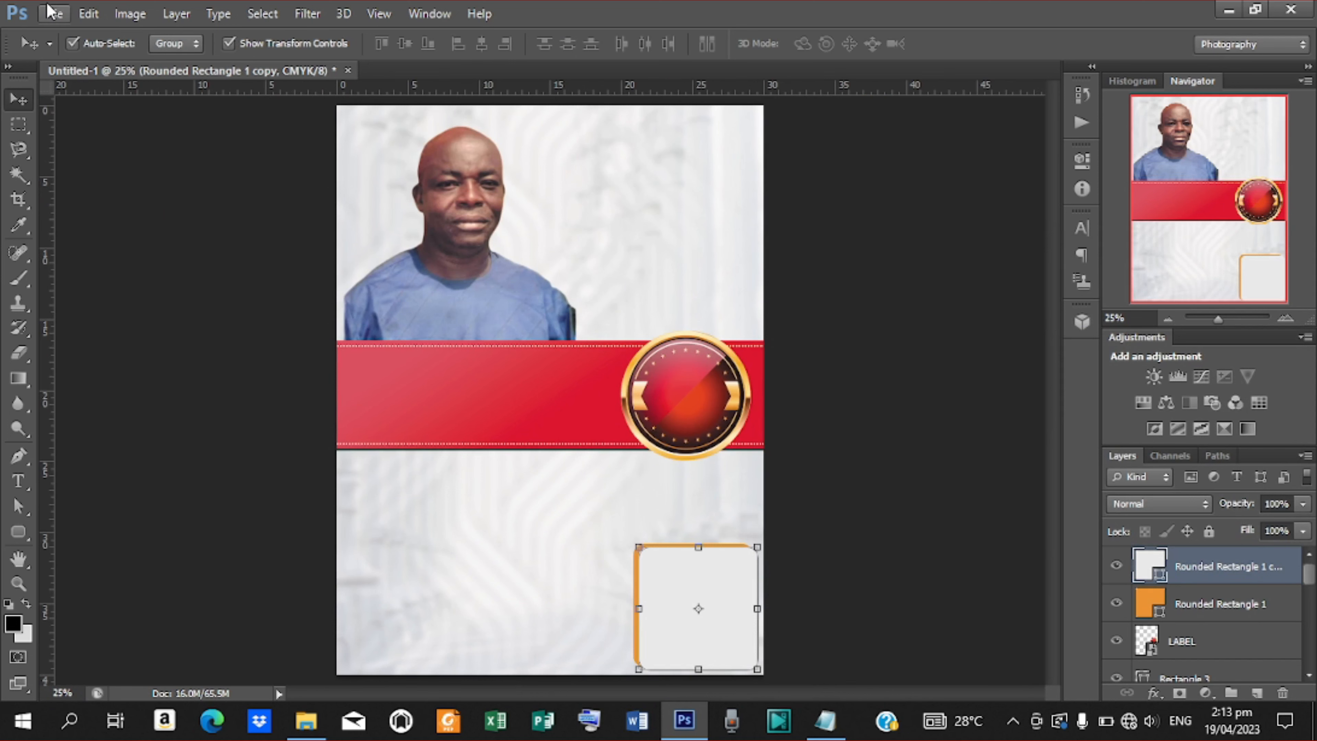
Place old photo D from Desktop > funeral poster into the poster and commit it.
{"action": "left_click", "coordinate": [54, 13]}
{"action": "left_click", "coordinate": [153, 322]}
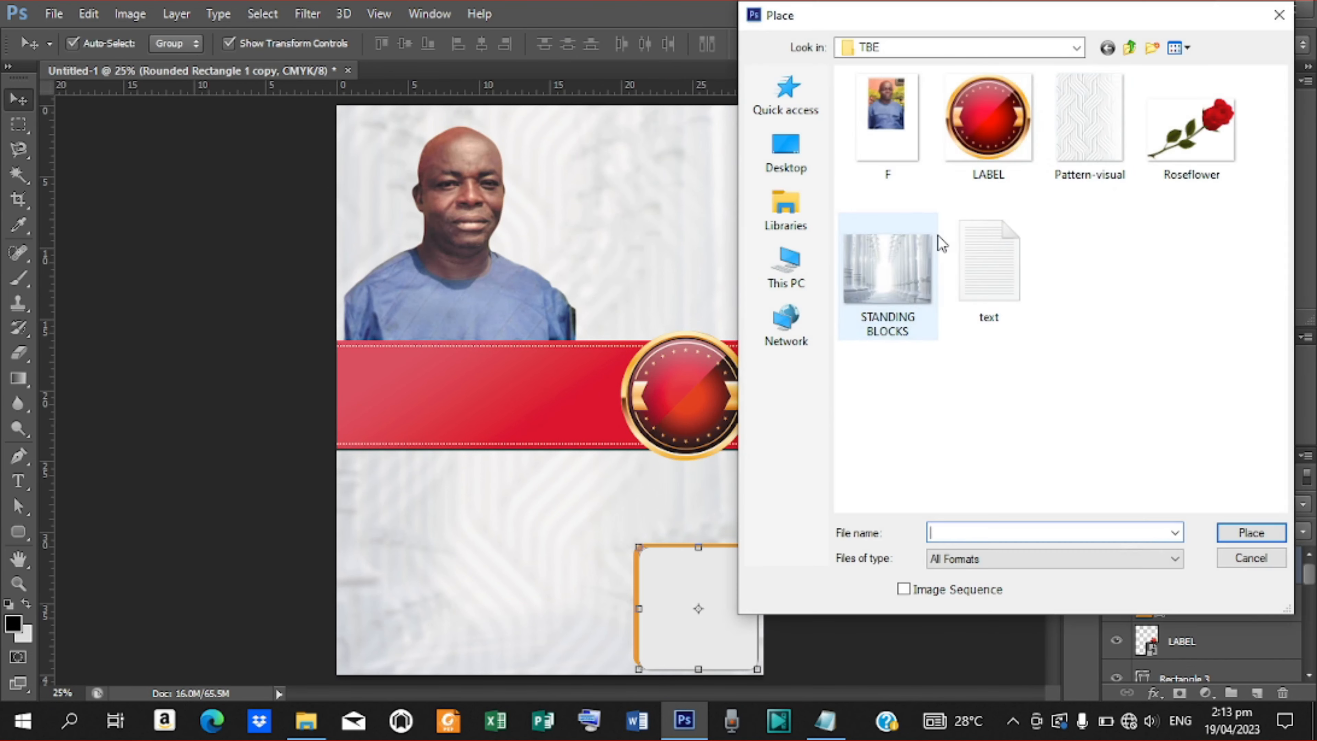
{"action": "left_click", "coordinate": [787, 155]}
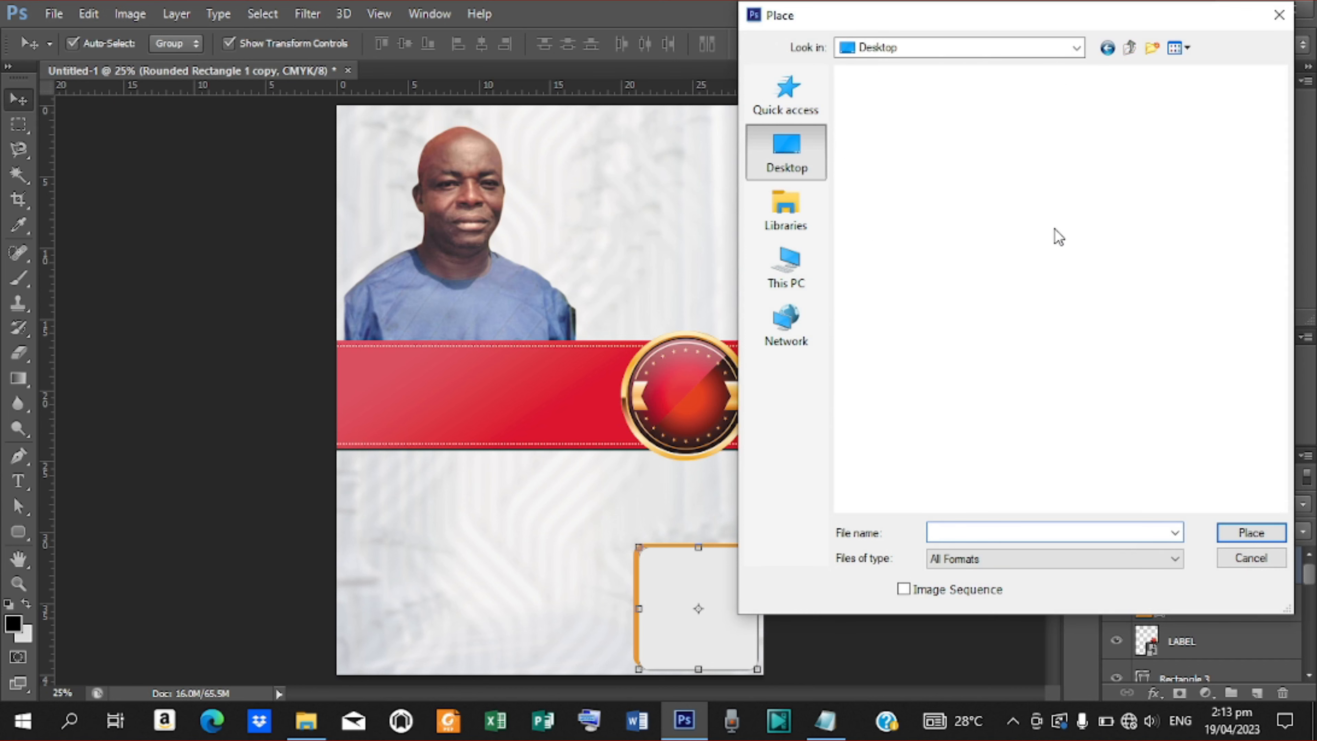
{"action": "left_click_drag", "start_coordinate": [1278, 101], "coordinate": [1282, 195]}
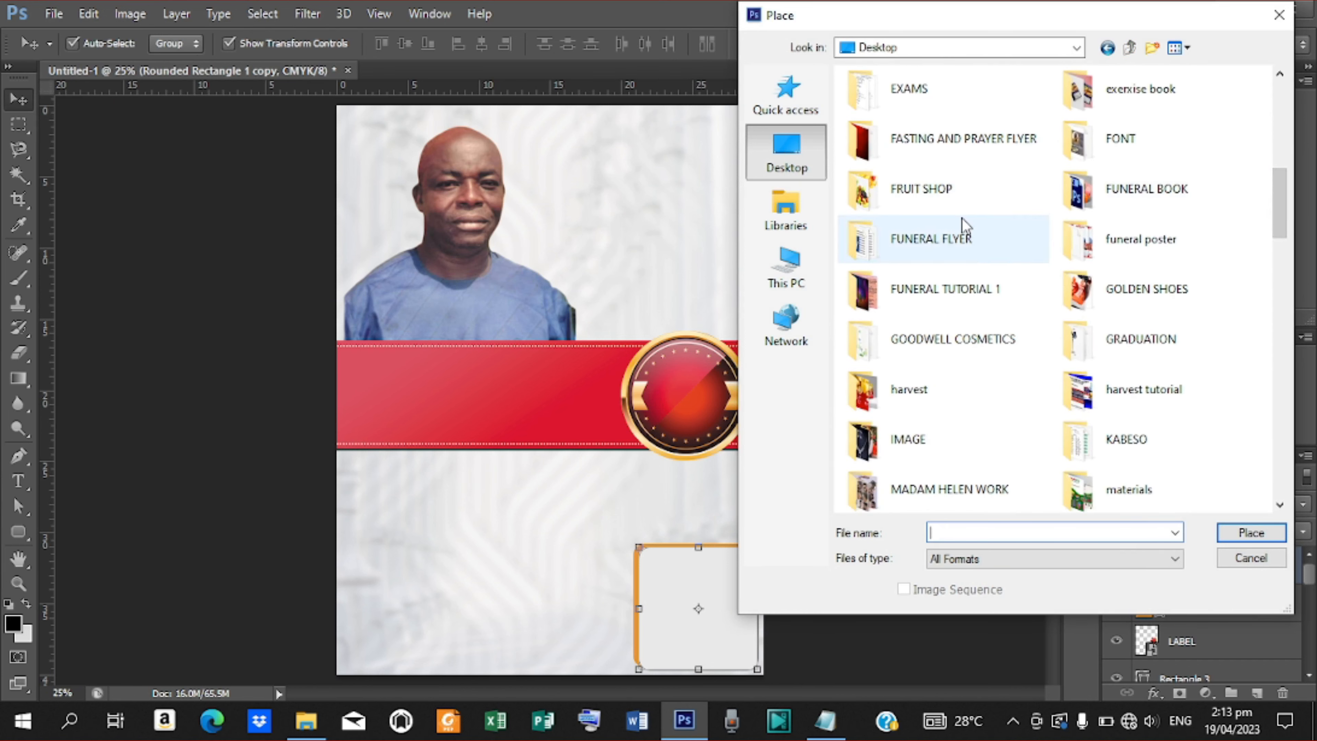
{"action": "double_click", "coordinate": [1145, 239]}
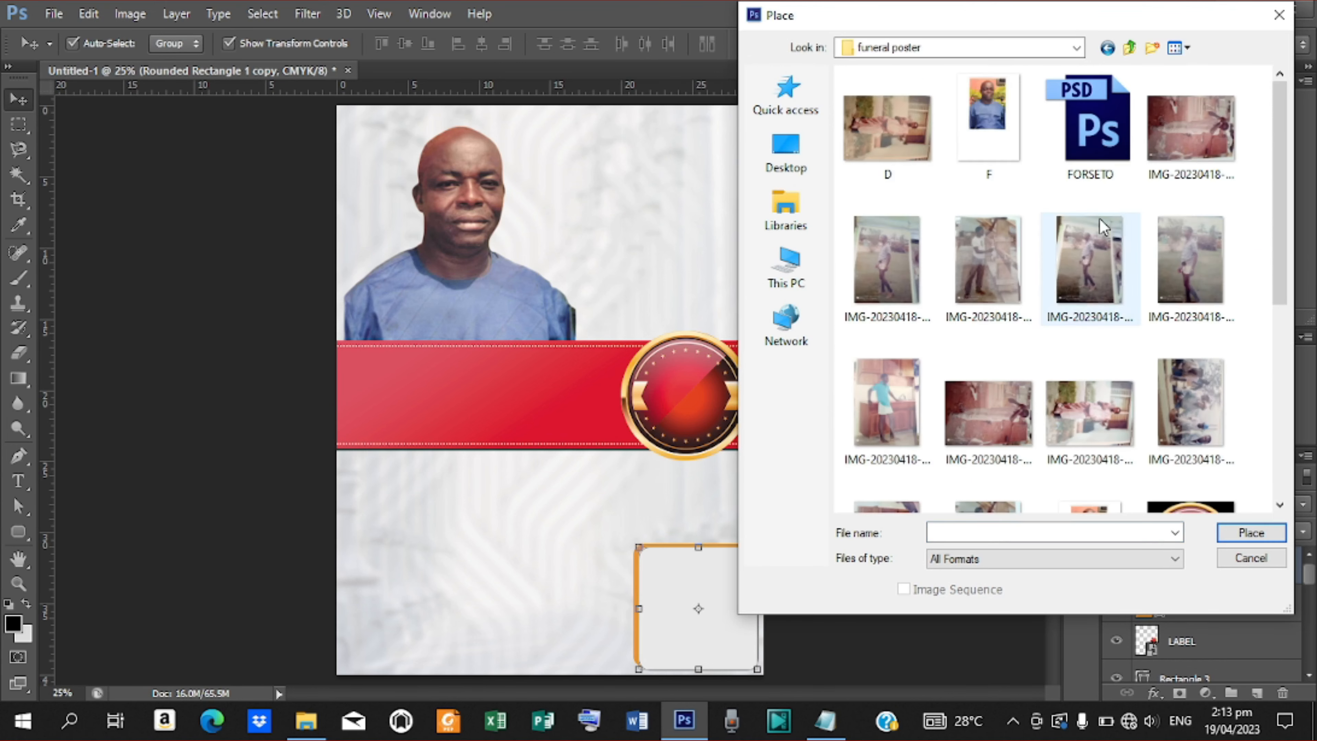
{"action": "left_click_drag", "start_coordinate": [1282, 225], "coordinate": [1266, 187]}
{"action": "left_click", "coordinate": [895, 130]}
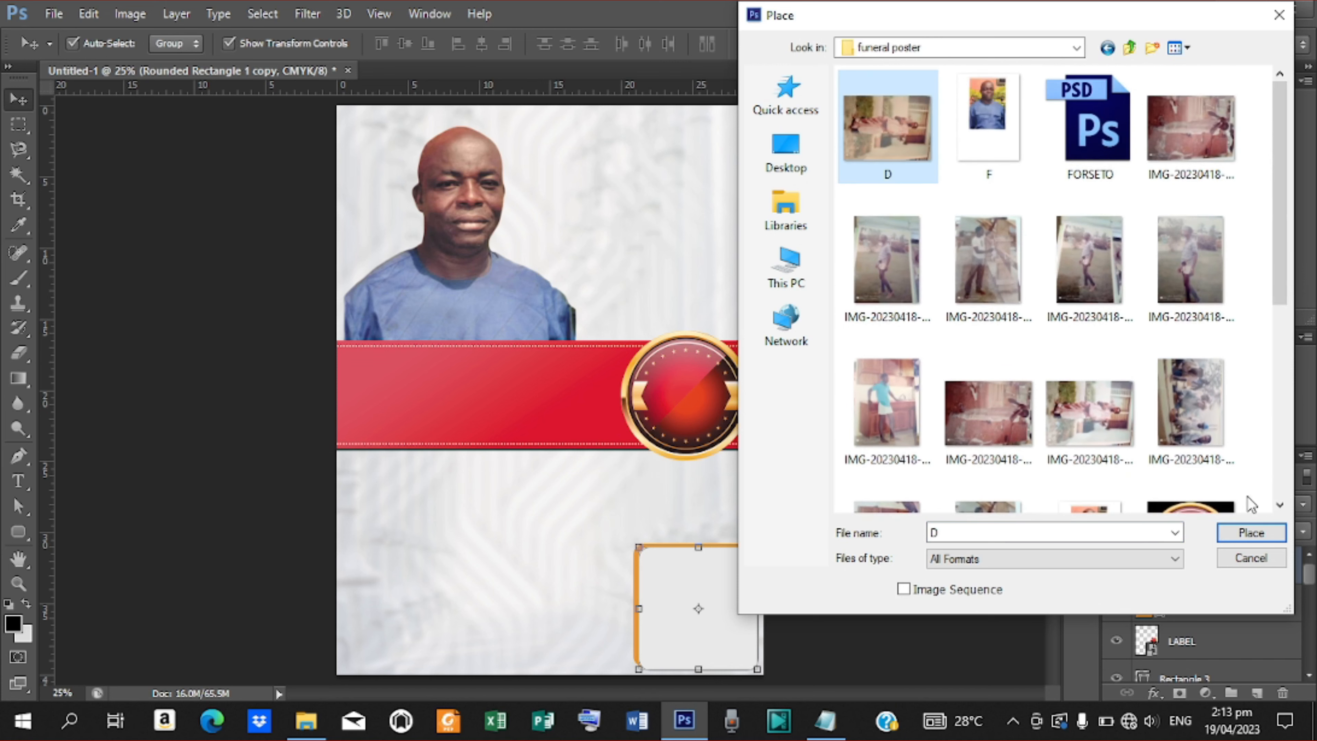
{"action": "left_click", "coordinate": [1251, 534]}
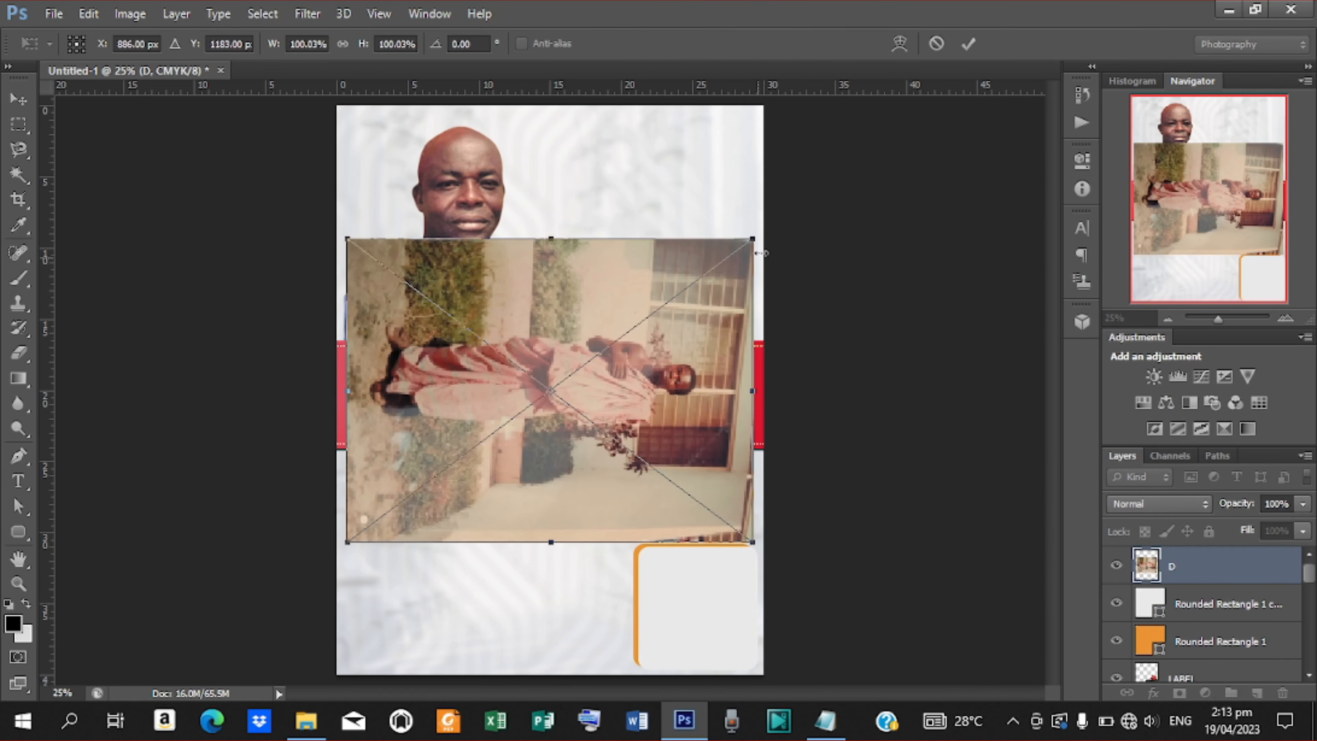
{"action": "left_click", "coordinate": [969, 43]}
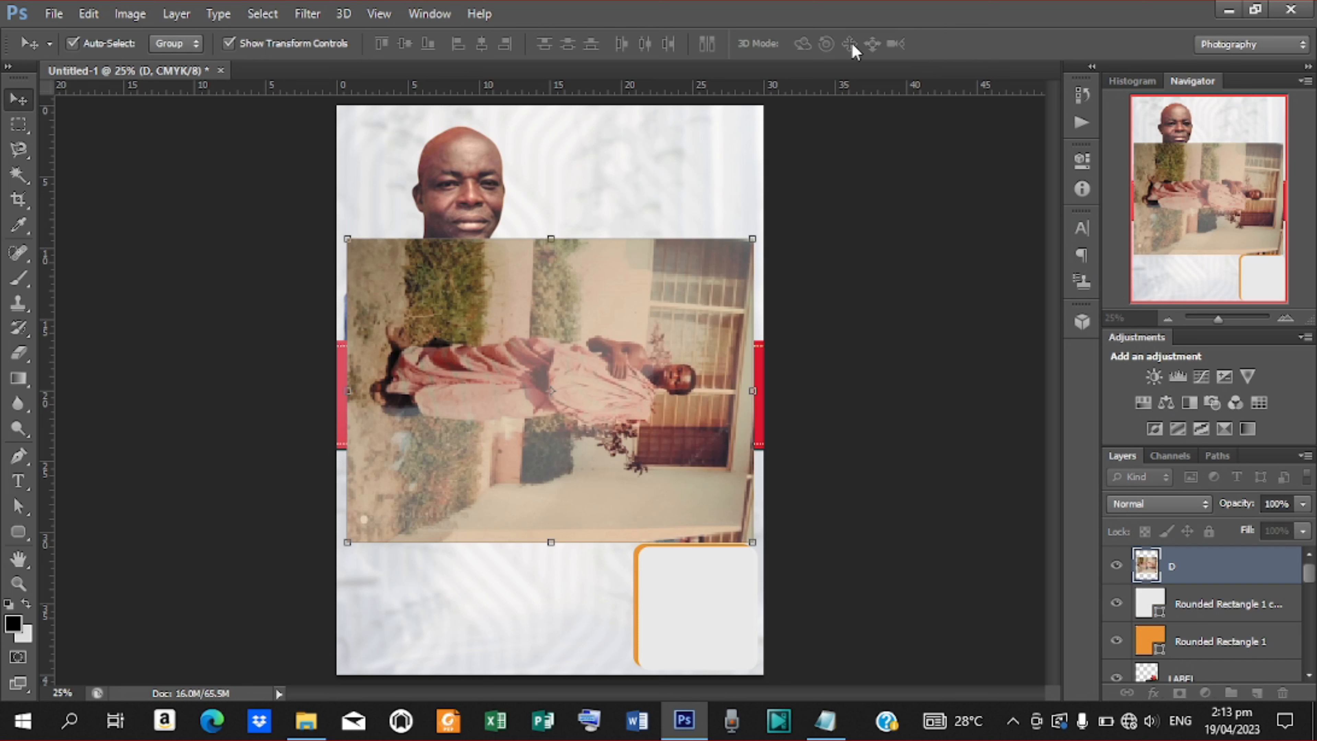
Rotate photo D 90° counter-clockwise and move it toward the poster's lower right.
{"action": "left_click", "coordinate": [101, 14]}
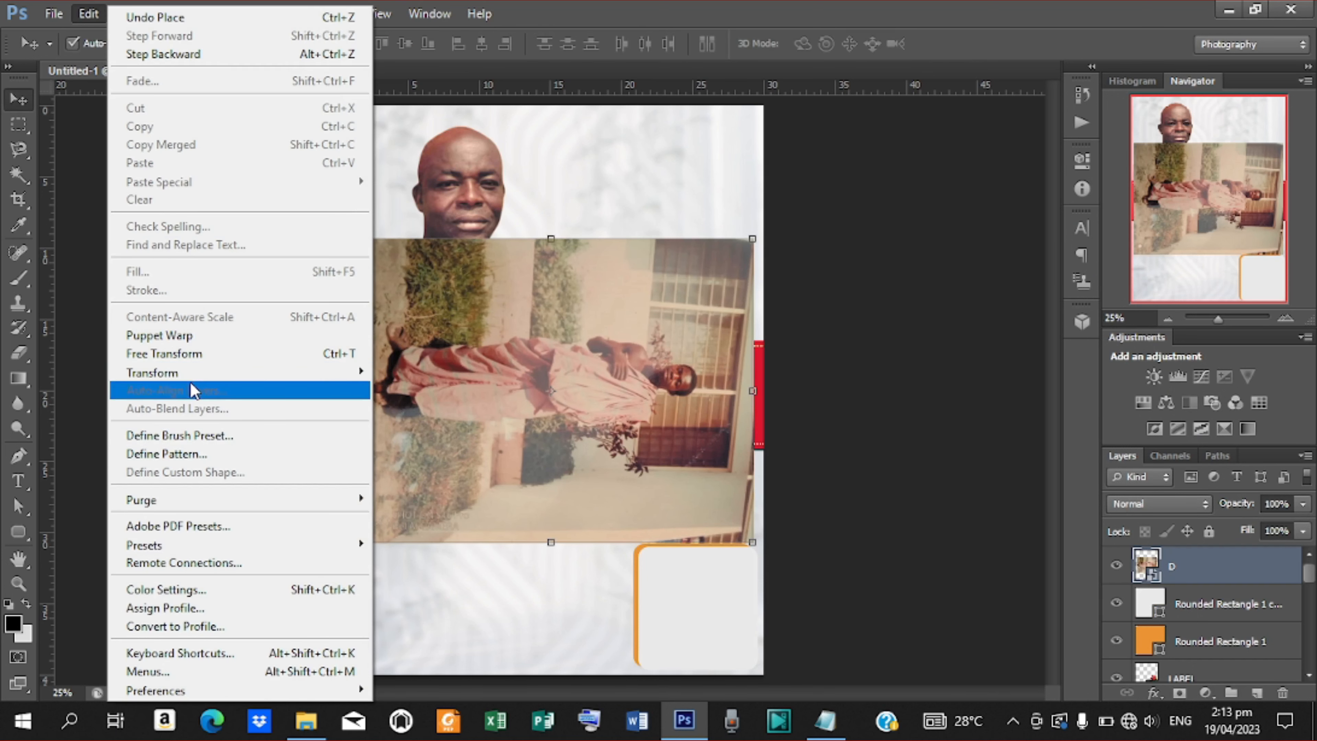
{"action": "mouse_move", "coordinate": [195, 377]}
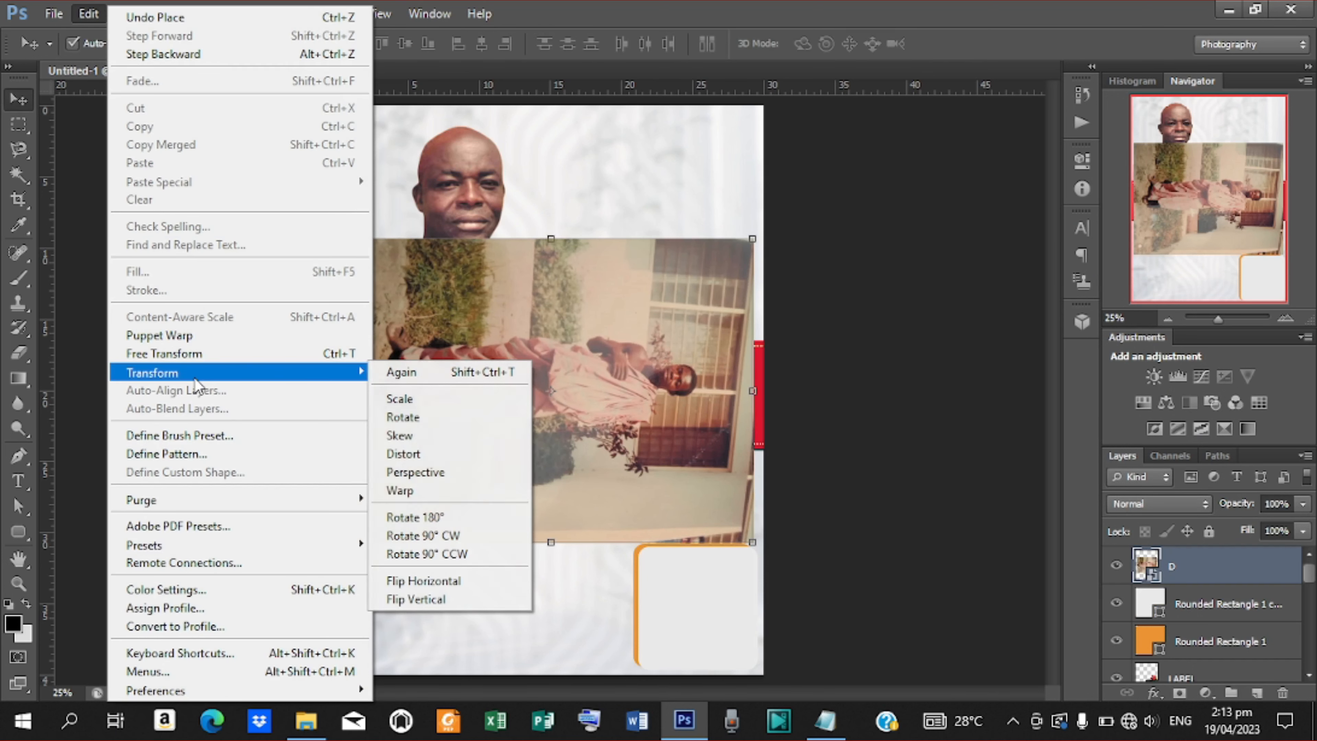
{"action": "left_click", "coordinate": [438, 549]}
{"action": "left_click_drag", "start_coordinate": [601, 408], "coordinate": [697, 593]}
{"action": "left_click_drag", "start_coordinate": [797, 370], "coordinate": [706, 552]}
{"action": "left_click_drag", "start_coordinate": [637, 608], "coordinate": [622, 612]}
{"action": "key", "text": "Escape"}
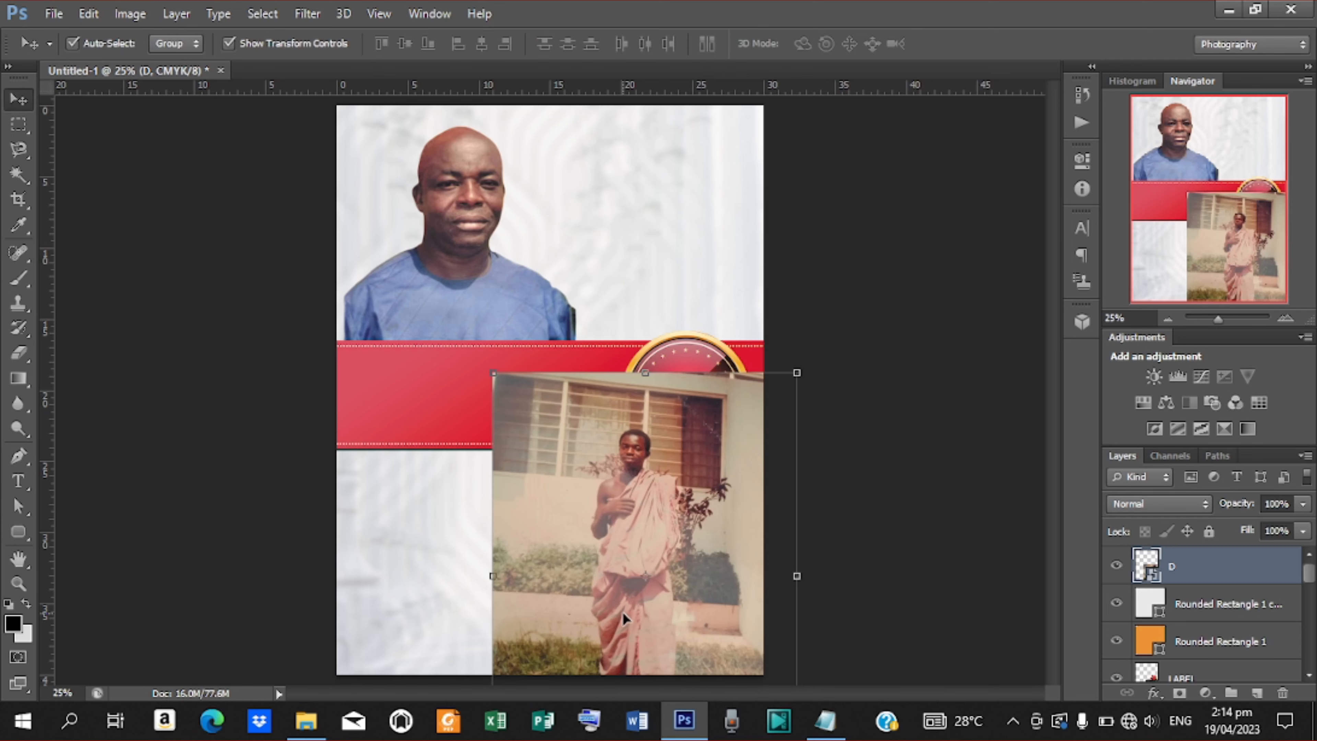
Scale photo D down to about 30% and fit it over the bottom-right rounded frame.
{"action": "key", "text": "ctrl+plus"}
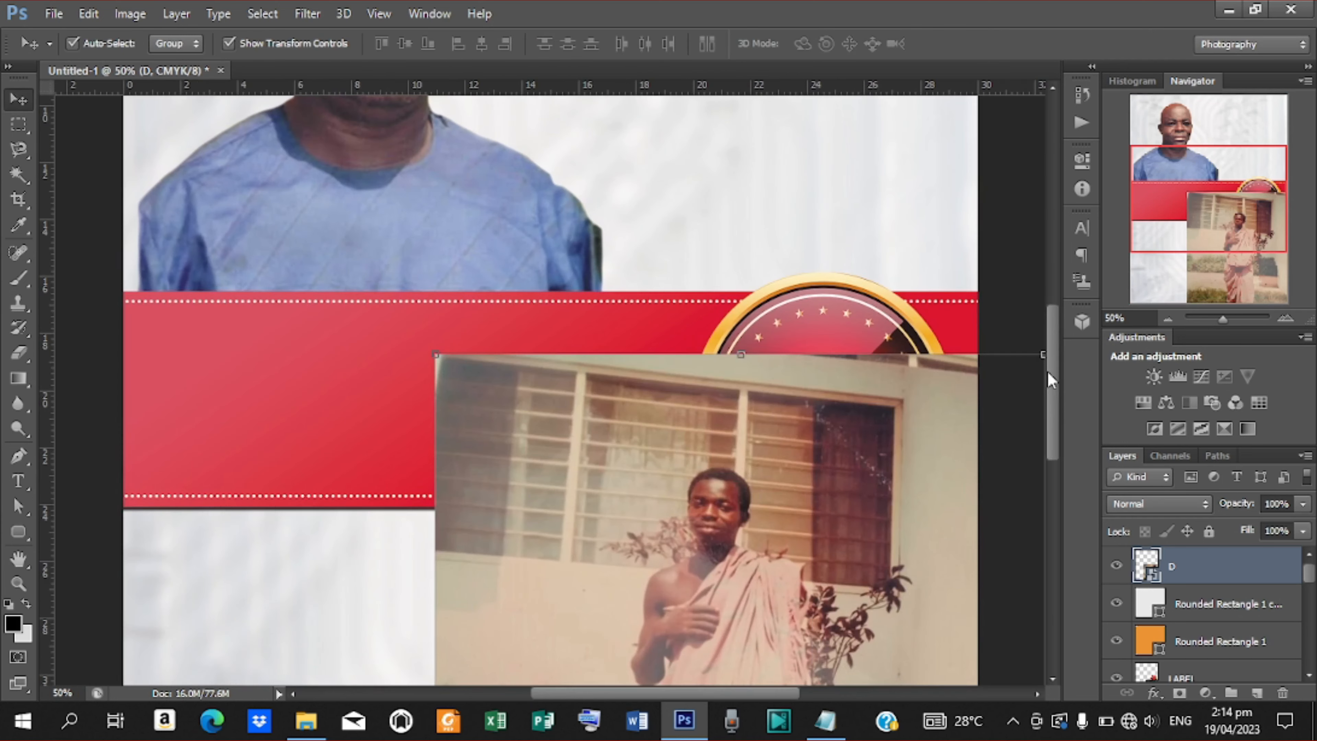
{"action": "scroll", "coordinate": [1054, 371], "scroll_direction": "down", "scroll_amount": 6}
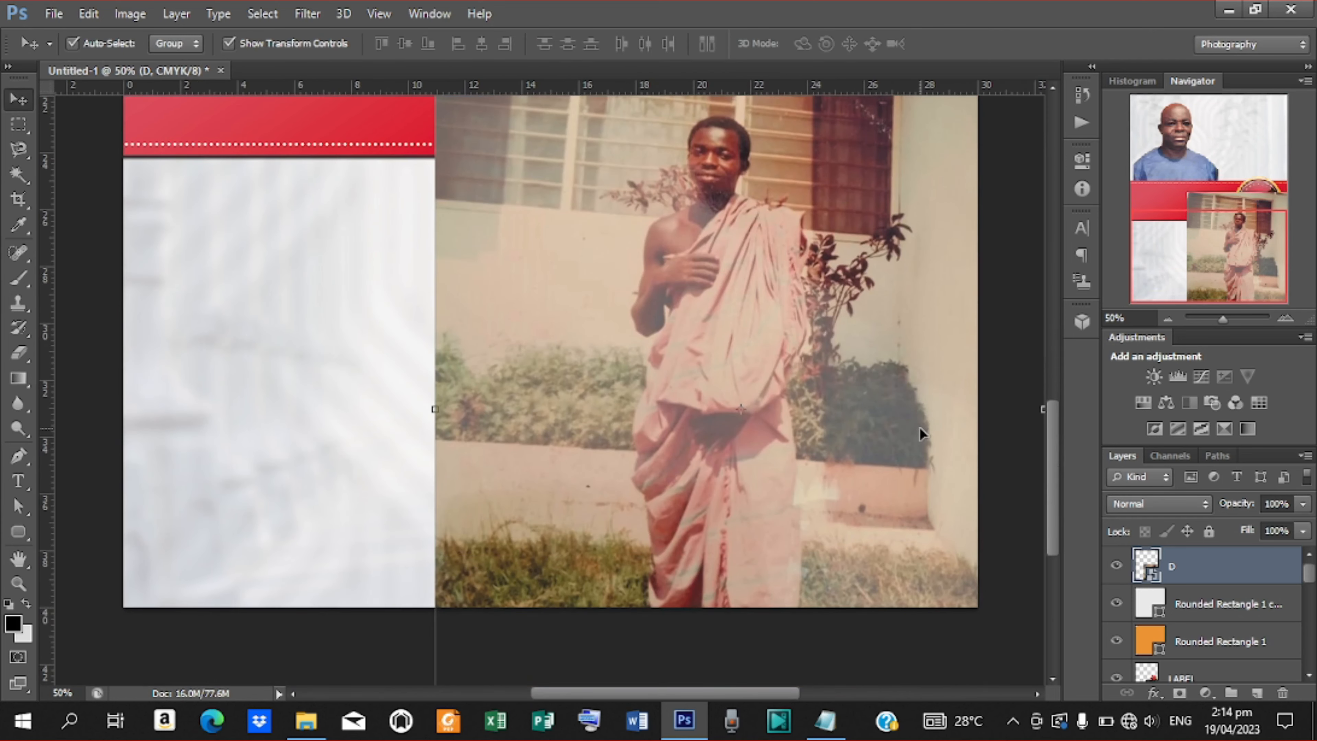
{"action": "key", "text": "ctrl+minus"}
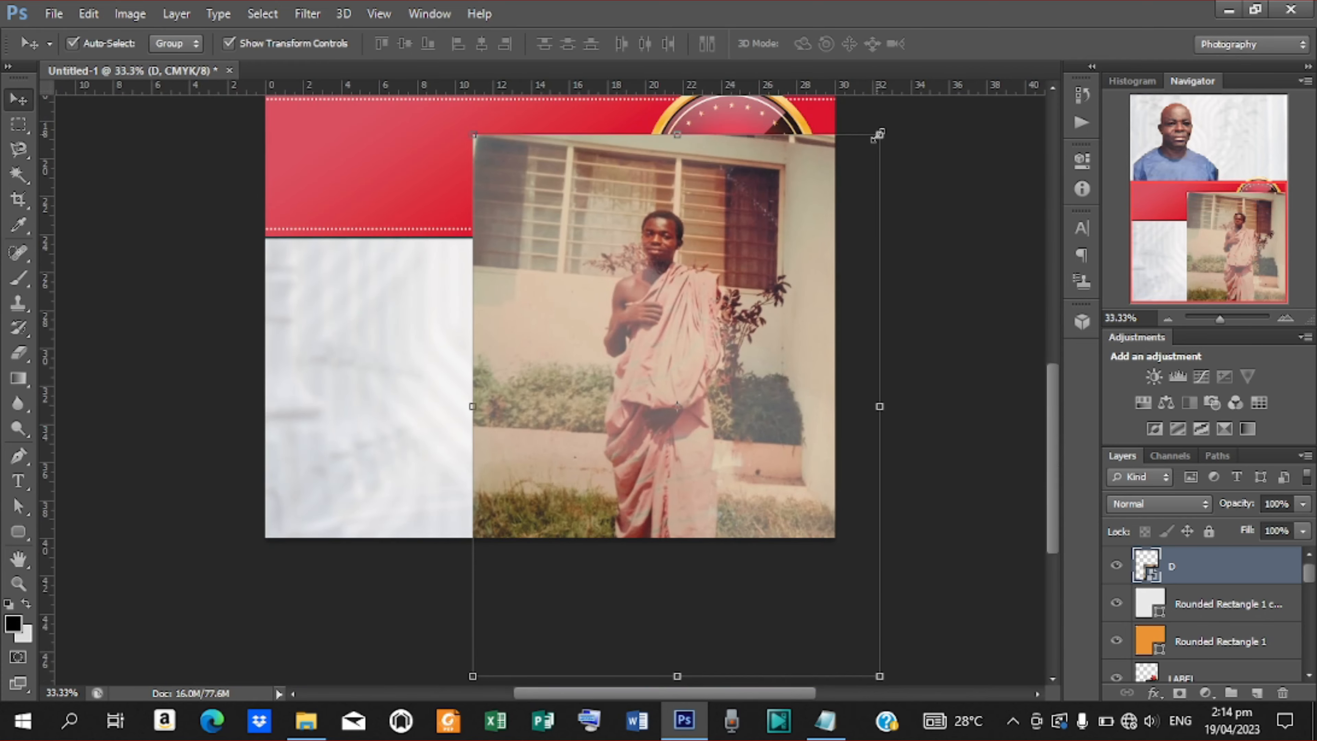
{"action": "left_click_drag", "start_coordinate": [862, 161], "coordinate": [760, 302]}
{"action": "left_click_drag", "start_coordinate": [684, 358], "coordinate": [755, 391]}
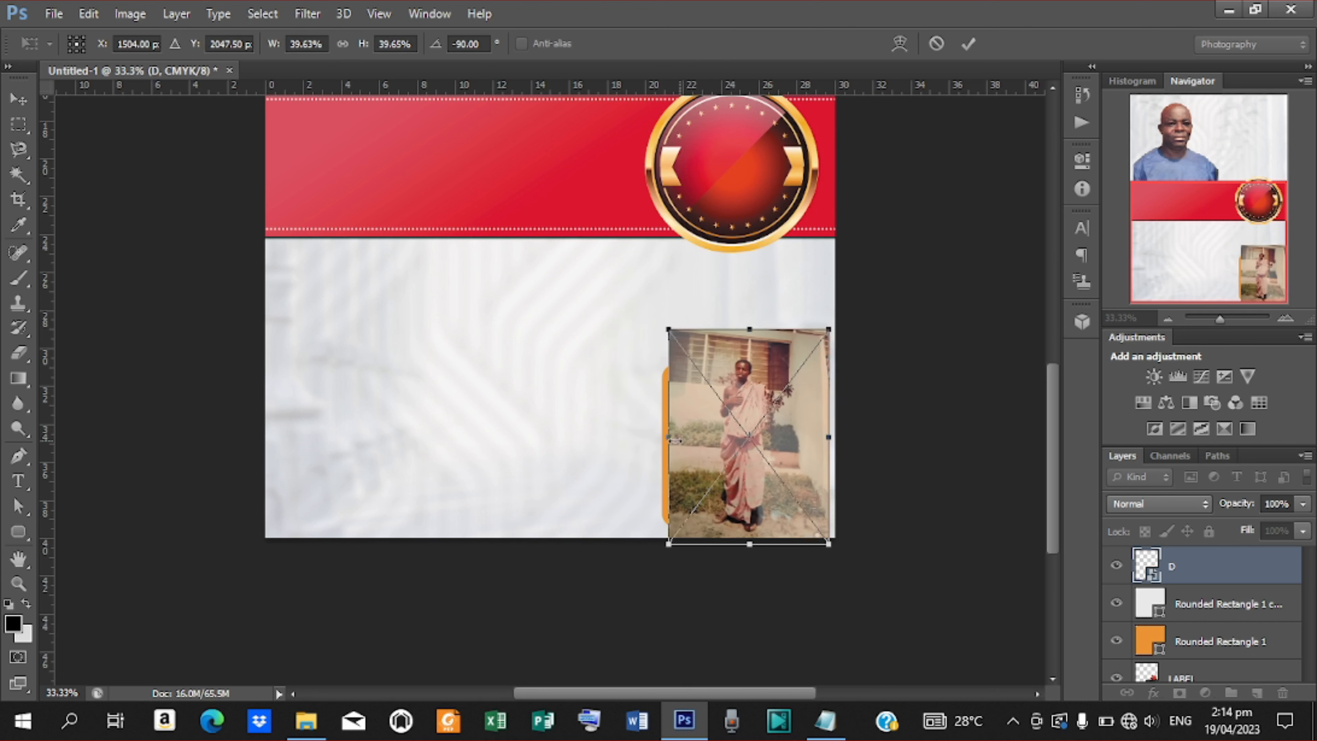
{"action": "left_click_drag", "start_coordinate": [669, 437], "coordinate": [662, 437]}
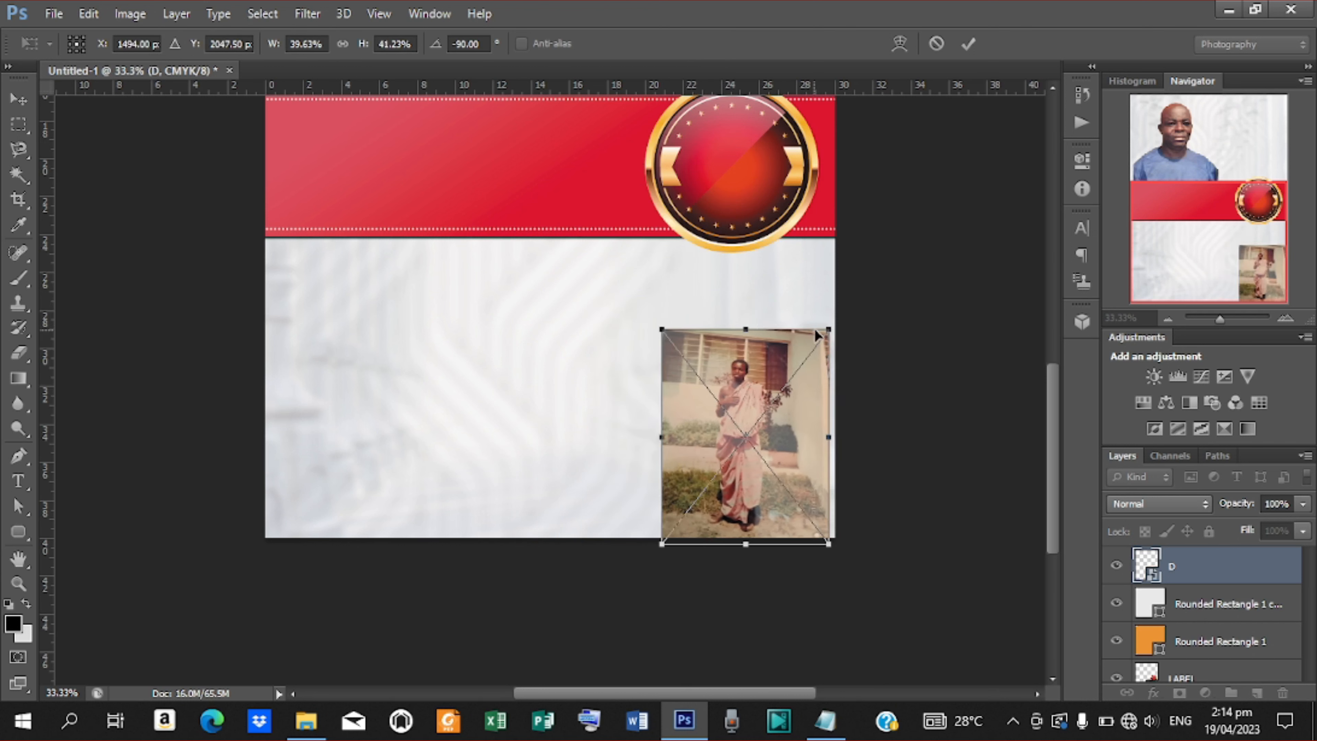
{"action": "left_click_drag", "start_coordinate": [828, 328], "coordinate": [760, 396]}
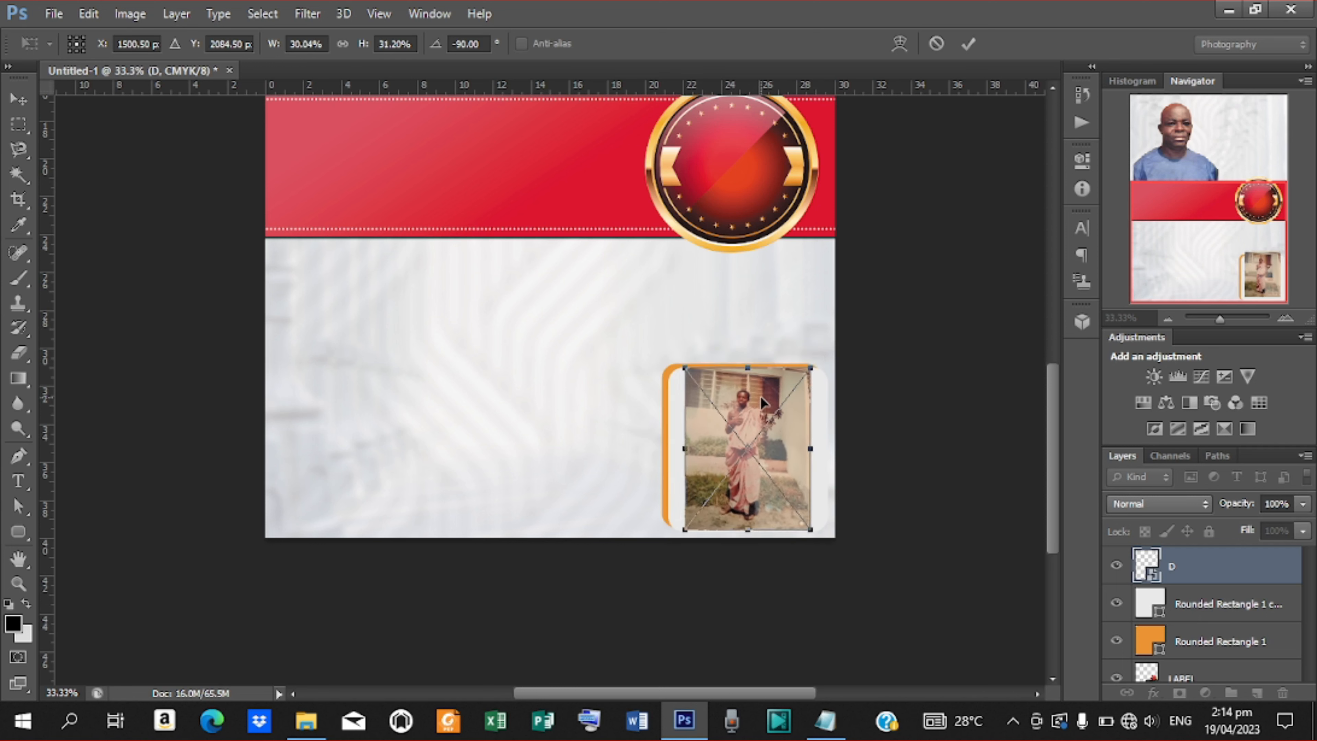
{"action": "left_click_drag", "start_coordinate": [687, 450], "coordinate": [661, 449]}
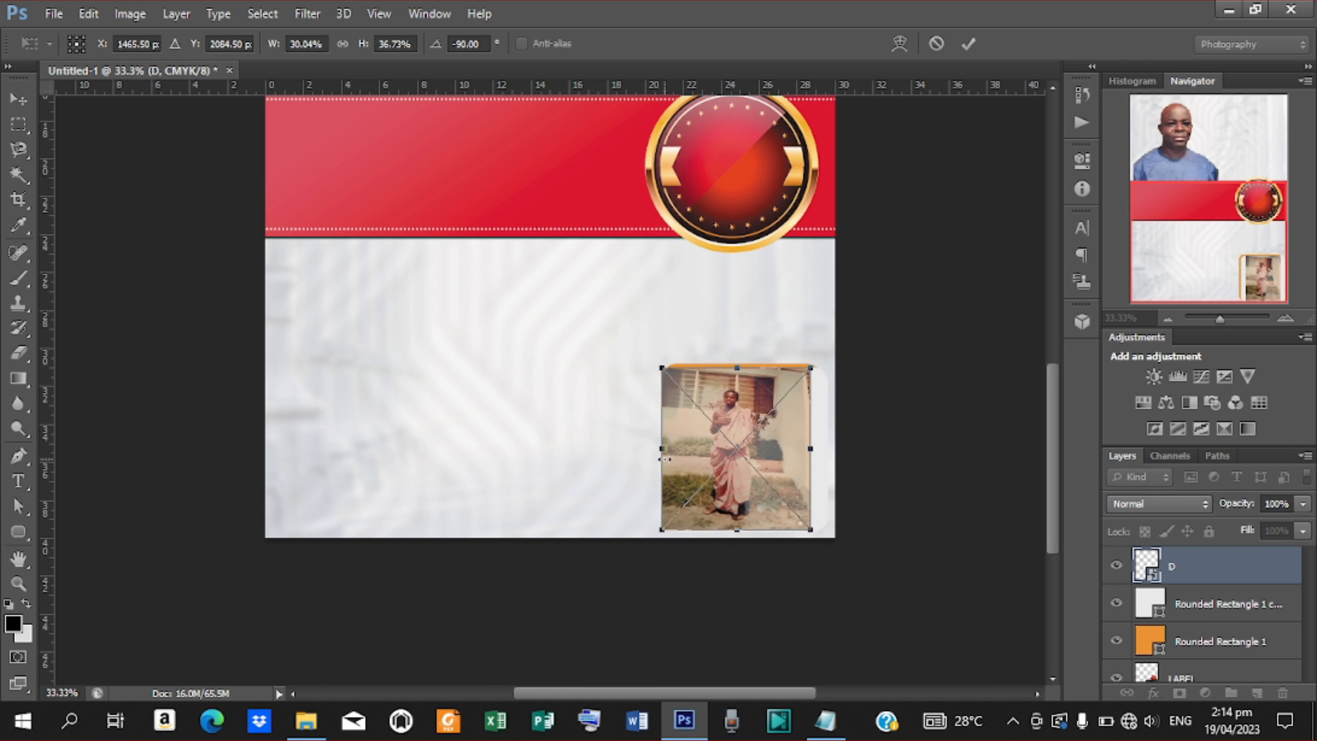
{"action": "left_click_drag", "start_coordinate": [739, 369], "coordinate": [739, 362]}
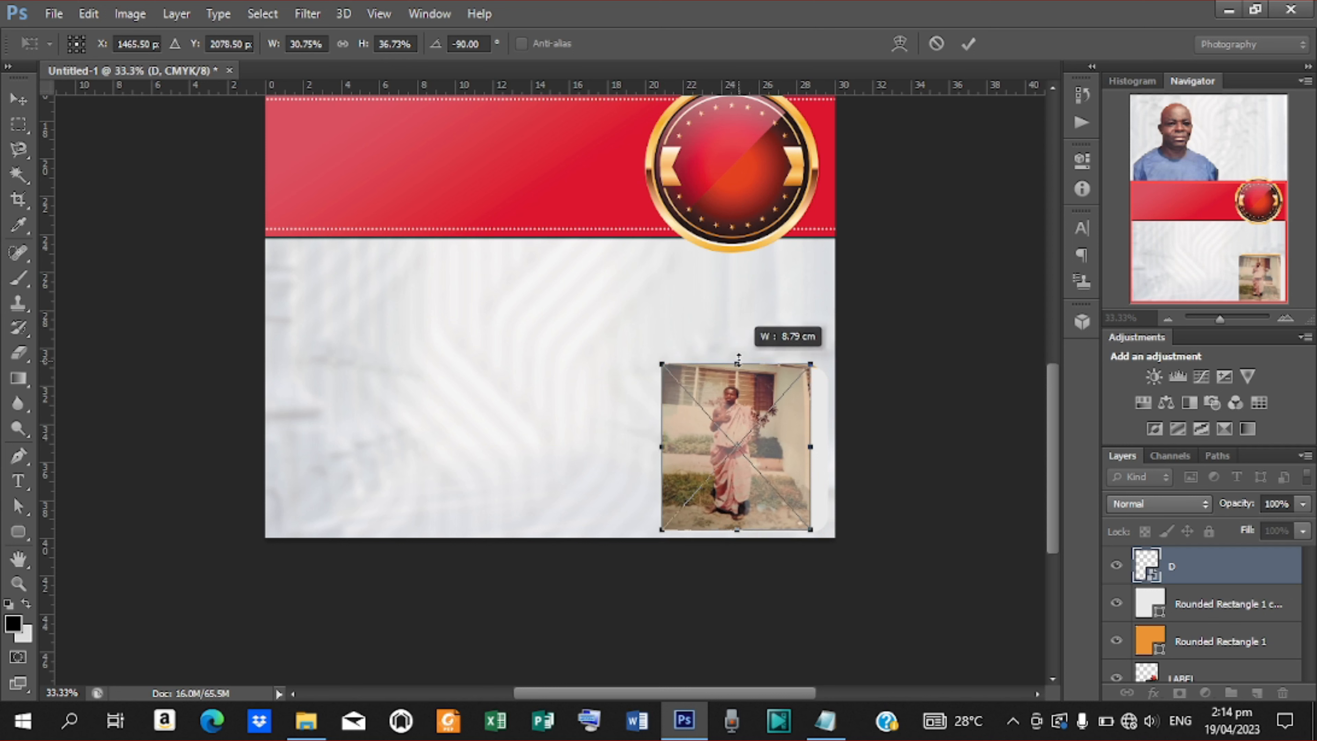
{"action": "left_click_drag", "start_coordinate": [811, 448], "coordinate": [828, 448]}
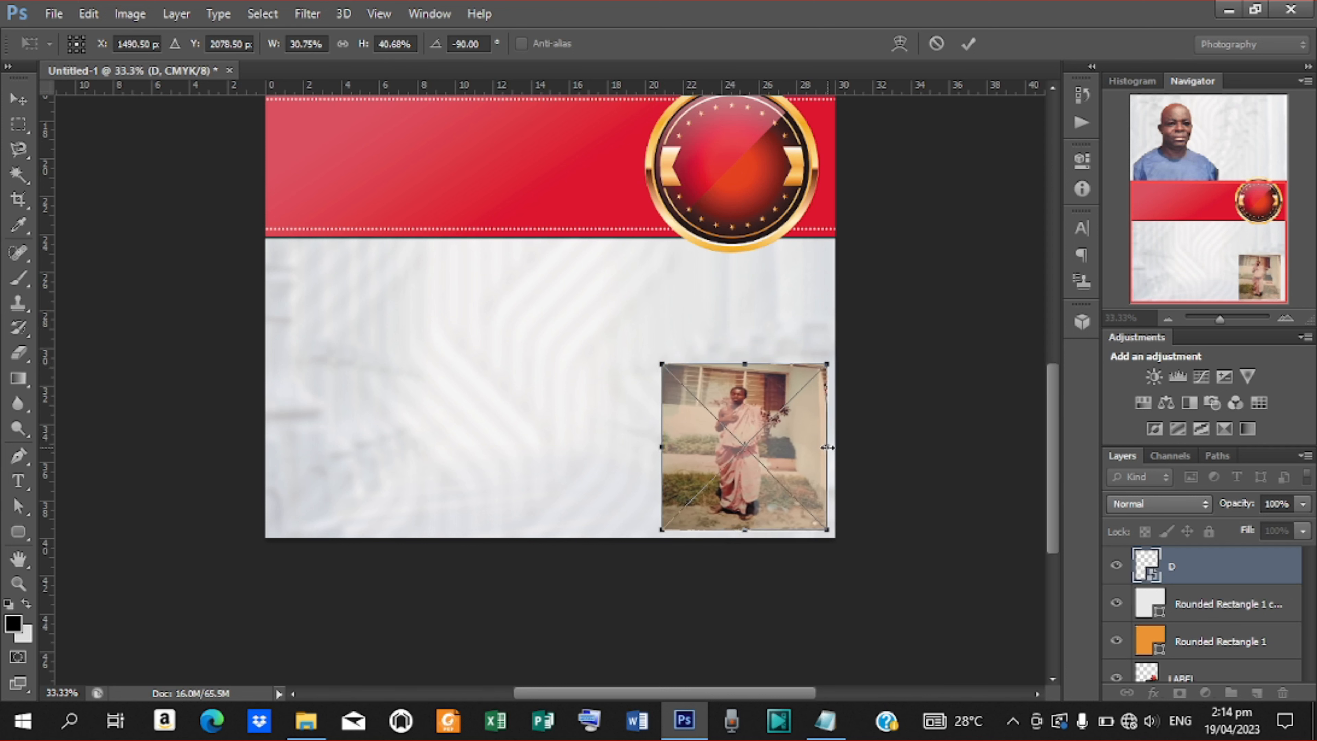
{"action": "key", "text": "Right"}
{"action": "key", "text": "Right"}
{"action": "key", "text": "Right"}
{"action": "key", "text": "Right"}
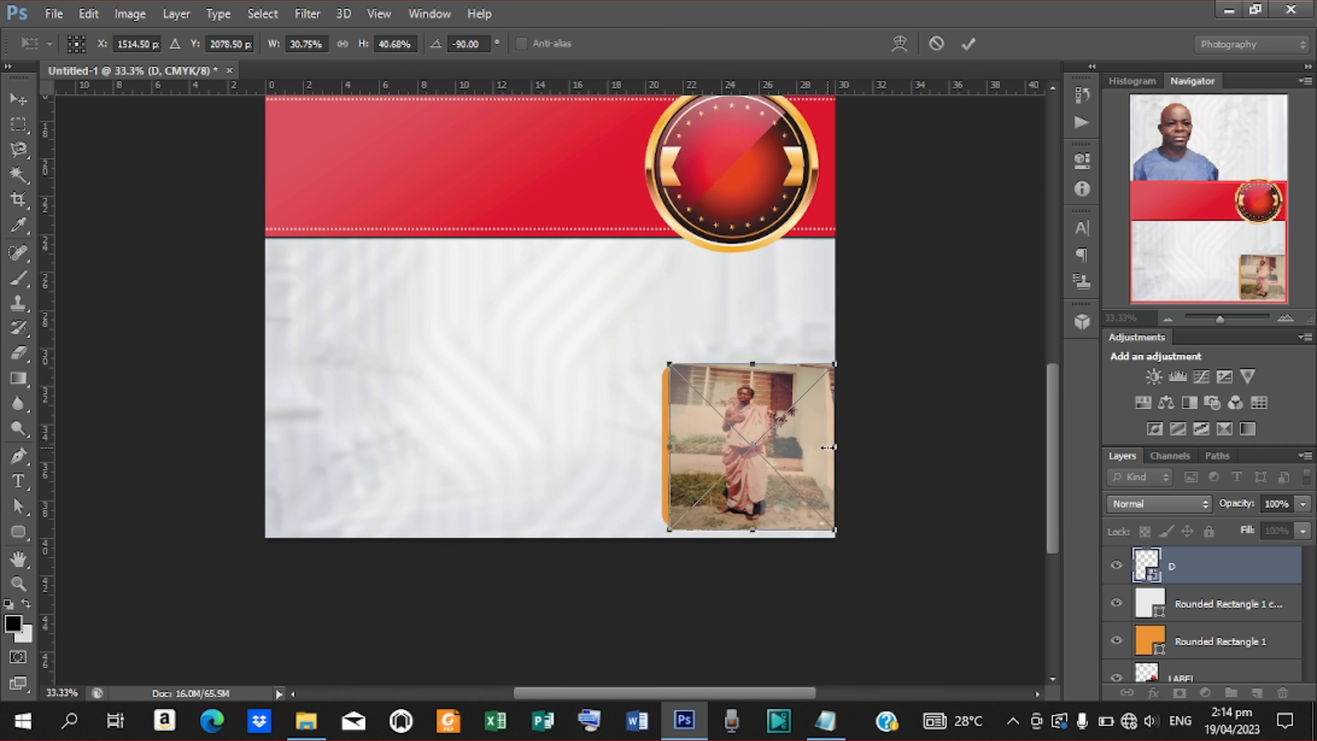
{"action": "left_click", "coordinate": [968, 44]}
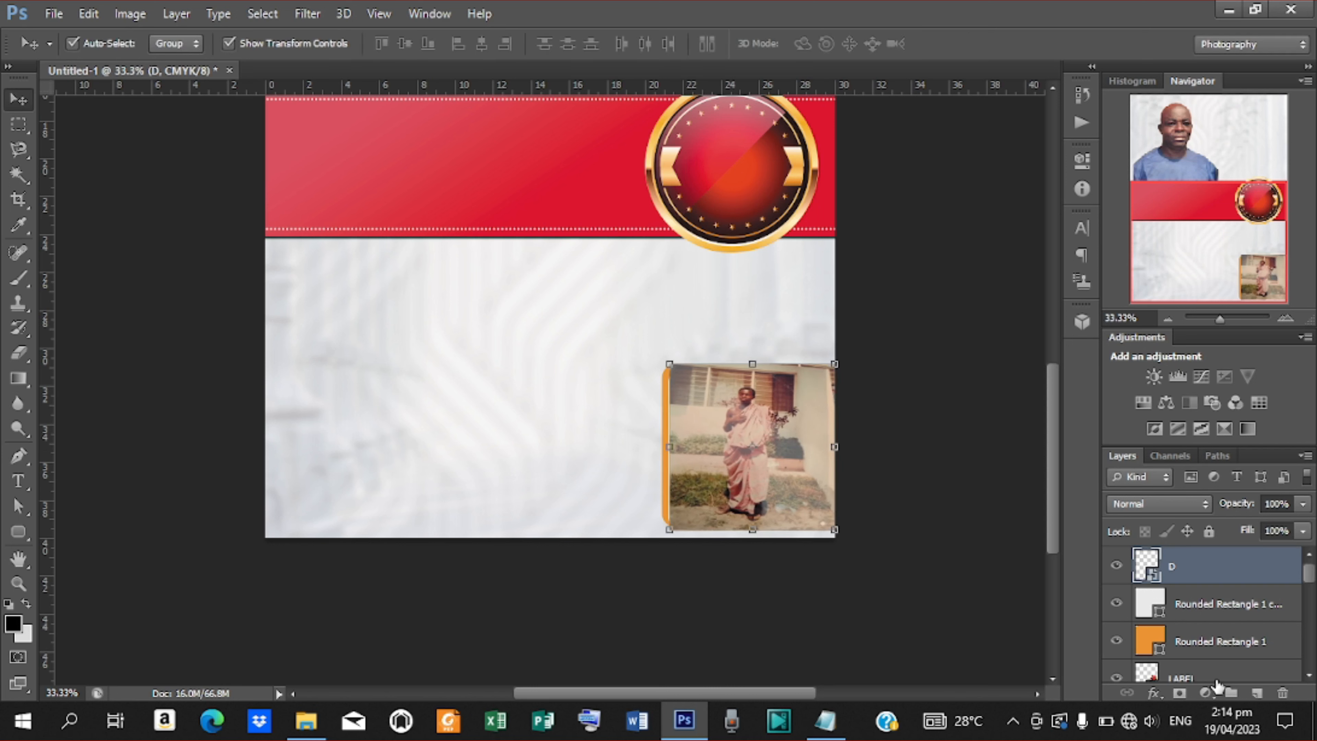
Add a Curves adjustment clipped to photo D, raising the curve (41→57) to brighten it.
{"action": "left_click", "coordinate": [1205, 694]}
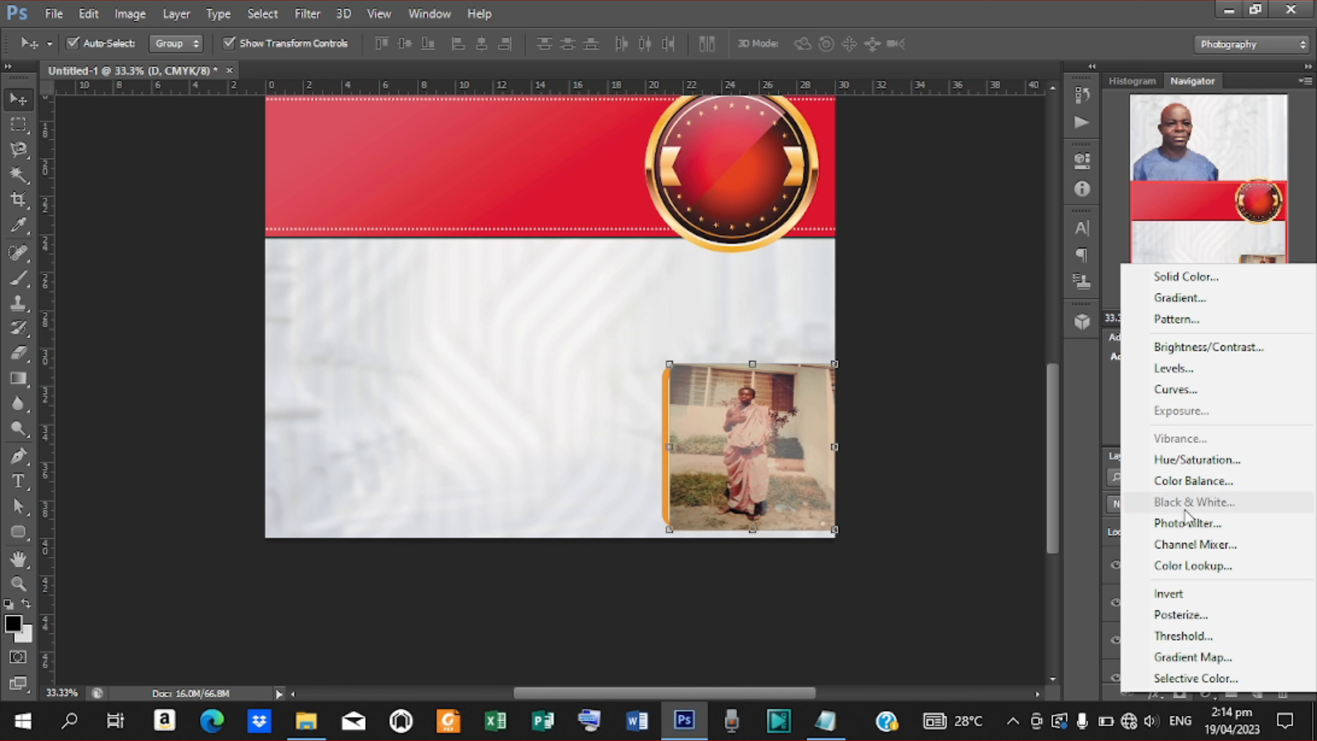
{"action": "left_click", "coordinate": [1184, 390]}
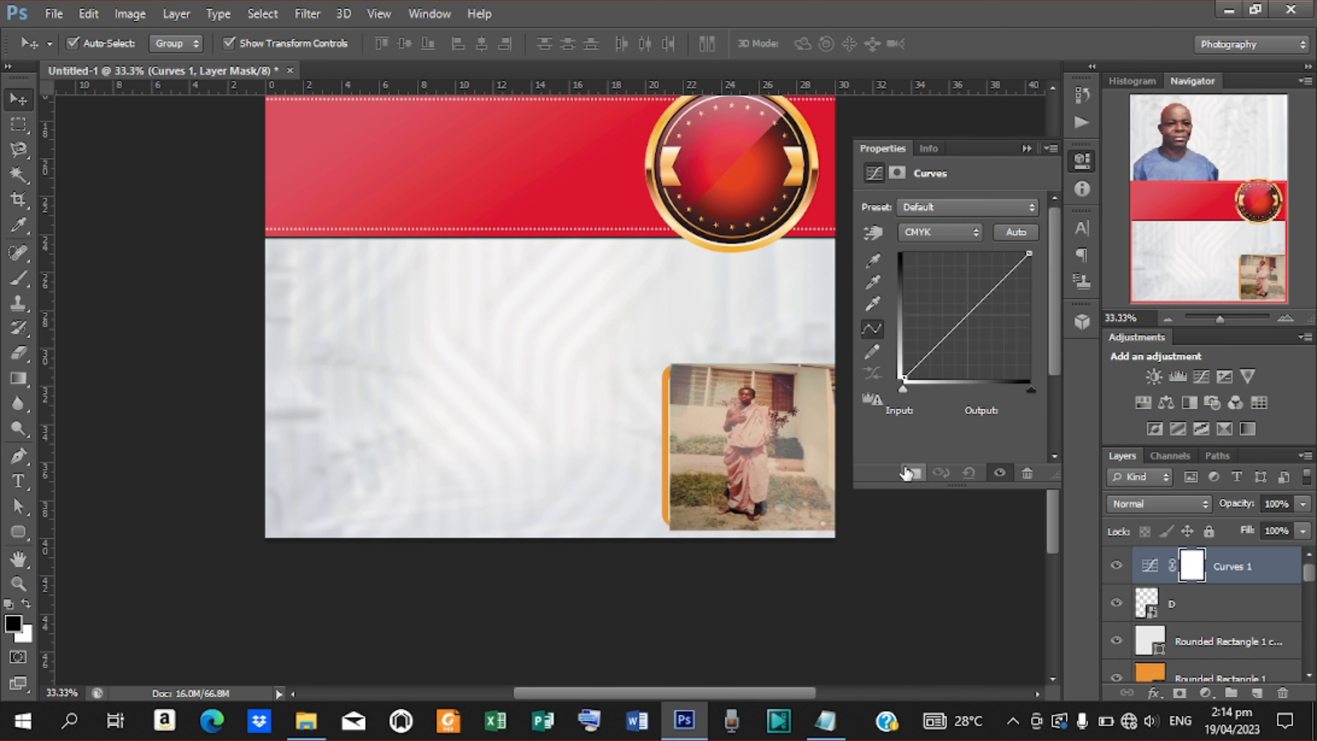
{"action": "left_click", "coordinate": [913, 473]}
{"action": "left_click_drag", "start_coordinate": [951, 310], "coordinate": [955, 311]}
{"action": "left_click", "coordinate": [1026, 148]}
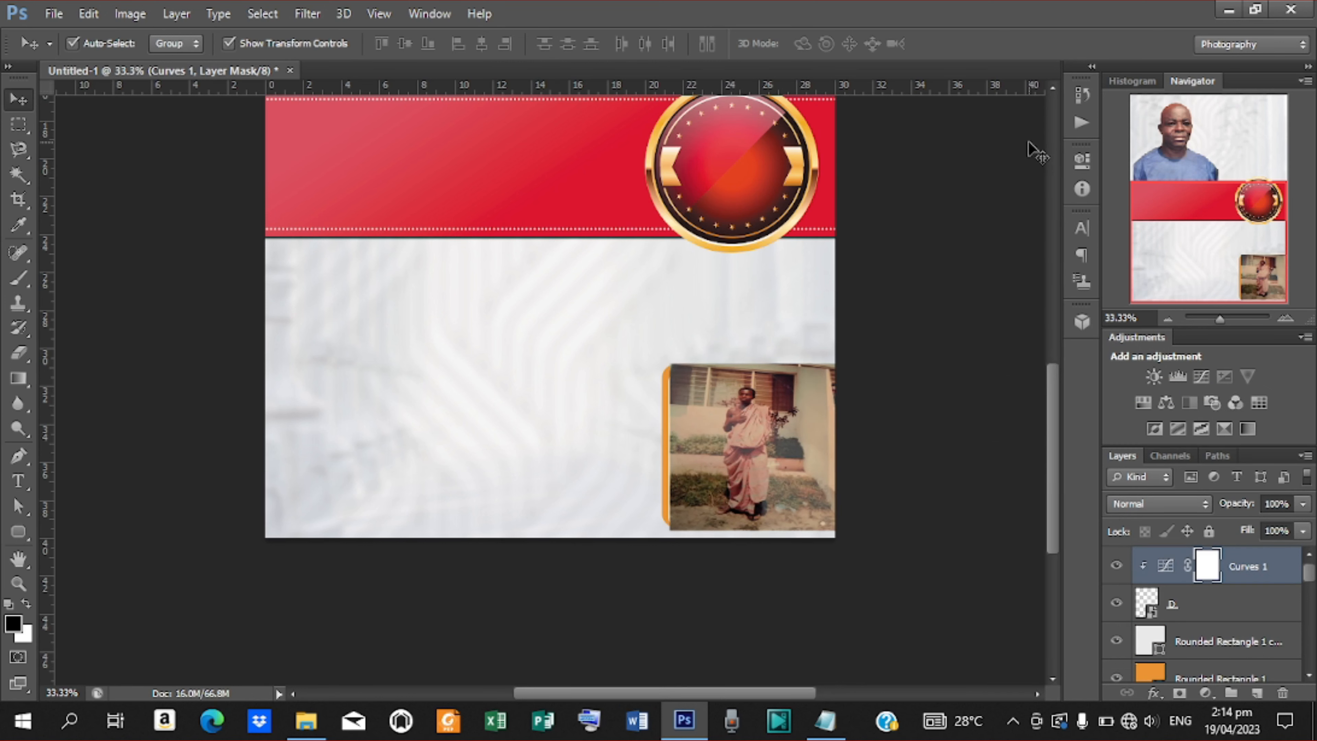
Clip photo D into the rounded grey rectangle so its corners are rounded.
{"action": "left_click", "coordinate": [1177, 613]}
{"action": "right_click", "coordinate": [1177, 613]}
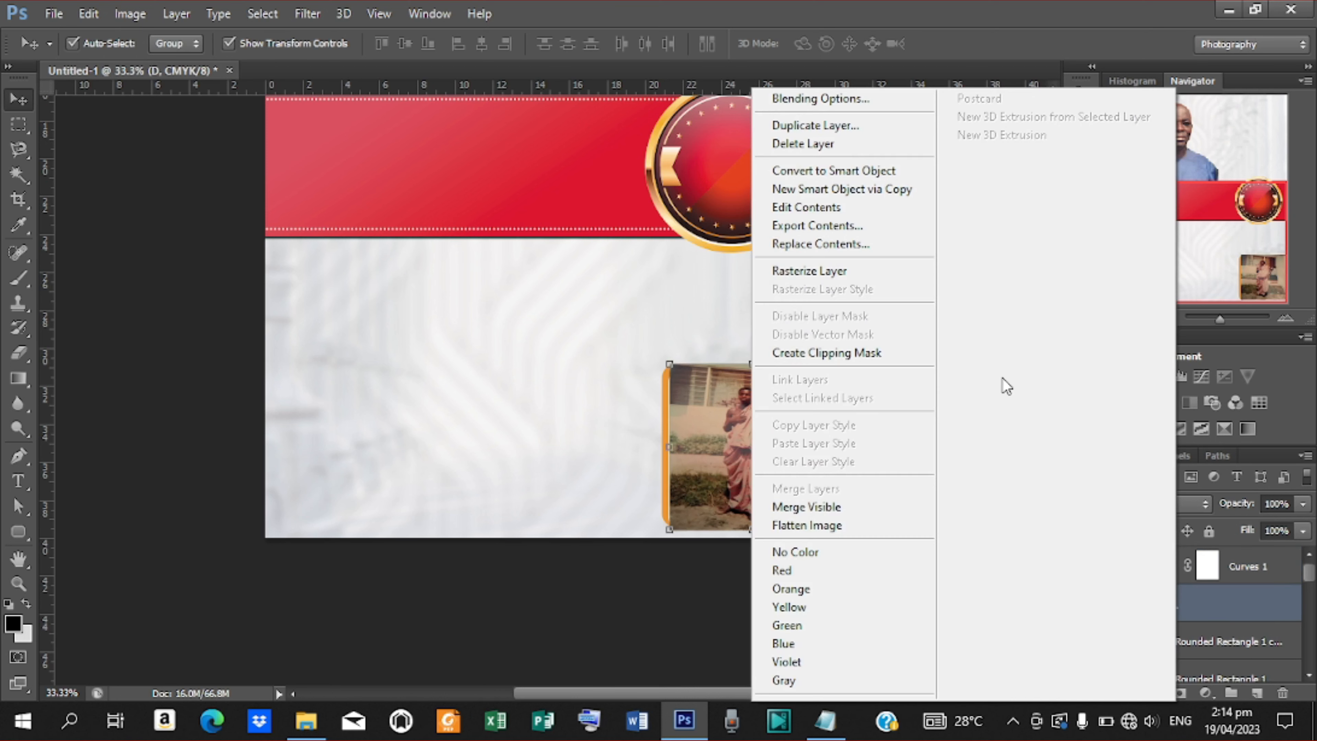
{"action": "left_click", "coordinate": [887, 356]}
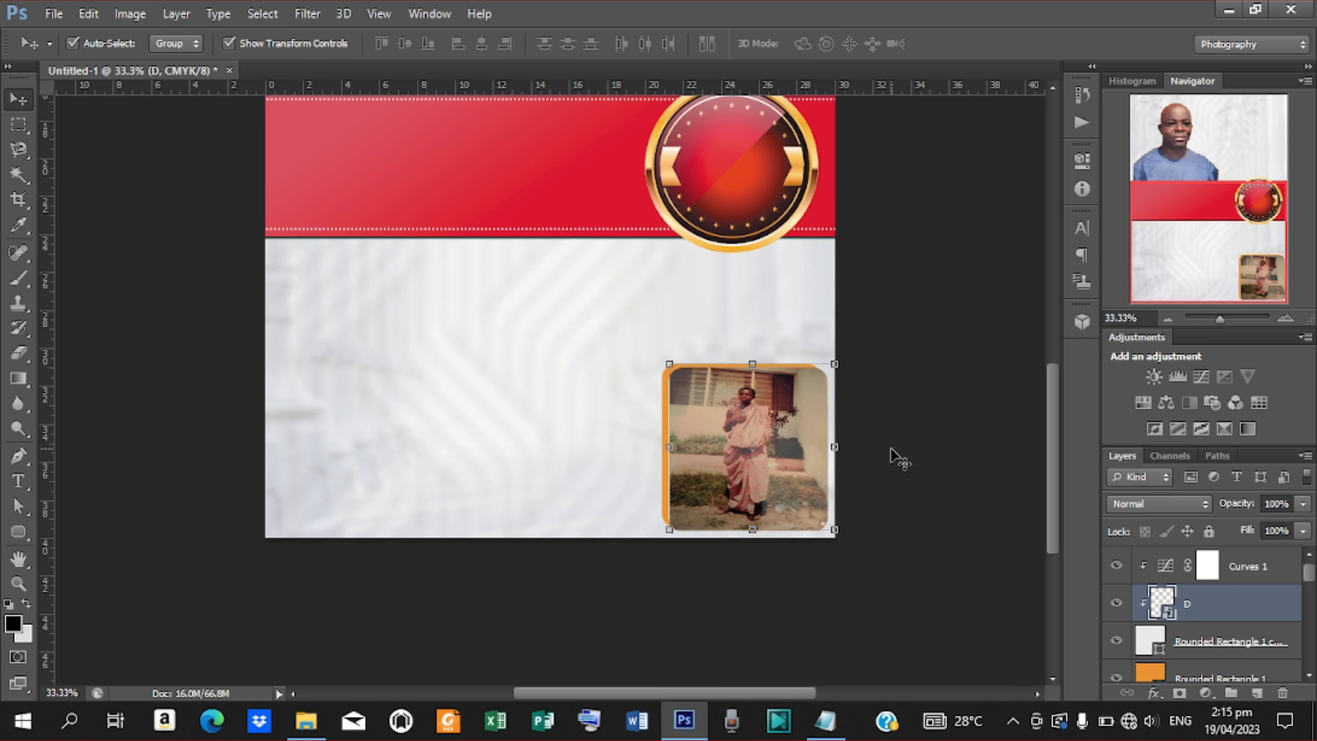
{"action": "key", "text": "ctrl+minus"}
{"action": "key", "text": "ctrl+minus"}
{"action": "key", "text": "ctrl+plus"}
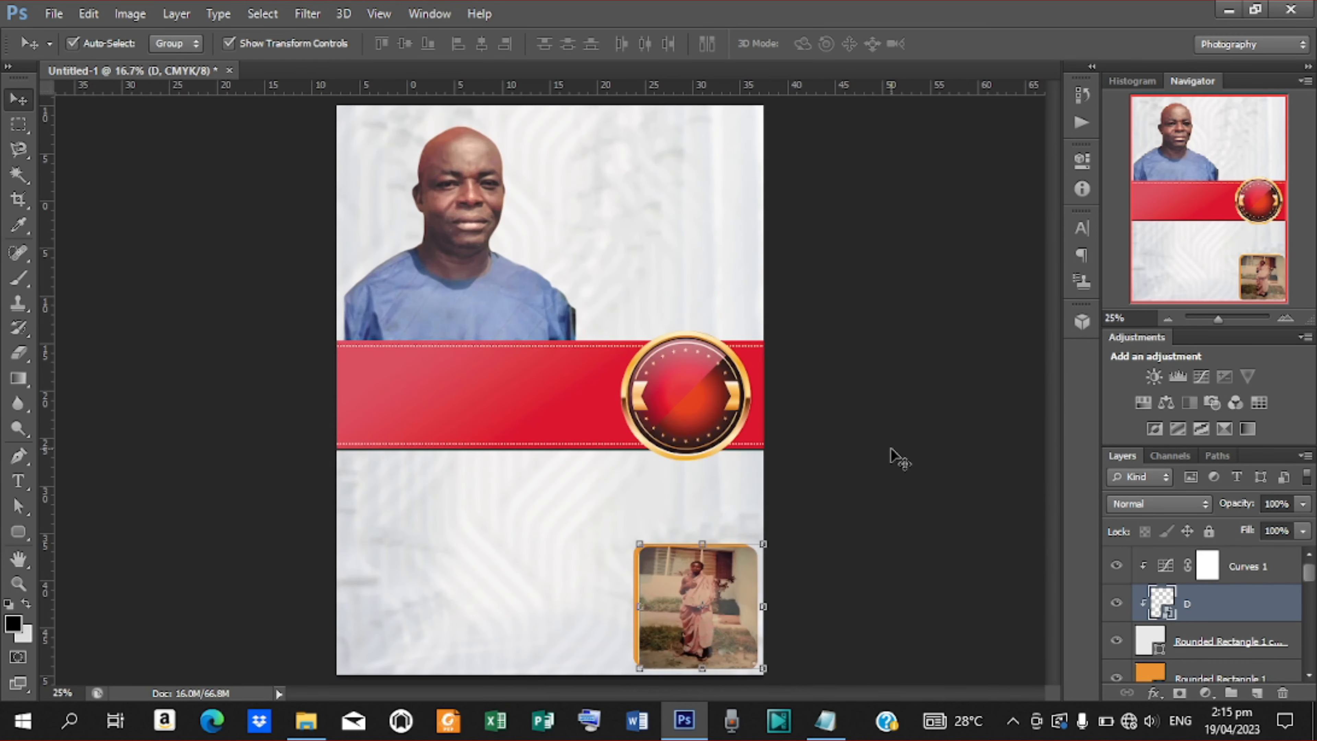
{"action": "left_click", "coordinate": [811, 394]}
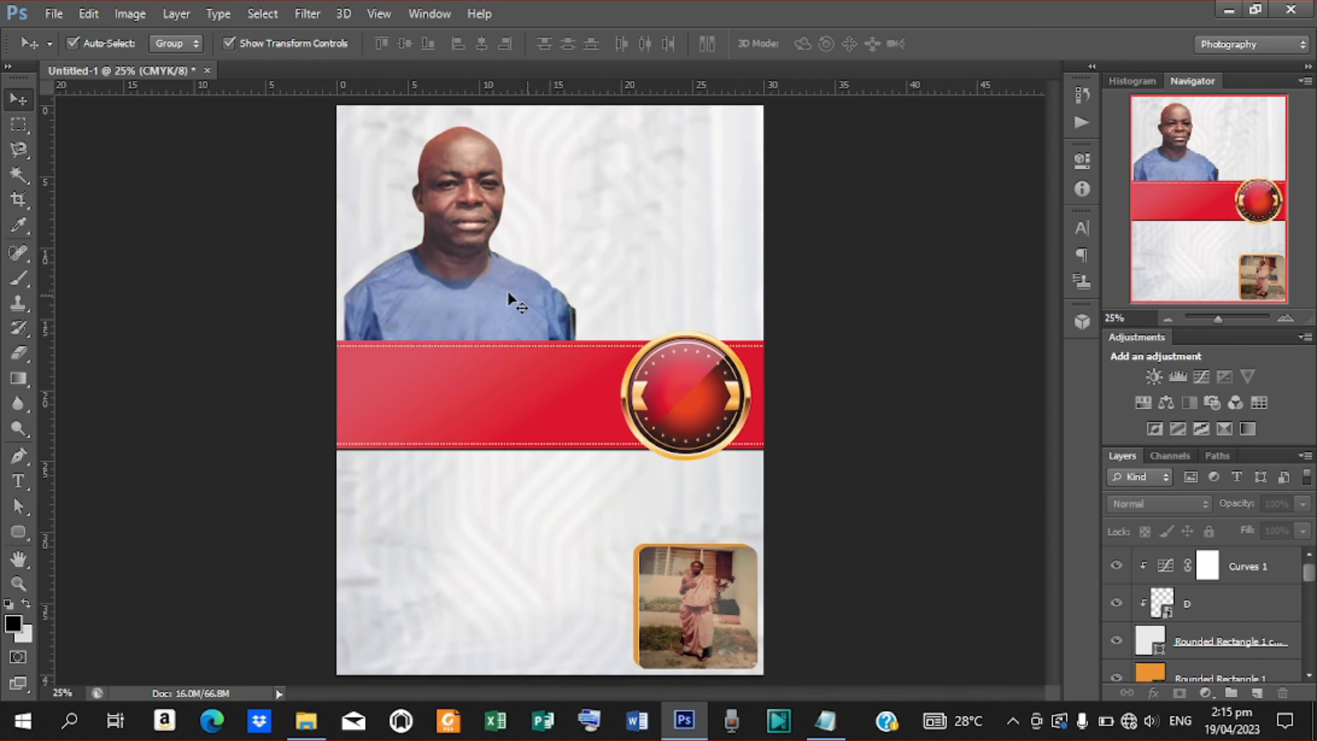
Set the text font to Gill Sans Ultra Bold with white as the colour.
{"action": "left_click", "coordinate": [24, 484]}
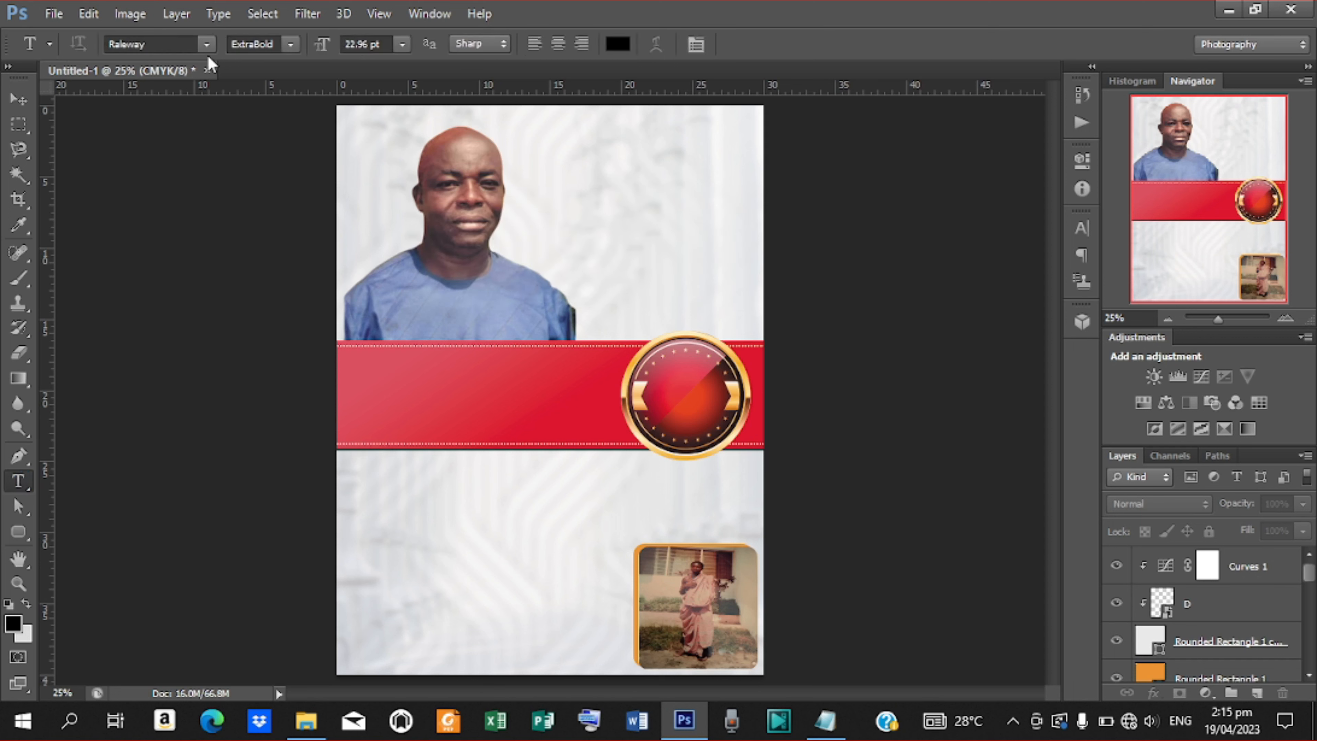
{"action": "left_click", "coordinate": [207, 46]}
{"action": "scroll", "coordinate": [189, 388], "scroll_direction": "up", "scroll_amount": 15}
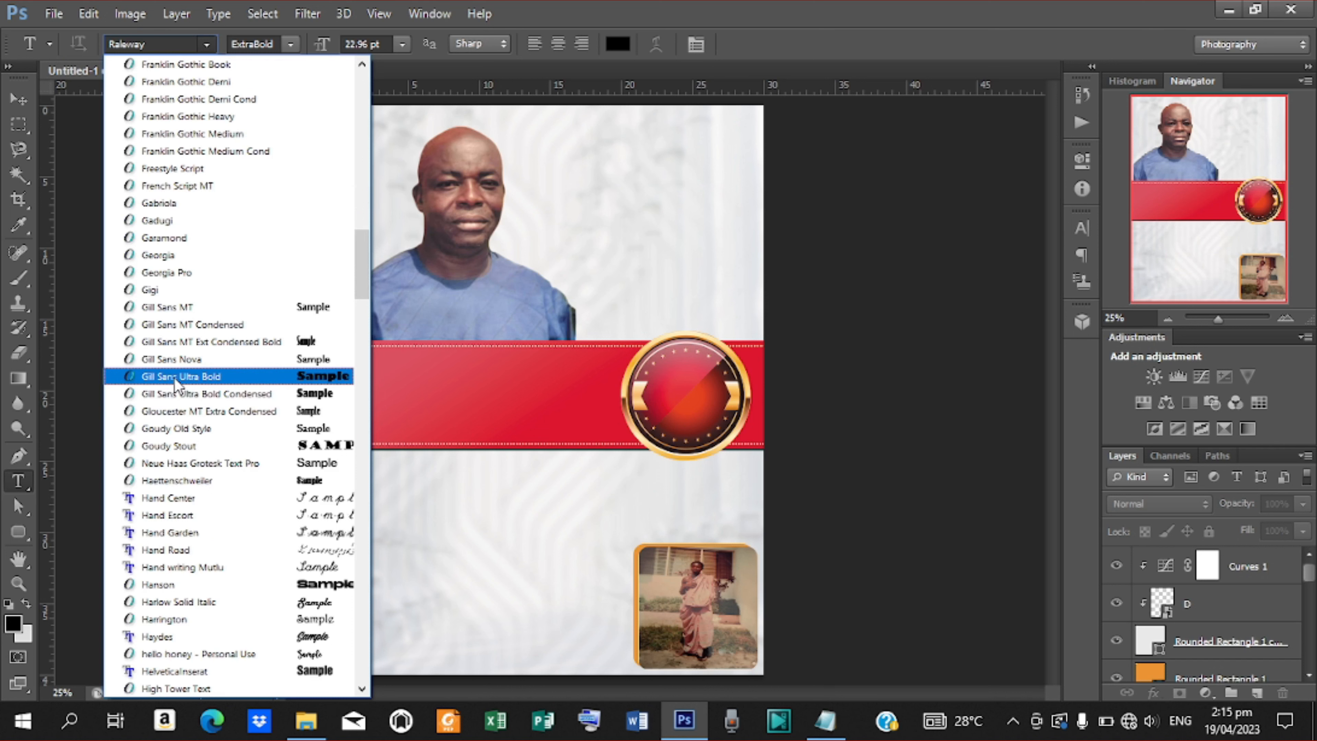
{"action": "left_click", "coordinate": [199, 376]}
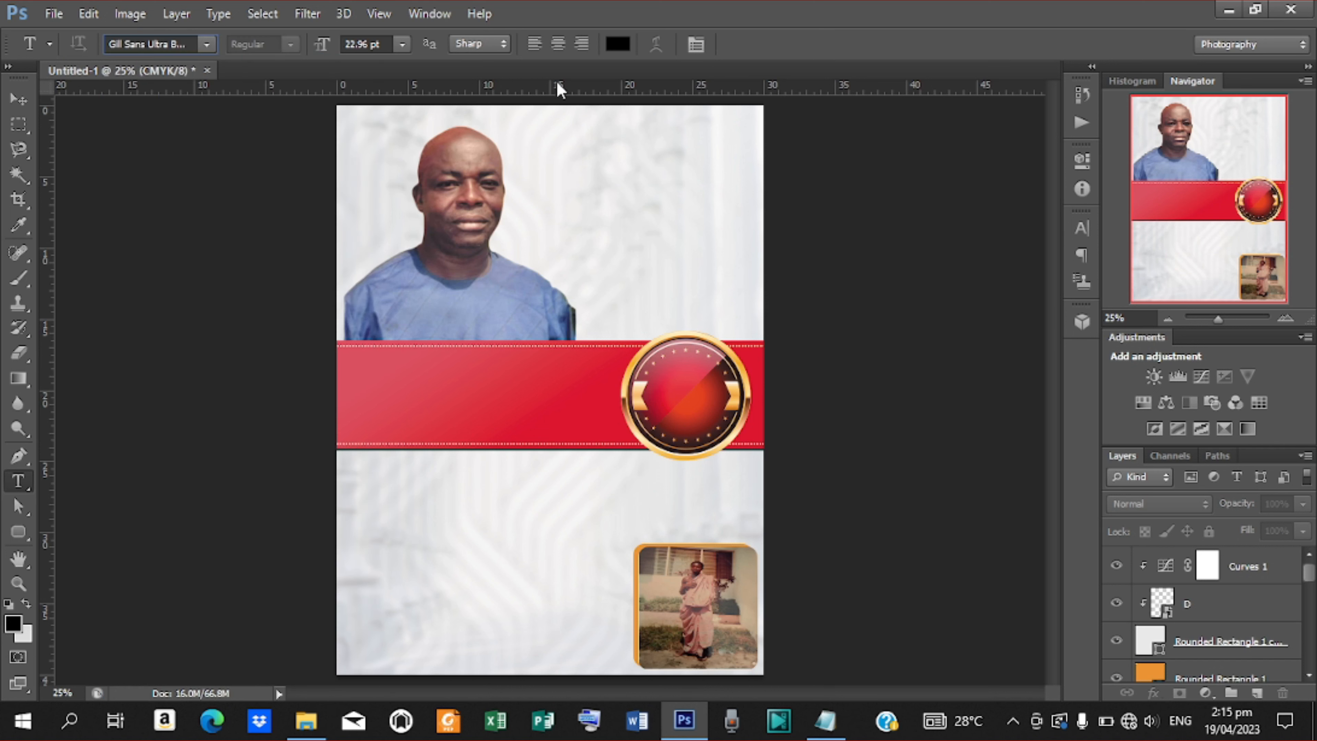
{"action": "left_click", "coordinate": [613, 46]}
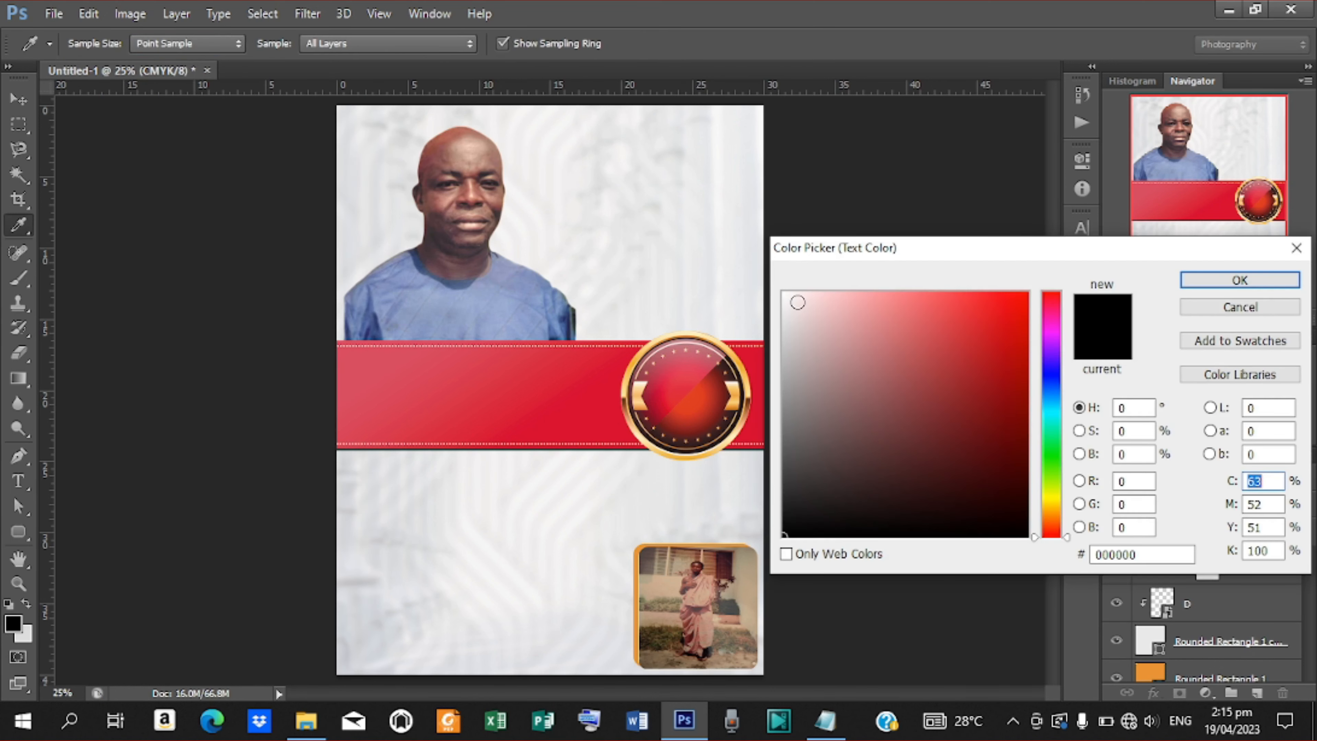
{"action": "left_click", "coordinate": [785, 293]}
{"action": "left_click", "coordinate": [1264, 288]}
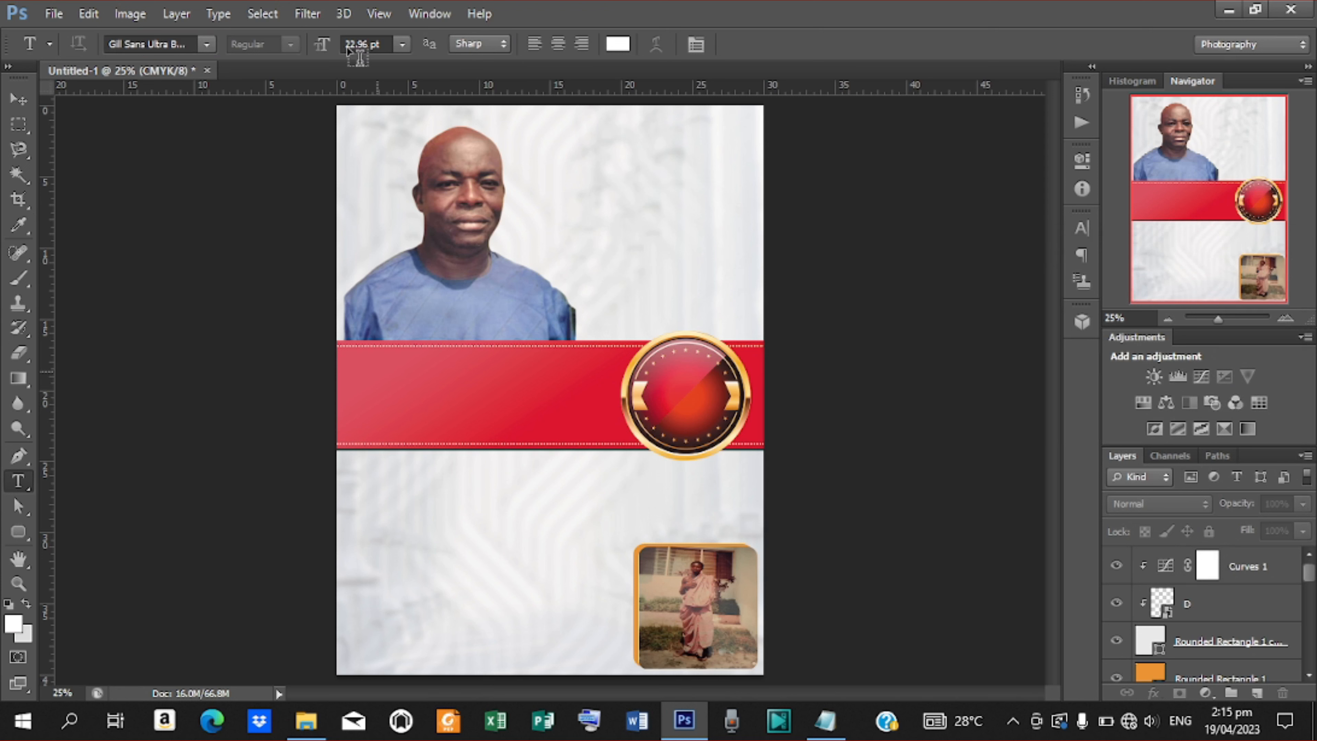
Paste the first name from the notes onto the banner, enlarge it, and position it.
{"action": "left_click", "coordinate": [368, 367]}
{"action": "left_click", "coordinate": [825, 720]}
{"action": "left_click_drag", "start_coordinate": [572, 232], "coordinate": [531, 233]}
{"action": "key", "text": "ctrl+c"}
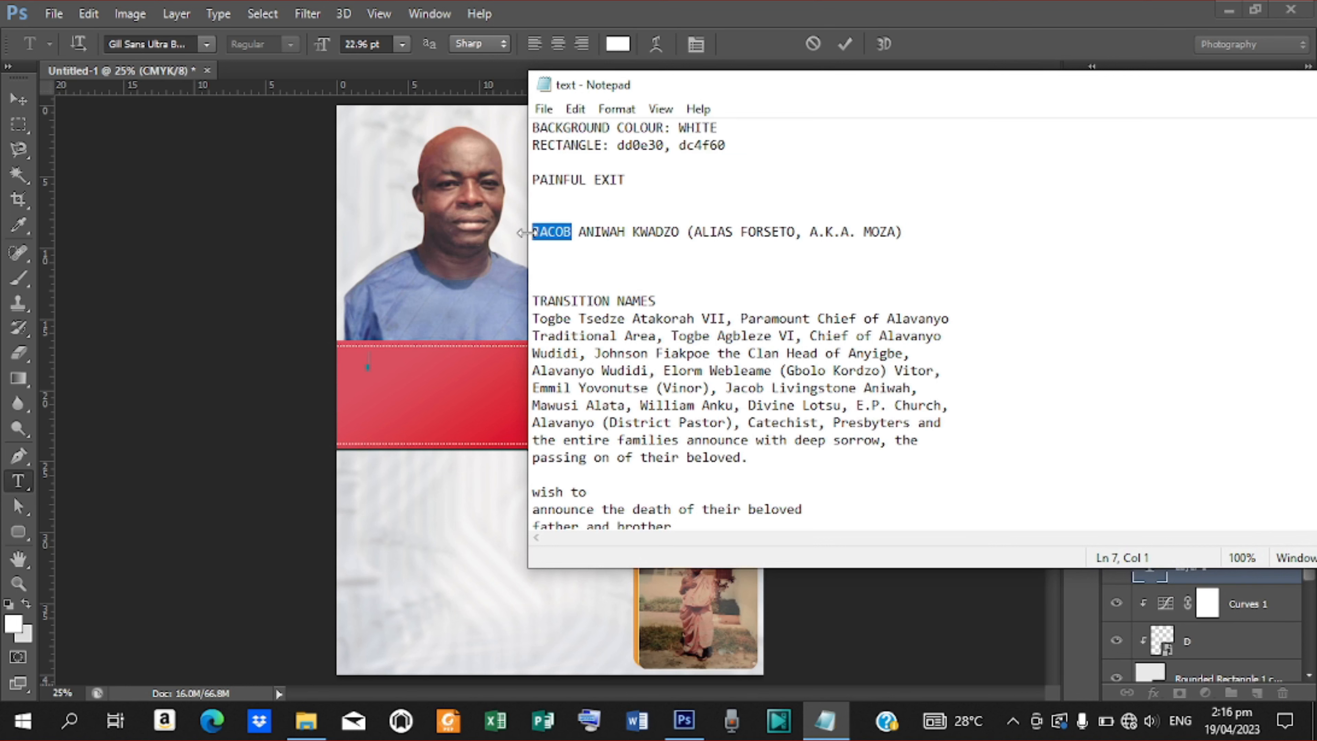
{"action": "left_click", "coordinate": [1032, 43]}
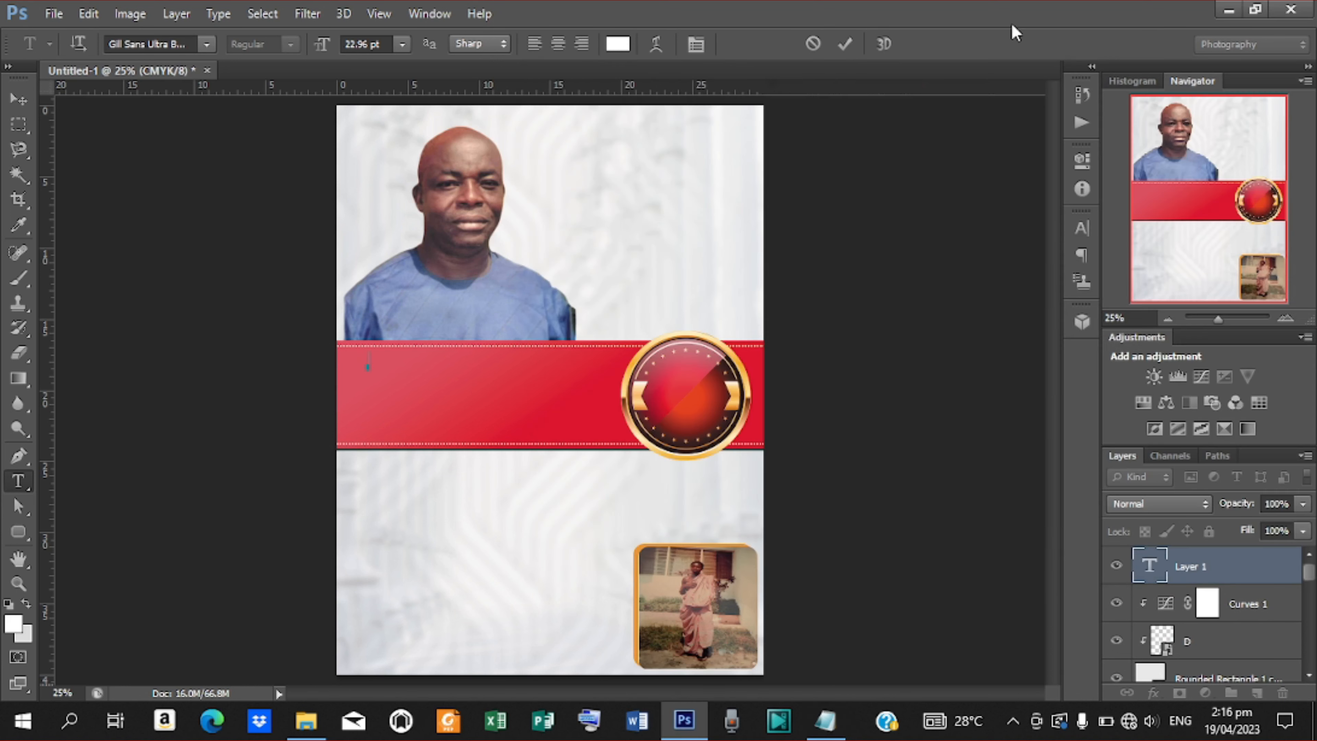
{"action": "key", "text": "ctrl+v"}
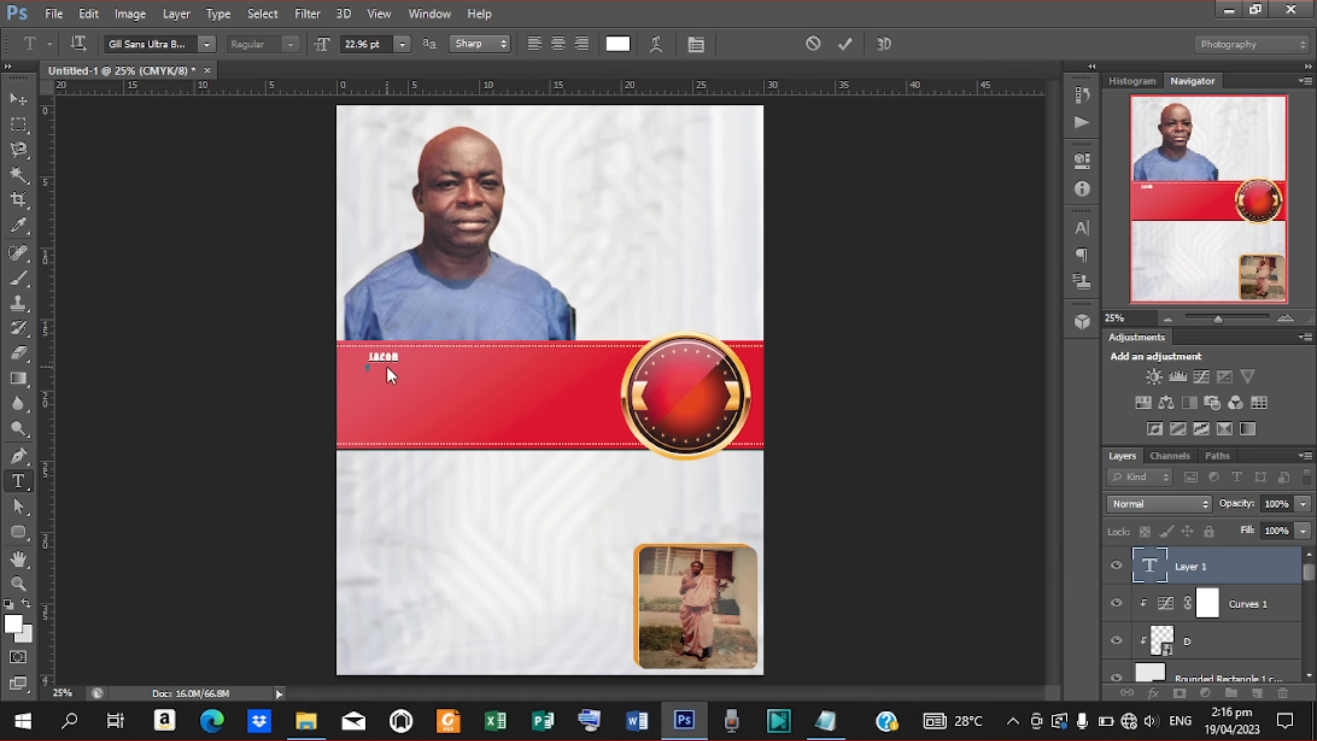
{"action": "left_click", "coordinate": [844, 43]}
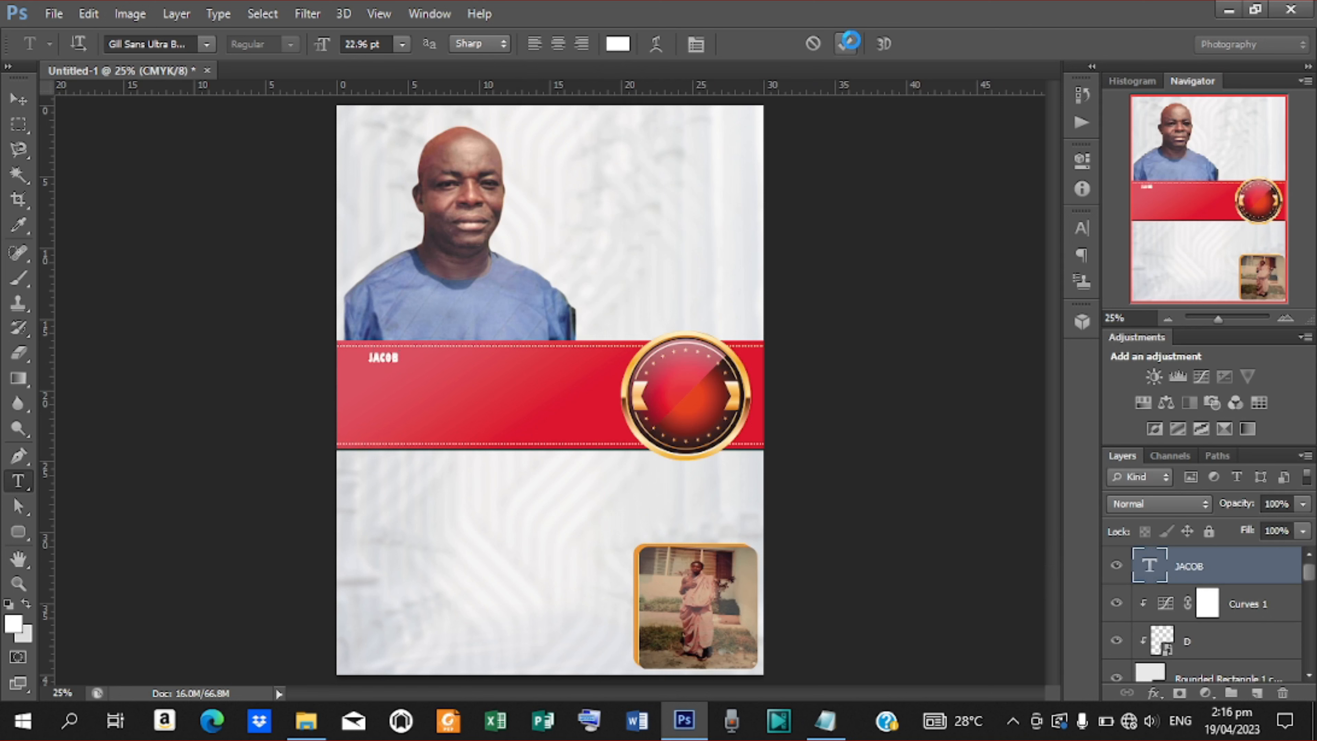
{"action": "left_click_drag", "start_coordinate": [318, 51], "coordinate": [345, 52]}
{"action": "left_click", "coordinate": [18, 99]}
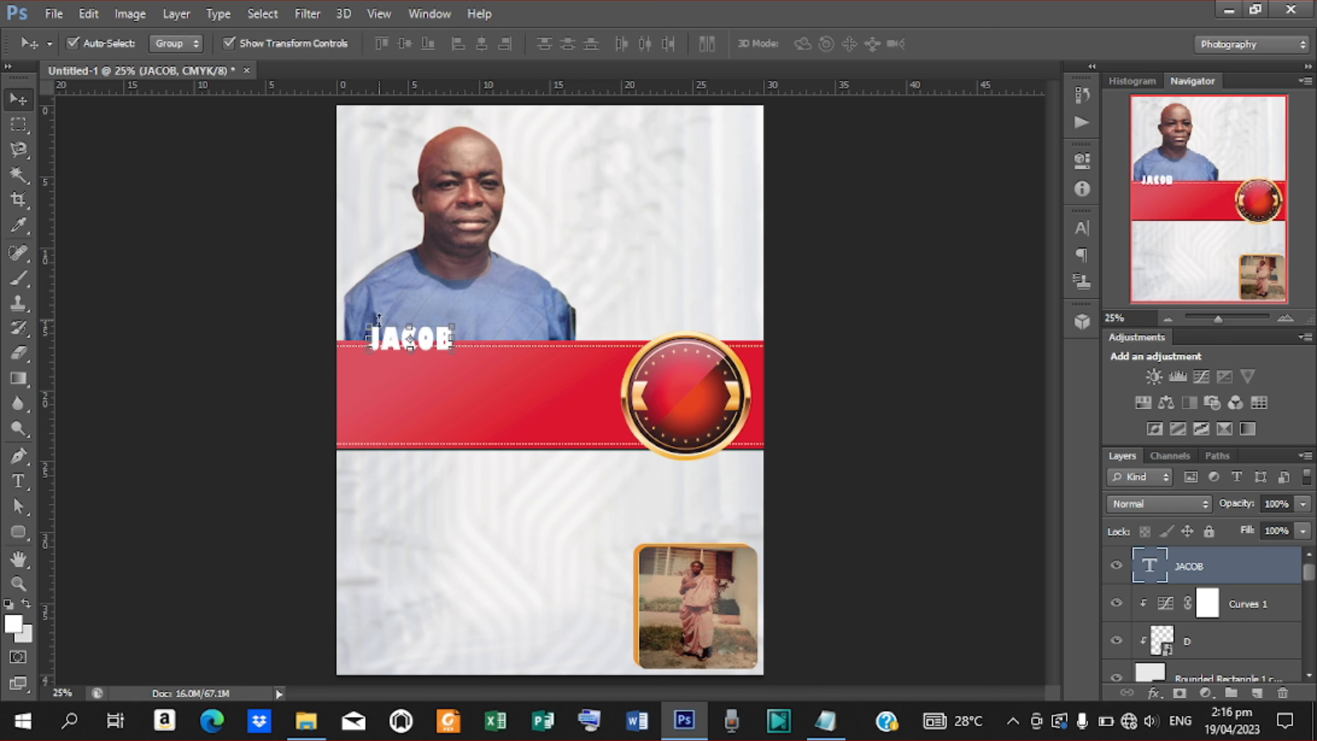
{"action": "left_click_drag", "start_coordinate": [428, 347], "coordinate": [423, 369]}
Append the surname from the notes after the first name on the same line.
{"action": "key", "text": "ctrl+plus"}
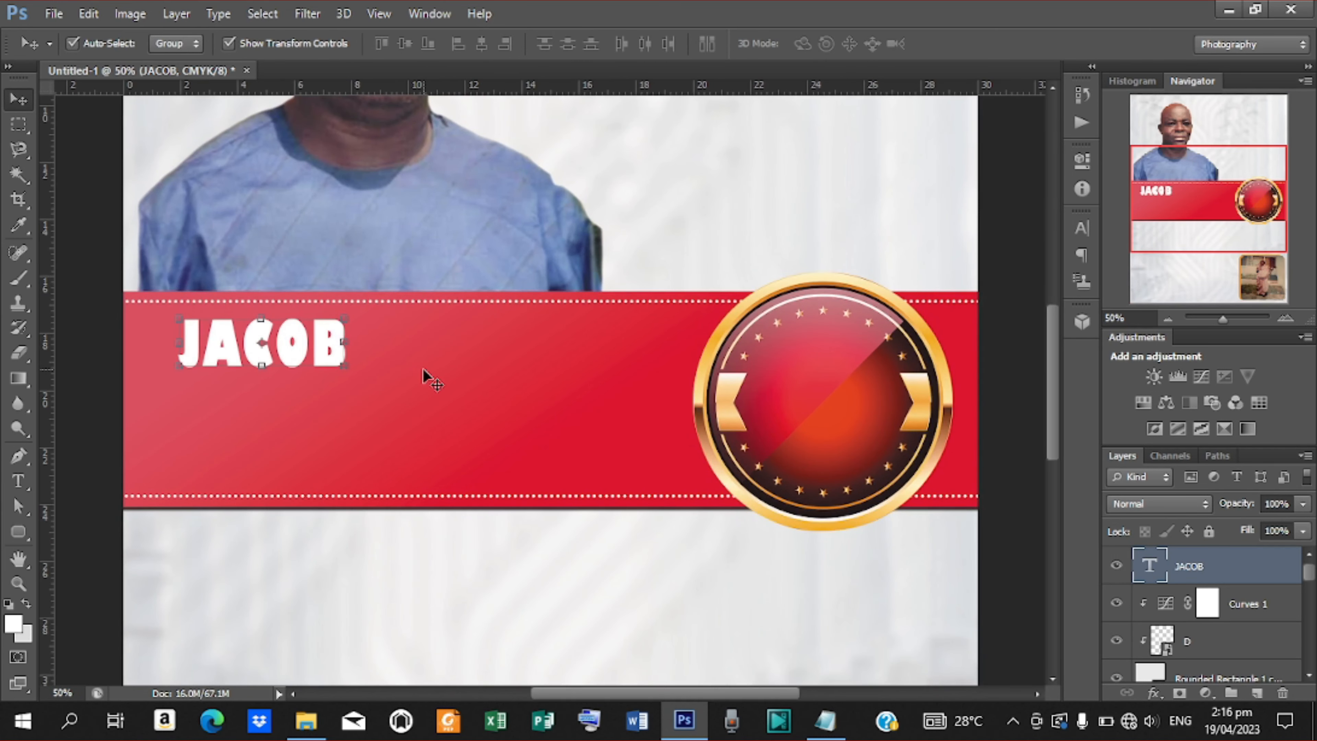
{"action": "left_click_drag", "start_coordinate": [696, 698], "coordinate": [667, 697]}
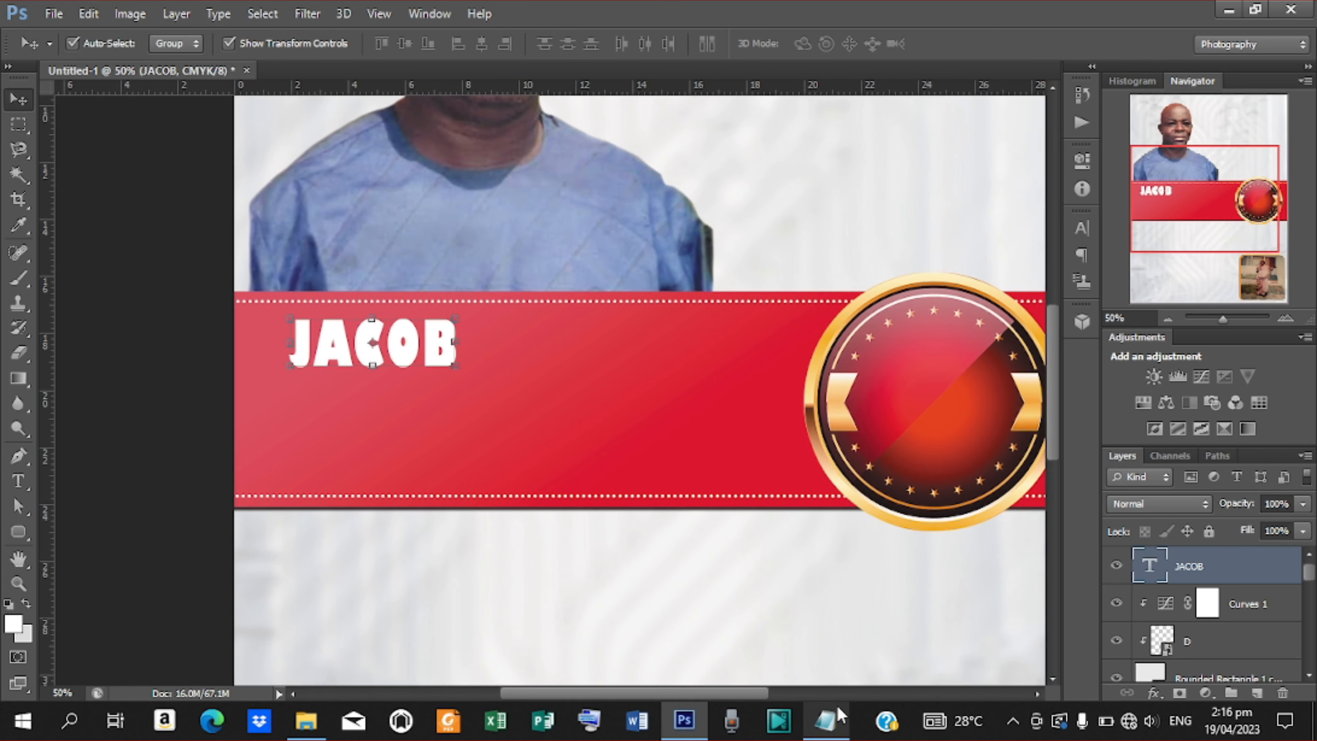
{"action": "key", "text": "t"}
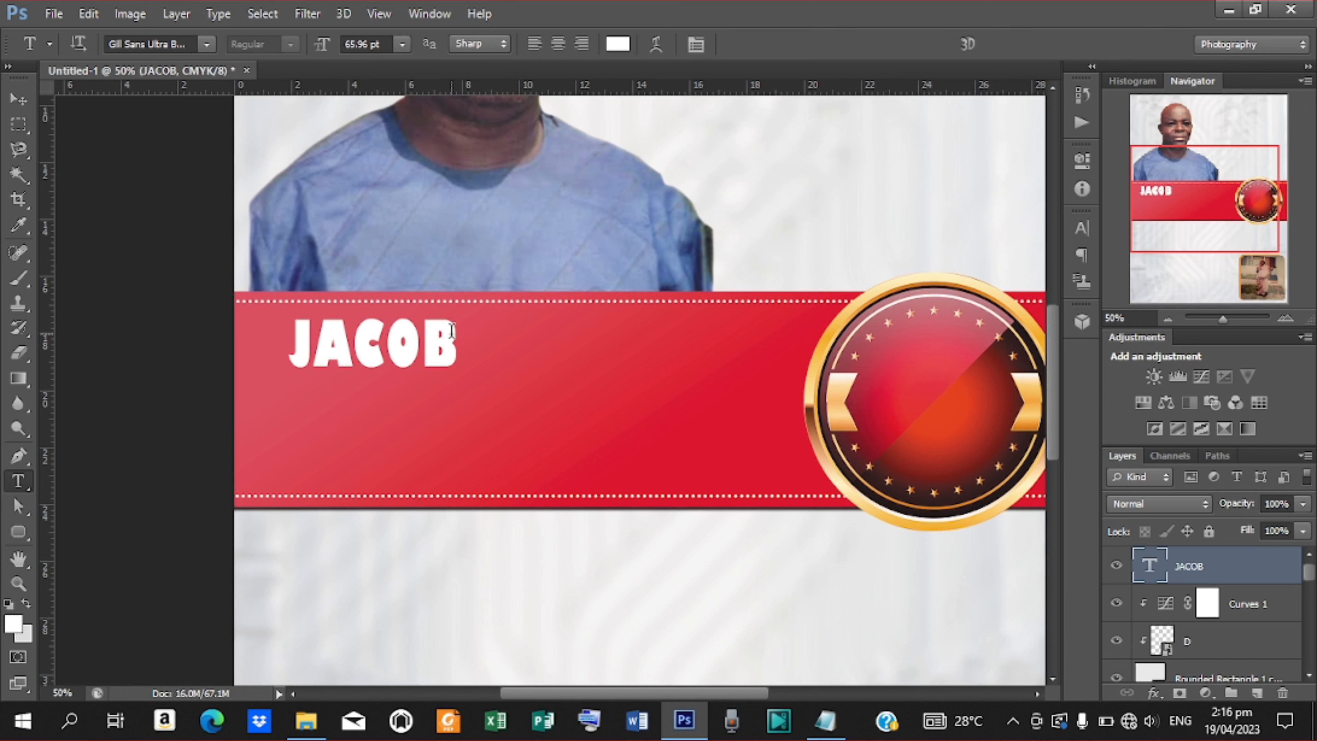
{"action": "left_click", "coordinate": [458, 345]}
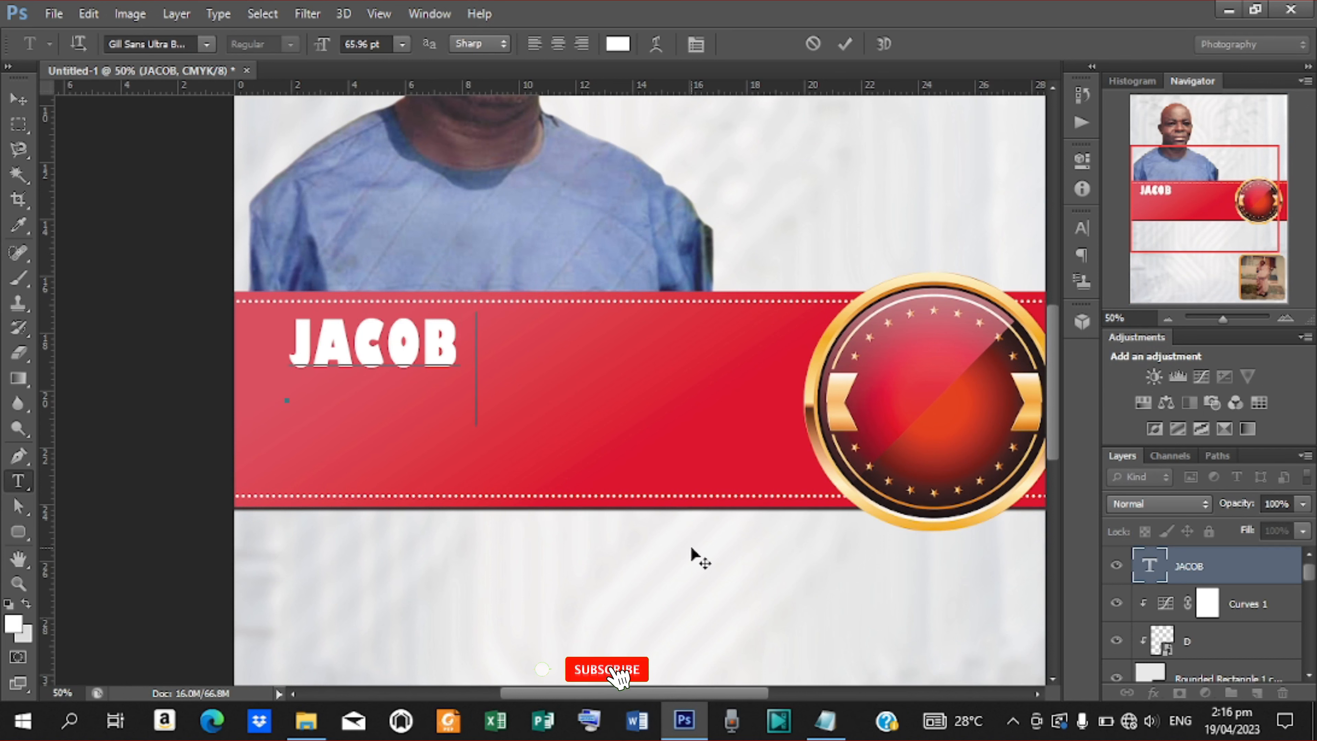
{"action": "left_click", "coordinate": [825, 721]}
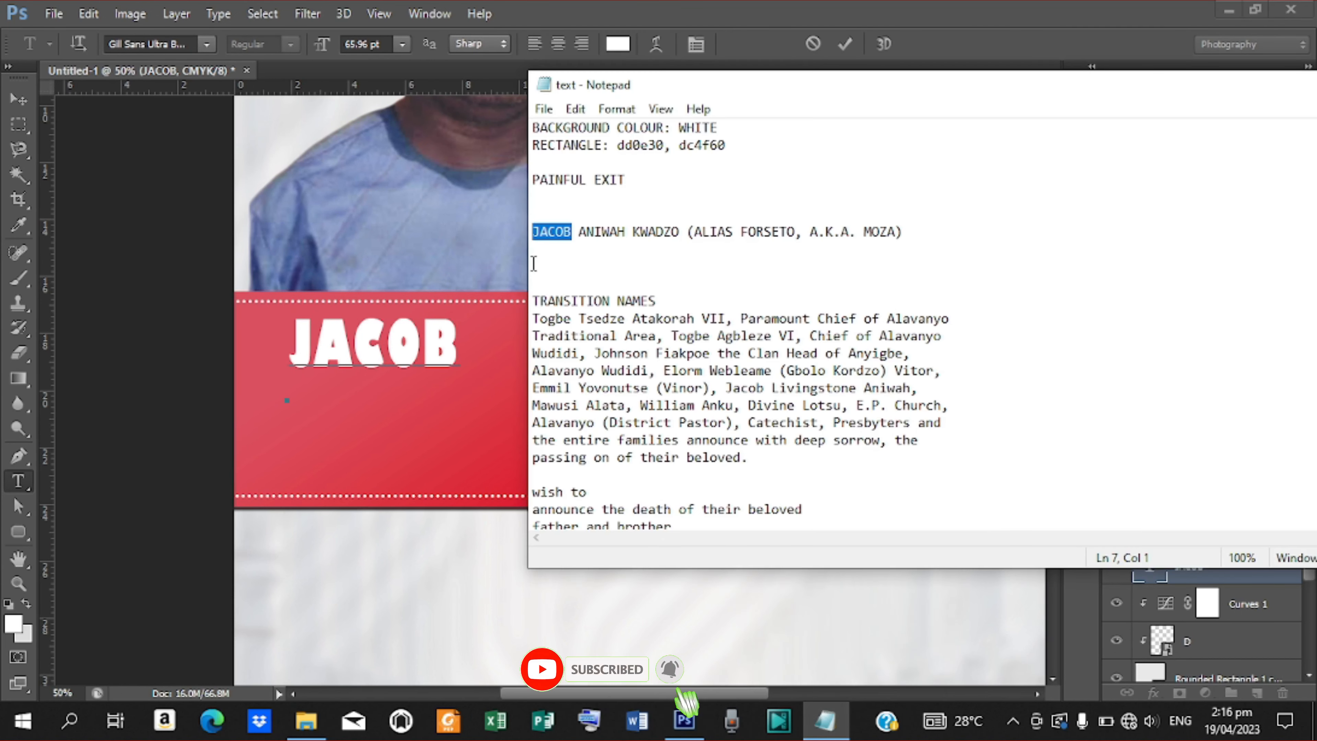
{"action": "left_click_drag", "start_coordinate": [678, 231], "coordinate": [664, 232]}
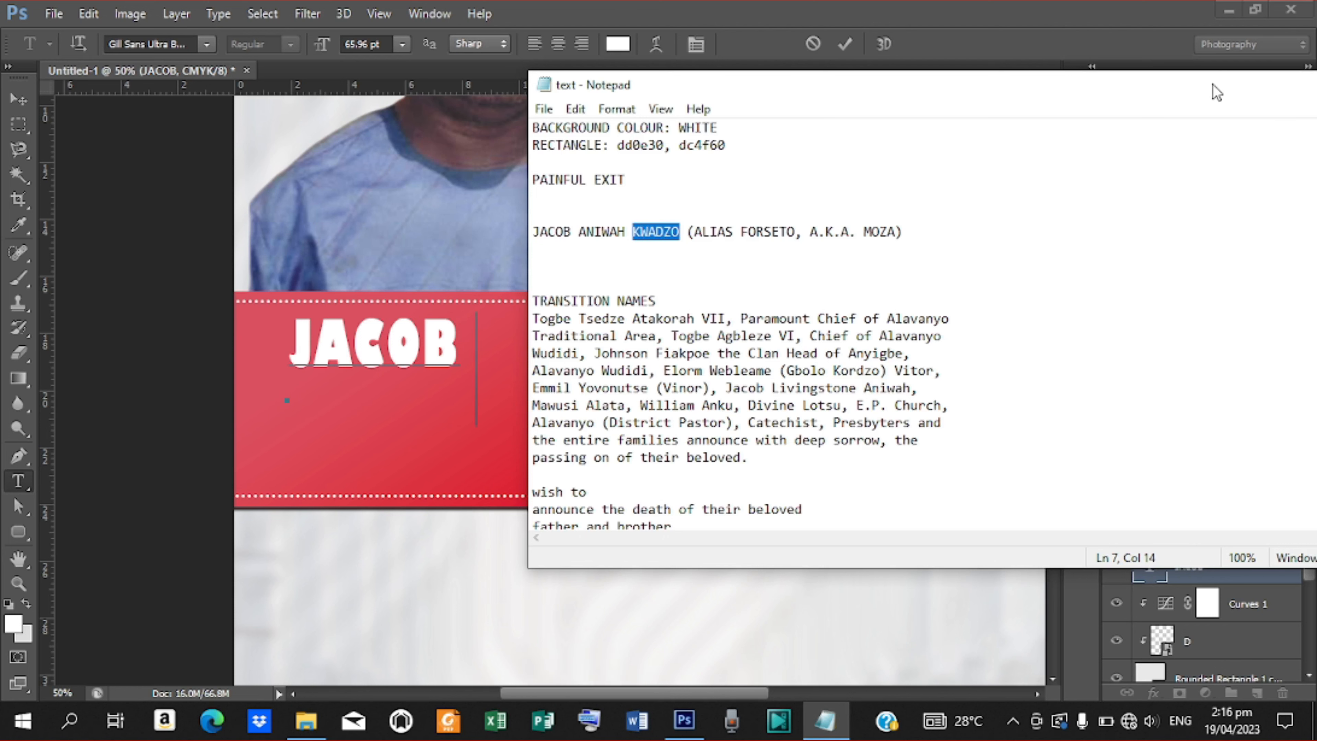
{"action": "left_click_drag", "start_coordinate": [1216, 92], "coordinate": [1131, 109]}
{"action": "left_click", "coordinate": [1296, 107]}
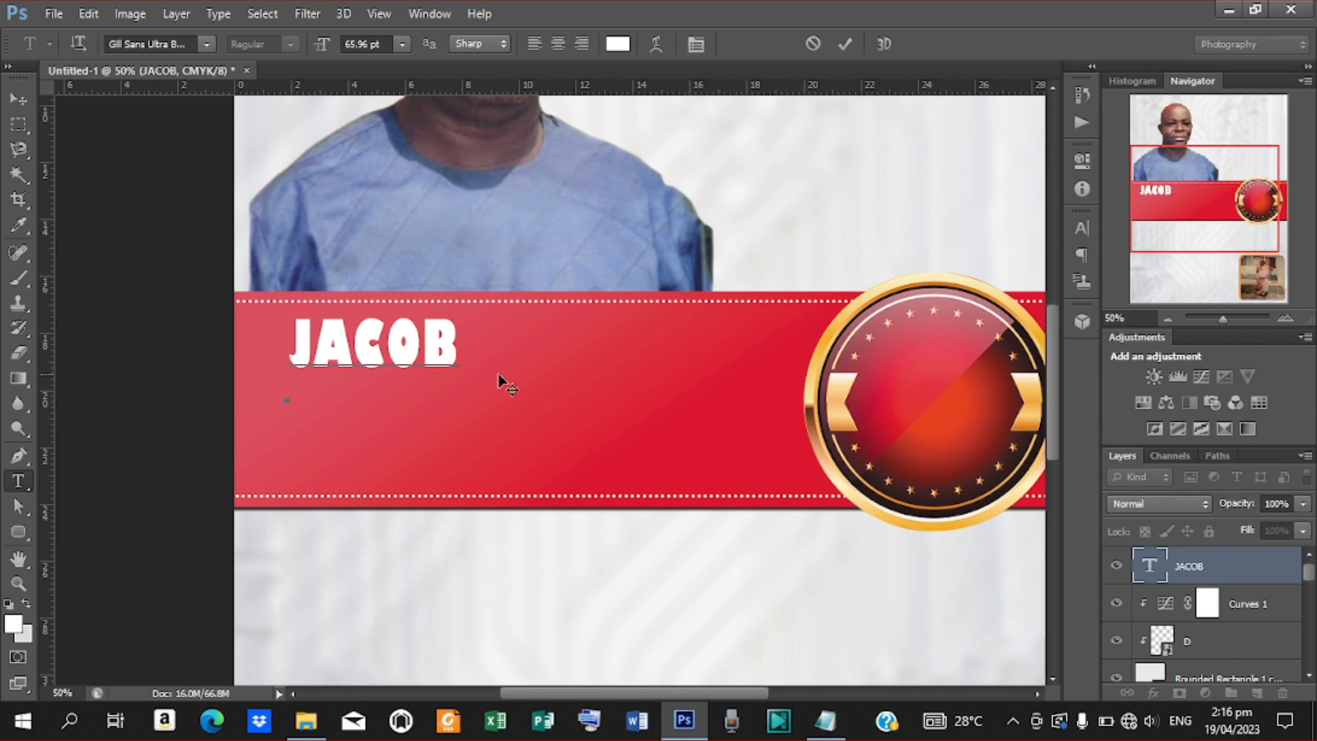
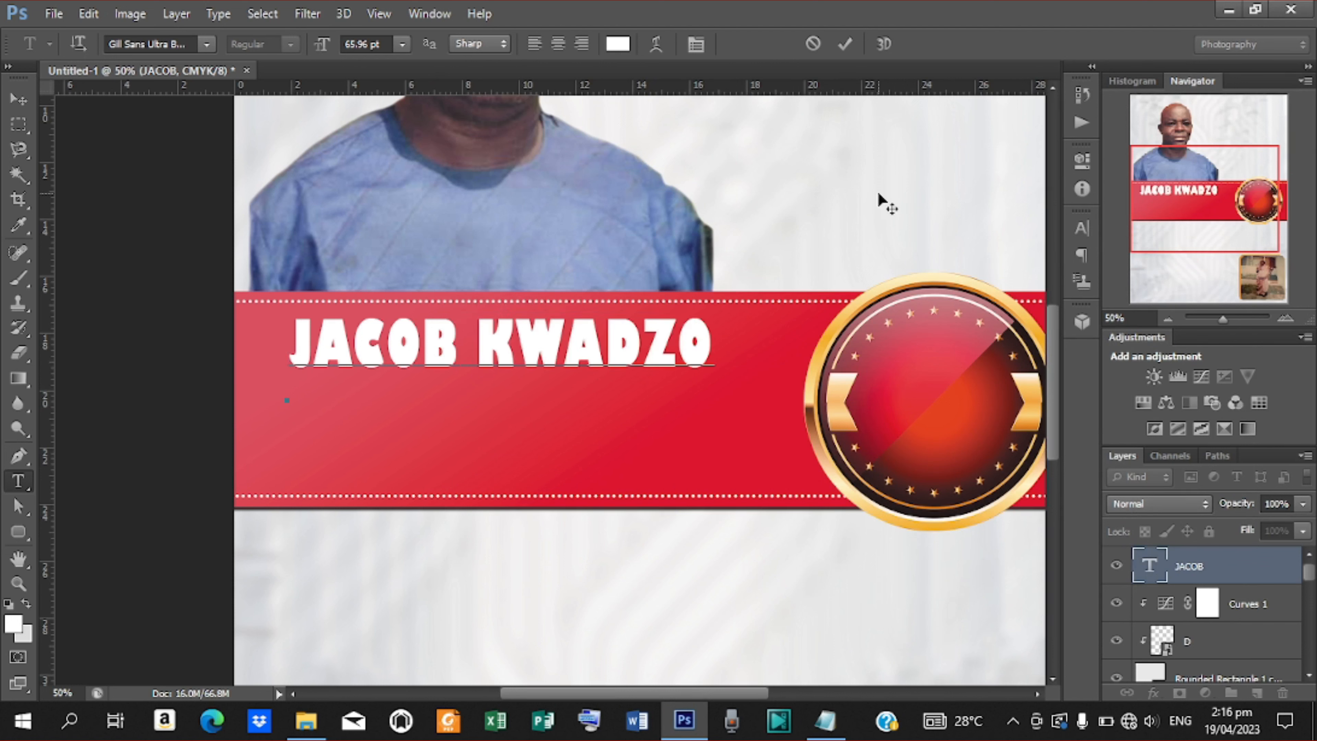
{"action": "left_click", "coordinate": [846, 46]}
{"action": "key", "text": "v"}
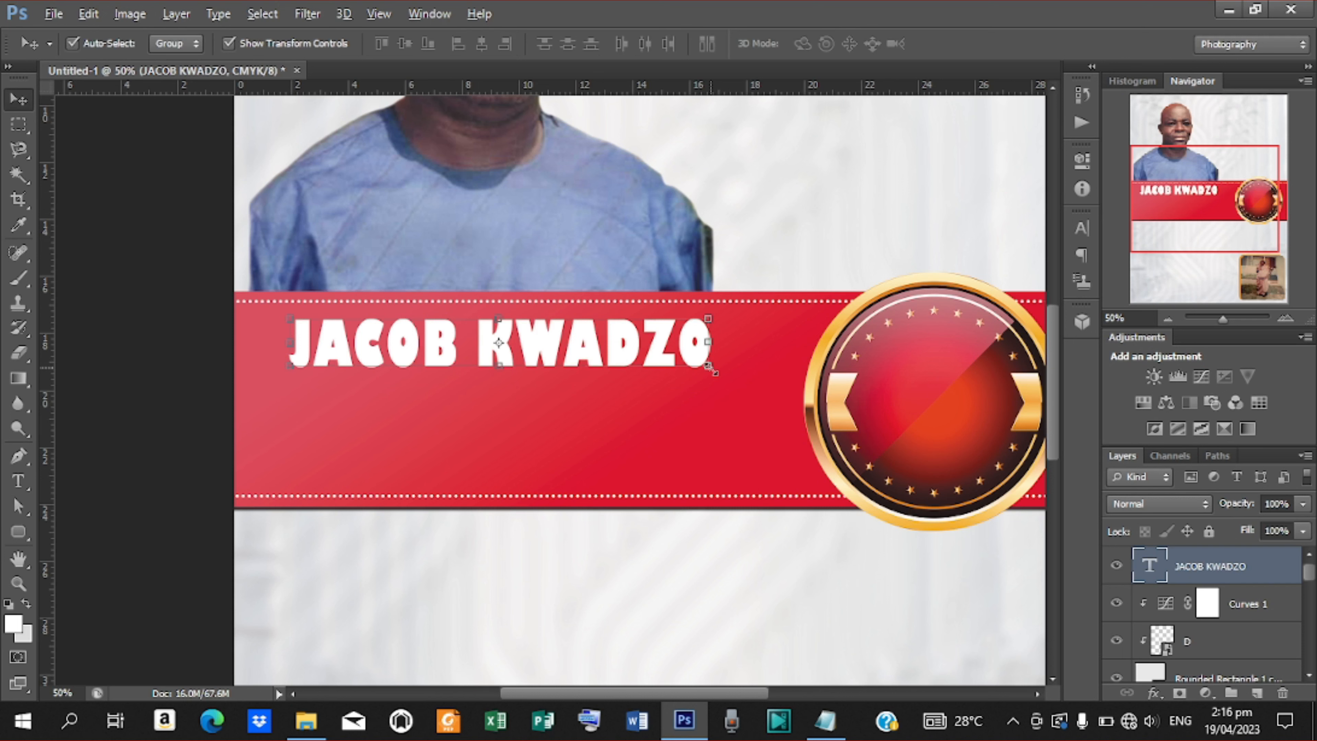
Enlarge the name text to about 115% and lower it slightly.
{"action": "left_click_drag", "start_coordinate": [710, 368], "coordinate": [758, 398]}
{"action": "key", "text": "Return"}
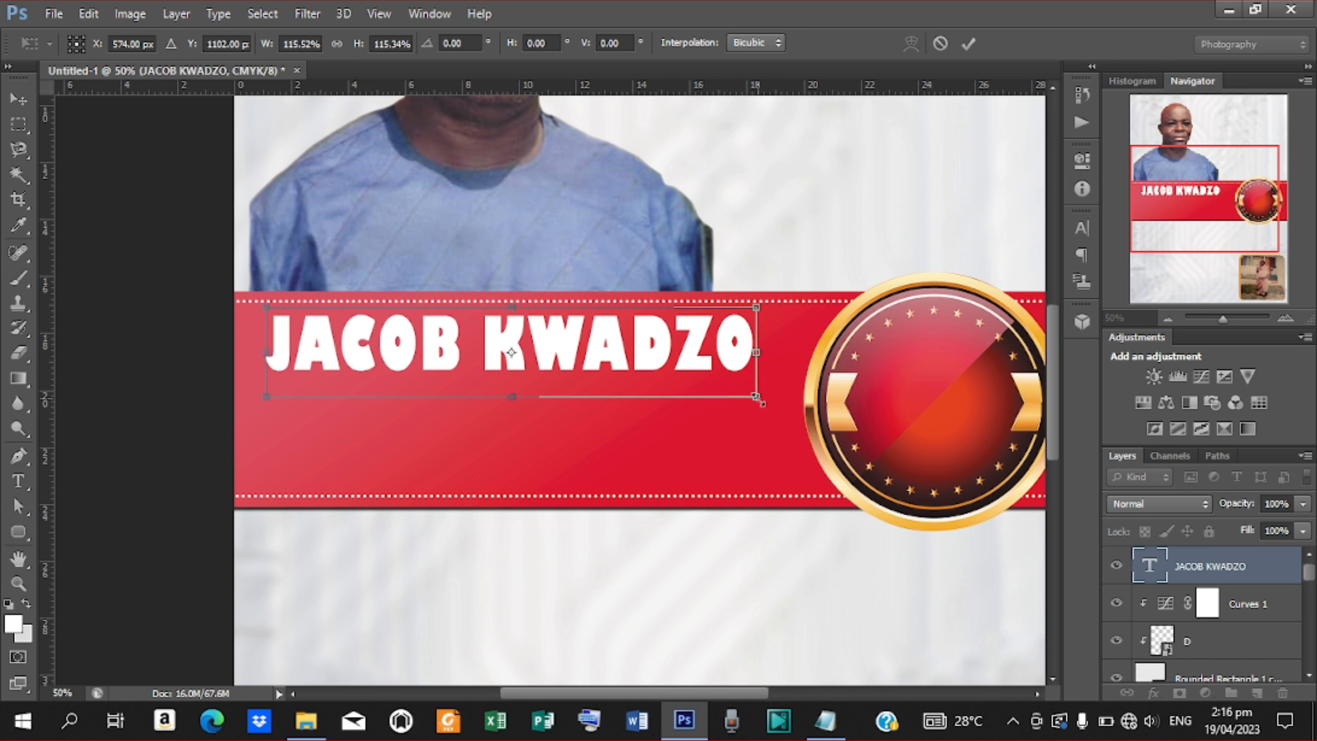
{"action": "mouse_move", "coordinate": [643, 335]}
{"action": "left_mouse_down"}
{"action": "mouse_move", "coordinate": [647, 353]}
{"action": "mouse_move", "coordinate": [649, 341]}
{"action": "left_mouse_up"}
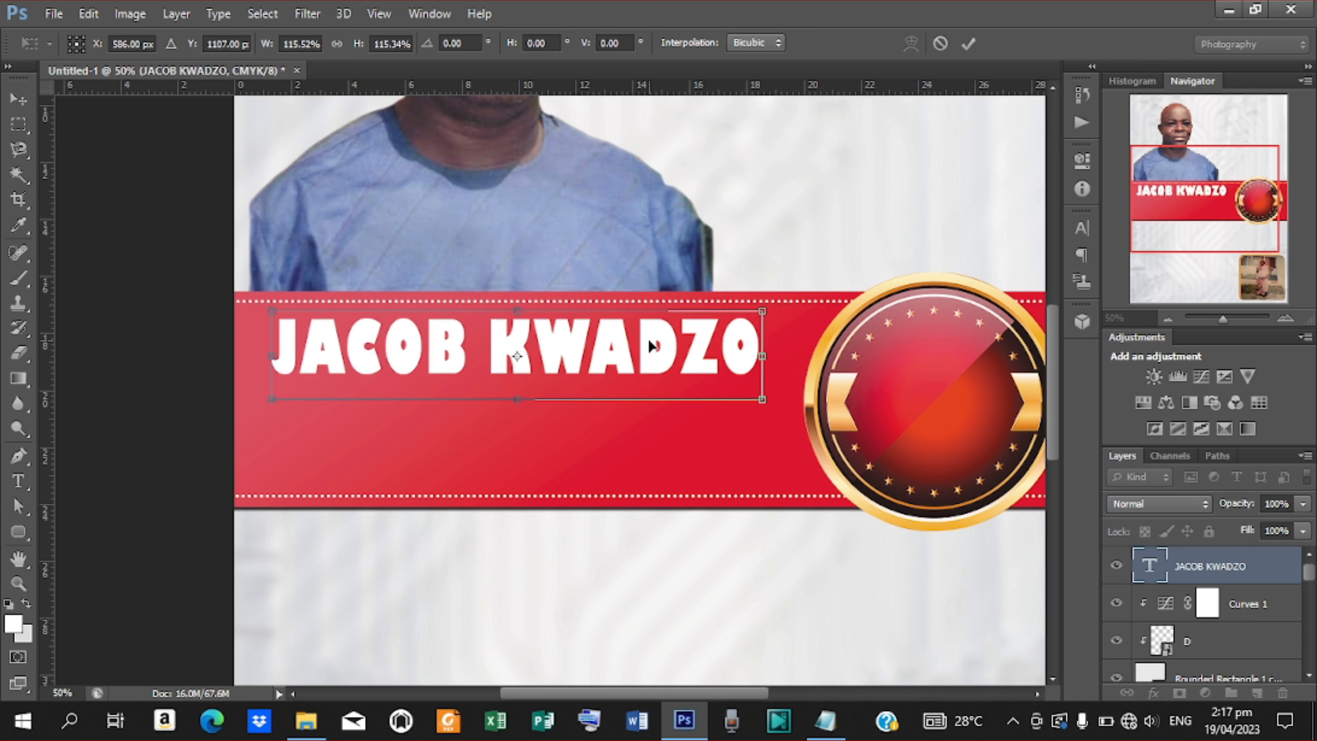
{"action": "key", "text": "Return"}
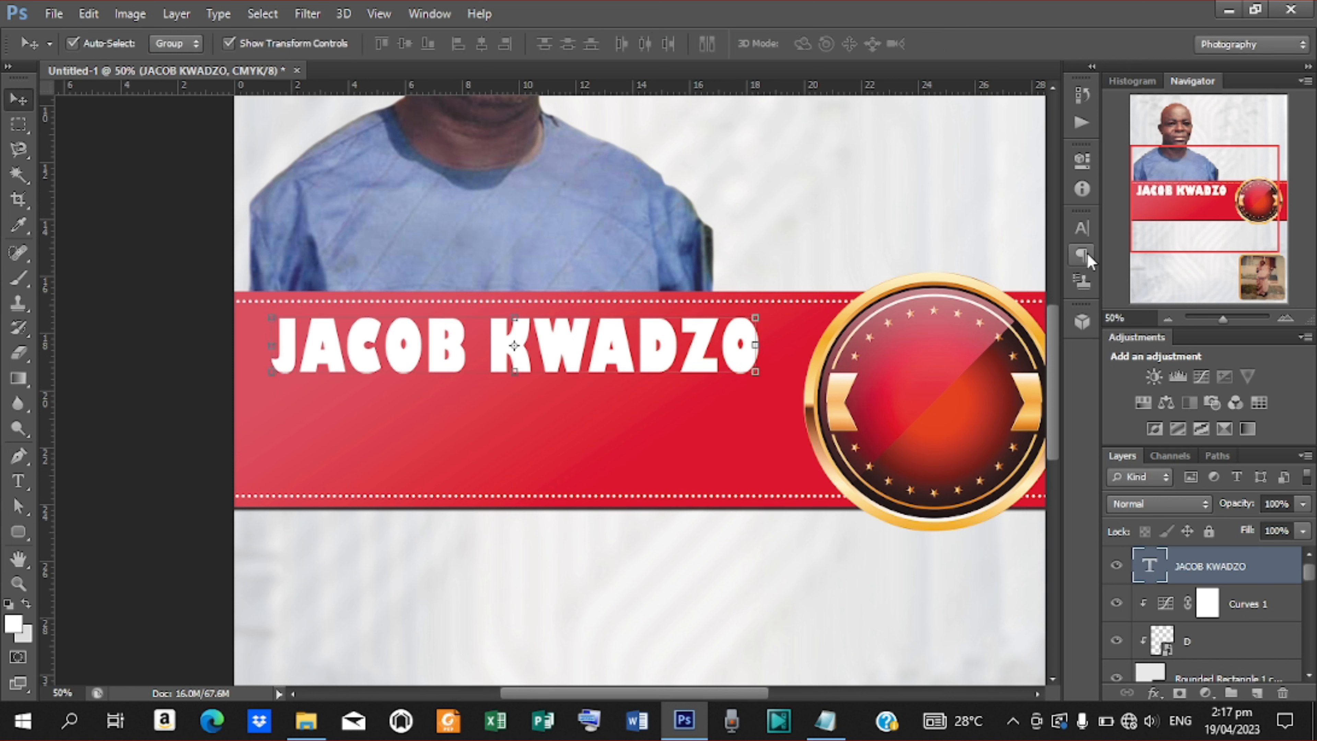
{"action": "left_click", "coordinate": [1085, 237]}
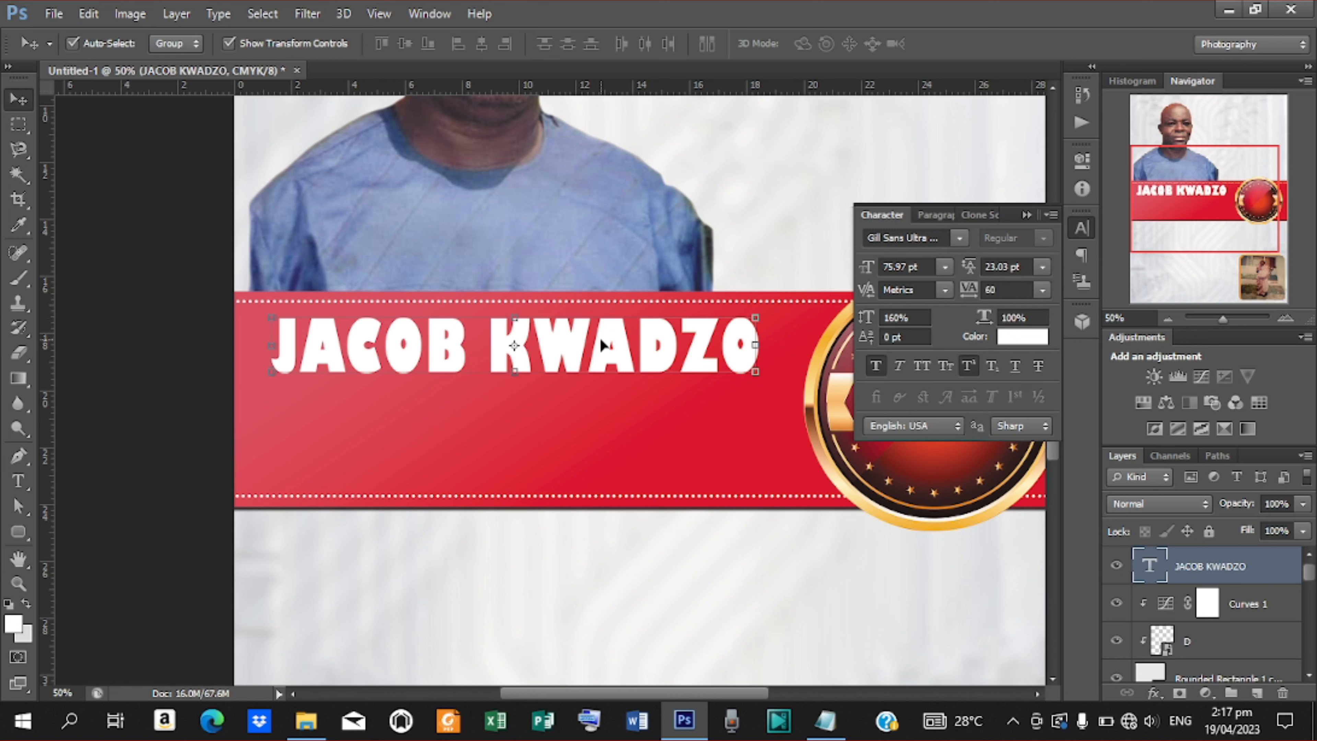
Duplicate the name line 2 cm lower and replace its text with the middle name.
{"action": "key", "text": "ctrl+j"}
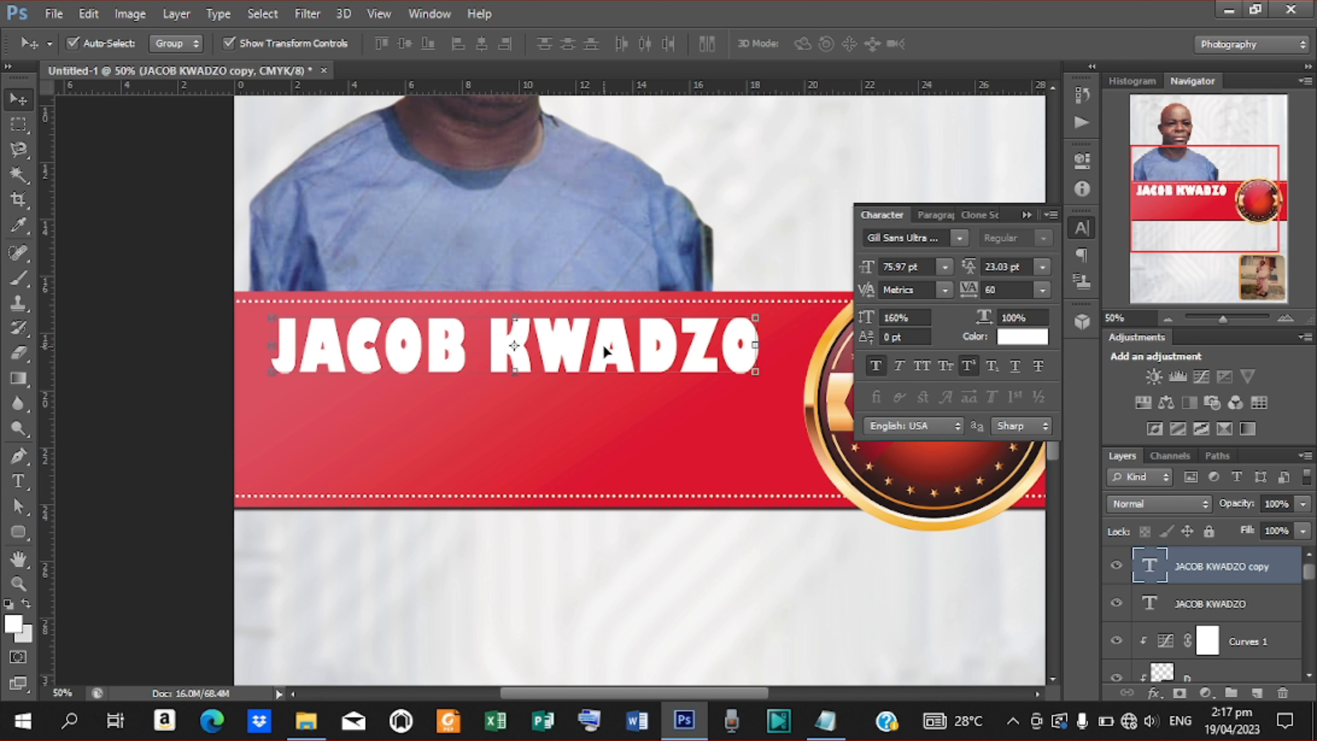
{"action": "left_click_drag", "start_coordinate": [604, 347], "coordinate": [603, 411]}
{"action": "key", "text": "t"}
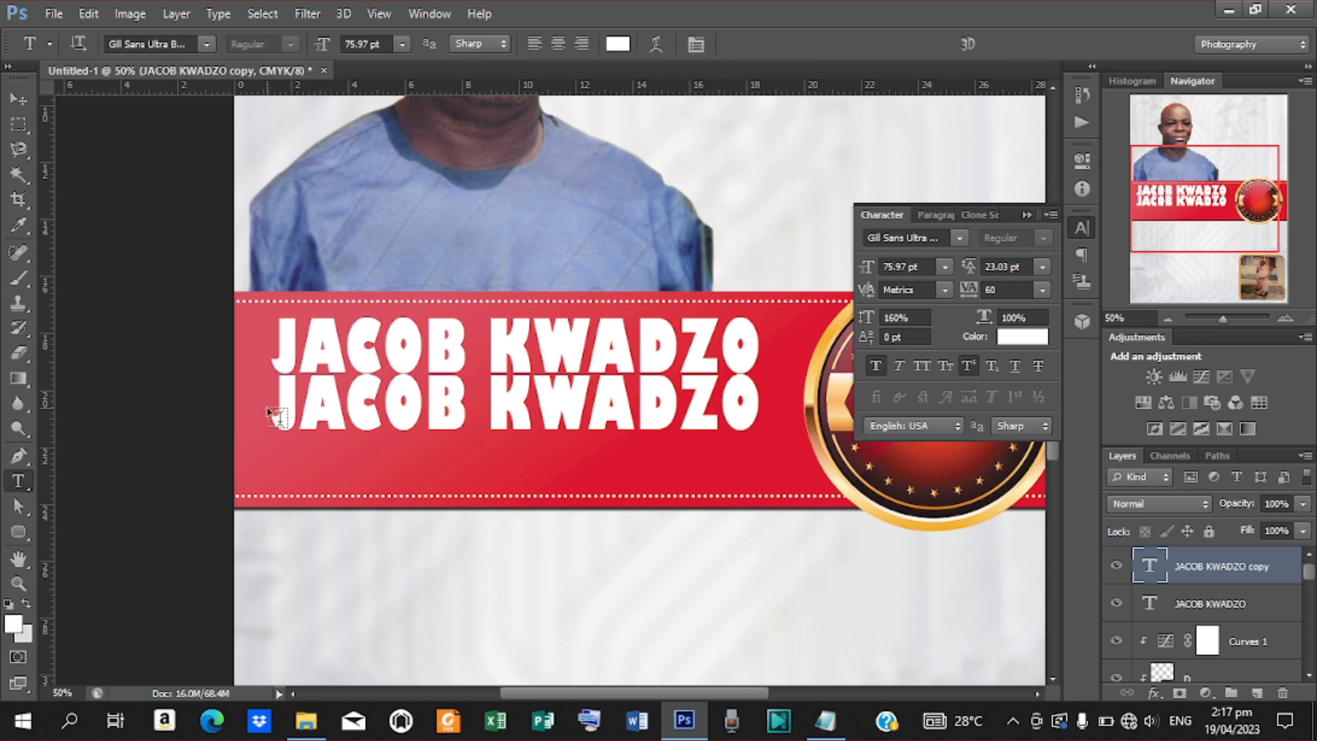
{"action": "left_click_drag", "start_coordinate": [276, 402], "coordinate": [734, 425]}
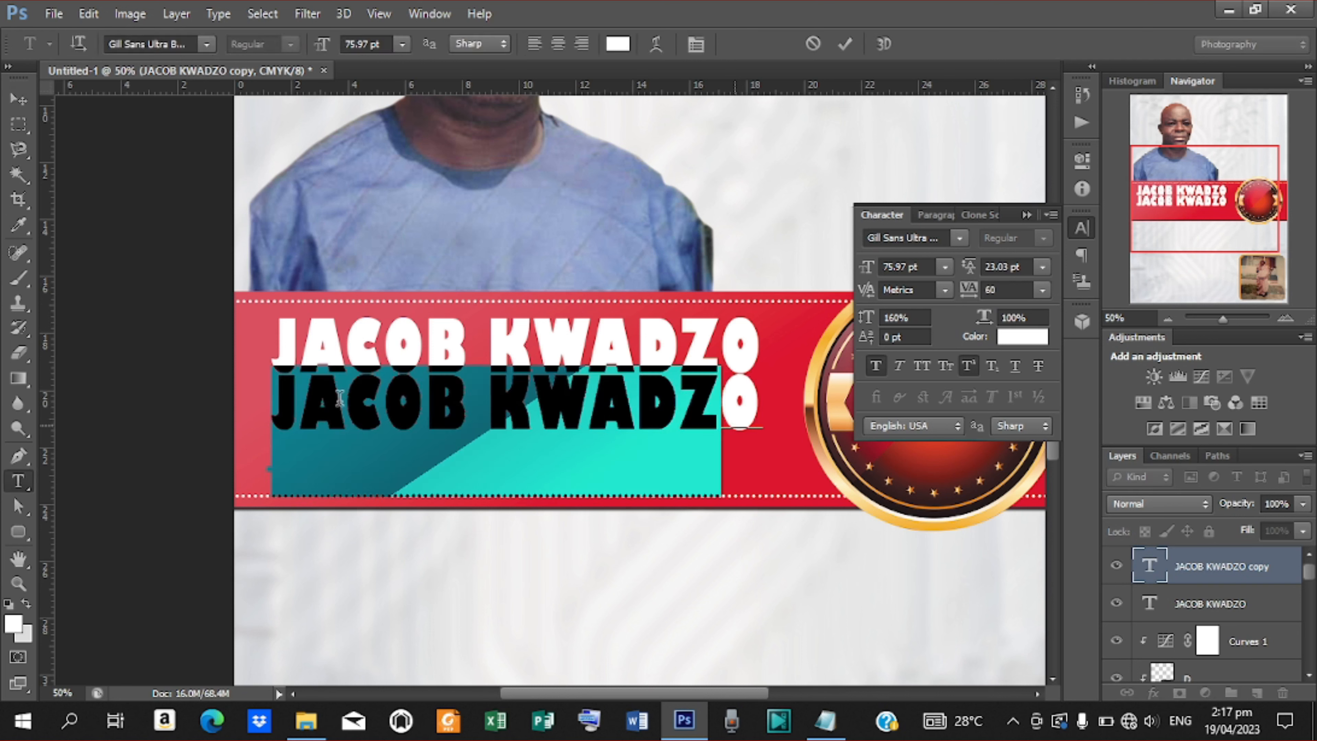
{"action": "left_click_drag", "start_coordinate": [284, 395], "coordinate": [774, 483]}
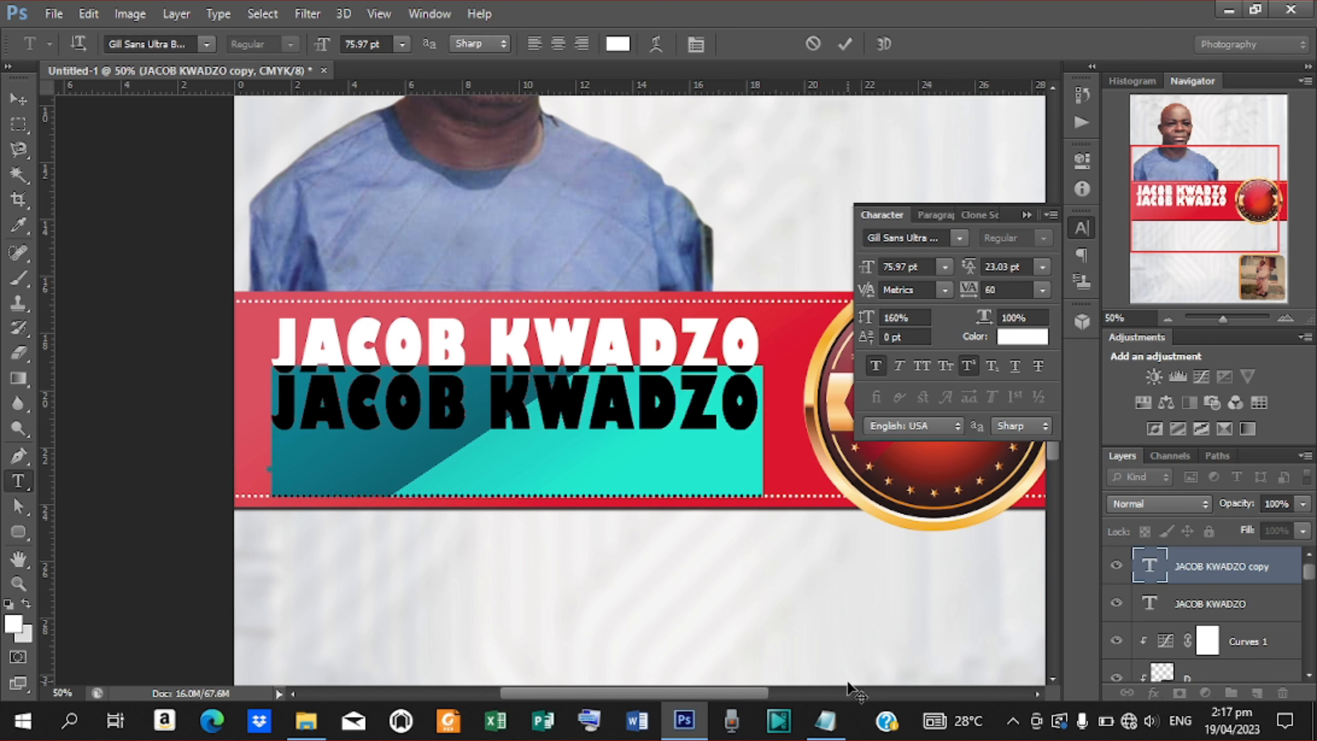
{"action": "left_click", "coordinate": [826, 722]}
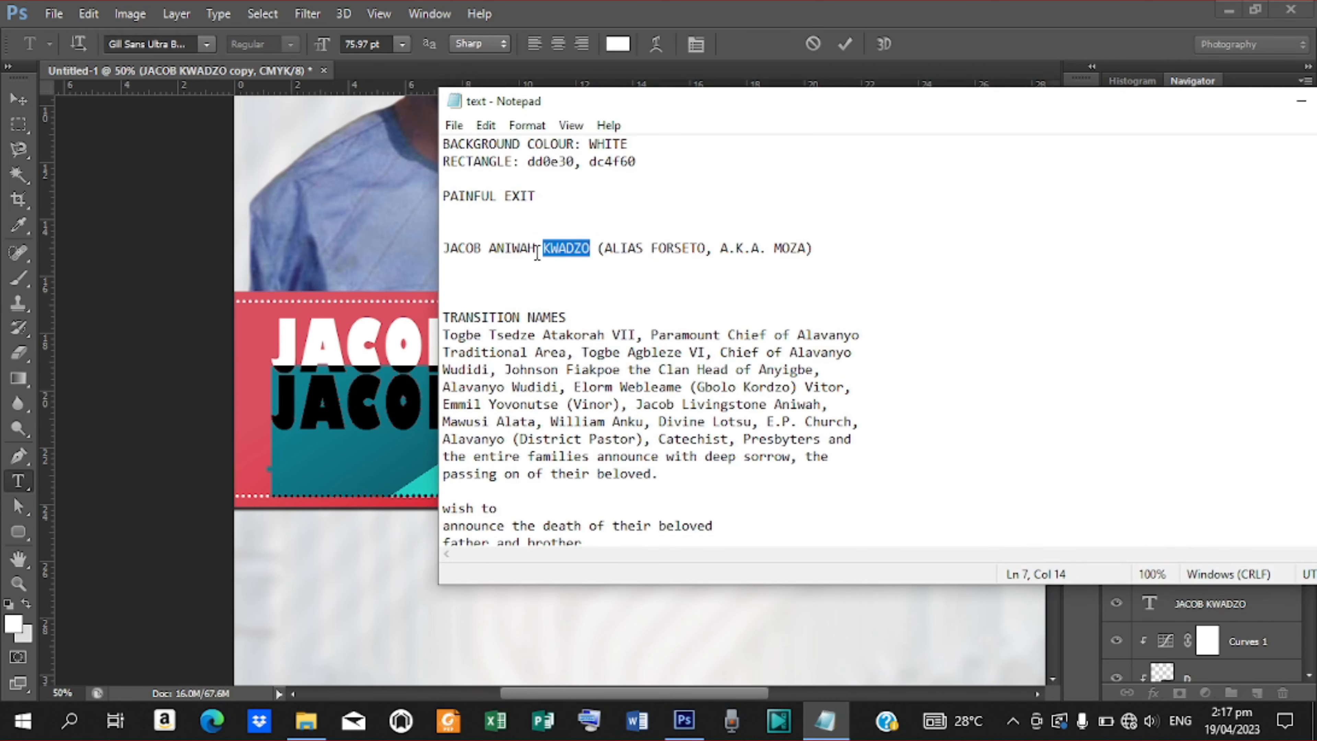
{"action": "left_click_drag", "start_coordinate": [537, 254], "coordinate": [488, 253]}
{"action": "key", "text": "ctrl+c"}
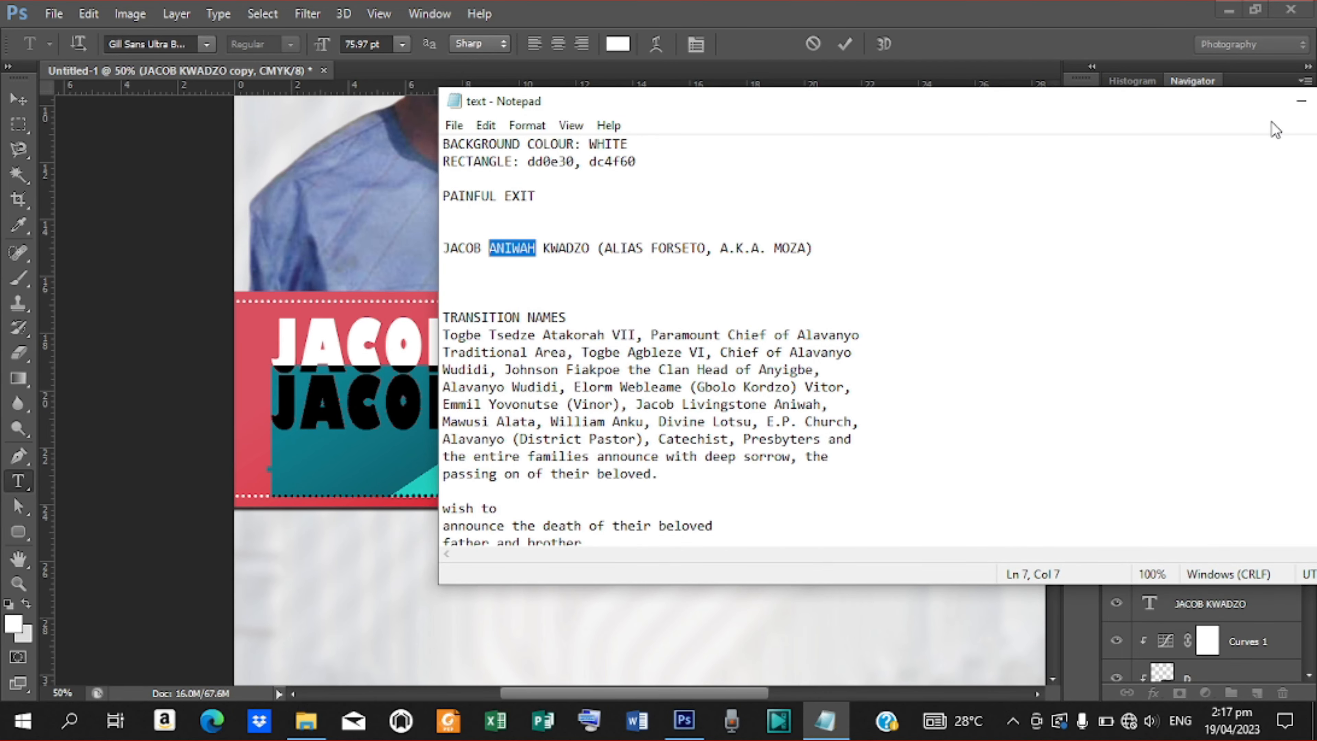
{"action": "left_click", "coordinate": [1301, 101]}
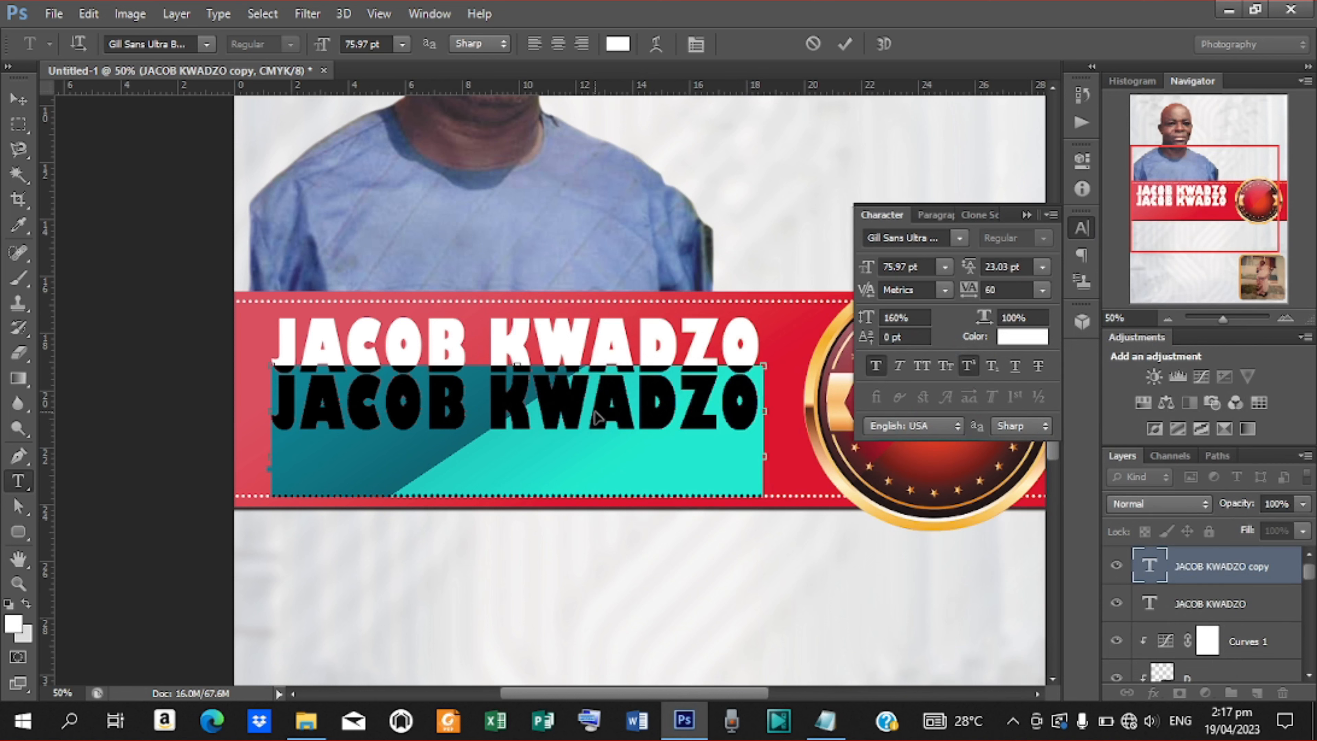
{"action": "key", "text": "ctrl+v"}
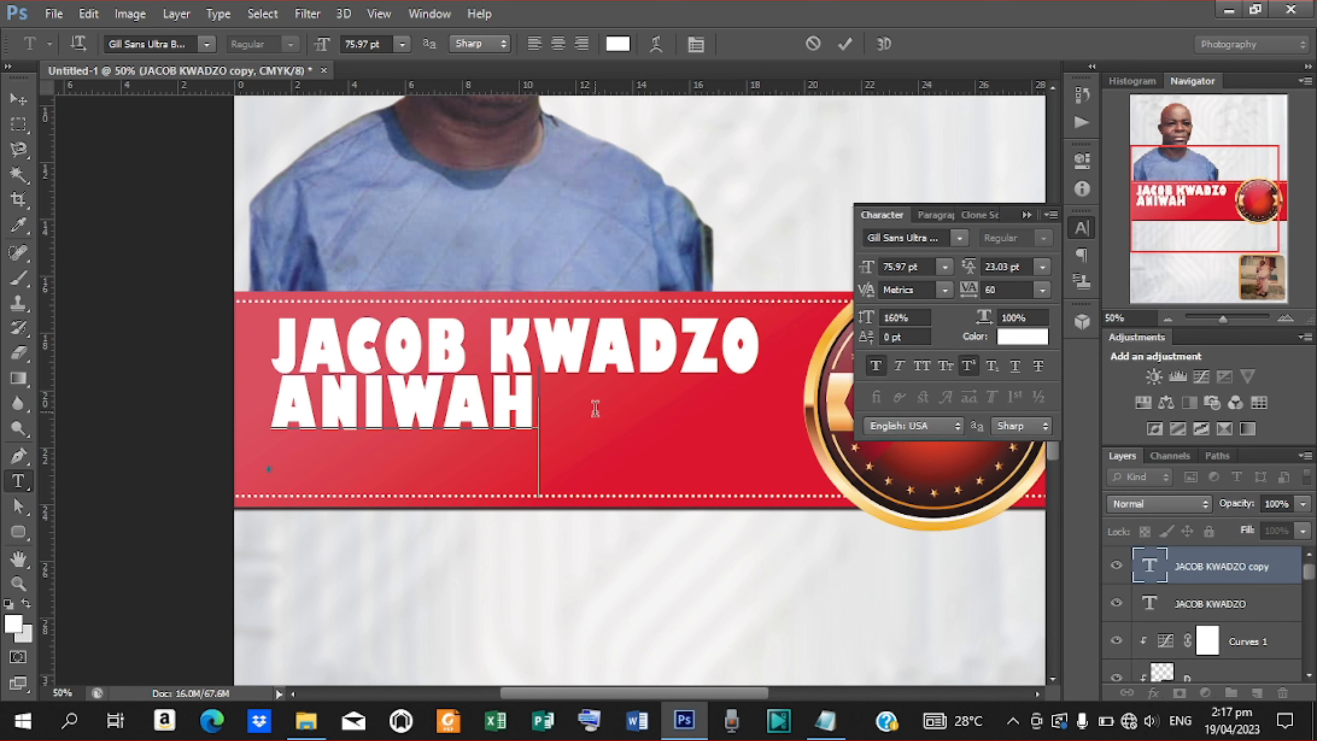
{"action": "left_click", "coordinate": [847, 45]}
Set the middle-name line to Gill Sans Ultra Bold Condensed and position it under the top line.
{"action": "key", "text": "v"}
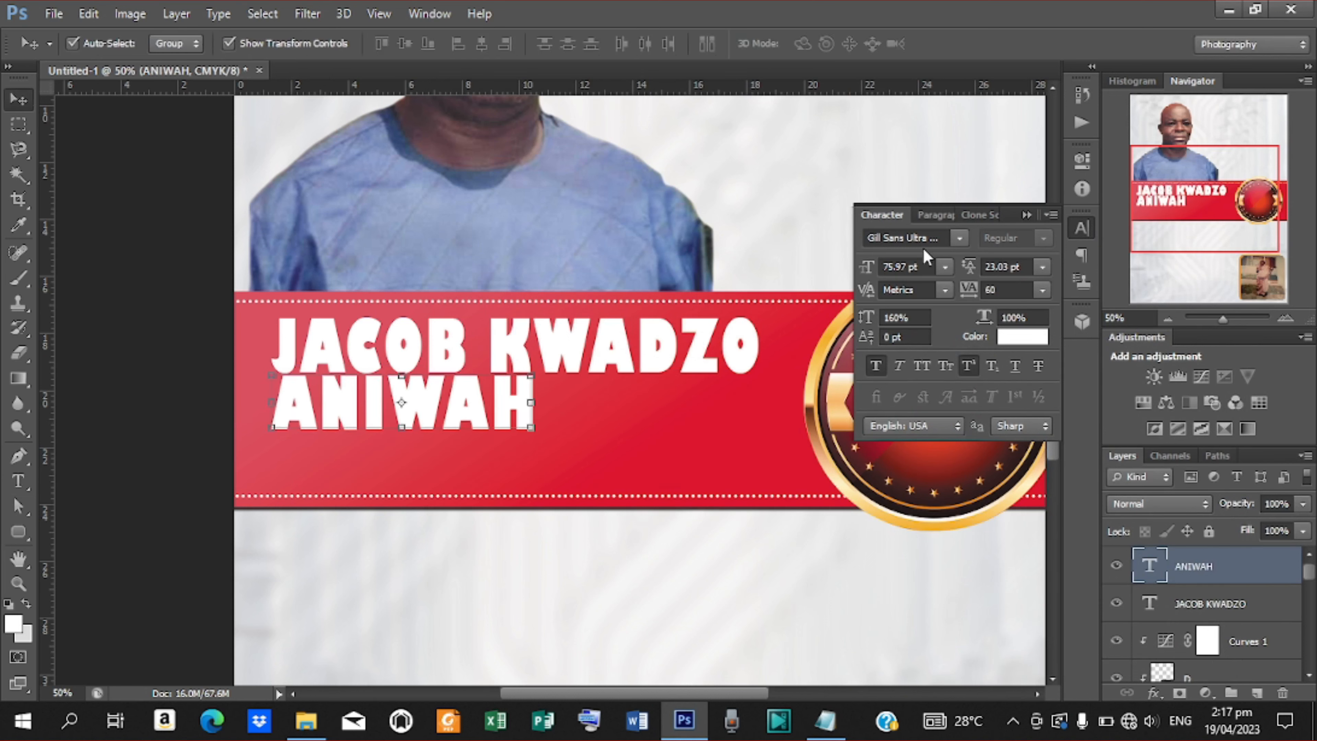
{"action": "left_click", "coordinate": [959, 239]}
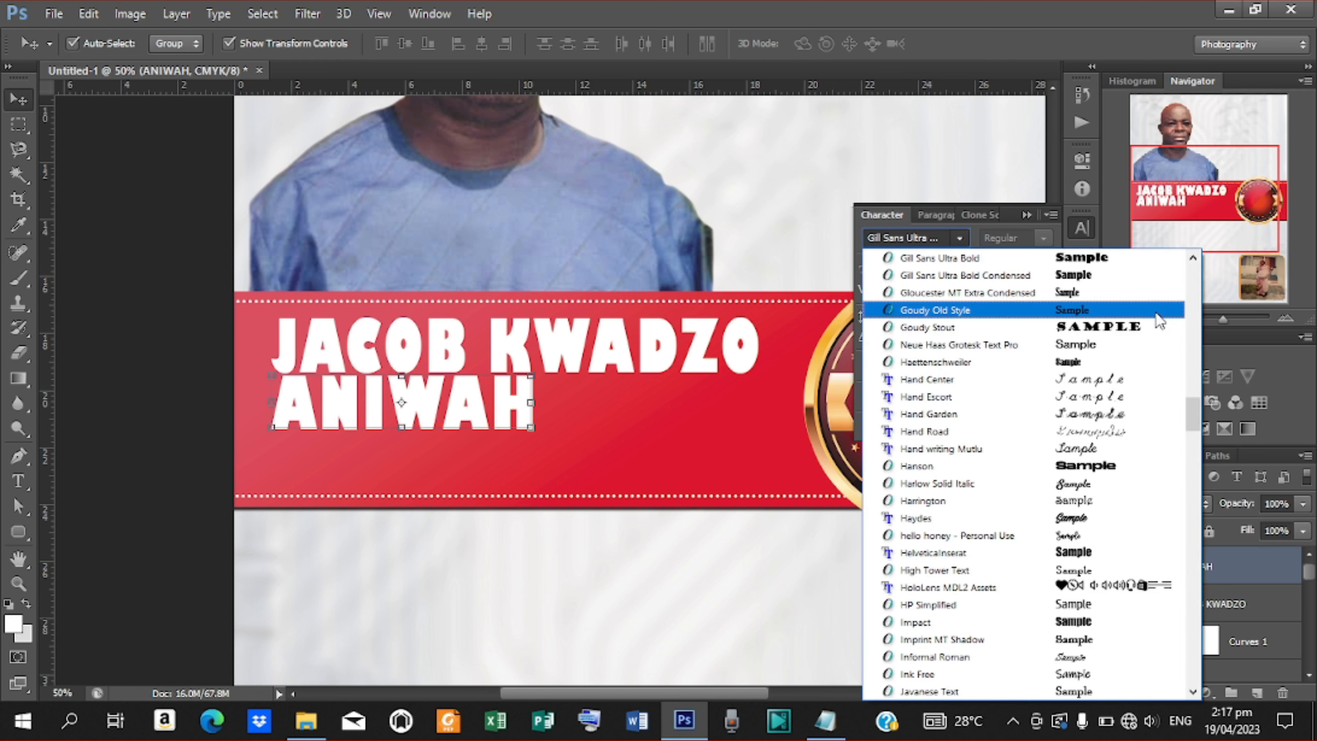
{"action": "left_click", "coordinate": [986, 275]}
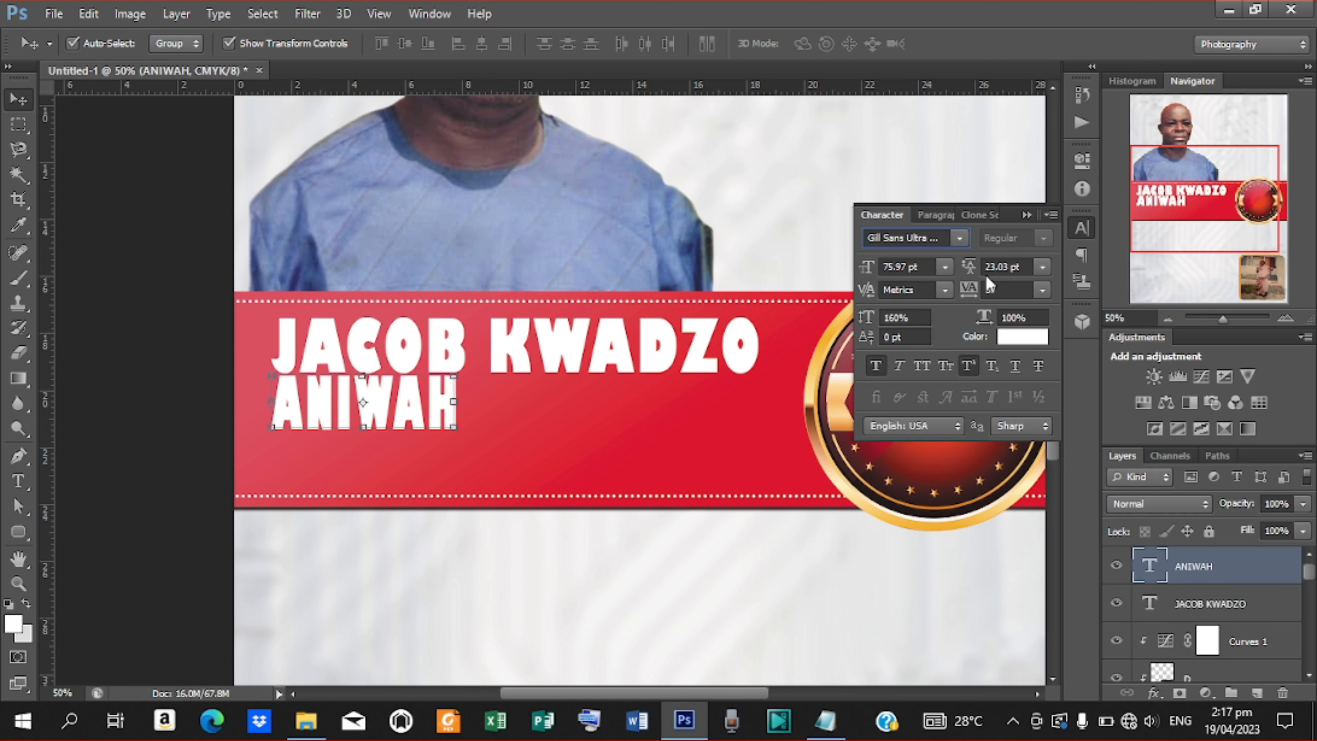
{"action": "left_click_drag", "start_coordinate": [453, 403], "coordinate": [549, 405]}
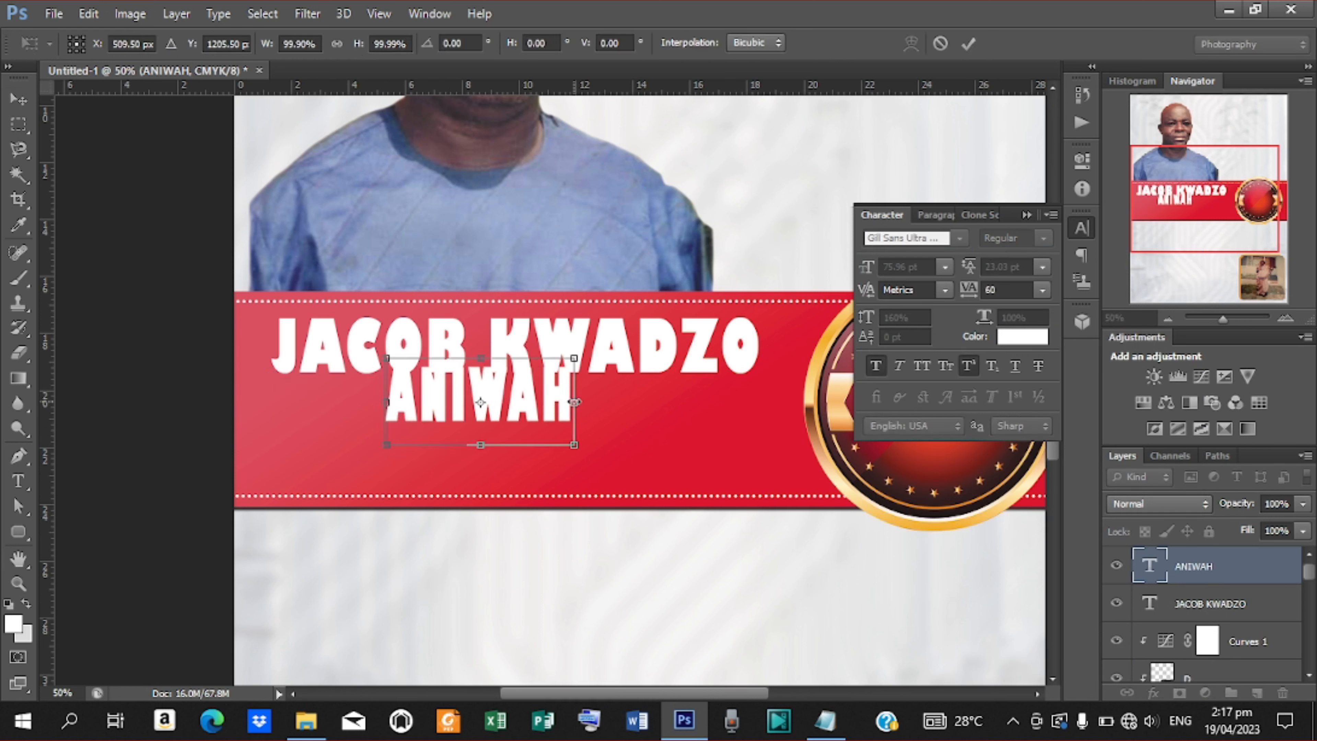
{"action": "key", "text": "Down"}
{"action": "key", "text": "Down"}
{"action": "key", "text": "Down"}
{"action": "key", "text": "Down"}
{"action": "key", "text": "Down"}
{"action": "key", "text": "Down"}
{"action": "key", "text": "Down"}
{"action": "key", "text": "Down"}
{"action": "key", "text": "Down"}
{"action": "key", "text": "Down"}
{"action": "key", "text": "Down"}
{"action": "key", "text": "Down"}
{"action": "key", "text": "Down"}
{"action": "key", "text": "Down"}
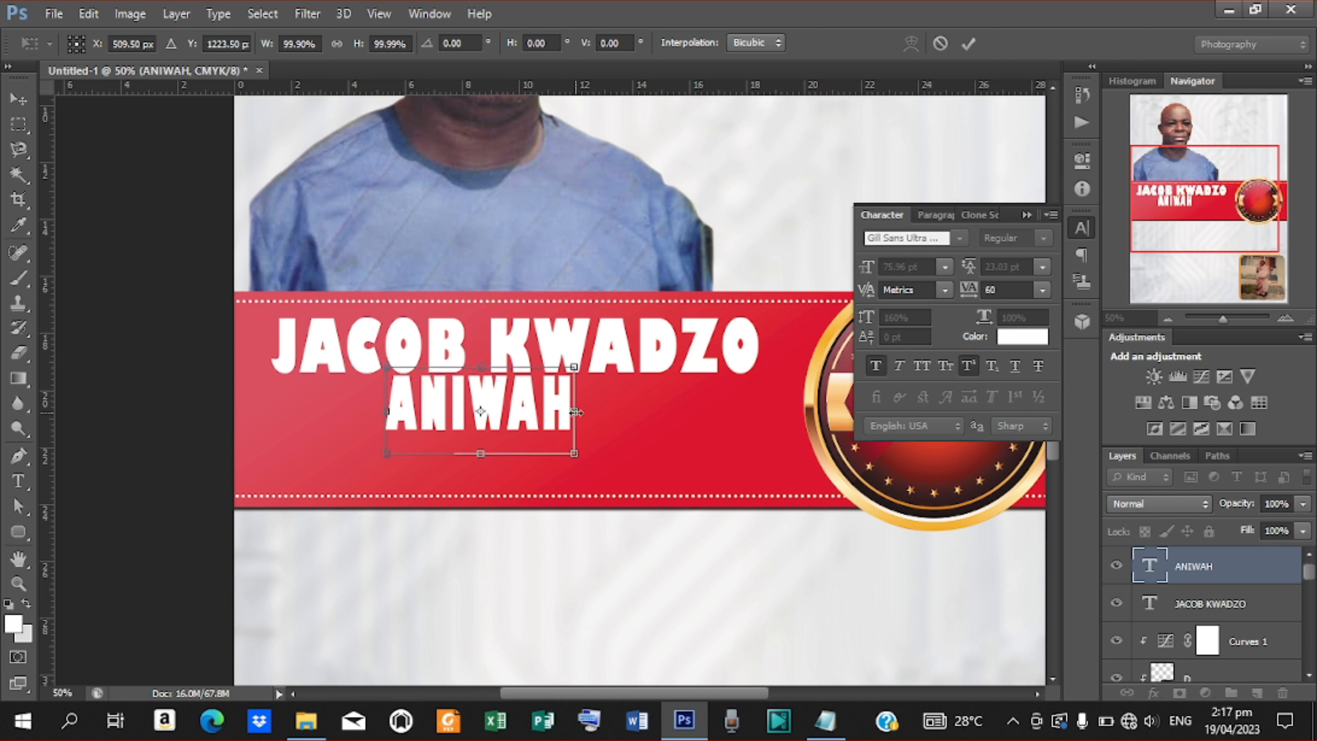
Stretch the middle-name line to about 269% width to match the top line.
{"action": "left_click_drag", "start_coordinate": [576, 411], "coordinate": [762, 414]}
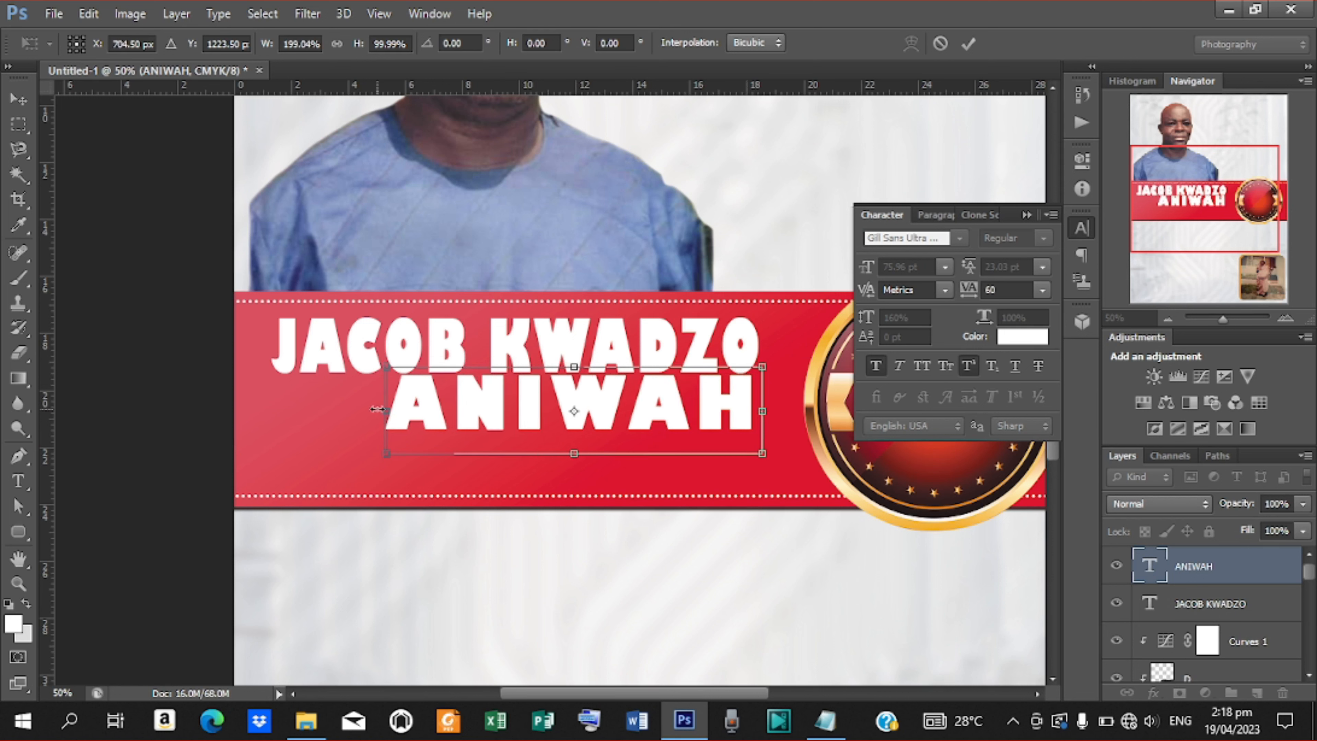
{"action": "left_click_drag", "start_coordinate": [387, 410], "coordinate": [257, 395]}
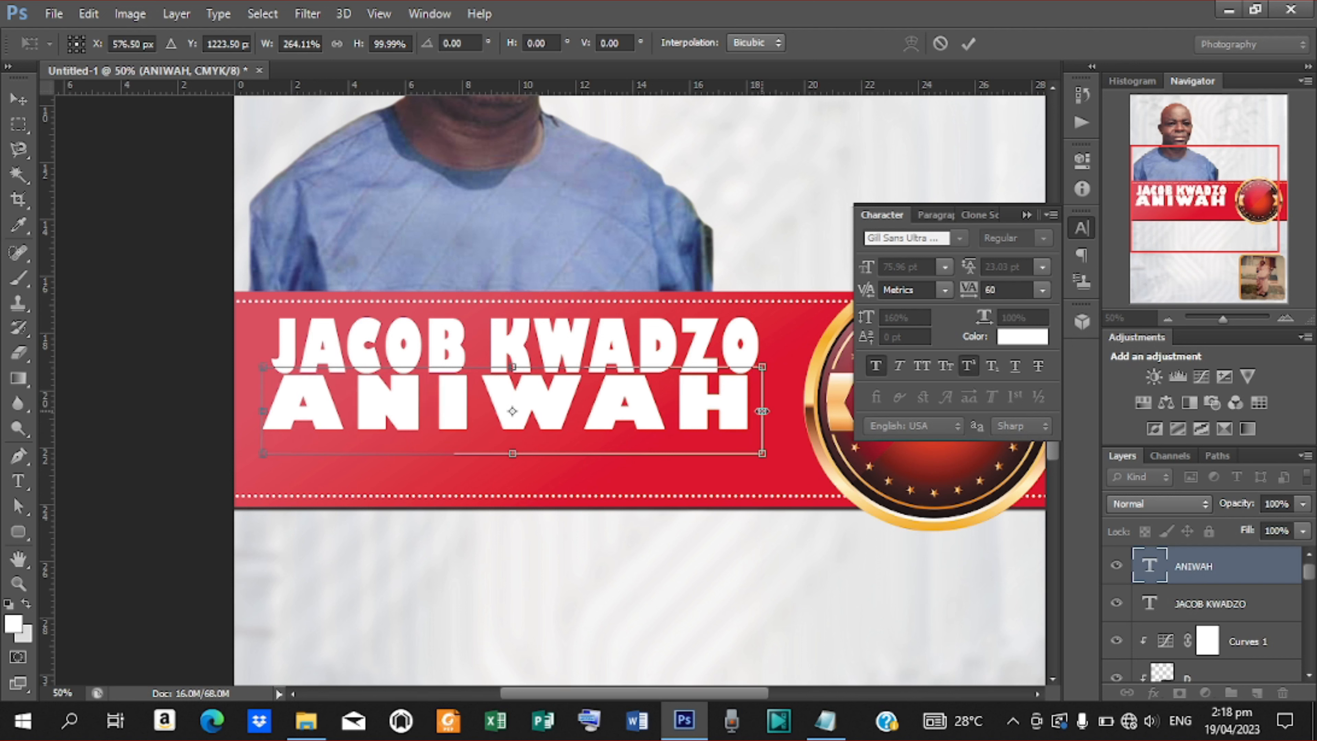
{"action": "left_click_drag", "start_coordinate": [762, 411], "coordinate": [771, 411]}
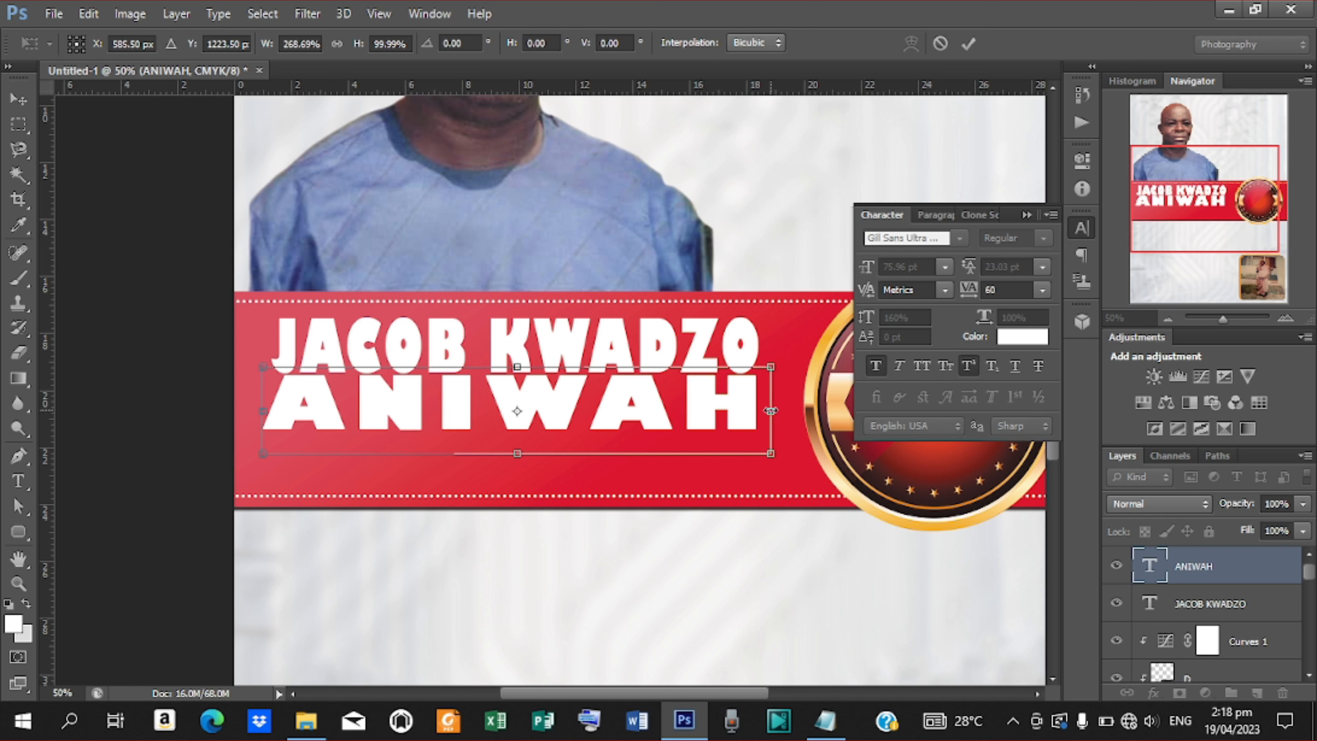
{"action": "left_click", "coordinate": [968, 43]}
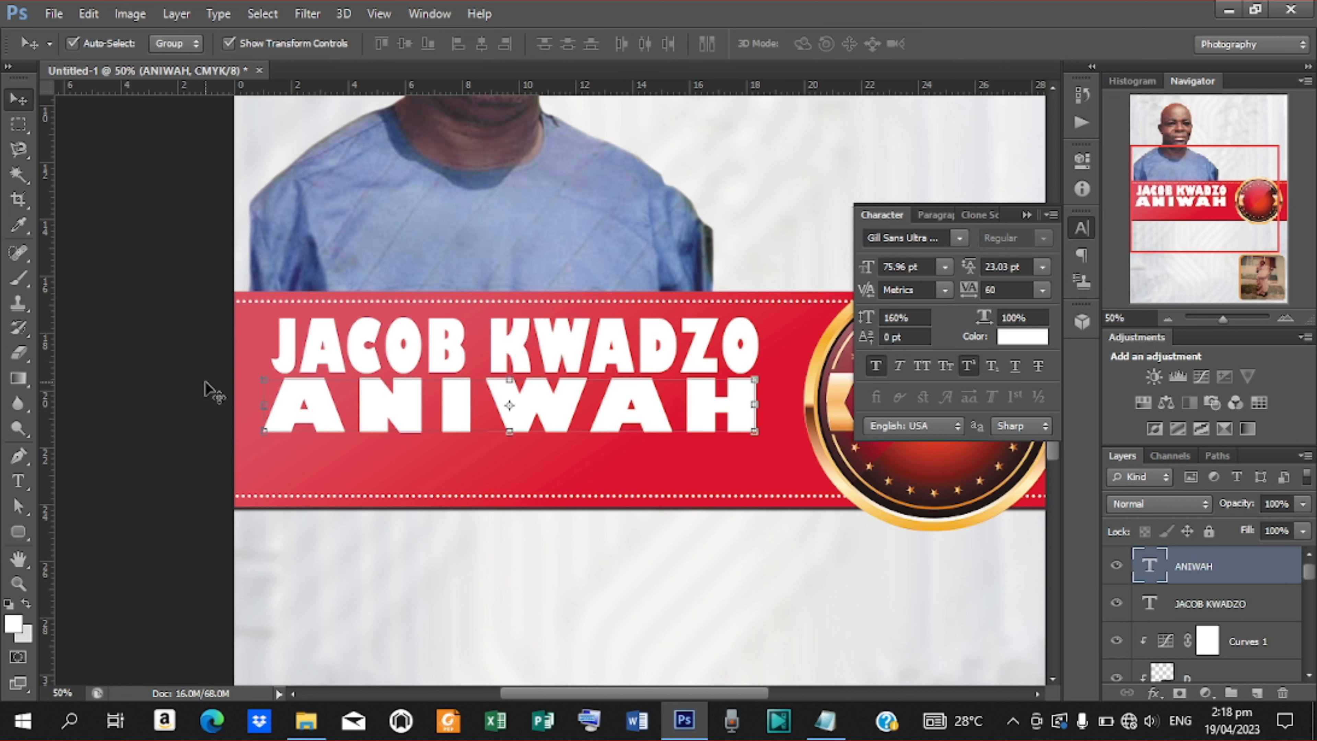
Select the top name line and nudge it slightly with the arrow keys.
{"action": "left_click", "coordinate": [408, 338]}
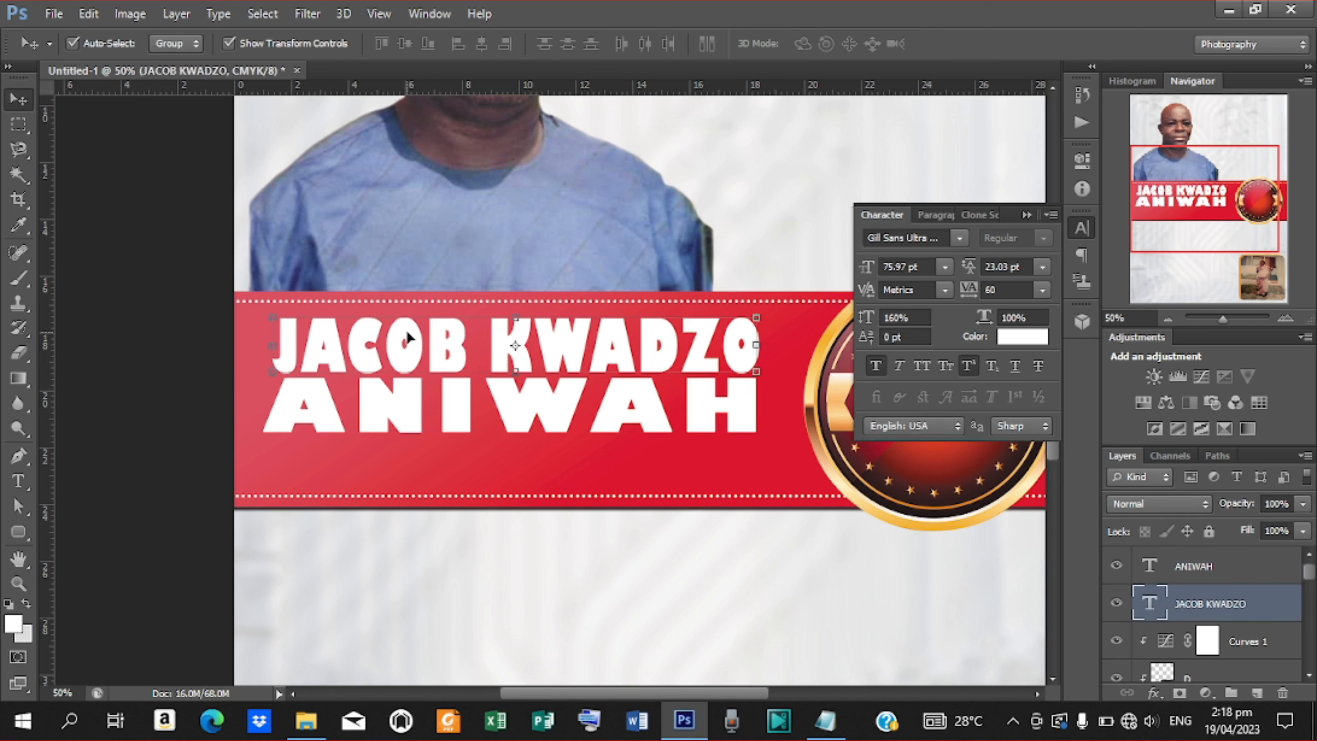
{"action": "key", "text": "Left"}
{"action": "key", "text": "Down"}
{"action": "key", "text": "Right"}
{"action": "key", "text": "Right"}
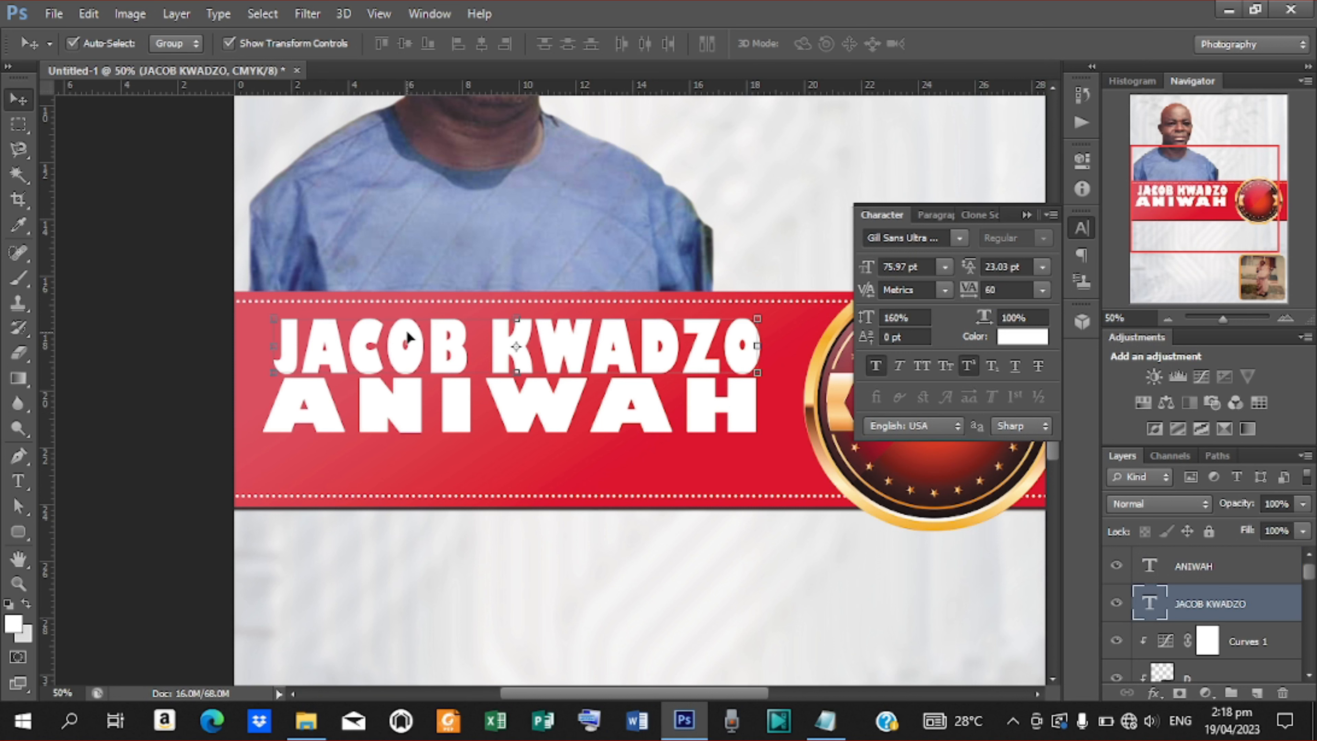
Try a drop shadow on the top name line: distance 8, spread 5, size 8, angle 90°.
{"action": "left_click", "coordinate": [1154, 692]}
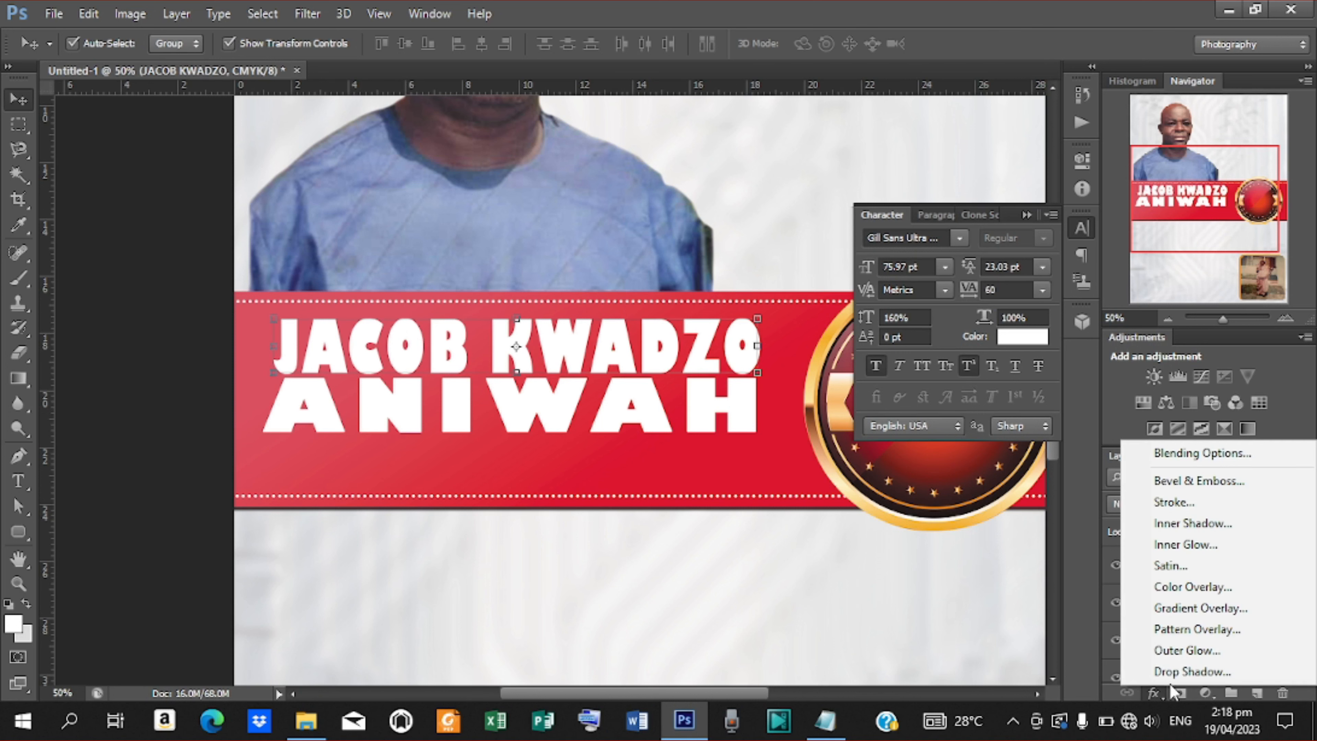
{"action": "left_click", "coordinate": [1198, 452]}
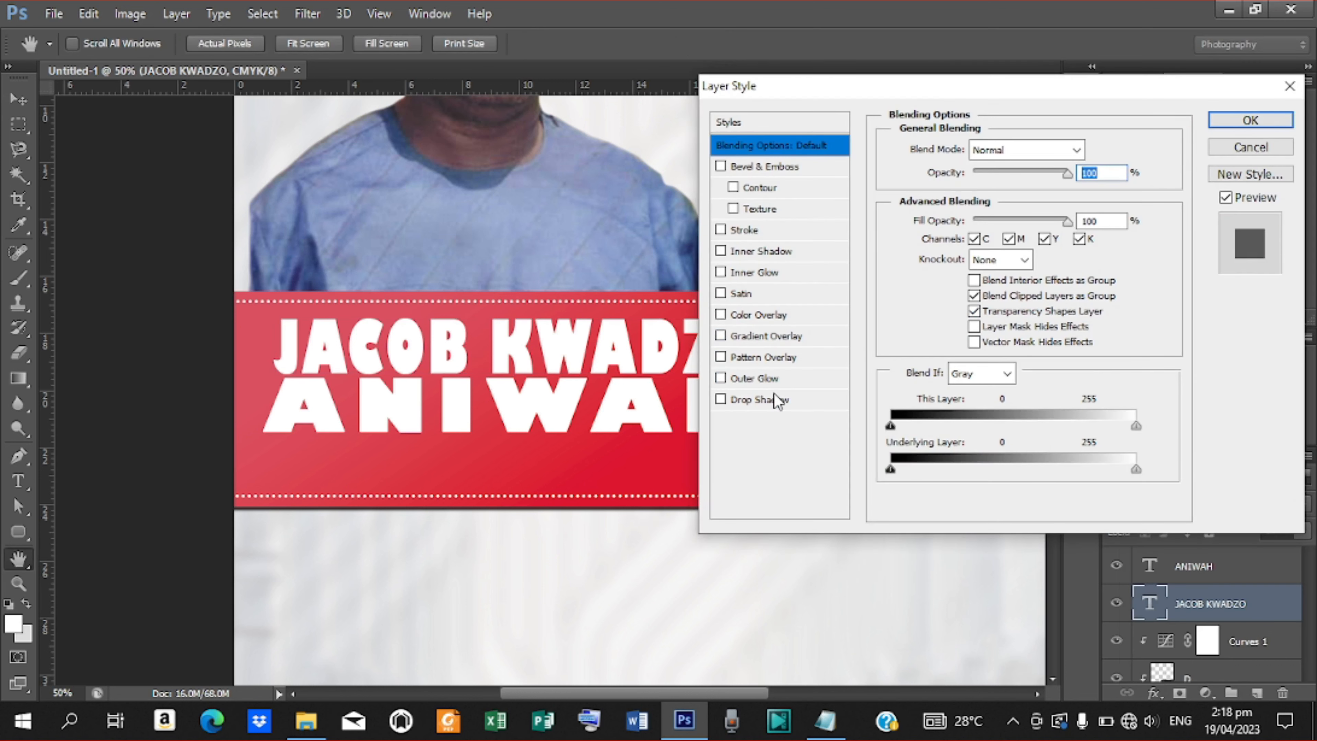
{"action": "left_click", "coordinate": [757, 400]}
{"action": "double_click", "coordinate": [1088, 232]}
{"action": "type", "text": "8"}
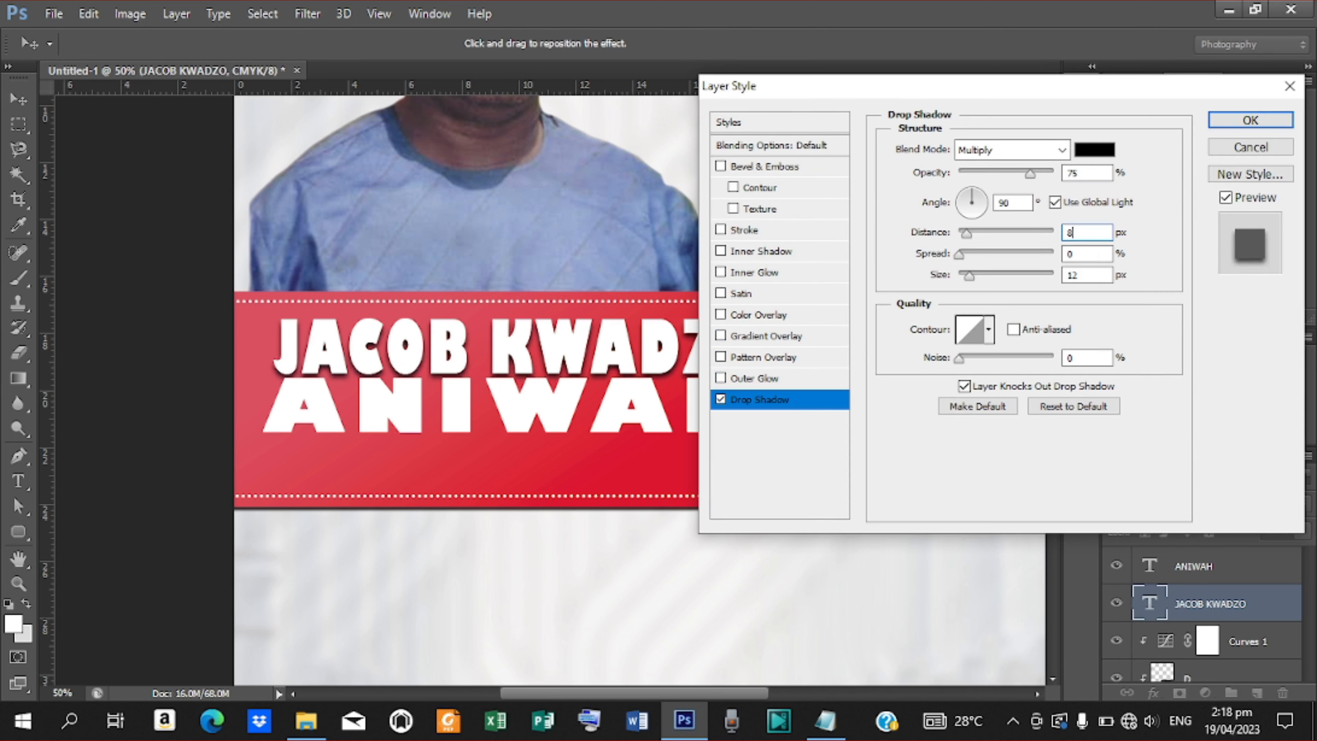
{"action": "key", "text": "Tab"}
{"action": "type", "text": "5"}
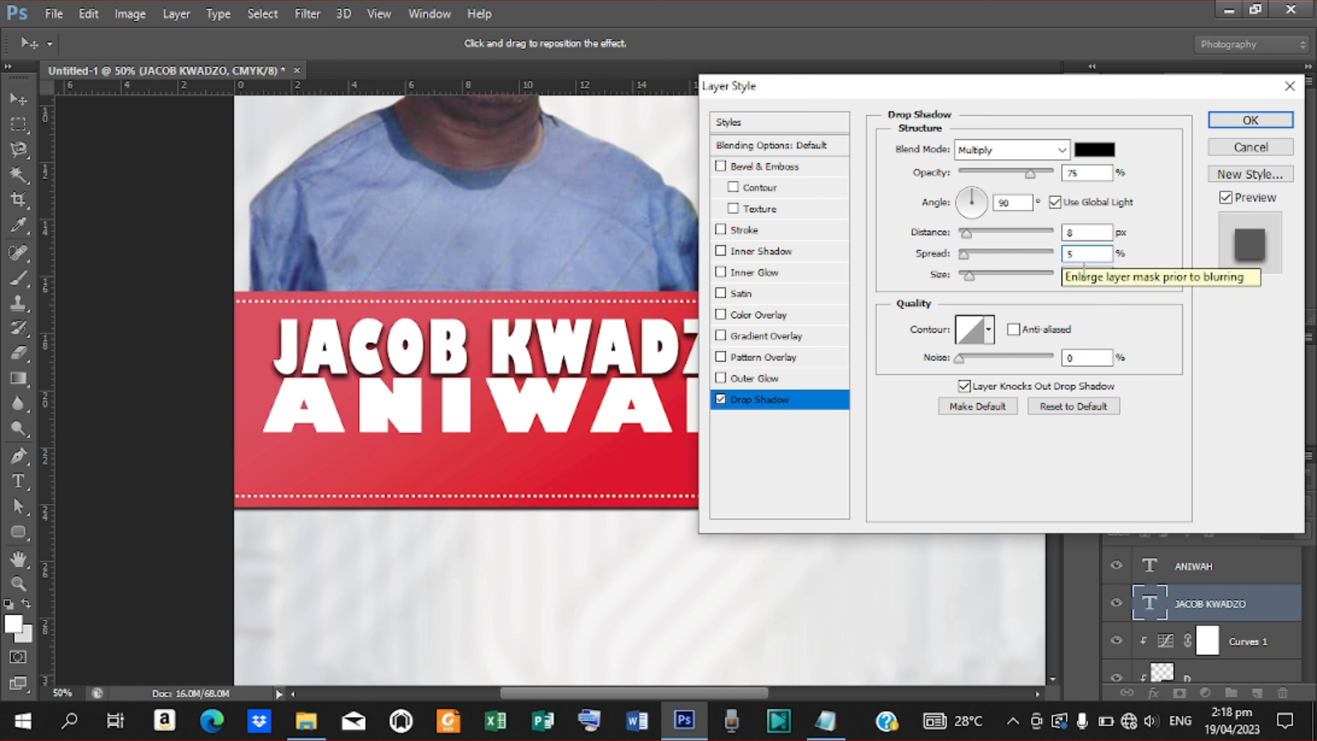
{"action": "key", "text": "Tab"}
{"action": "type", "text": "8"}
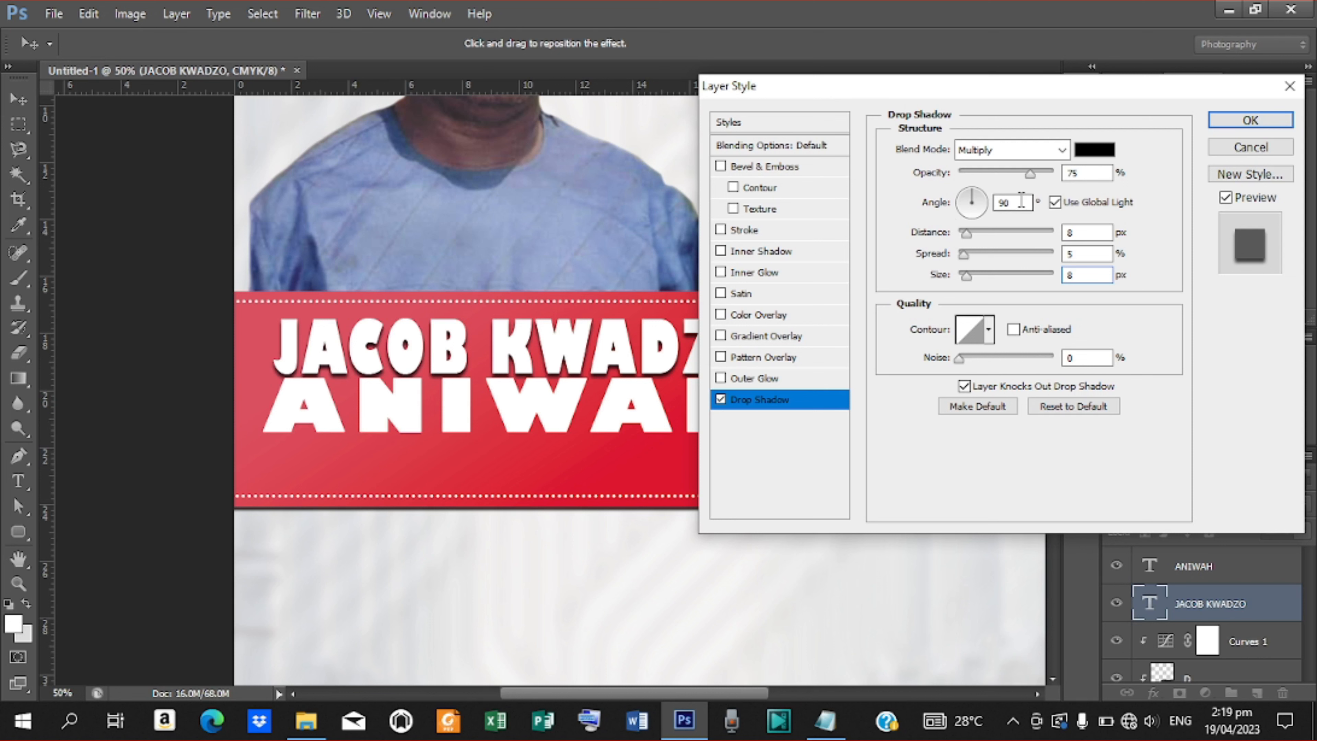
{"action": "left_click_drag", "start_coordinate": [1020, 201], "coordinate": [982, 207]}
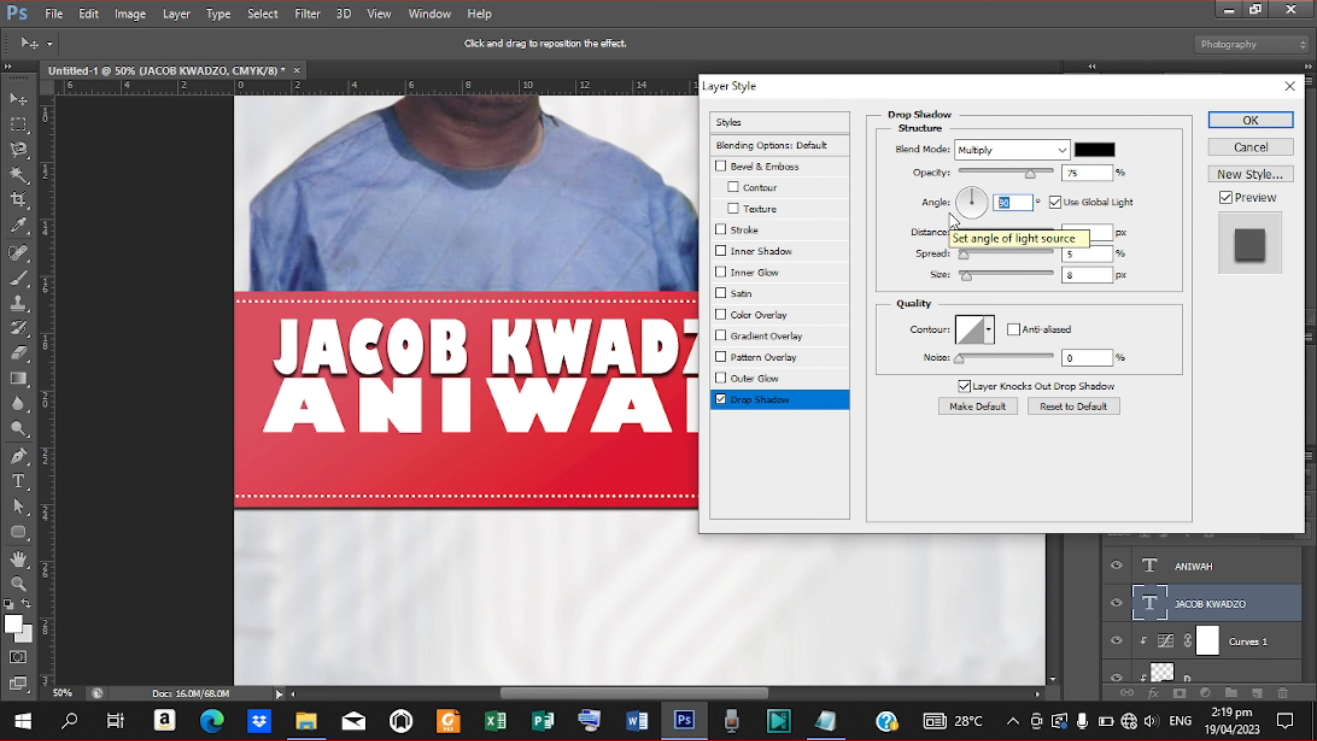
{"action": "type", "text": "120"}
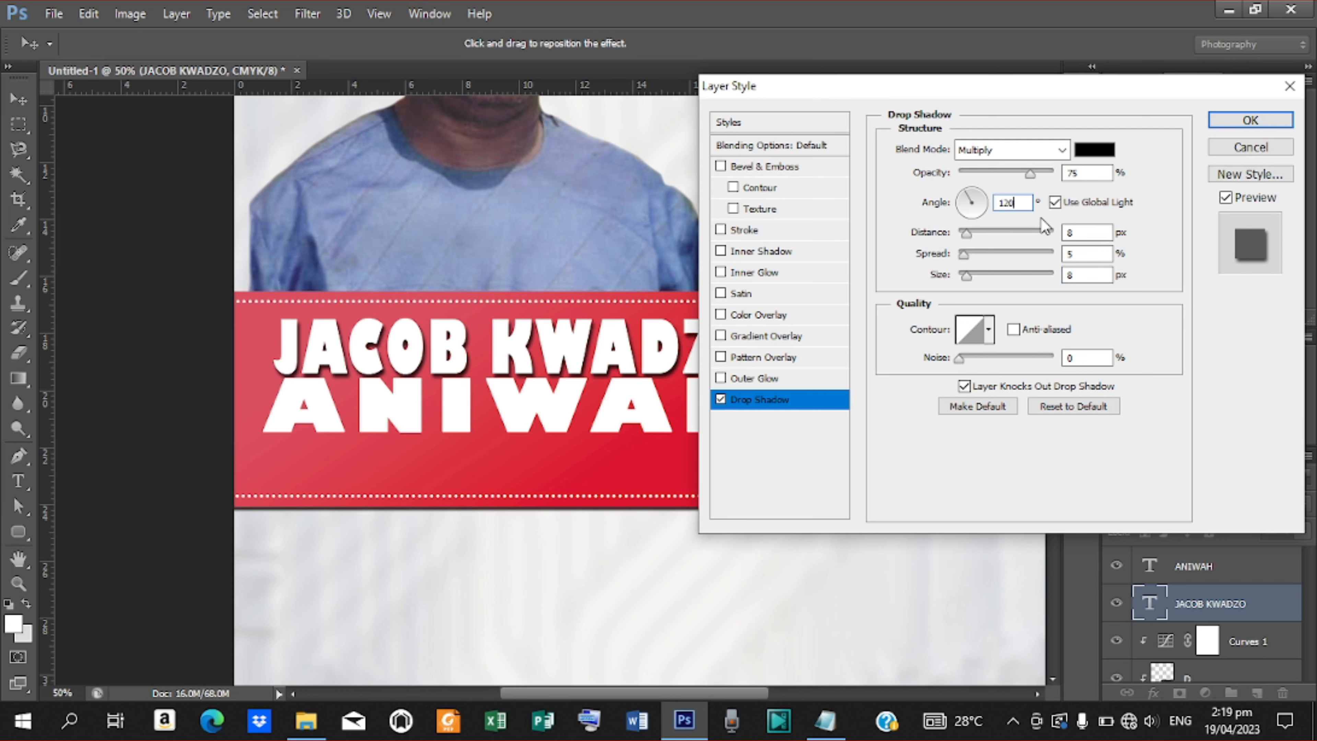
{"action": "key", "text": "BackSpace"}
{"action": "key", "text": "BackSpace"}
{"action": "type", "text": "00"}
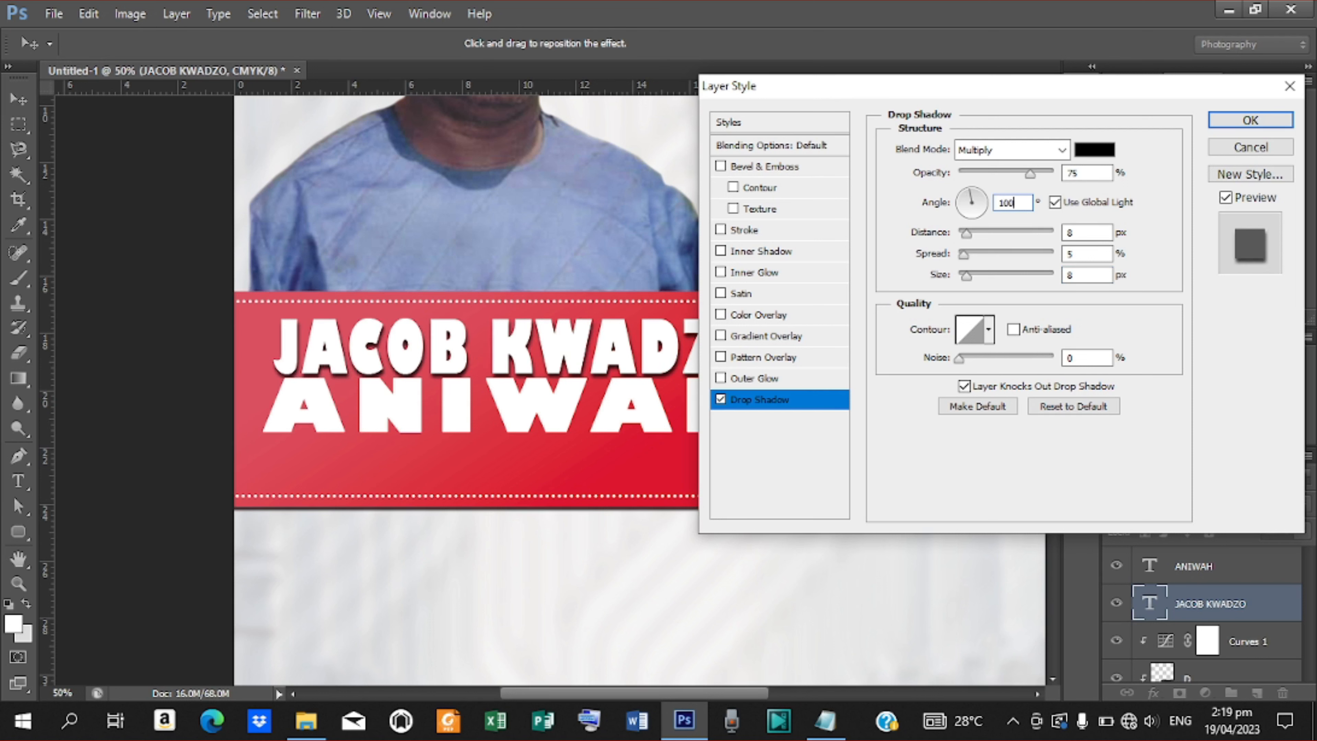
{"action": "key", "text": "BackSpace"}
{"action": "key", "text": "BackSpace"}
{"action": "key", "text": "BackSpace"}
{"action": "type", "text": "90"}
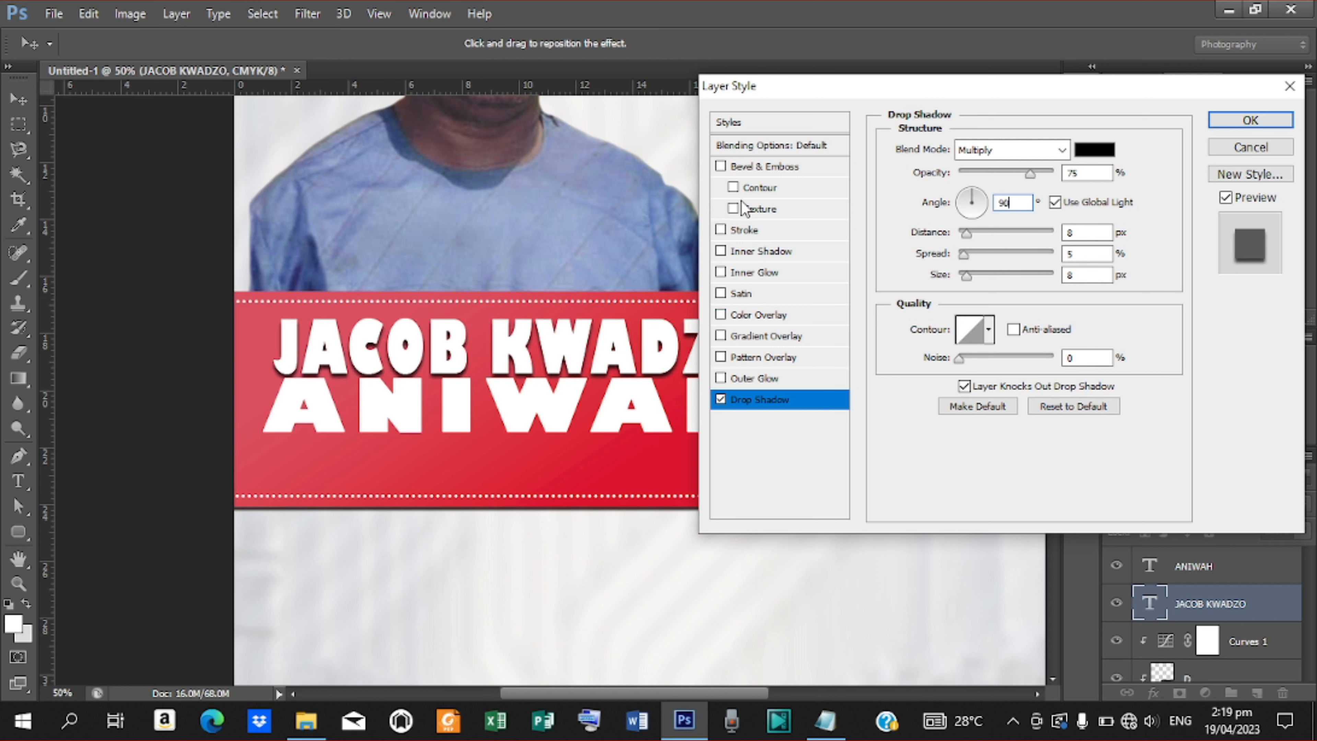
Try a white stroke of 21 on the name, then discard the layer style changes.
{"action": "left_click", "coordinate": [754, 235]}
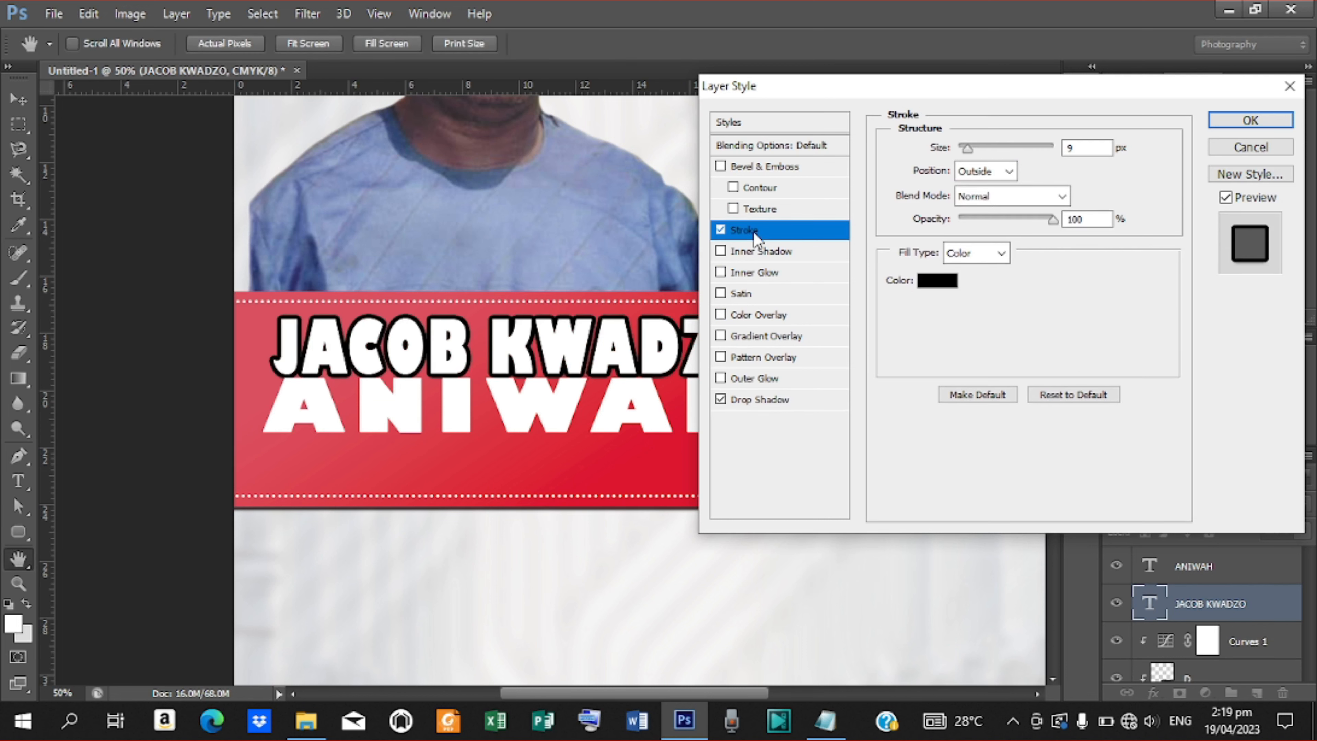
{"action": "left_click", "coordinate": [934, 282]}
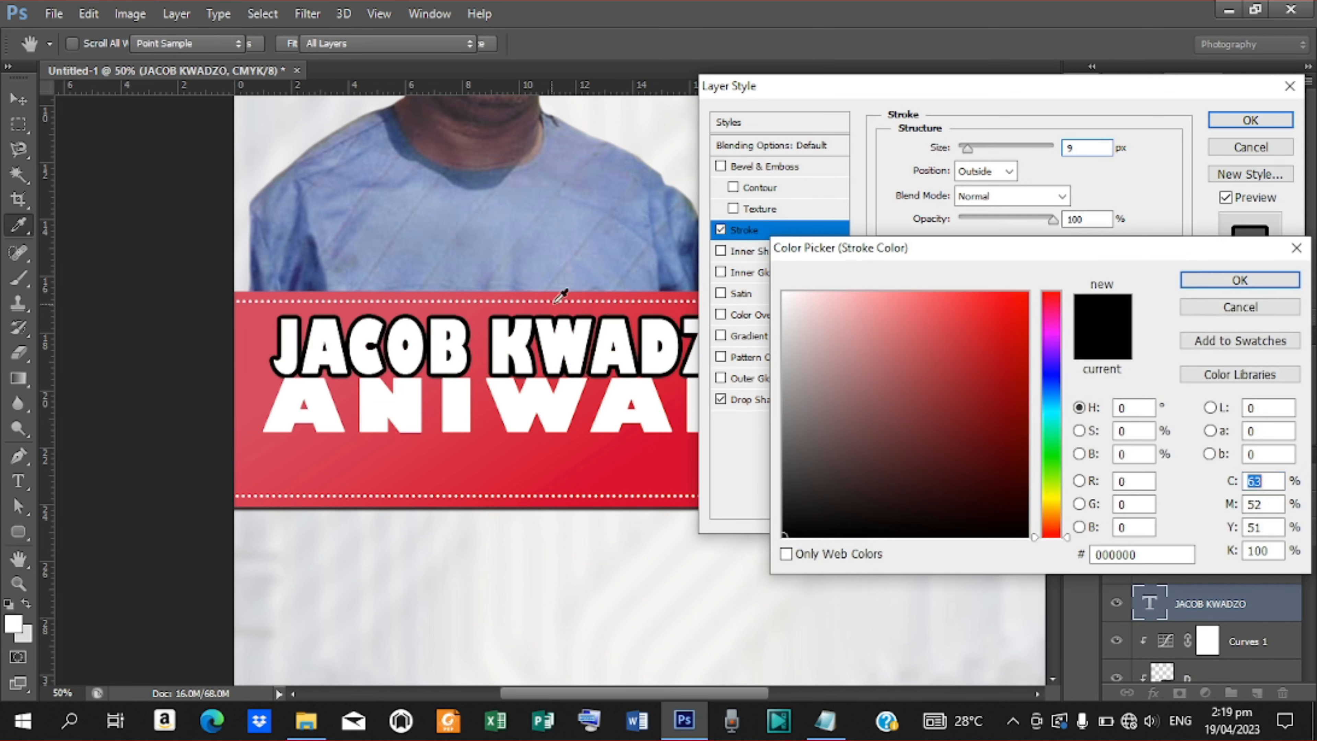
{"action": "left_click", "coordinate": [524, 337]}
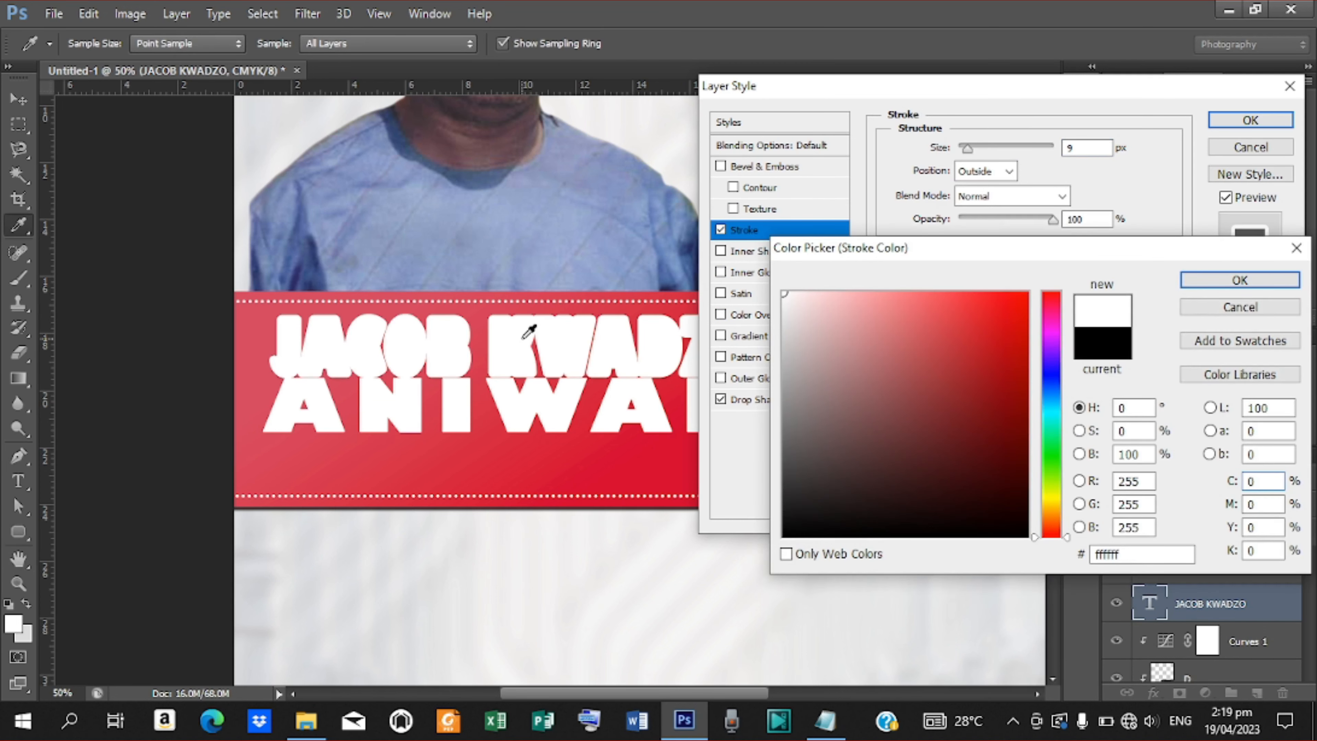
{"action": "left_click", "coordinate": [1261, 275]}
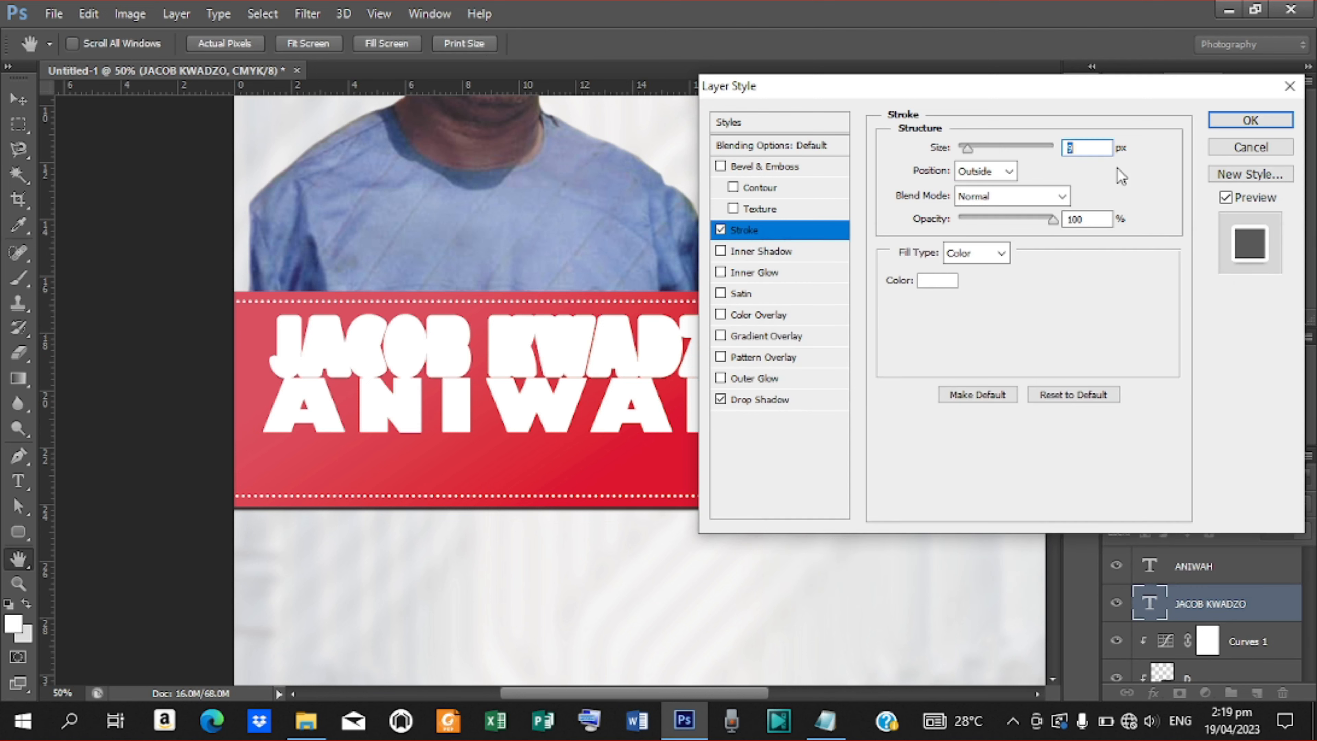
{"action": "type", "text": "2"}
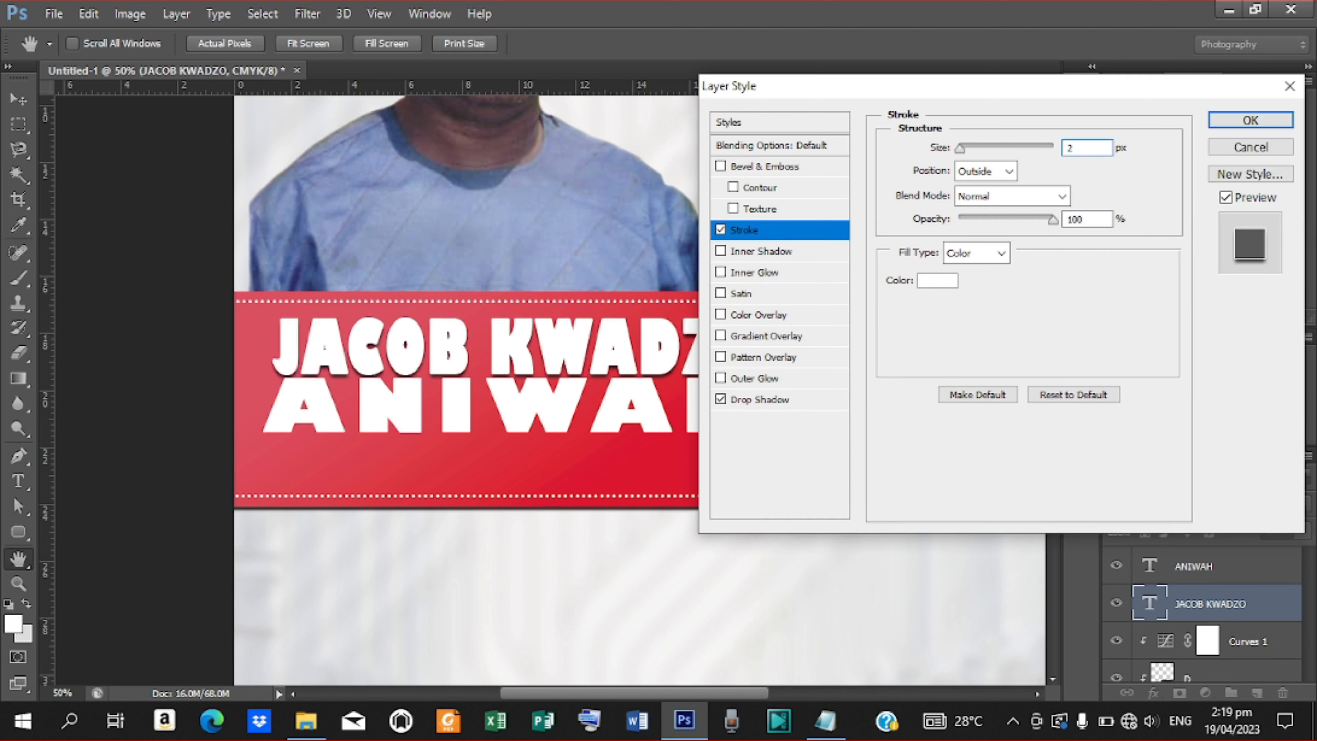
{"action": "type", "text": "1"}
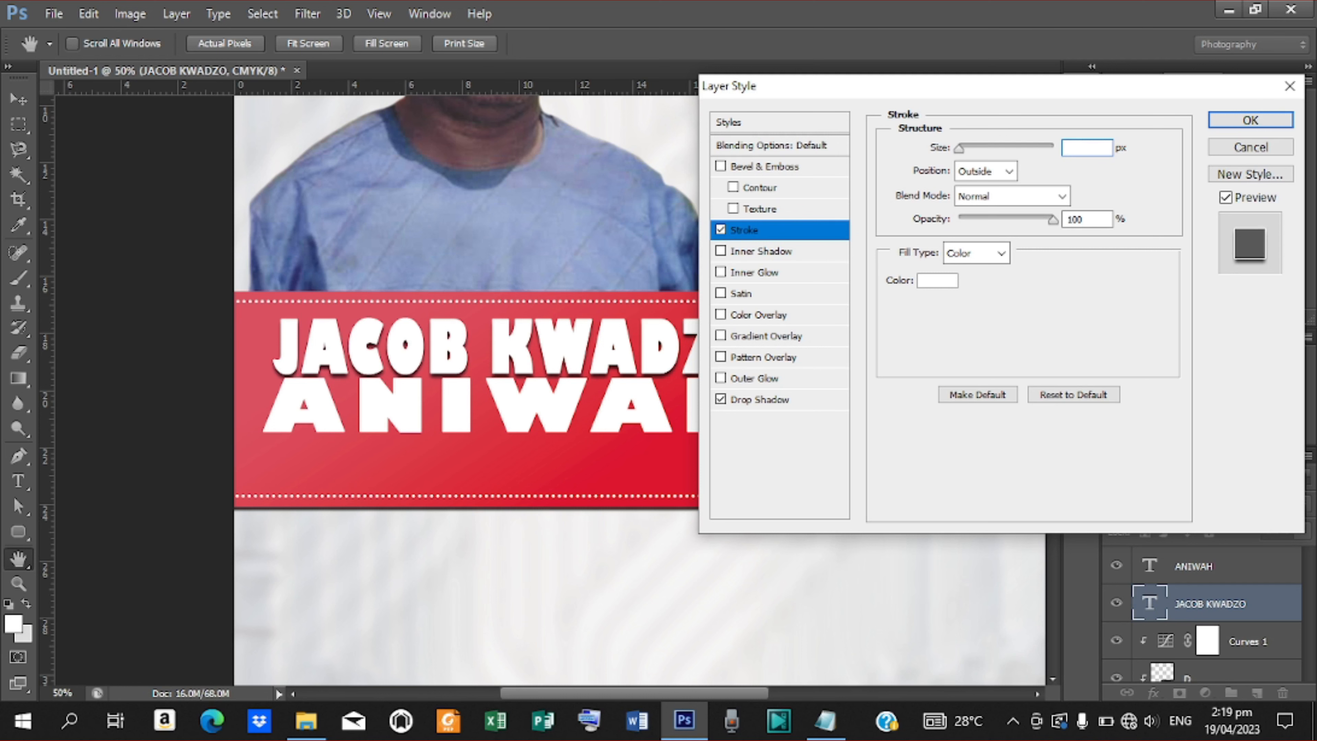
{"action": "left_click", "coordinate": [1230, 150]}
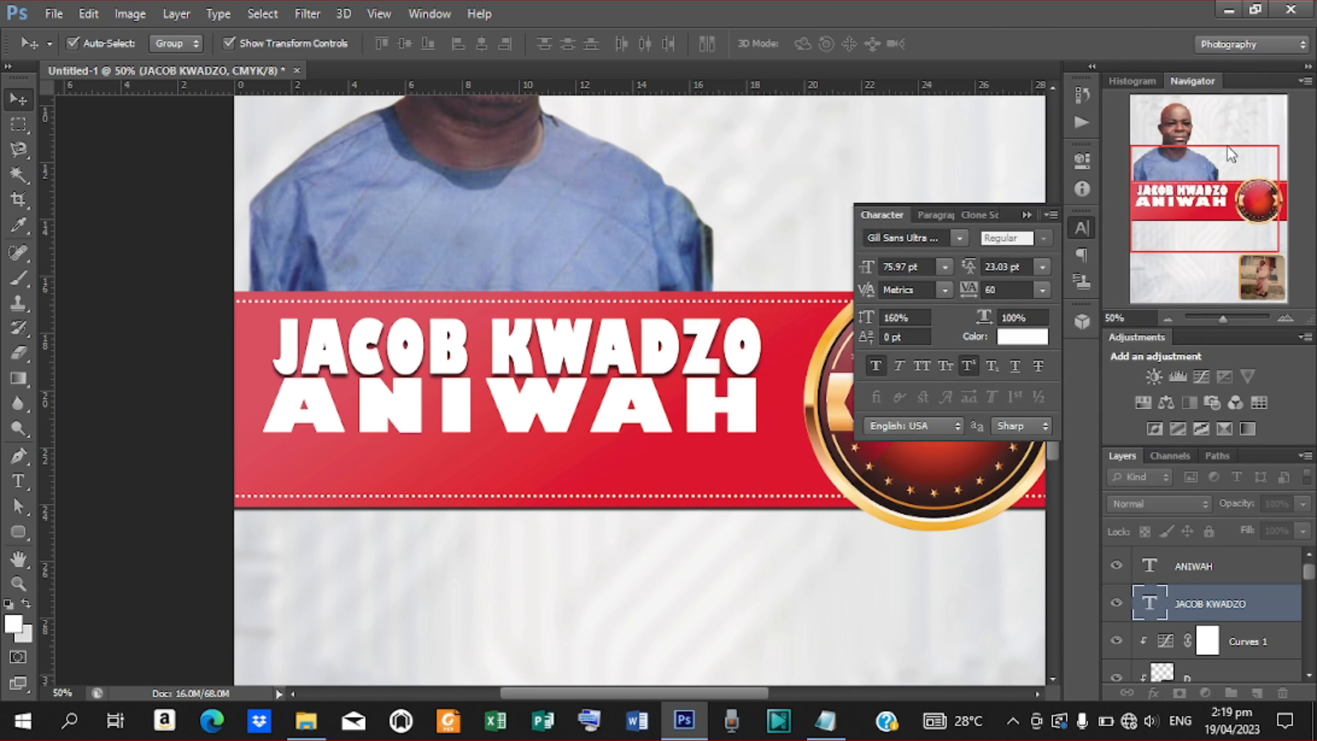
Apply a Multiply drop shadow to the top name line: 75%, 90°, distance 5, spread 5, size 5.
{"action": "left_click", "coordinate": [1153, 696]}
{"action": "left_click", "coordinate": [1178, 680]}
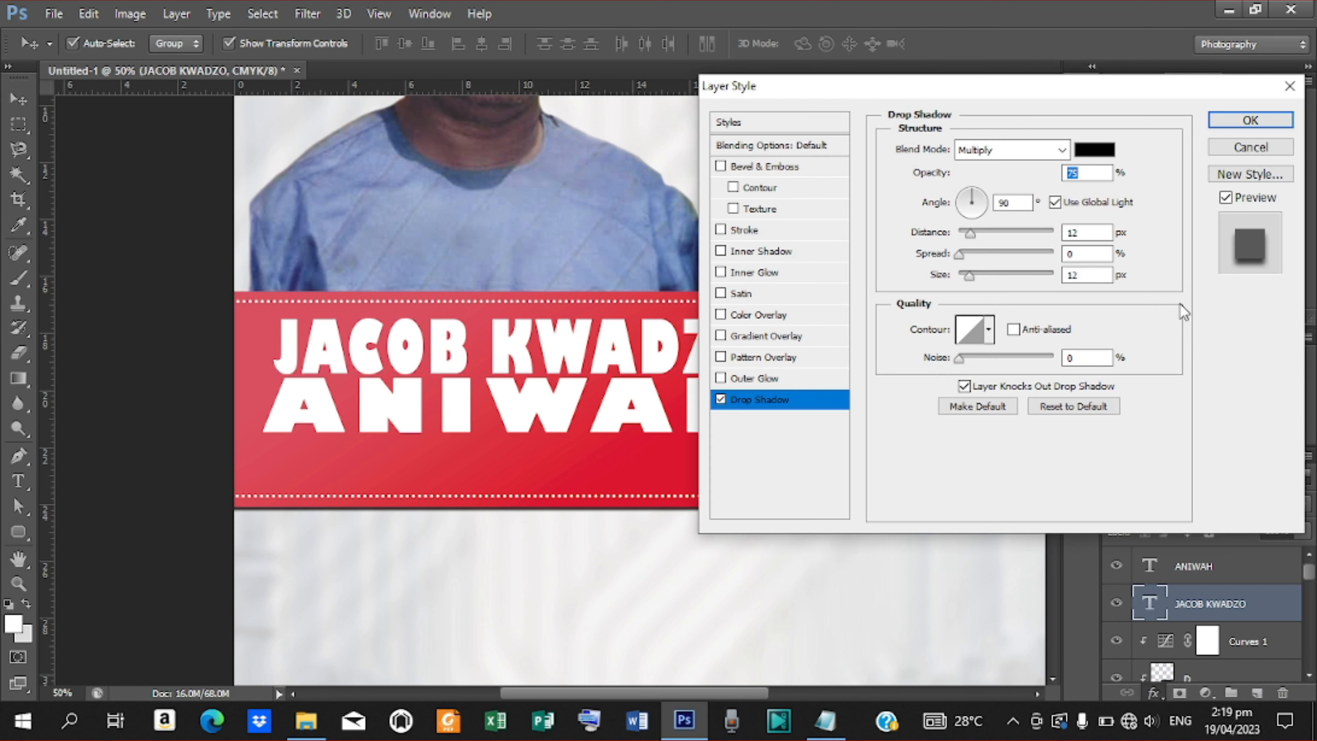
{"action": "type", "text": "8"}
{"action": "key", "text": "Tab"}
{"action": "type", "text": "5"}
{"action": "key", "text": "Tab"}
{"action": "type", "text": "6"}
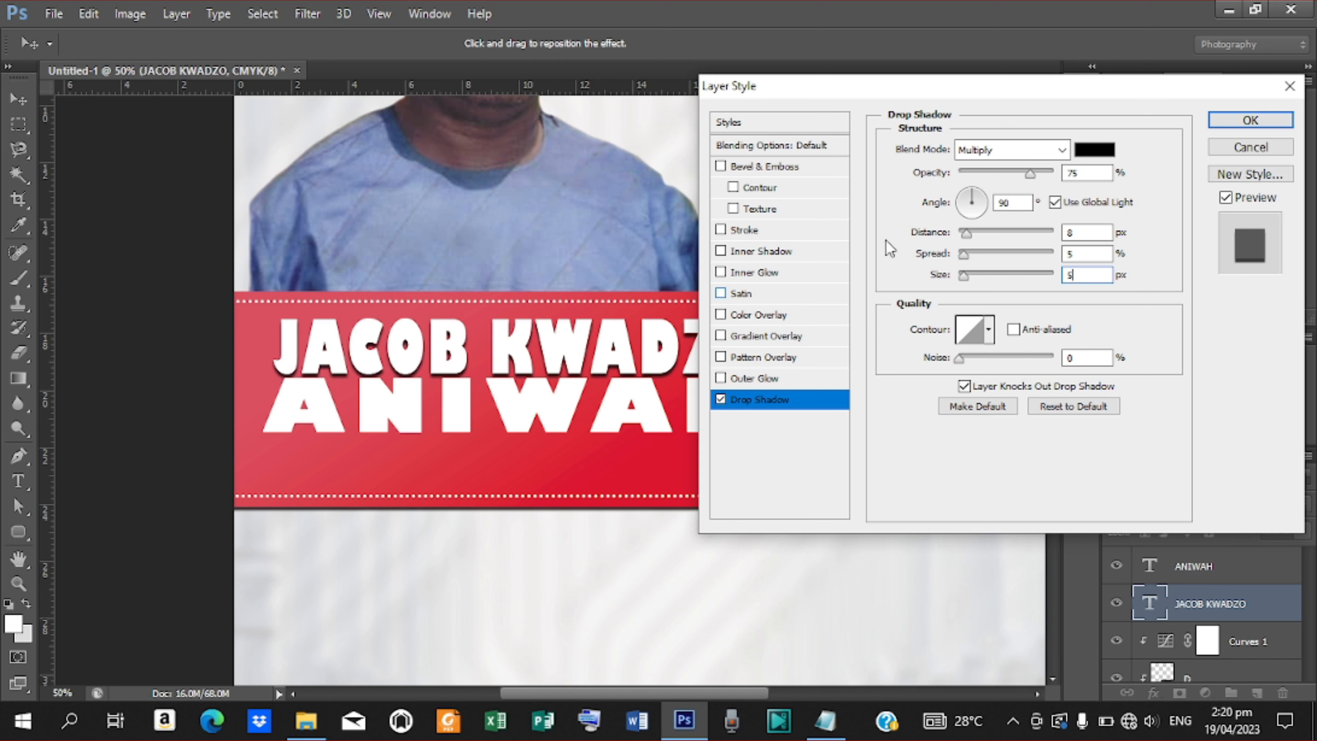
{"action": "key", "text": "shift+Tab"}
{"action": "key", "text": "shift+Tab"}
{"action": "type", "text": "5"}
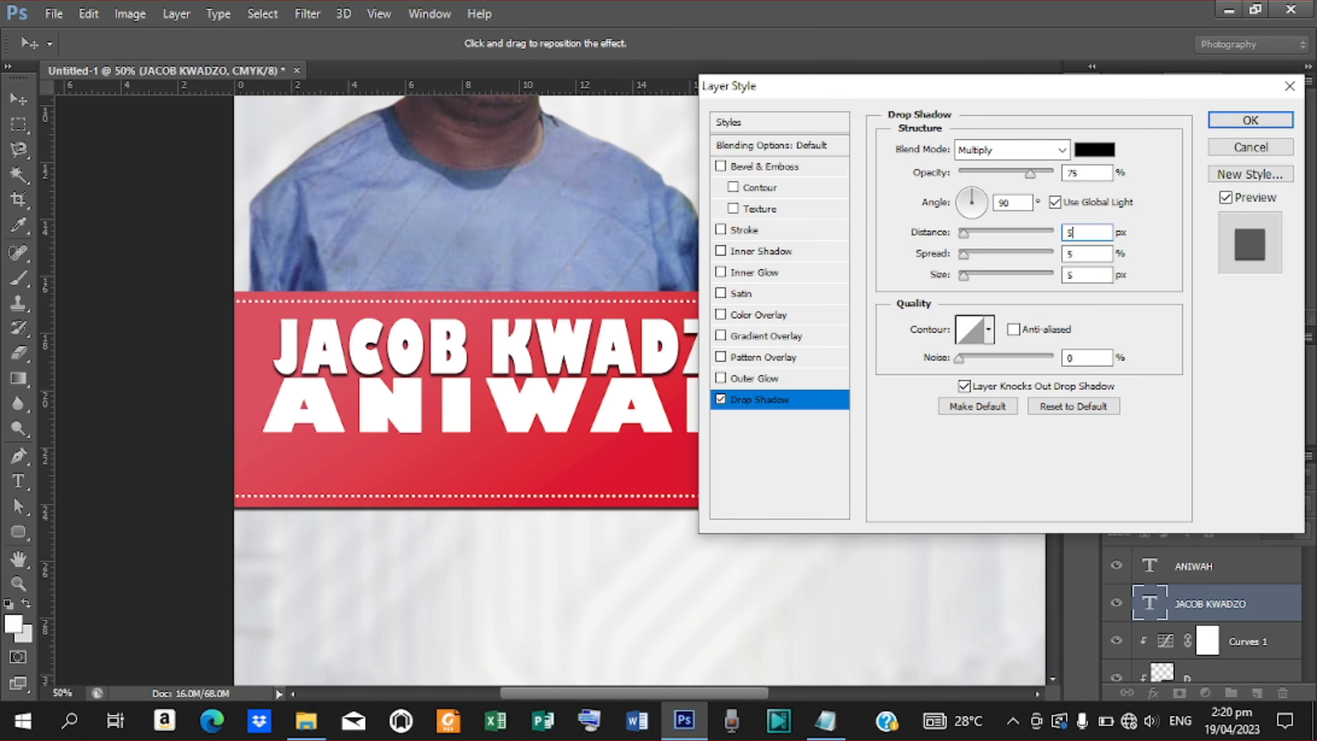
{"action": "left_click", "coordinate": [1241, 126]}
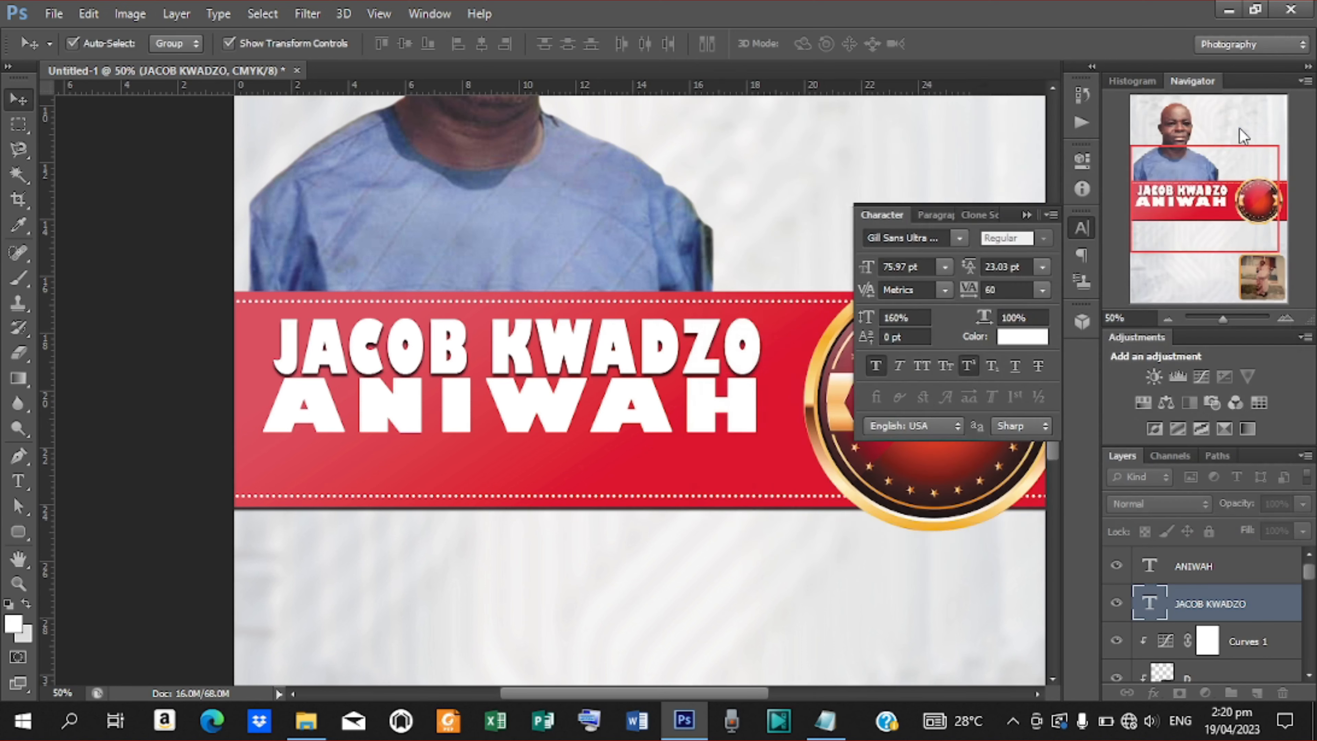
Copy the drop shadow effect from the top name line onto the lower name line.
{"action": "key", "text": "ctrl+minus"}
{"action": "key", "text": "ctrl+minus"}
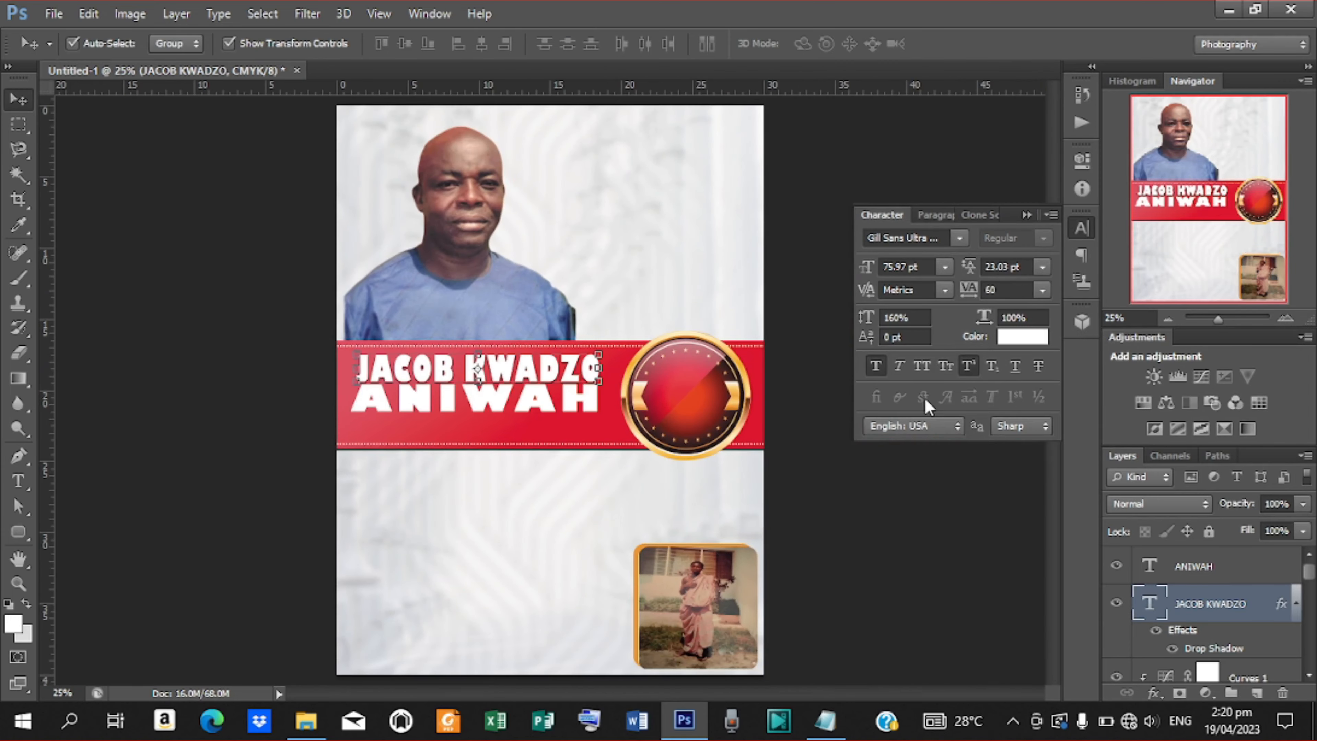
{"action": "key", "text": "ctrl+plus"}
{"action": "key", "text": "ctrl+plus"}
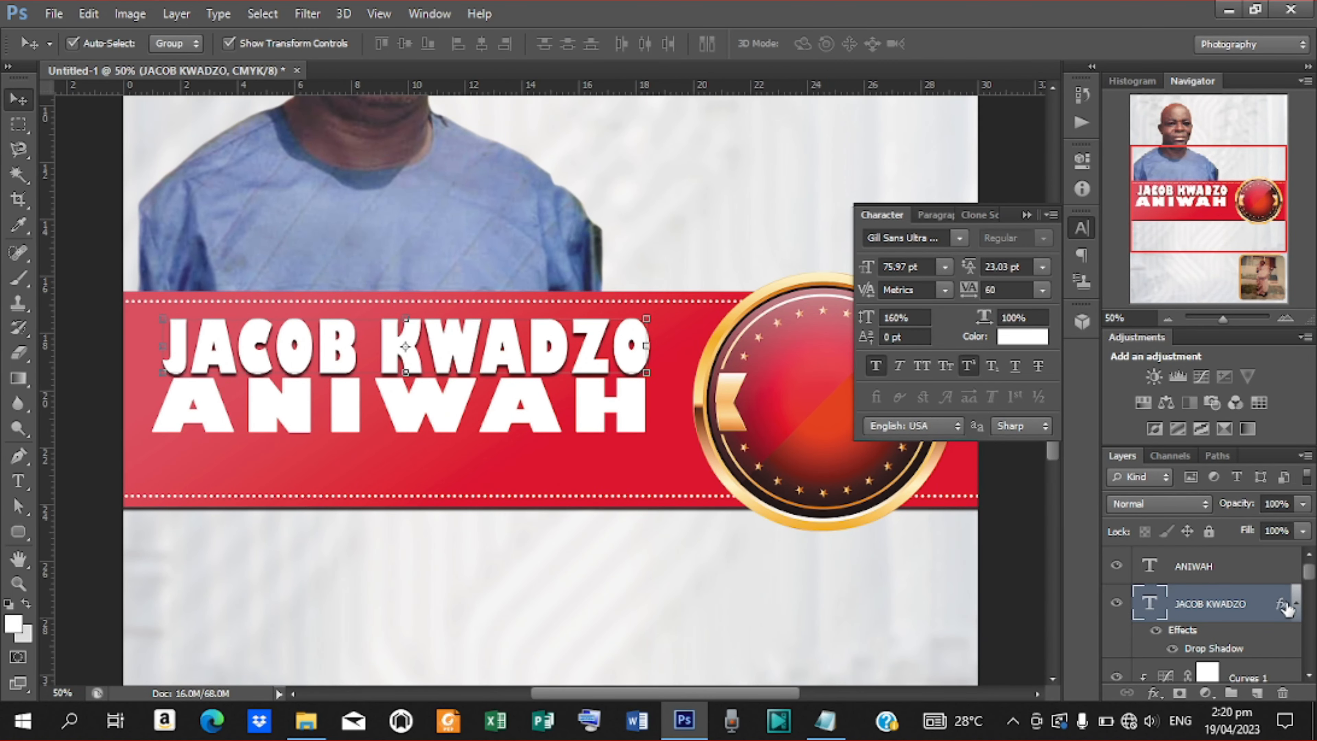
{"action": "left_click_drag", "start_coordinate": [1286, 608], "coordinate": [1284, 569]}
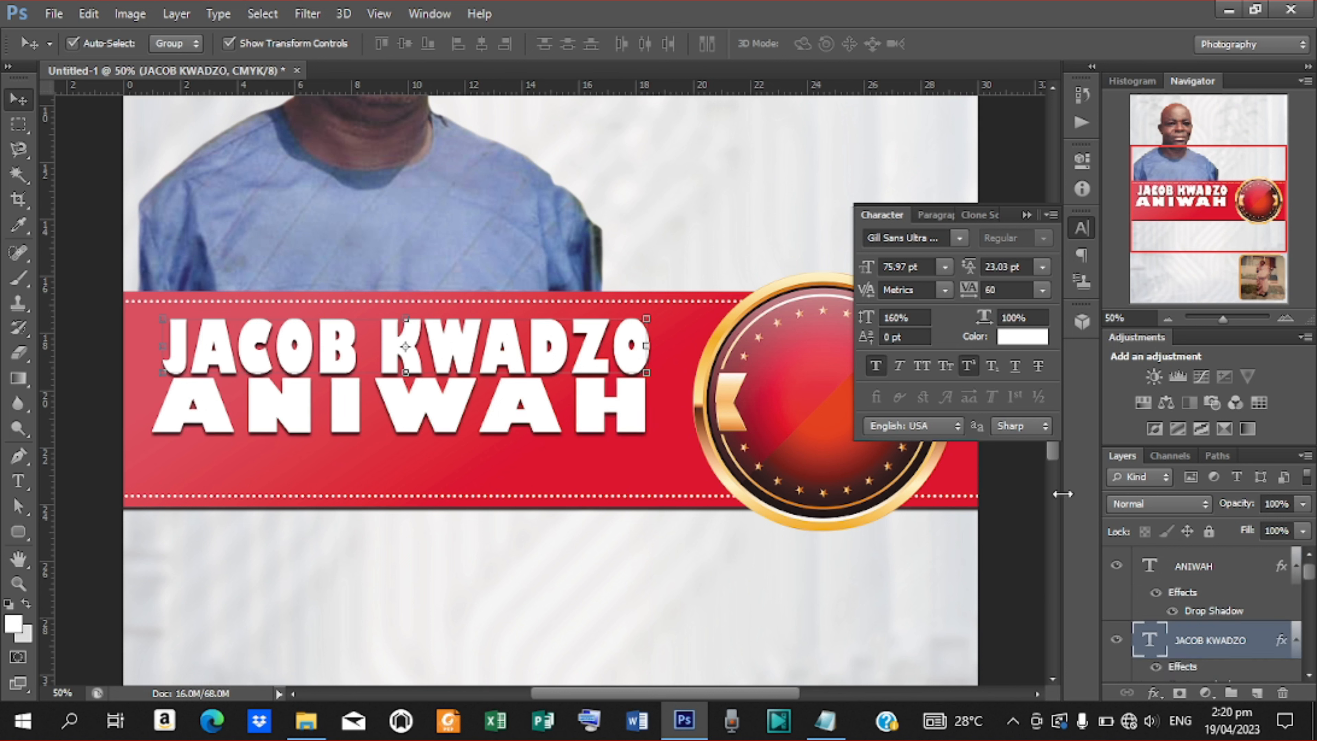
{"action": "left_click", "coordinate": [1007, 505]}
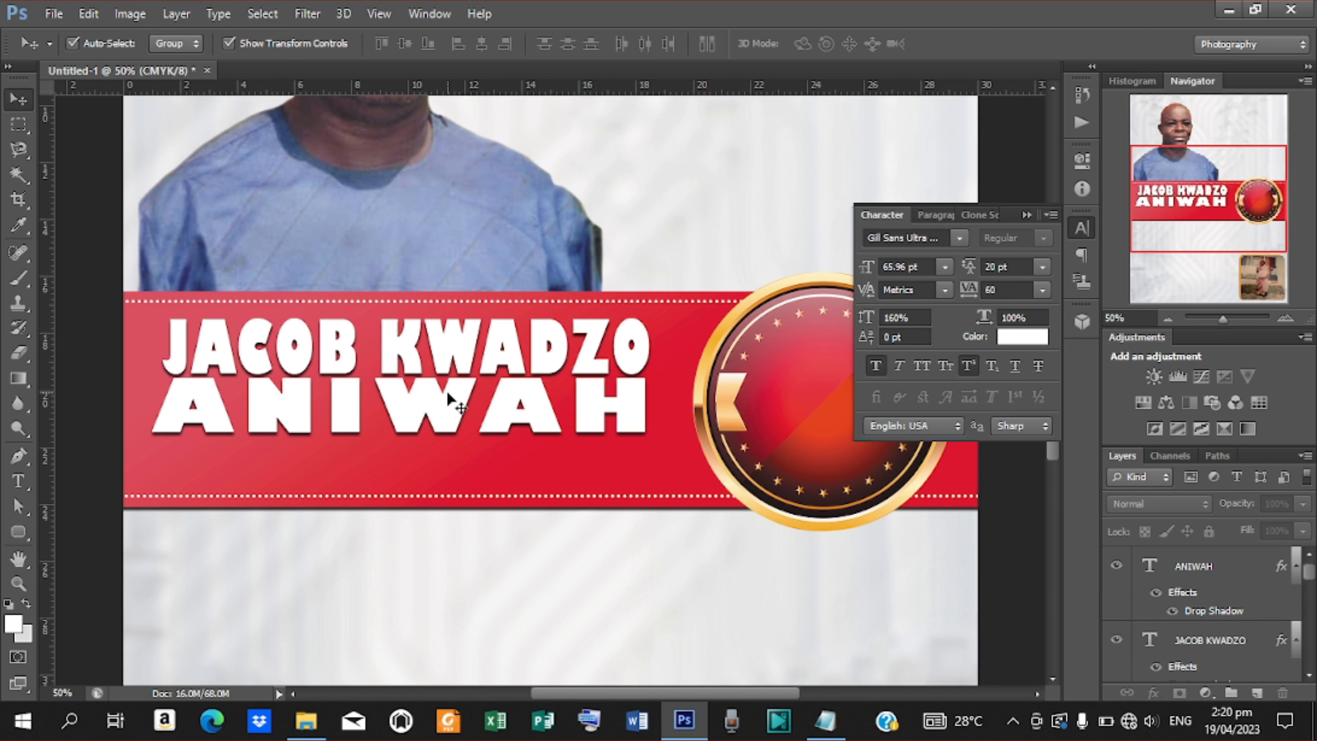
Raise the lower line's leading from 160% to 178% and nudge it down and slightly left.
{"action": "left_click", "coordinate": [449, 400]}
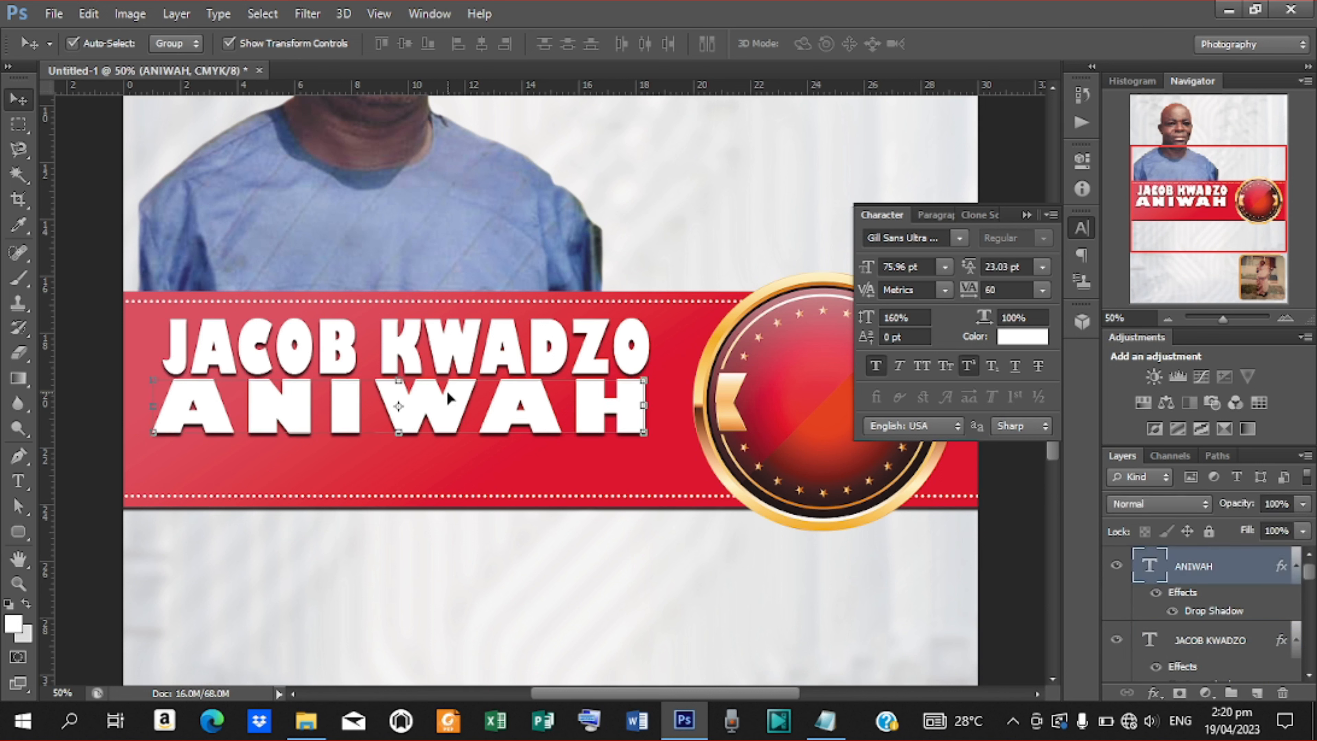
{"action": "key", "text": "Down"}
{"action": "key", "text": "Down"}
{"action": "key", "text": "Up"}
{"action": "key", "text": "Down"}
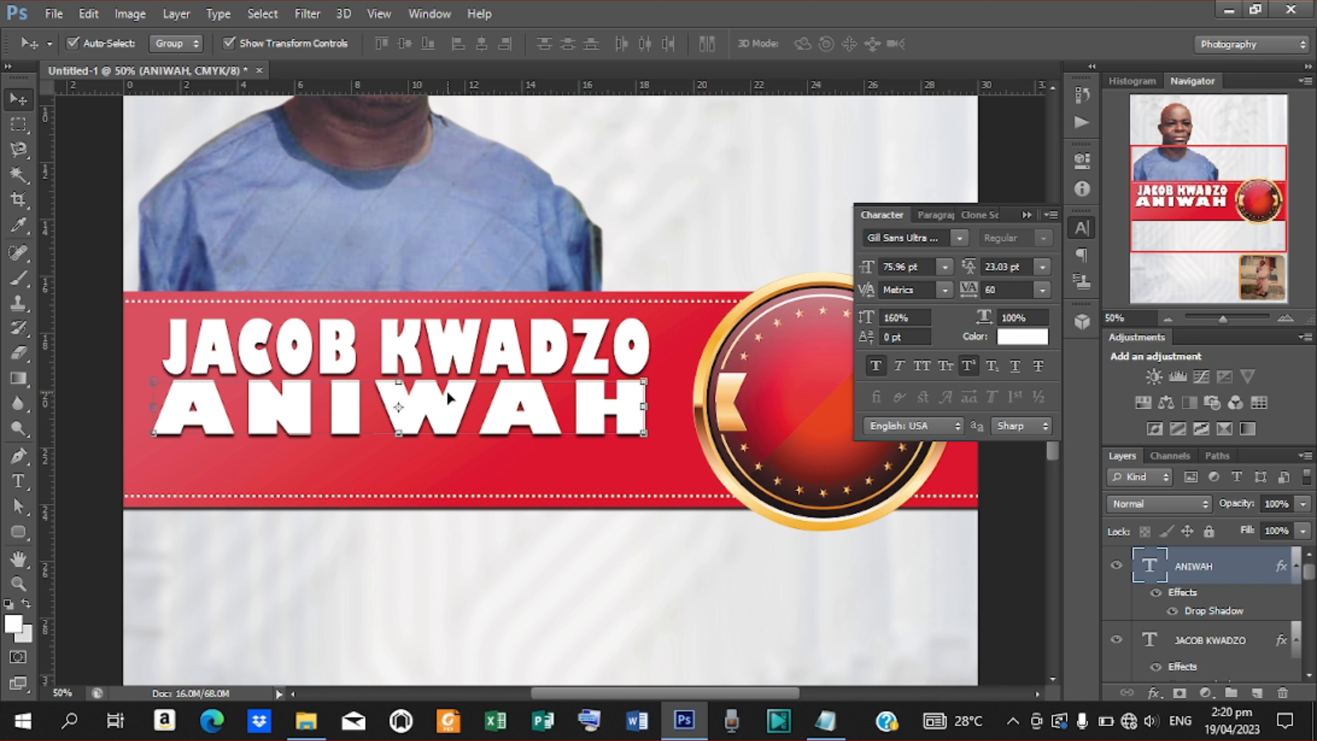
{"action": "key", "text": "Up"}
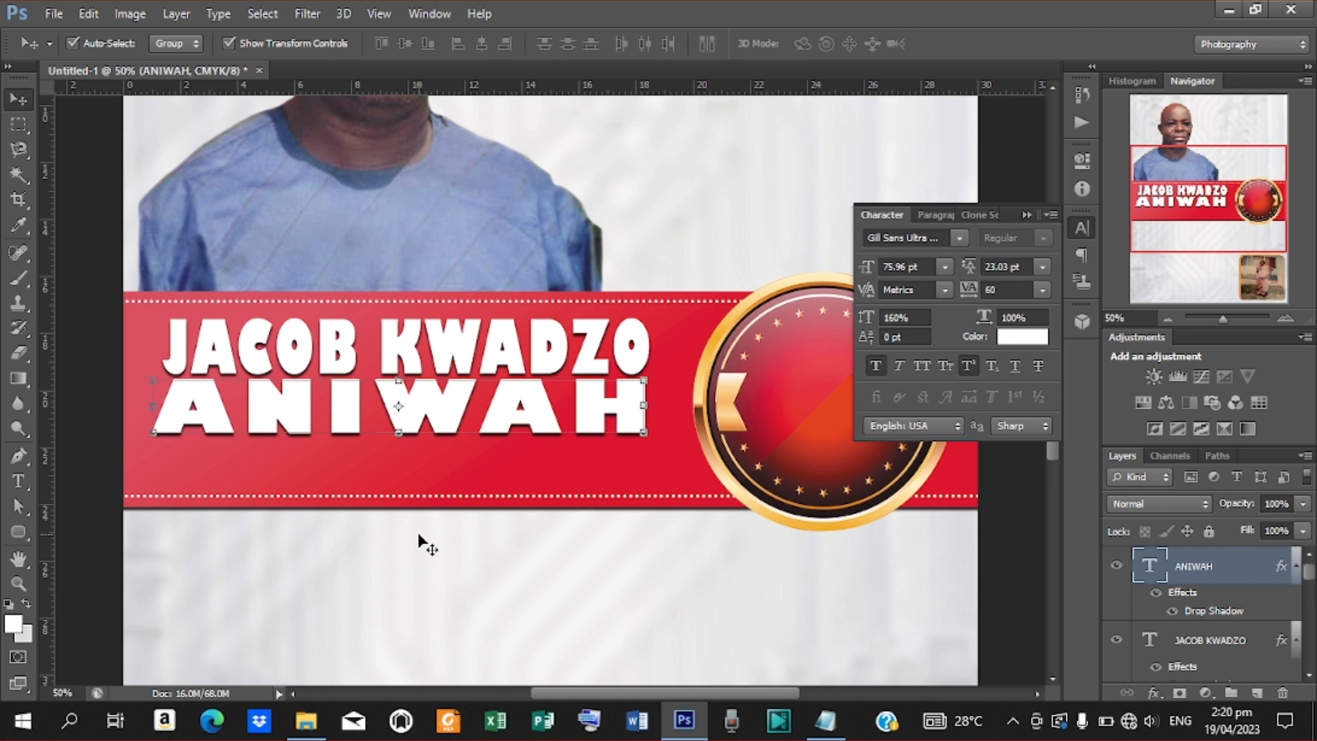
{"action": "left_click_drag", "start_coordinate": [867, 317], "coordinate": [887, 327]}
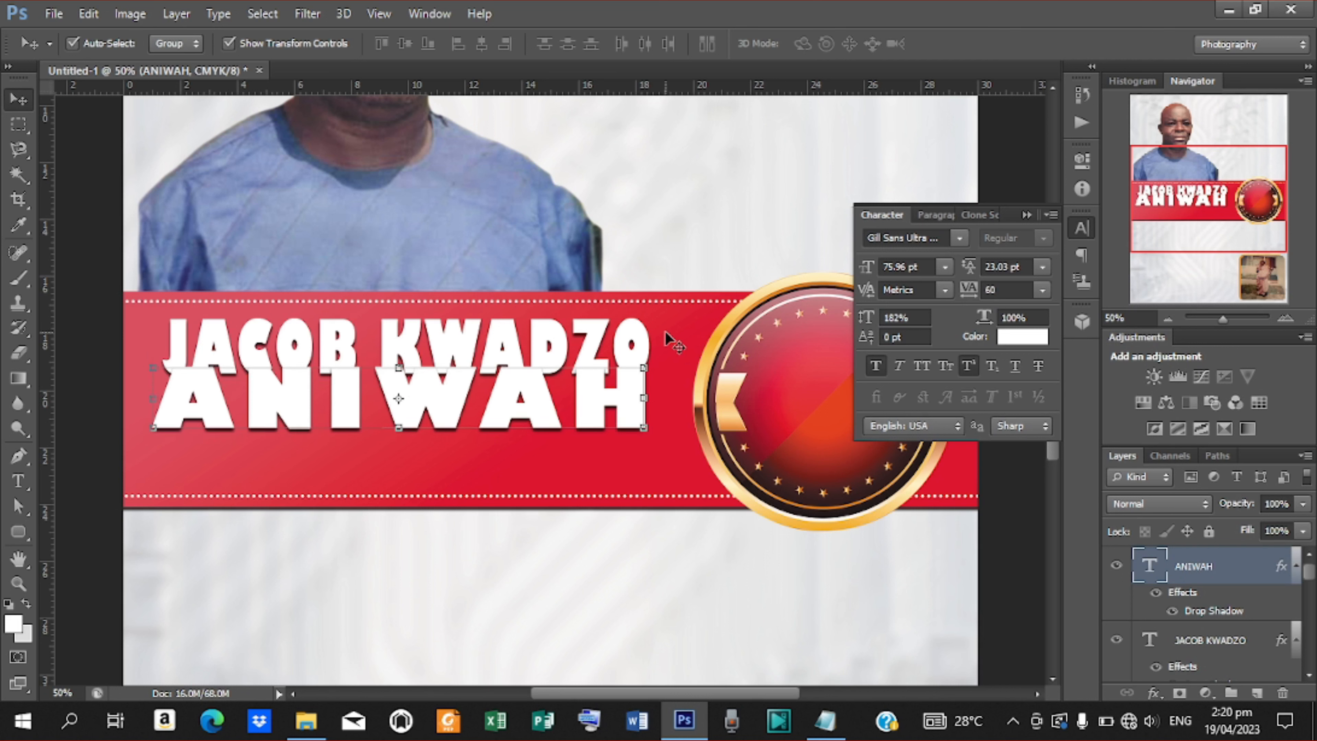
{"action": "key", "text": "Down"}
{"action": "key", "text": "Down"}
{"action": "key", "text": "Down"}
{"action": "key", "text": "Down"}
{"action": "key", "text": "Down"}
{"action": "key", "text": "Down"}
{"action": "key", "text": "Down"}
{"action": "key", "text": "Down"}
{"action": "key", "text": "Down"}
{"action": "key", "text": "Down"}
{"action": "key", "text": "Down"}
{"action": "key", "text": "Down"}
{"action": "key", "text": "Down"}
{"action": "key", "text": "Down"}
{"action": "key", "text": "Down"}
{"action": "key", "text": "Down"}
{"action": "key", "text": "Down"}
{"action": "key", "text": "Down"}
{"action": "key", "text": "Down"}
{"action": "key", "text": "Down"}
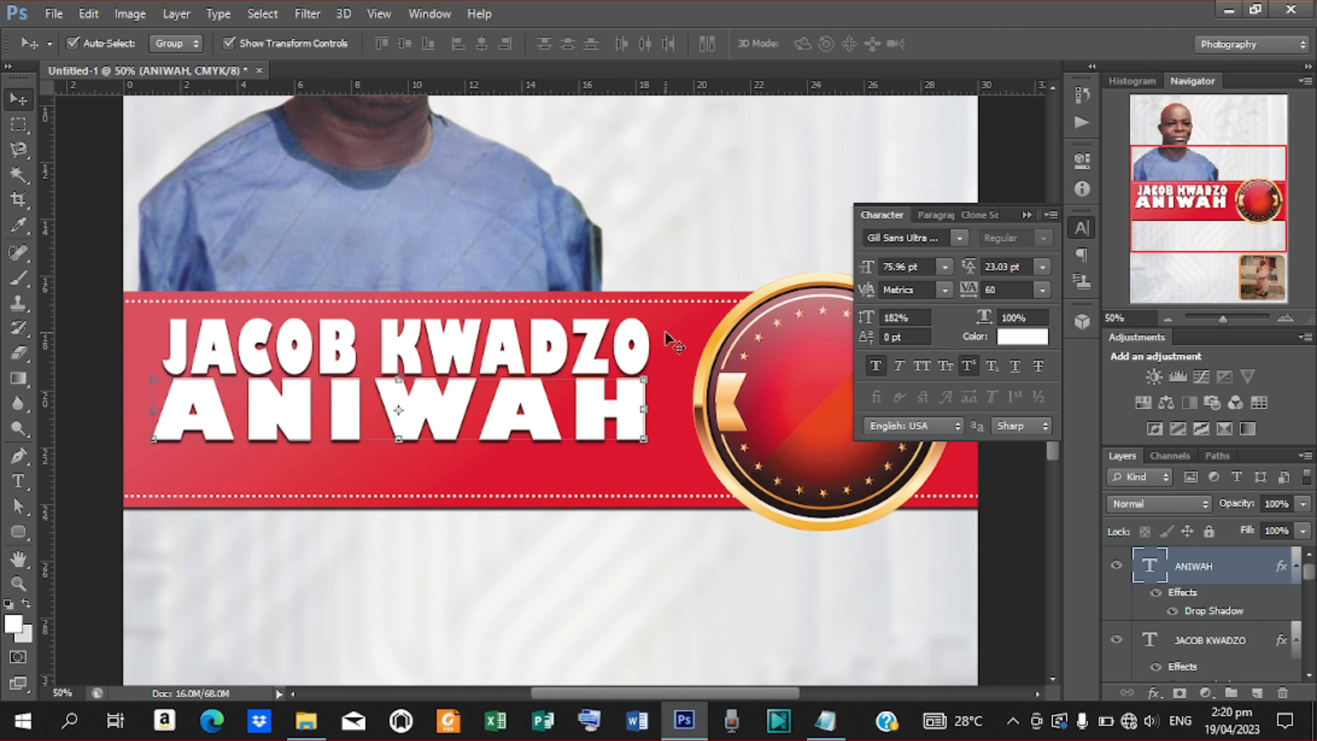
{"action": "key", "text": "Left"}
{"action": "key", "text": "Left"}
{"action": "key", "text": "Down"}
{"action": "key", "text": "Down"}
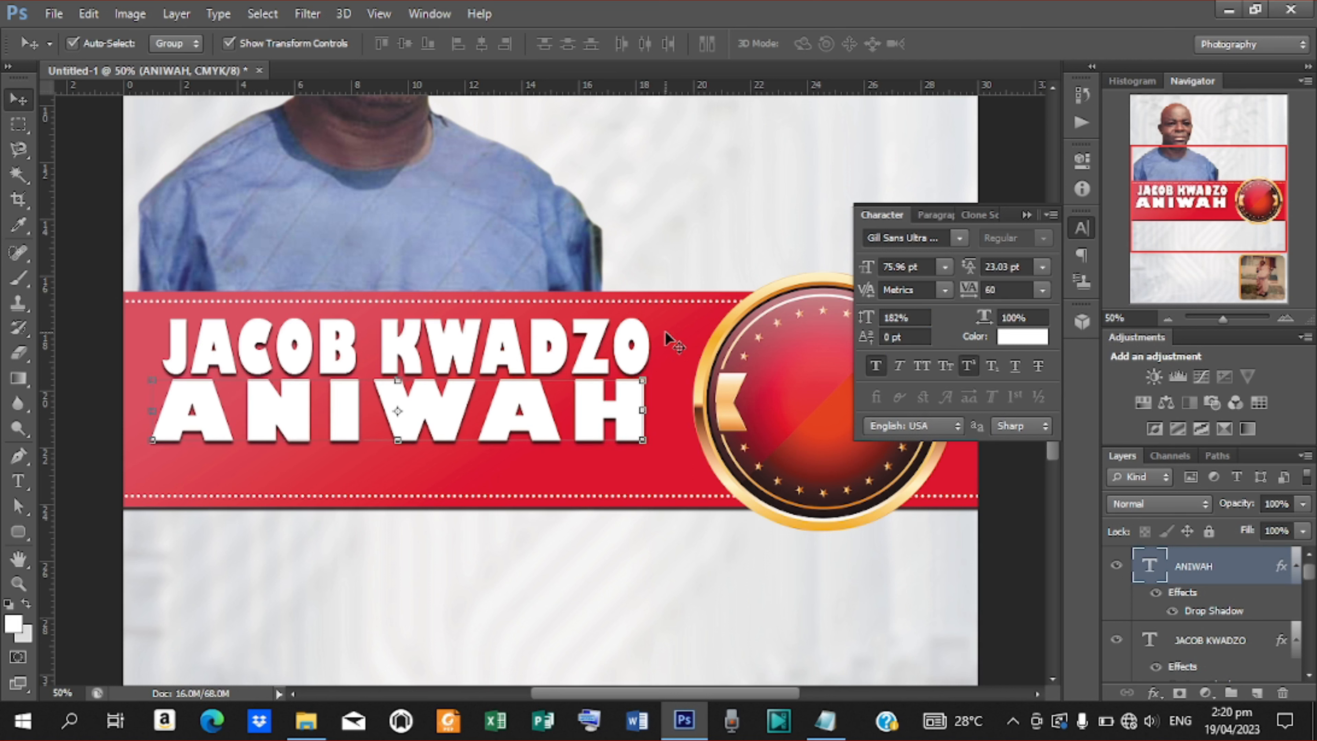
{"action": "key", "text": "Up"}
{"action": "key", "text": "Up"}
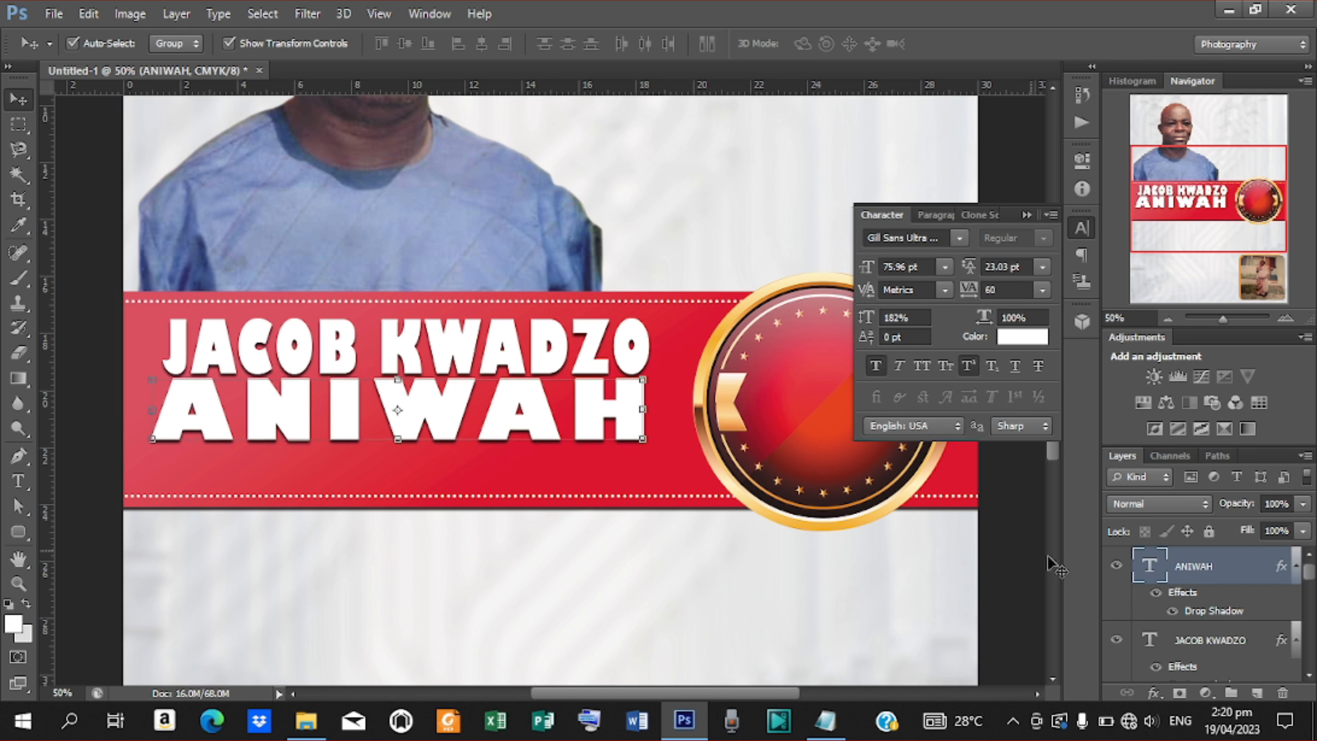
{"action": "left_click", "coordinate": [1153, 693]}
{"action": "left_click", "coordinate": [1190, 609]}
{"action": "left_click_drag", "start_coordinate": [963, 84], "coordinate": [1158, 86]}
{"action": "left_click", "coordinate": [1163, 188]}
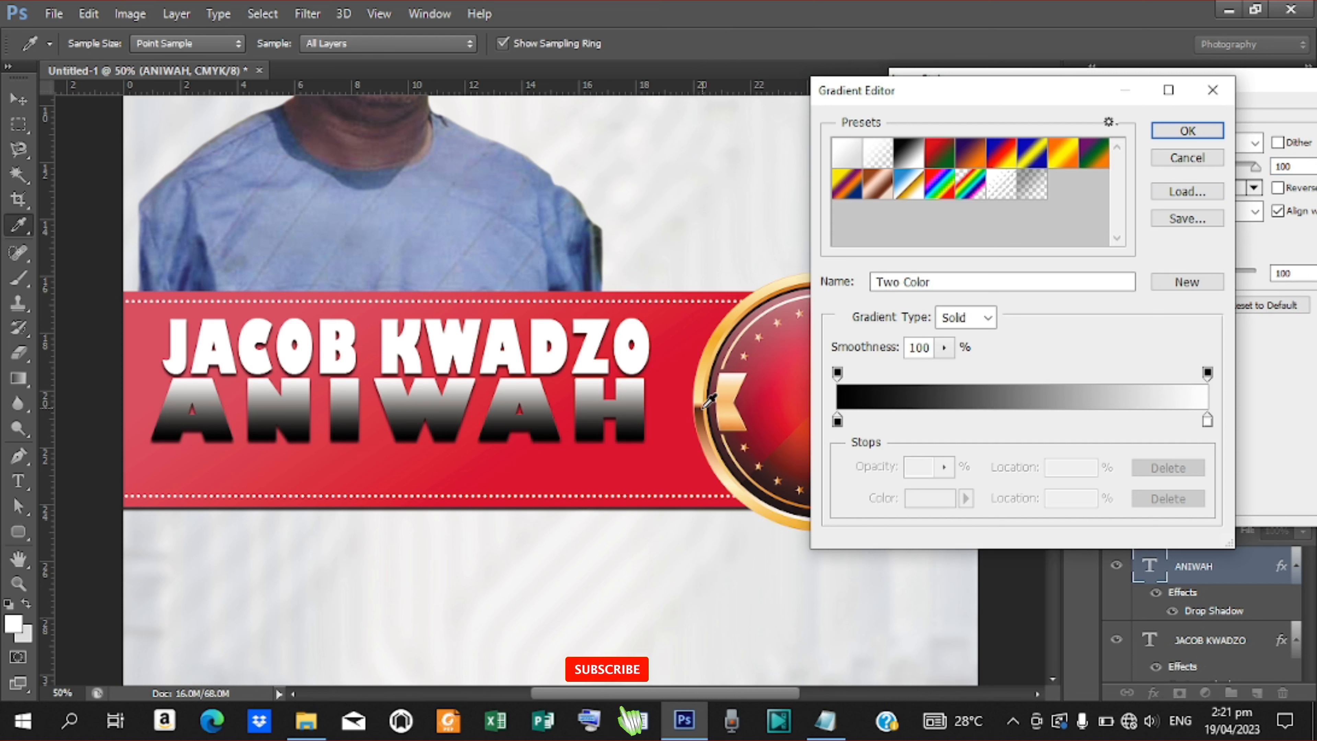
{"action": "double_click", "coordinate": [837, 421]}
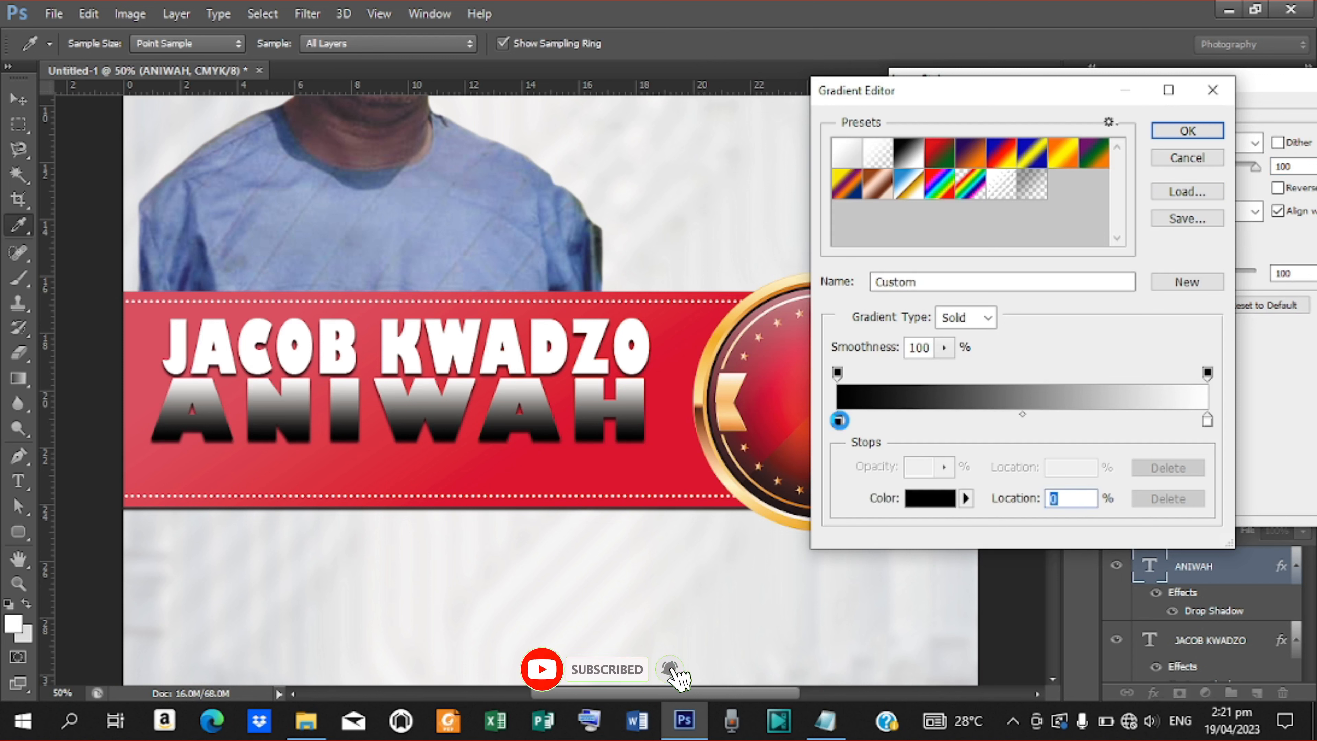
{"action": "left_click", "coordinate": [706, 393]}
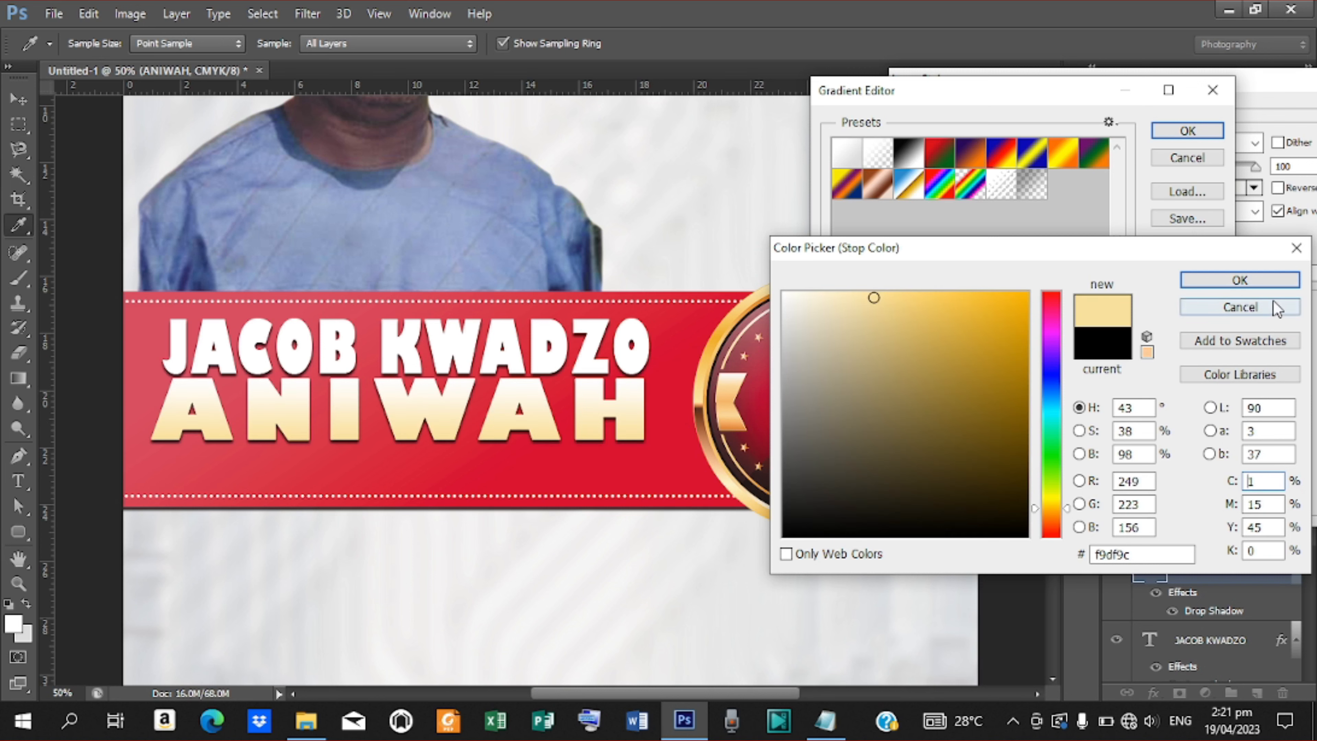
{"action": "left_click", "coordinate": [1239, 280]}
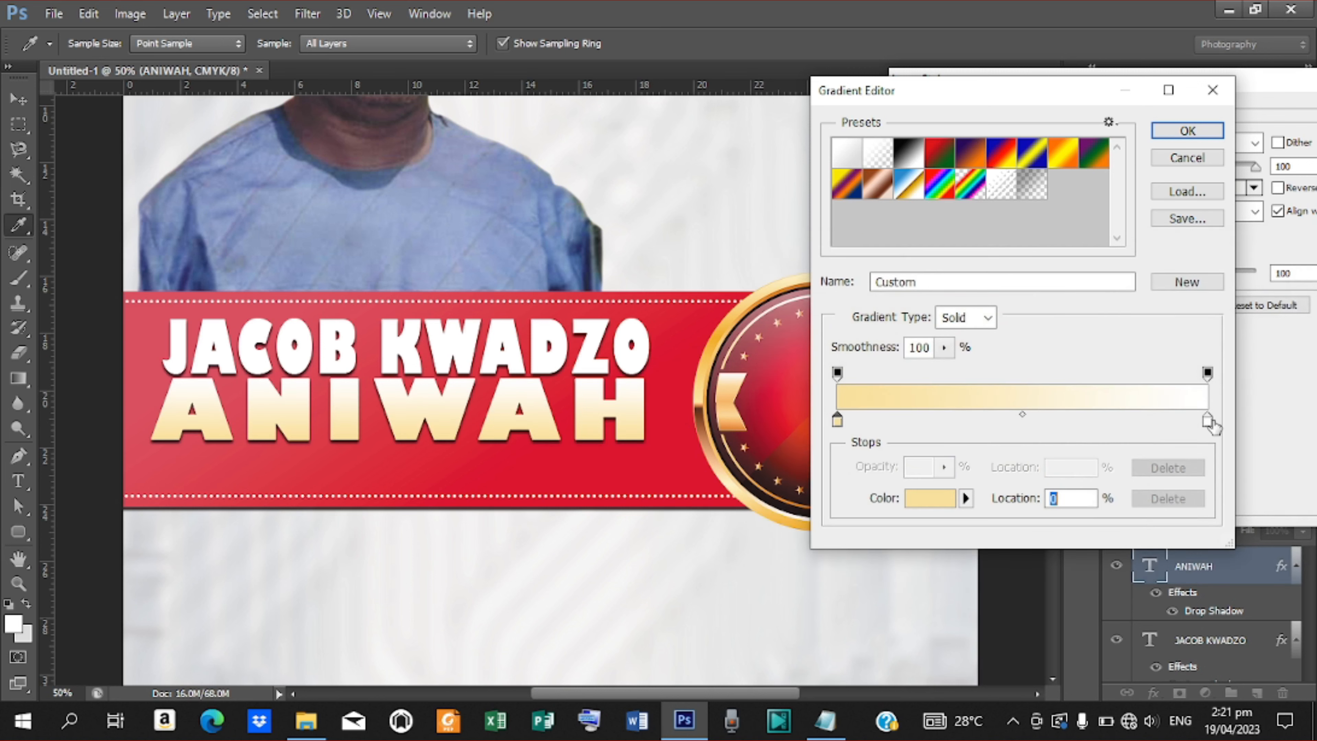
{"action": "double_click", "coordinate": [1207, 421]}
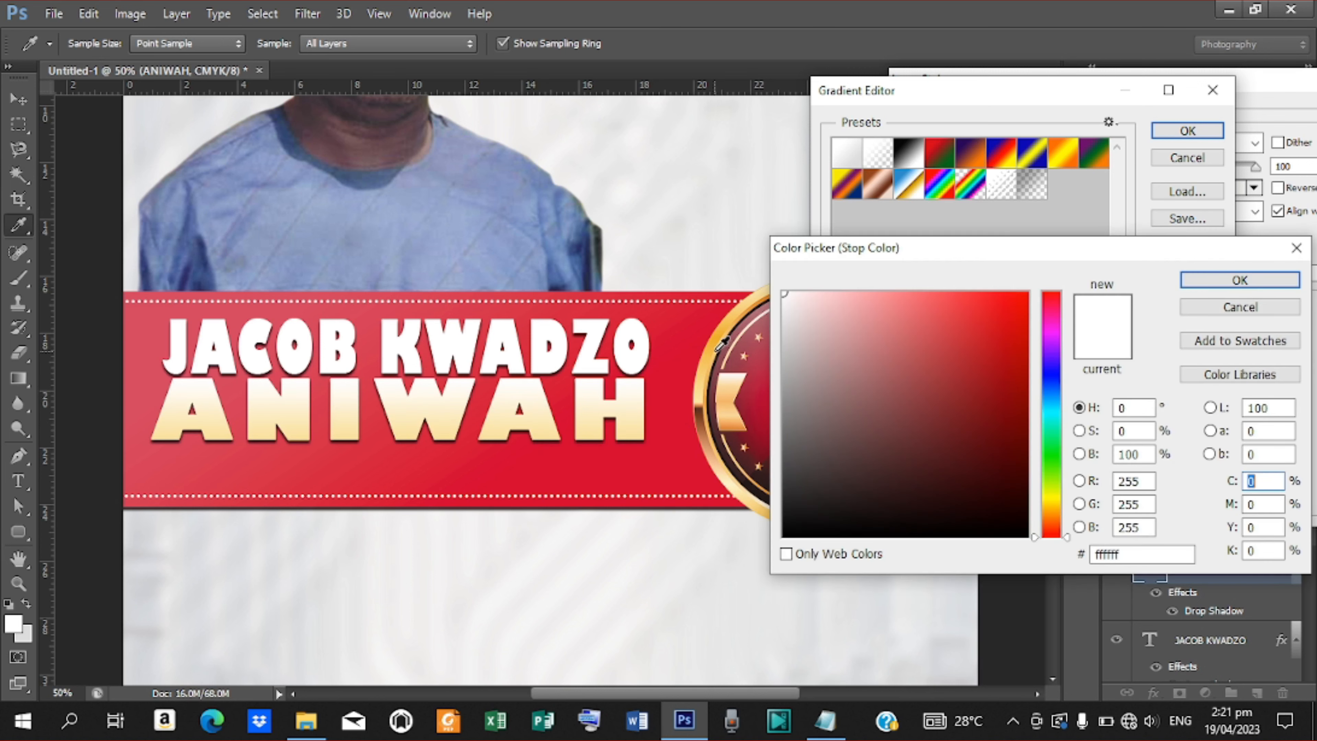
{"action": "left_click", "coordinate": [707, 364]}
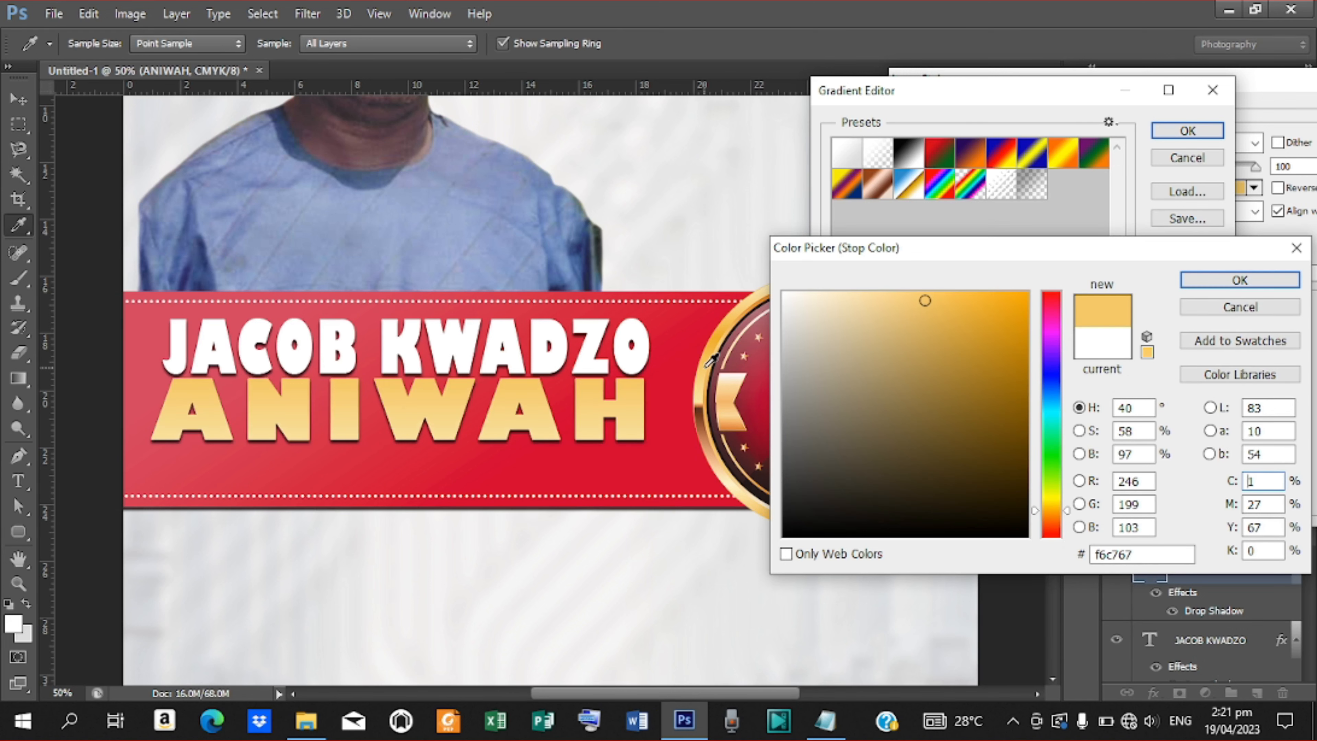
{"action": "left_click", "coordinate": [1208, 283]}
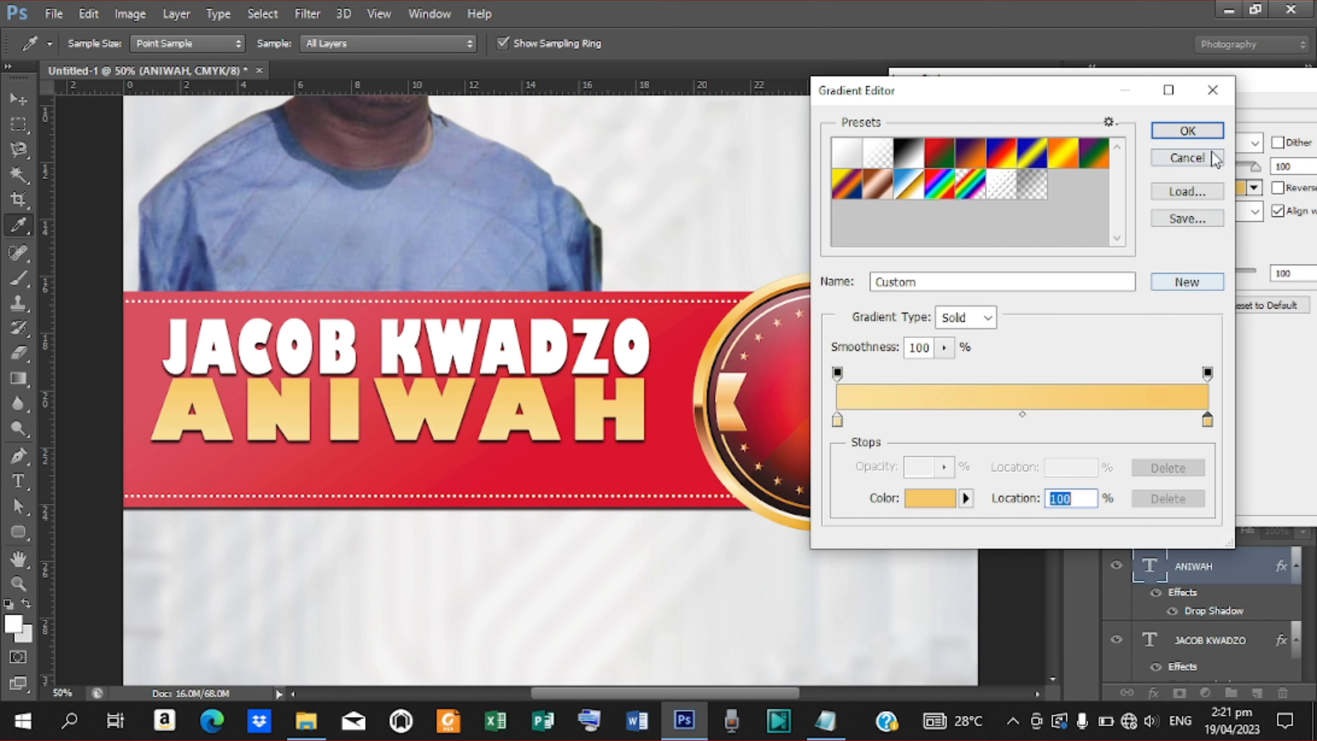
{"action": "left_click", "coordinate": [1194, 132]}
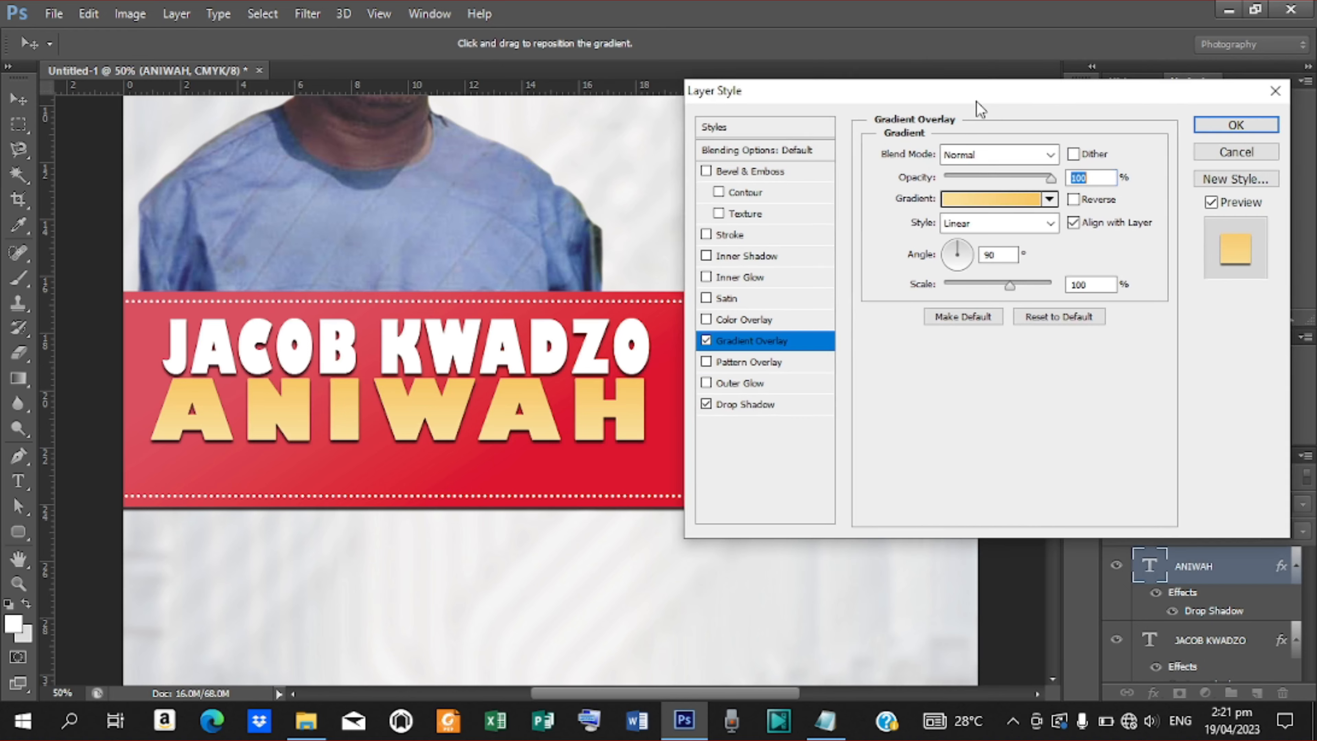
{"action": "left_click", "coordinate": [1242, 127]}
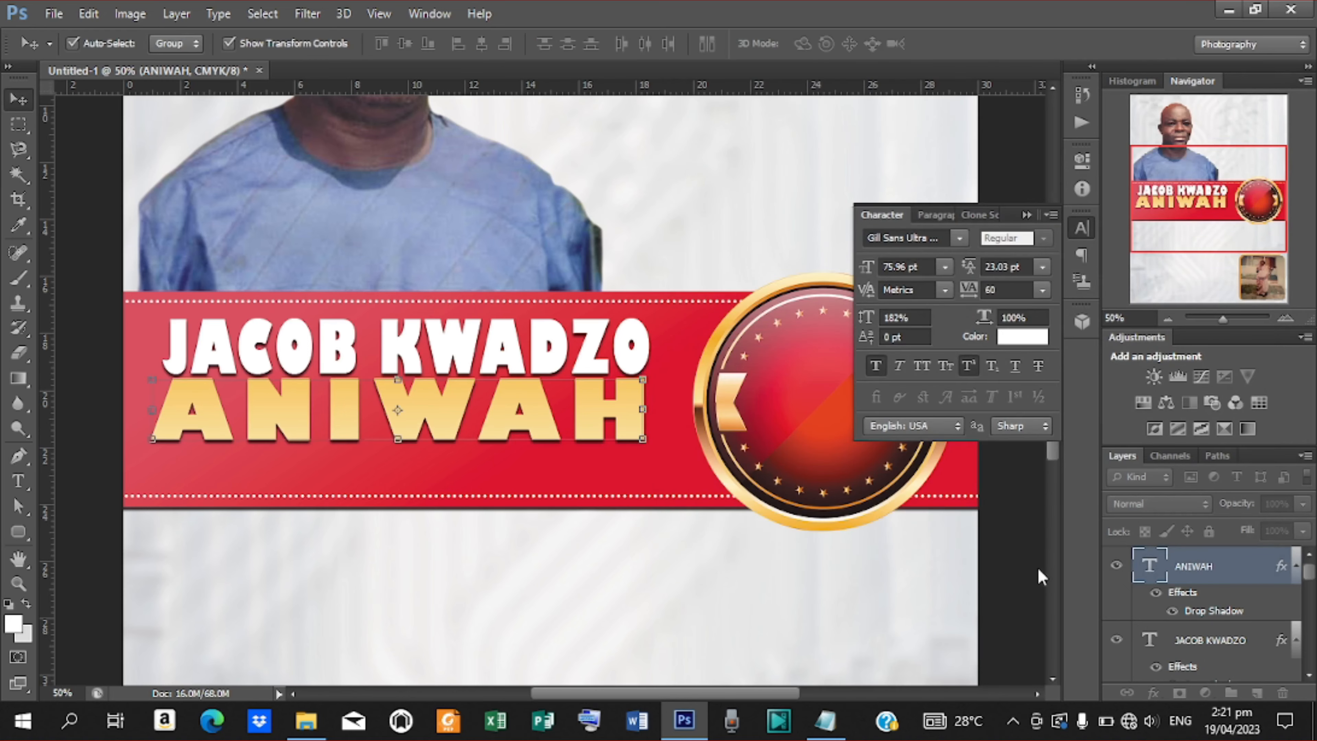
Start a text line under the surname set in Arial Nova Bold at 14.96 pt.
{"action": "left_click", "coordinate": [1013, 575]}
{"action": "key", "text": "ctrl+minus"}
{"action": "key", "text": "ctrl+minus"}
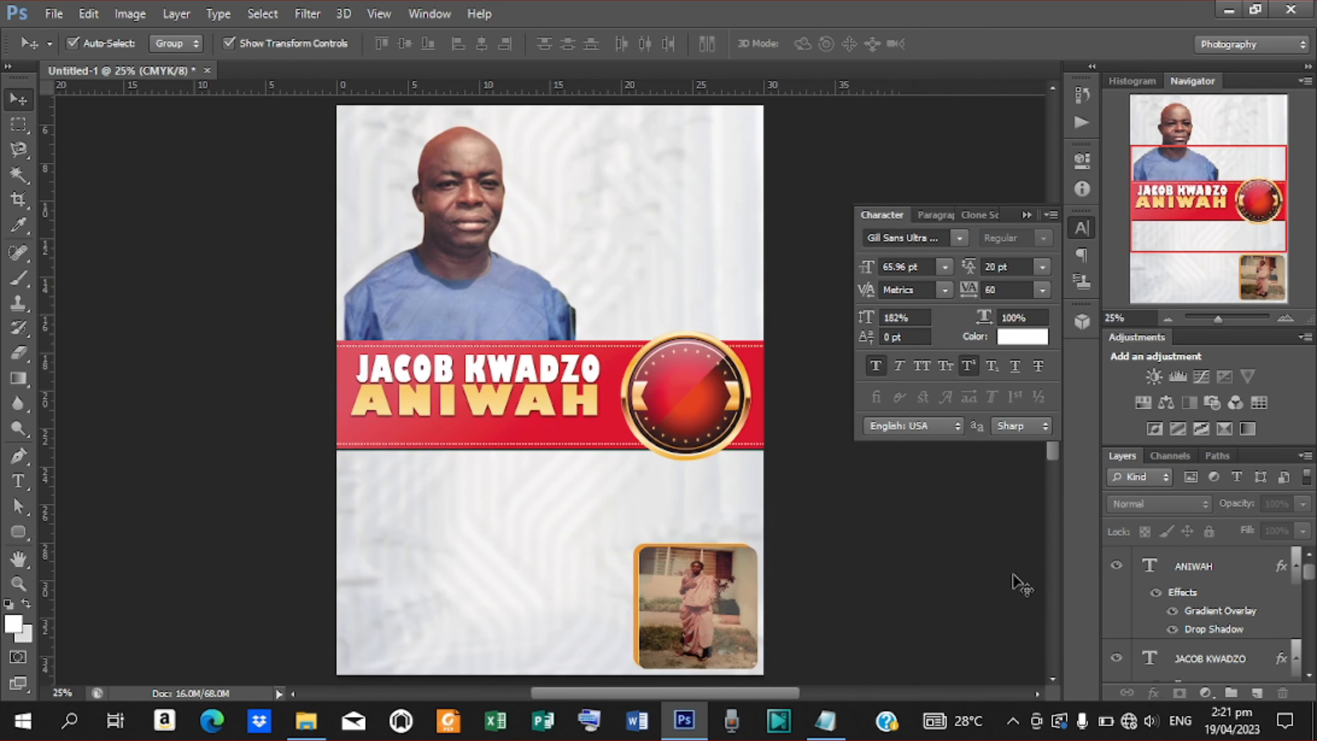
{"action": "key", "text": "ctrl+plus"}
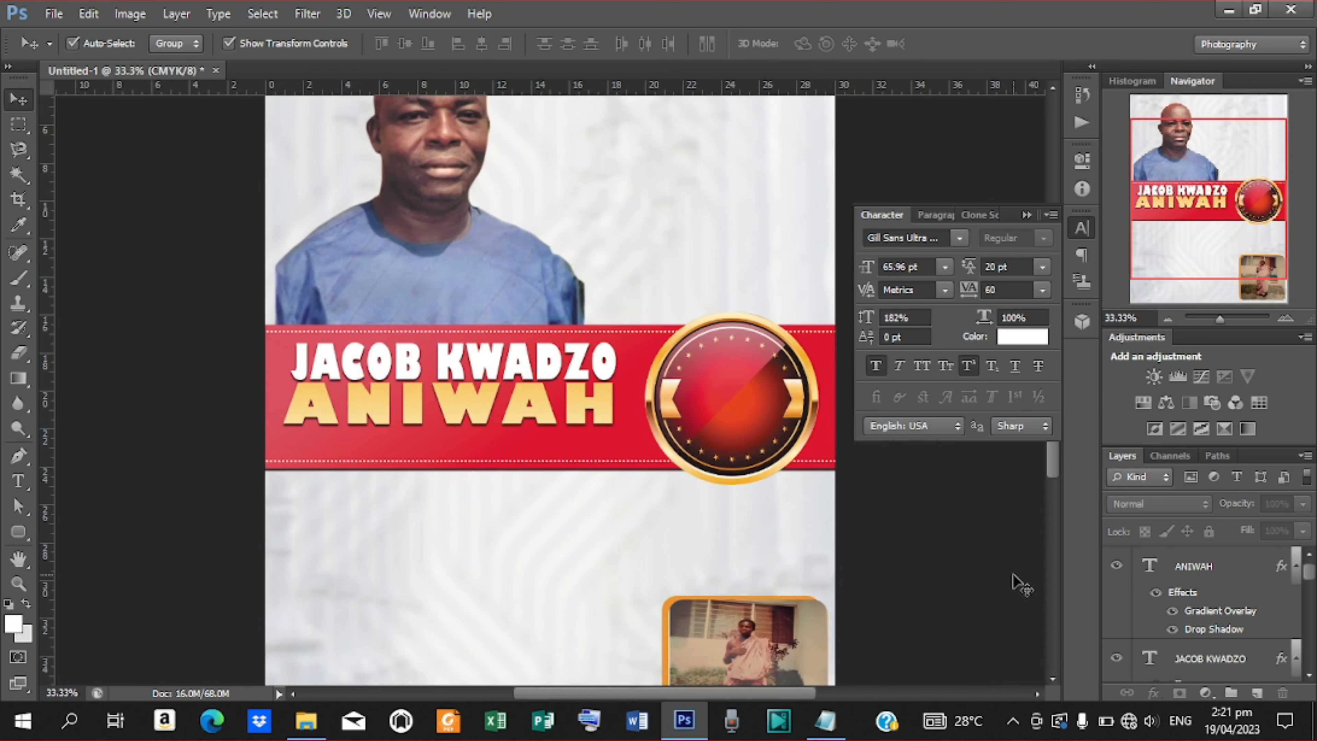
{"action": "left_click_drag", "start_coordinate": [1054, 454], "coordinate": [1054, 497]}
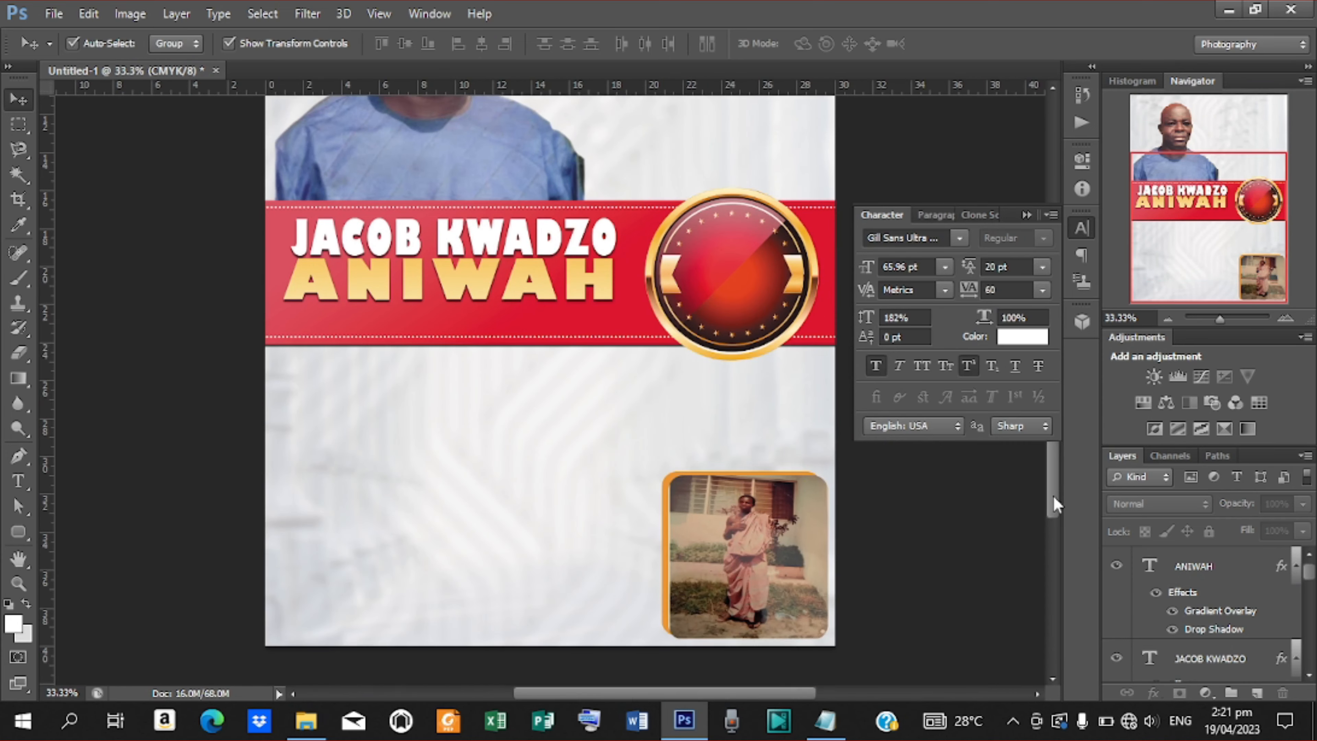
{"action": "key", "text": "t"}
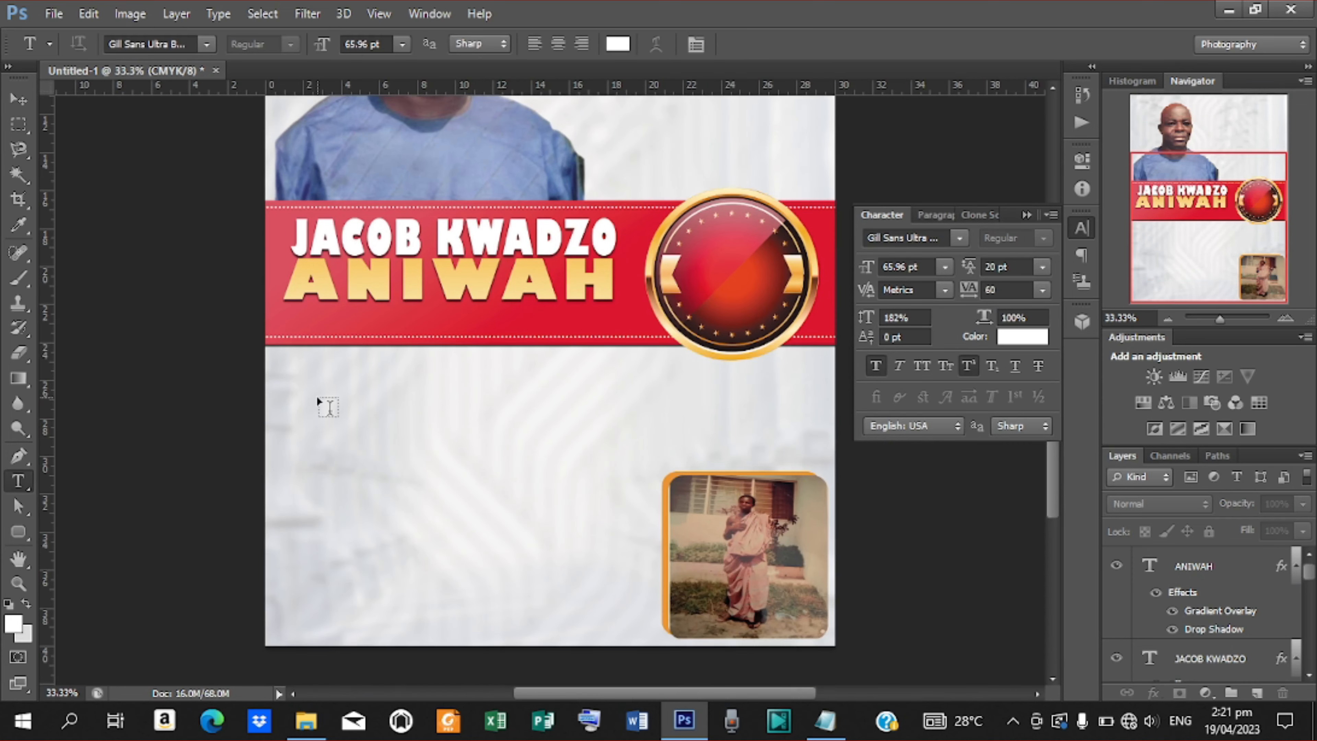
{"action": "left_click", "coordinate": [302, 322]}
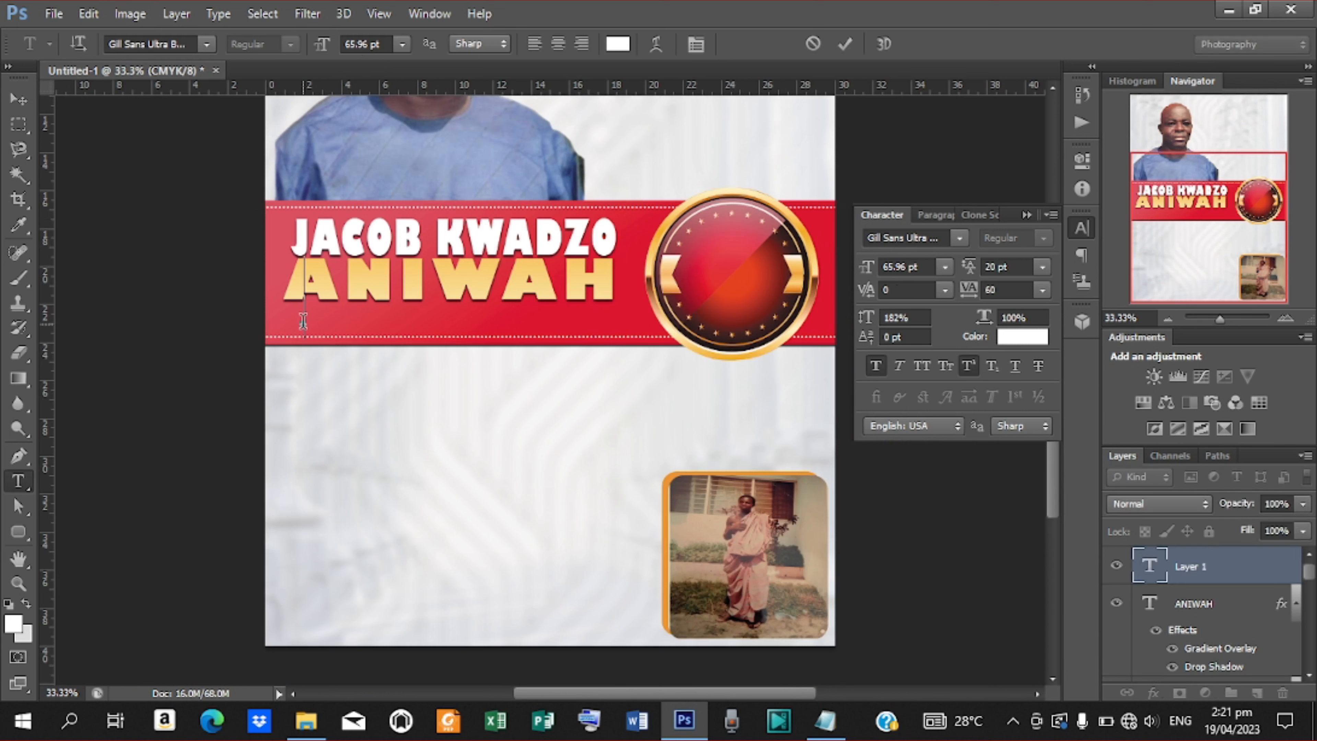
{"action": "left_click_drag", "start_coordinate": [870, 276], "coordinate": [825, 274]}
{"action": "left_click", "coordinate": [956, 243]}
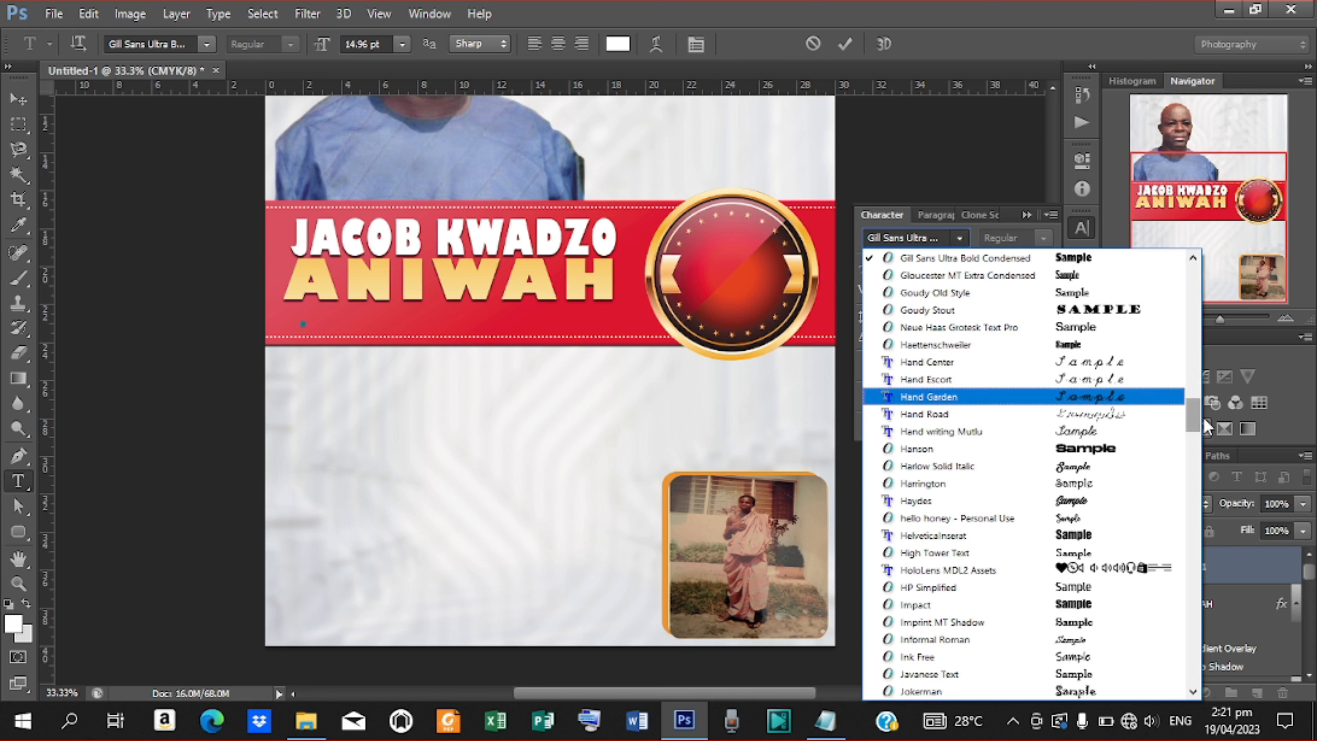
{"action": "left_click_drag", "start_coordinate": [1195, 425], "coordinate": [1167, 279]}
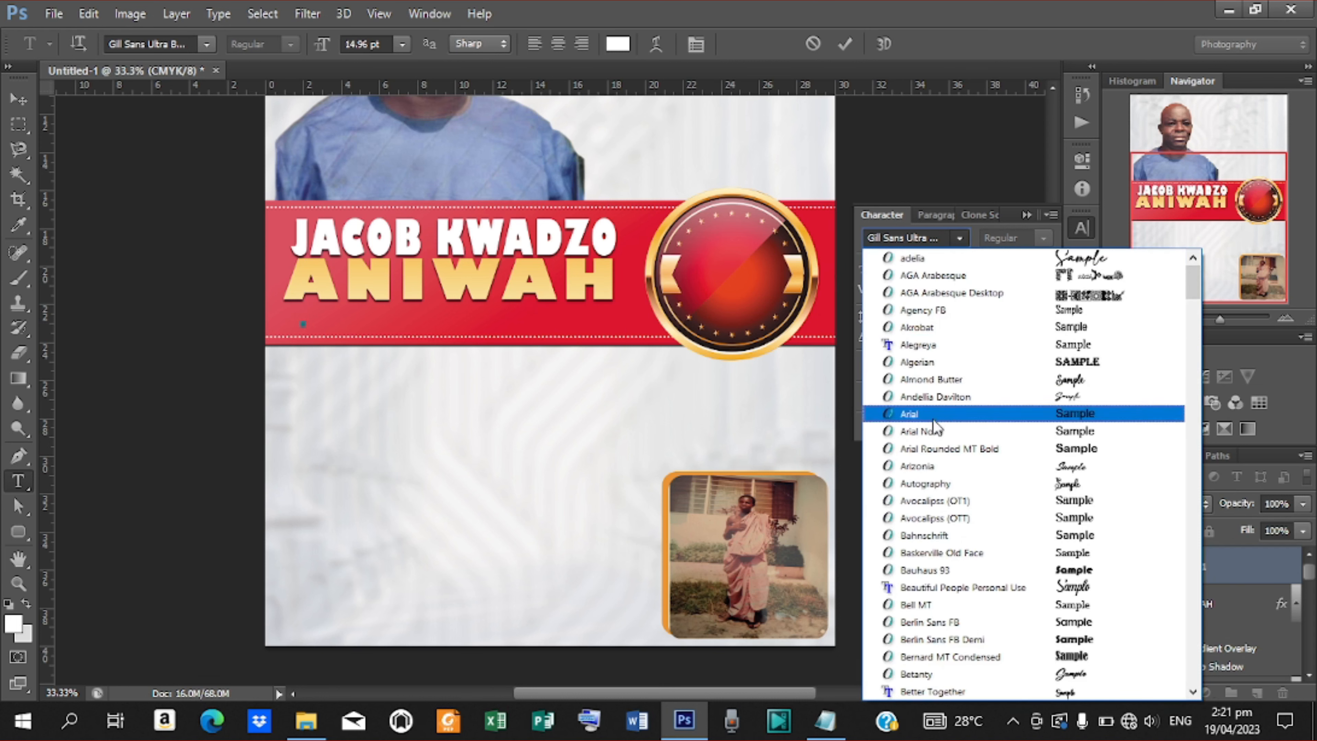
{"action": "left_click", "coordinate": [932, 435]}
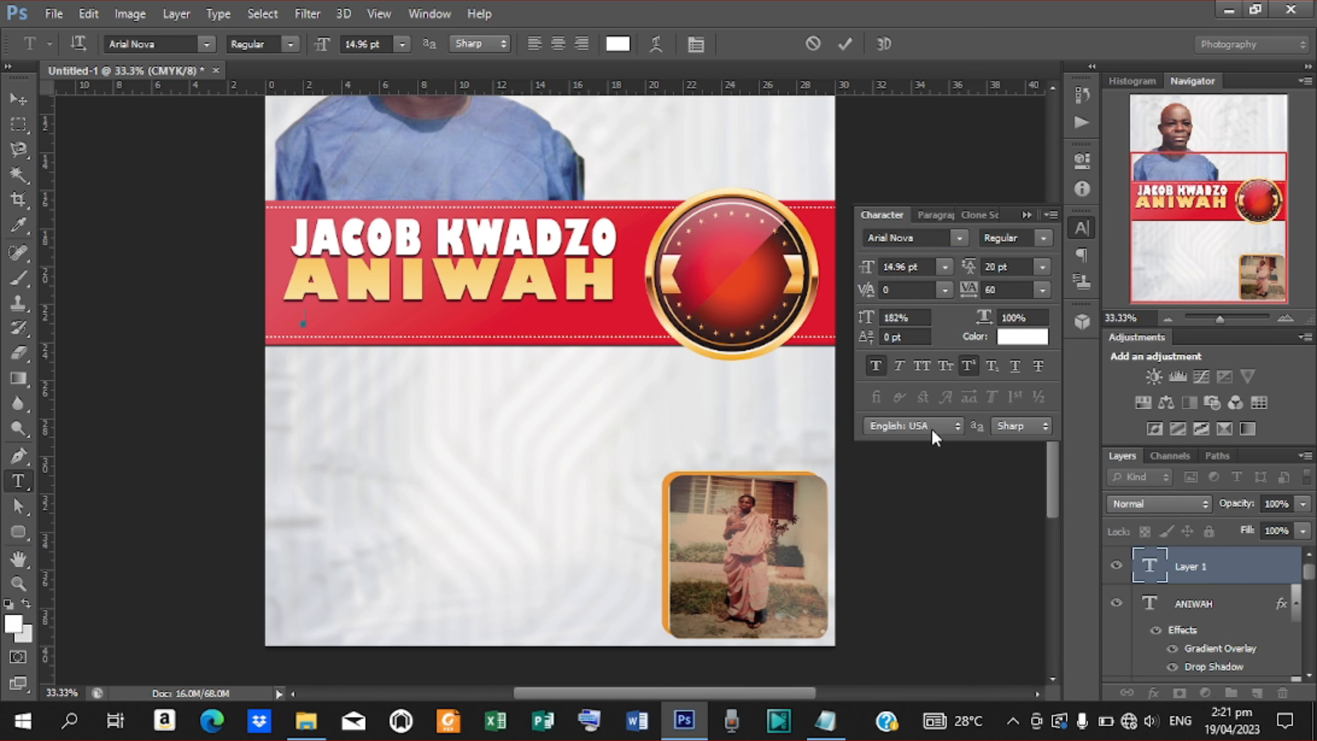
{"action": "left_click", "coordinate": [1042, 240]}
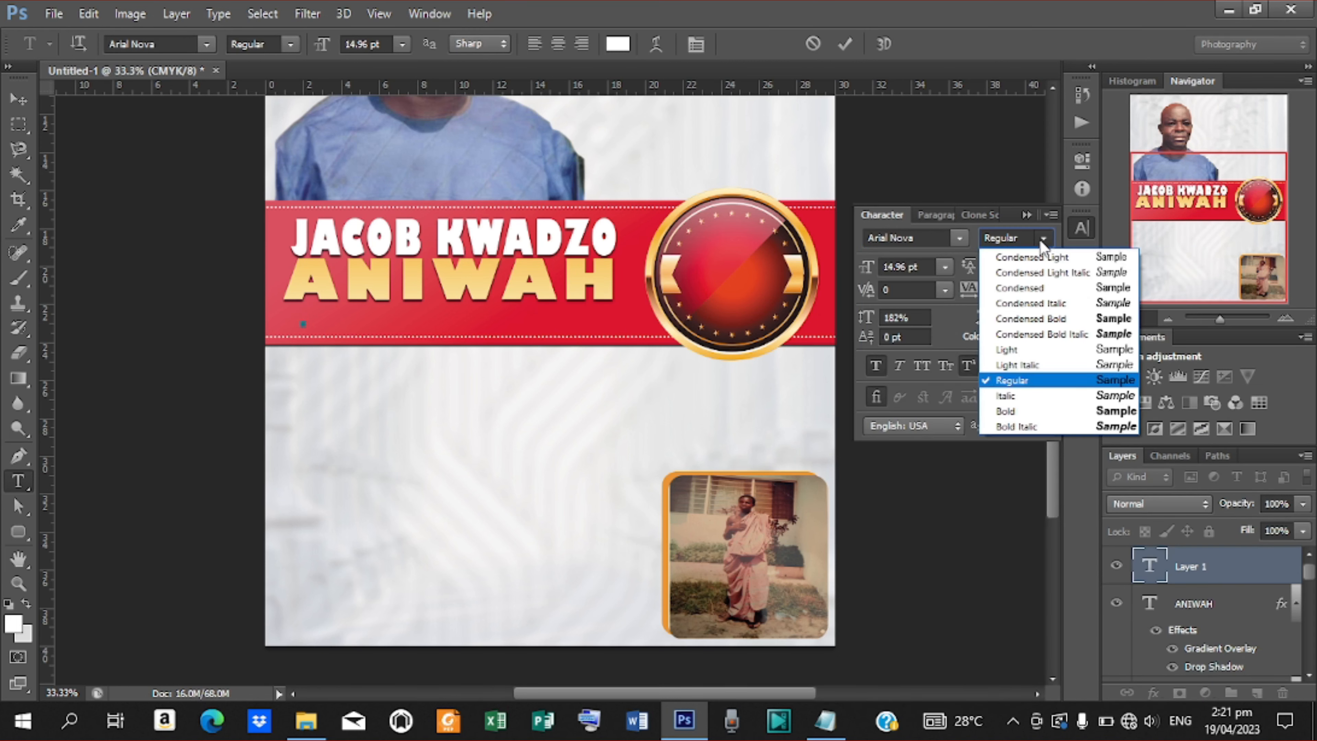
{"action": "left_click", "coordinate": [1005, 412]}
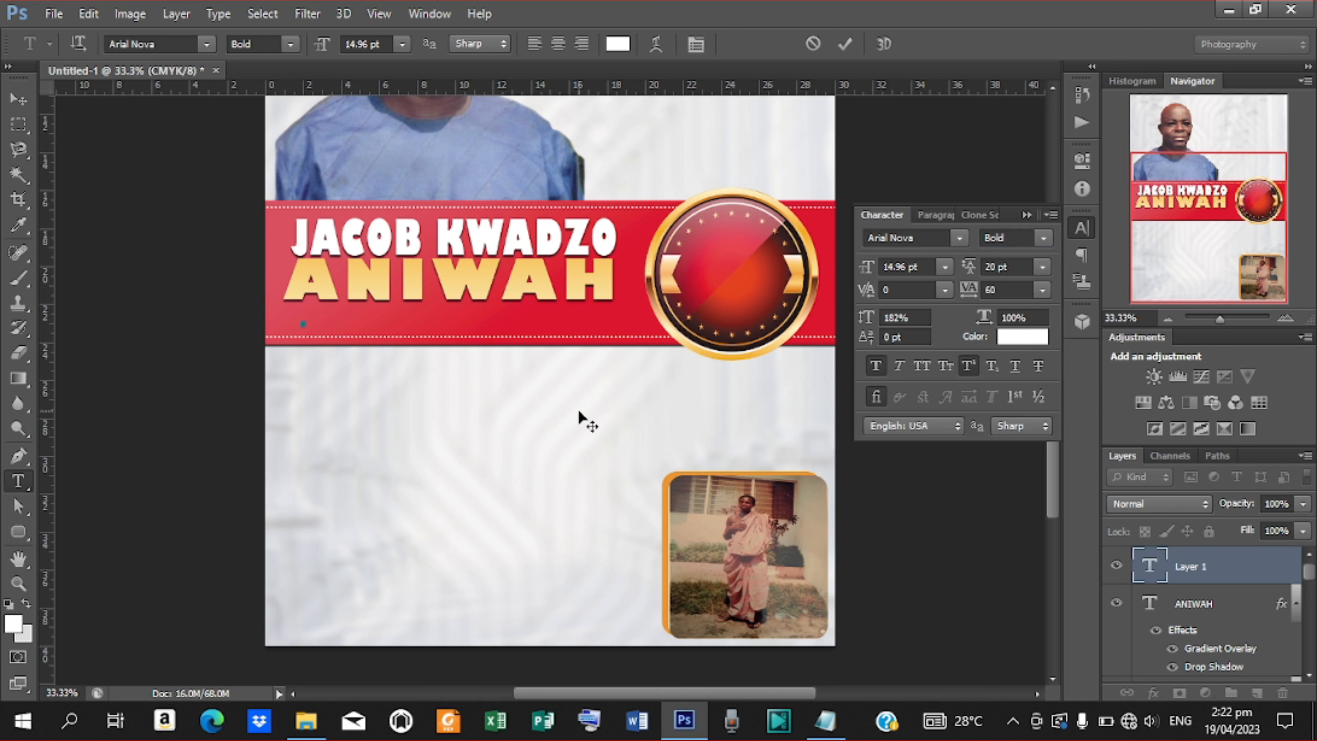
Copy the word ALIAS from the Notepad notes and return to the new text line.
{"action": "left_click", "coordinate": [824, 727]}
{"action": "left_click_drag", "start_coordinate": [603, 250], "coordinate": [639, 250]}
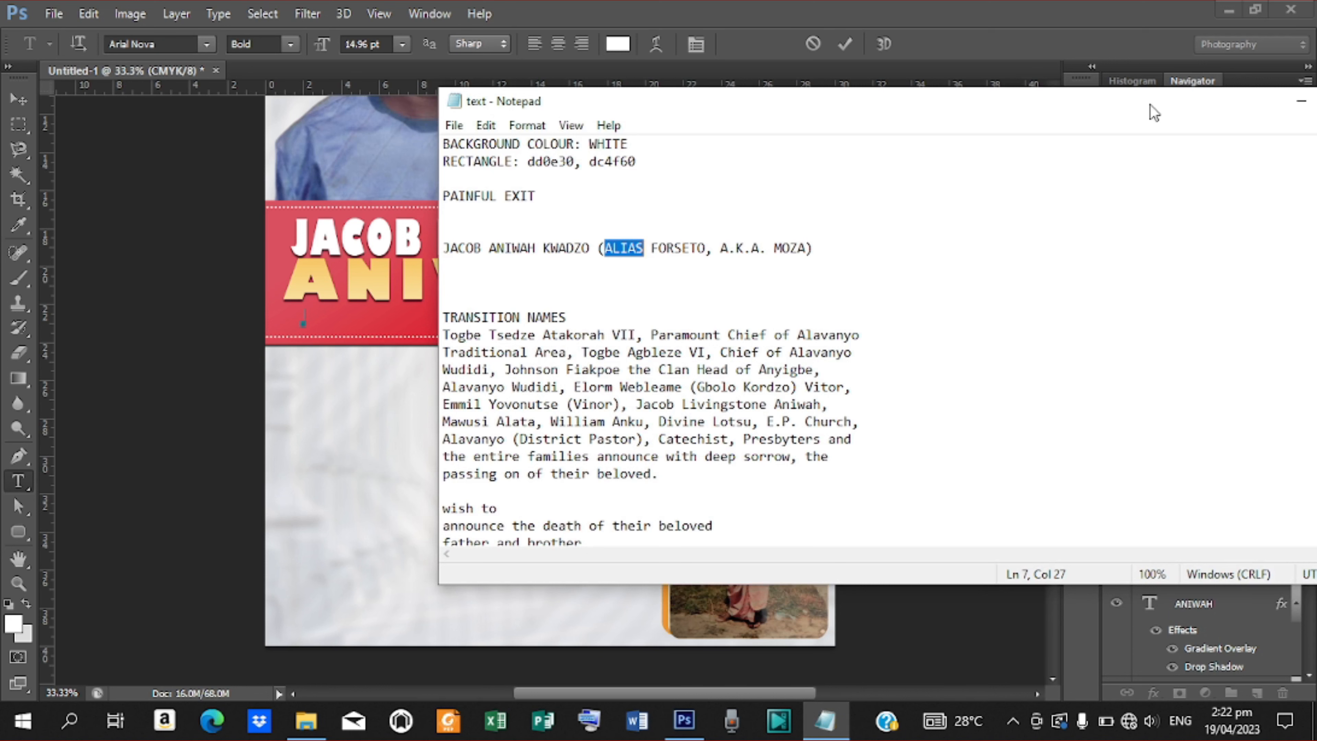
{"action": "left_click", "coordinate": [308, 323]}
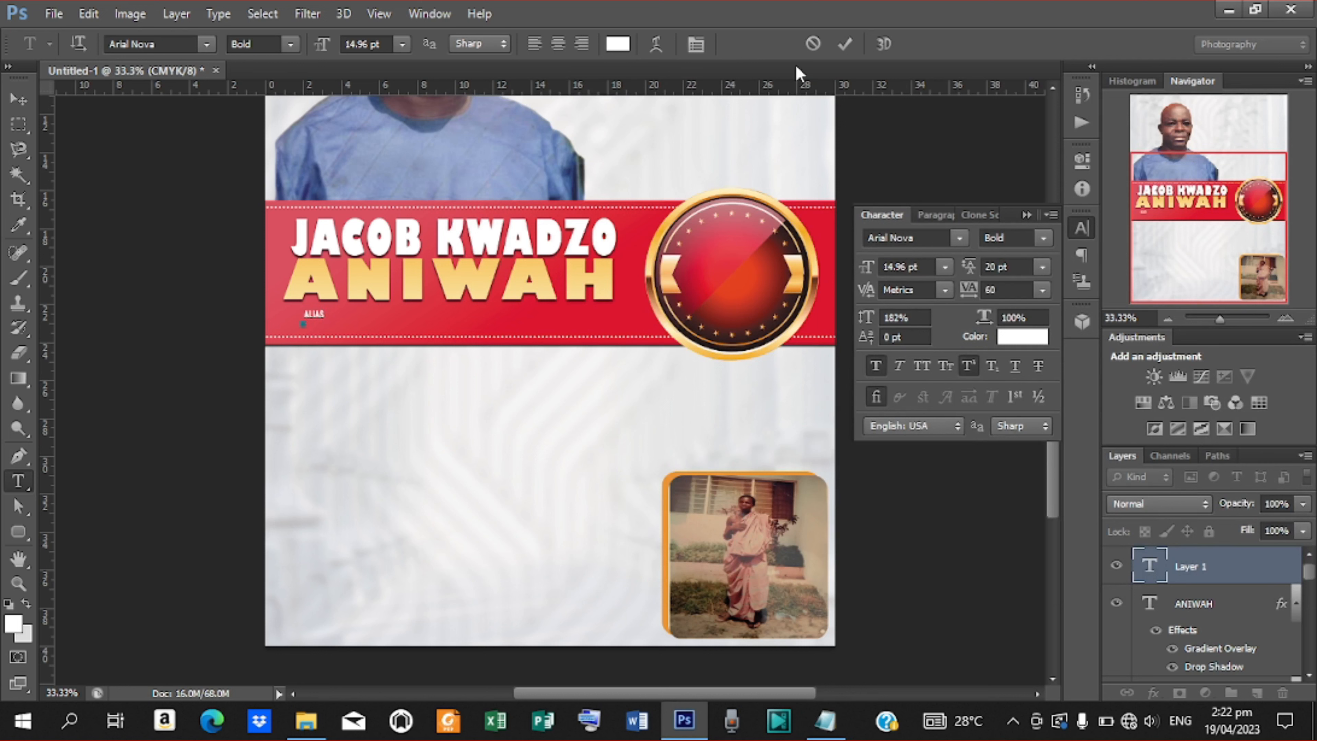
Enlarge the ALIAS caption, shift it right, then set it to 35.7 pt with 165% leading.
{"action": "left_click", "coordinate": [851, 38]}
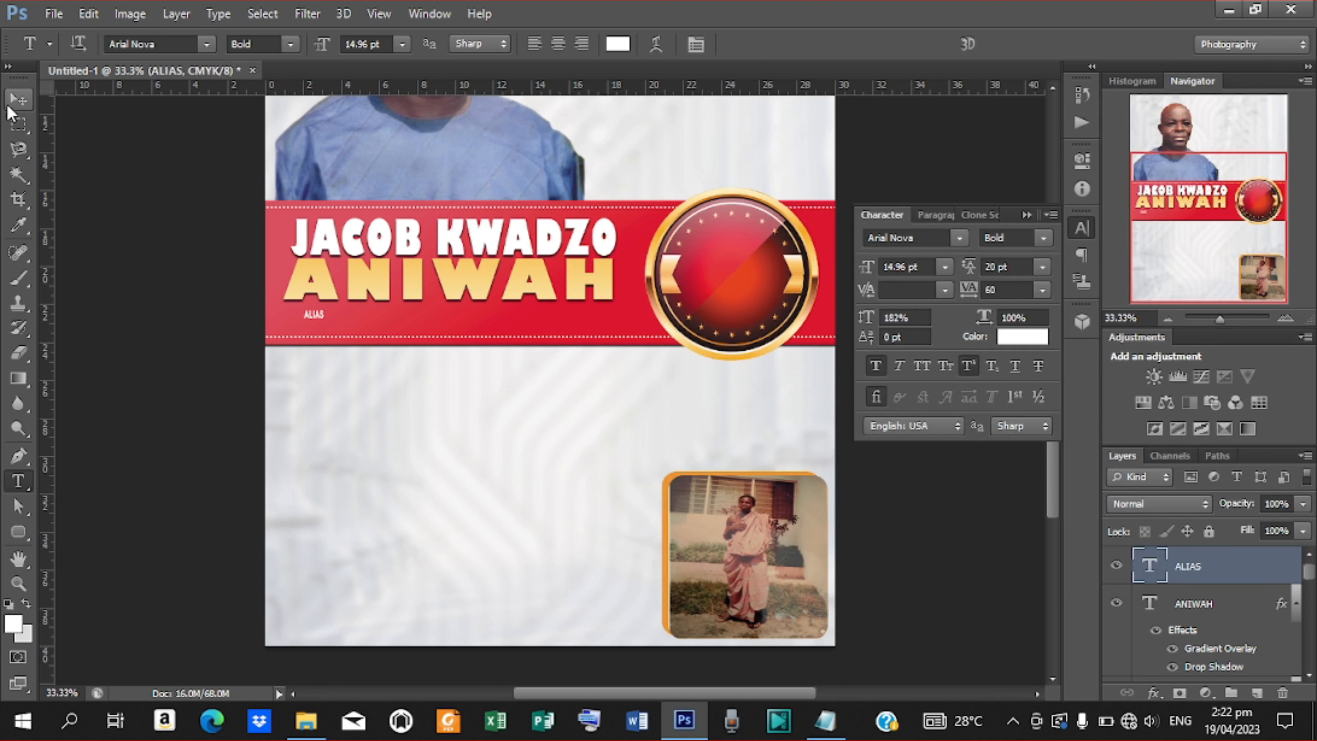
{"action": "left_click", "coordinate": [18, 98]}
{"action": "mouse_move", "coordinate": [324, 321]}
{"action": "left_mouse_down"}
{"action": "mouse_move", "coordinate": [349, 335]}
{"action": "mouse_move", "coordinate": [337, 322]}
{"action": "left_mouse_up"}
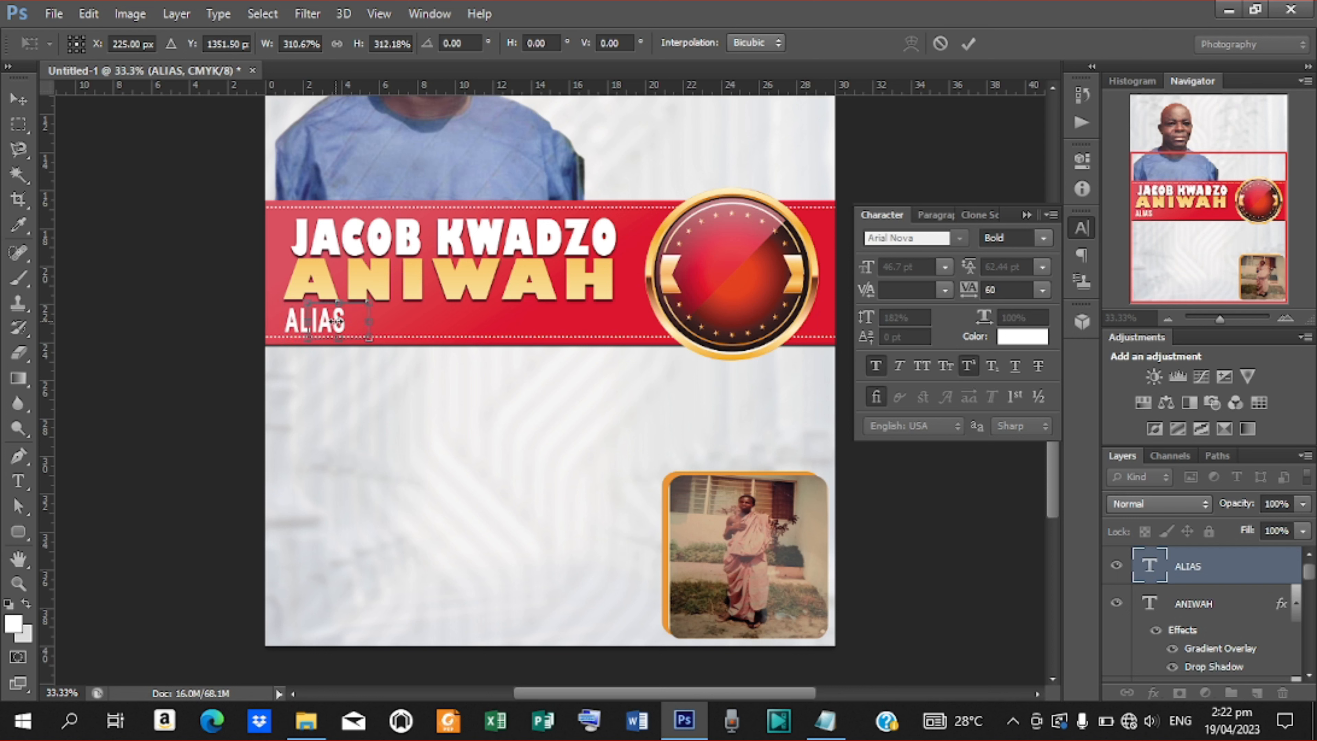
{"action": "left_click_drag", "start_coordinate": [336, 322], "coordinate": [336, 323]}
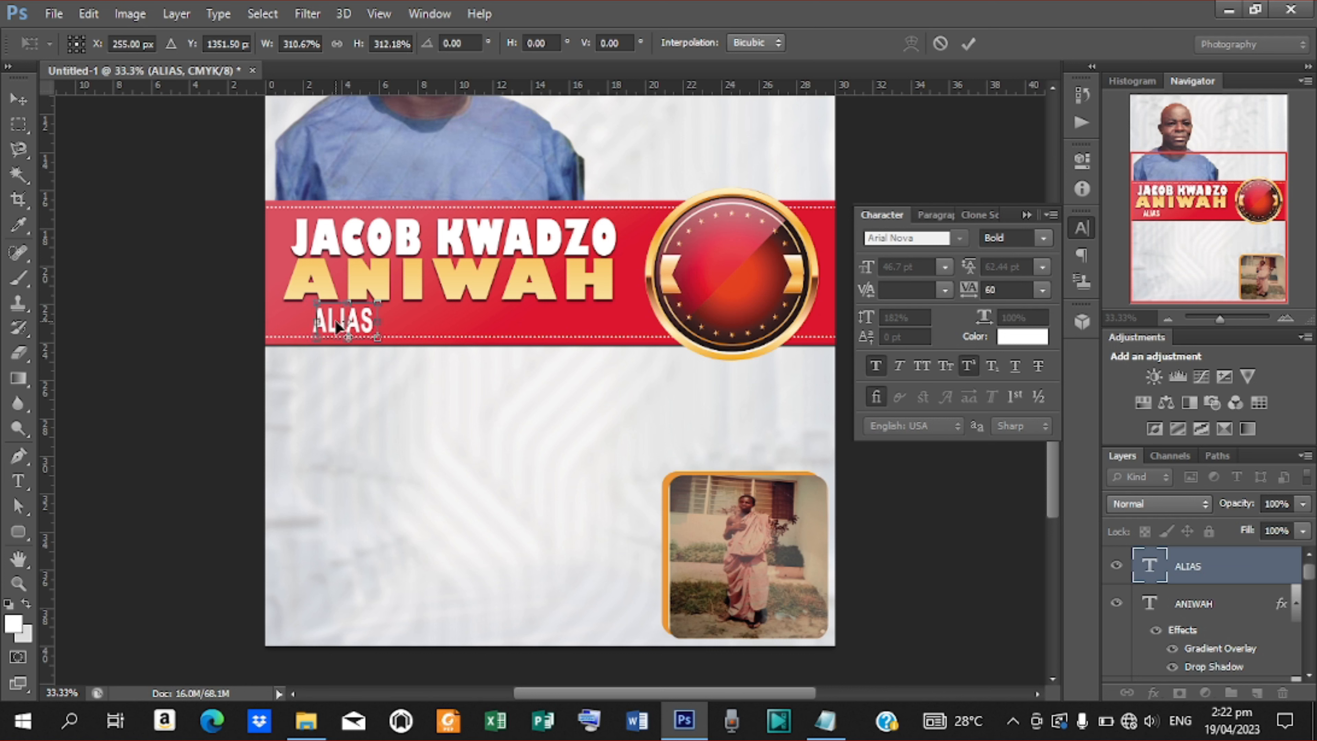
{"action": "key", "text": "Right"}
{"action": "key", "text": "Right"}
{"action": "key", "text": "Right"}
{"action": "key", "text": "Right"}
{"action": "key", "text": "Right"}
{"action": "key", "text": "Right"}
{"action": "key", "text": "Right"}
{"action": "key", "text": "Right"}
{"action": "key", "text": "Right"}
{"action": "key", "text": "Right"}
{"action": "key", "text": "Right"}
{"action": "key", "text": "Right"}
{"action": "key", "text": "Right"}
{"action": "key", "text": "Right"}
{"action": "key", "text": "Right"}
{"action": "key", "text": "Right"}
{"action": "key", "text": "Right"}
{"action": "key", "text": "Right"}
{"action": "key", "text": "Right"}
{"action": "key", "text": "Right"}
{"action": "key", "text": "Right"}
{"action": "key", "text": "Right"}
{"action": "key", "text": "Right"}
{"action": "key", "text": "Right"}
{"action": "key", "text": "Right"}
{"action": "key", "text": "Right"}
{"action": "key", "text": "Right"}
{"action": "key", "text": "Right"}
{"action": "key", "text": "Right"}
{"action": "key", "text": "Right"}
{"action": "key", "text": "Right"}
{"action": "key", "text": "Right"}
{"action": "key", "text": "Right"}
{"action": "key", "text": "Right"}
{"action": "key", "text": "Right"}
{"action": "key", "text": "Right"}
{"action": "key", "text": "Right"}
{"action": "key", "text": "Right"}
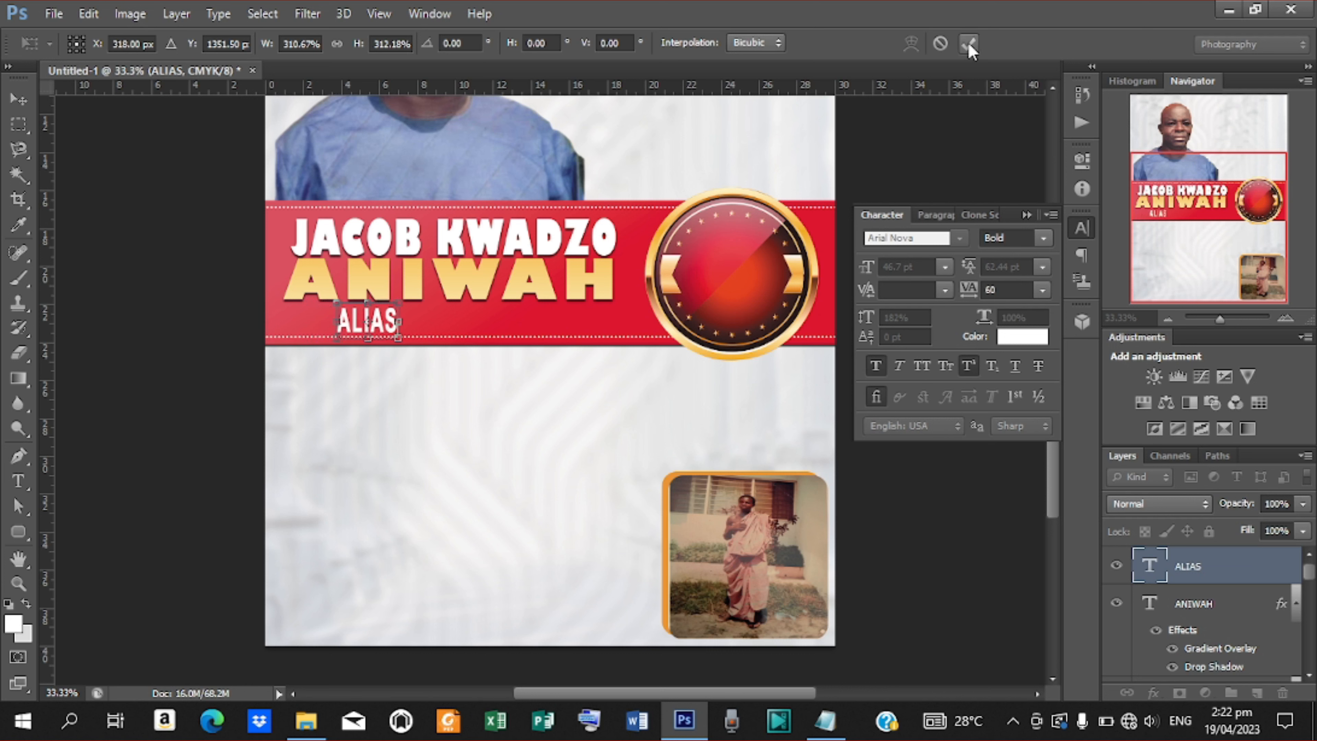
{"action": "left_click", "coordinate": [968, 43]}
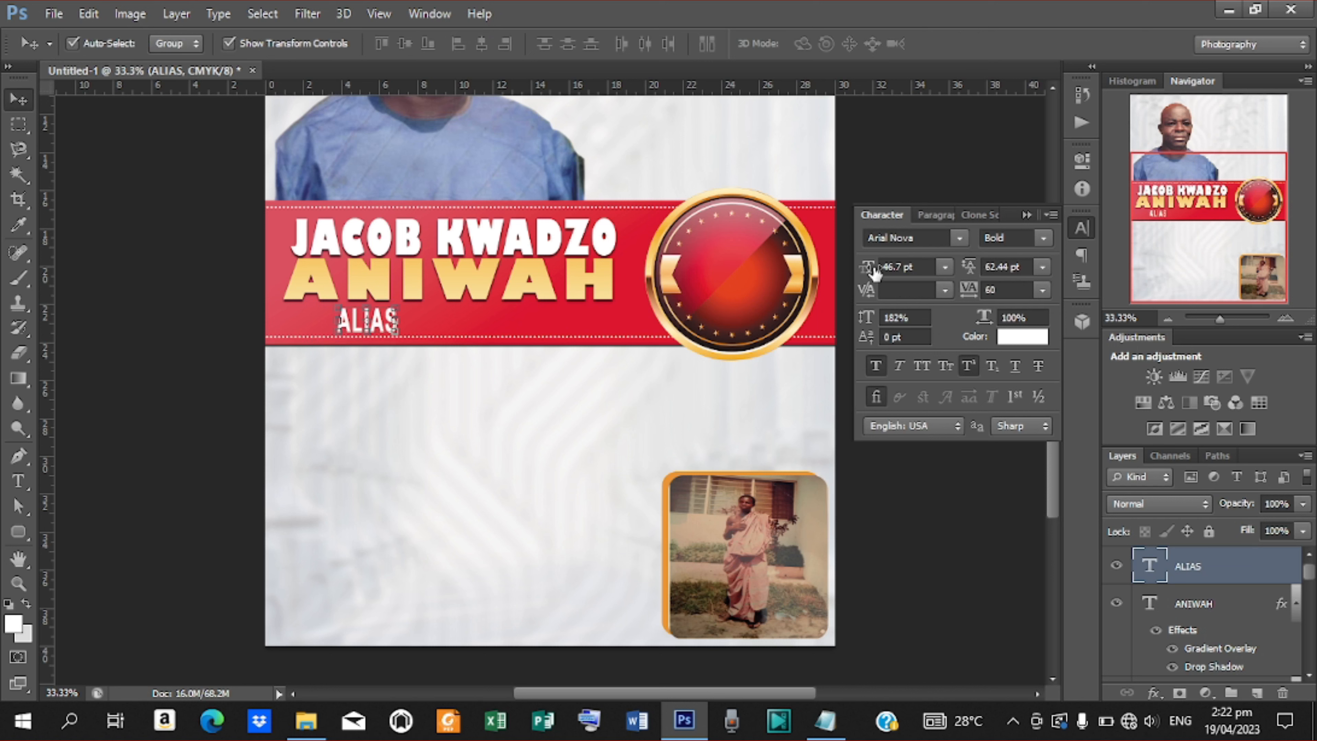
{"action": "left_click_drag", "start_coordinate": [876, 269], "coordinate": [864, 271]}
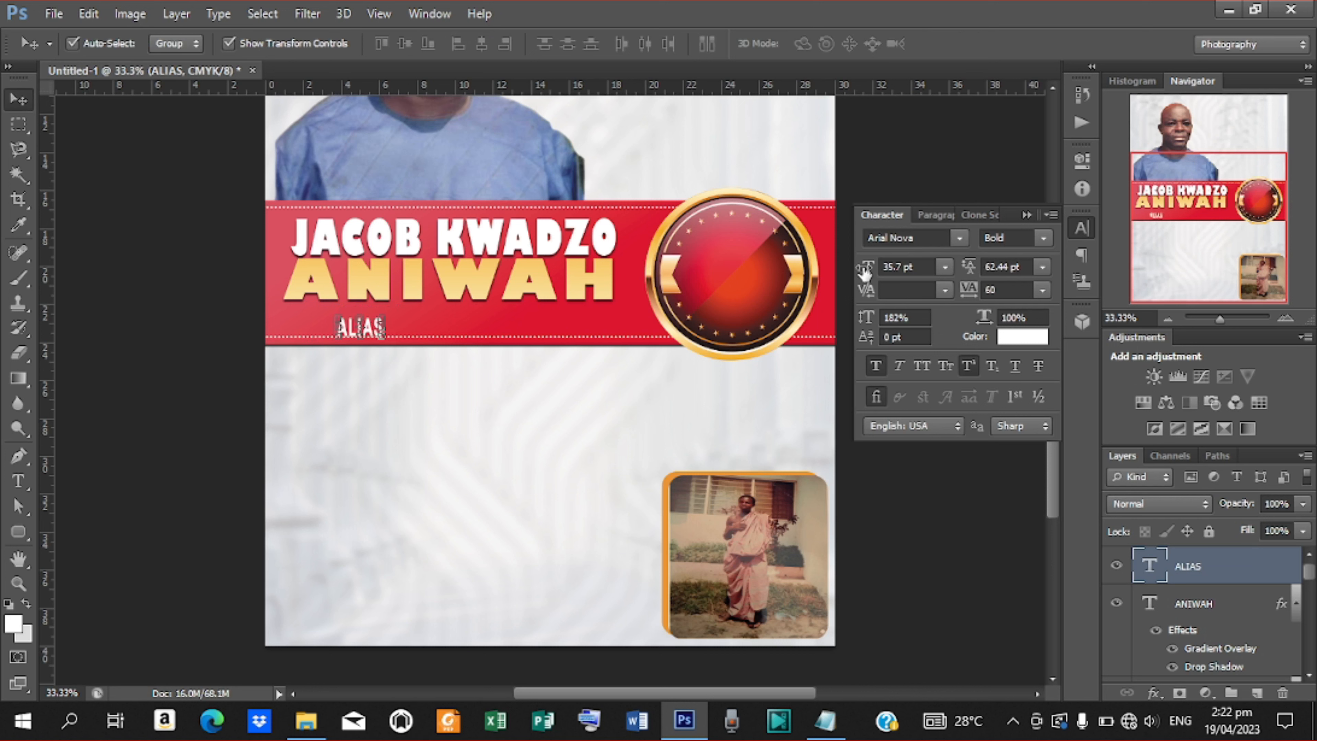
{"action": "left_click_drag", "start_coordinate": [873, 323], "coordinate": [856, 318]}
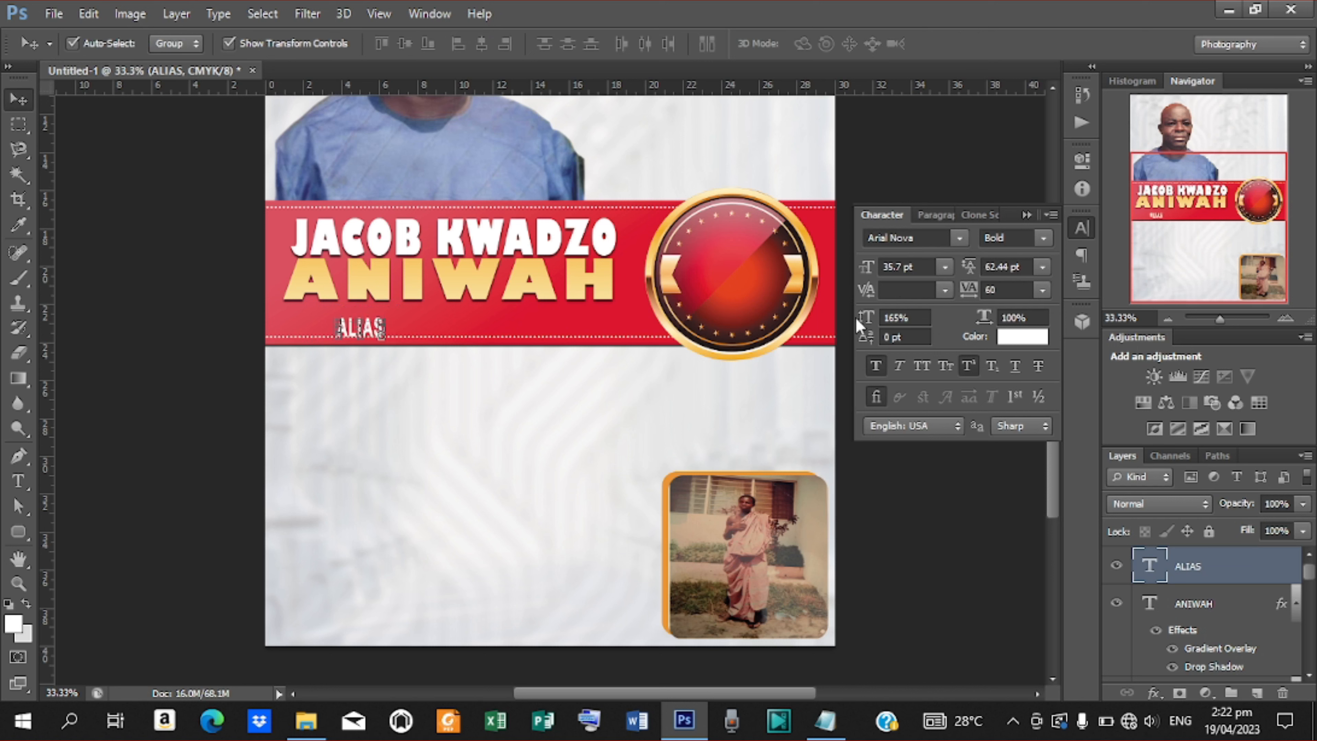
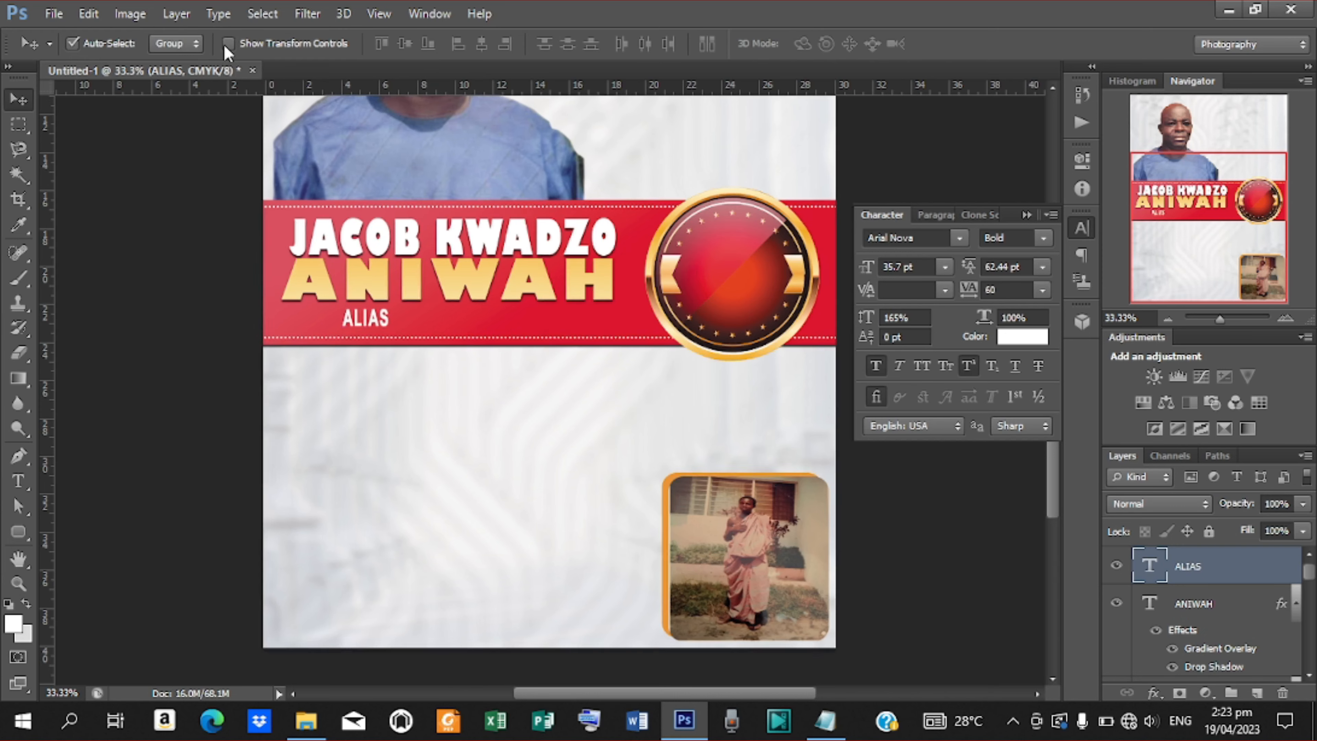
Zoom in on the banner and set the ALIAS text in Alegreya Black.
{"action": "key", "text": "ctrl+plus"}
{"action": "key", "text": "ctrl+plus"}
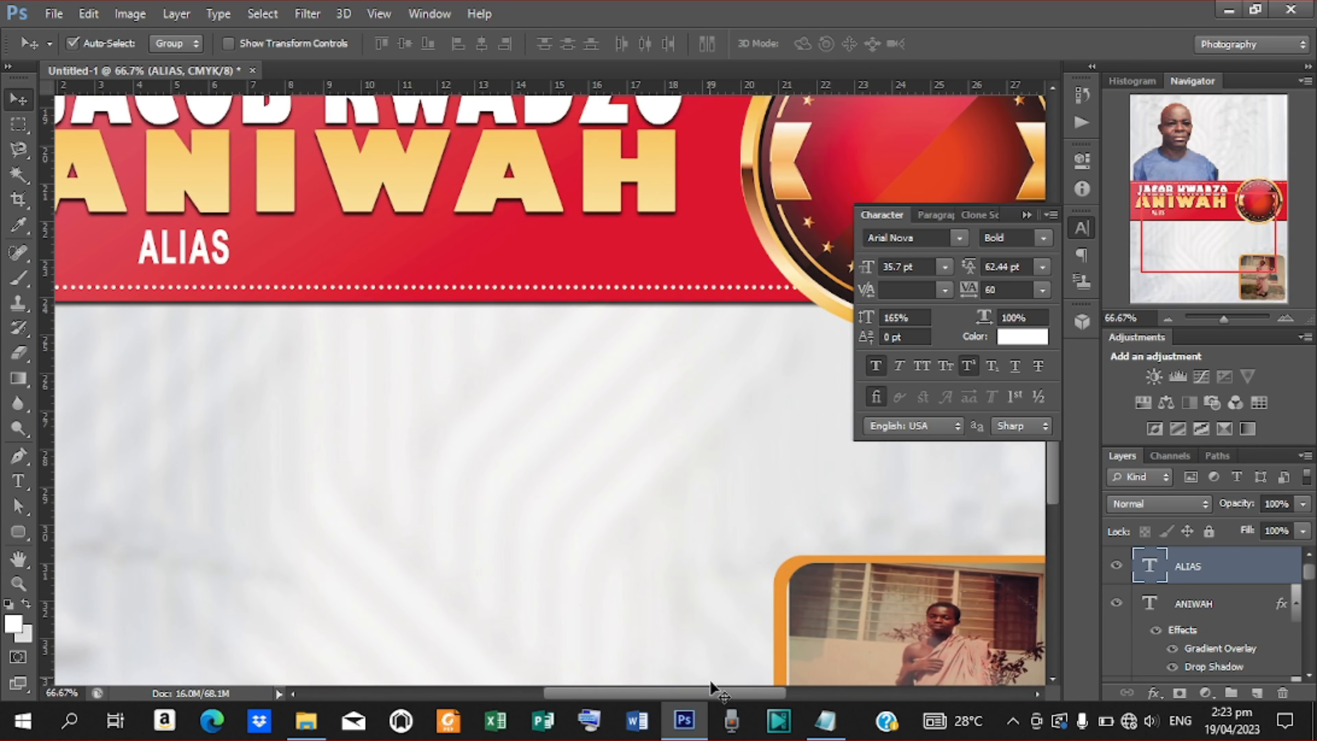
{"action": "left_click_drag", "start_coordinate": [690, 694], "coordinate": [655, 695]}
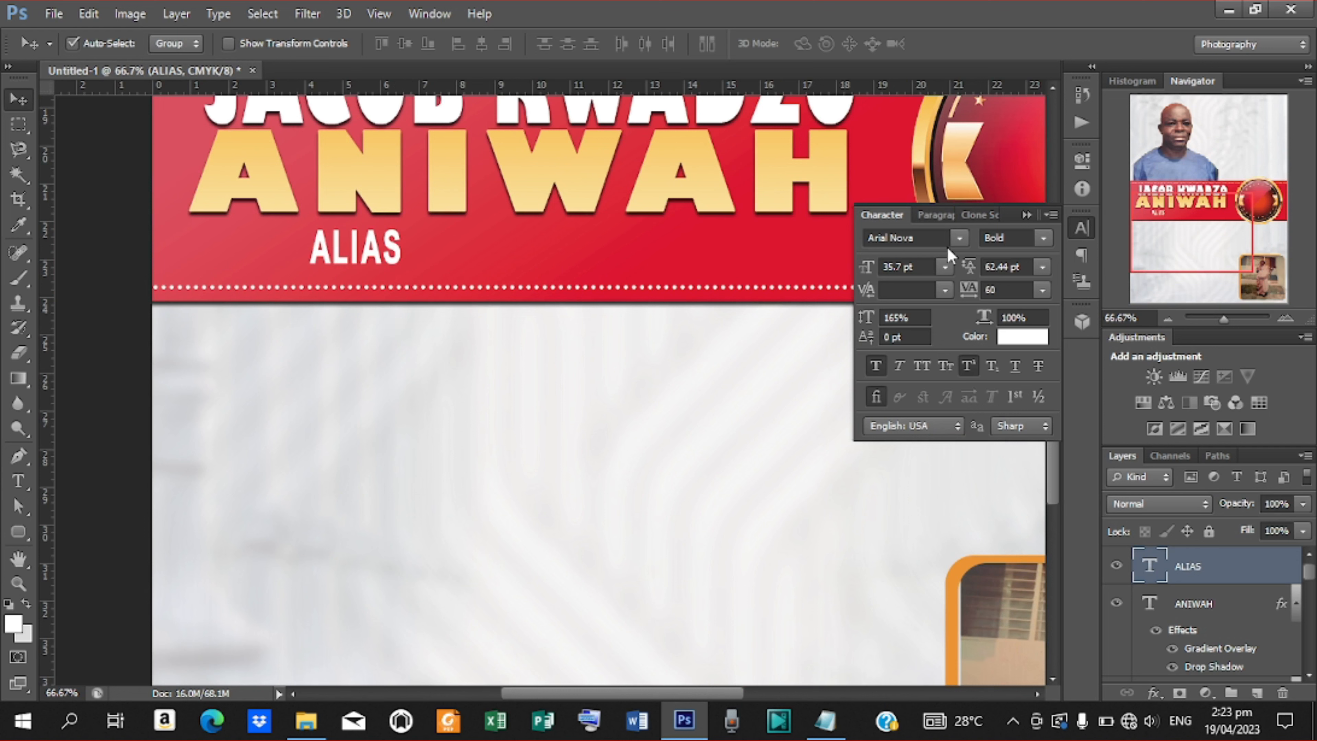
{"action": "left_click", "coordinate": [960, 240]}
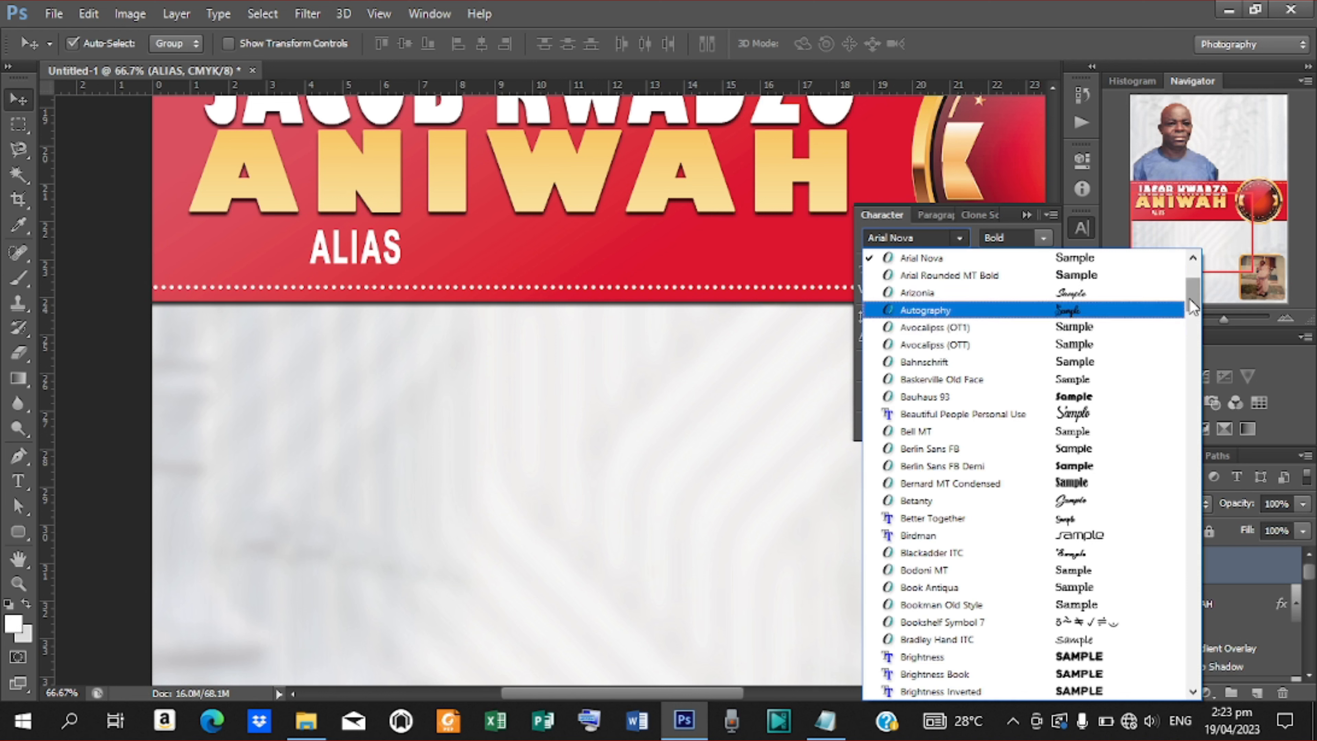
{"action": "scroll", "coordinate": [986, 465], "scroll_direction": "up", "scroll_amount": 3}
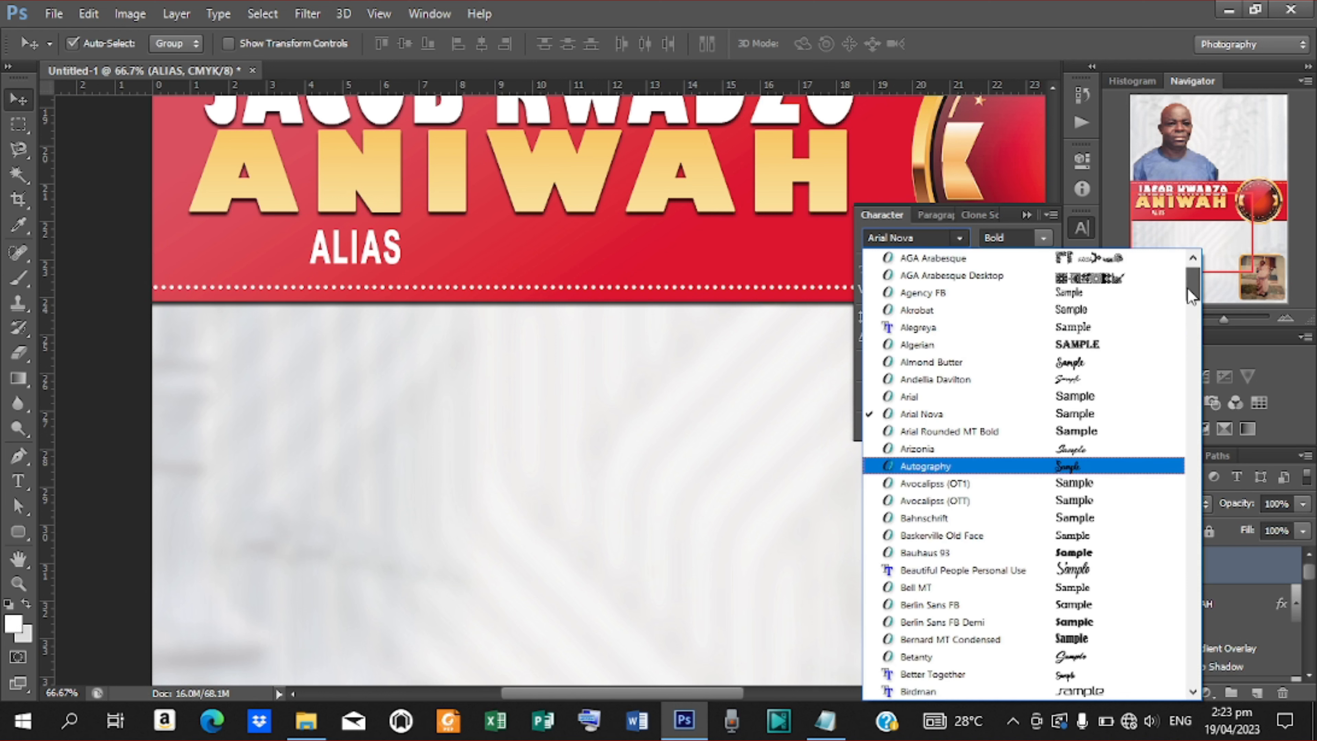
{"action": "left_click", "coordinate": [955, 328]}
{"action": "left_click", "coordinate": [1036, 239]}
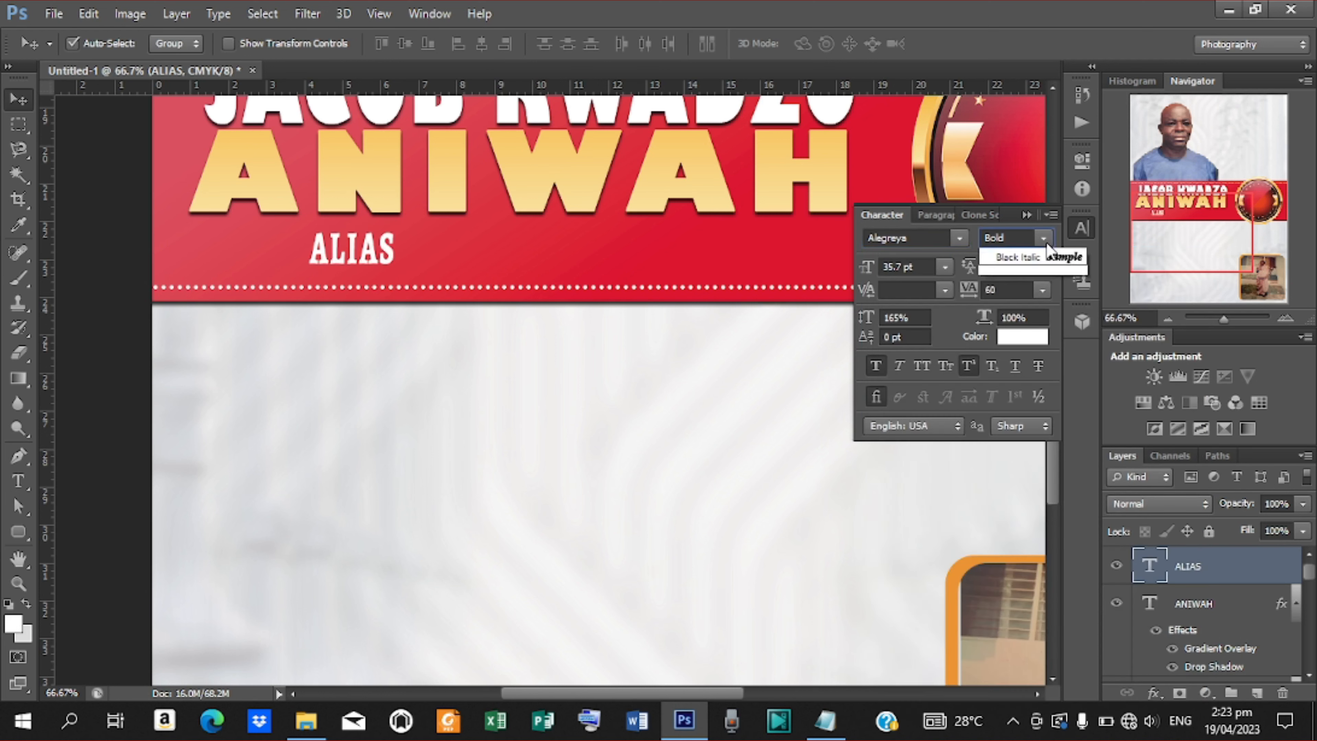
{"action": "left_click", "coordinate": [1012, 322]}
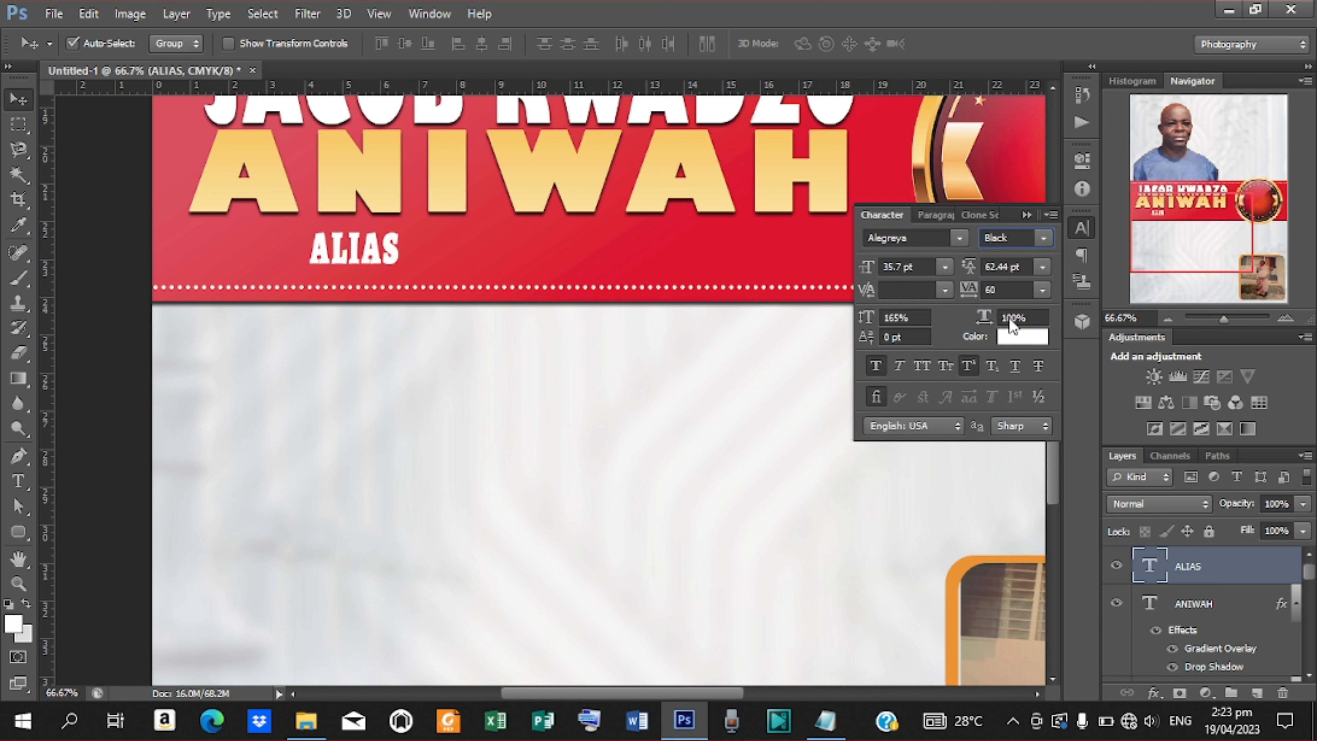
Set ALIAS vertical scale to 145% and nudge it slightly right and up.
{"action": "left_click", "coordinate": [870, 320]}
{"action": "type", "text": "145"}
{"action": "key", "text": "Return"}
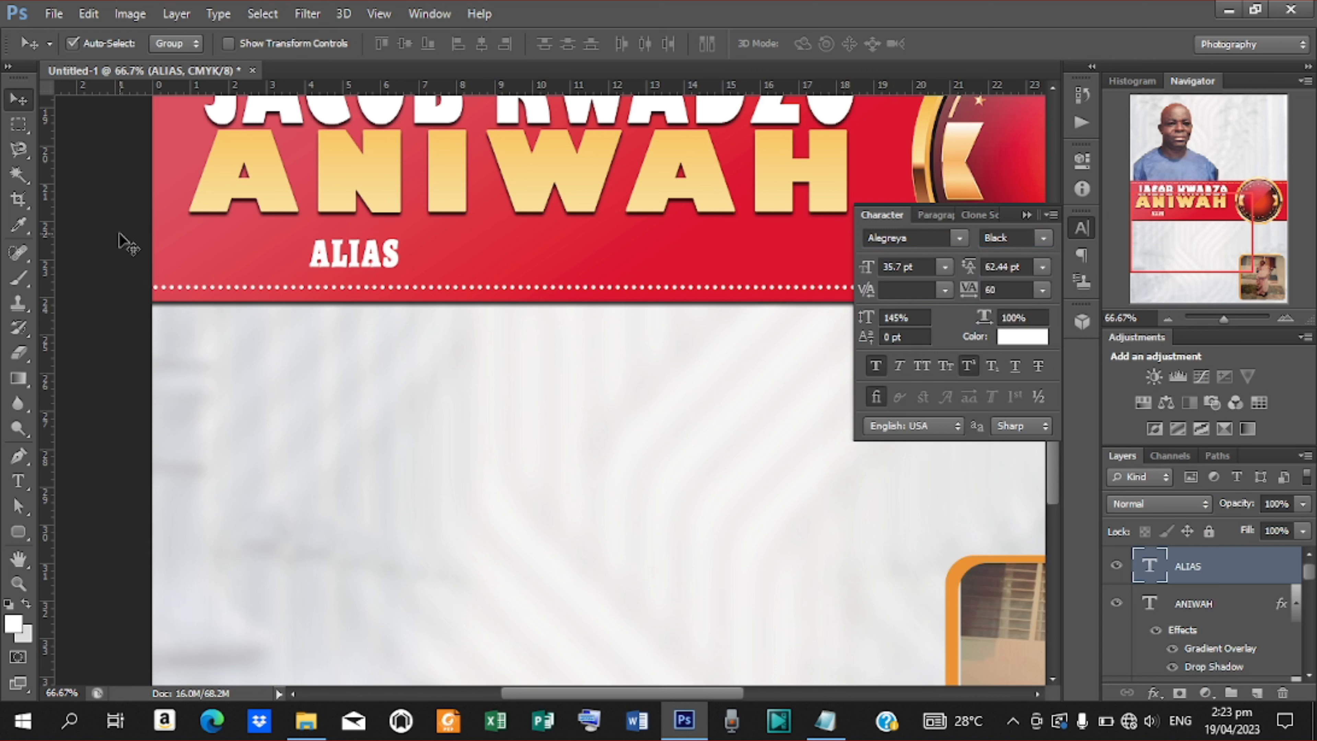
{"action": "key", "text": "shift+Right"}
{"action": "key", "text": "shift+Right"}
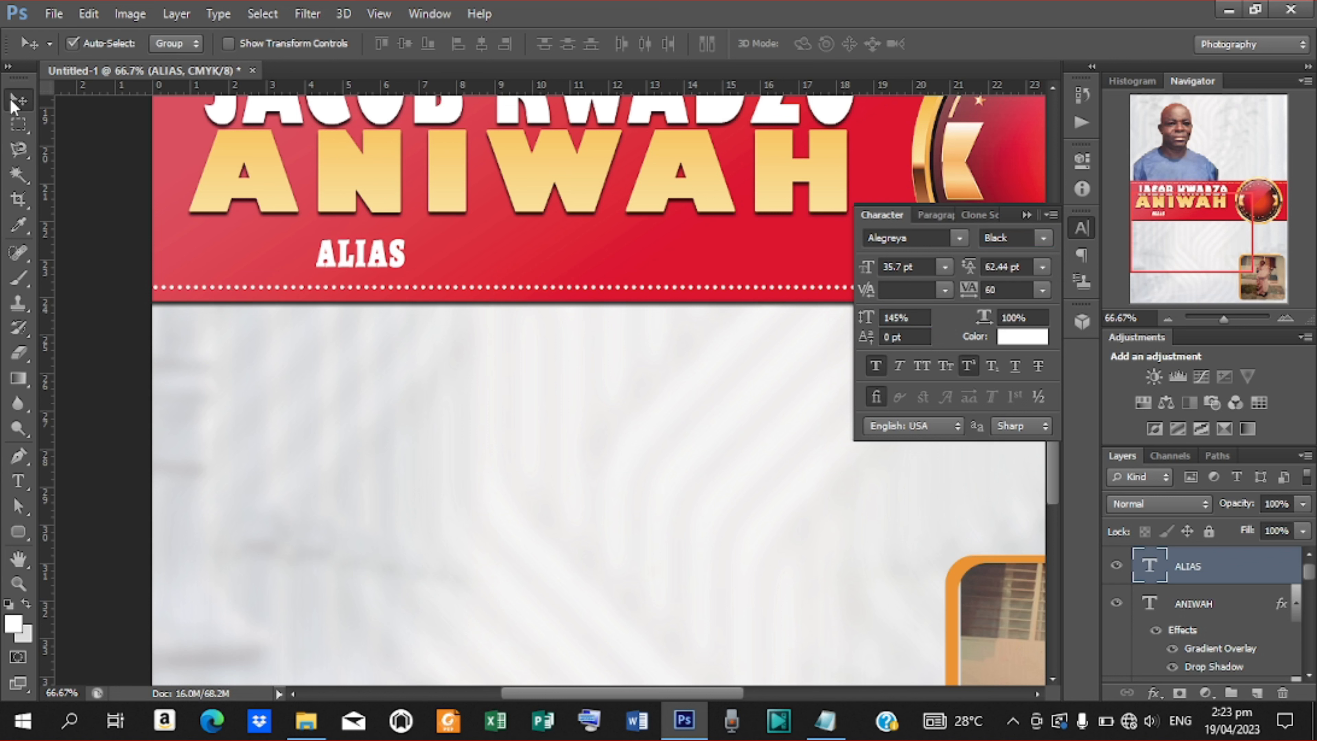
{"action": "key", "text": "Right"}
{"action": "key", "text": "Up"}
{"action": "key", "text": "Up"}
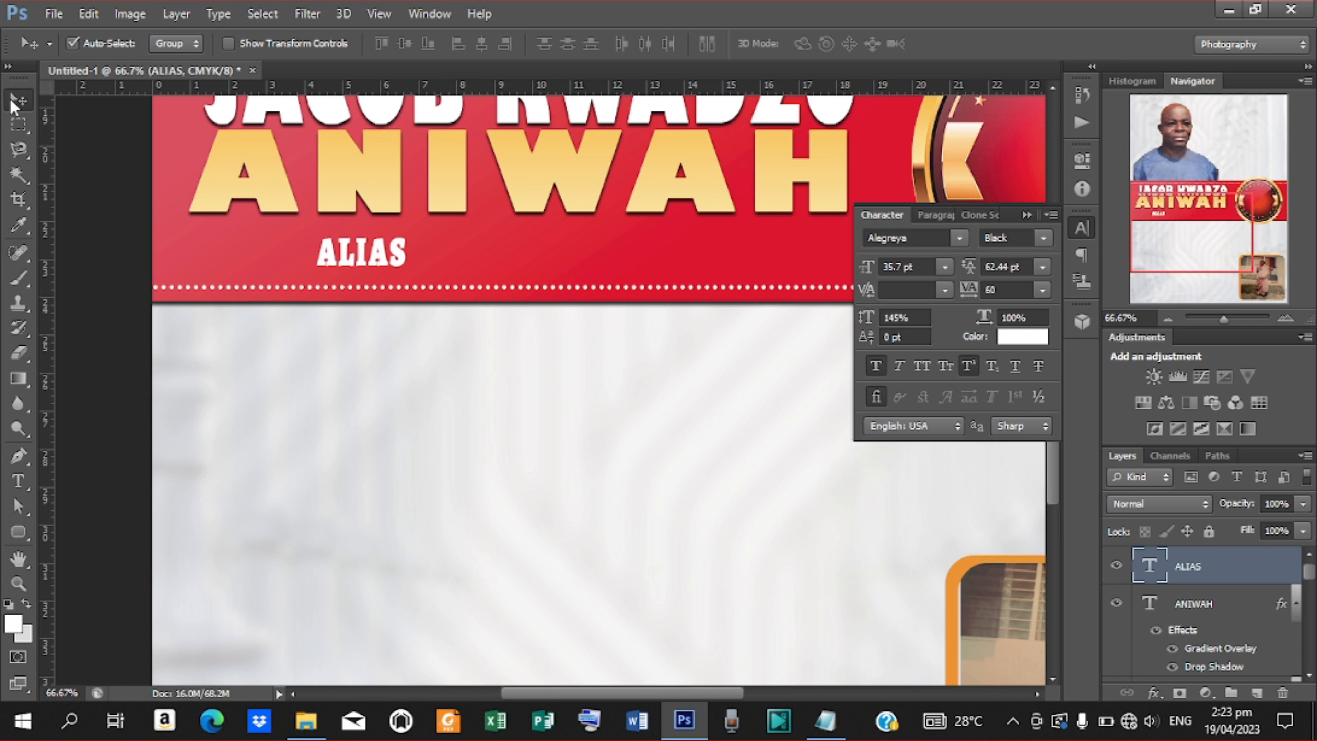
Draw a rounded-rectangle pill over ALIAS, fill it with the surname's gold f8cc71, and move it beneath the text.
{"action": "left_click", "coordinate": [18, 531]}
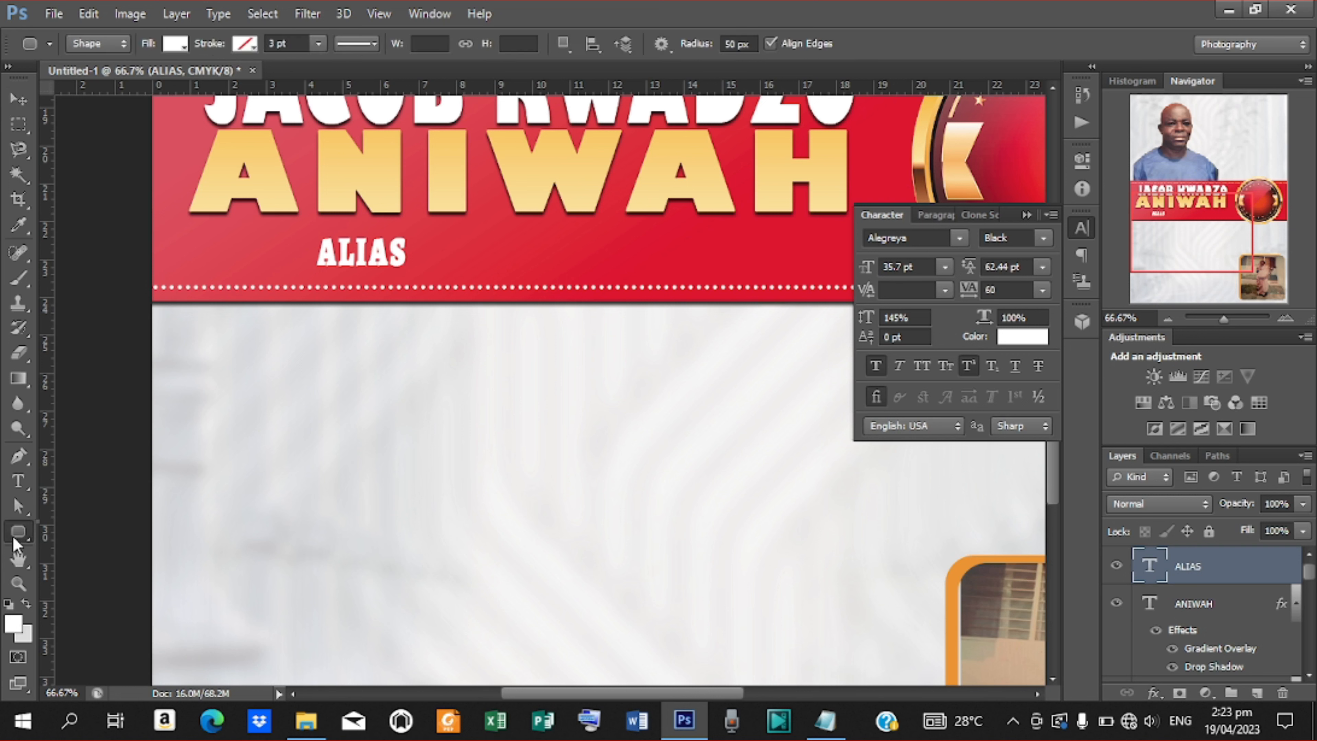
{"action": "left_click", "coordinate": [94, 552]}
{"action": "left_click_drag", "start_coordinate": [314, 237], "coordinate": [415, 275]}
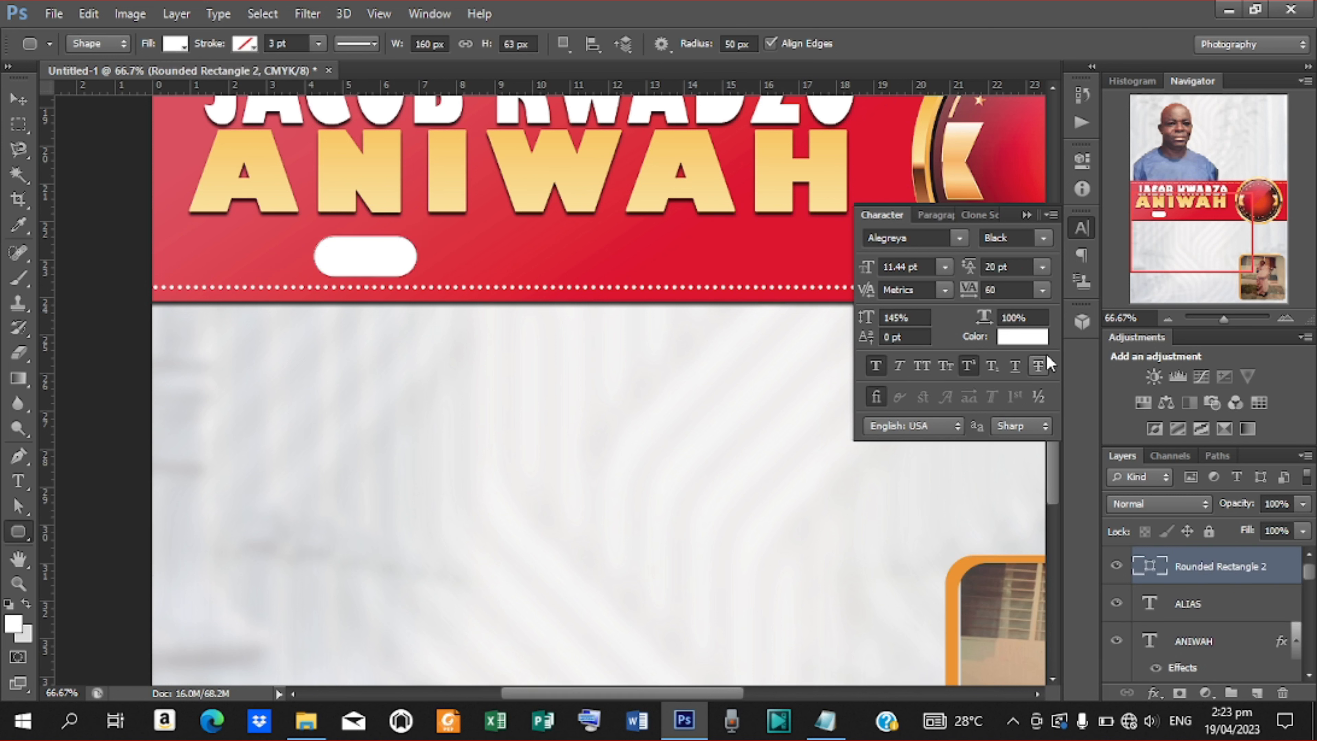
{"action": "double_click", "coordinate": [1161, 568]}
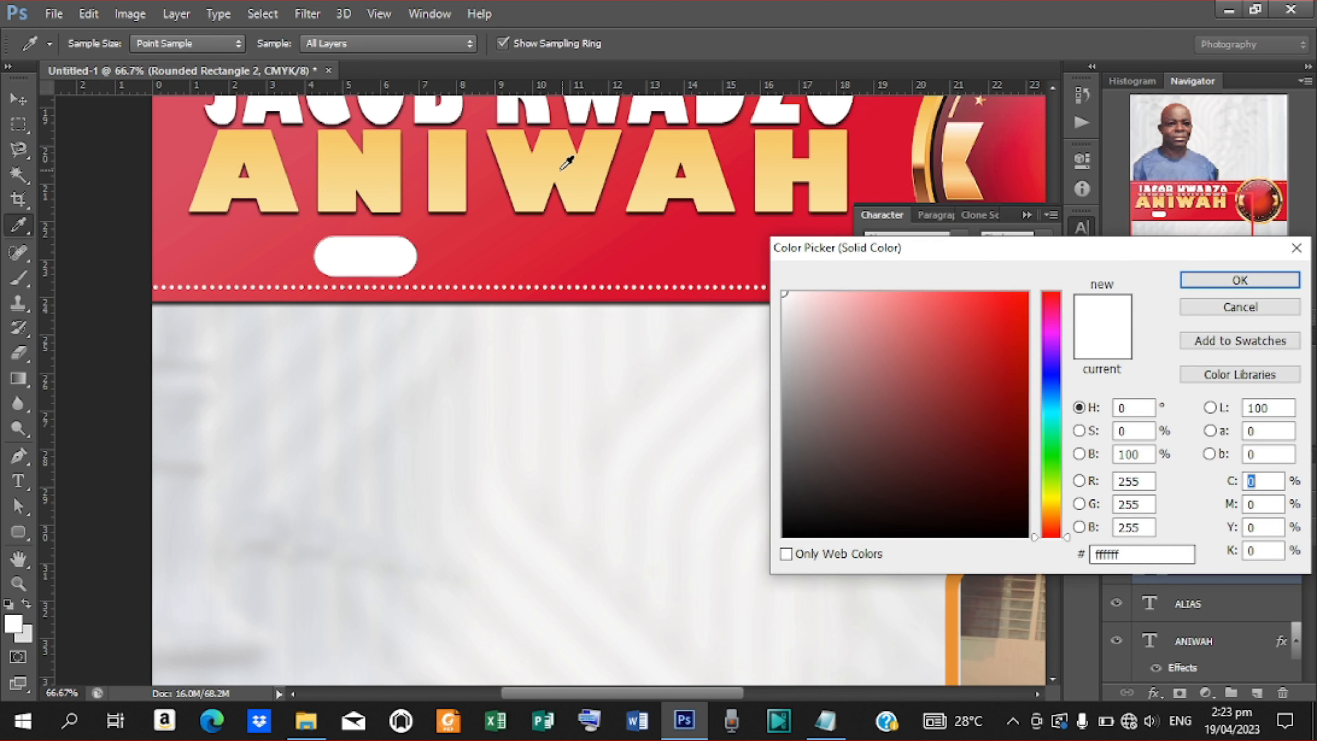
{"action": "left_click", "coordinate": [526, 149]}
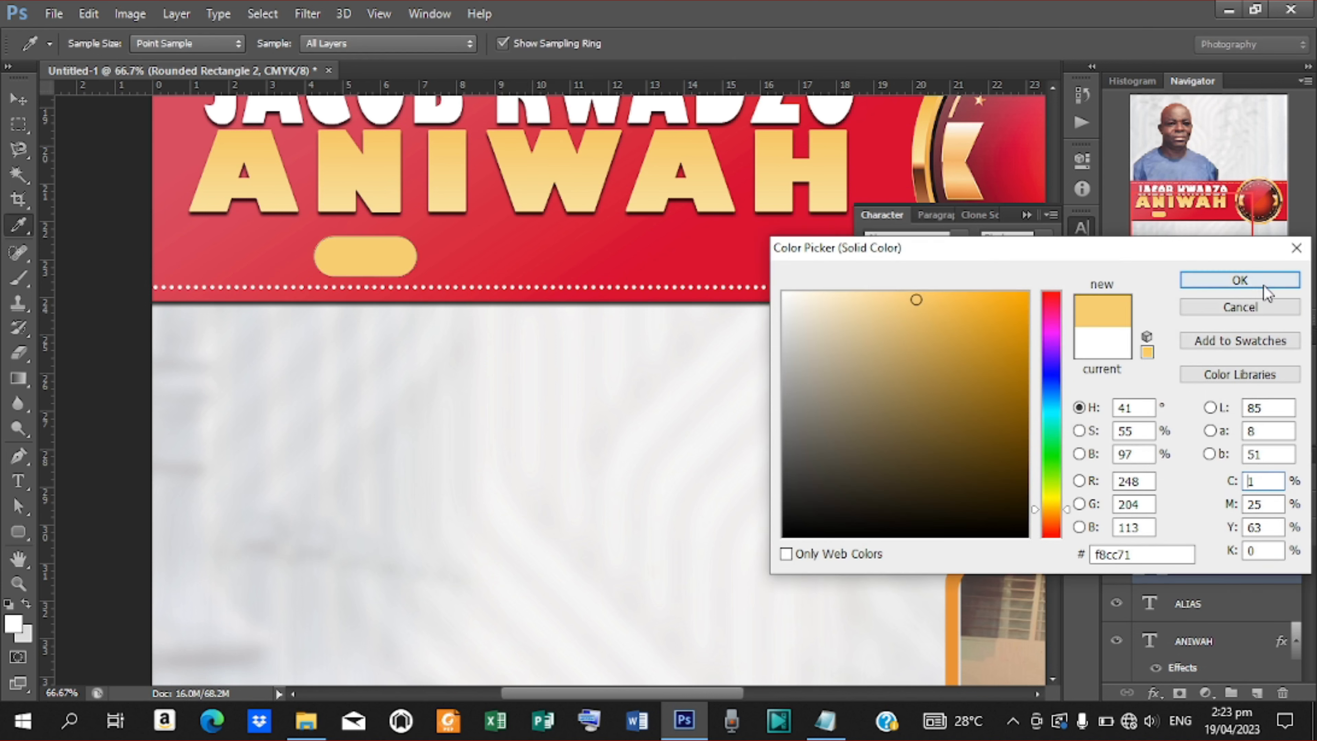
{"action": "left_click", "coordinate": [1240, 281]}
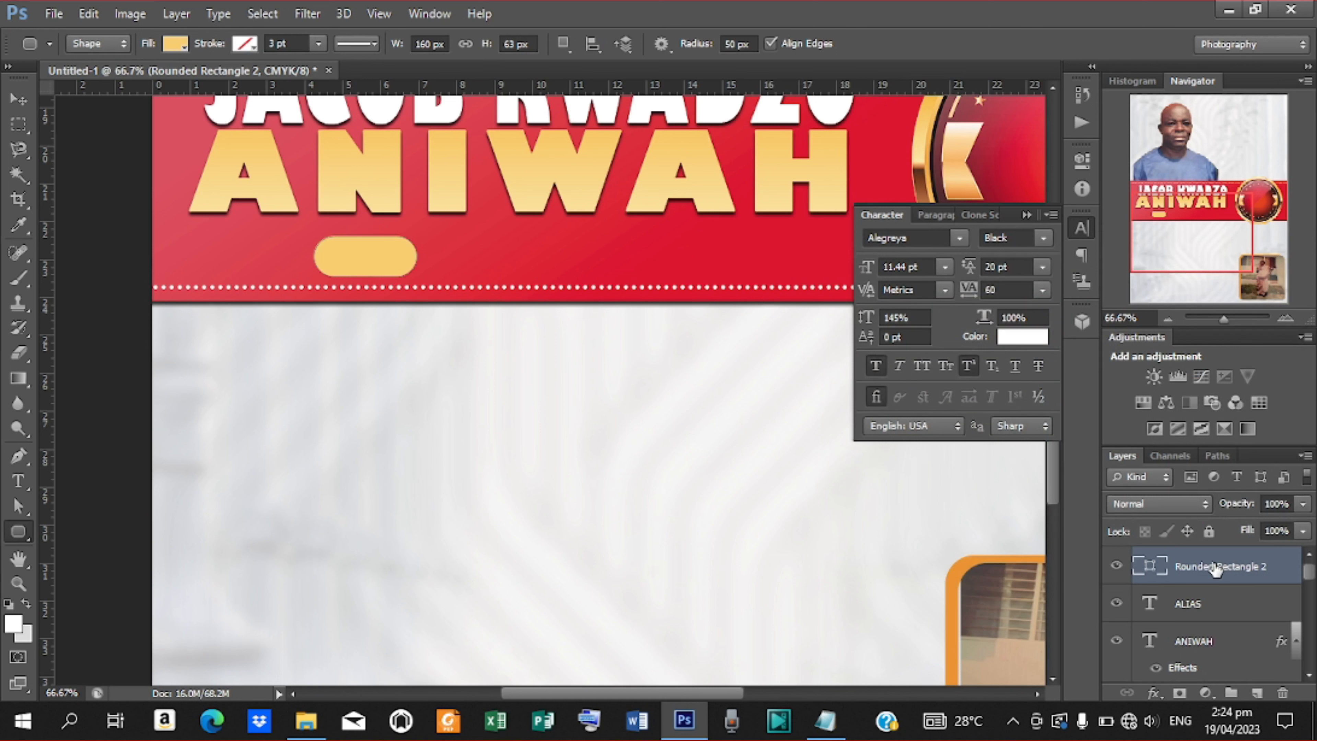
{"action": "left_click_drag", "start_coordinate": [1216, 570], "coordinate": [1213, 621]}
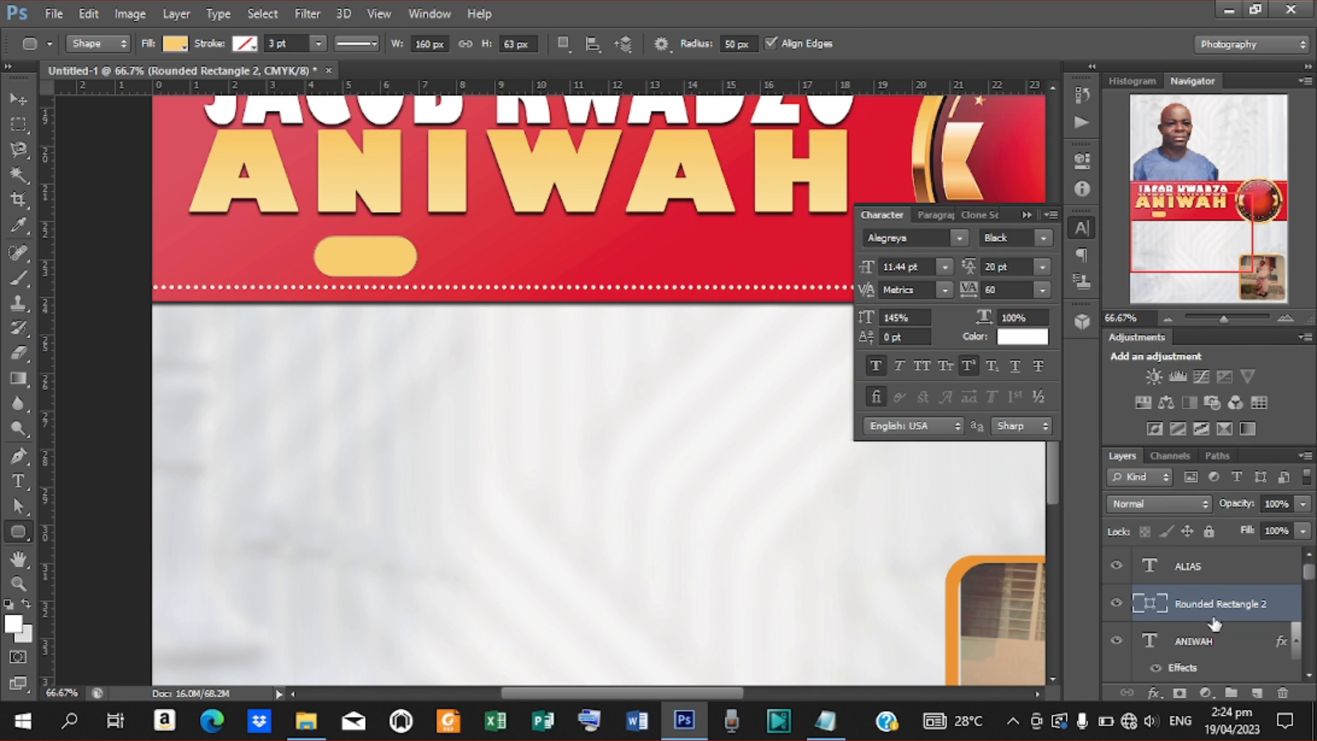
Centre ALIAS horizontally and vertically on the gold pill and shrink the text slightly.
{"action": "left_click", "coordinate": [1183, 567], "text": "shift"}
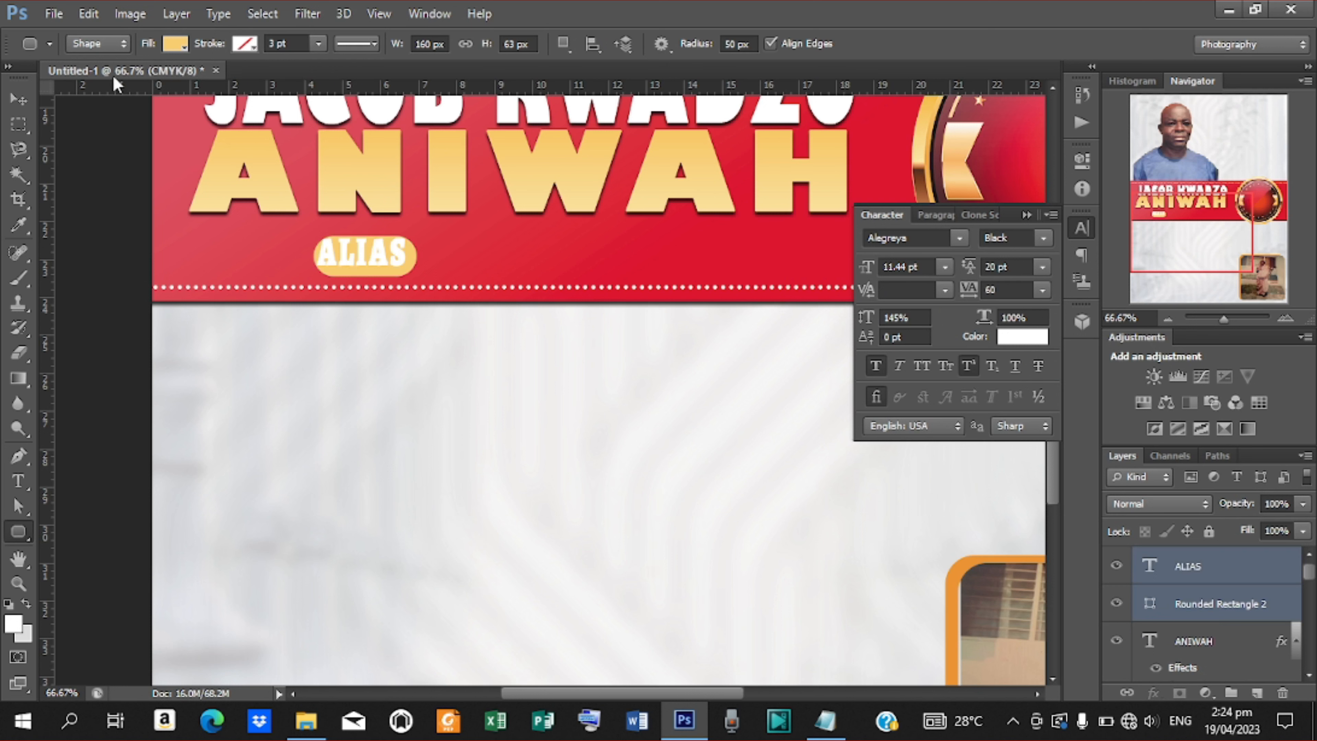
{"action": "left_click", "coordinate": [26, 98]}
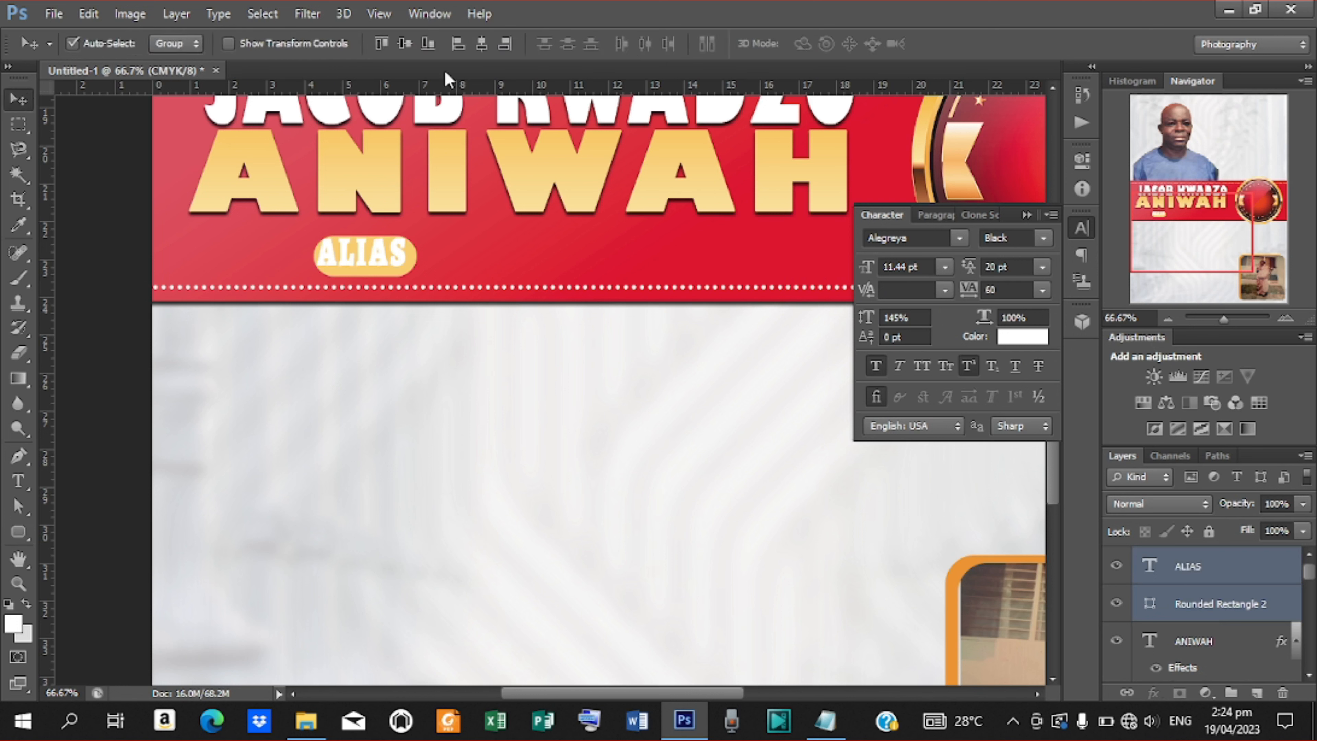
{"action": "left_click", "coordinate": [481, 44]}
{"action": "left_click", "coordinate": [405, 45]}
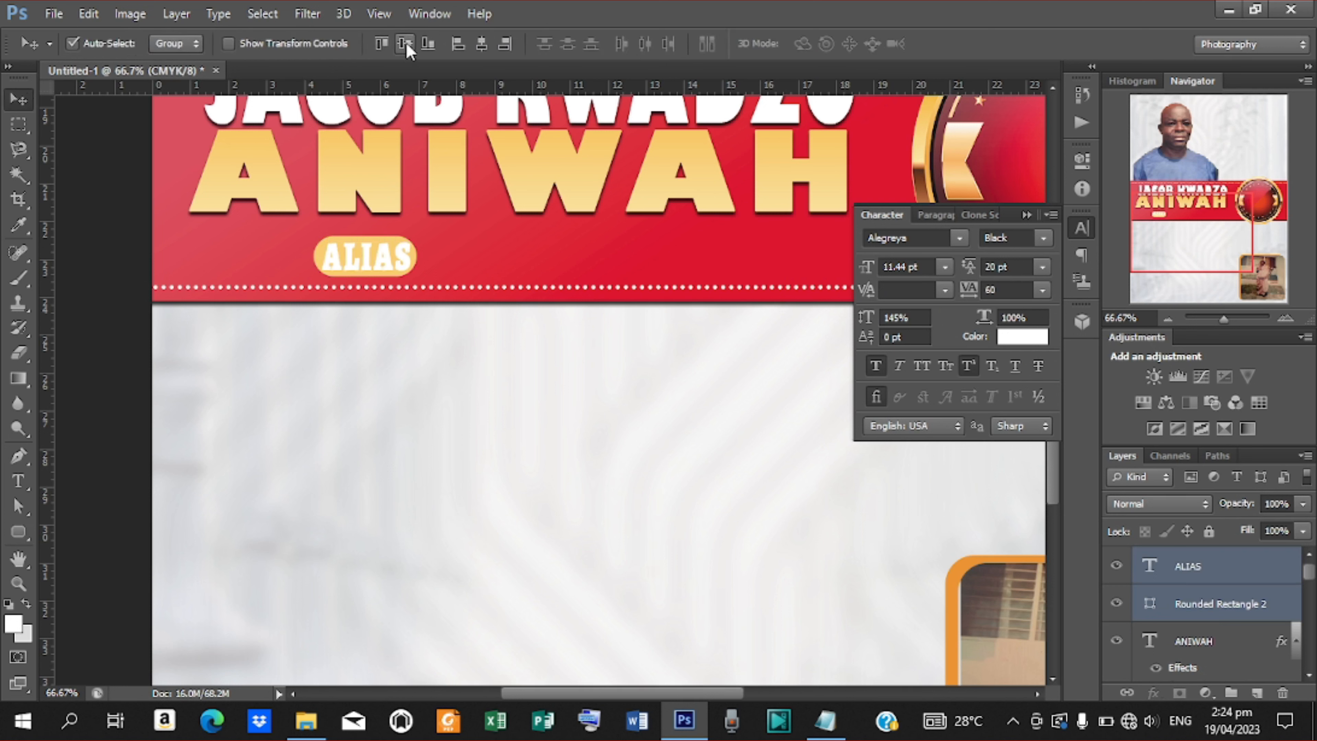
{"action": "left_click", "coordinate": [1225, 579]}
{"action": "left_click_drag", "start_coordinate": [875, 268], "coordinate": [873, 270]}
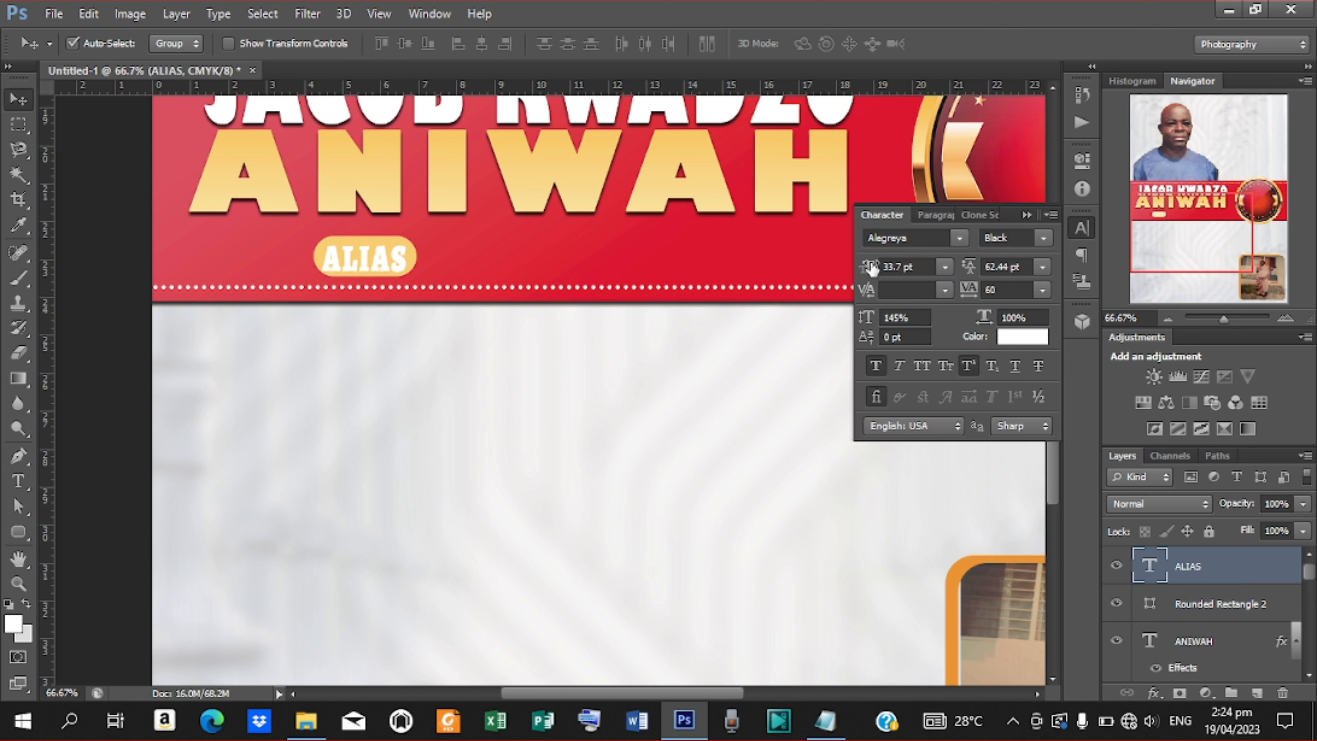
{"action": "left_click", "coordinate": [1182, 606], "text": "shift"}
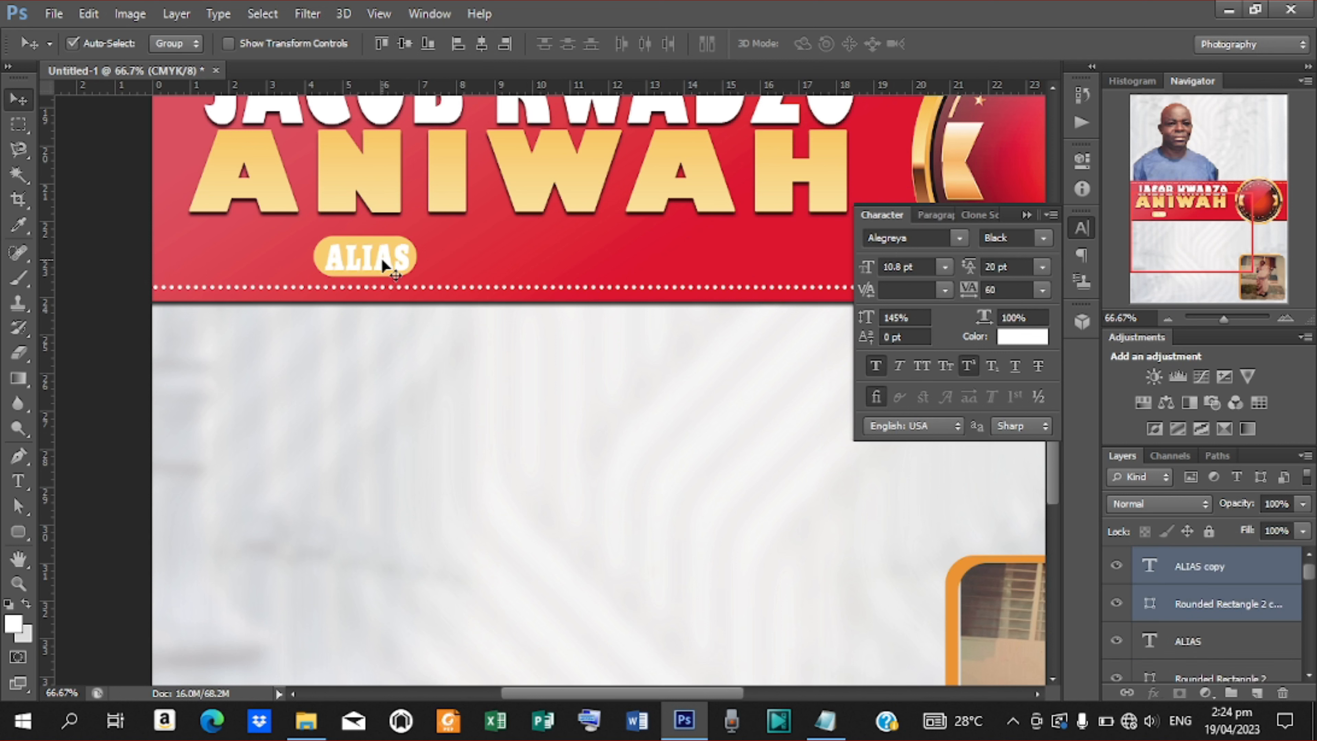
Undo a trial pill duplicate and duplicate just the ALIAS text layer instead.
{"action": "left_click_drag", "start_coordinate": [382, 258], "coordinate": [493, 264], "text": "alt"}
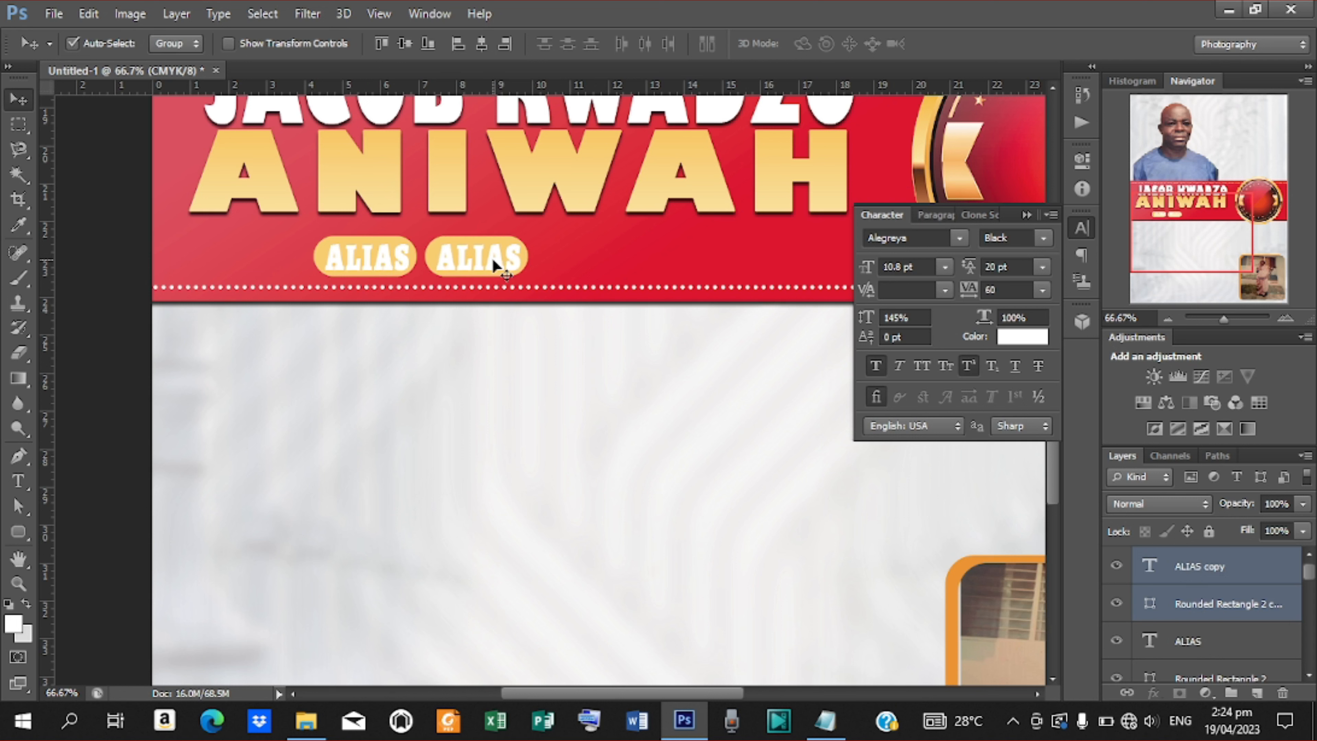
{"action": "key", "text": "ctrl+z"}
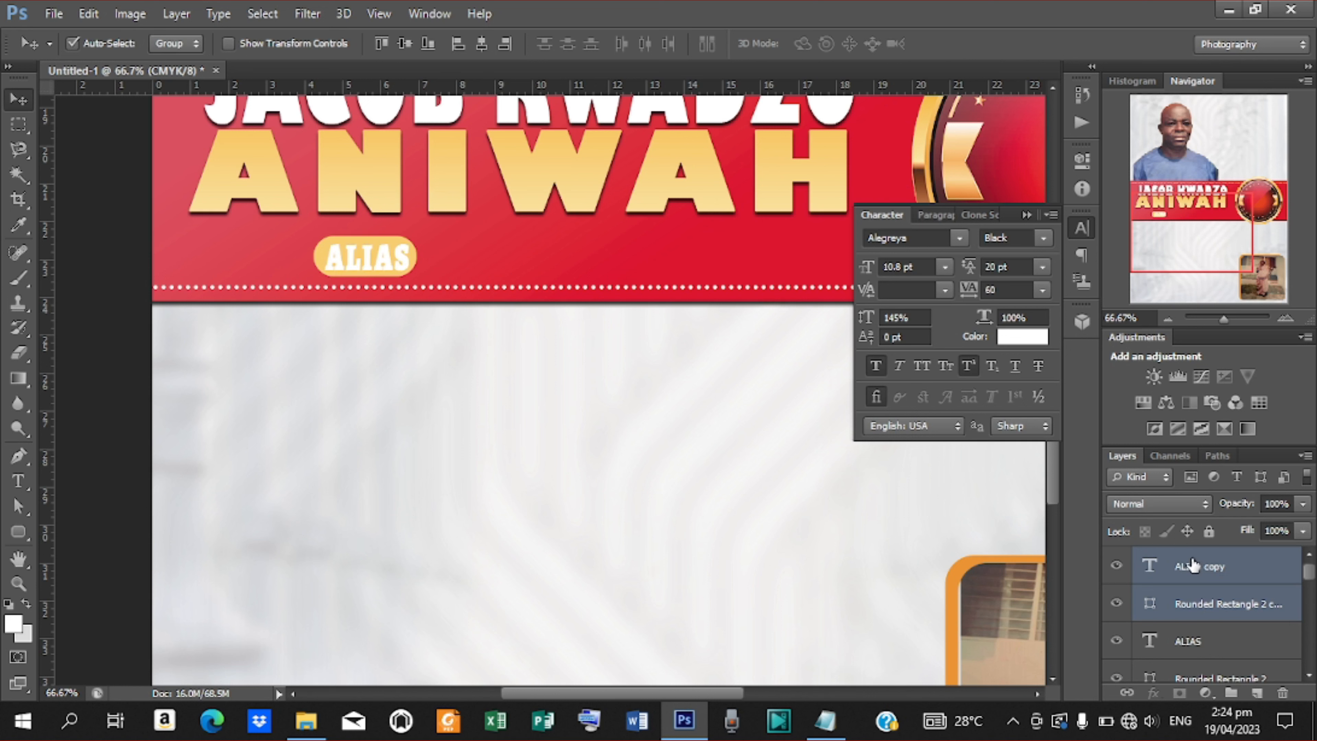
{"action": "key", "text": "ctrl+z"}
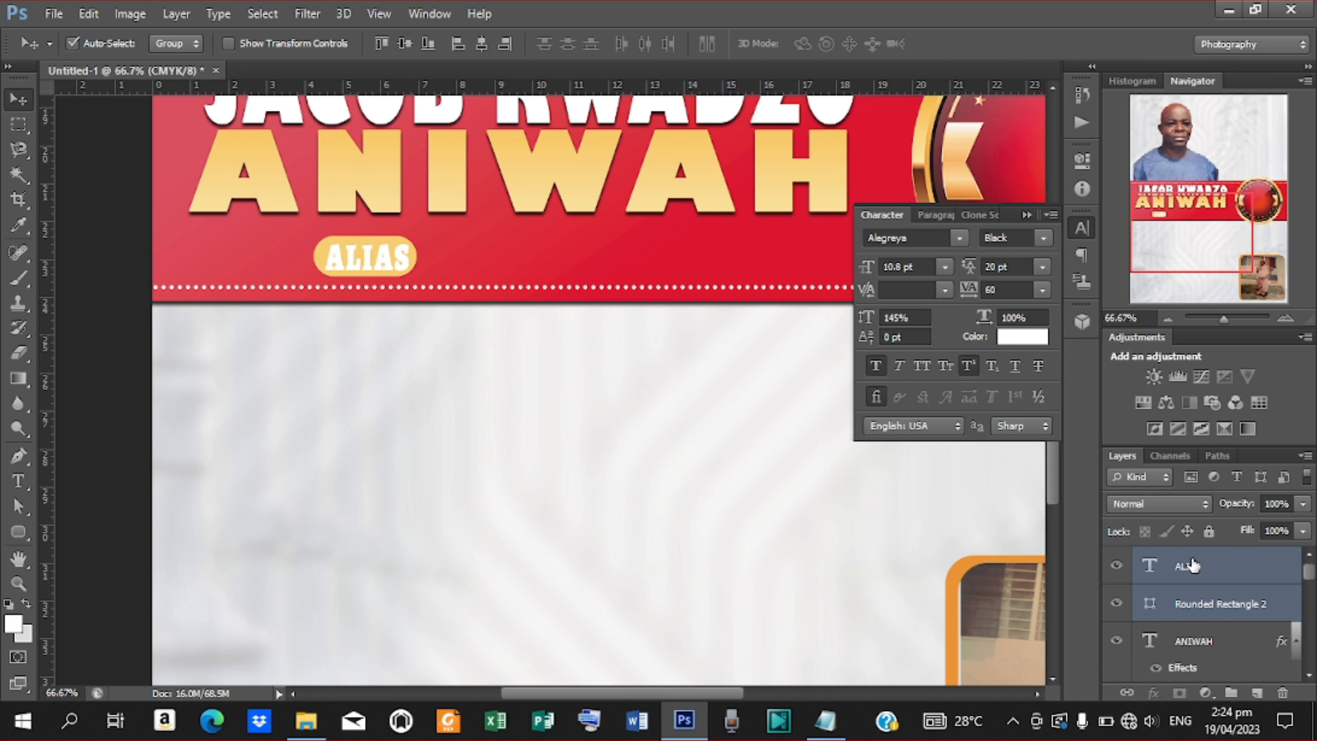
{"action": "left_click", "coordinate": [1200, 572]}
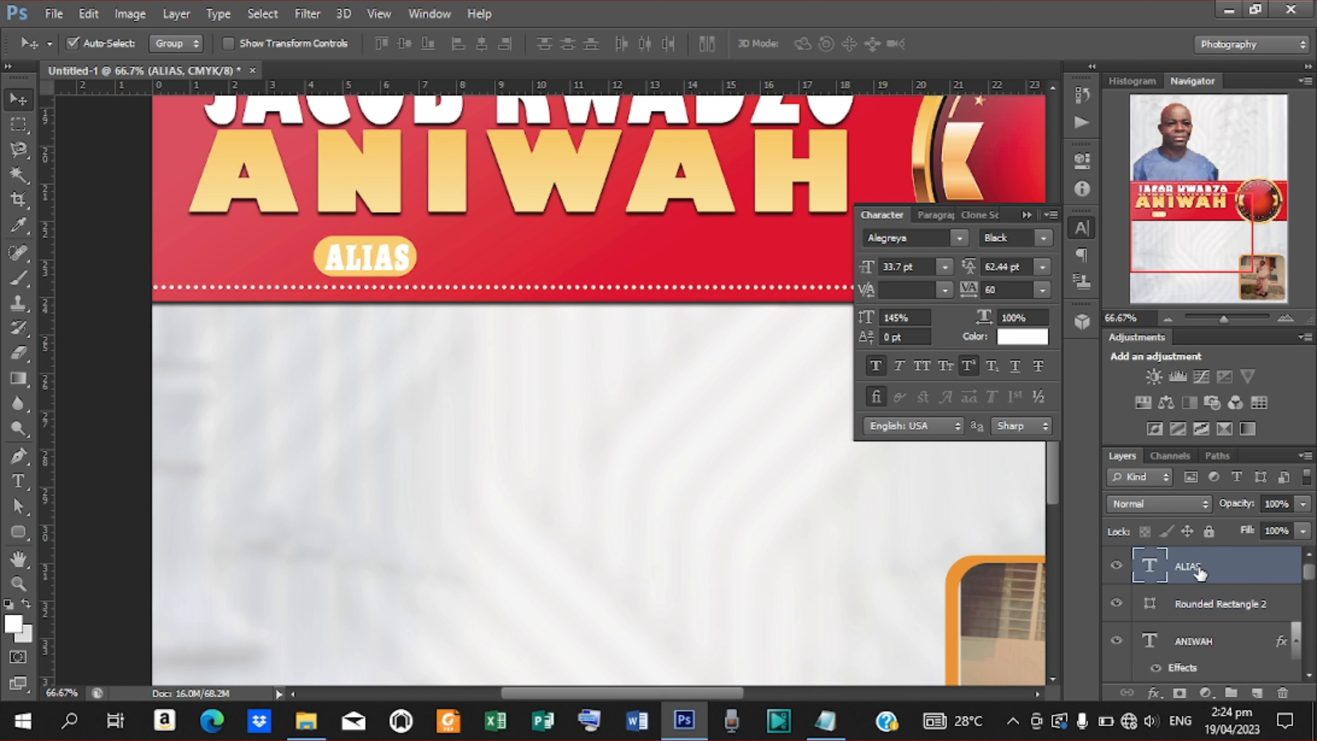
{"action": "key", "text": "ctrl+j"}
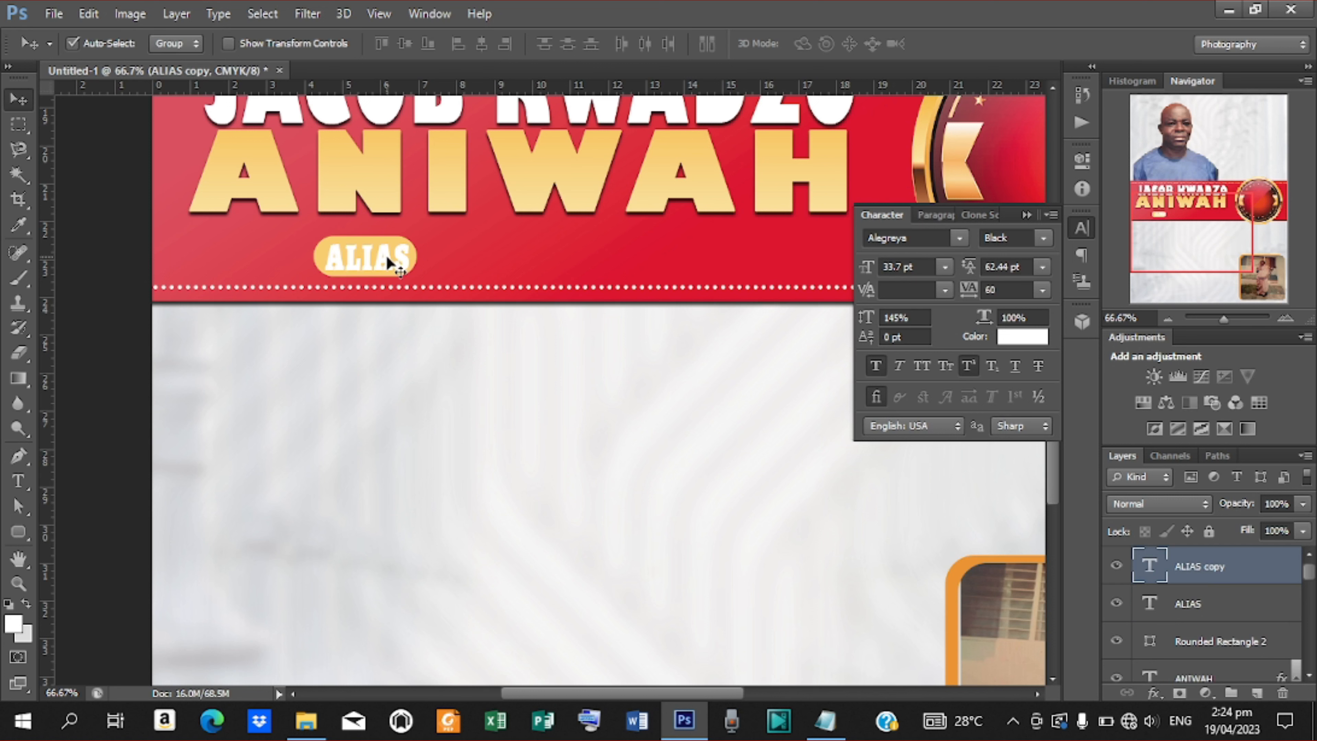
Move the copied ALIAS text right of the pill and replace it with the nickname copied from Notepad.
{"action": "left_click", "coordinate": [435, 265]}
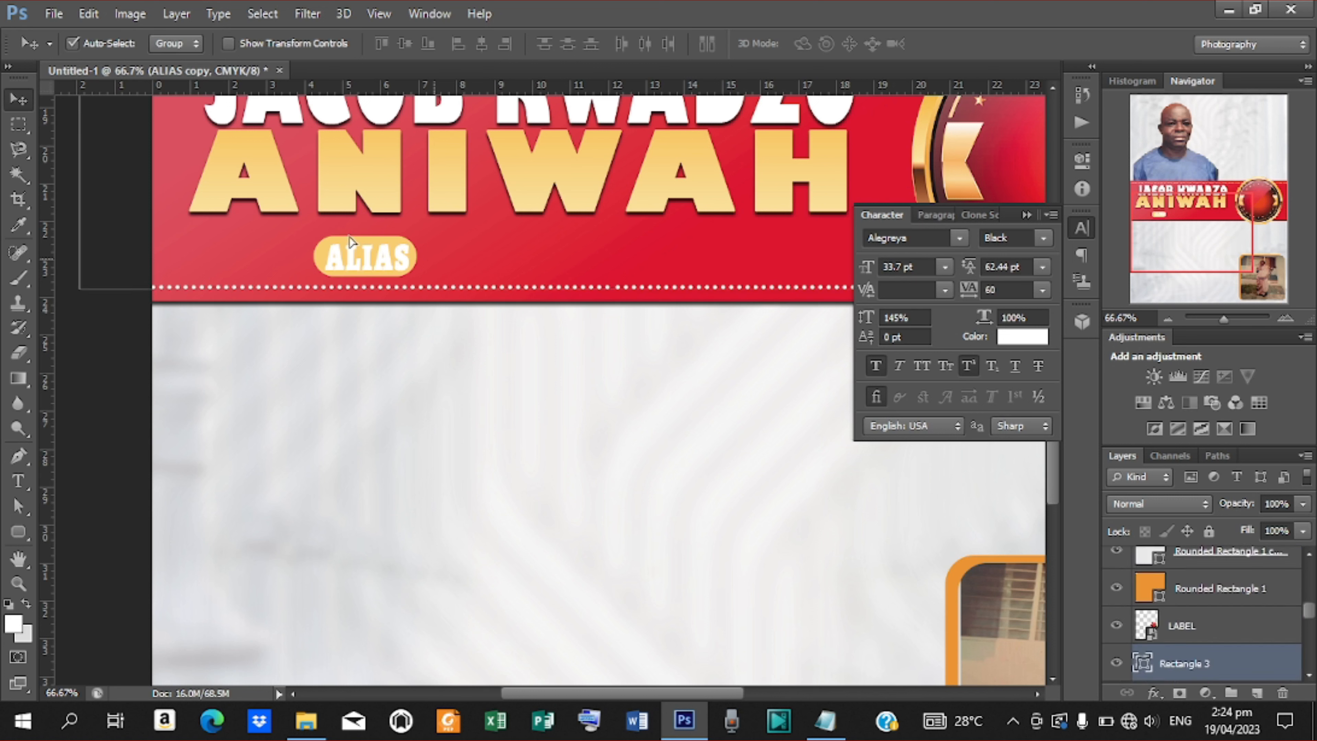
{"action": "left_click_drag", "start_coordinate": [369, 262], "coordinate": [467, 262]}
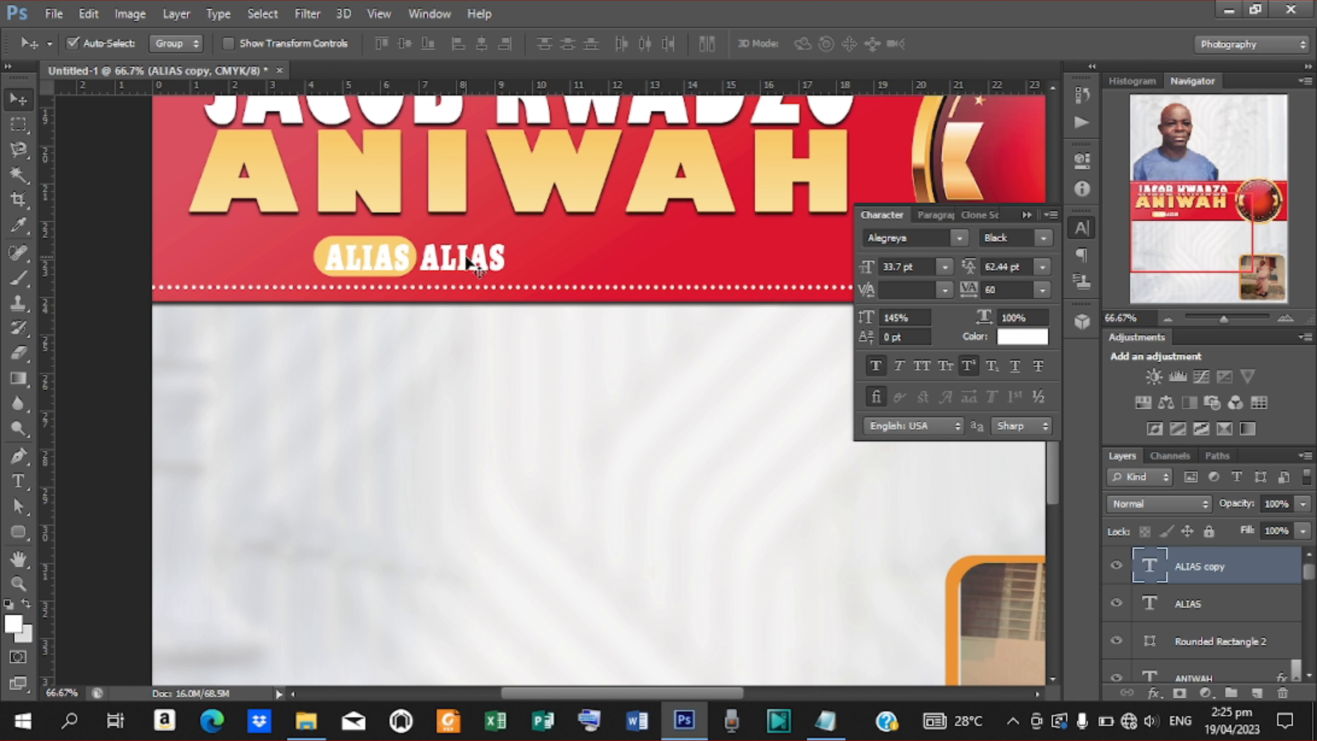
{"action": "key", "text": "t"}
{"action": "left_click_drag", "start_coordinate": [426, 254], "coordinate": [596, 269]}
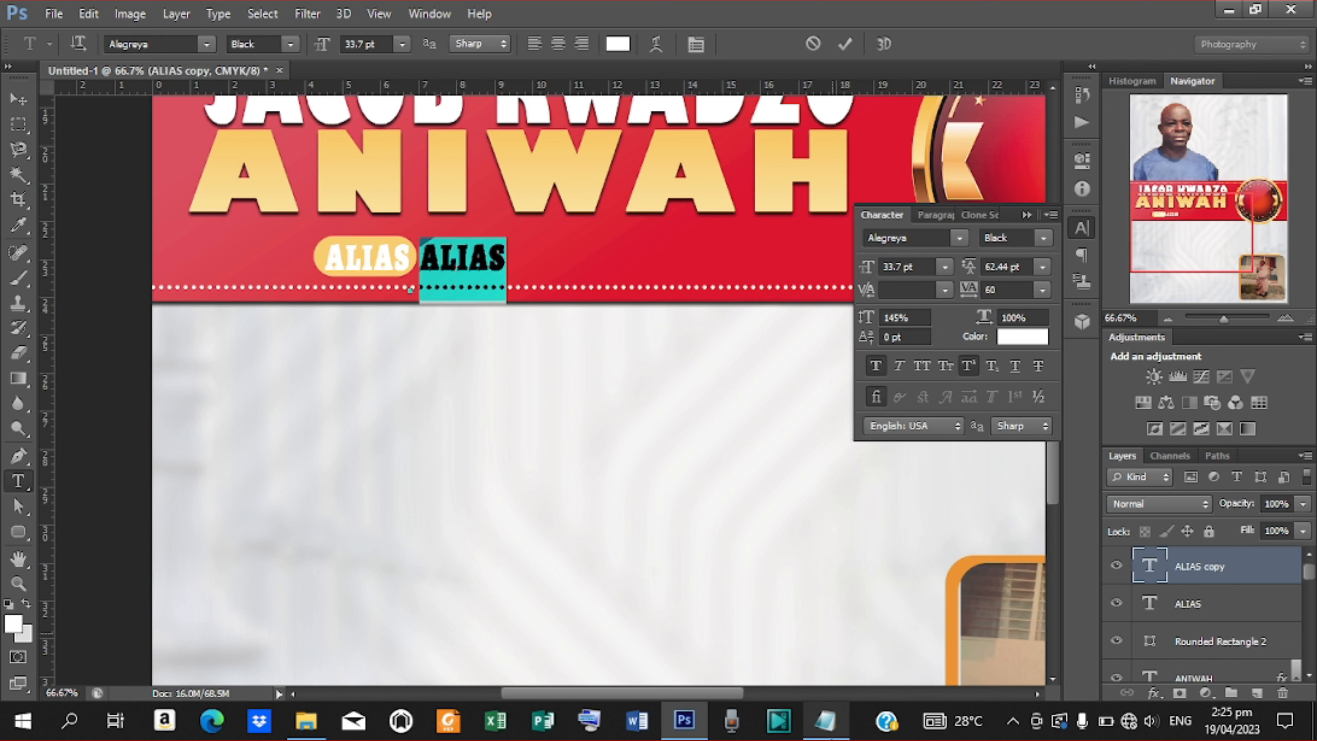
{"action": "left_click", "coordinate": [835, 733]}
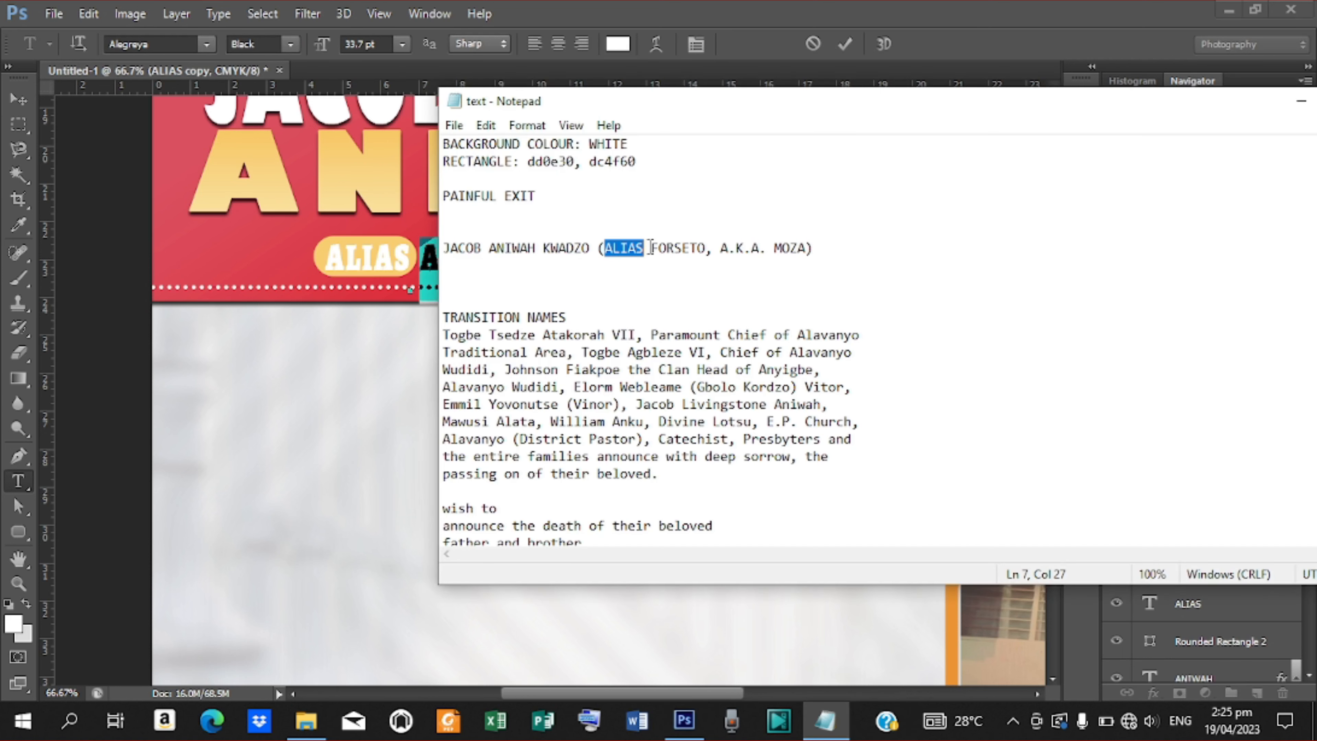
{"action": "left_click_drag", "start_coordinate": [650, 248], "coordinate": [699, 254]}
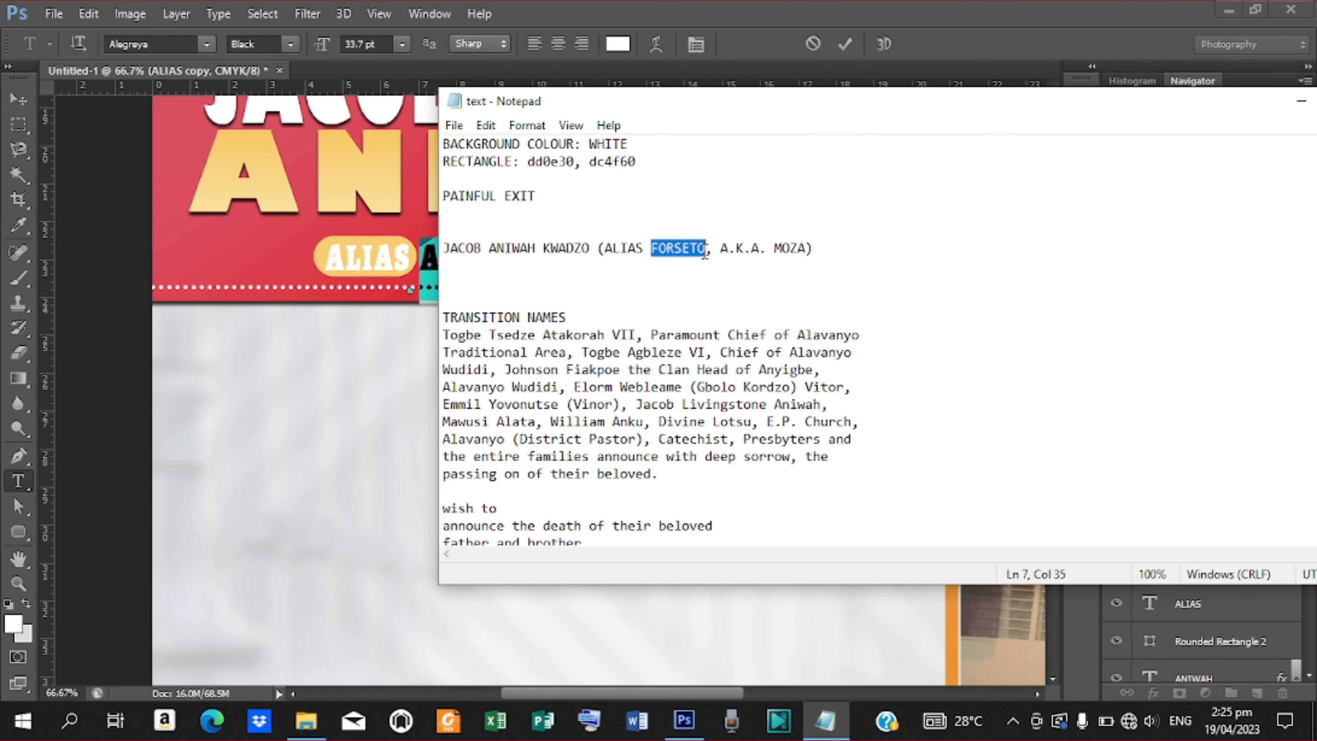
{"action": "left_click", "coordinate": [428, 263]}
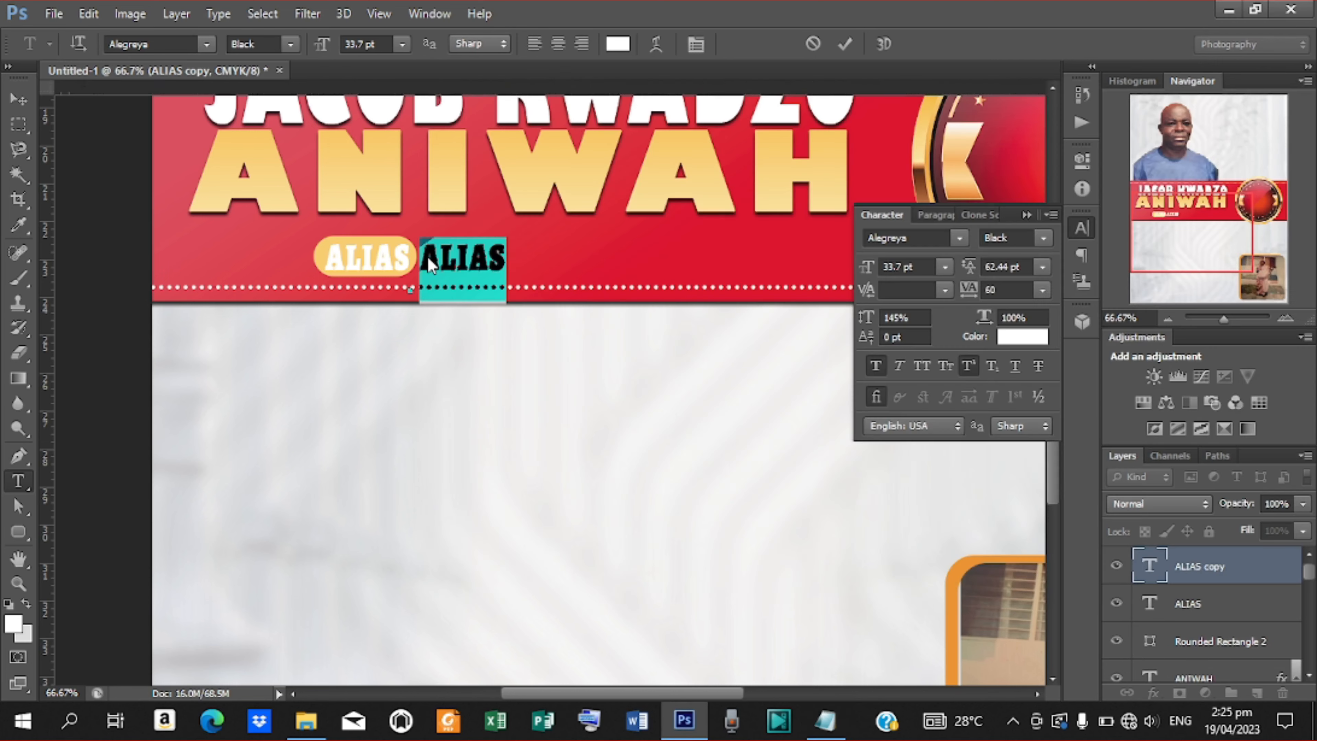
{"action": "type", "text": "FORSETO"}
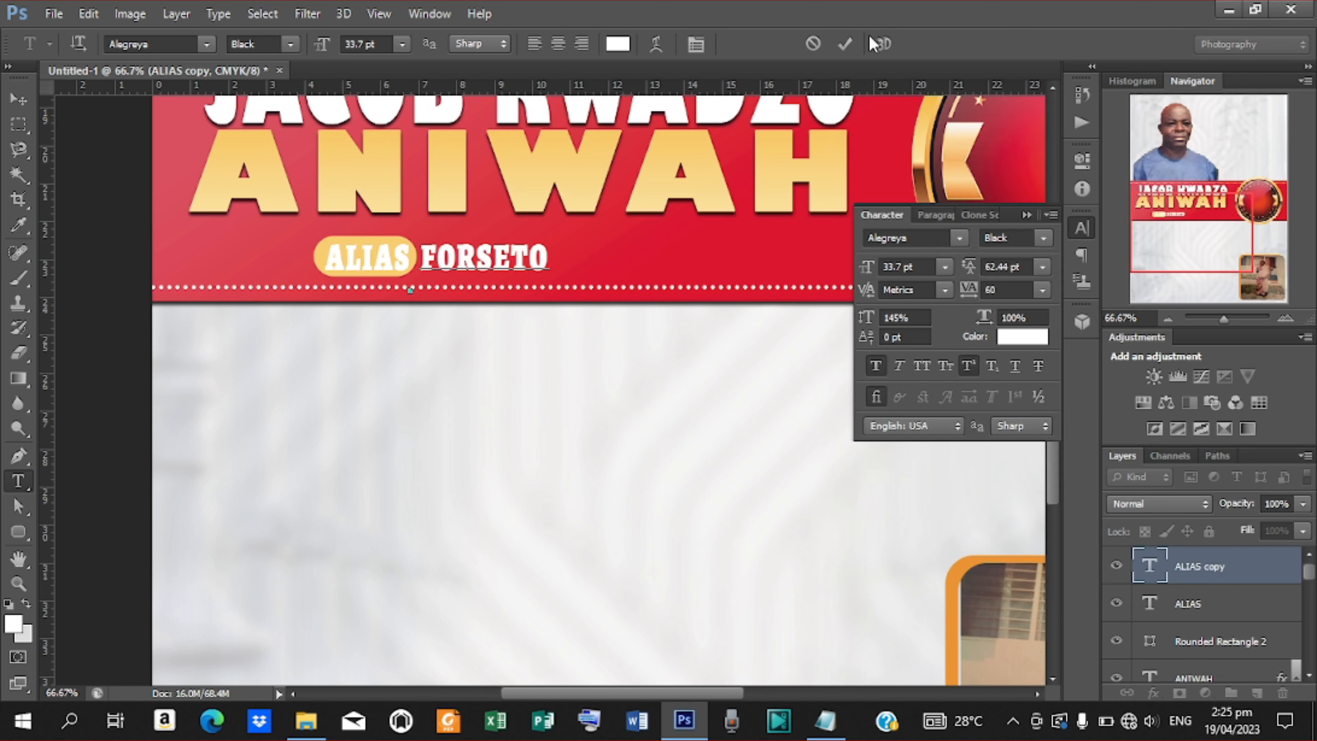
{"action": "left_click", "coordinate": [850, 42]}
Make the nickname Bold Italic and duplicate the nickname, ALIAS and pill layers together.
{"action": "left_click", "coordinate": [1043, 238]}
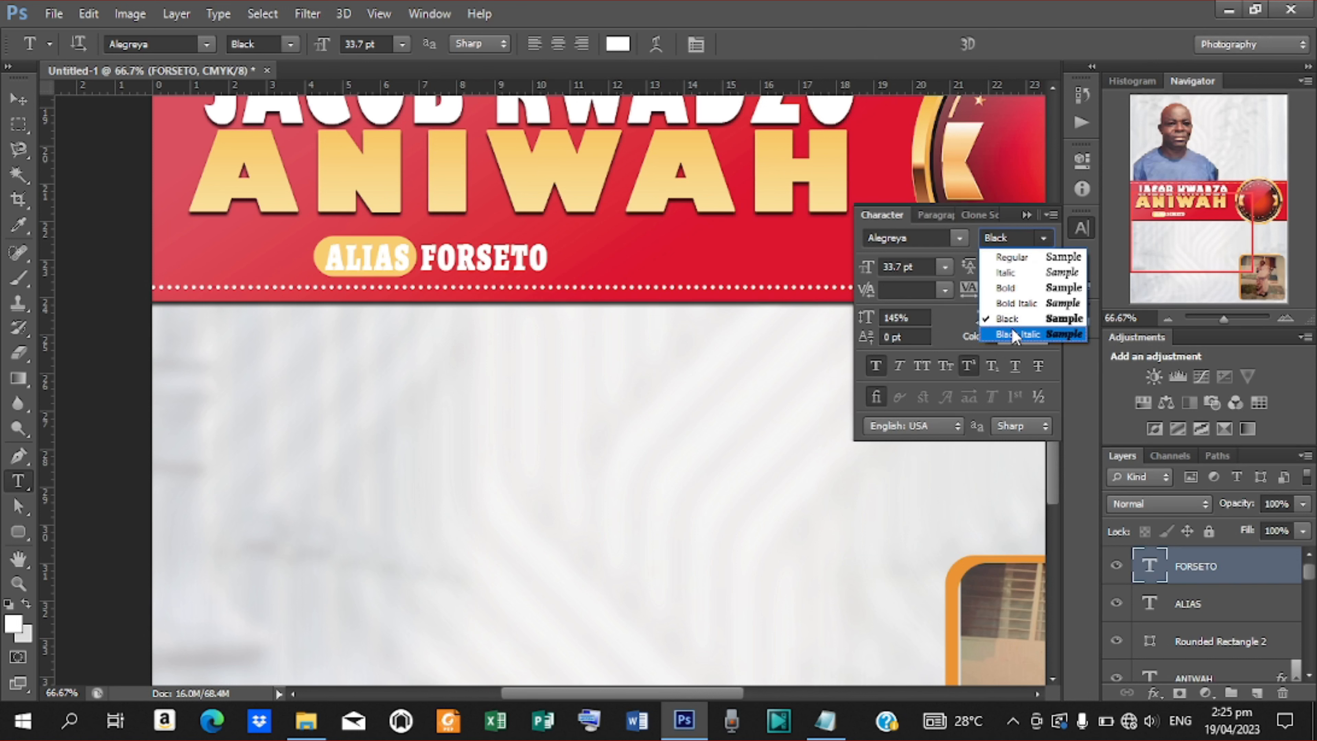
{"action": "left_click", "coordinate": [1016, 303]}
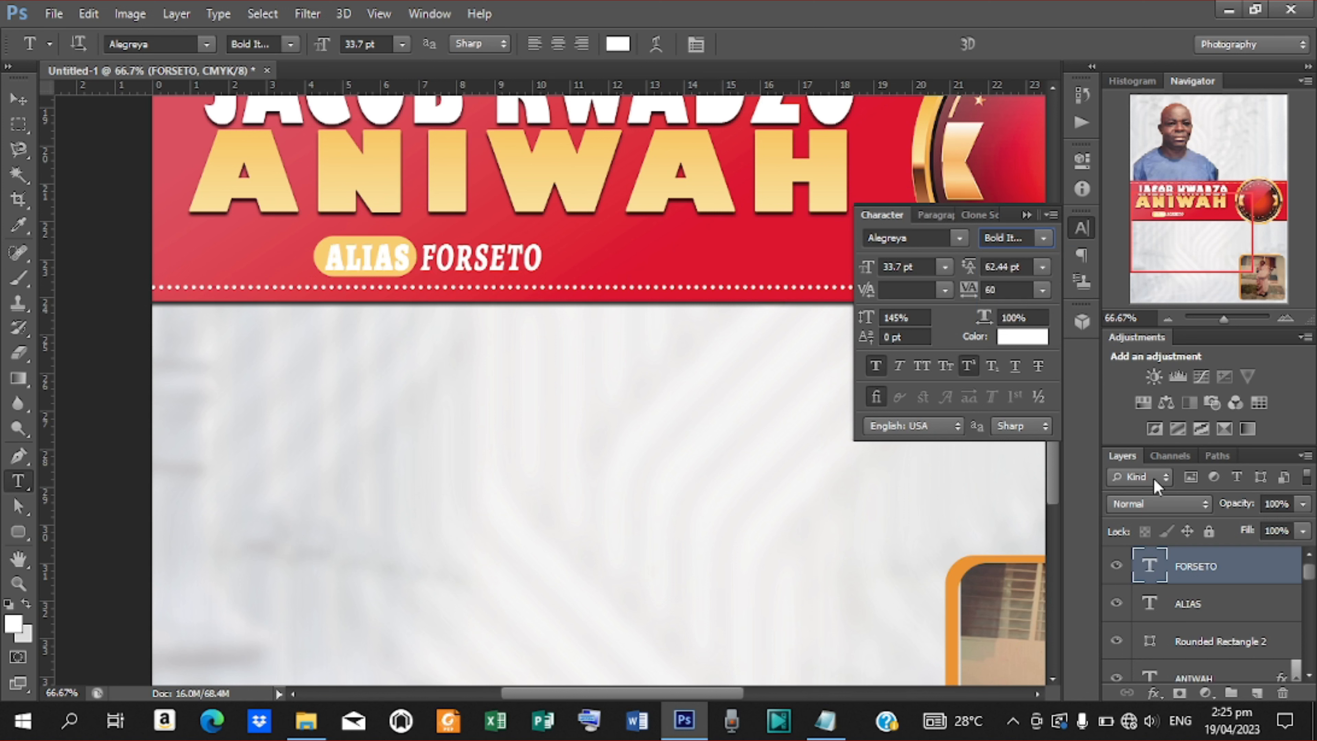
{"action": "left_click", "coordinate": [1185, 645], "text": "shift"}
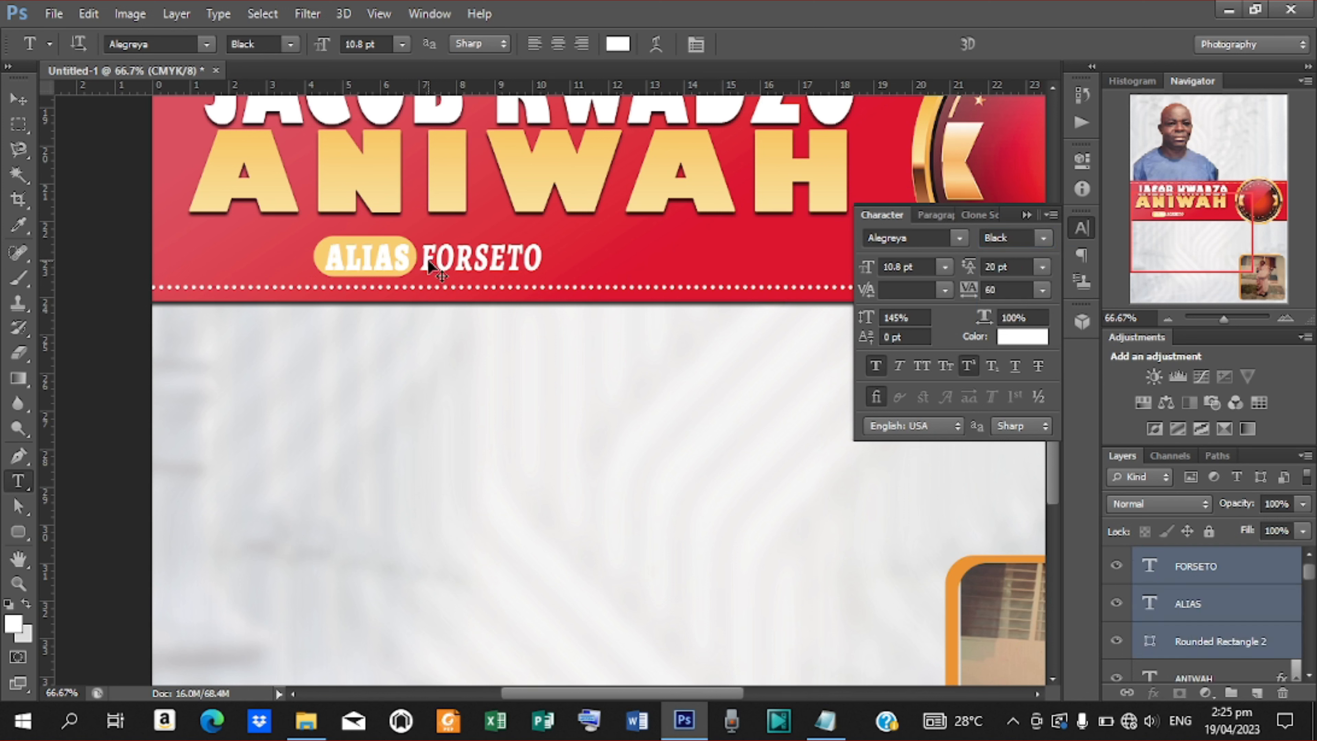
{"action": "key", "text": "ctrl+j"}
{"action": "left_click", "coordinate": [25, 101]}
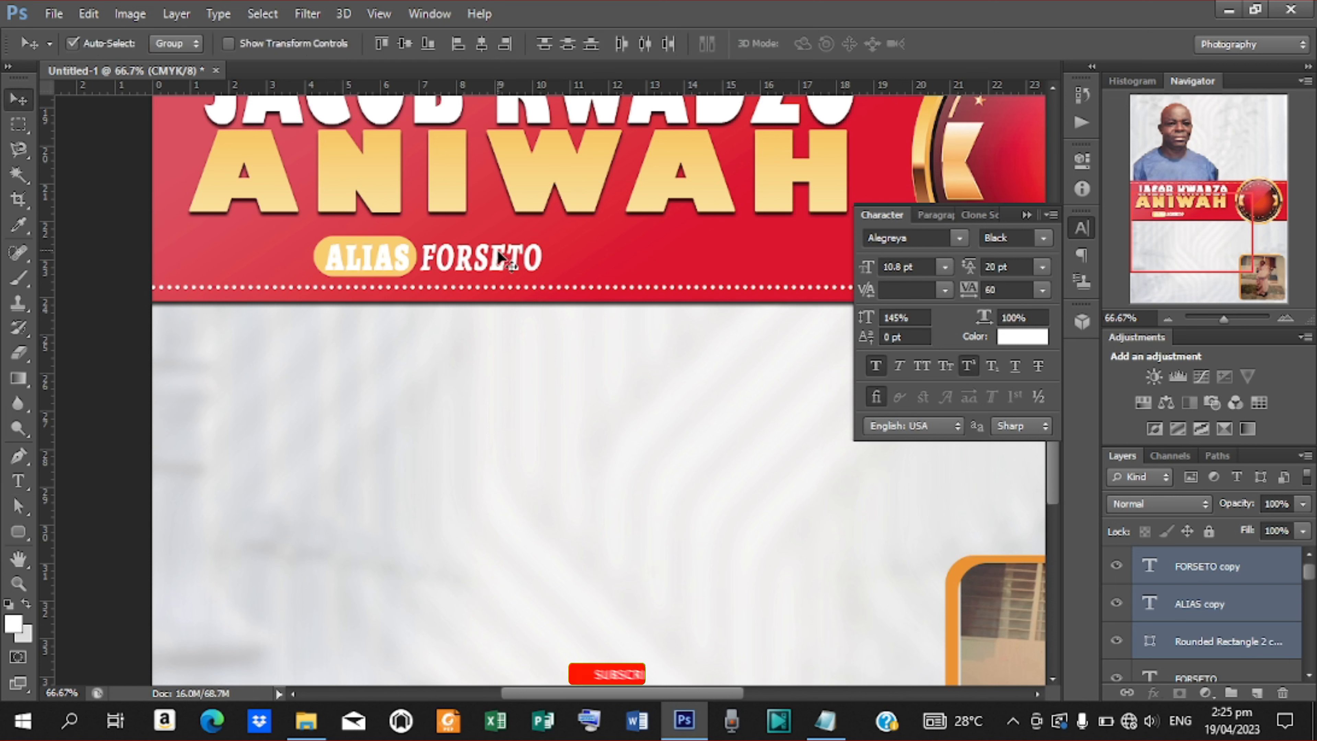
Move the duplicated tag right along the banner and change its pill text to A.K.A. from the notes.
{"action": "left_click_drag", "start_coordinate": [499, 252], "coordinate": [792, 254]}
{"action": "key", "text": "t"}
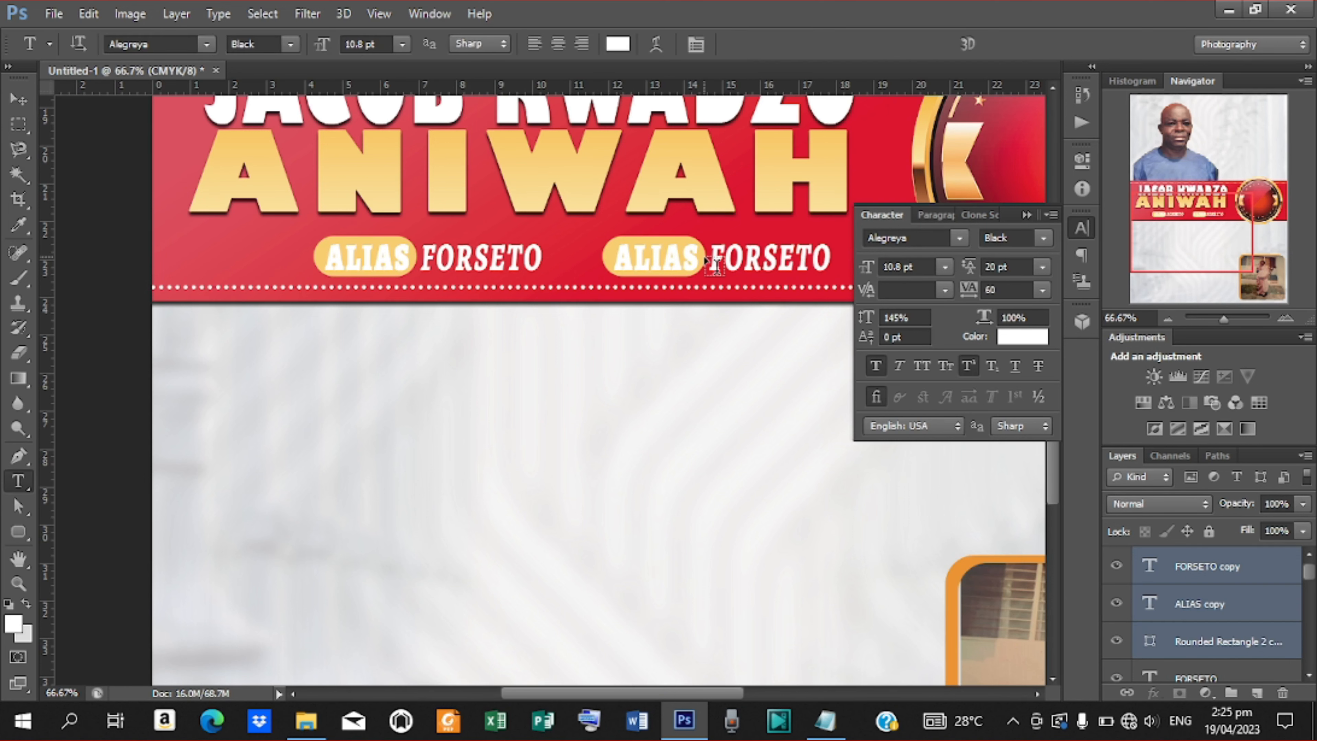
{"action": "left_click_drag", "start_coordinate": [699, 255], "coordinate": [613, 255]}
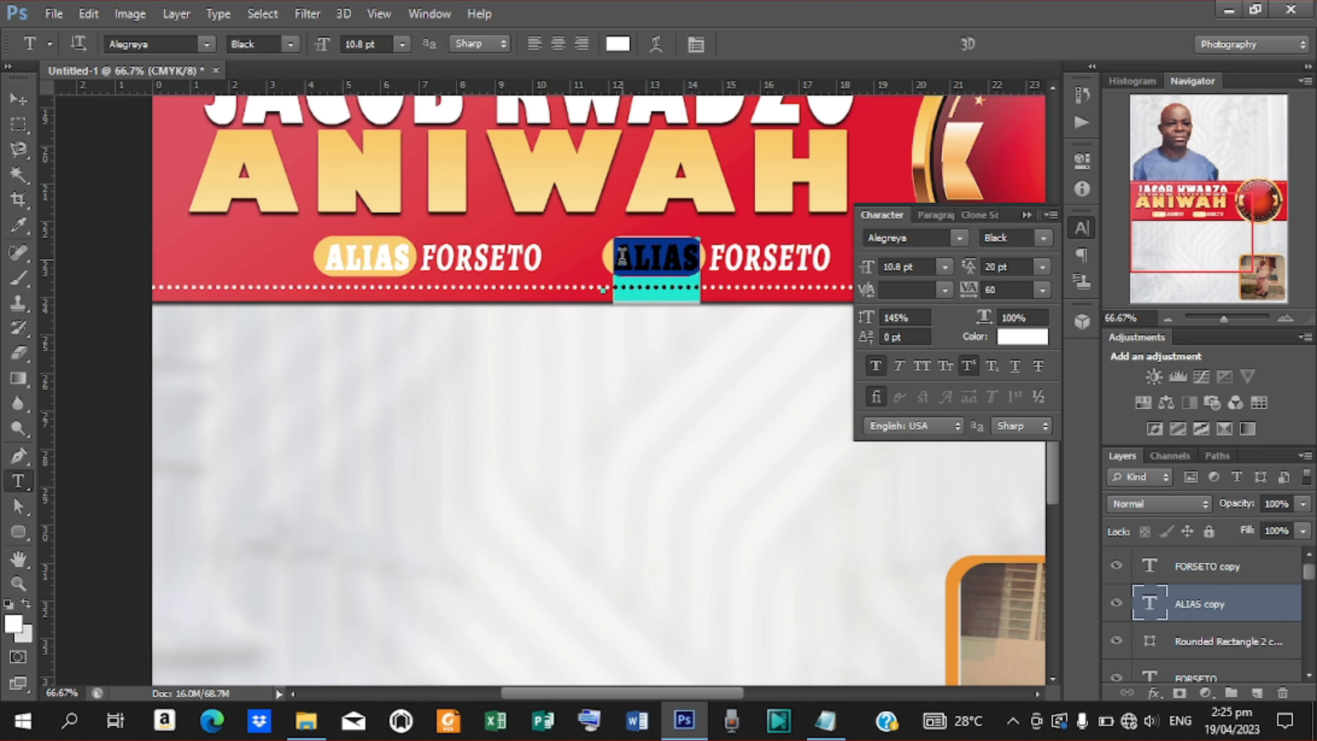
{"action": "left_click", "coordinate": [841, 719]}
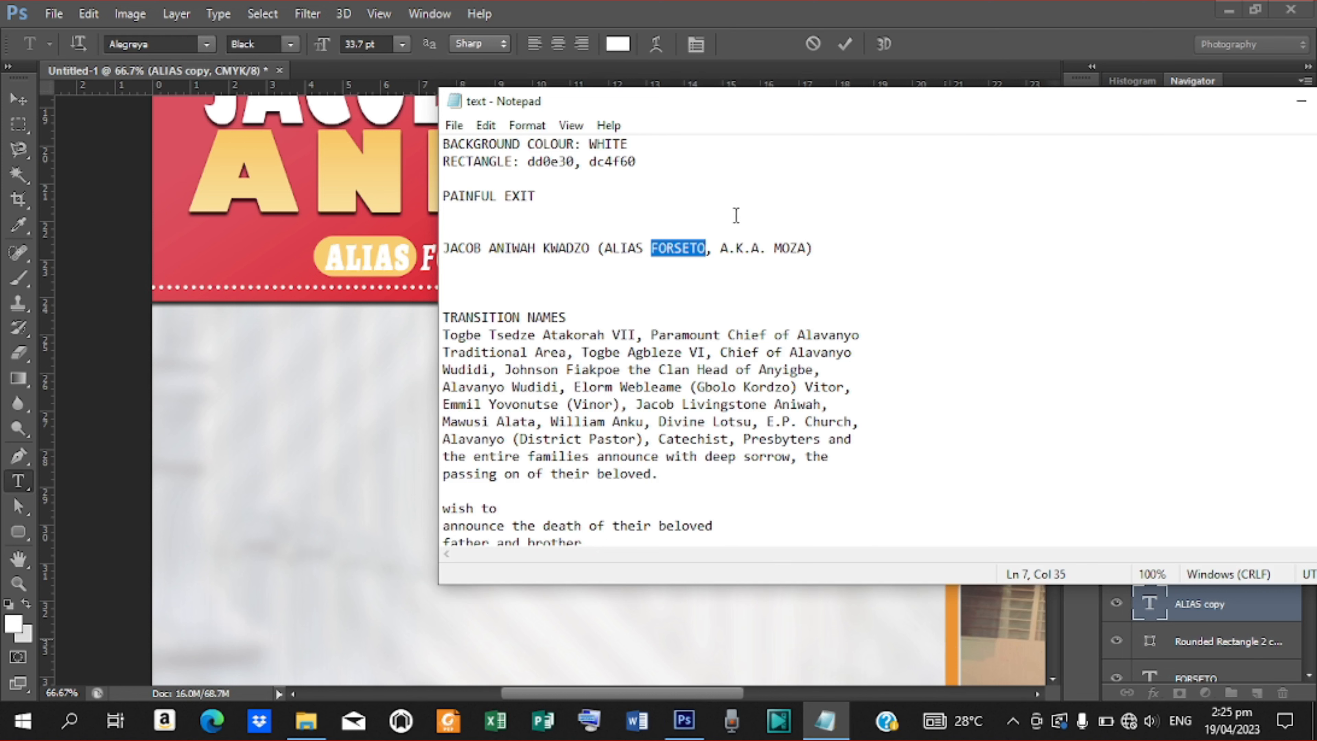
{"action": "left_click_drag", "start_coordinate": [721, 253], "coordinate": [762, 249]}
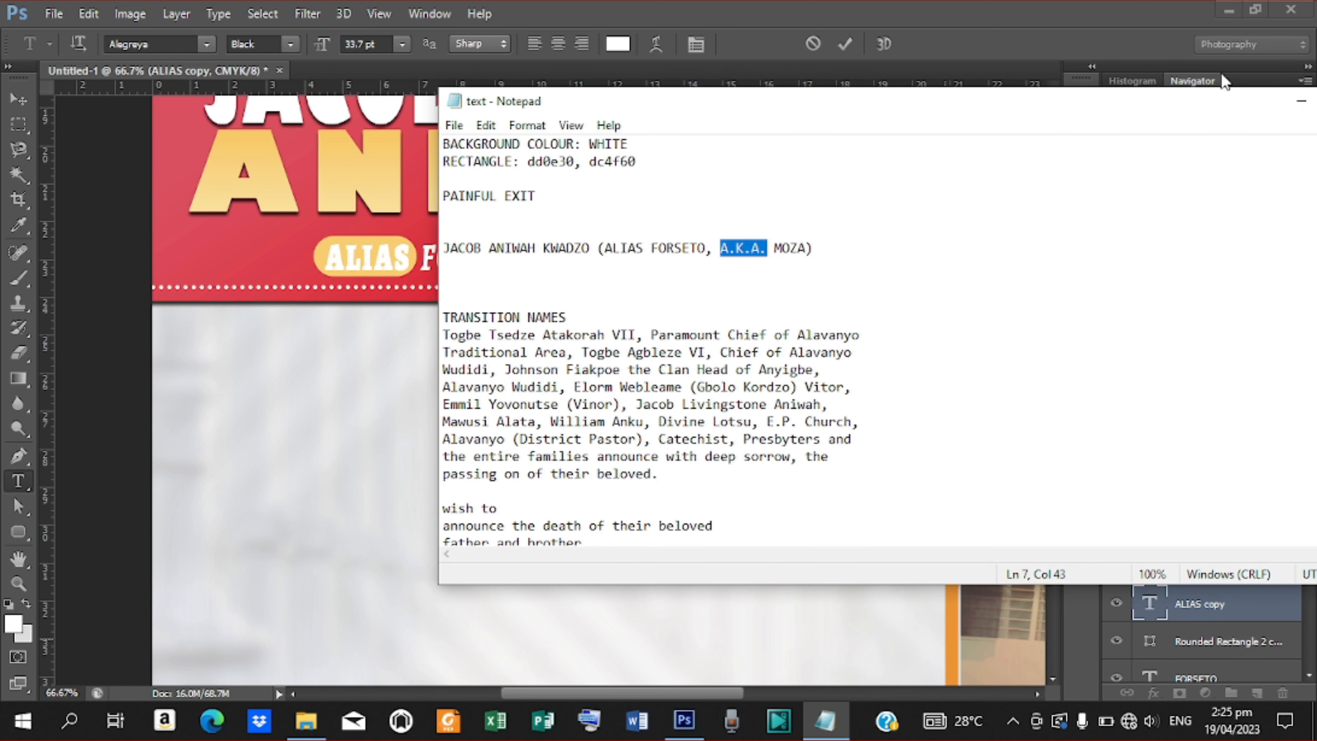
{"action": "left_click", "coordinate": [1111, 43]}
{"action": "type", "text": "A.K.A."}
{"action": "left_click", "coordinate": [845, 43]}
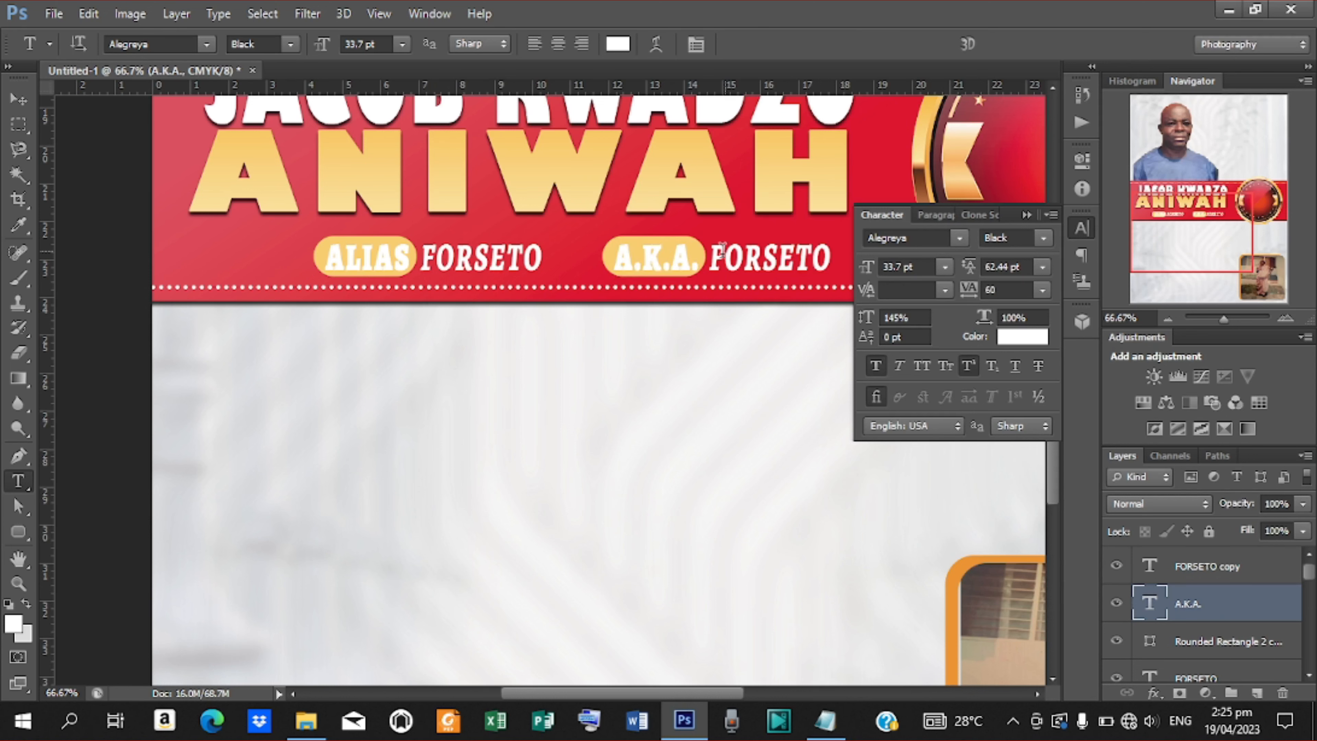
Replace the copied nickname with the second nickname from the notes.
{"action": "double_click", "coordinate": [717, 255]}
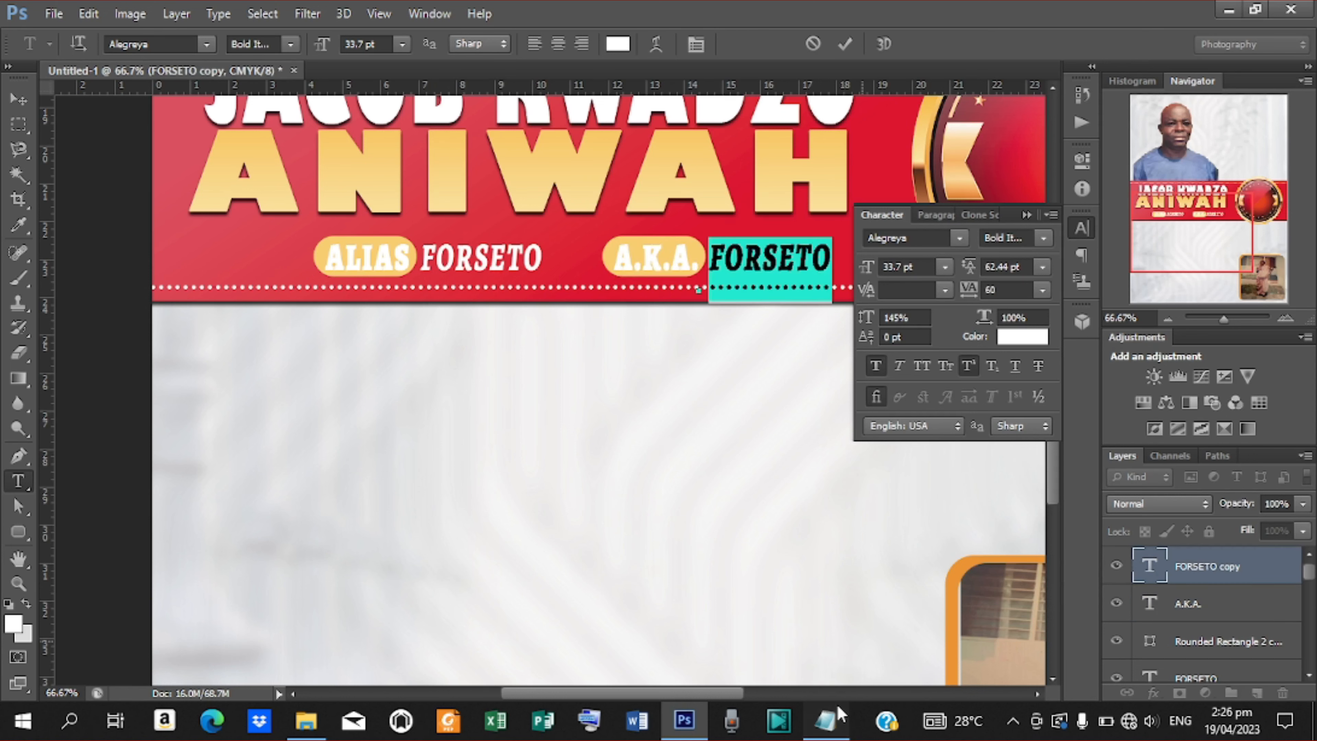
{"action": "left_click", "coordinate": [838, 716]}
{"action": "left_click_drag", "start_coordinate": [774, 249], "coordinate": [806, 245]}
{"action": "key", "text": "ctrl+c"}
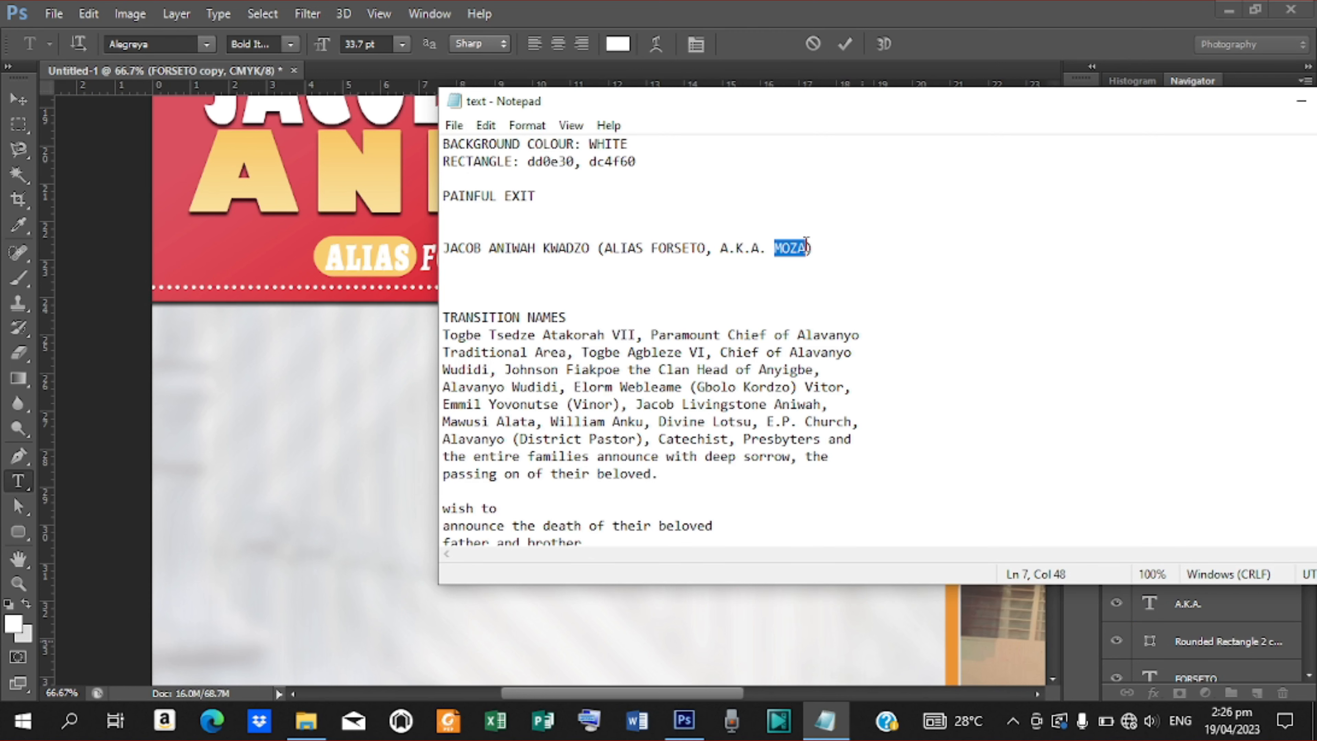
{"action": "left_click", "coordinate": [1027, 44]}
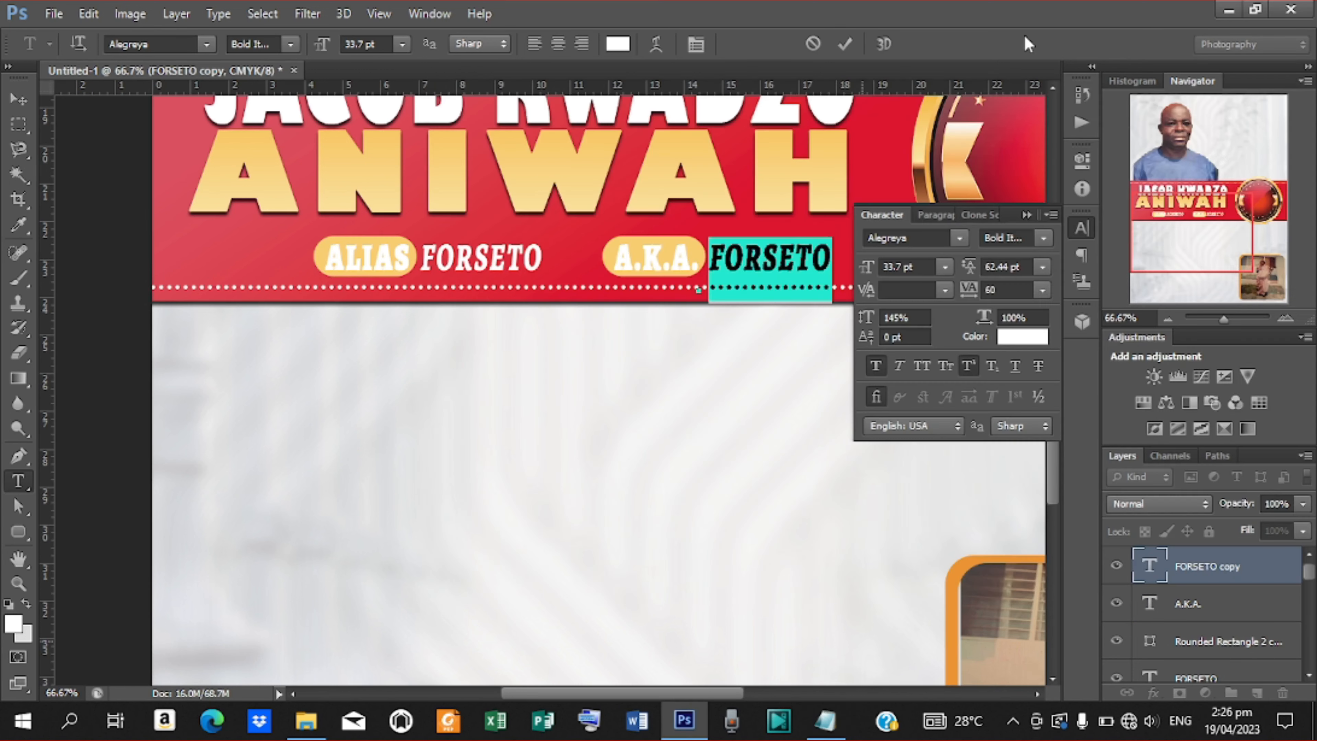
{"action": "key", "text": "ctrl+v"}
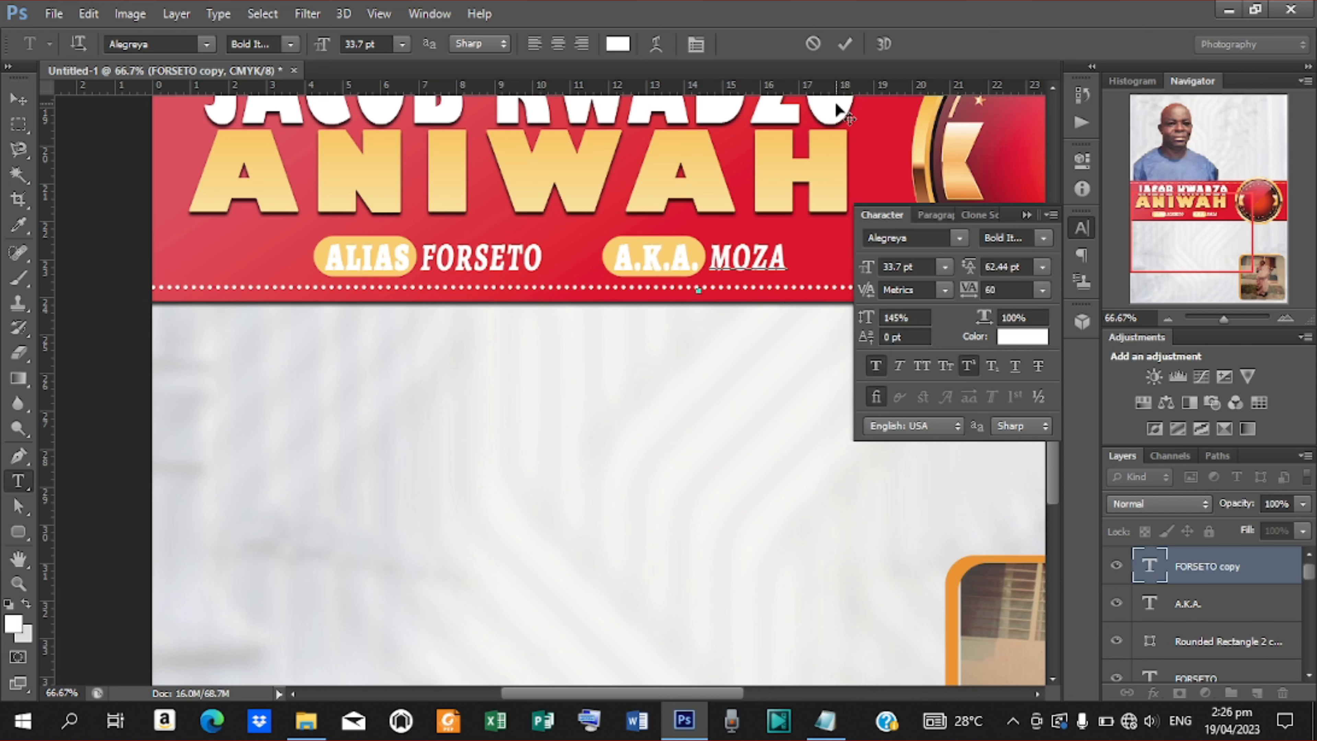
{"action": "left_click", "coordinate": [846, 44]}
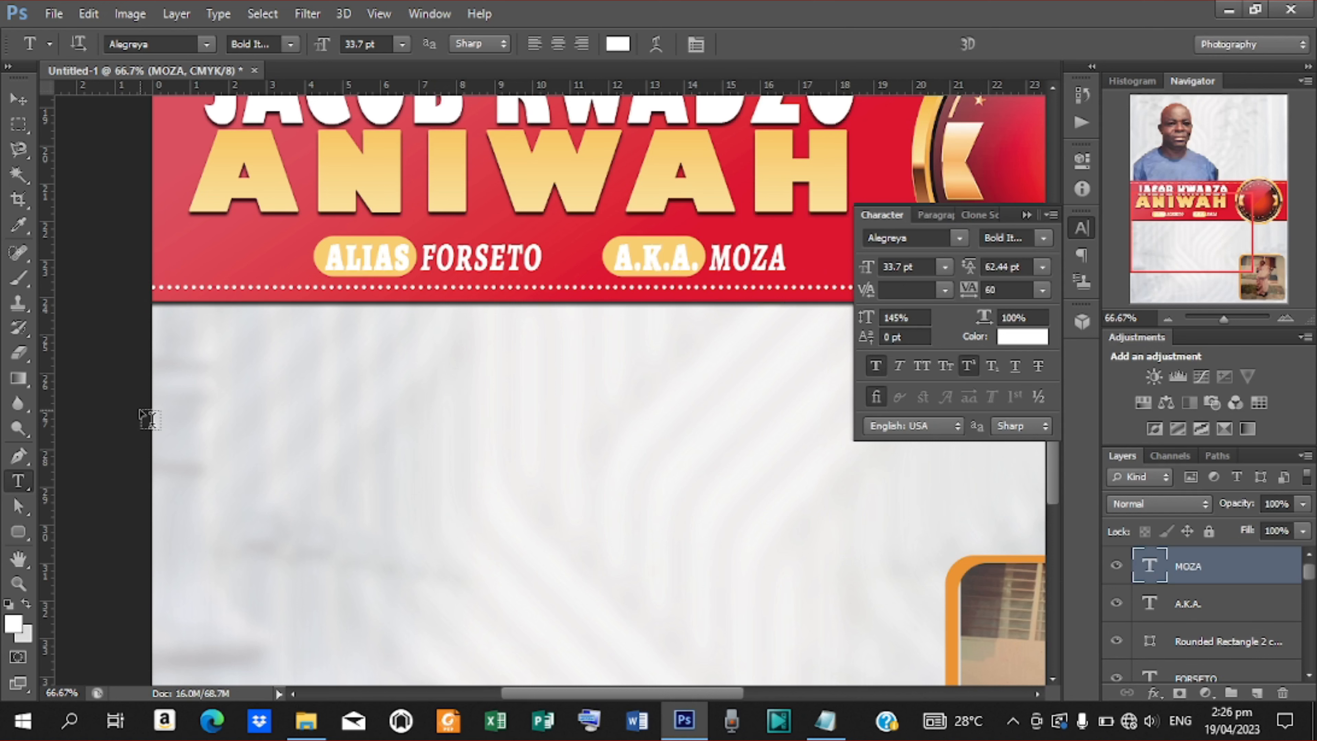
{"action": "key", "text": "ctrl+minus"}
{"action": "key", "text": "ctrl+minus"}
{"action": "key", "text": "ctrl+minus"}
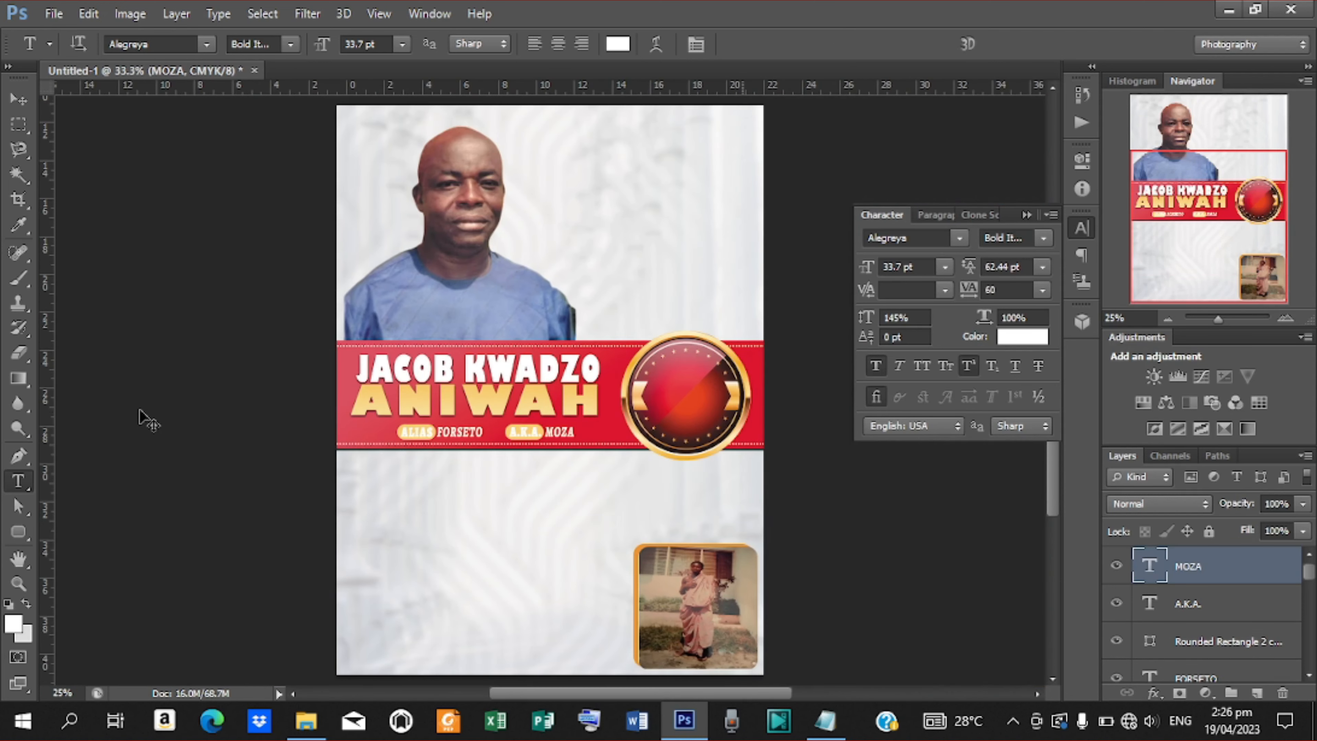
{"action": "key", "text": "ctrl+plus"}
{"action": "key", "text": "ctrl+plus"}
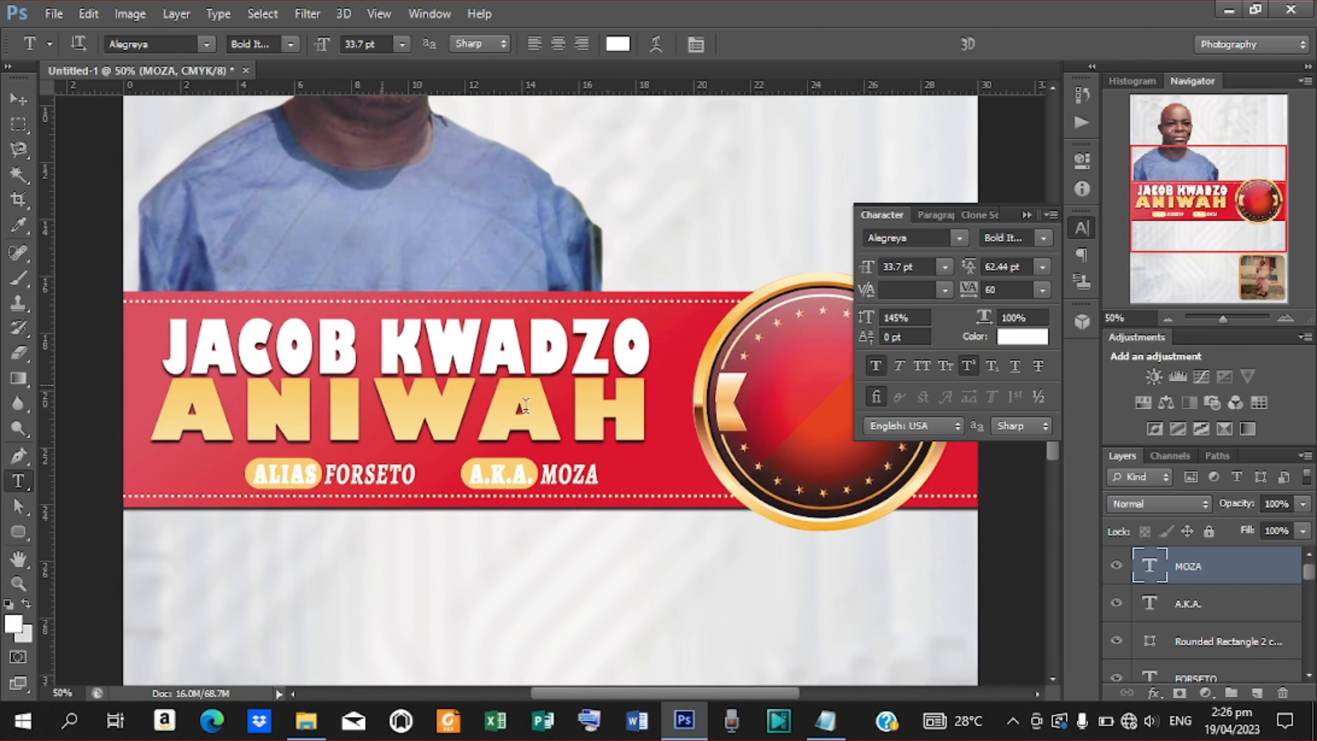
Type AGED: on the round badge, enlarge it to 42.8 pt, and move it near the badge top.
{"action": "left_click_drag", "start_coordinate": [612, 694], "coordinate": [637, 685]}
{"action": "left_click", "coordinate": [699, 347]}
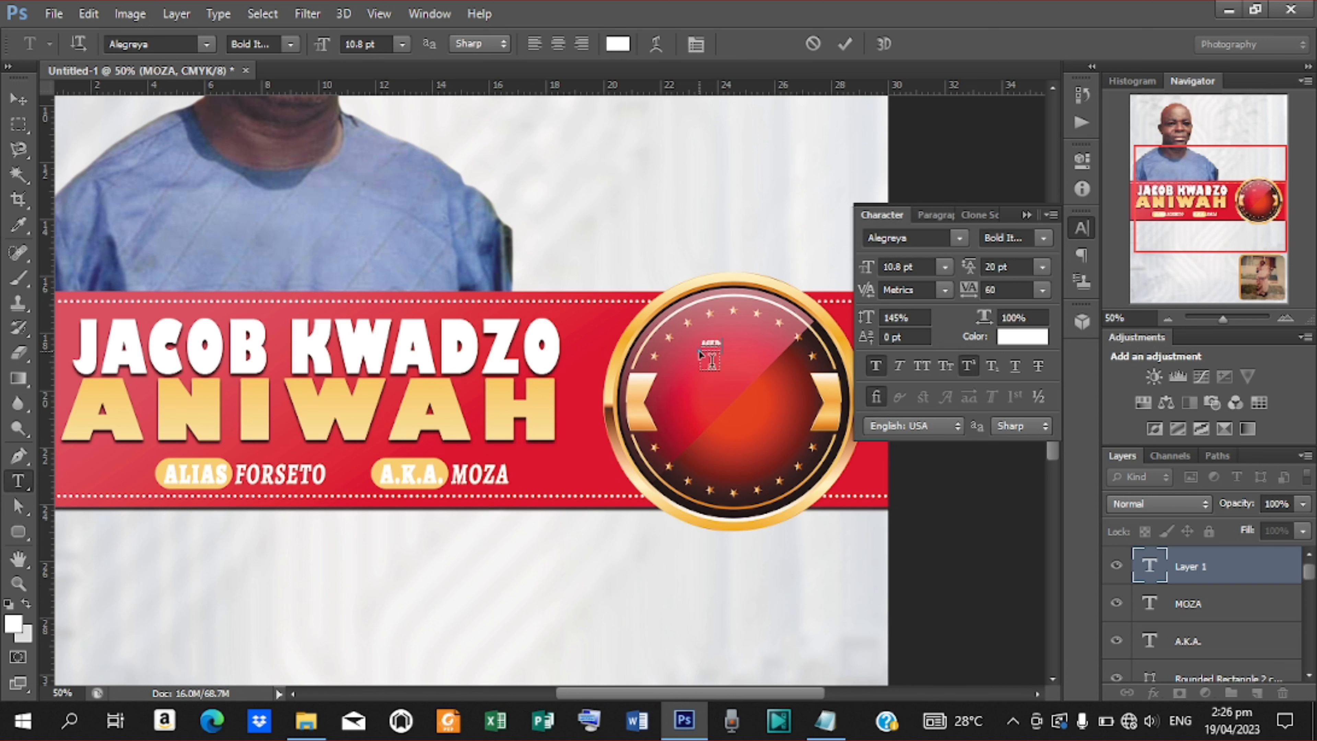
{"action": "left_click", "coordinate": [845, 45]}
{"action": "mouse_move", "coordinate": [865, 270]}
{"action": "left_mouse_down"}
{"action": "mouse_move", "coordinate": [890, 269]}
{"action": "mouse_move", "coordinate": [880, 272]}
{"action": "left_mouse_up"}
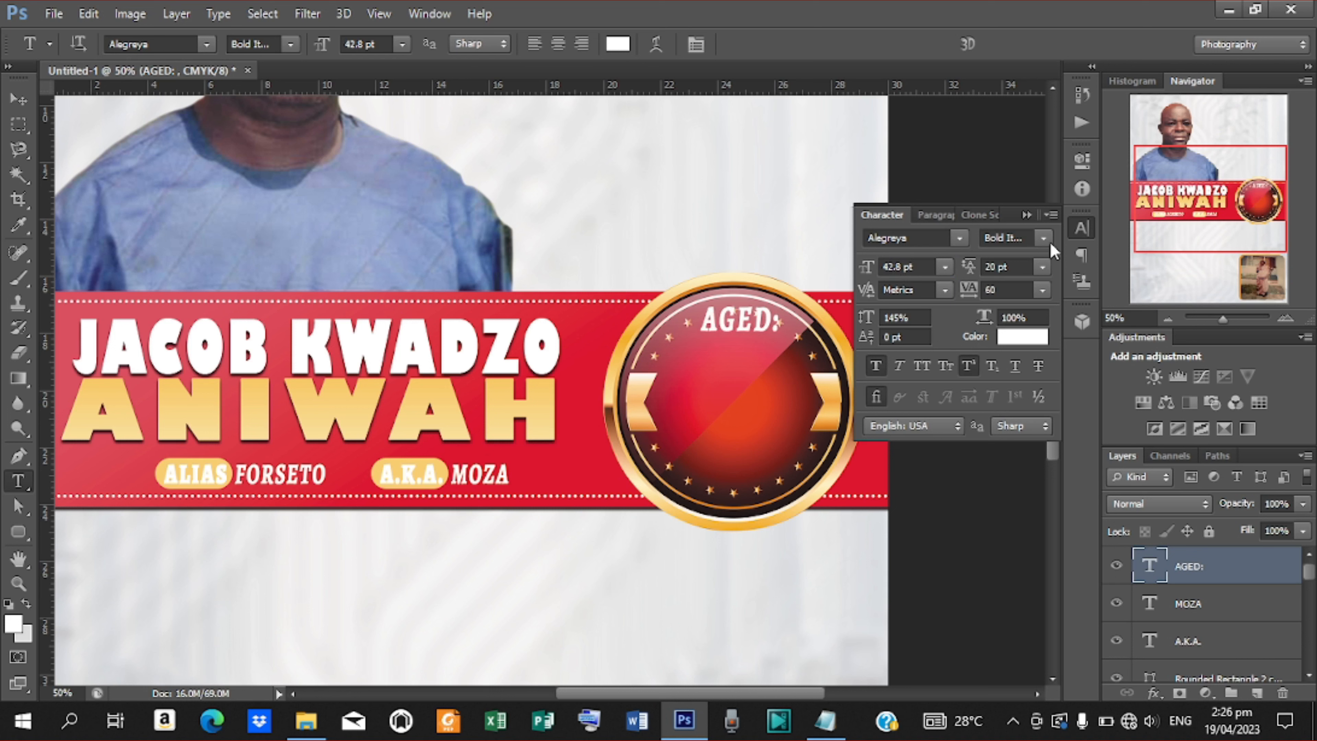
{"action": "left_click", "coordinate": [18, 99]}
{"action": "left_click_drag", "start_coordinate": [752, 320], "coordinate": [740, 347]}
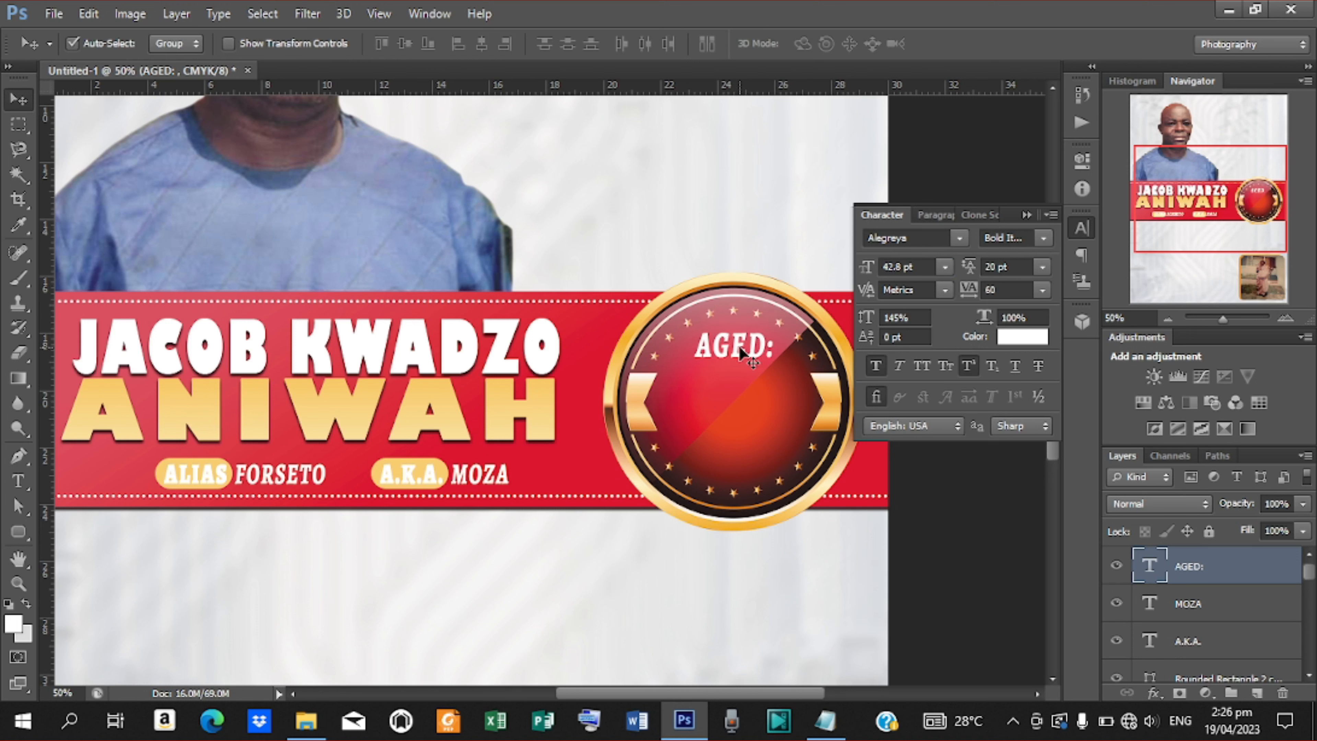
{"action": "left_click", "coordinate": [435, 402]}
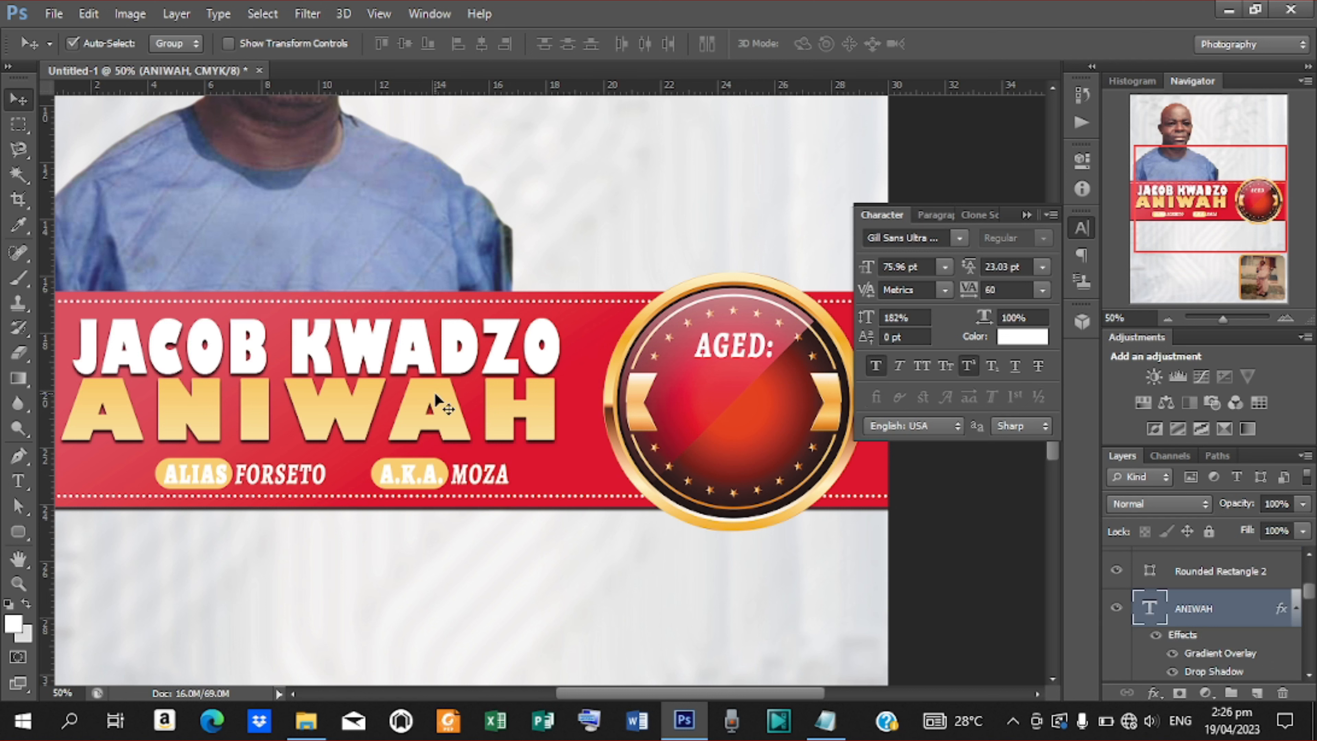
Alt-drag a copy of the gold surname text over toward the badge.
{"action": "left_click_drag", "start_coordinate": [436, 402], "coordinate": [871, 381]}
{"action": "key", "text": "t"}
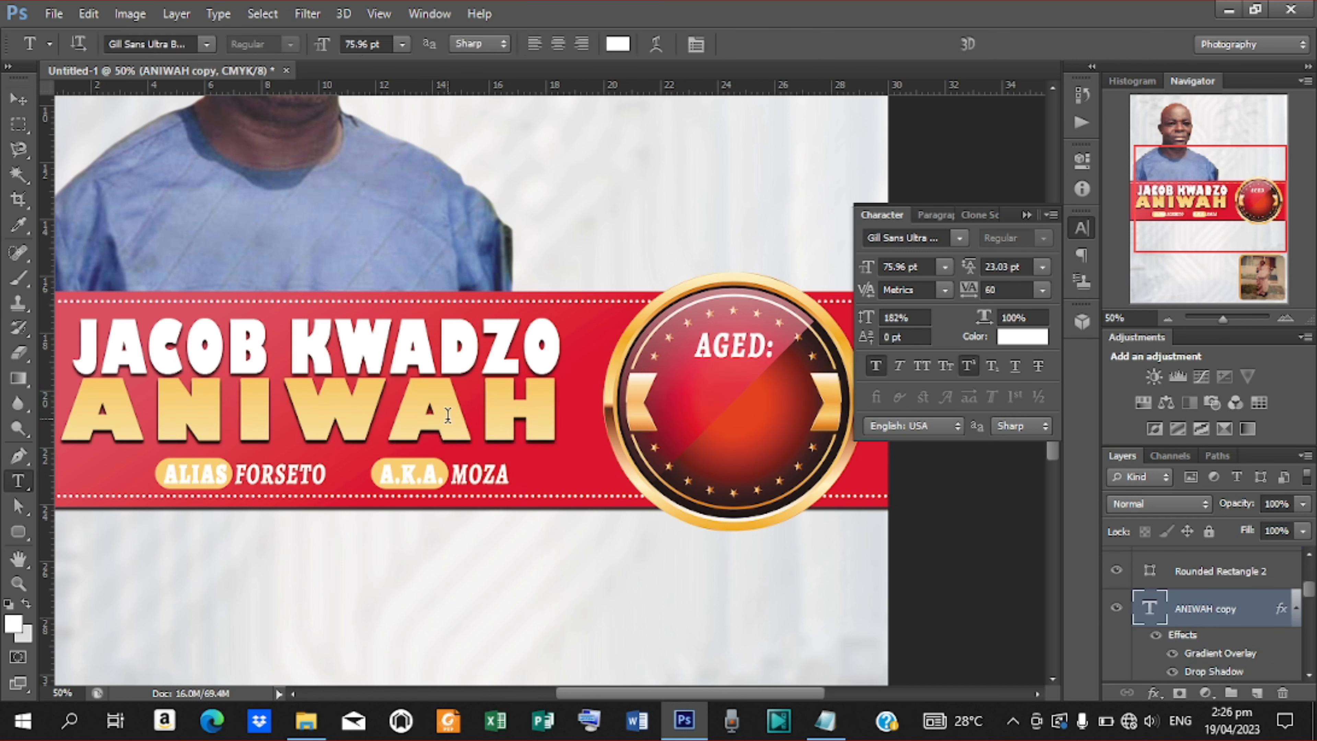
{"action": "key", "text": "v"}
{"action": "left_click_drag", "start_coordinate": [445, 415], "coordinate": [864, 410]}
{"action": "left_click_drag", "start_coordinate": [435, 433], "coordinate": [736, 433]}
Retype the surname copy as 56 and move it into the badge centre.
{"action": "key", "text": "t"}
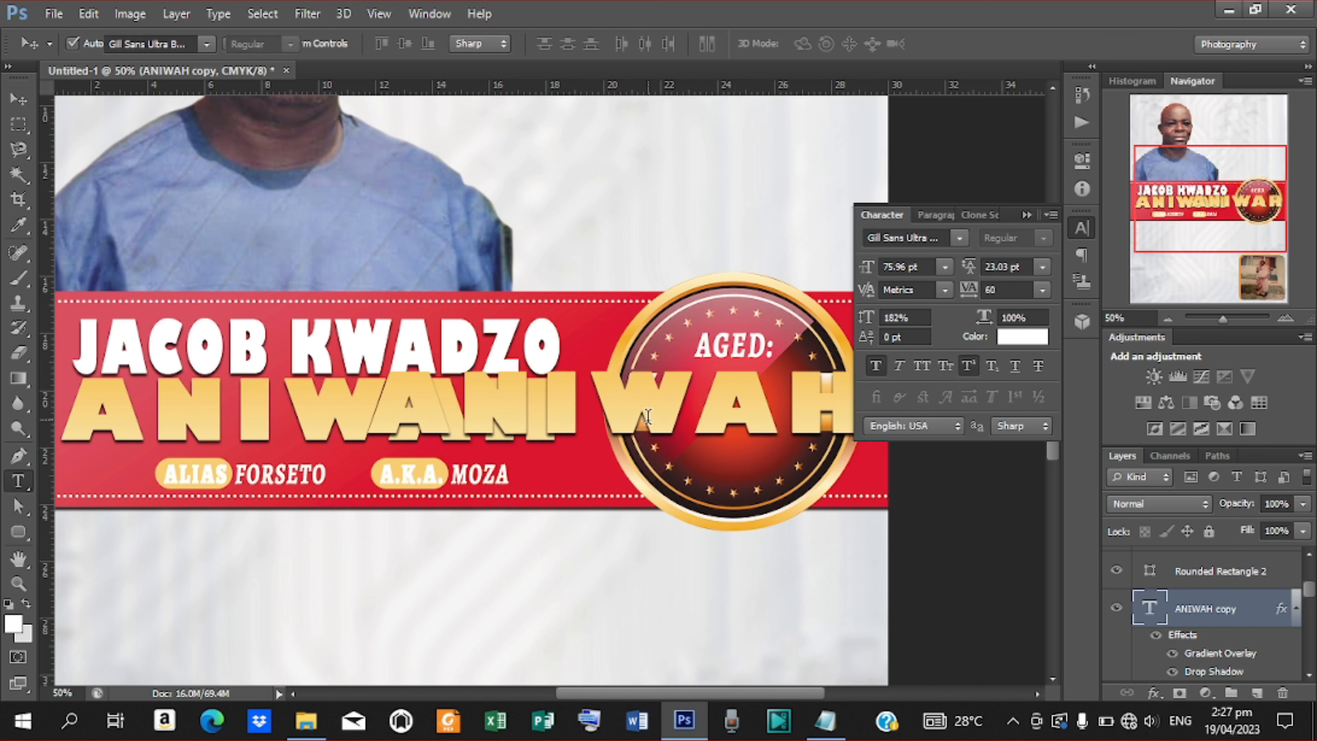
{"action": "left_click_drag", "start_coordinate": [377, 400], "coordinate": [1012, 479]}
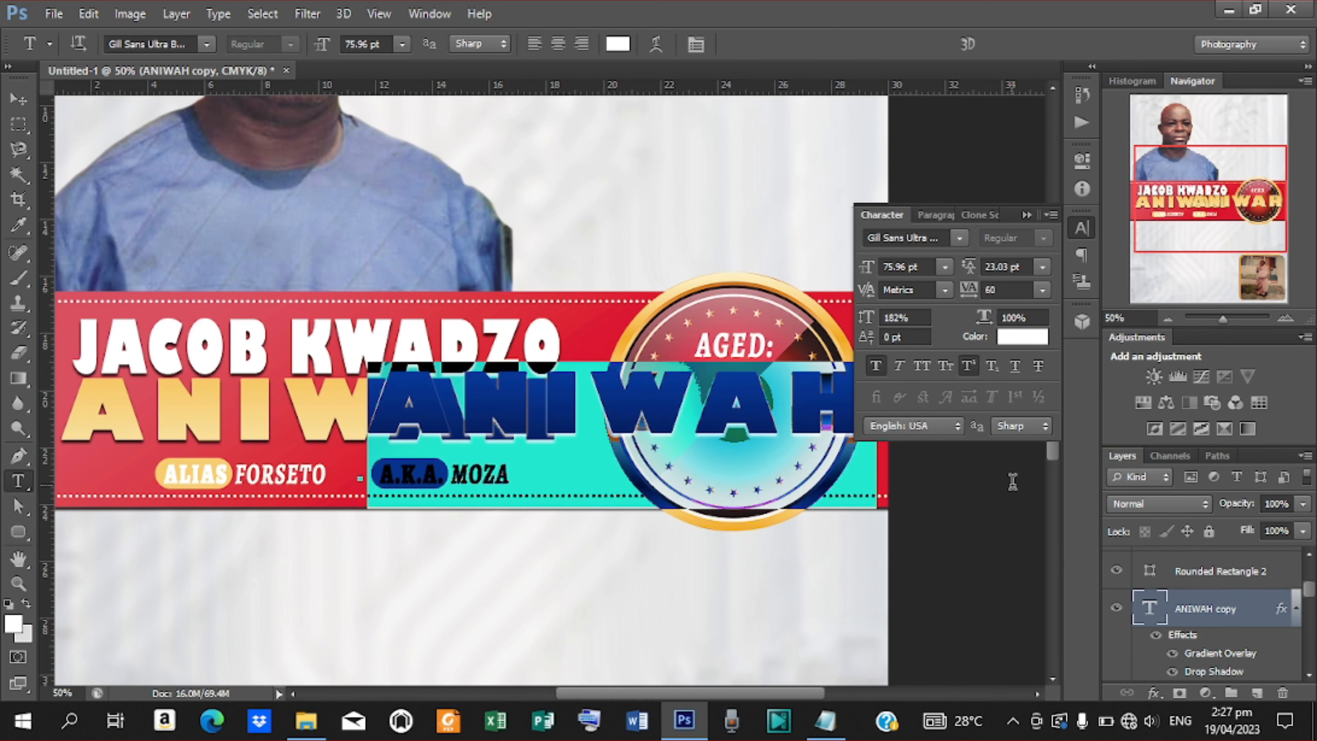
{"action": "type", "text": "56"}
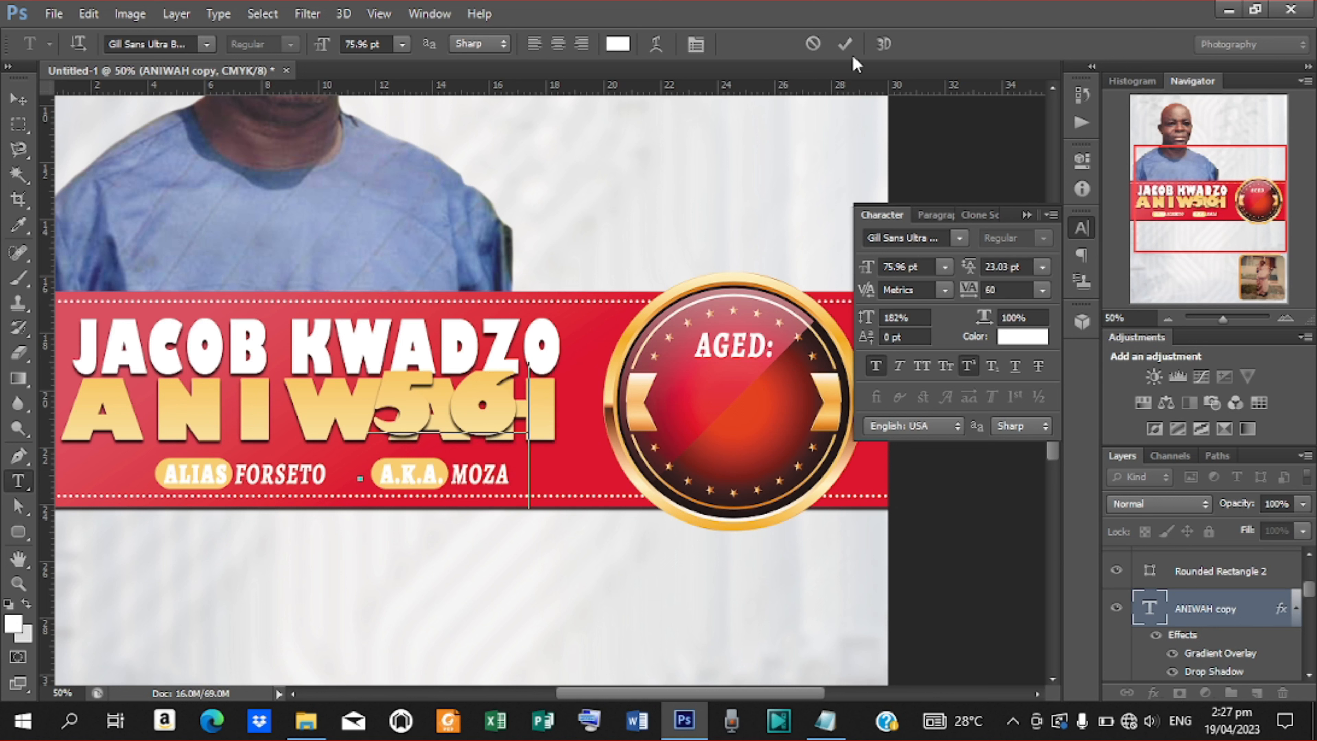
{"action": "left_click", "coordinate": [845, 43]}
{"action": "left_click", "coordinate": [18, 98]}
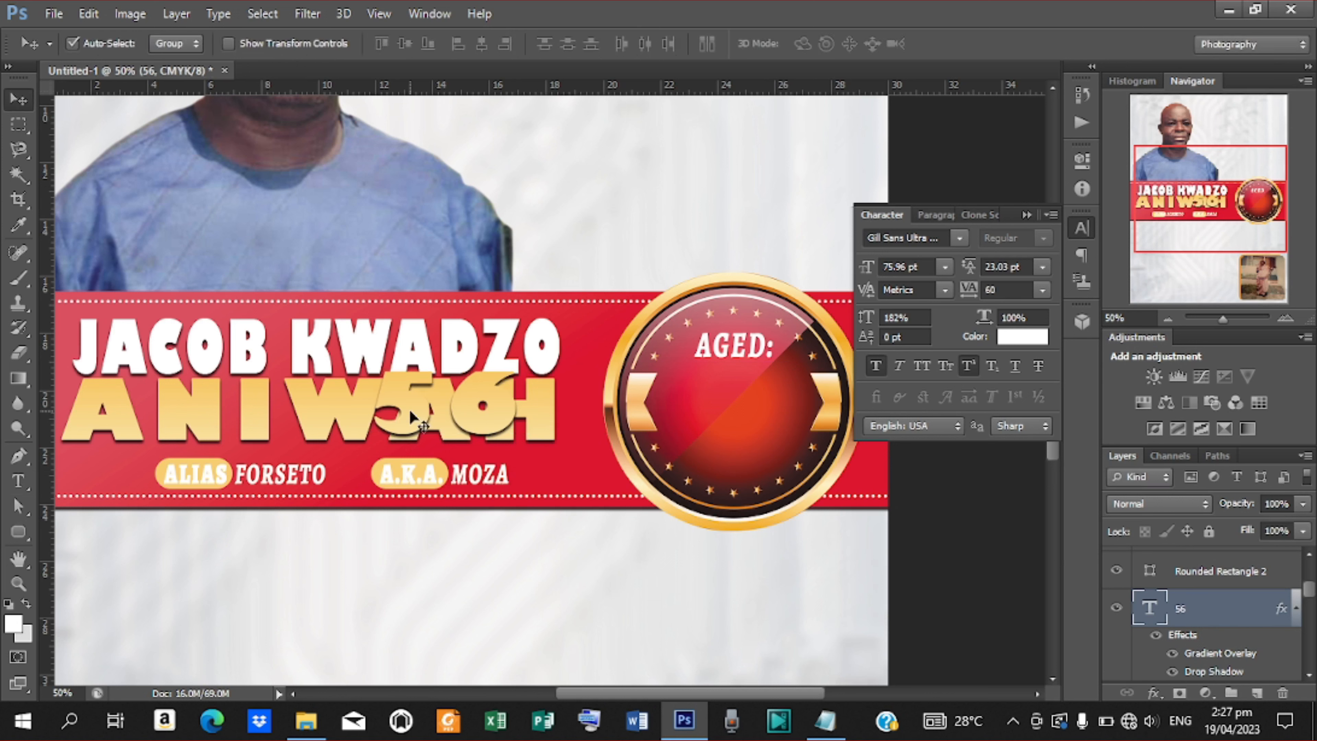
{"action": "left_click_drag", "start_coordinate": [406, 410], "coordinate": [707, 415]}
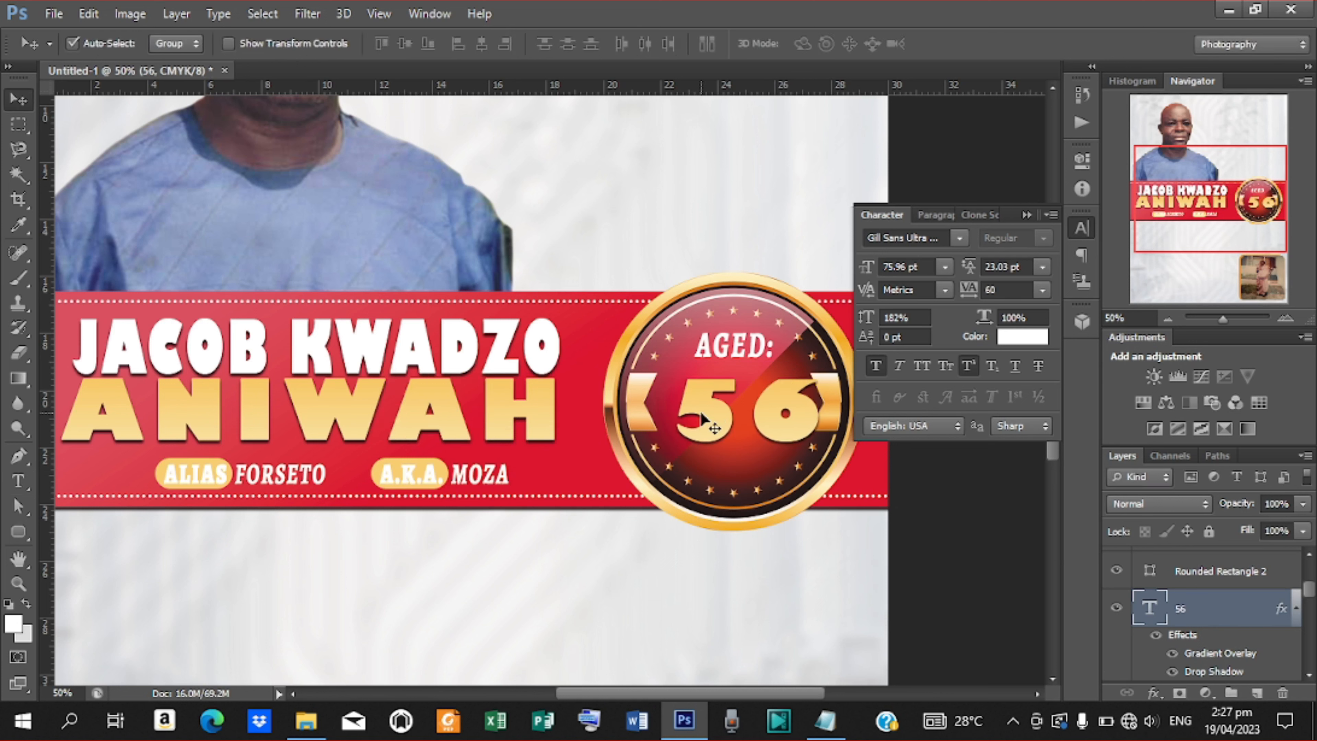
{"action": "left_click", "coordinate": [229, 43]}
Try resizing and stretching the 56, undoing the horizontal stretch.
{"action": "left_click_drag", "start_coordinate": [819, 446], "coordinate": [859, 480]}
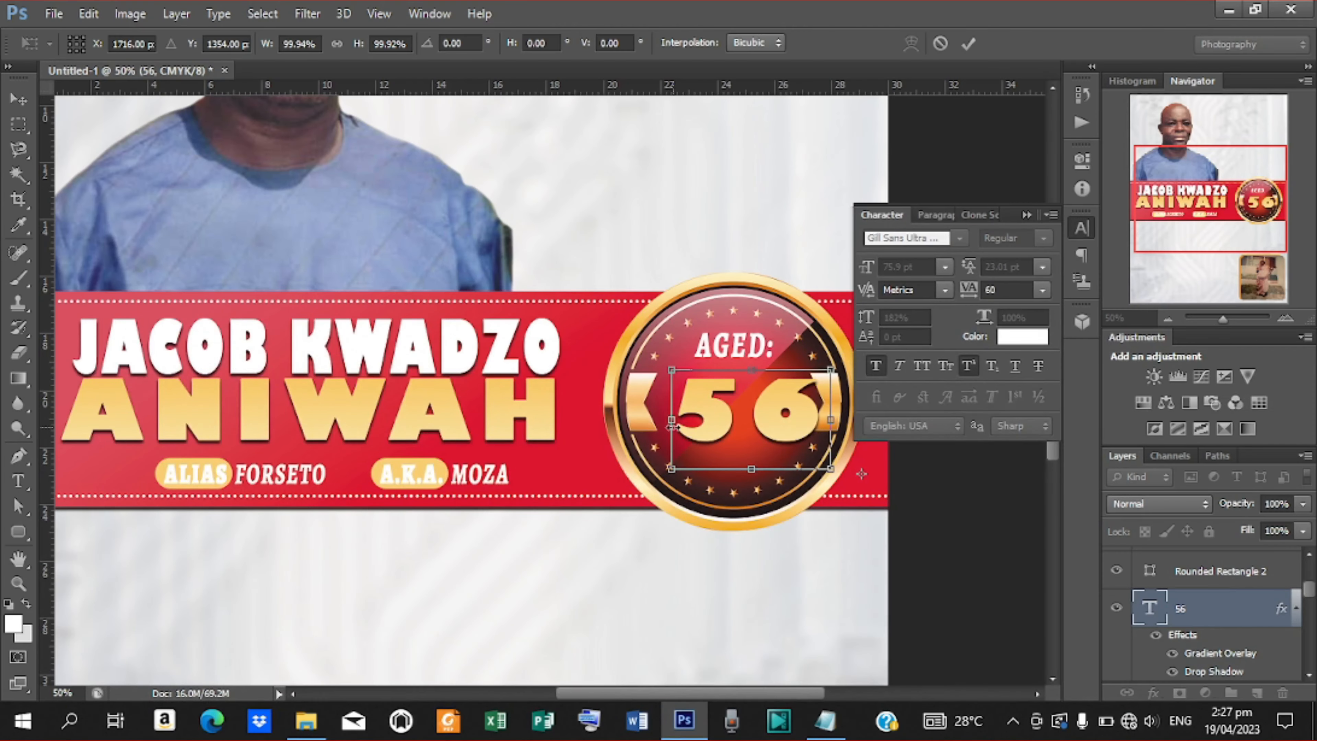
{"action": "left_click_drag", "start_coordinate": [671, 469], "coordinate": [628, 516]}
{"action": "left_click_drag", "start_coordinate": [627, 519], "coordinate": [592, 534]}
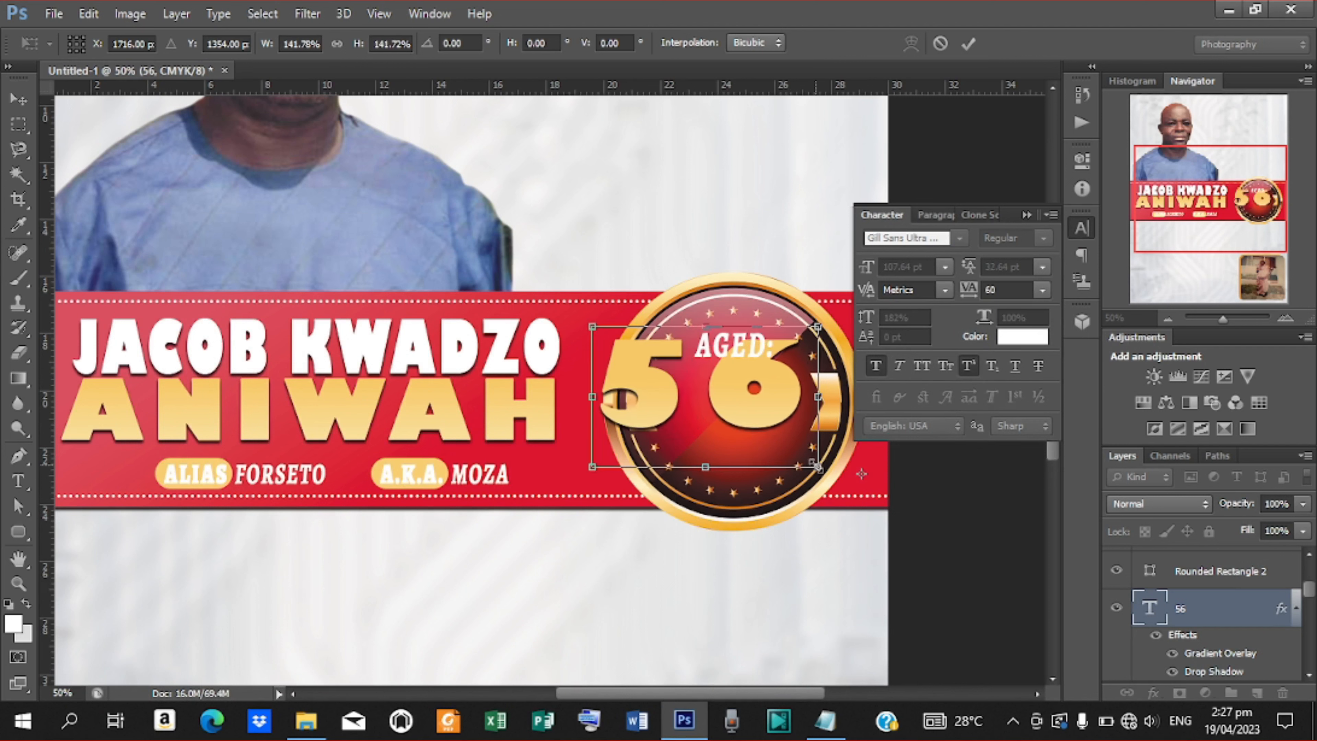
{"action": "left_click_drag", "start_coordinate": [818, 466], "coordinate": [850, 471]}
{"action": "key", "text": "Return"}
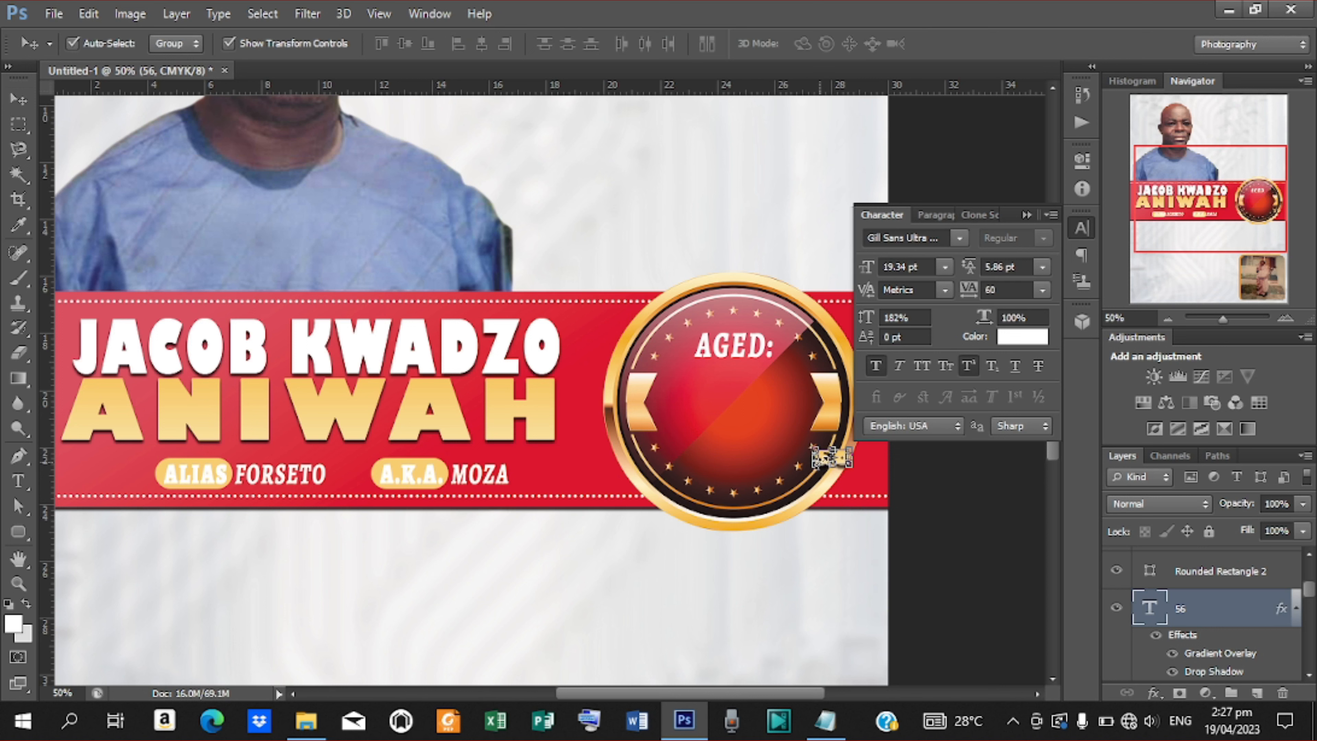
{"action": "key", "text": "ctrl+t"}
{"action": "left_click_drag", "start_coordinate": [813, 459], "coordinate": [758, 460]}
{"action": "key", "text": "Return"}
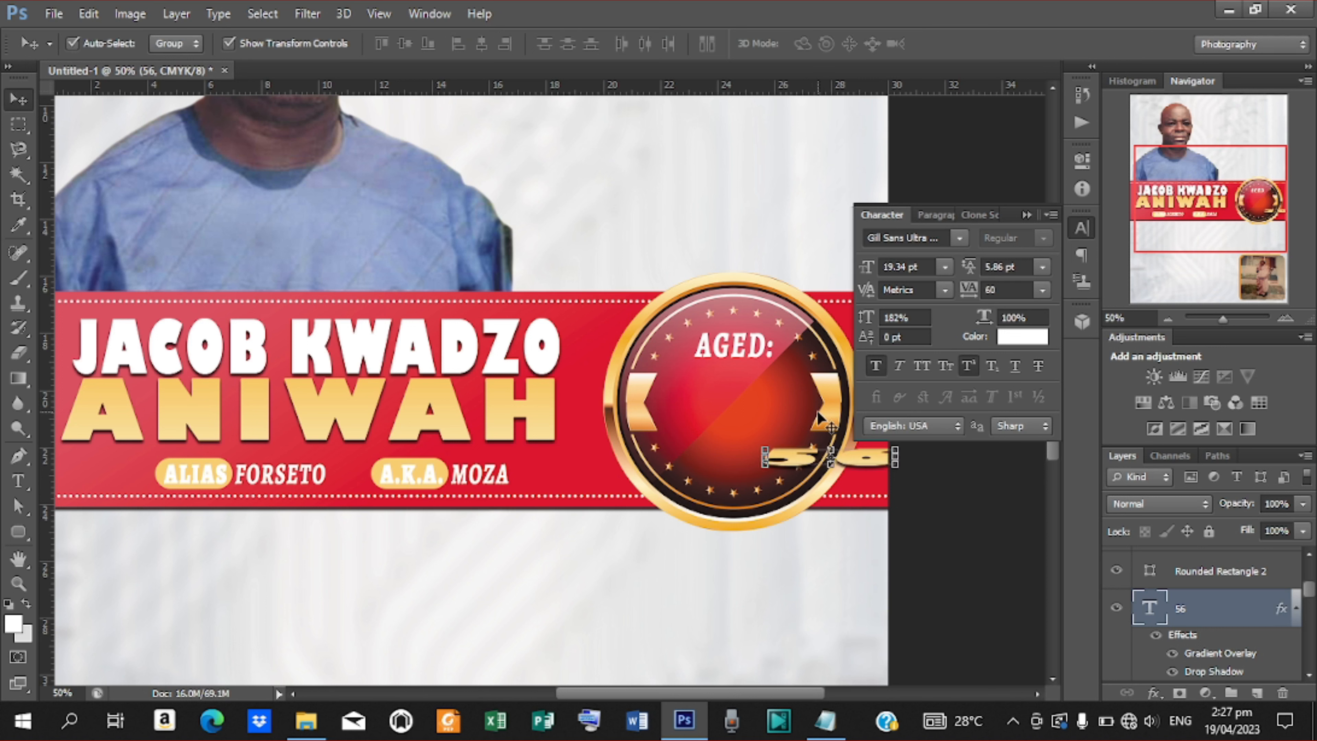
{"action": "key", "text": "ctrl+z"}
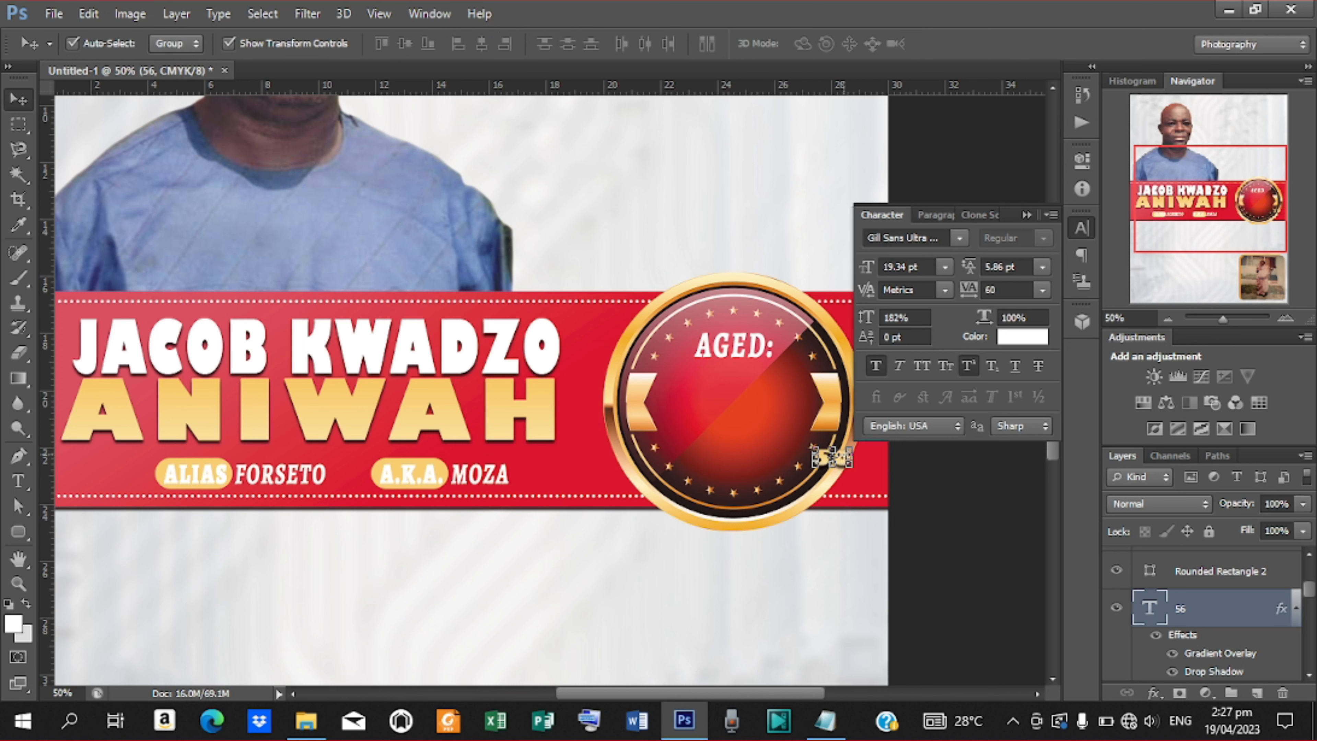
Move the 56 into the badge middle, enlarge it to about 103 pt, and place it below AGED:.
{"action": "key", "text": "ctrl+t"}
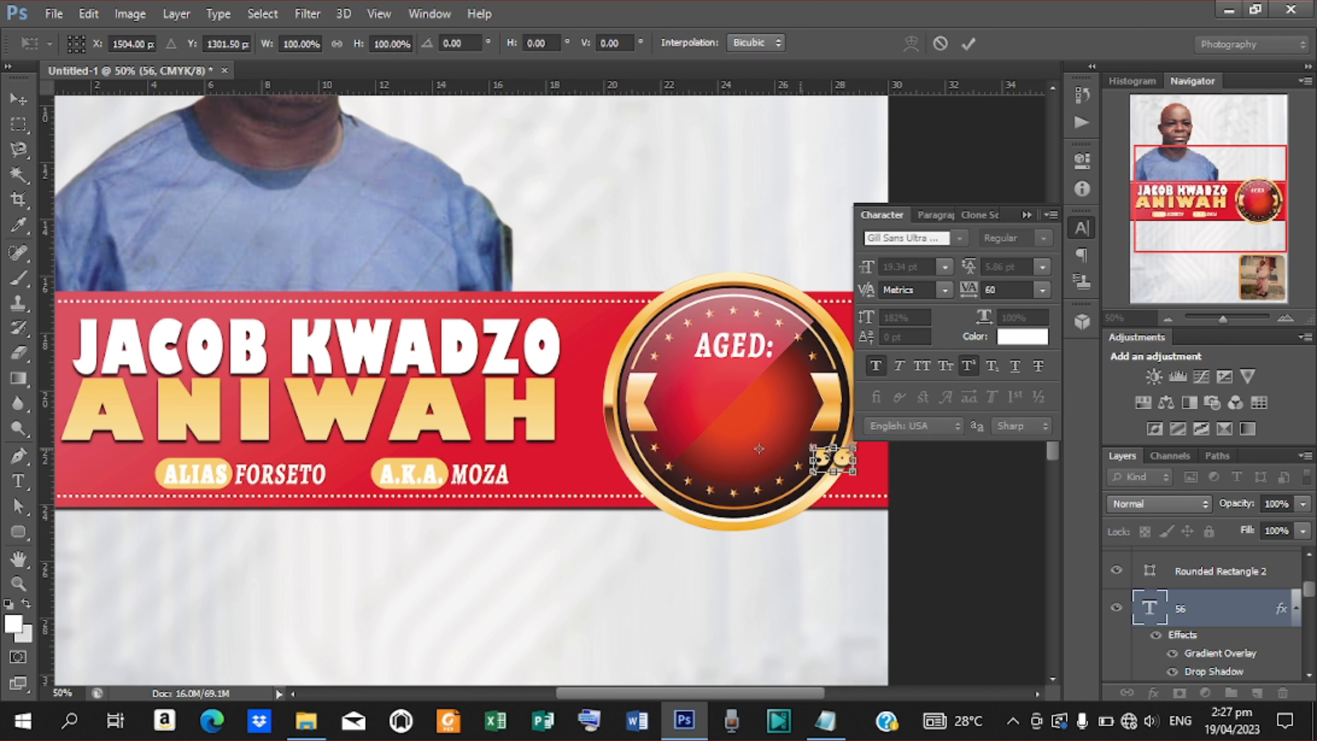
{"action": "left_click_drag", "start_coordinate": [832, 459], "coordinate": [736, 400]}
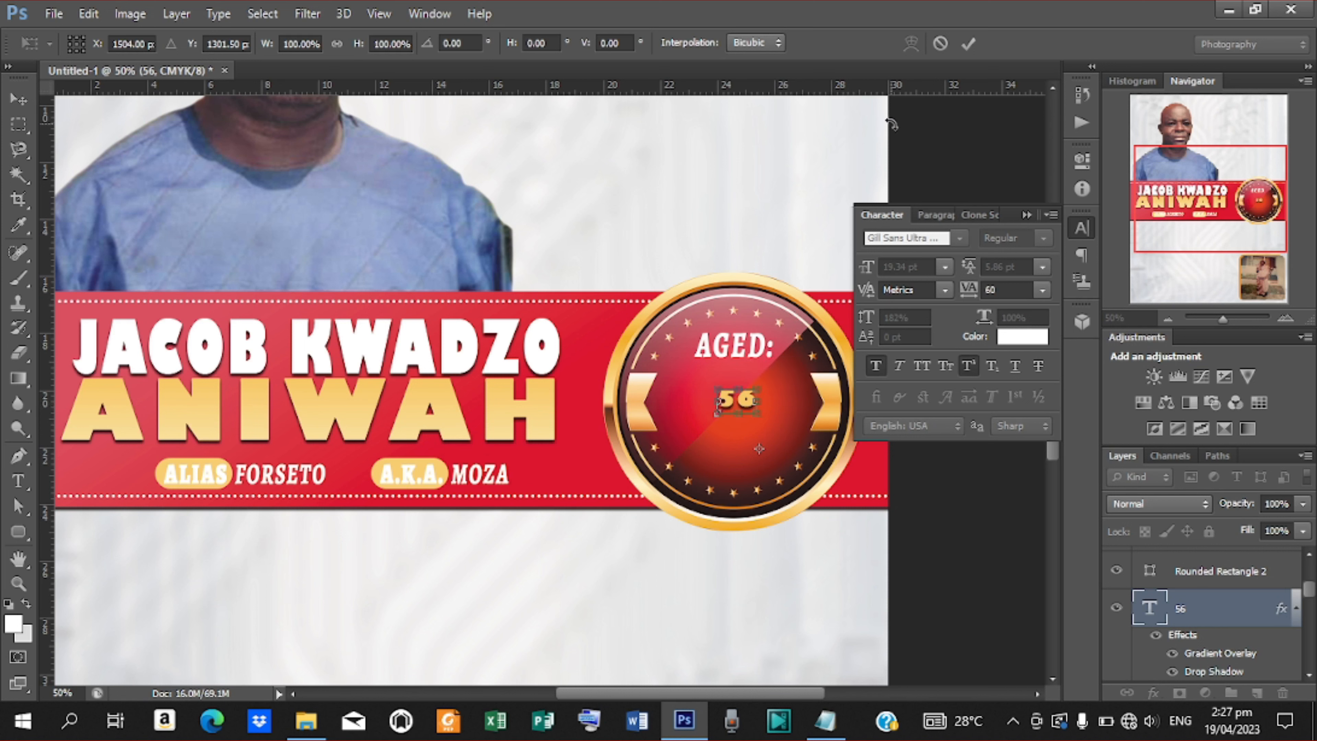
{"action": "key", "text": "Return"}
{"action": "left_click_drag", "start_coordinate": [863, 267], "coordinate": [944, 267]}
{"action": "left_click_drag", "start_coordinate": [769, 303], "coordinate": [683, 407]}
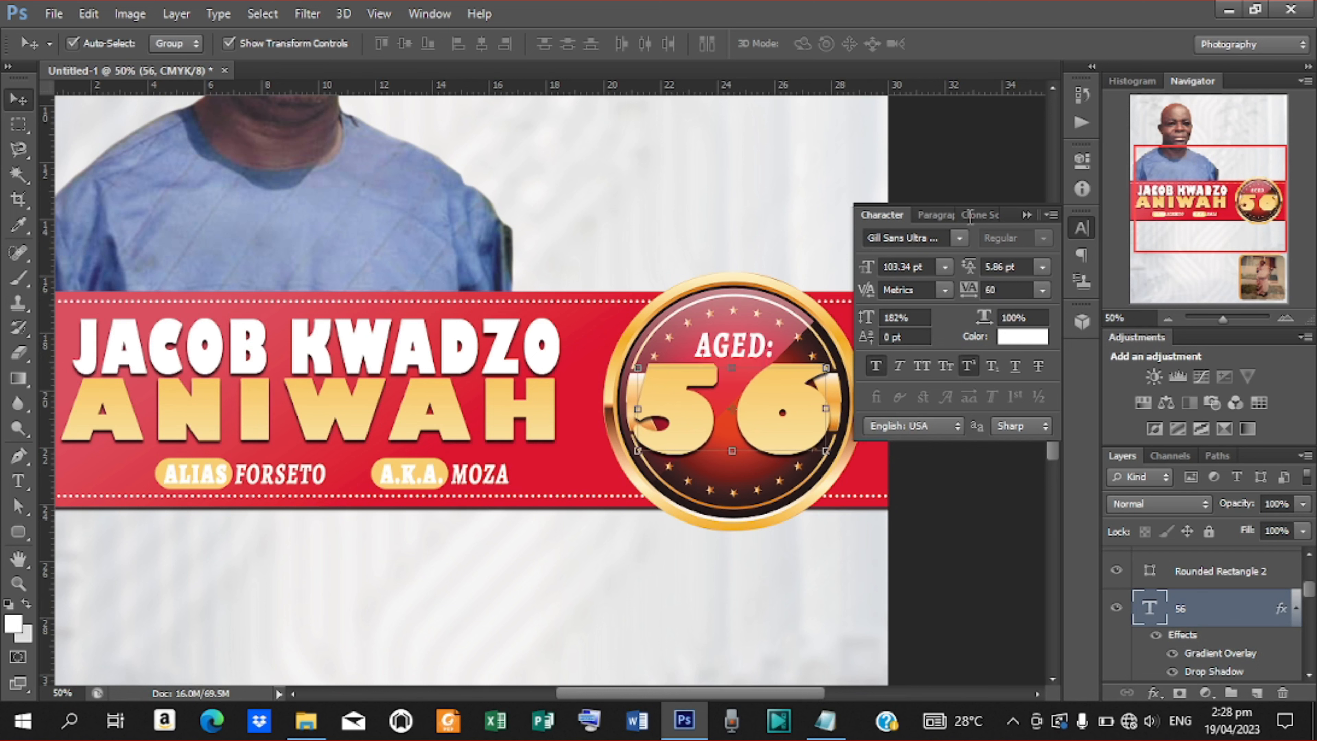
Set the 56 in Alegreya Black.
{"action": "left_click", "coordinate": [961, 237]}
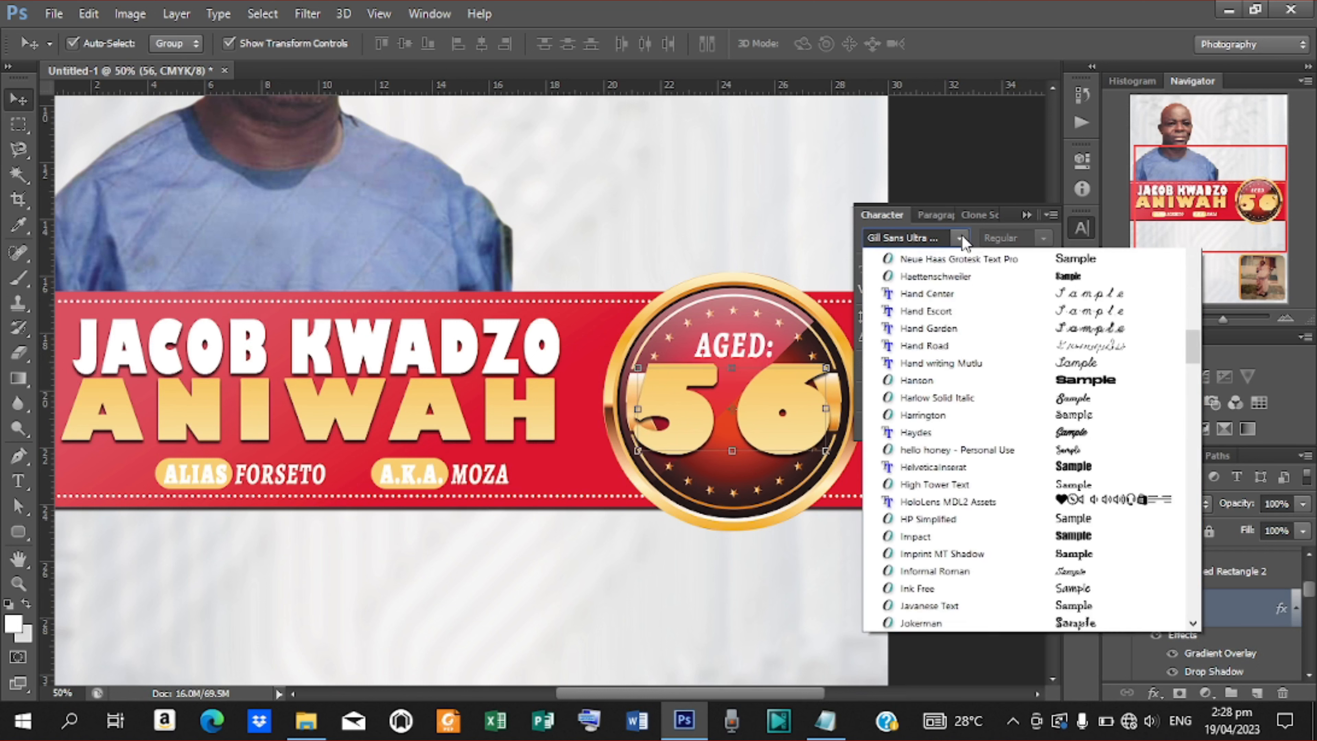
{"action": "left_click_drag", "start_coordinate": [1188, 406], "coordinate": [1149, 218]}
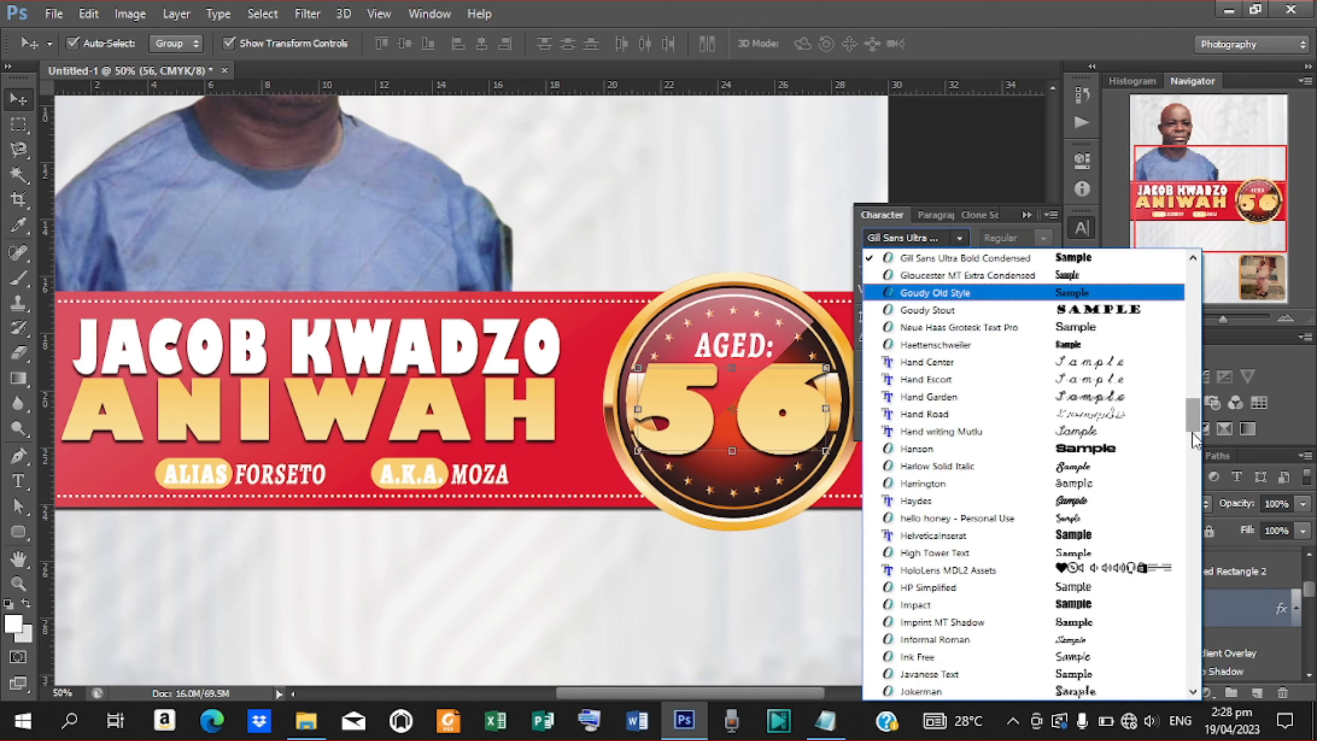
{"action": "left_click_drag", "start_coordinate": [1192, 432], "coordinate": [1188, 270]}
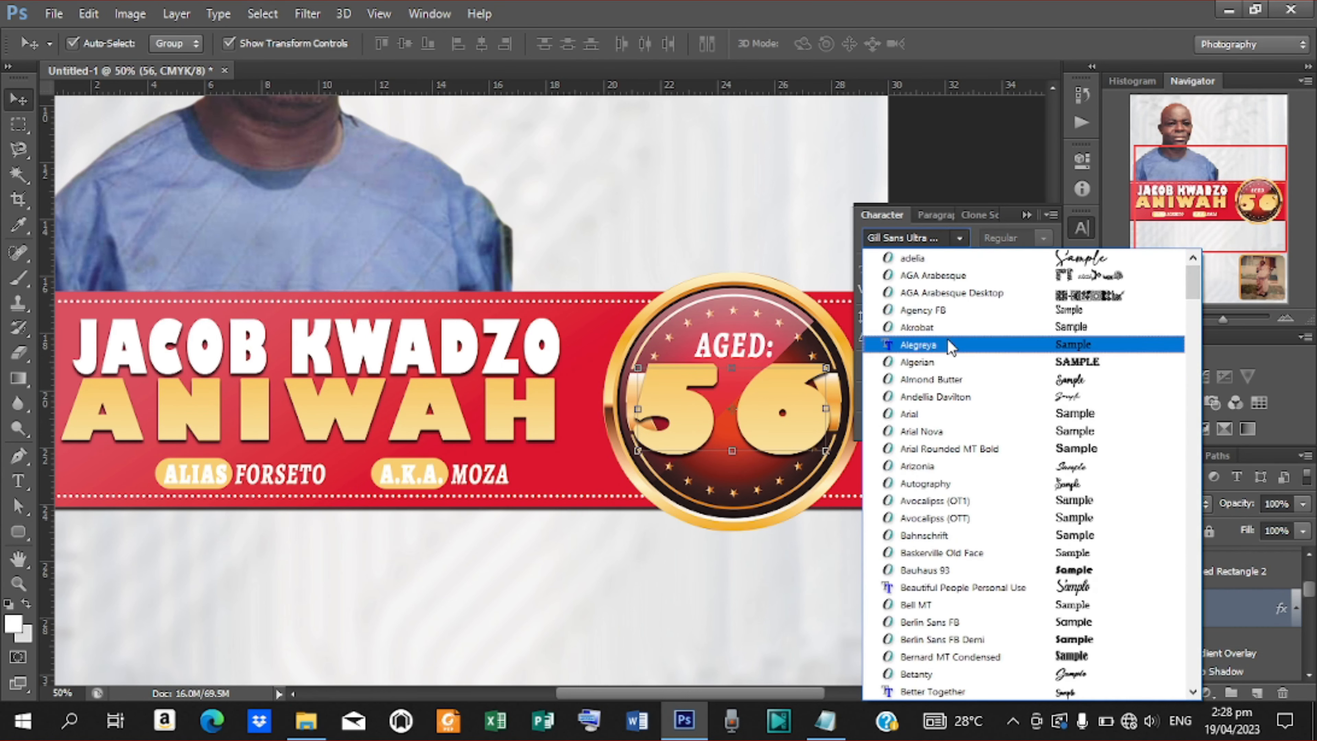
{"action": "left_click", "coordinate": [984, 344]}
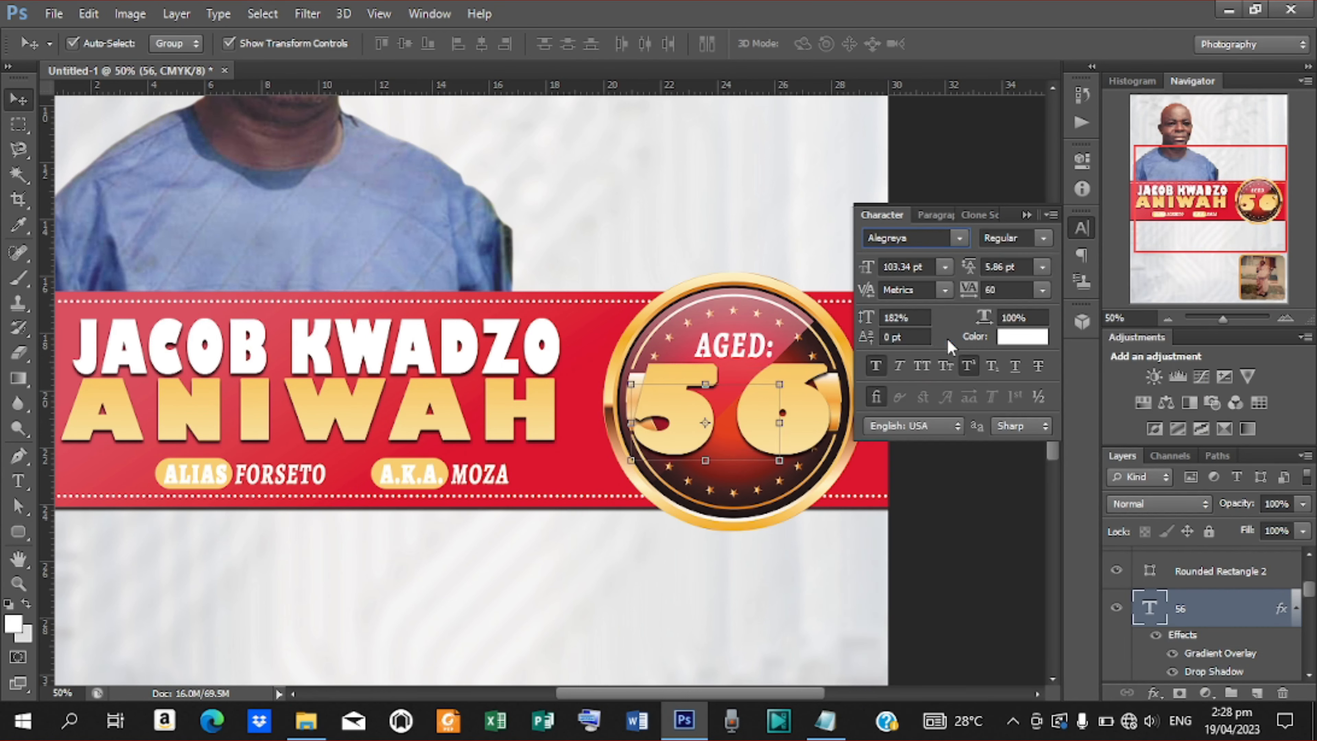
{"action": "left_click", "coordinate": [1044, 239]}
{"action": "left_click", "coordinate": [1012, 314]}
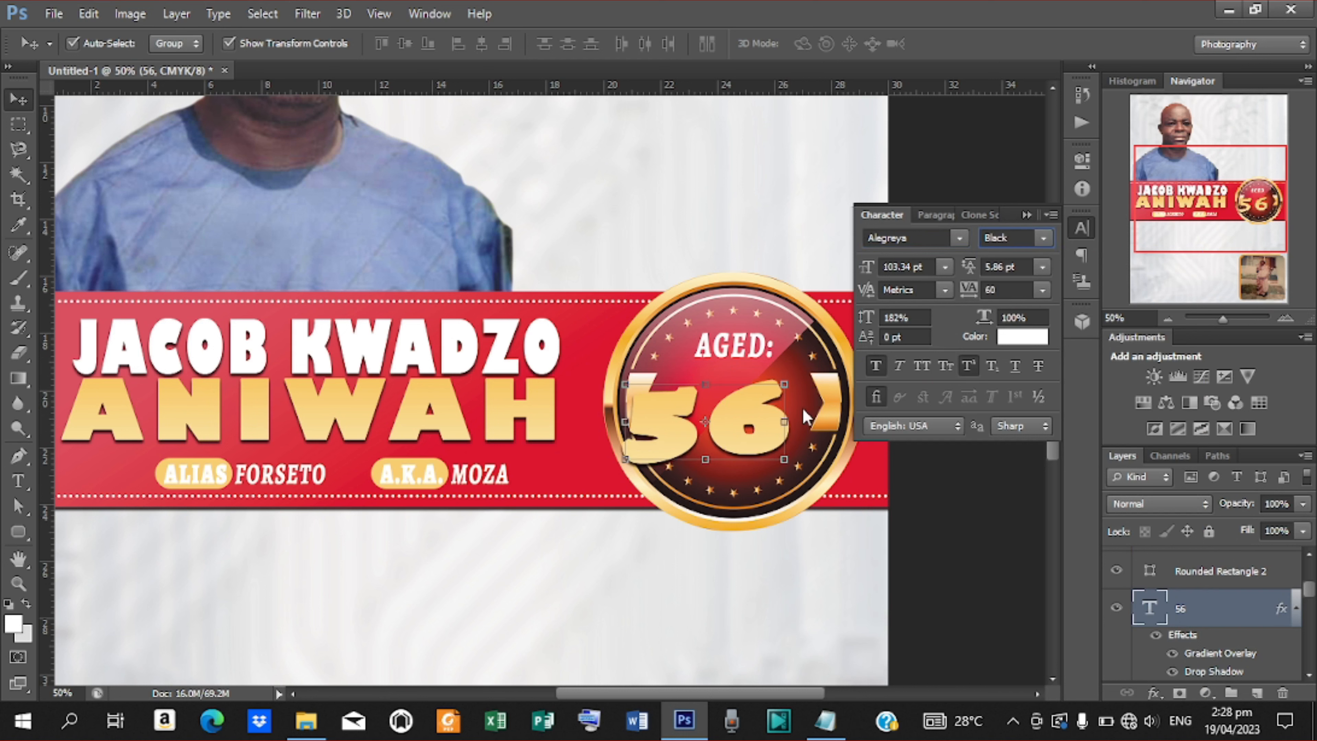
Shrink the 56 slightly to about 95 pt and centre it between the badge's ribbon ends.
{"action": "left_click_drag", "start_coordinate": [762, 431], "coordinate": [791, 421]}
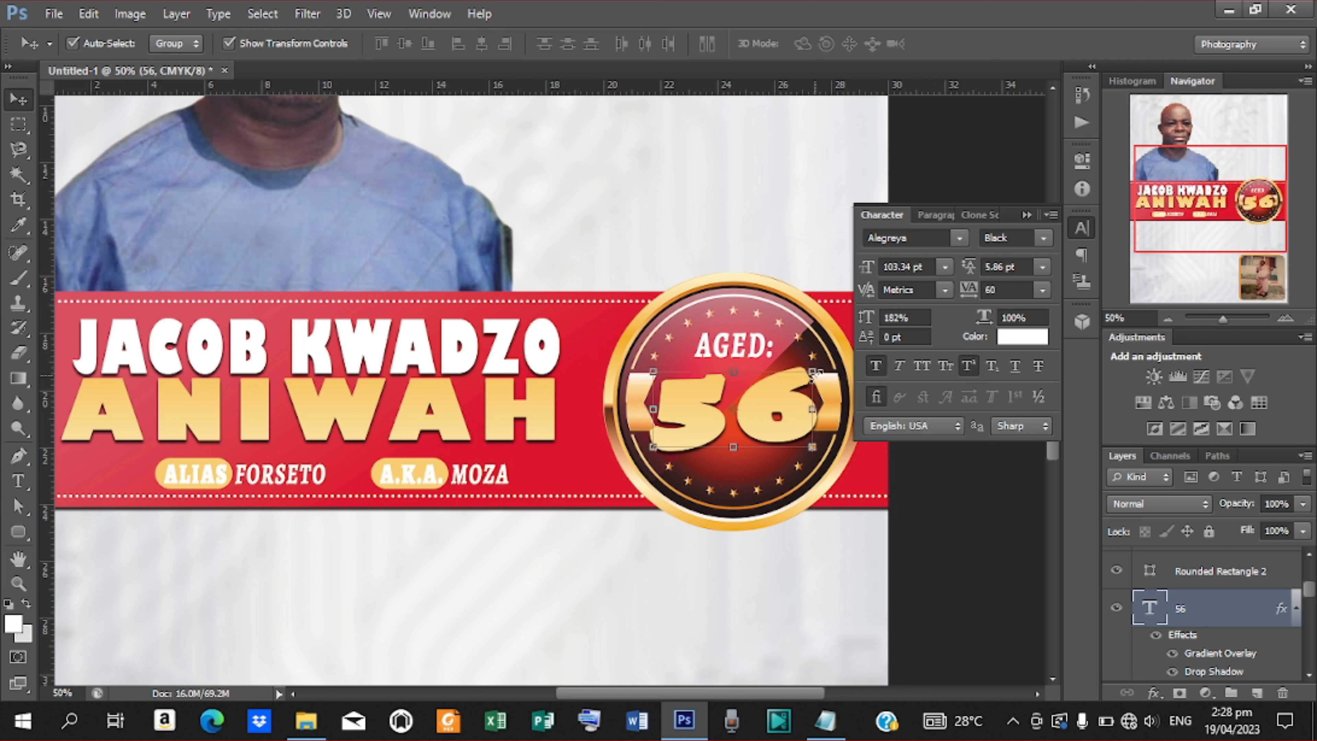
{"action": "left_click_drag", "start_coordinate": [811, 370], "coordinate": [810, 372]}
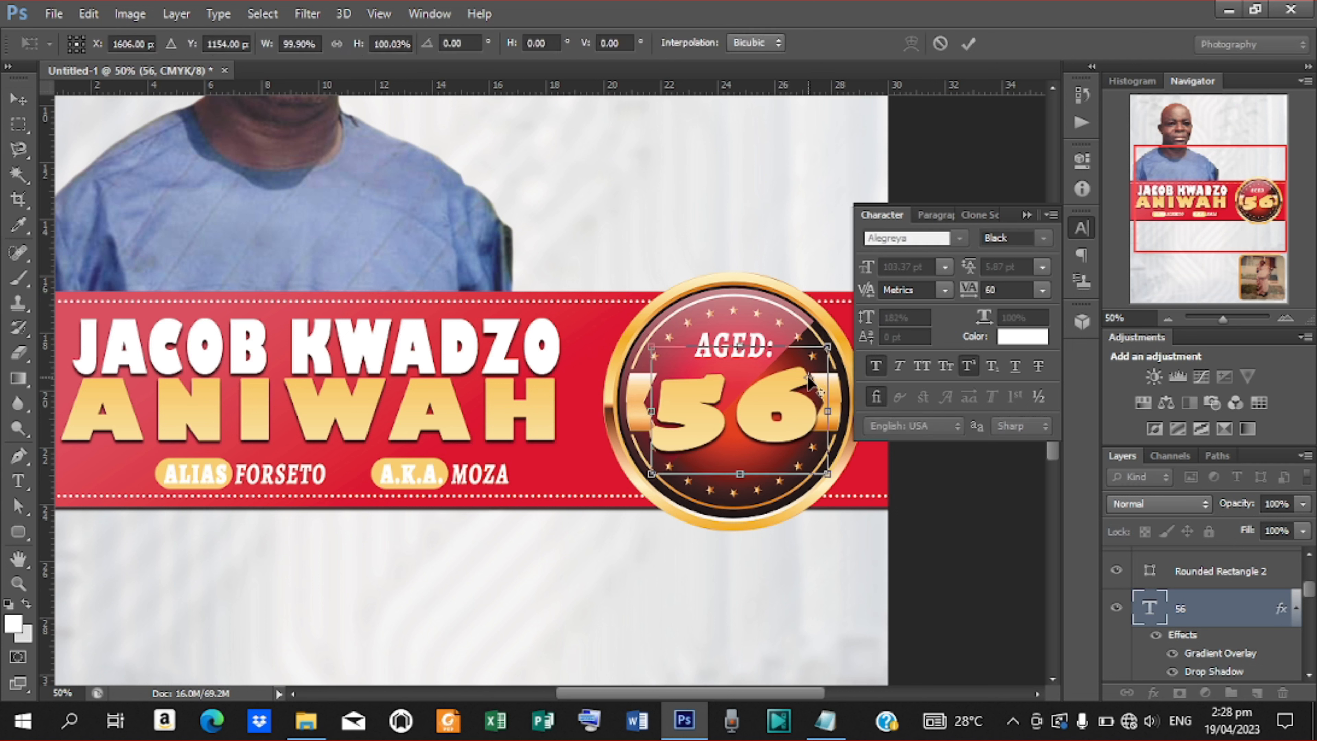
{"action": "key", "text": "Return"}
{"action": "key", "text": "ctrl+t"}
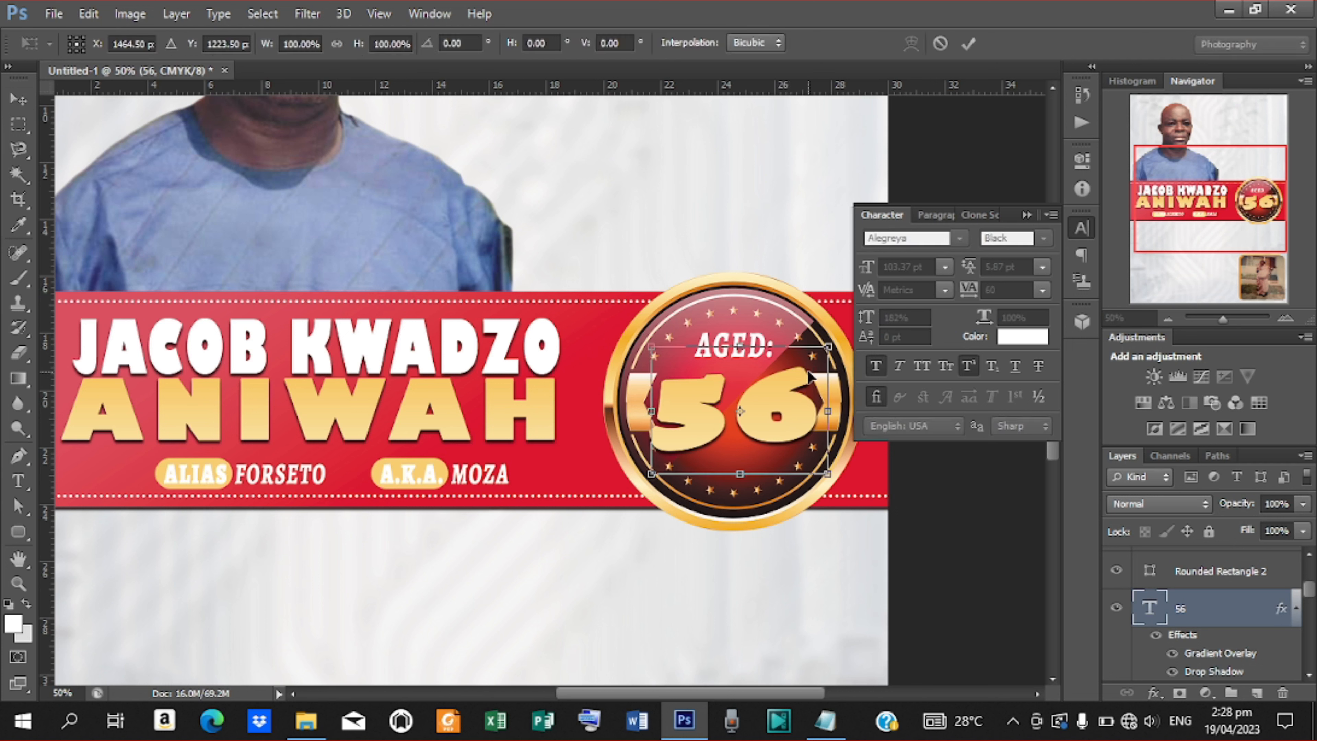
{"action": "left_click_drag", "start_coordinate": [828, 346], "coordinate": [818, 357]}
{"action": "left_click_drag", "start_coordinate": [787, 409], "coordinate": [801, 405]}
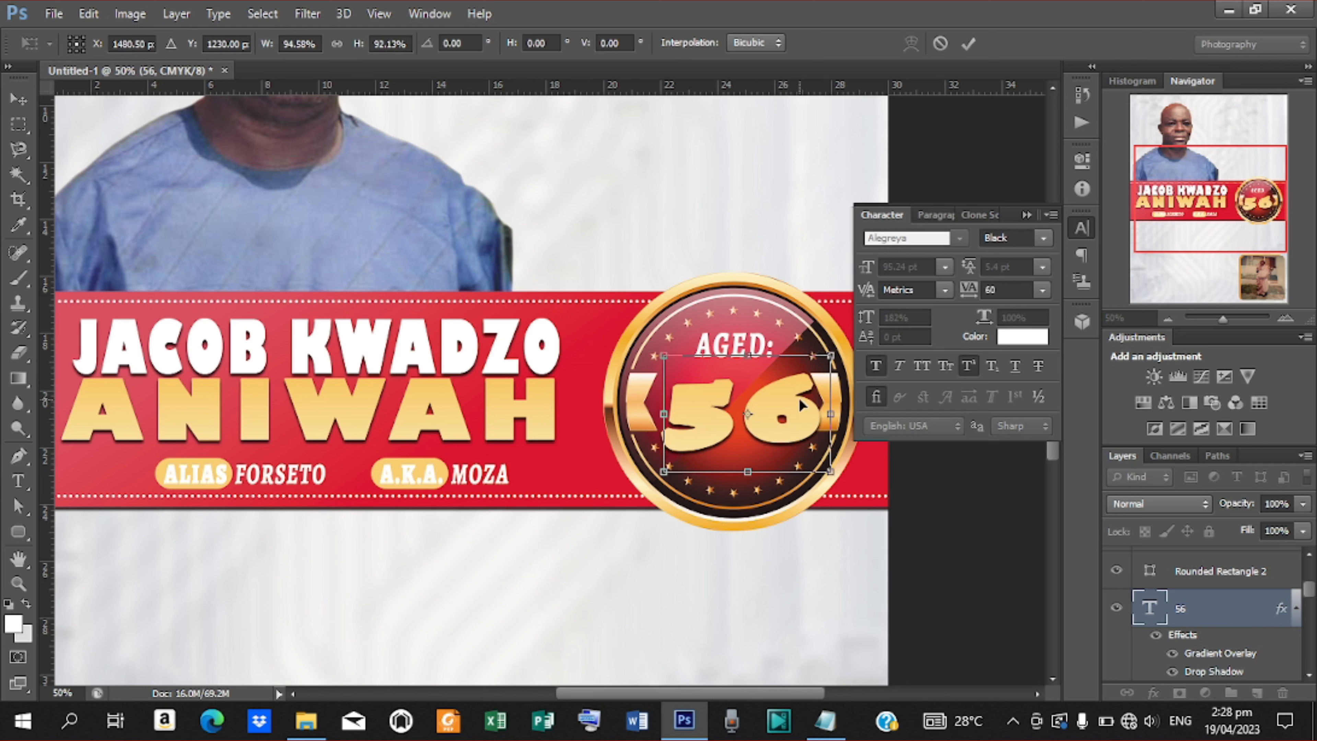
{"action": "key", "text": "Left"}
{"action": "key", "text": "Left"}
{"action": "key", "text": "Left"}
{"action": "key", "text": "Left"}
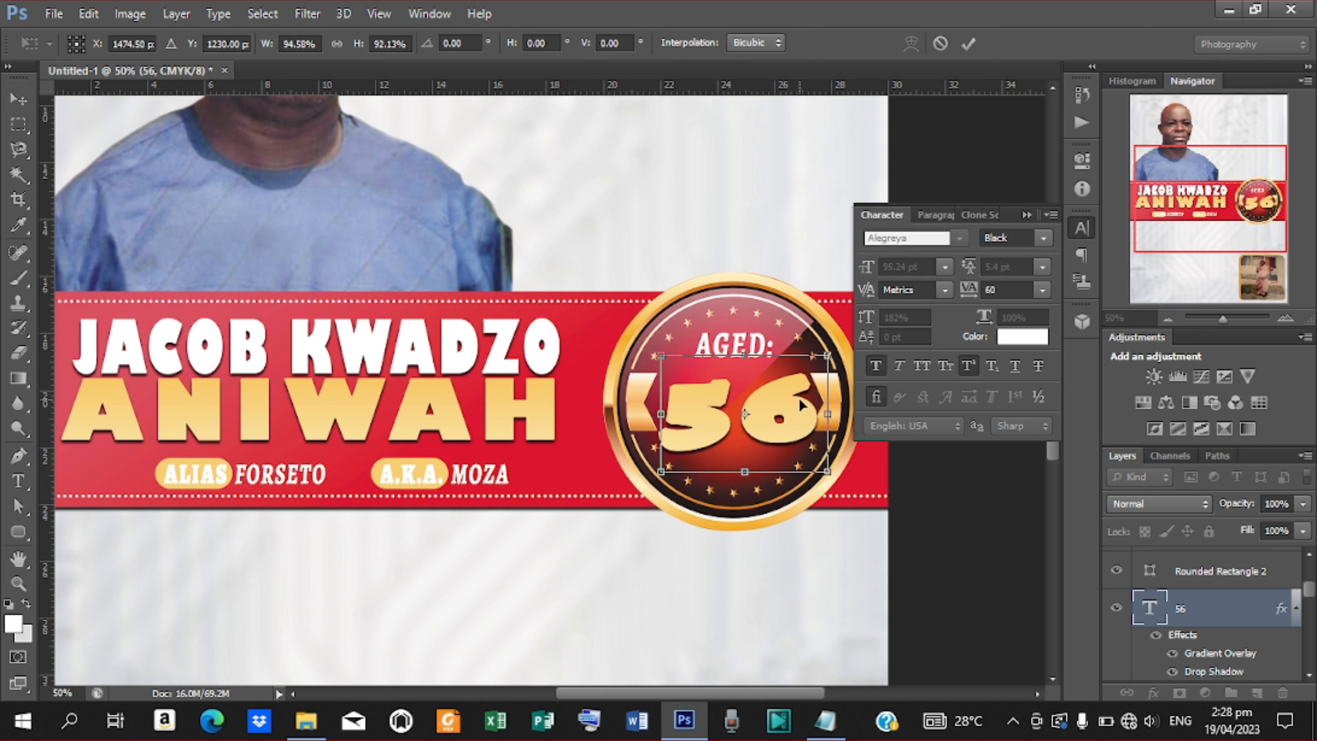
{"action": "left_click", "coordinate": [969, 44]}
Switch the 56 to Arial Nova Bold, try tracking 10, then reset tracking to 0.
{"action": "left_click", "coordinate": [960, 238]}
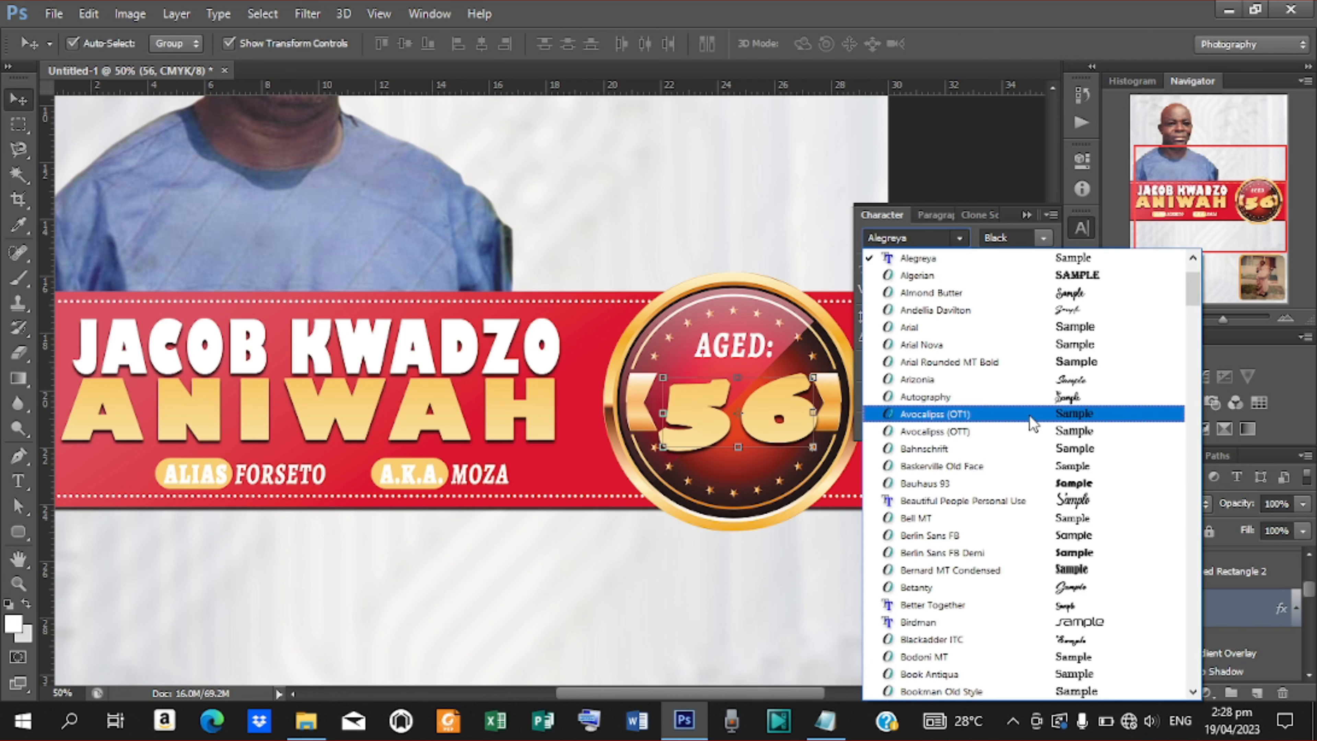
{"action": "left_click", "coordinate": [958, 349]}
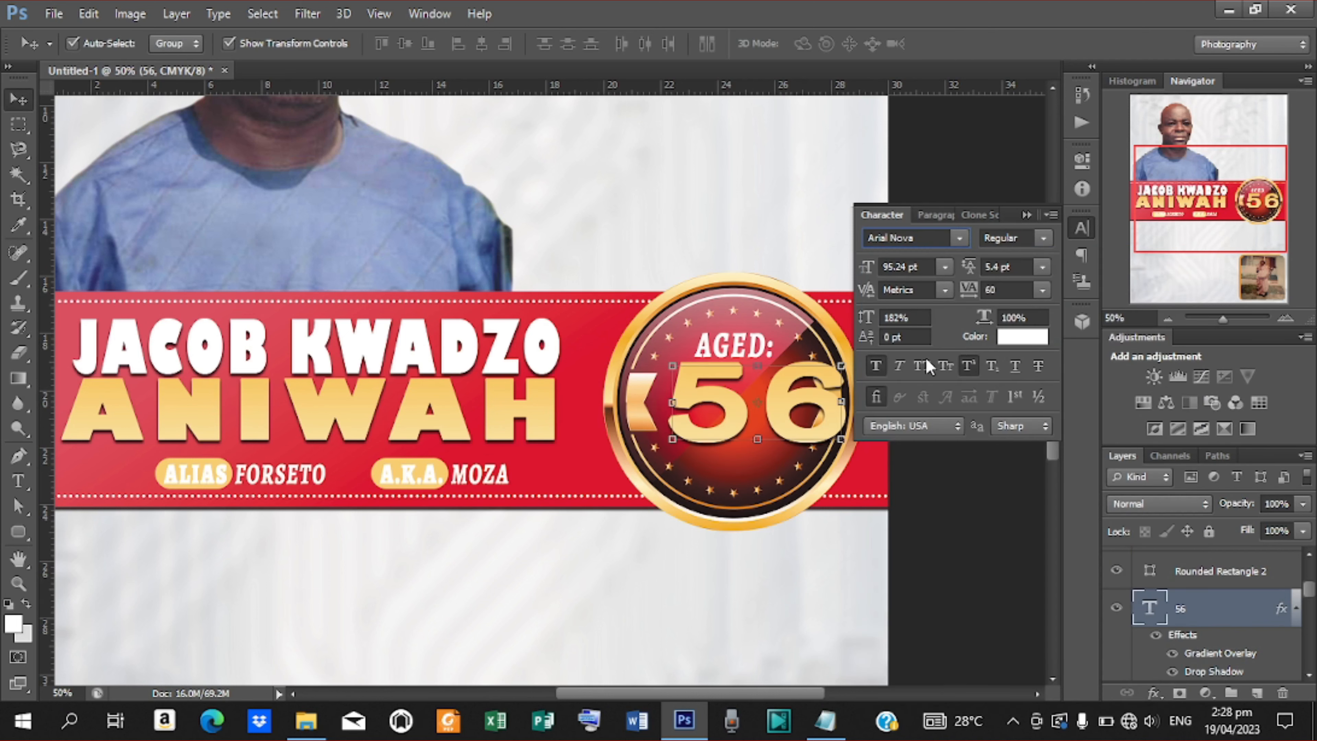
{"action": "left_click", "coordinate": [1030, 240]}
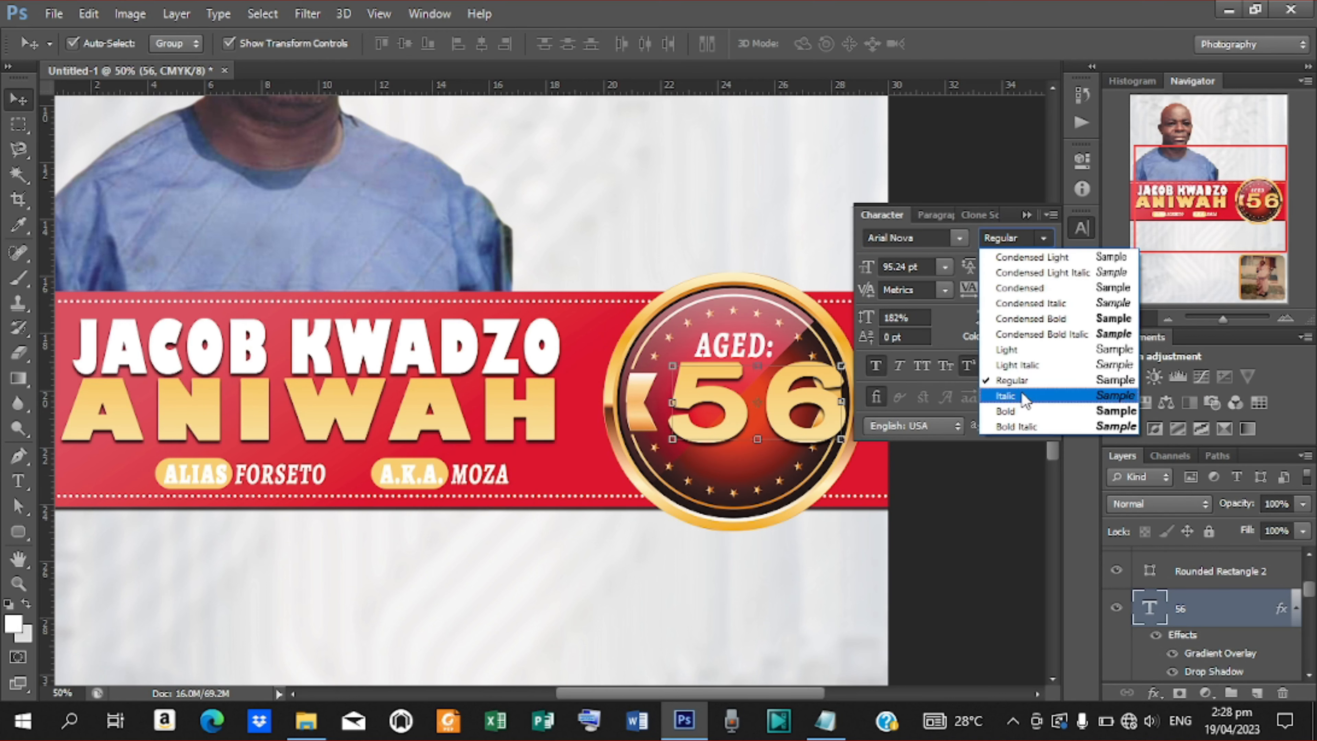
{"action": "left_click", "coordinate": [1011, 403]}
{"action": "left_click_drag", "start_coordinate": [794, 418], "coordinate": [771, 430]}
{"action": "left_click", "coordinate": [1006, 289]}
{"action": "type", "text": "10"}
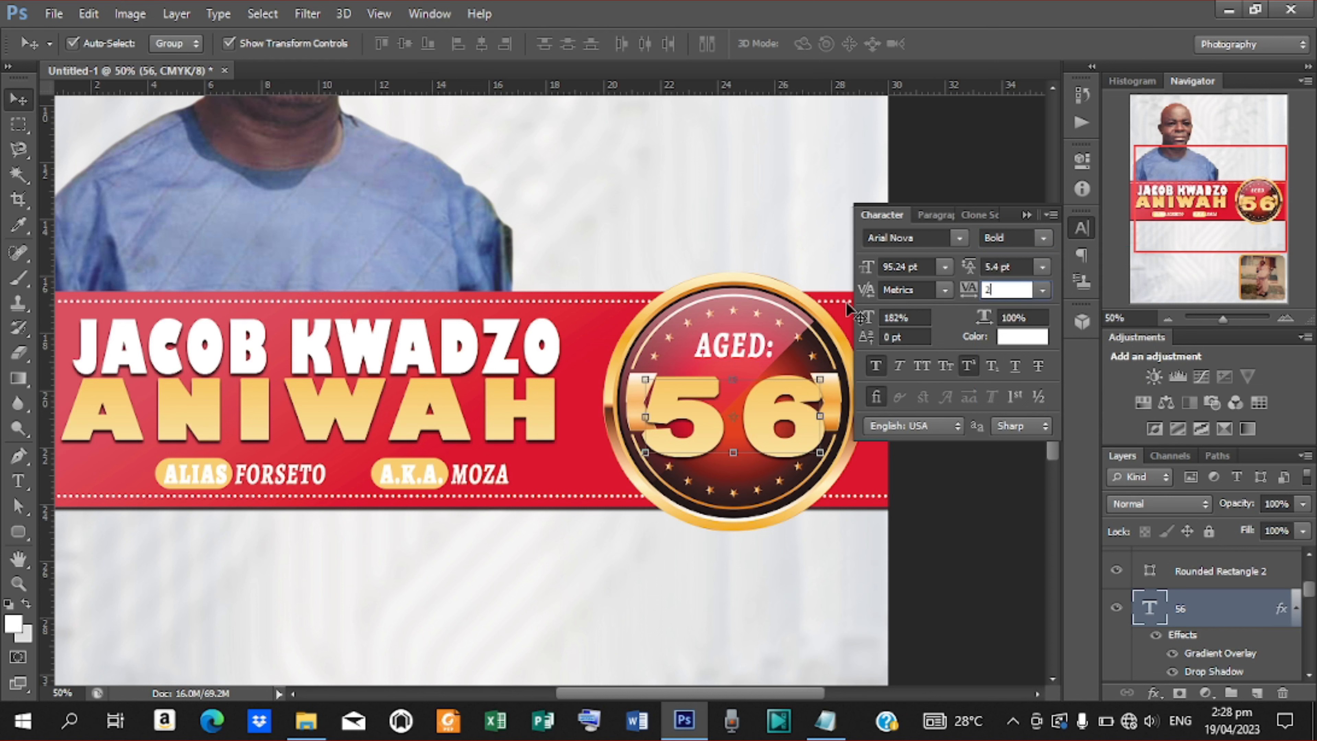
{"action": "key", "text": "Return"}
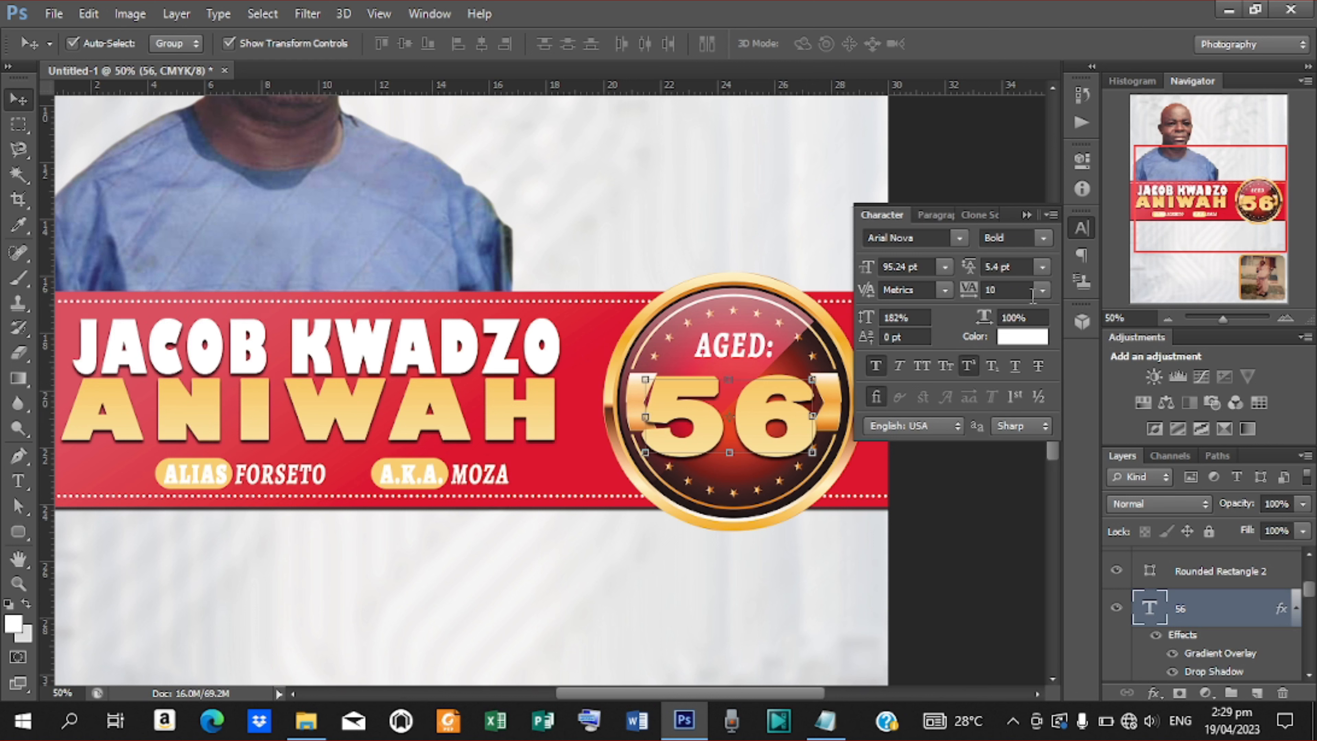
{"action": "left_click", "coordinate": [1043, 291]}
{"action": "left_click", "coordinate": [1025, 444]}
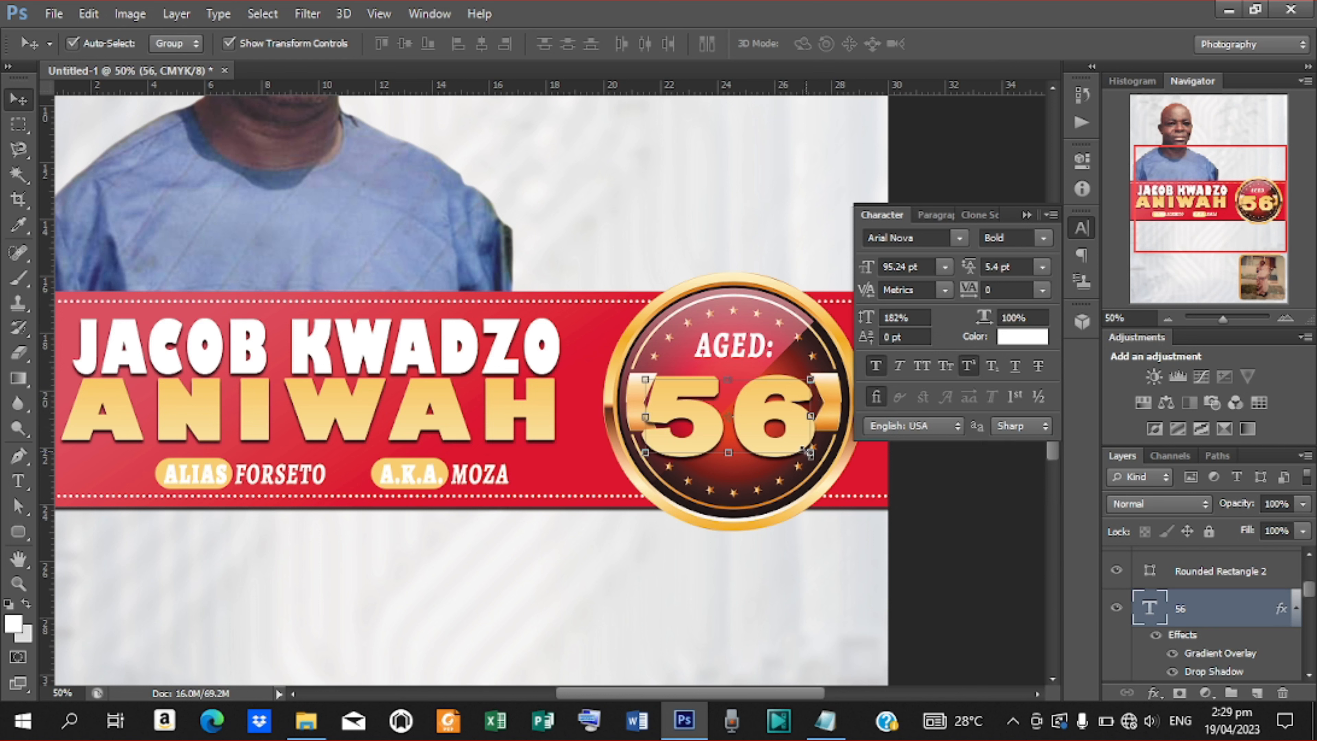
Narrow the 56 to about 86% width and nudge it to the badge centre.
{"action": "left_click_drag", "start_coordinate": [808, 452], "coordinate": [806, 449]}
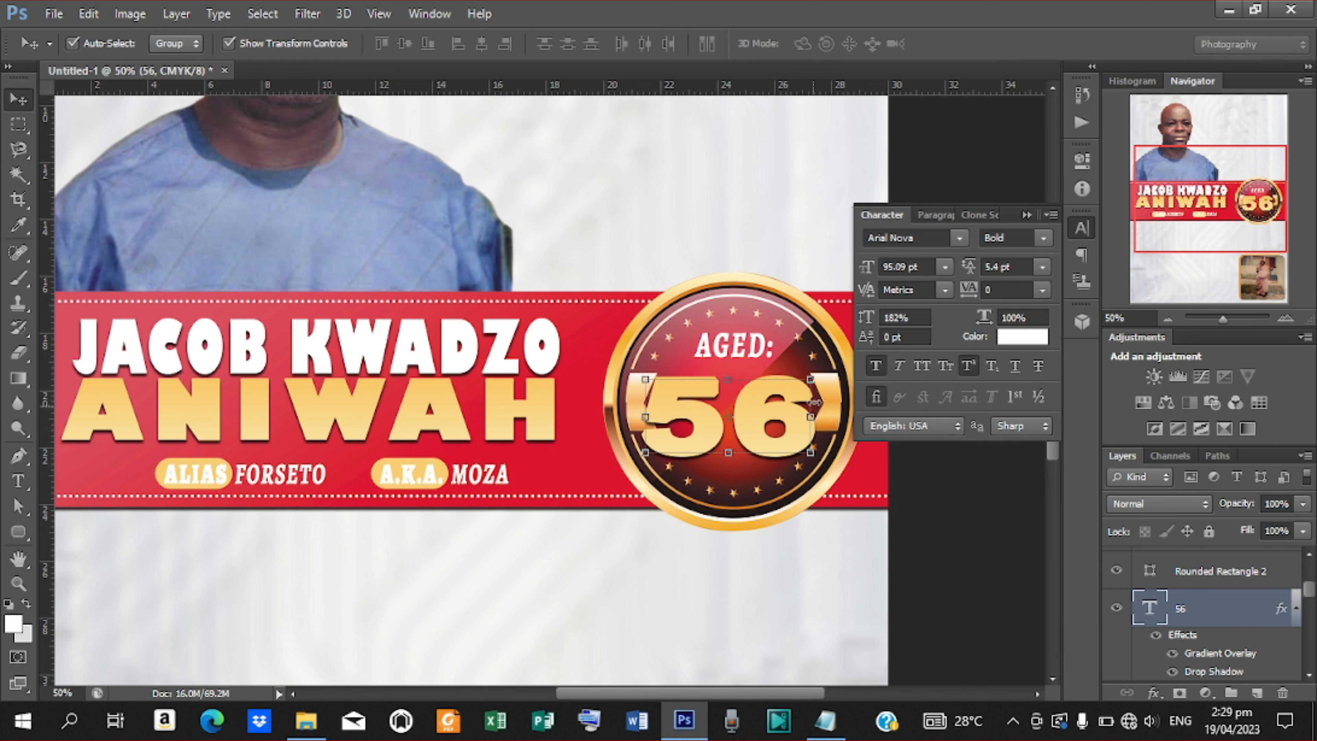
{"action": "left_click", "coordinate": [811, 381]}
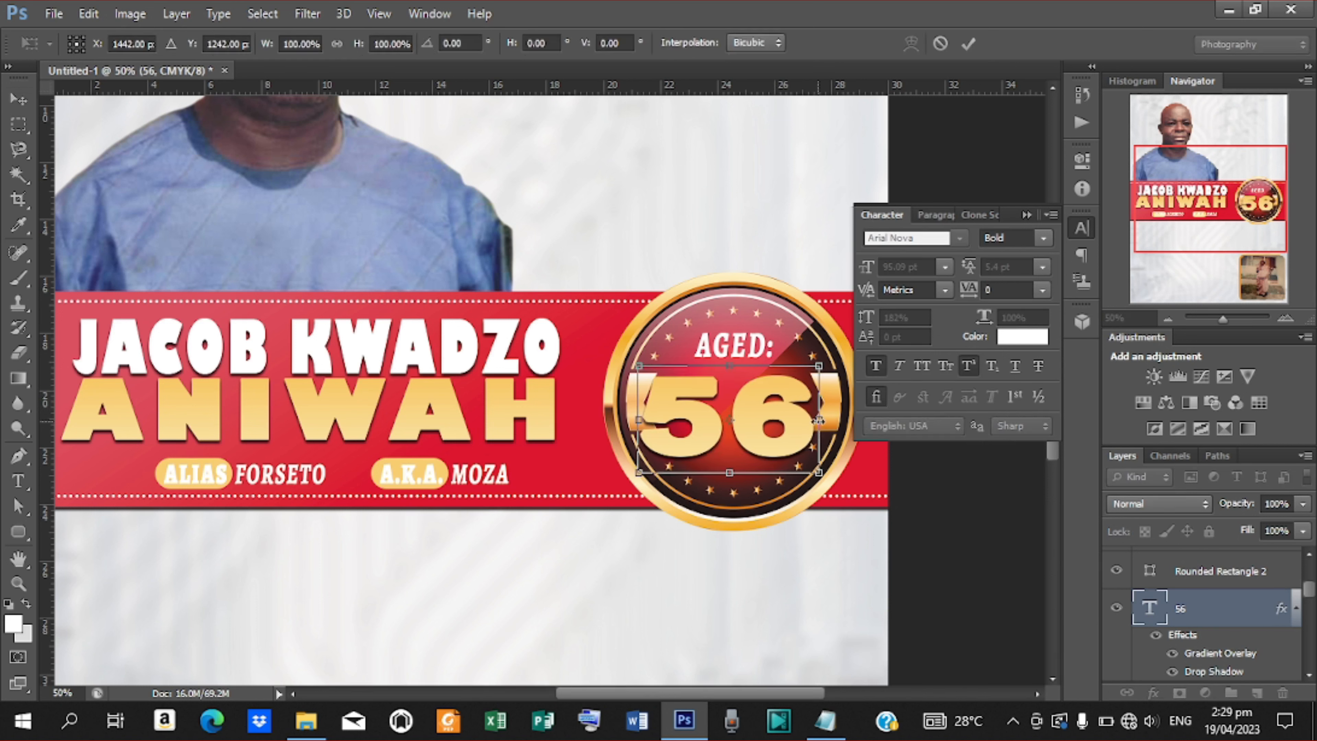
{"action": "left_click_drag", "start_coordinate": [818, 419], "coordinate": [788, 415]}
{"action": "key", "text": "Up"}
{"action": "key", "text": "Up"}
{"action": "key", "text": "Up"}
{"action": "key", "text": "Up"}
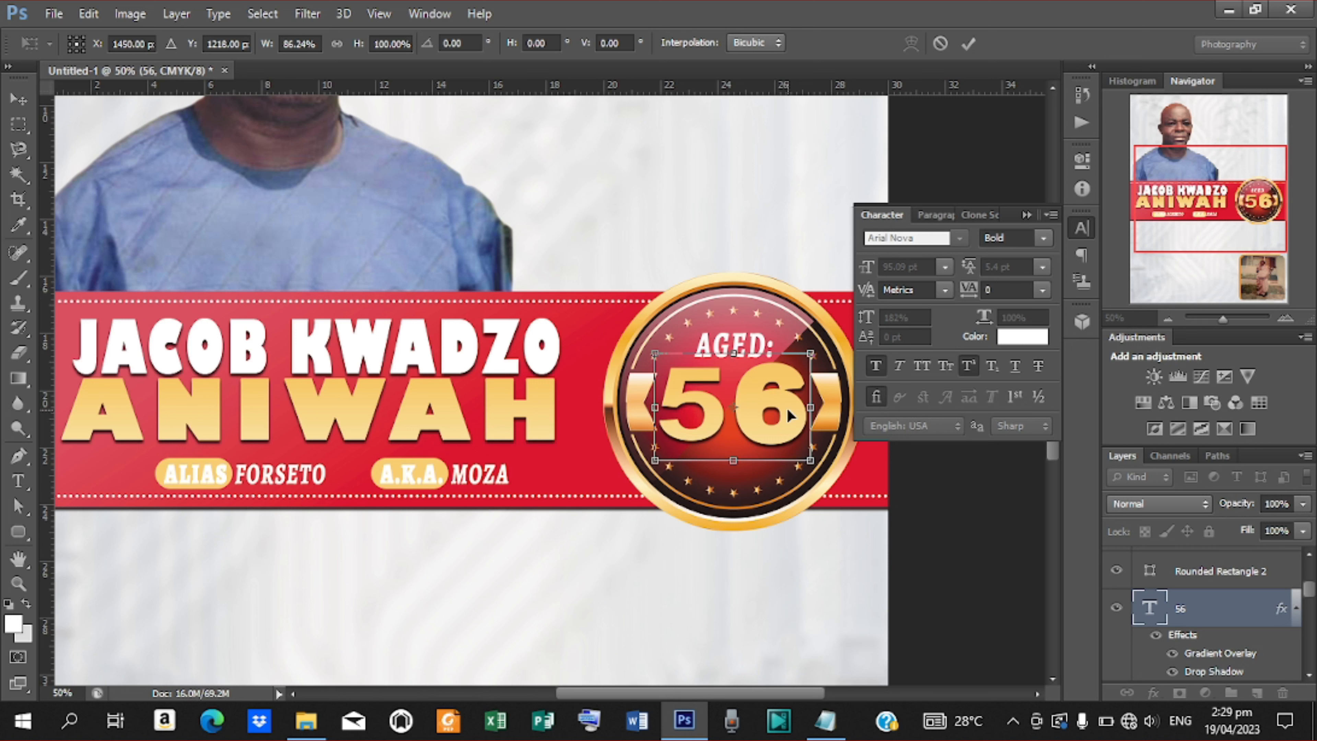
{"action": "key", "text": "Right"}
{"action": "key", "text": "Right"}
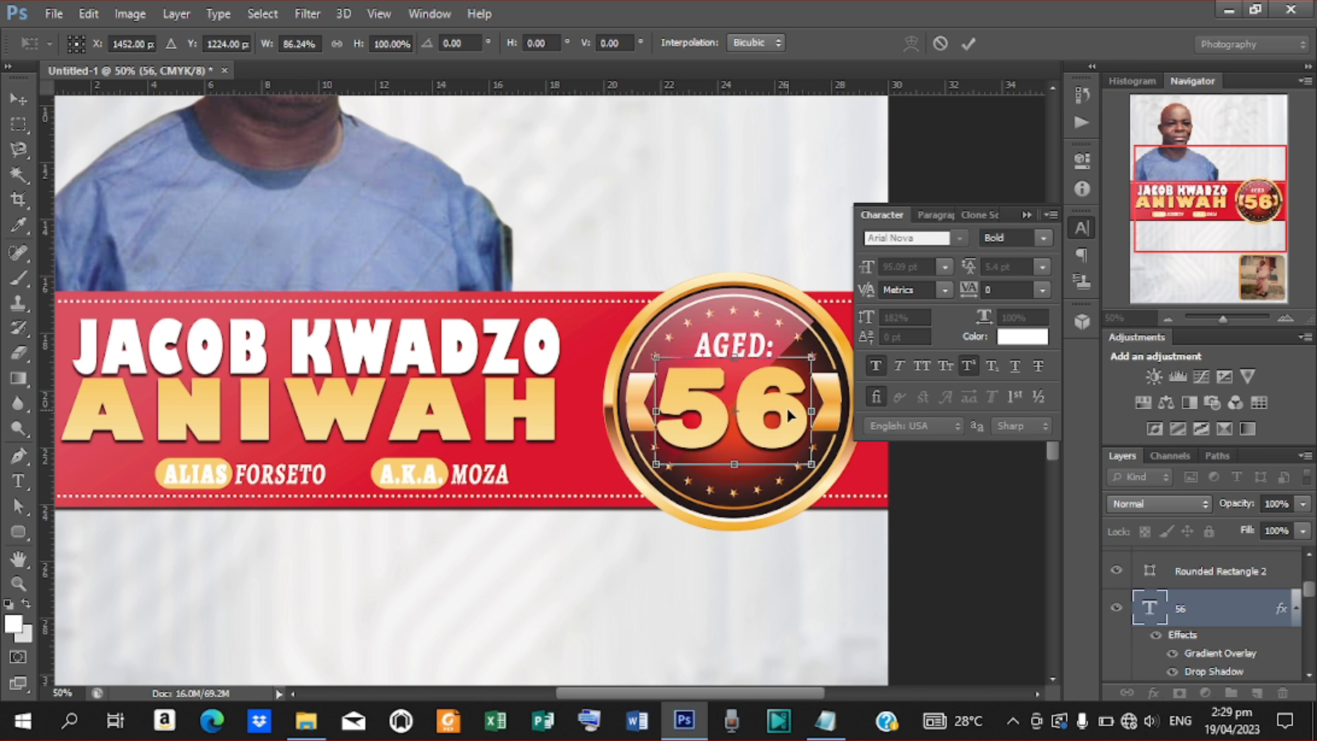
{"action": "key", "text": "Right"}
{"action": "key", "text": "Right"}
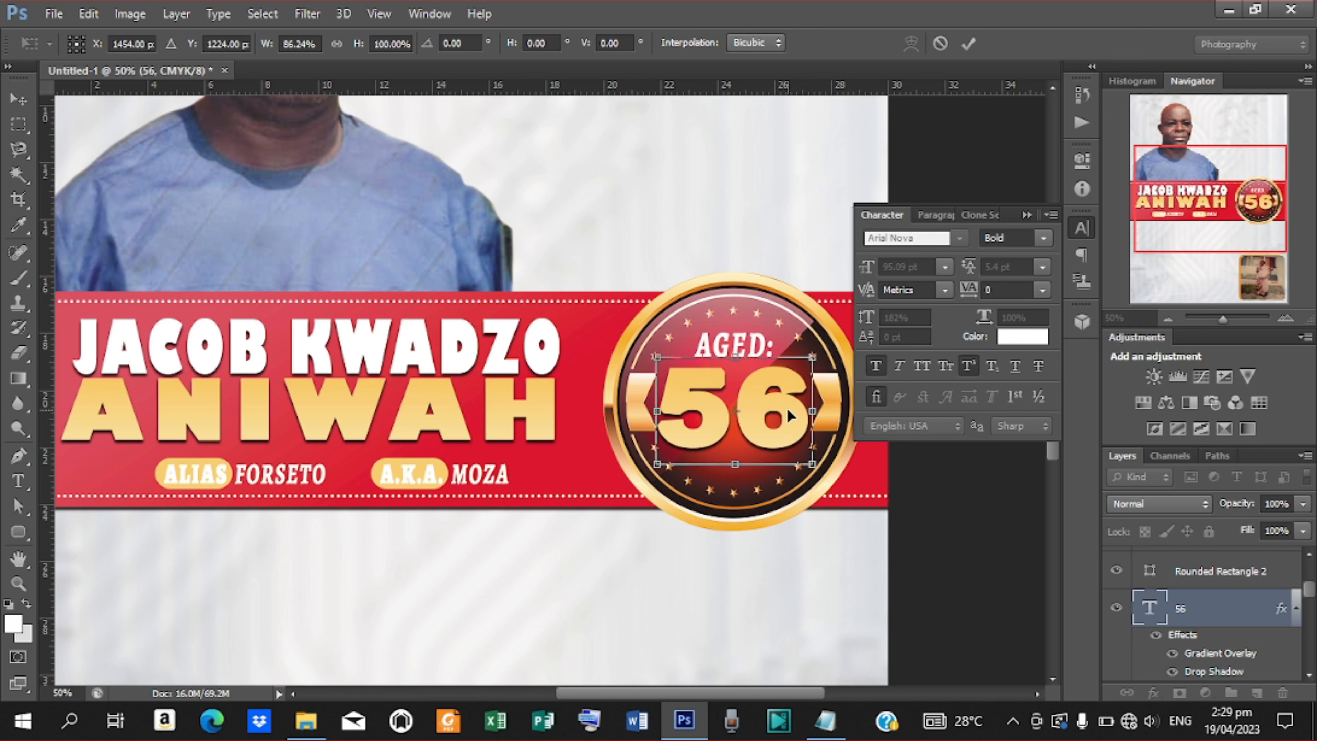
{"action": "key", "text": "Right"}
{"action": "key", "text": "Right"}
{"action": "key", "text": "Left"}
{"action": "key", "text": "Left"}
{"action": "left_click", "coordinate": [969, 44]}
Keep the Bold style, deselect the 56, review the poster, and collapse the Character panel.
{"action": "left_click", "coordinate": [1043, 238]}
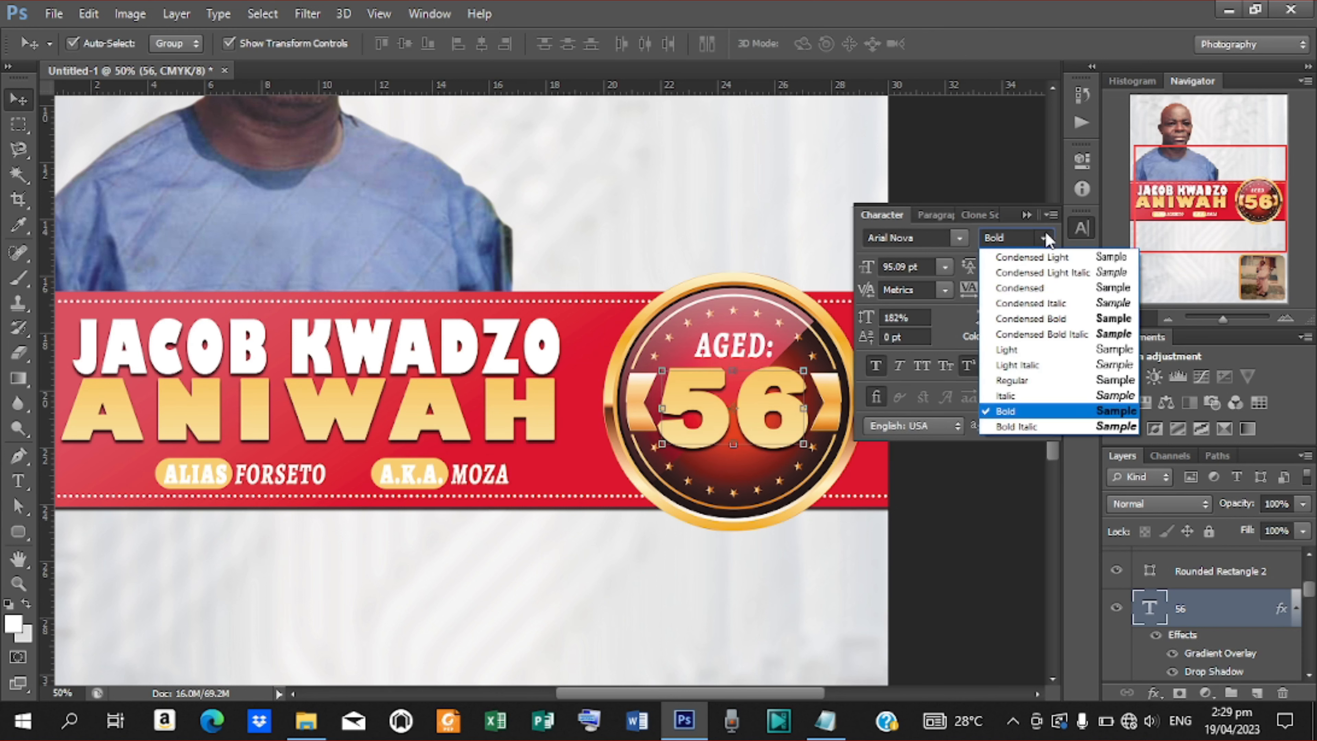
{"action": "left_click", "coordinate": [1018, 413]}
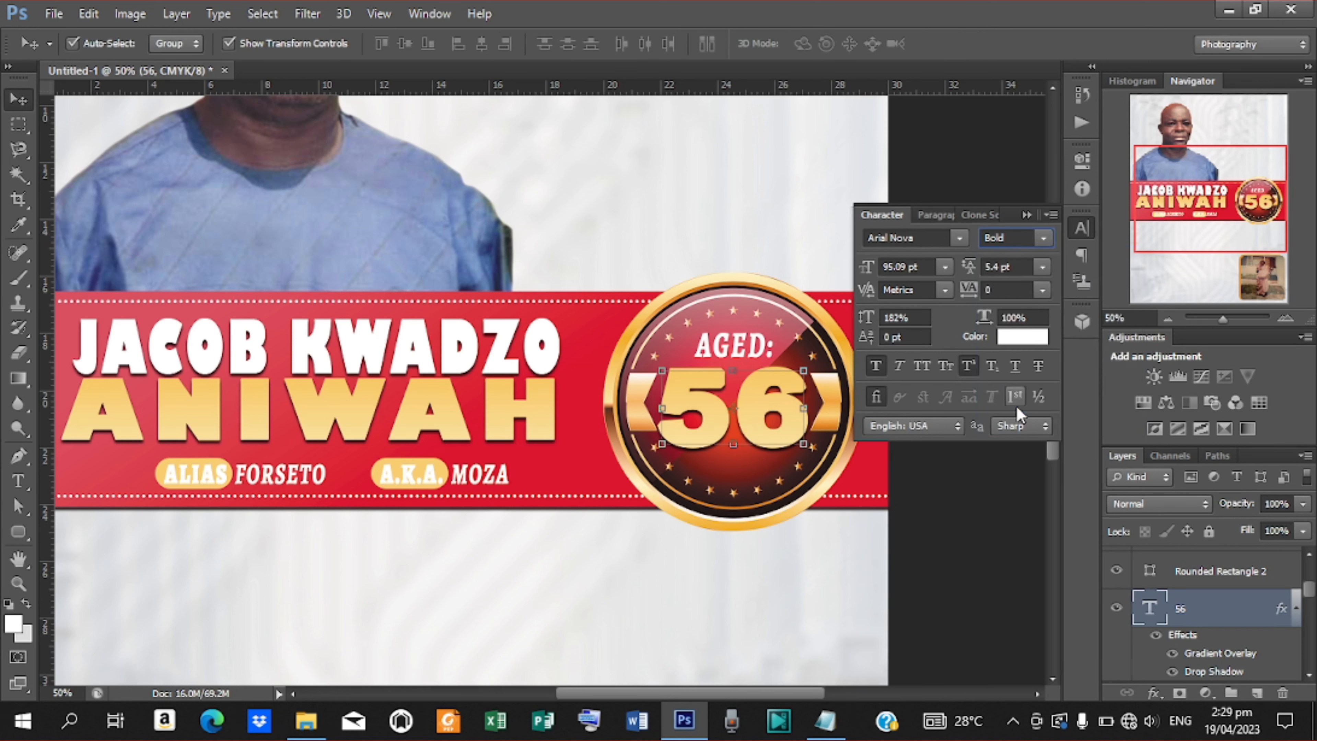
{"action": "left_click", "coordinate": [960, 551]}
{"action": "key", "text": "ctrl+minus"}
{"action": "key", "text": "ctrl+minus"}
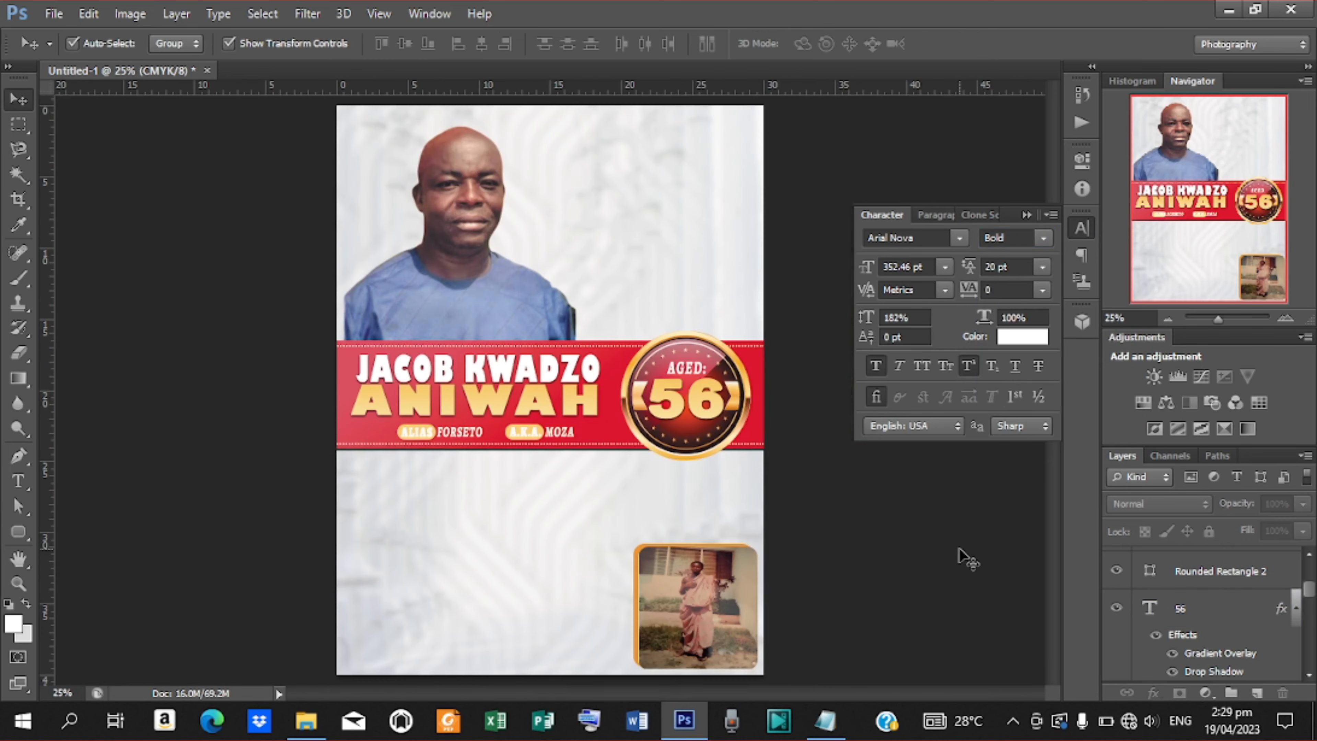
{"action": "key", "text": "ctrl+minus"}
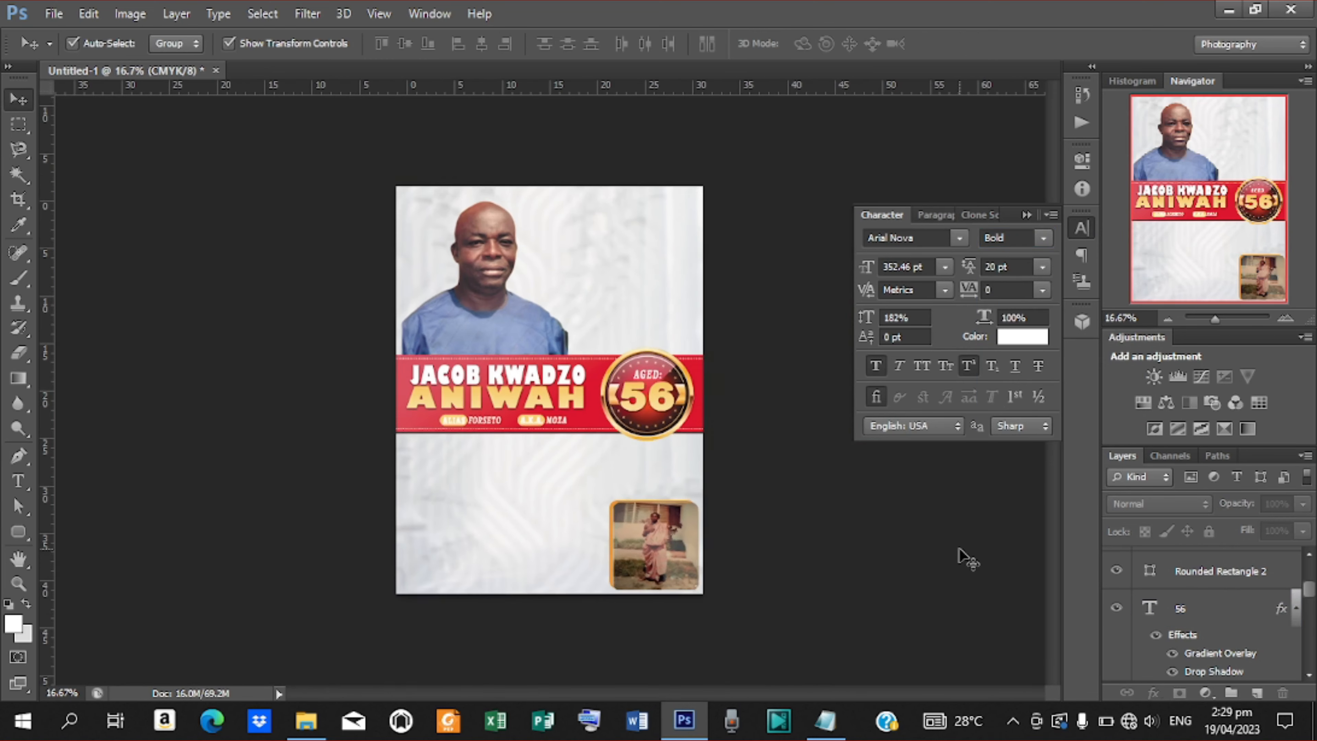
{"action": "key", "text": "ctrl+plus"}
{"action": "key", "text": "ctrl+plus"}
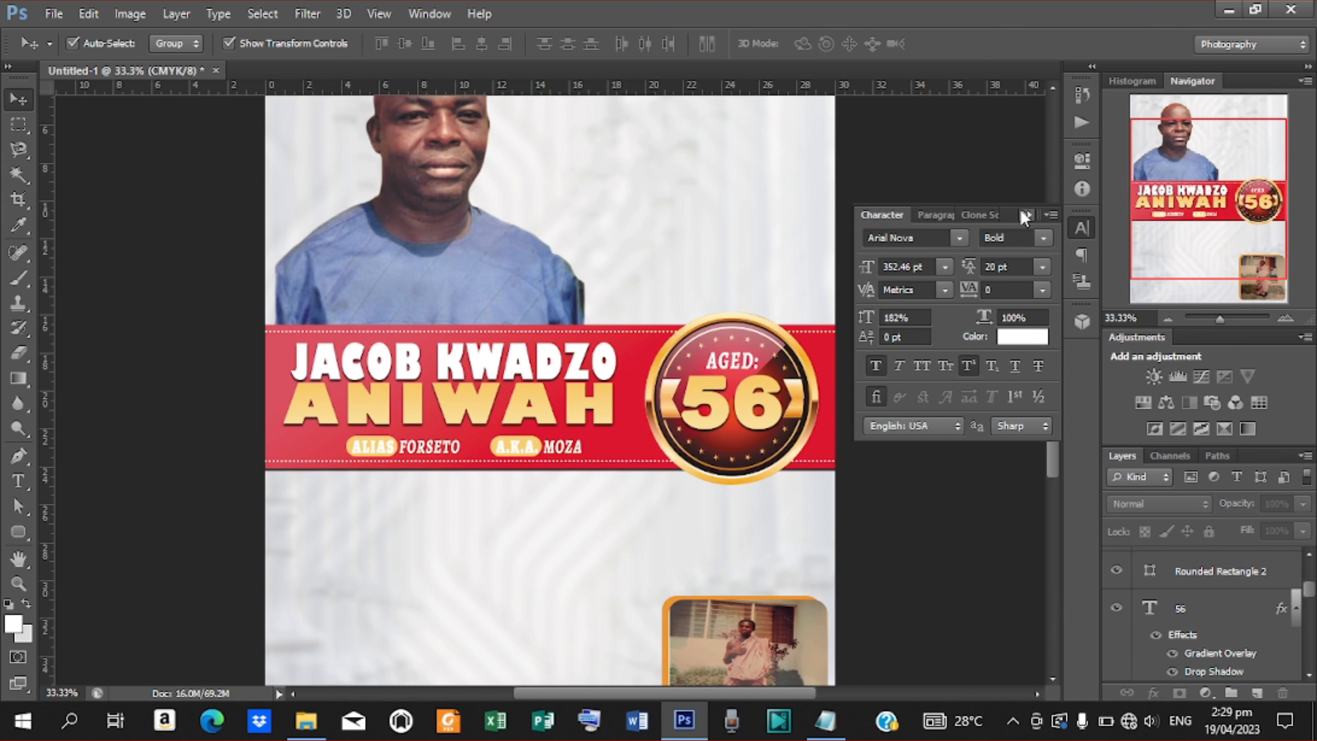
{"action": "left_click", "coordinate": [1022, 213]}
{"action": "left_click_drag", "start_coordinate": [1054, 371], "coordinate": [1051, 335]}
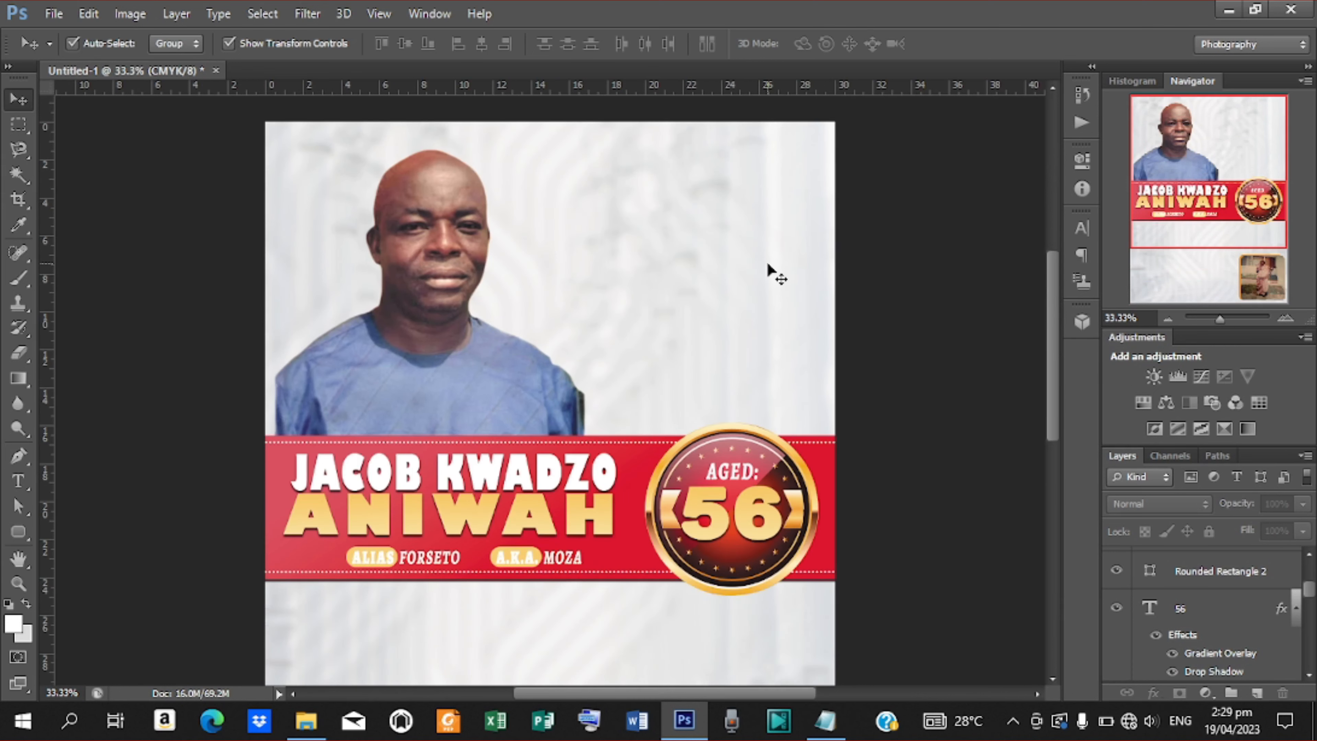
Type a white 'PAINFUL EXIT' heading near the top centre in Arial Nova Bold at about 22 pt.
{"action": "left_click", "coordinate": [18, 481]}
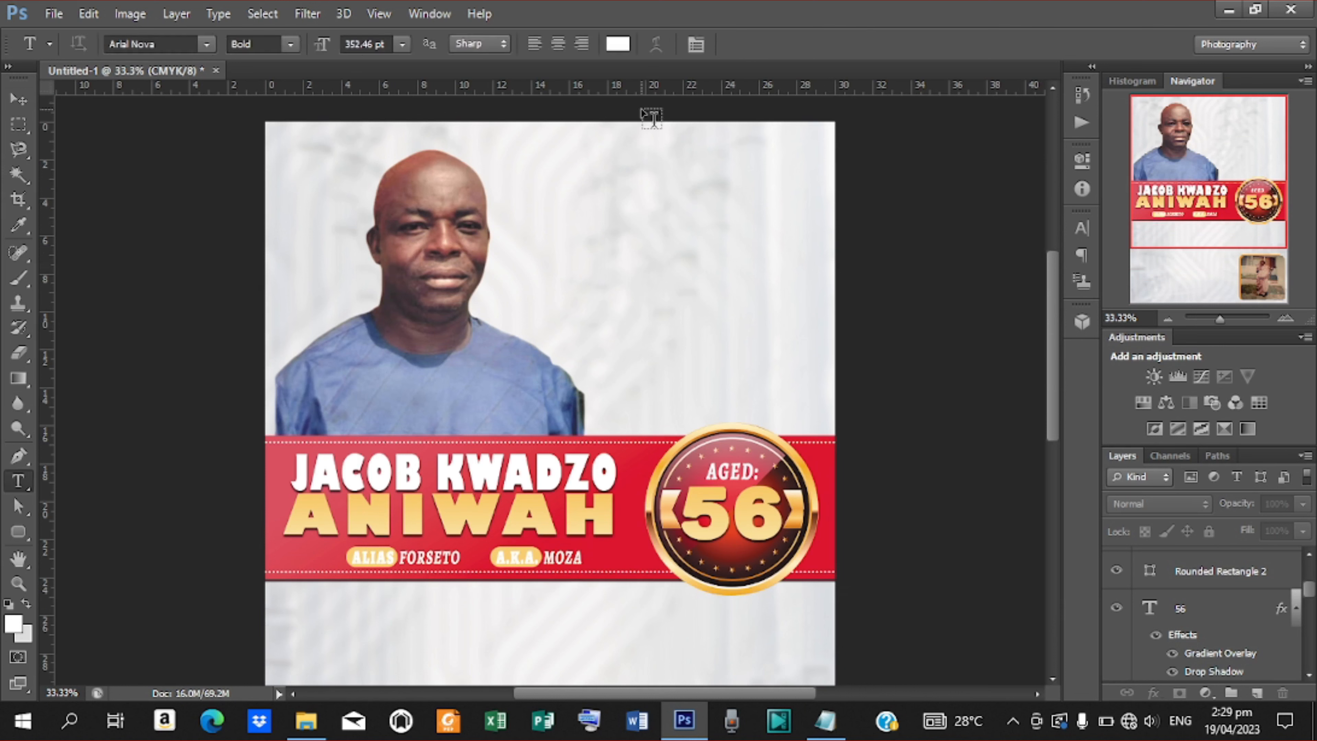
{"action": "left_click", "coordinate": [559, 178]}
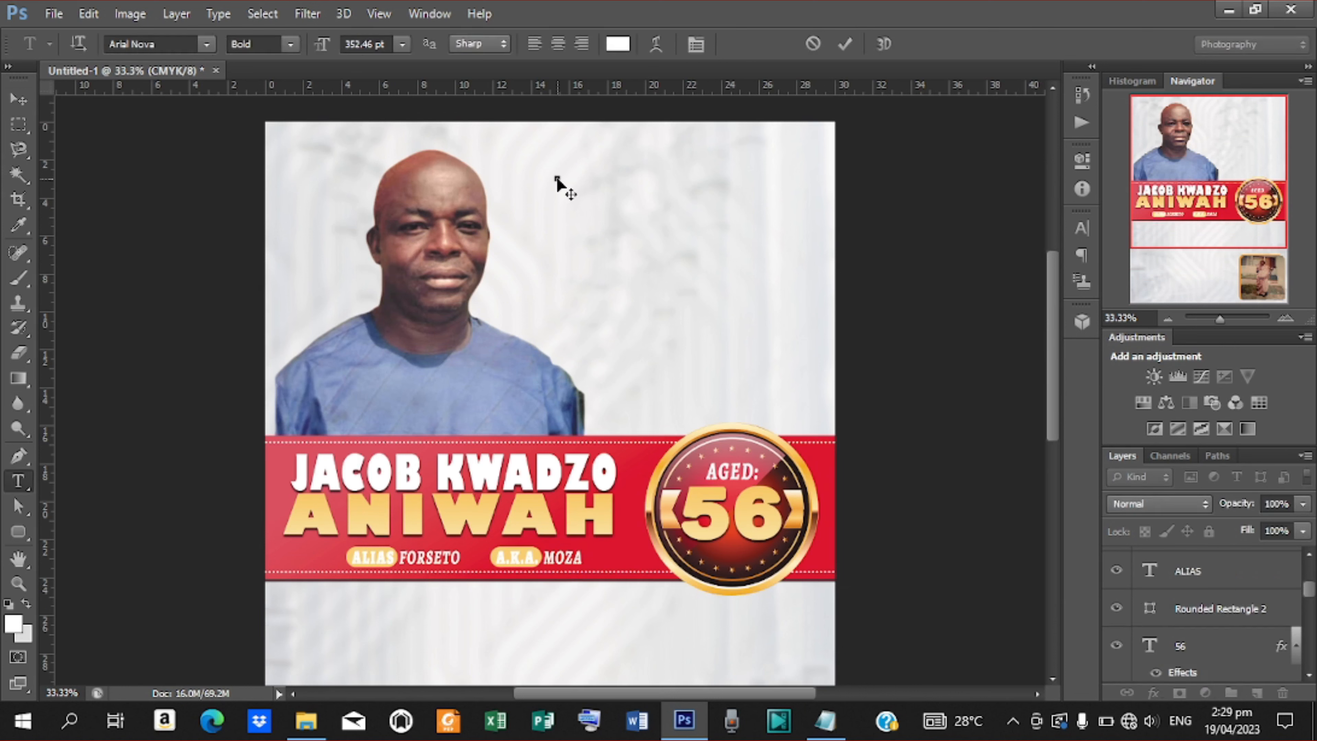
{"action": "left_click", "coordinate": [1081, 227]}
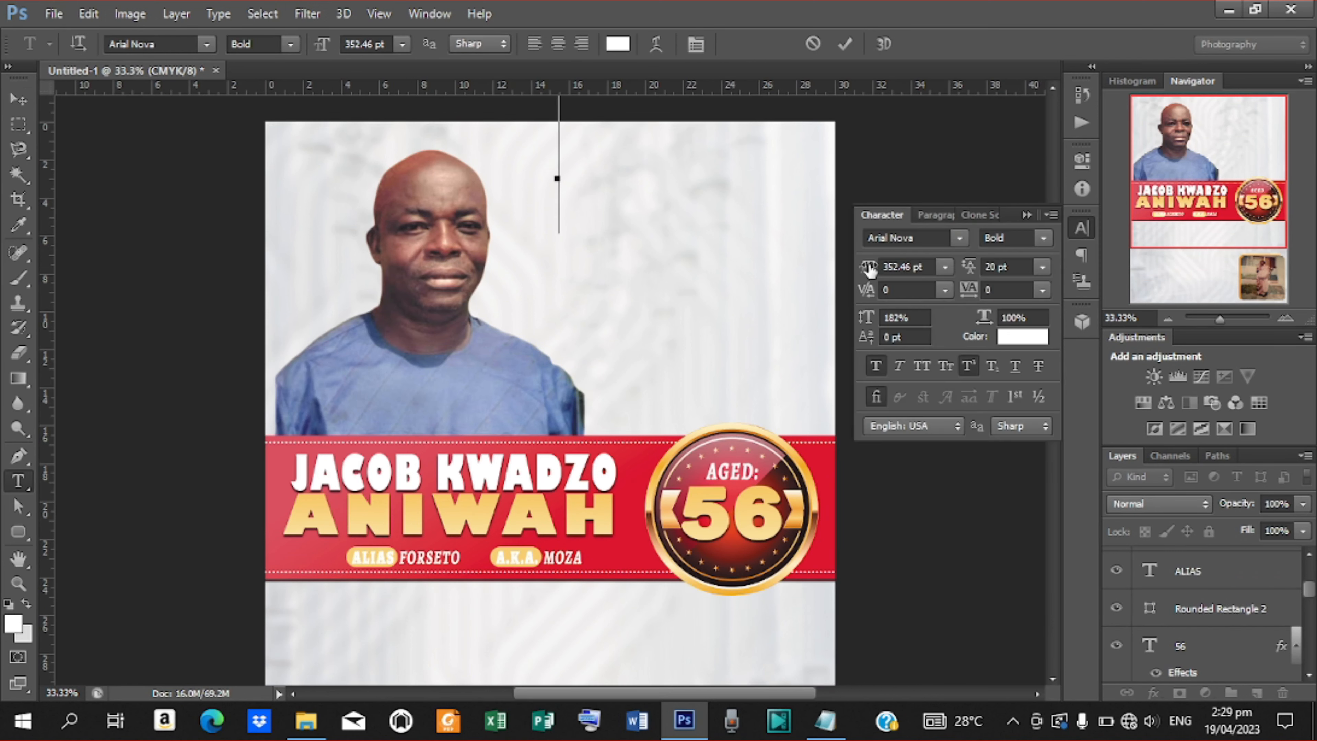
{"action": "left_click_drag", "start_coordinate": [870, 278], "coordinate": [611, 265]}
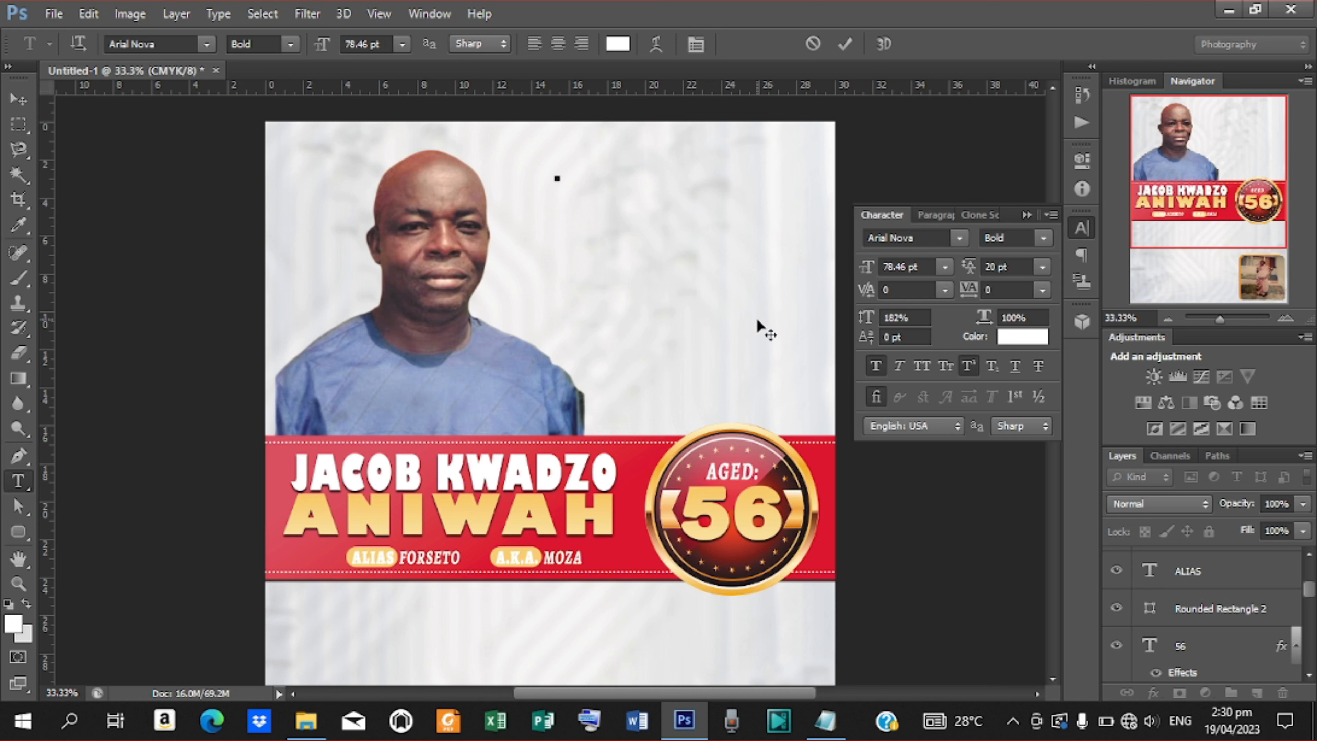
{"action": "left_click_drag", "start_coordinate": [865, 268], "coordinate": [800, 279]}
{"action": "type", "text": "EXIT"}
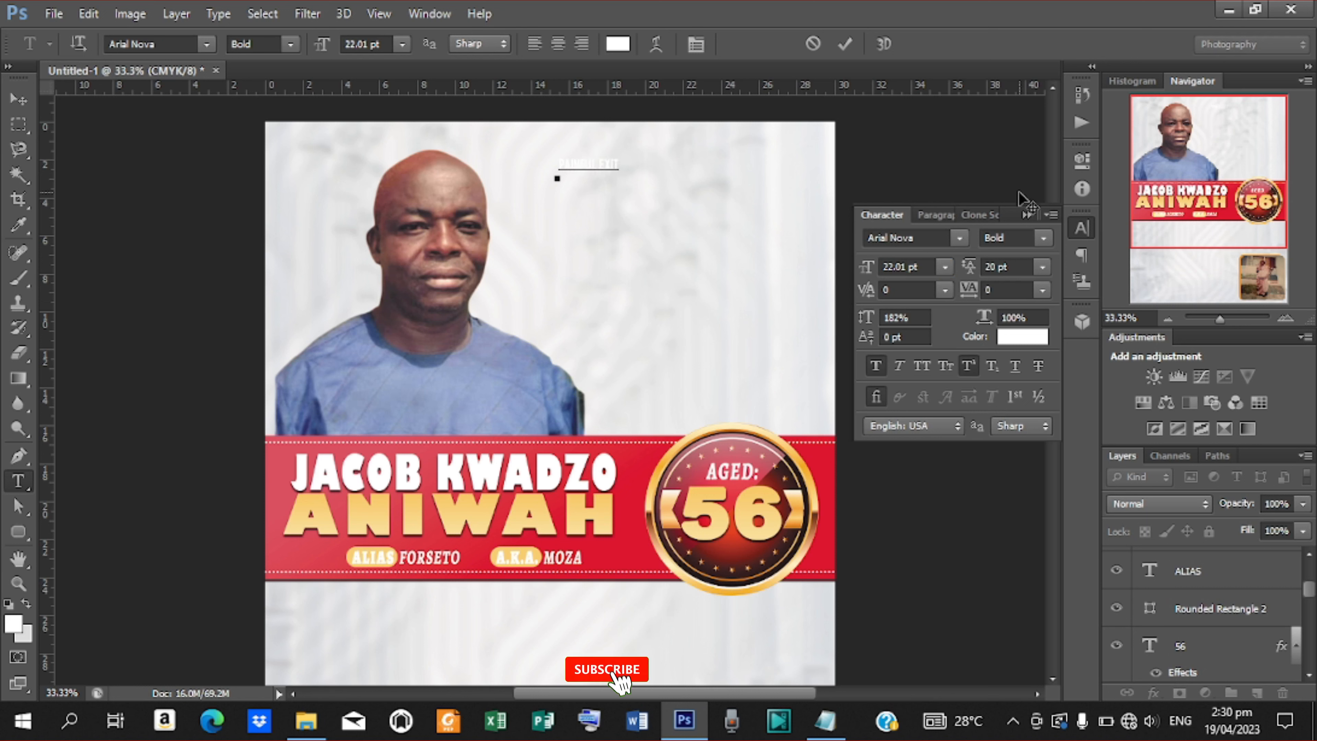
{"action": "left_click", "coordinate": [846, 44]}
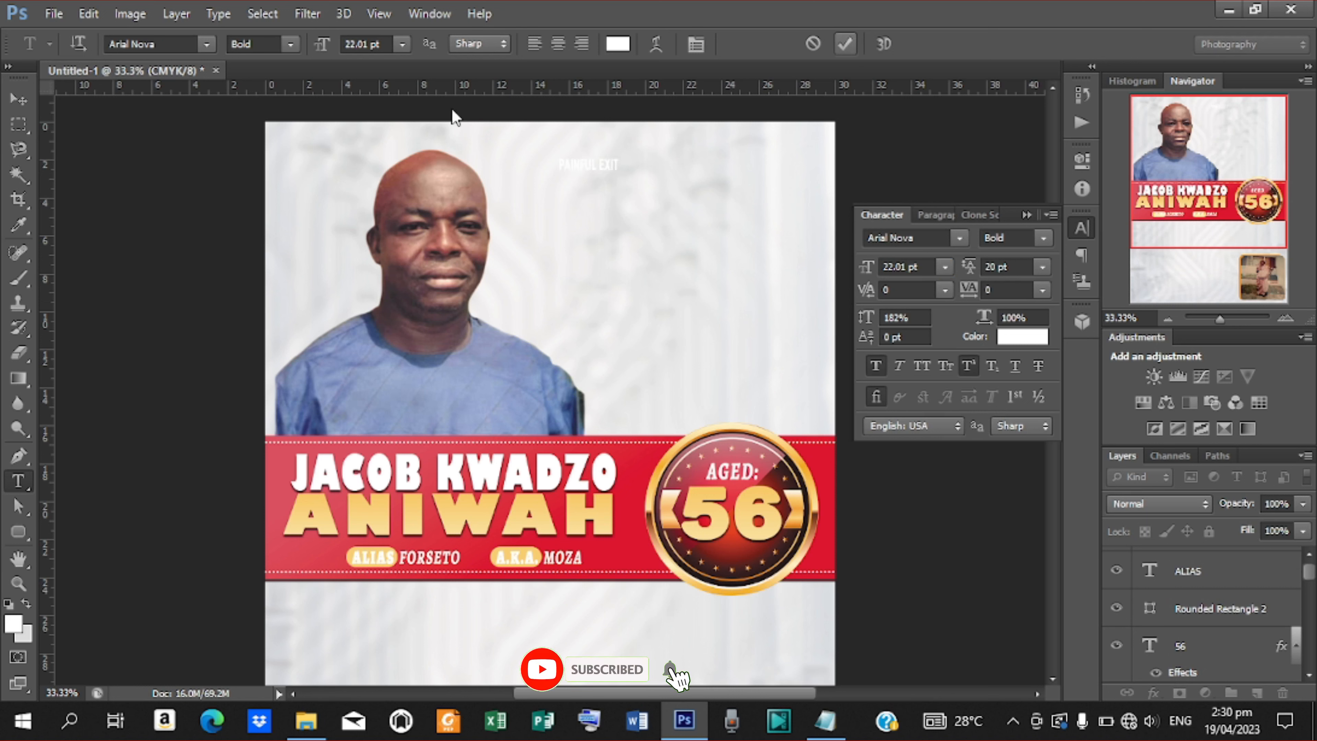
Move PAINFUL EXIT up-right, squash its height, widen it to about 46 pt, and nudge it down.
{"action": "left_click", "coordinate": [18, 98]}
{"action": "left_click_drag", "start_coordinate": [602, 171], "coordinate": [752, 179]}
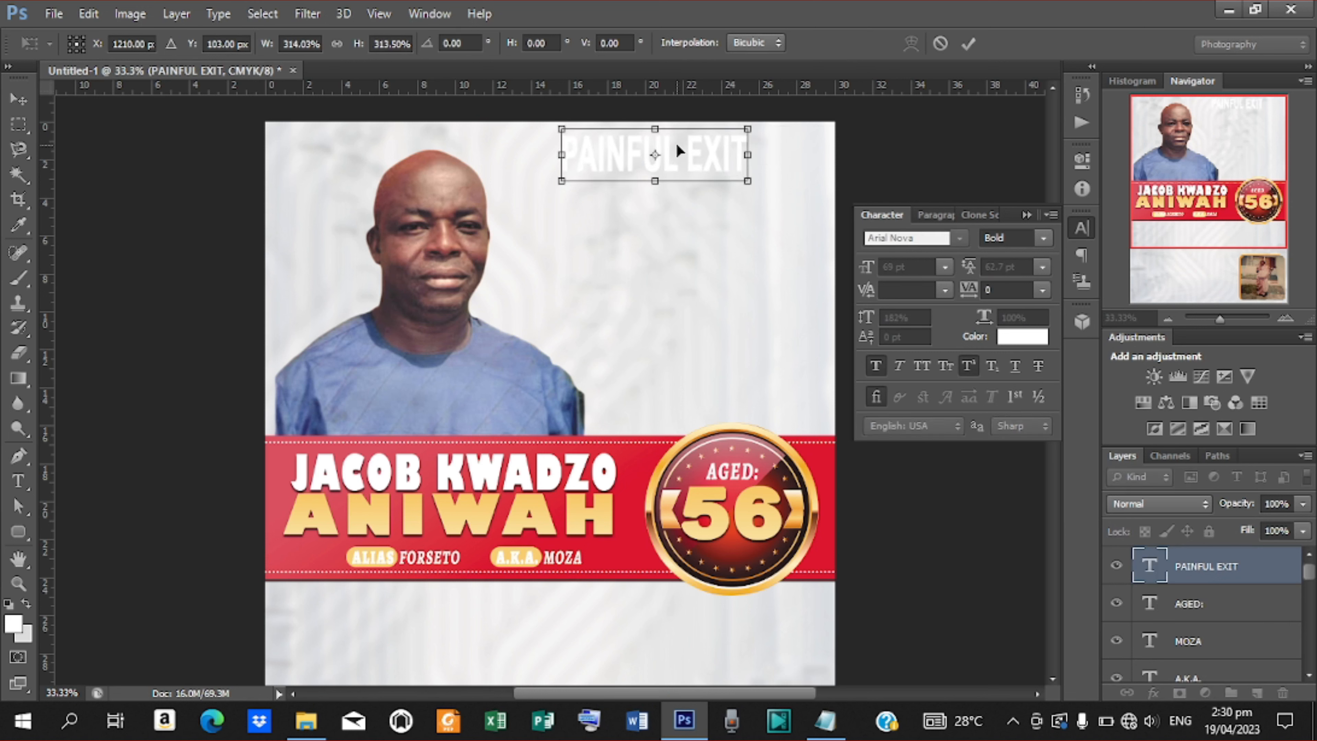
{"action": "left_click_drag", "start_coordinate": [655, 126], "coordinate": [655, 136]}
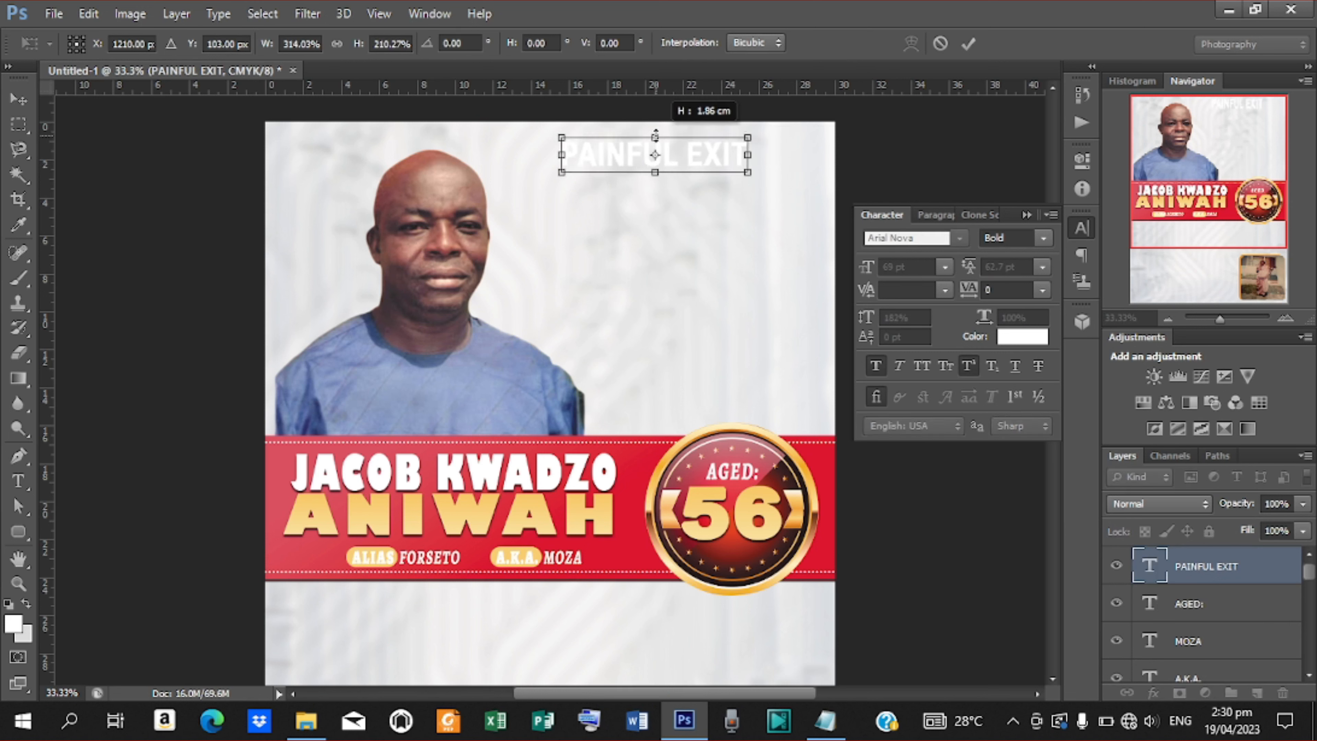
{"action": "left_click", "coordinate": [969, 43]}
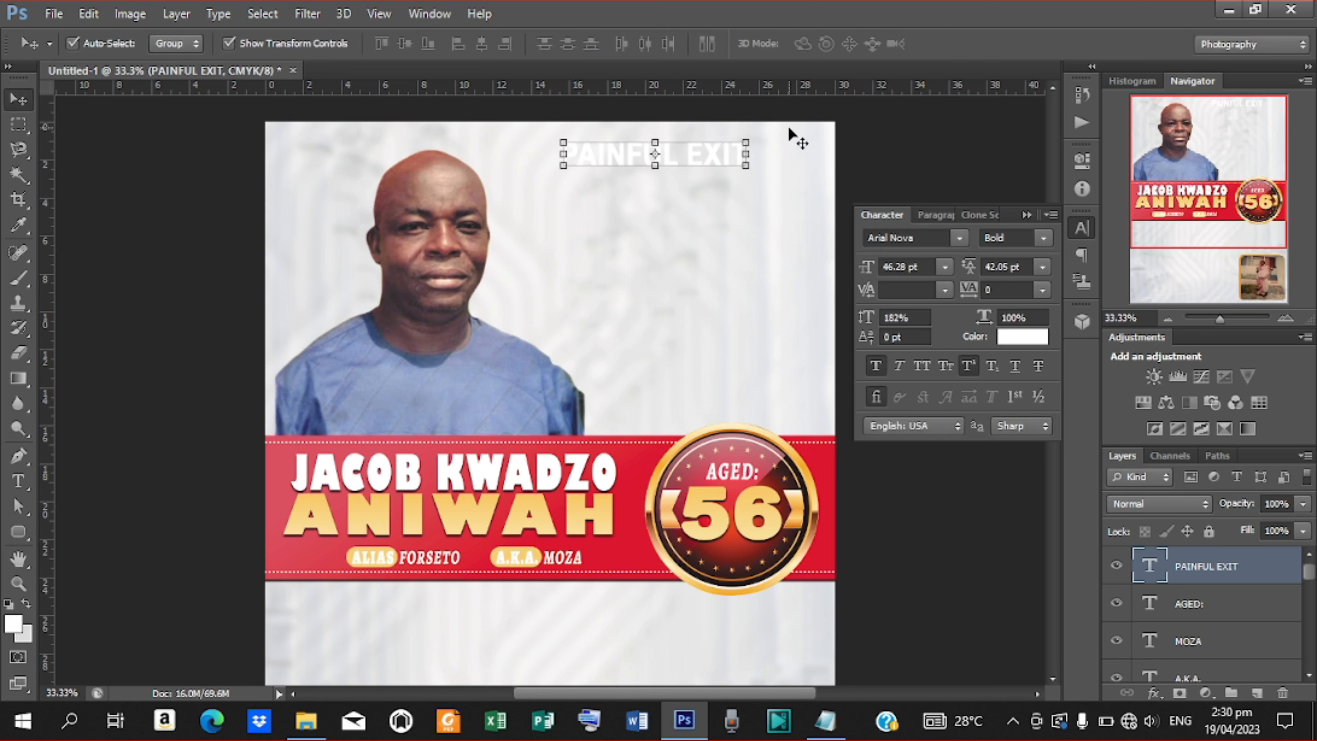
{"action": "left_click_drag", "start_coordinate": [746, 153], "coordinate": [778, 154]}
{"action": "left_click_drag", "start_coordinate": [653, 158], "coordinate": [652, 168]}
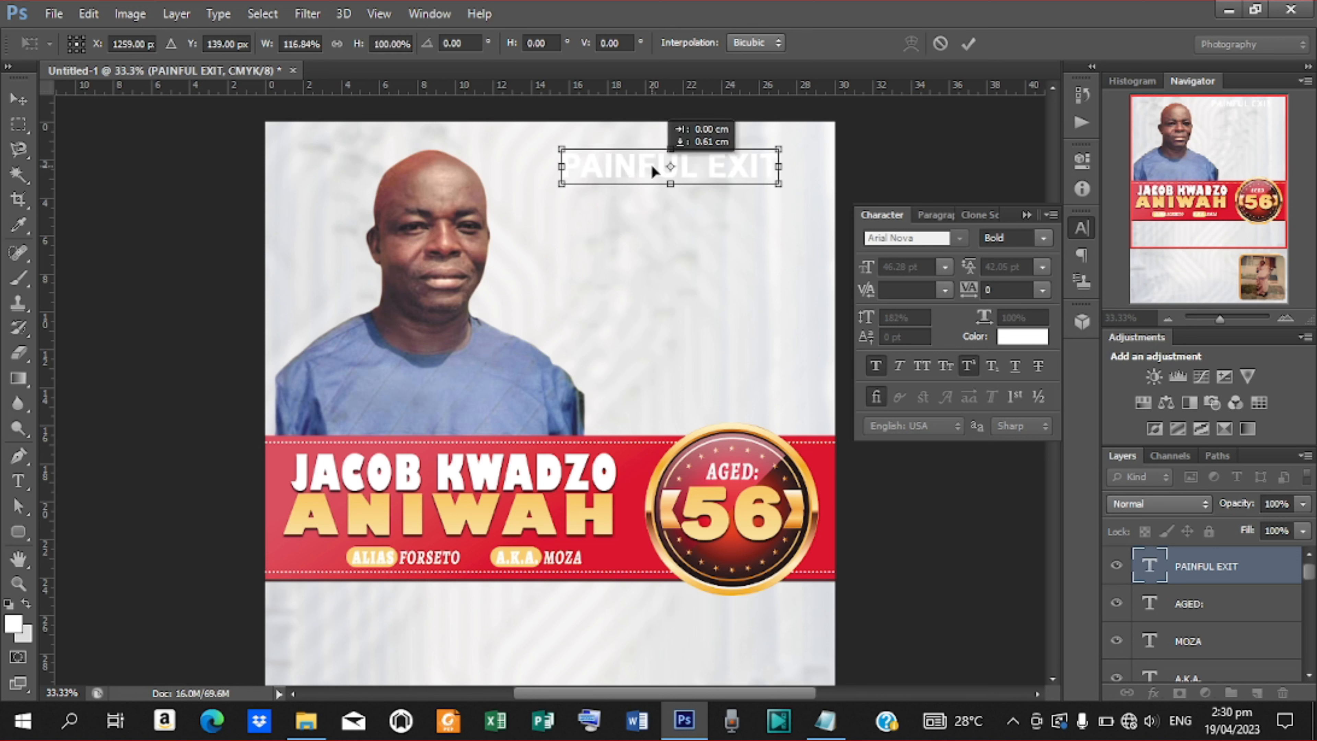
{"action": "left_click", "coordinate": [969, 44]}
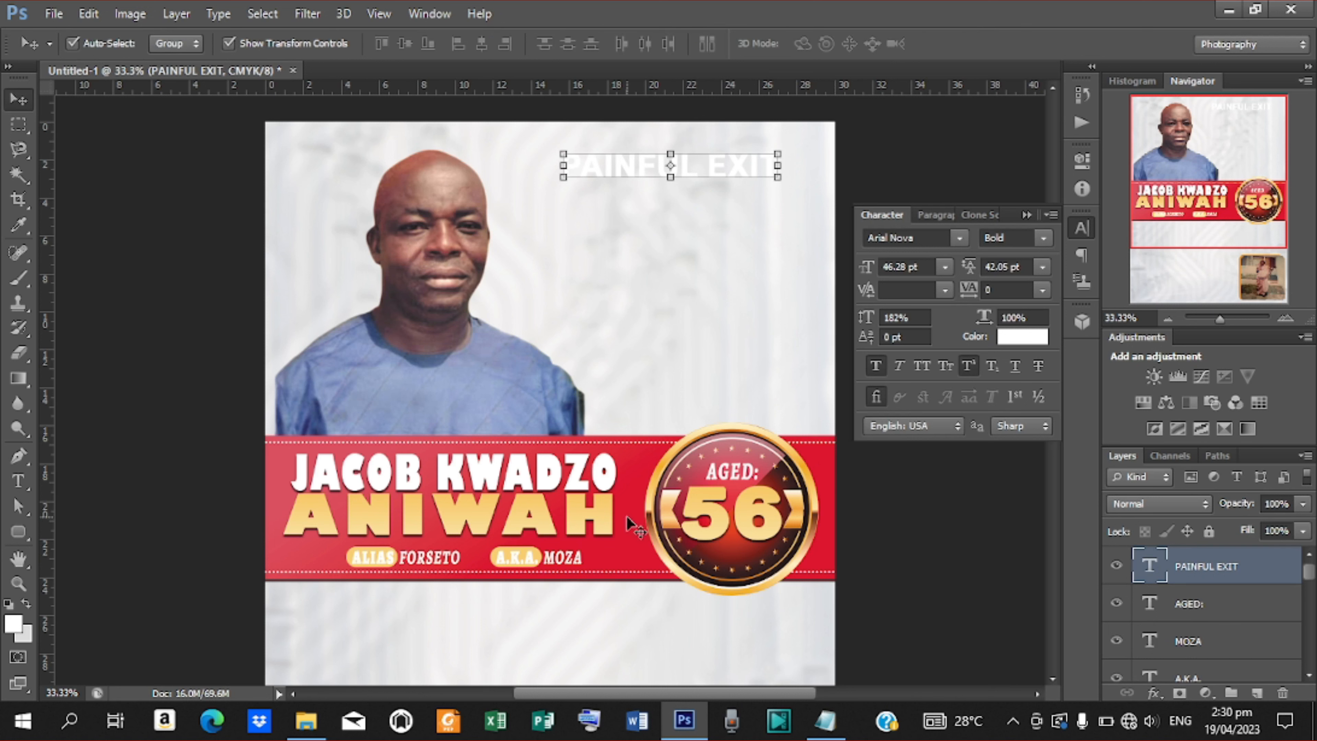
Copy the layer style from the red banner layer Rectangle 2.
{"action": "left_click", "coordinate": [641, 532]}
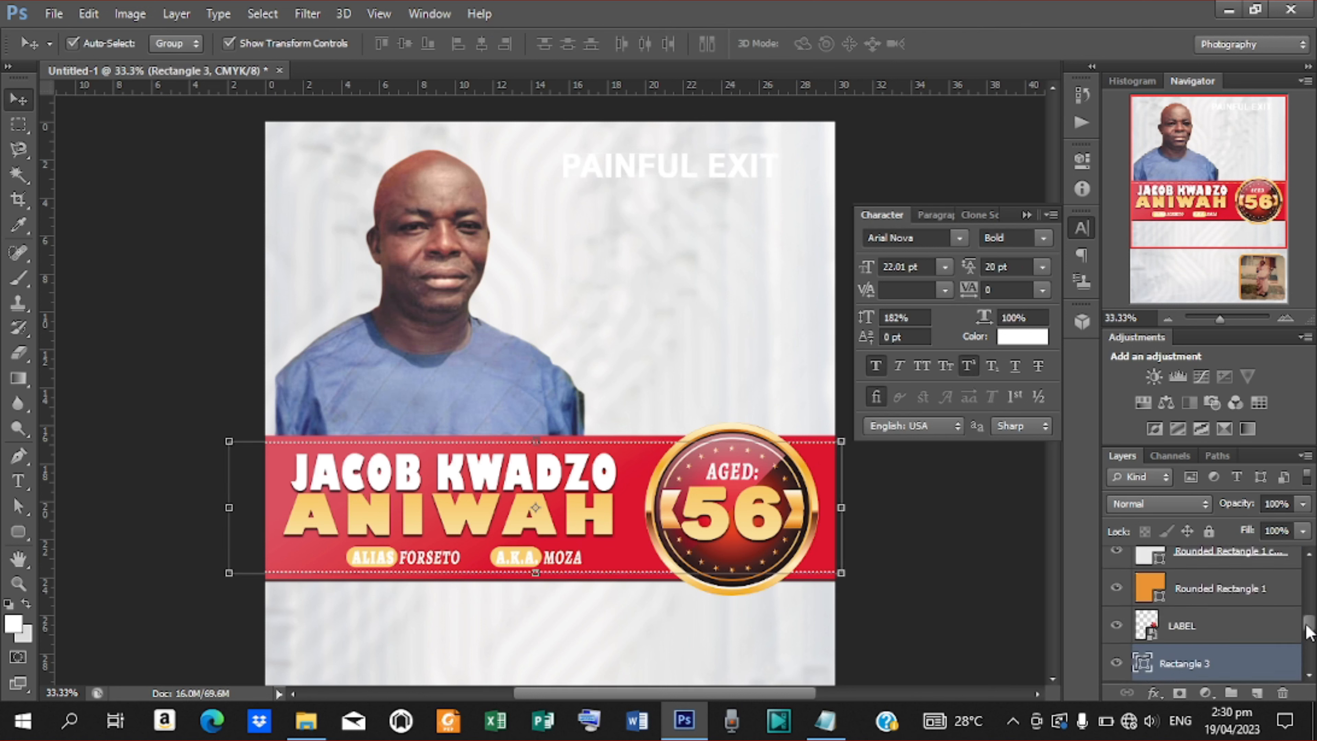
{"action": "left_click_drag", "start_coordinate": [1307, 631], "coordinate": [1307, 639]}
{"action": "left_click", "coordinate": [1283, 614]}
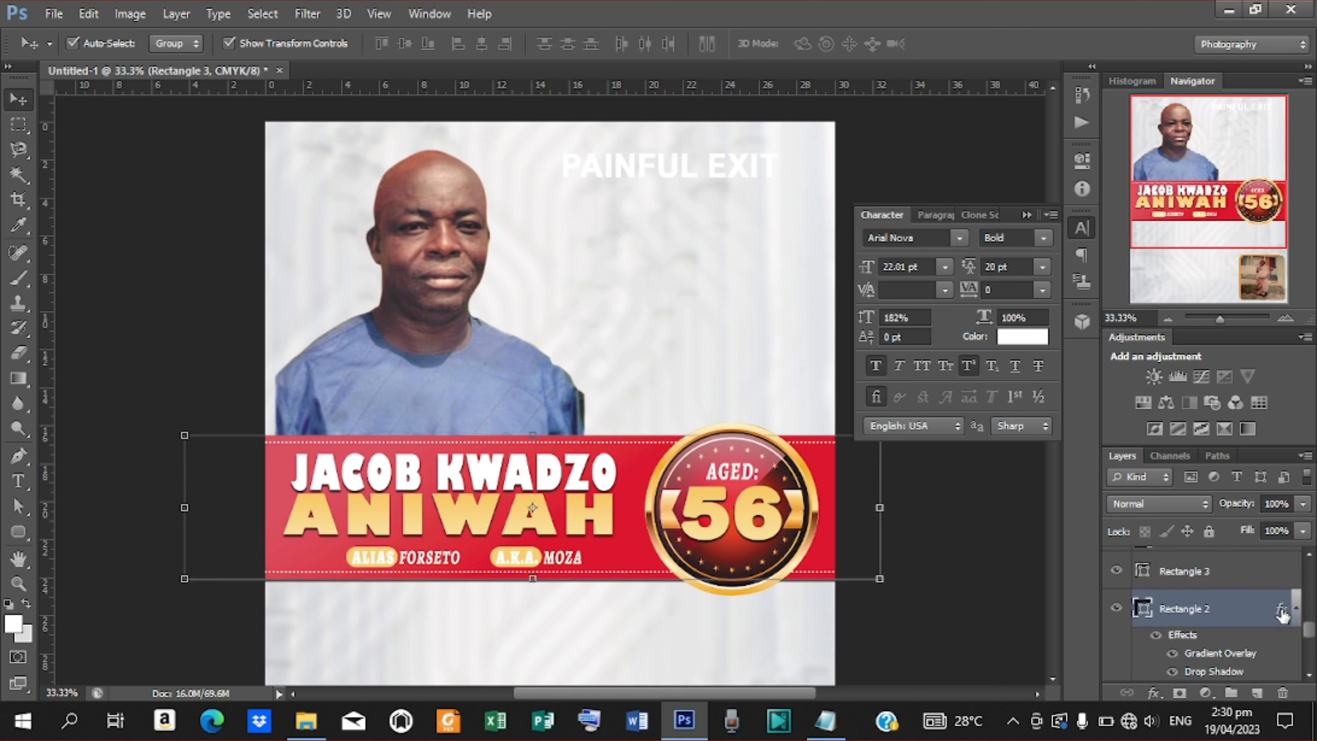
{"action": "right_click", "coordinate": [1229, 612]}
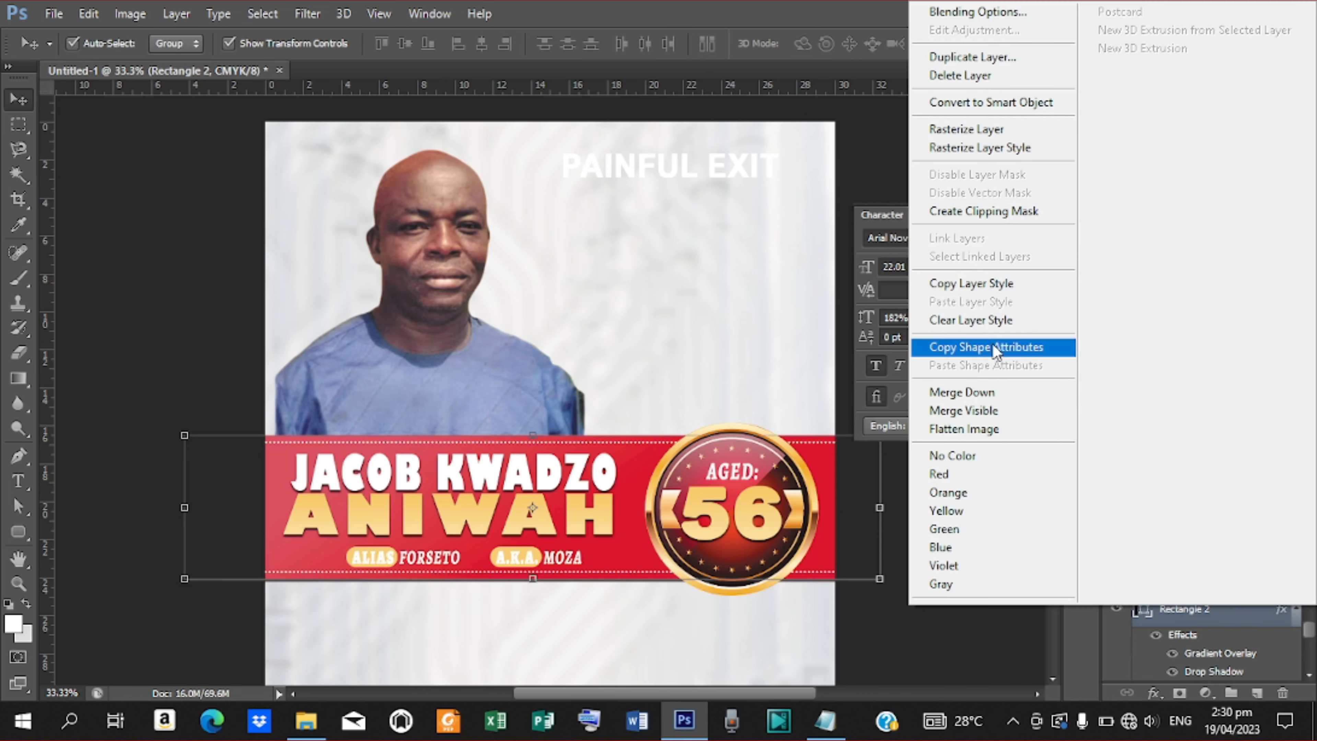
{"action": "left_click", "coordinate": [978, 285]}
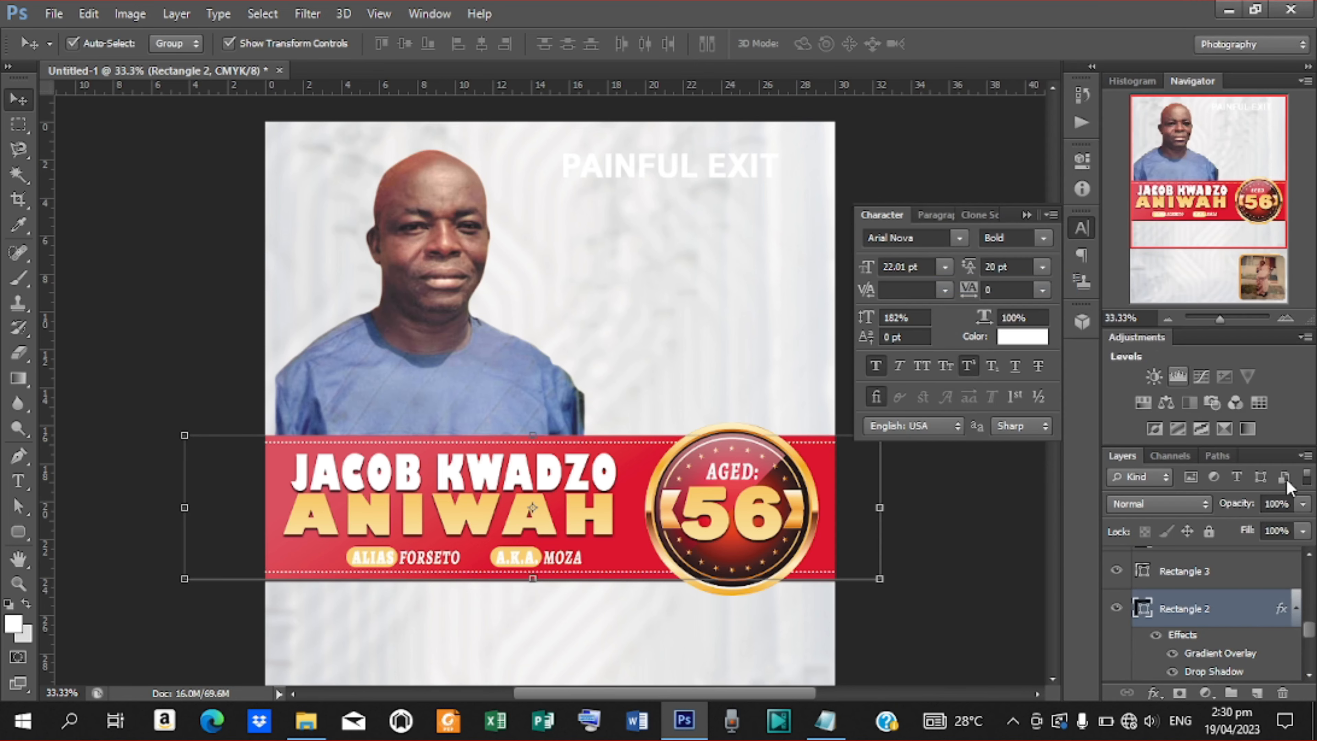
Paste that style onto the PAINFUL EXIT layer and nudge the heading up slightly.
{"action": "left_click_drag", "start_coordinate": [1310, 634], "coordinate": [1311, 568]}
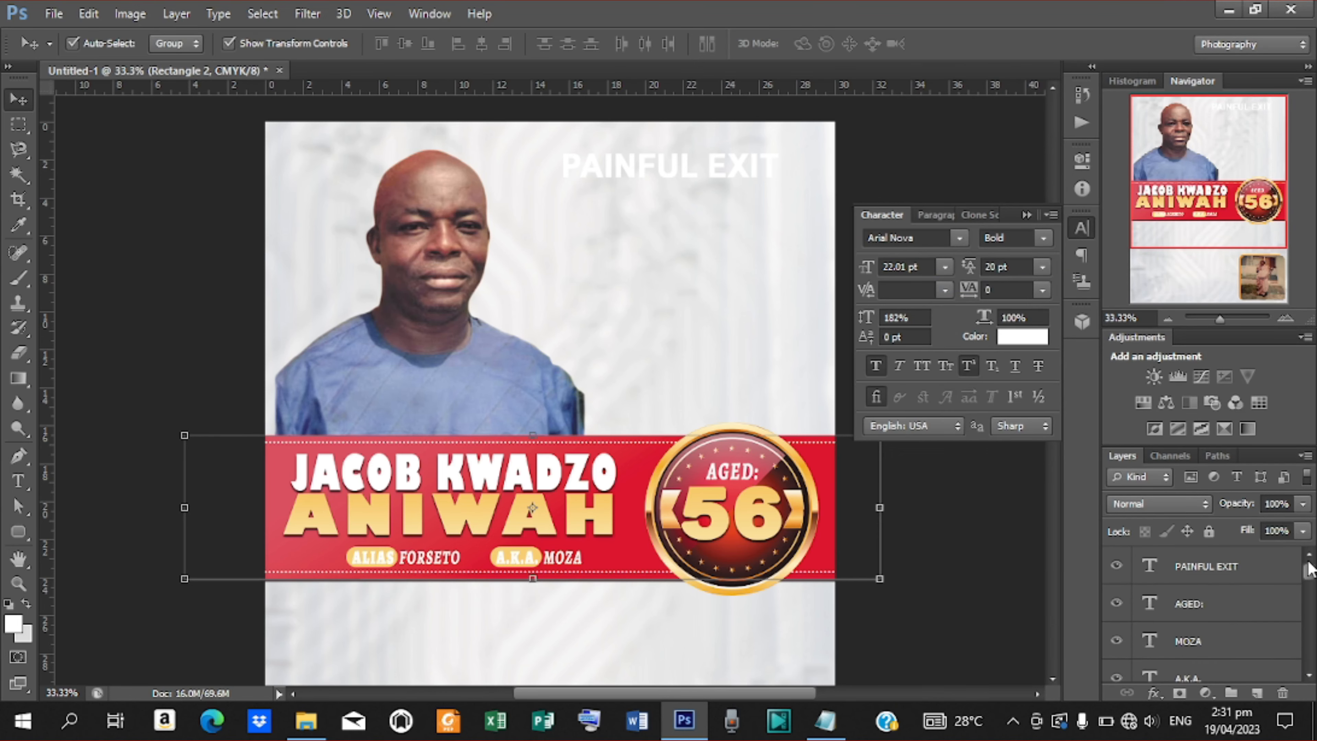
{"action": "left_click", "coordinate": [1211, 568]}
{"action": "right_click", "coordinate": [1211, 568]}
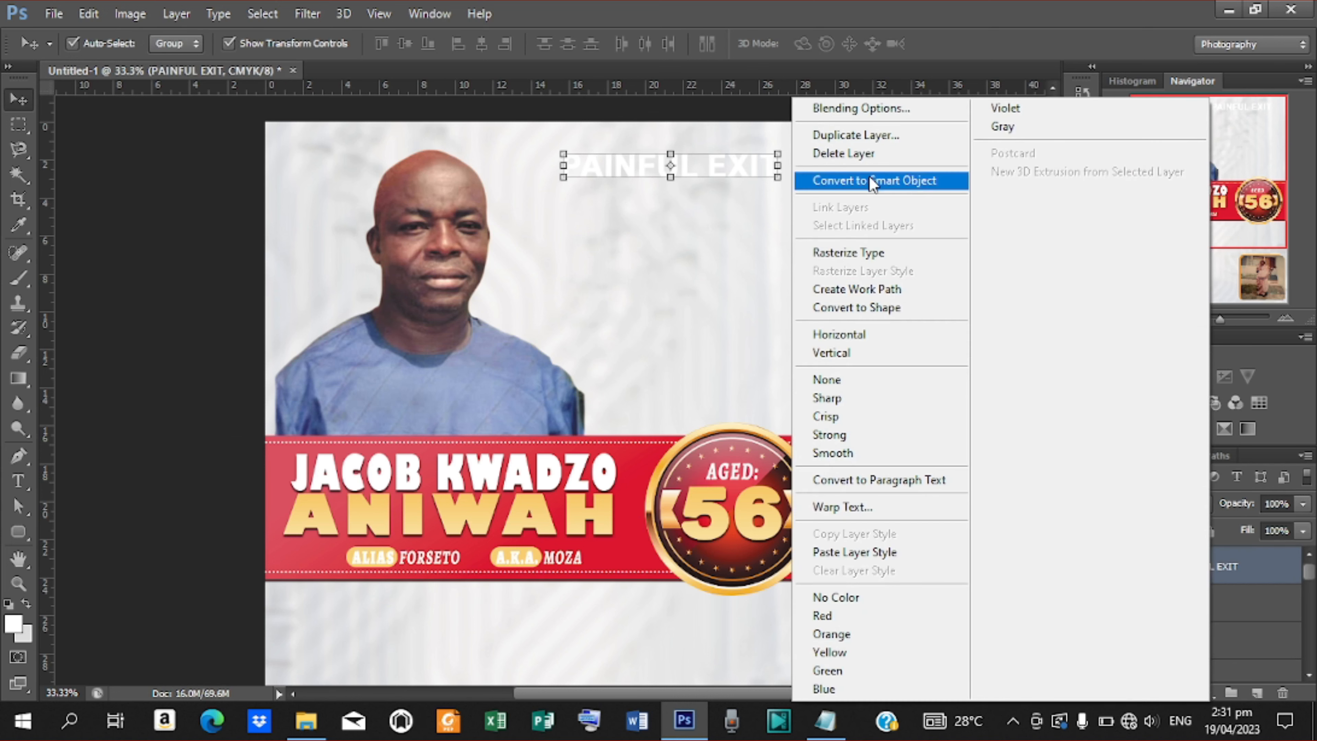
{"action": "left_click", "coordinate": [869, 553]}
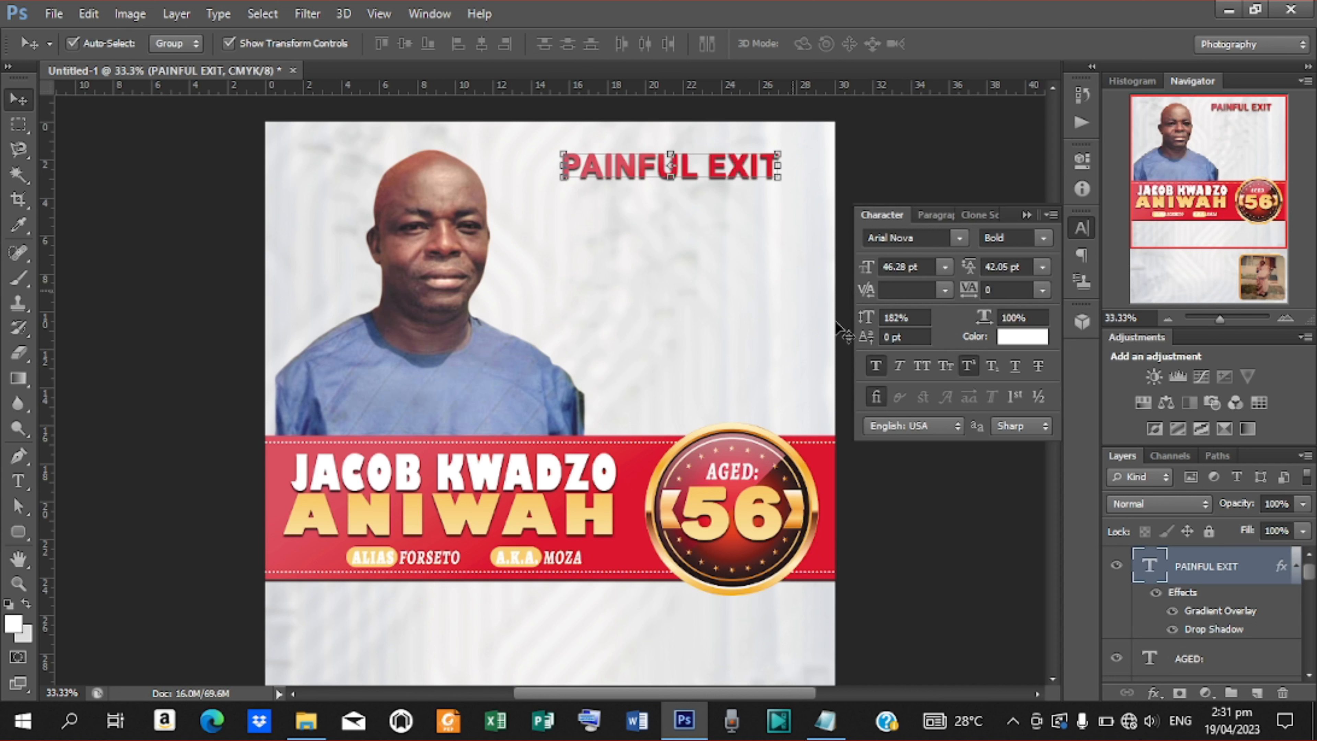
{"action": "key", "text": "Up"}
{"action": "key", "text": "Up"}
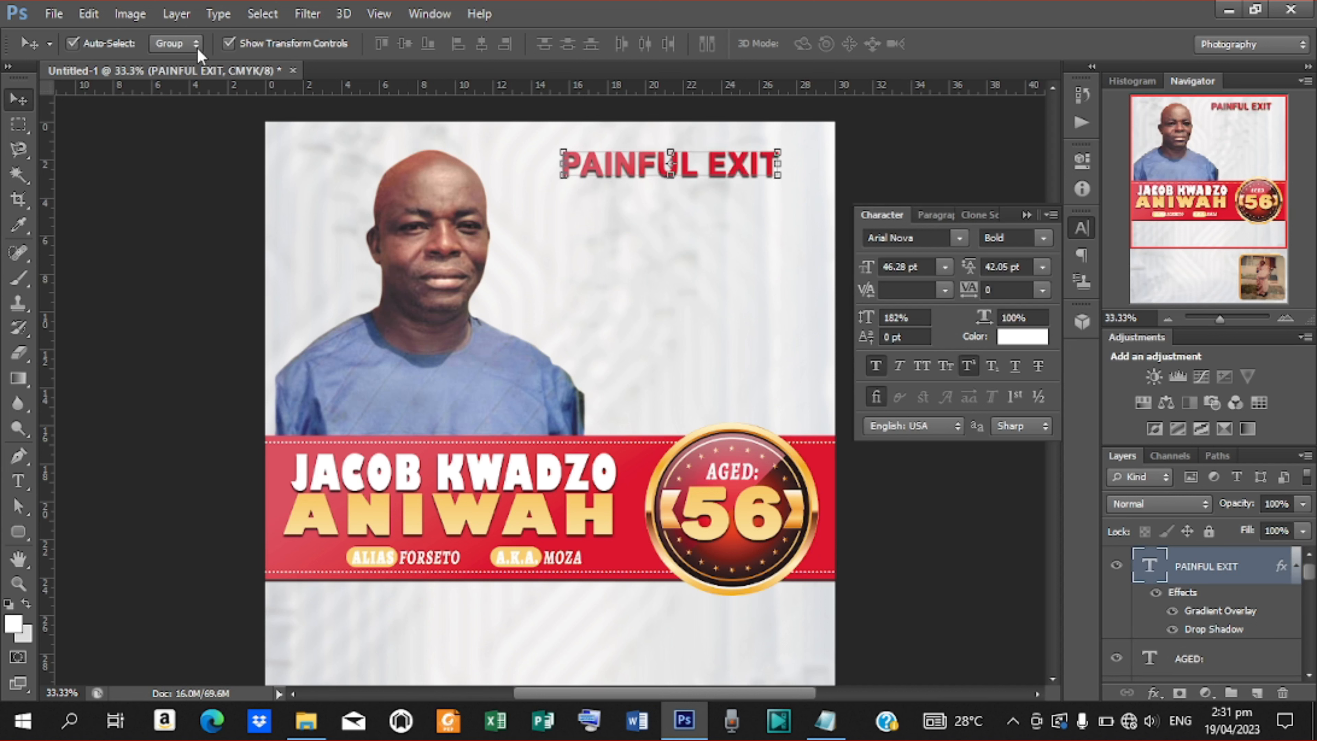
Draw a small decorative ornament custom shape below the PAINFUL EXIT heading.
{"action": "left_click", "coordinate": [19, 532]}
{"action": "right_click", "coordinate": [18, 531]}
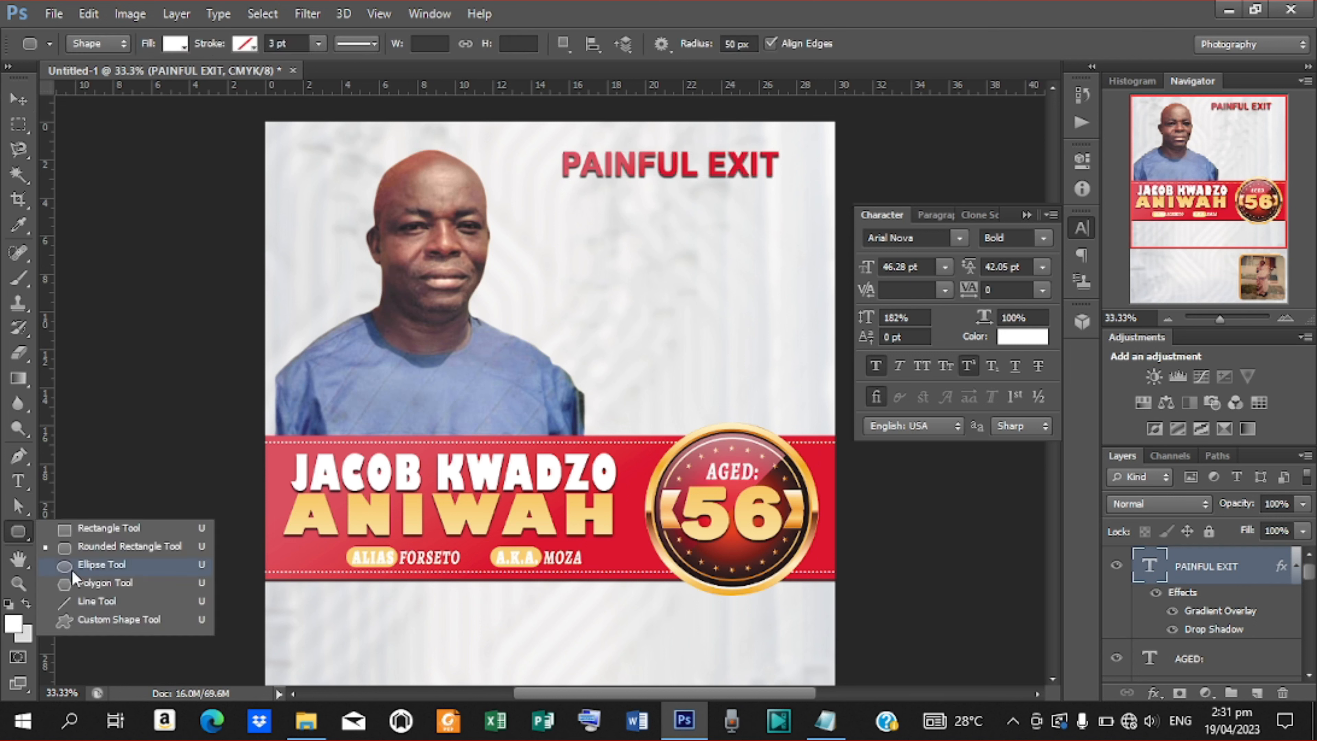
{"action": "left_click", "coordinate": [110, 619]}
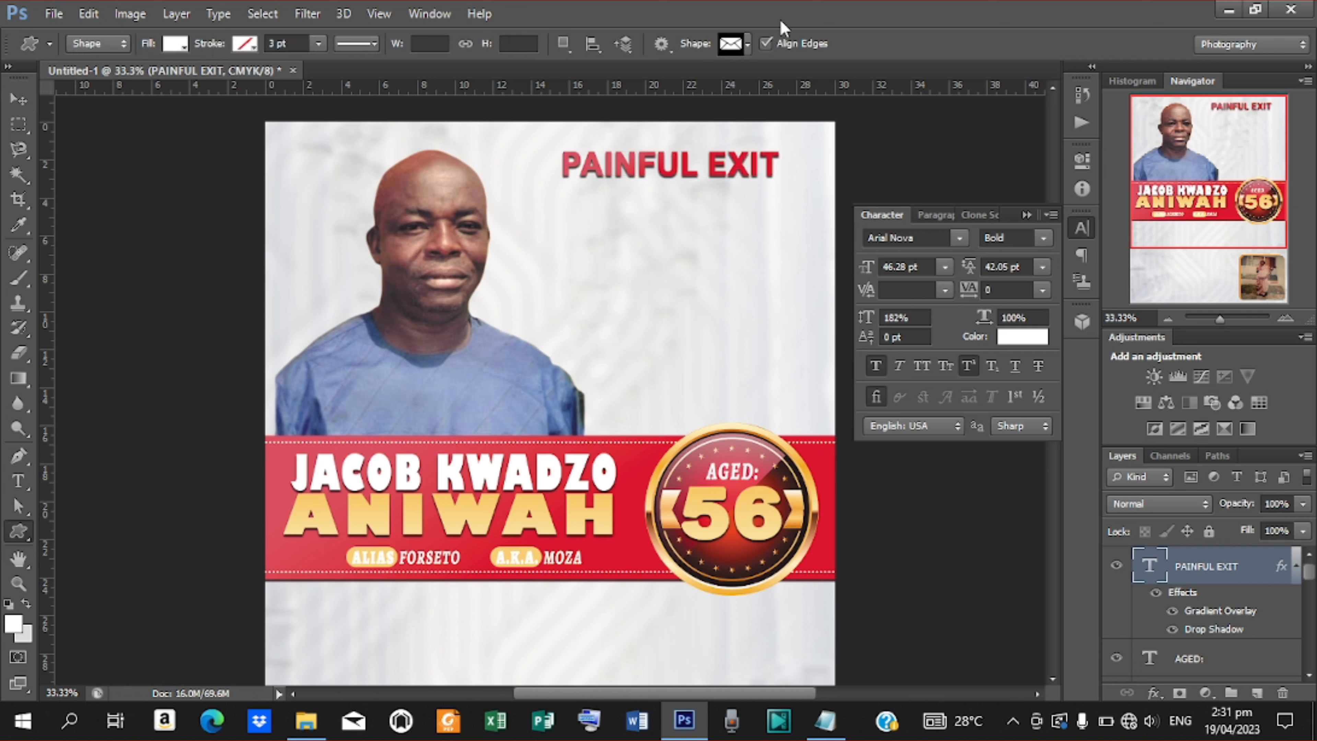
{"action": "left_click", "coordinate": [747, 43]}
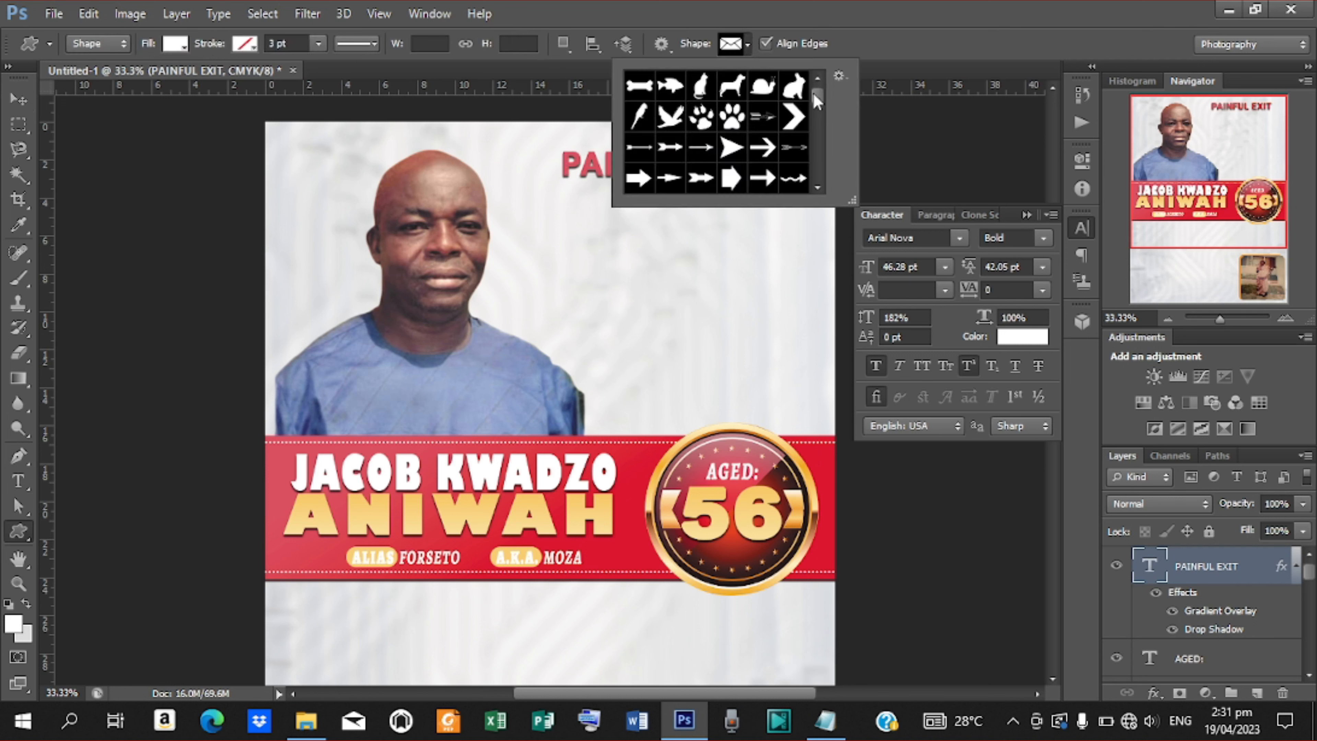
{"action": "scroll", "coordinate": [817, 93], "scroll_direction": "down", "scroll_amount": 5}
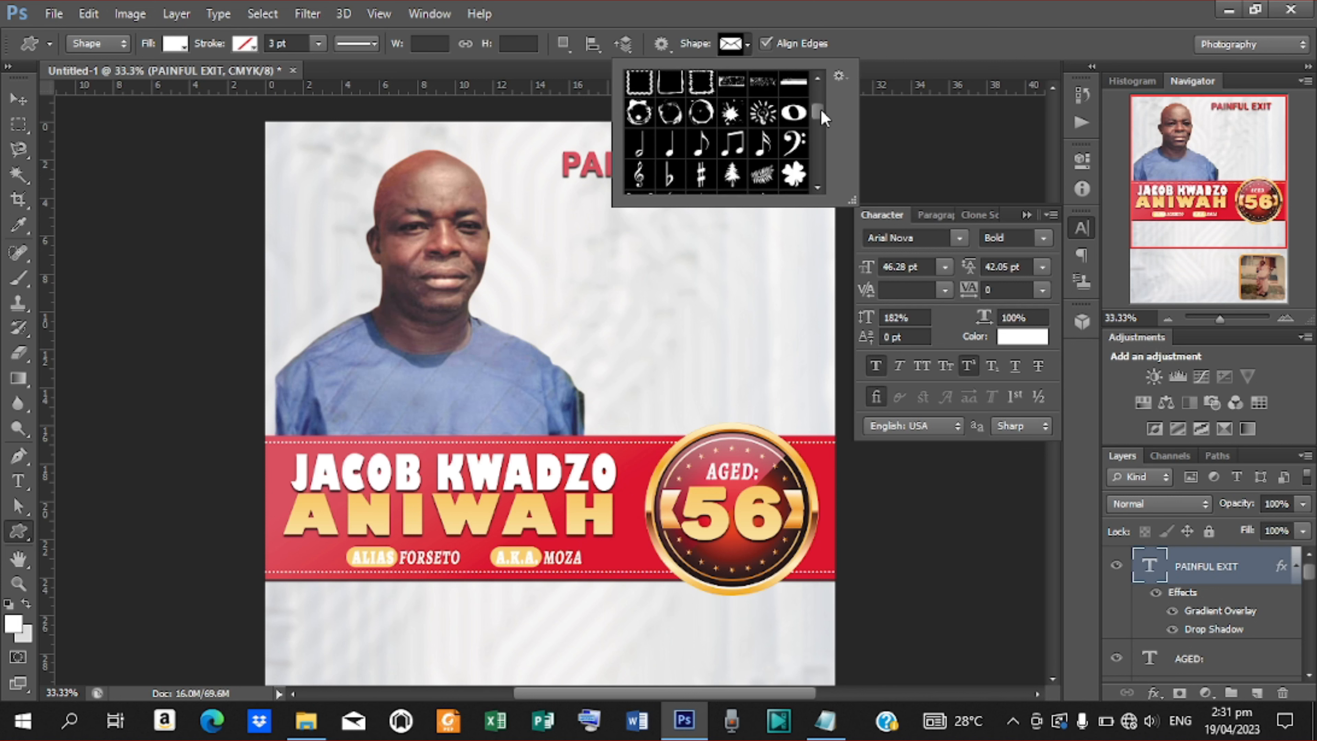
{"action": "left_click_drag", "start_coordinate": [821, 109], "coordinate": [827, 134]}
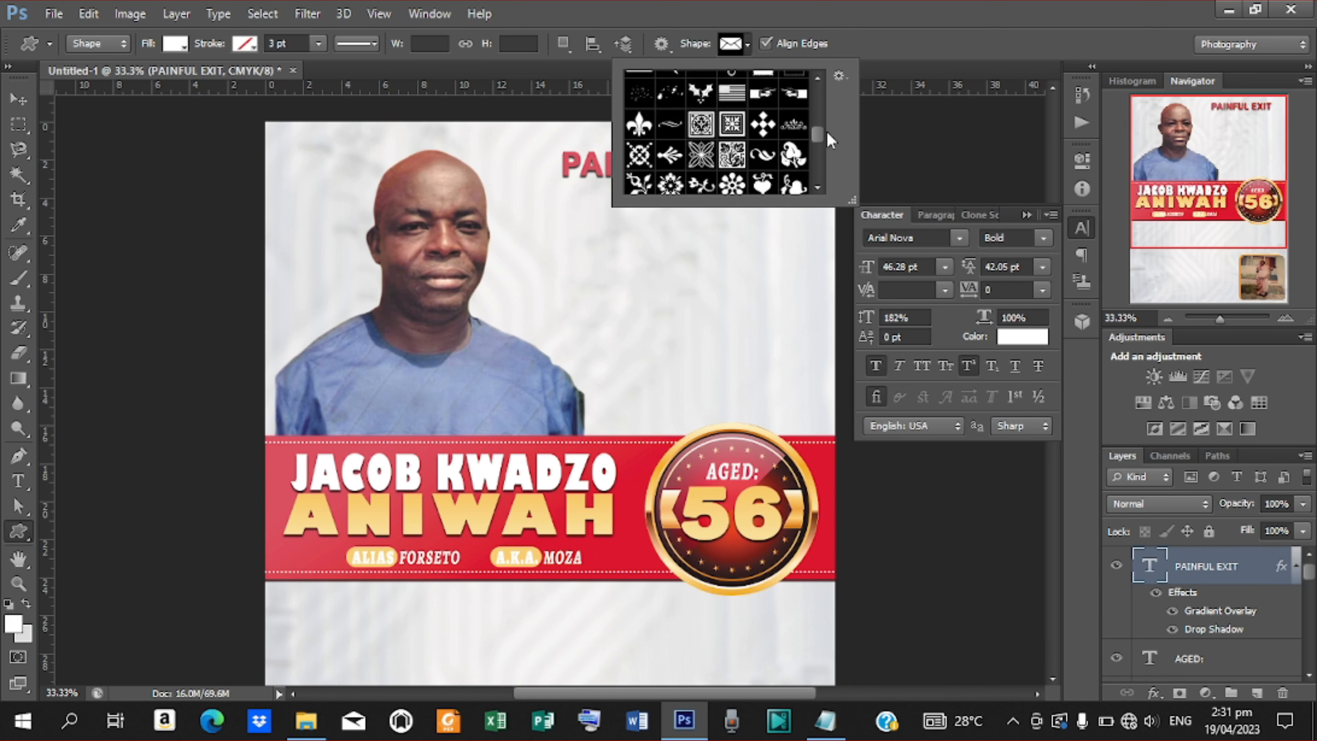
{"action": "left_click", "coordinate": [701, 155]}
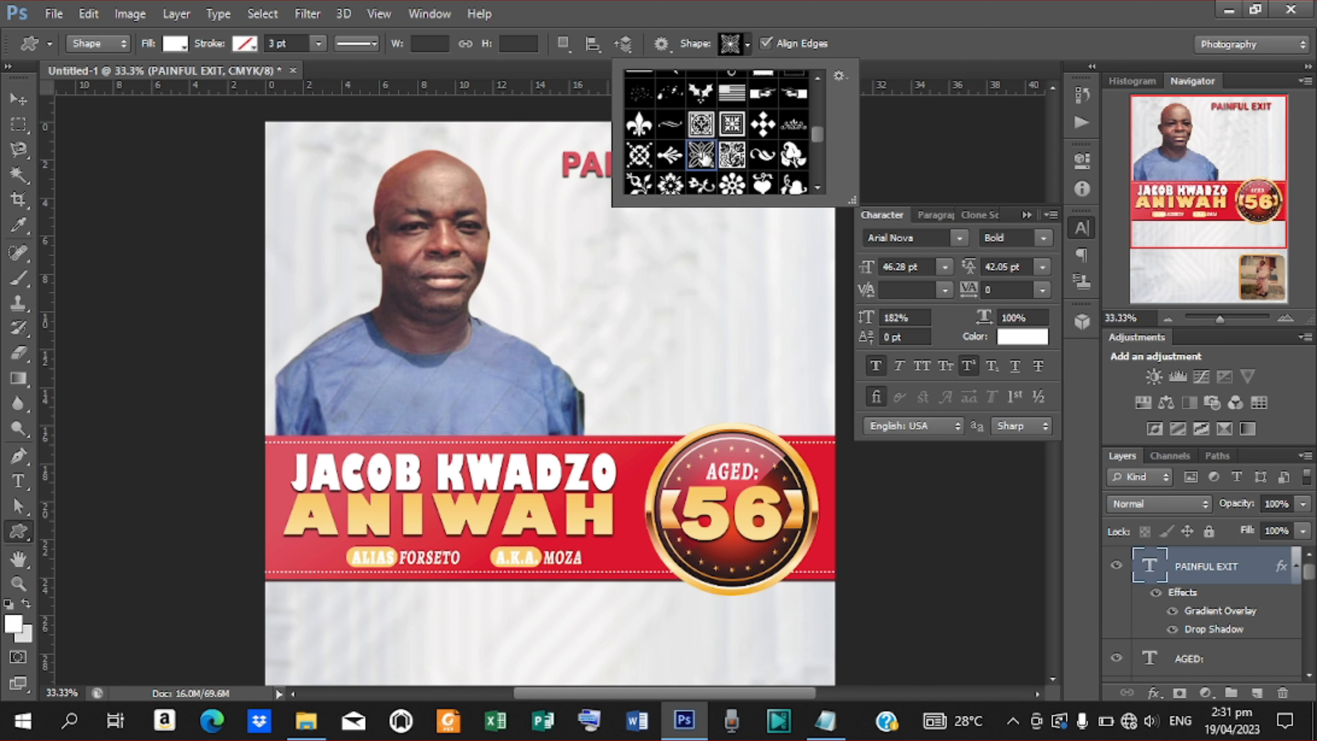
{"action": "left_click", "coordinate": [622, 228]}
{"action": "left_click_drag", "start_coordinate": [622, 226], "coordinate": [641, 239]}
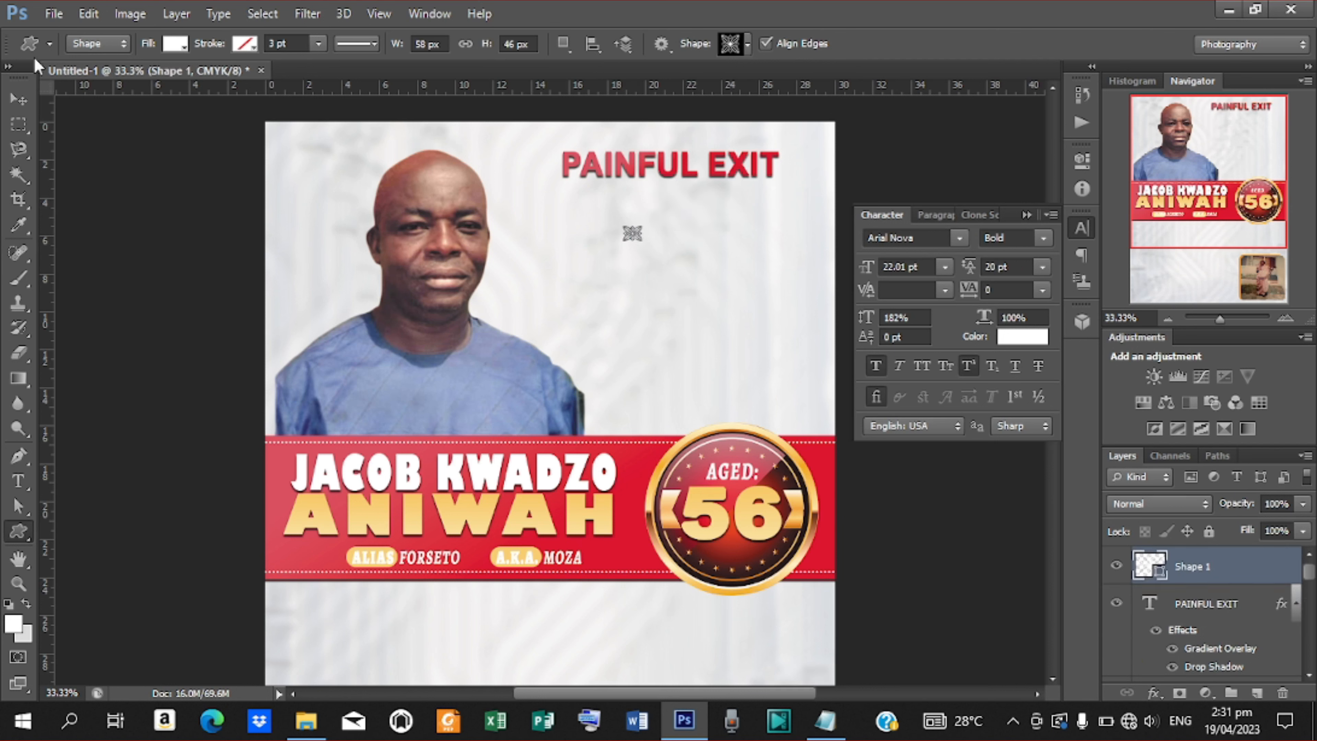
Fill the ornament with the banner's red, dc0f30.
{"action": "left_click", "coordinate": [185, 45]}
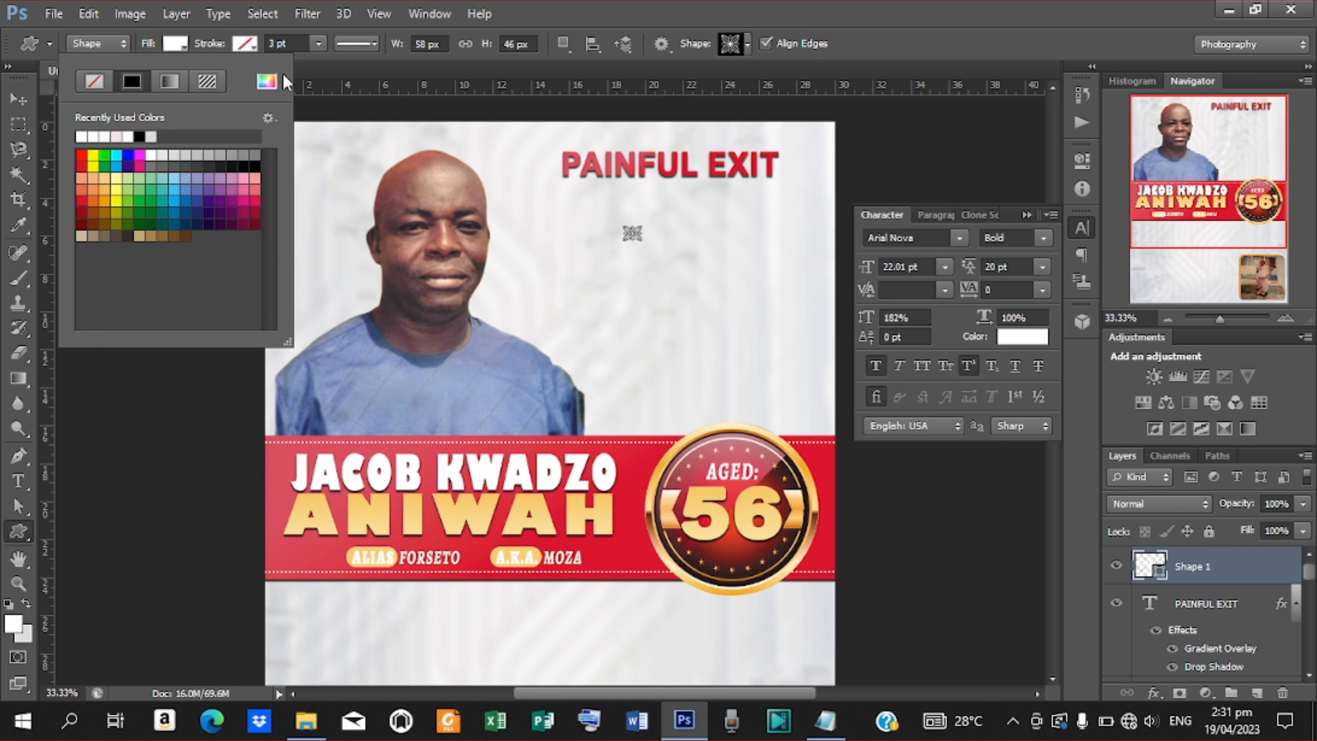
{"action": "left_click", "coordinate": [266, 82]}
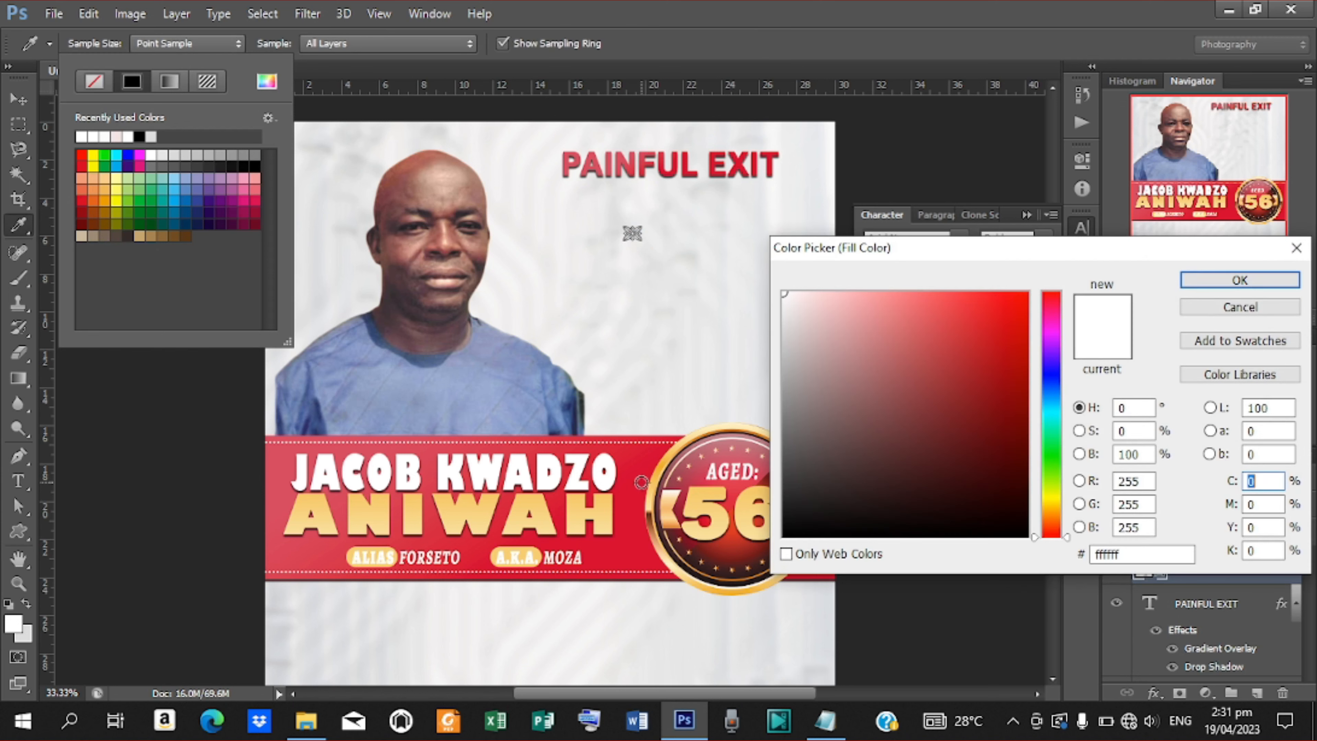
{"action": "left_click", "coordinate": [640, 481]}
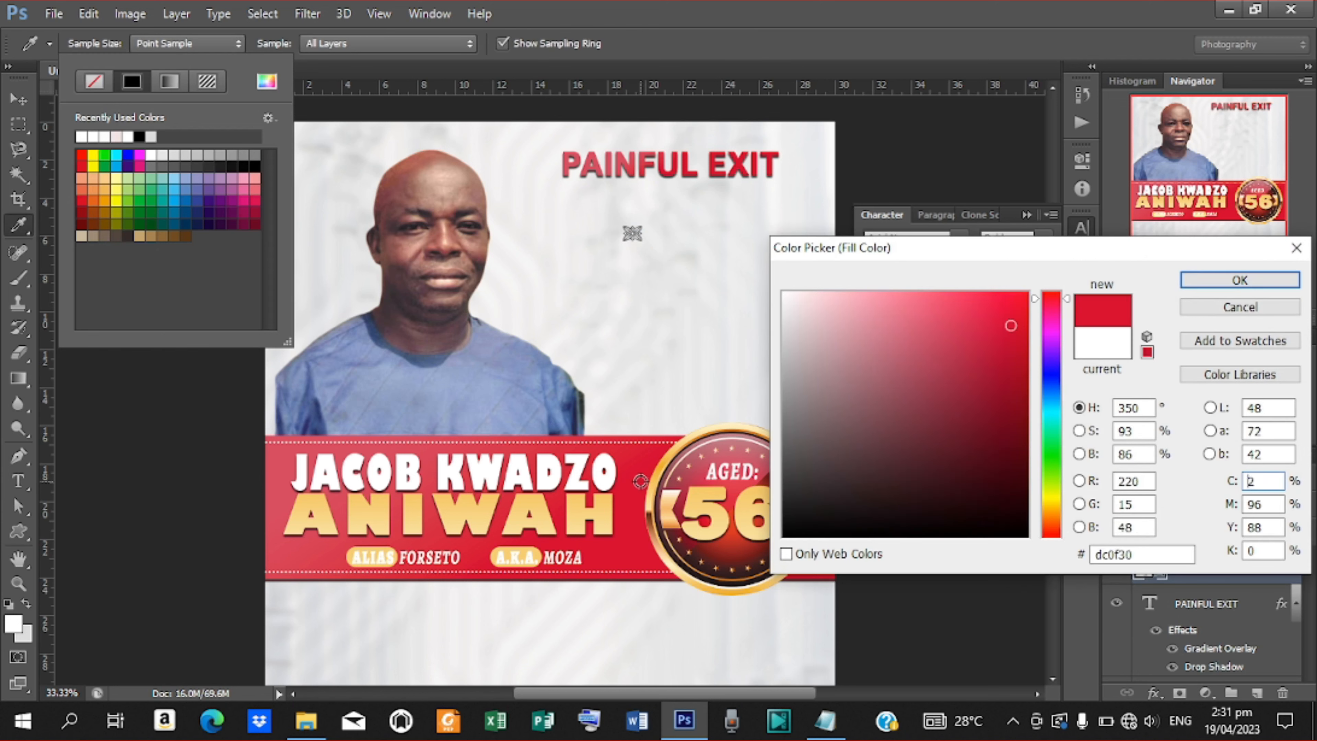
{"action": "left_click", "coordinate": [1240, 280]}
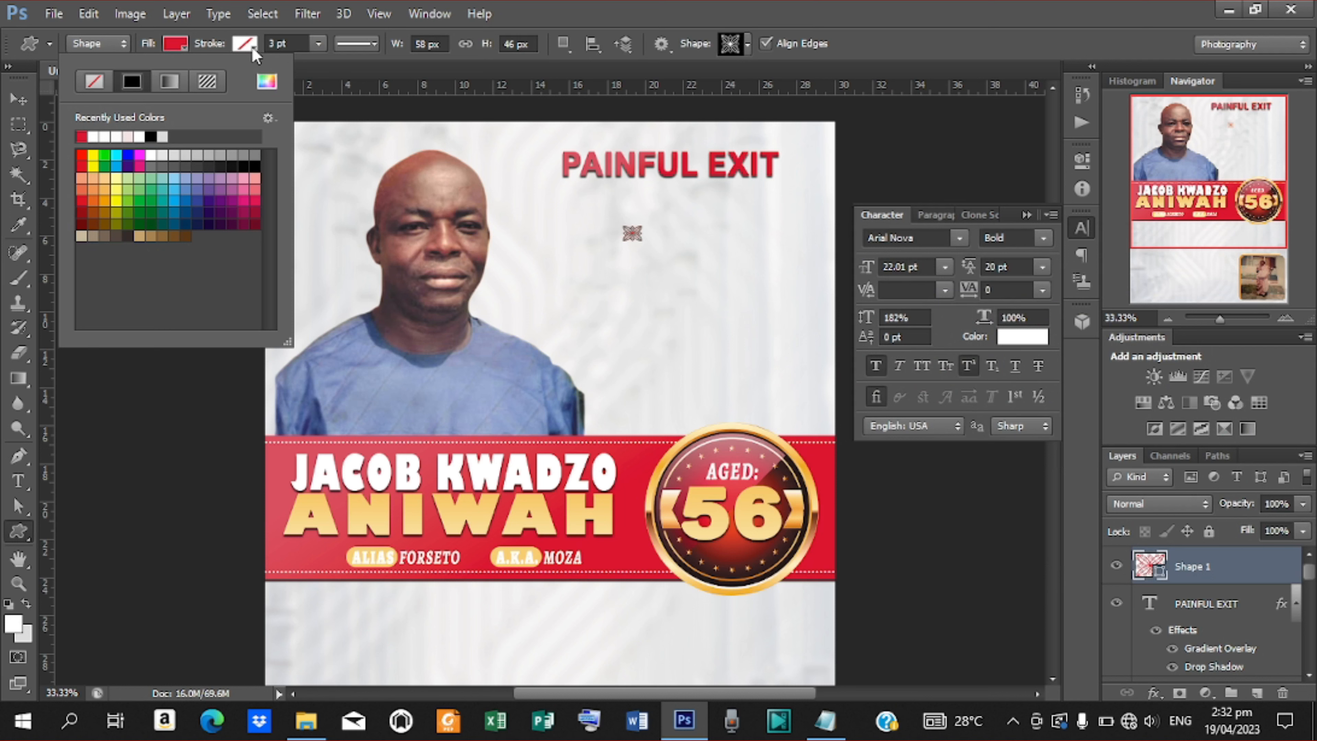
Move the ornament up closer beneath PAINFUL EXIT, viewing the poster at 50%.
{"action": "left_click", "coordinate": [17, 98]}
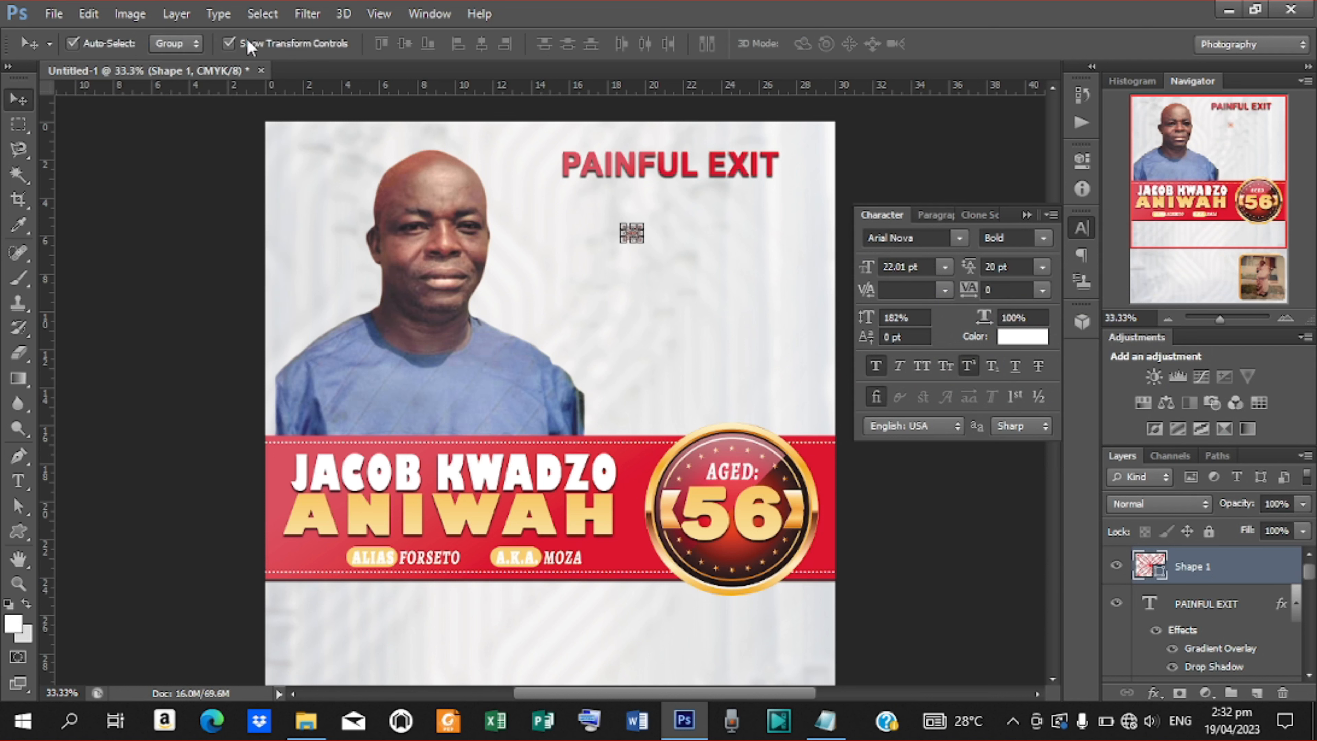
{"action": "left_click", "coordinate": [229, 43]}
{"action": "left_click_drag", "start_coordinate": [628, 226], "coordinate": [683, 190]}
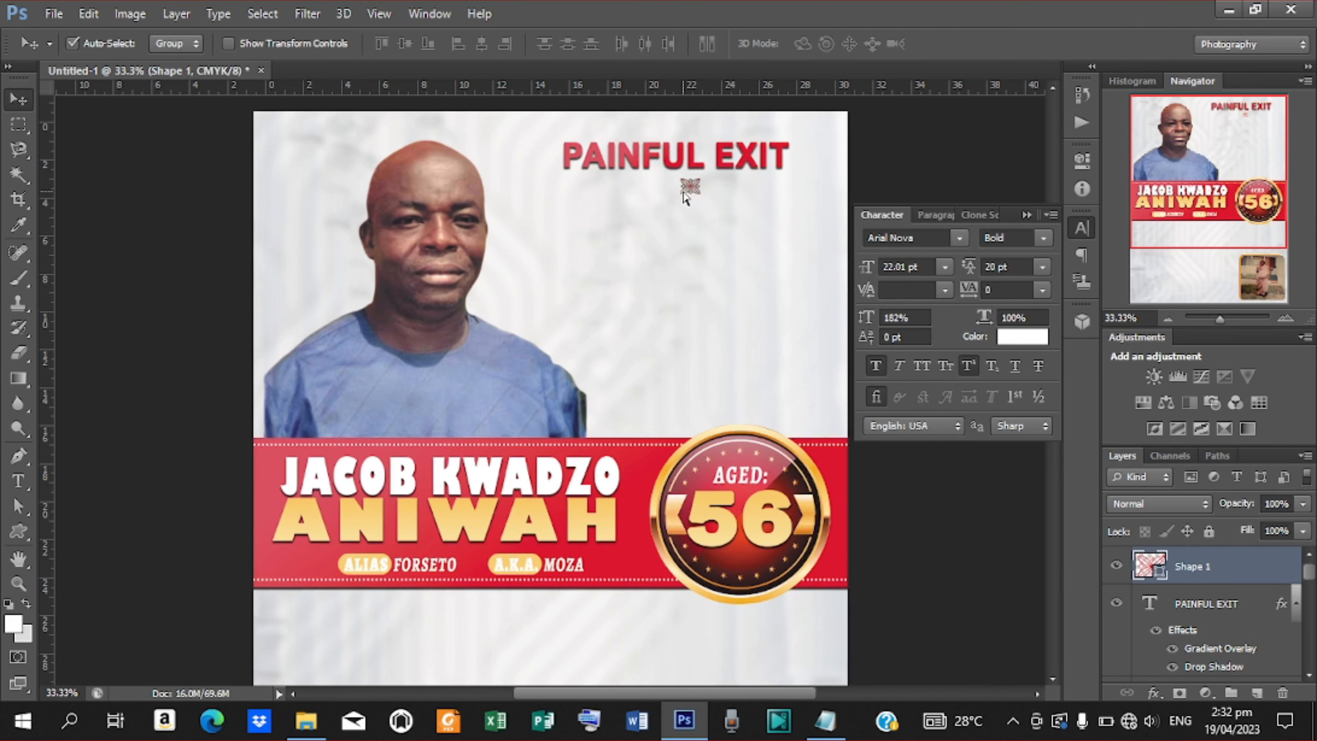
{"action": "key", "text": "ctrl+plus"}
{"action": "scroll", "coordinate": [1049, 178], "scroll_direction": "up", "scroll_amount": 5}
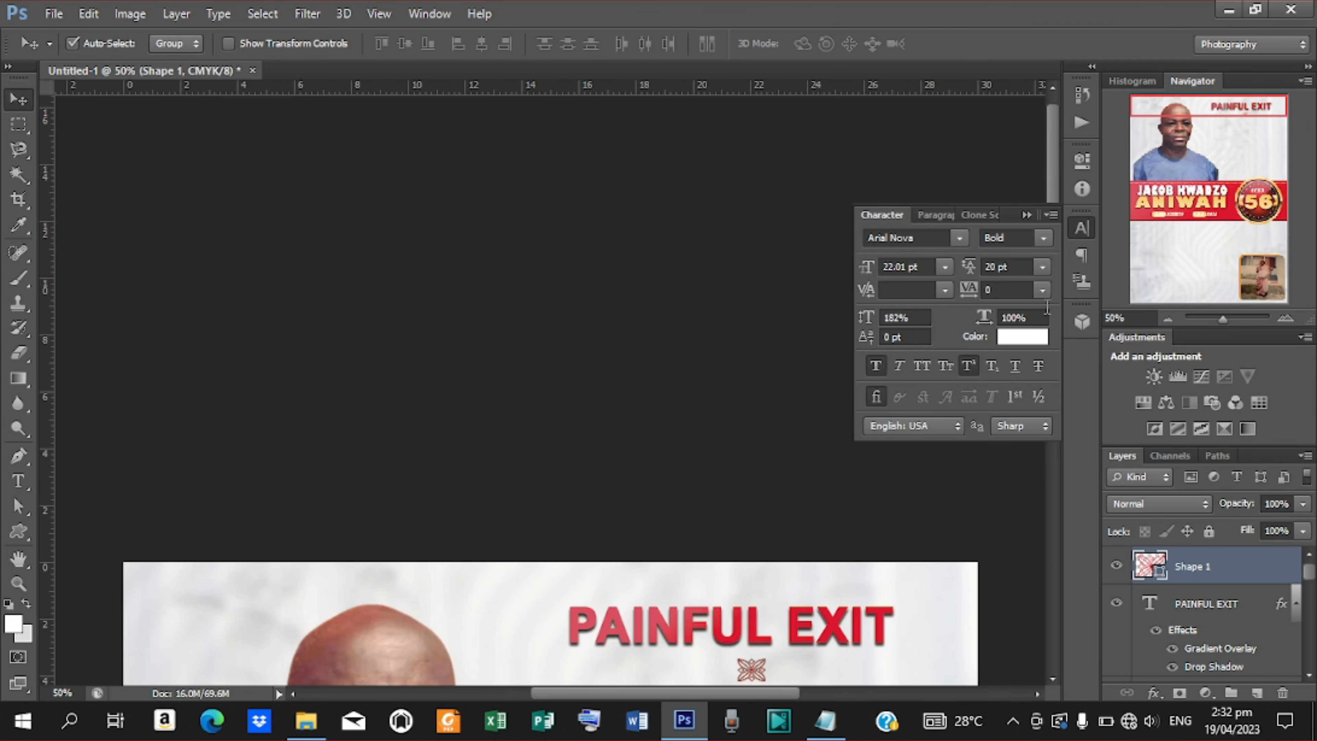
{"action": "left_click_drag", "start_coordinate": [1052, 168], "coordinate": [1051, 266]}
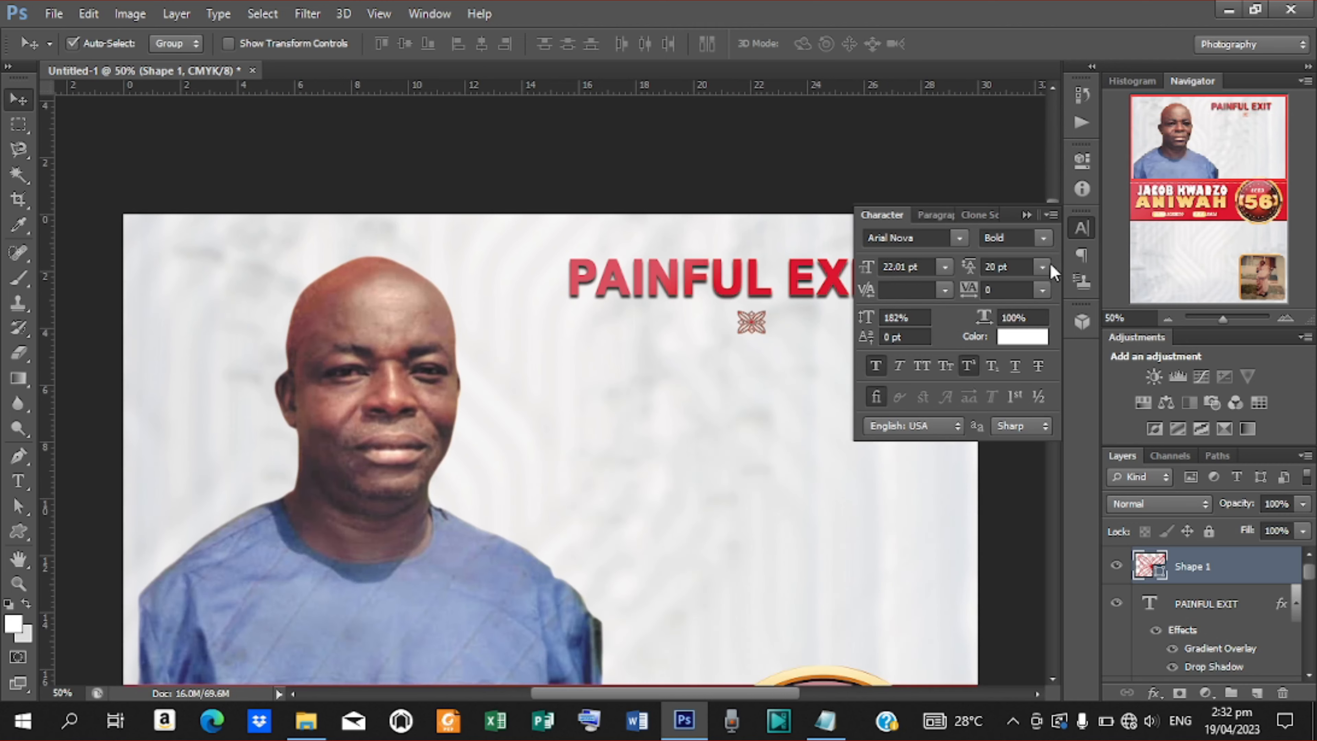
{"action": "key", "text": "Up"}
{"action": "key", "text": "Up"}
{"action": "key", "text": "Up"}
{"action": "key", "text": "Up"}
{"action": "key", "text": "Up"}
{"action": "key", "text": "Up"}
{"action": "key", "text": "Up"}
{"action": "key", "text": "Up"}
{"action": "key", "text": "Up"}
{"action": "key", "text": "Up"}
{"action": "key", "text": "Up"}
{"action": "key", "text": "Up"}
{"action": "key", "text": "Up"}
{"action": "key", "text": "Up"}
{"action": "key", "text": "Up"}
{"action": "key", "text": "Up"}
{"action": "key", "text": "Up"}
{"action": "key", "text": "Up"}
{"action": "key", "text": "Up"}
{"action": "key", "text": "Up"}
Draw a horizontal line under the heading, 4 px thick with a red fill.
{"action": "left_click", "coordinate": [18, 534]}
{"action": "left_click", "coordinate": [89, 602]}
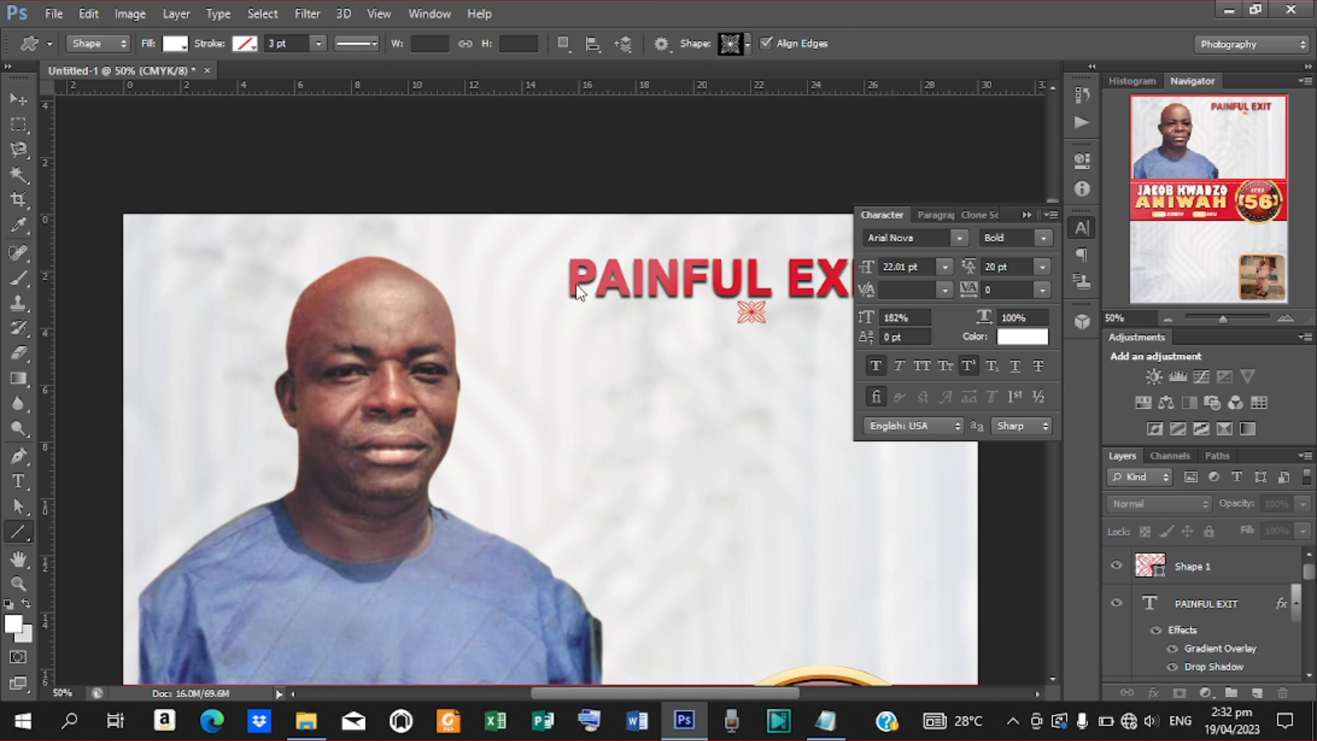
{"action": "left_click_drag", "start_coordinate": [619, 308], "coordinate": [745, 318]}
{"action": "left_click", "coordinate": [18, 100]}
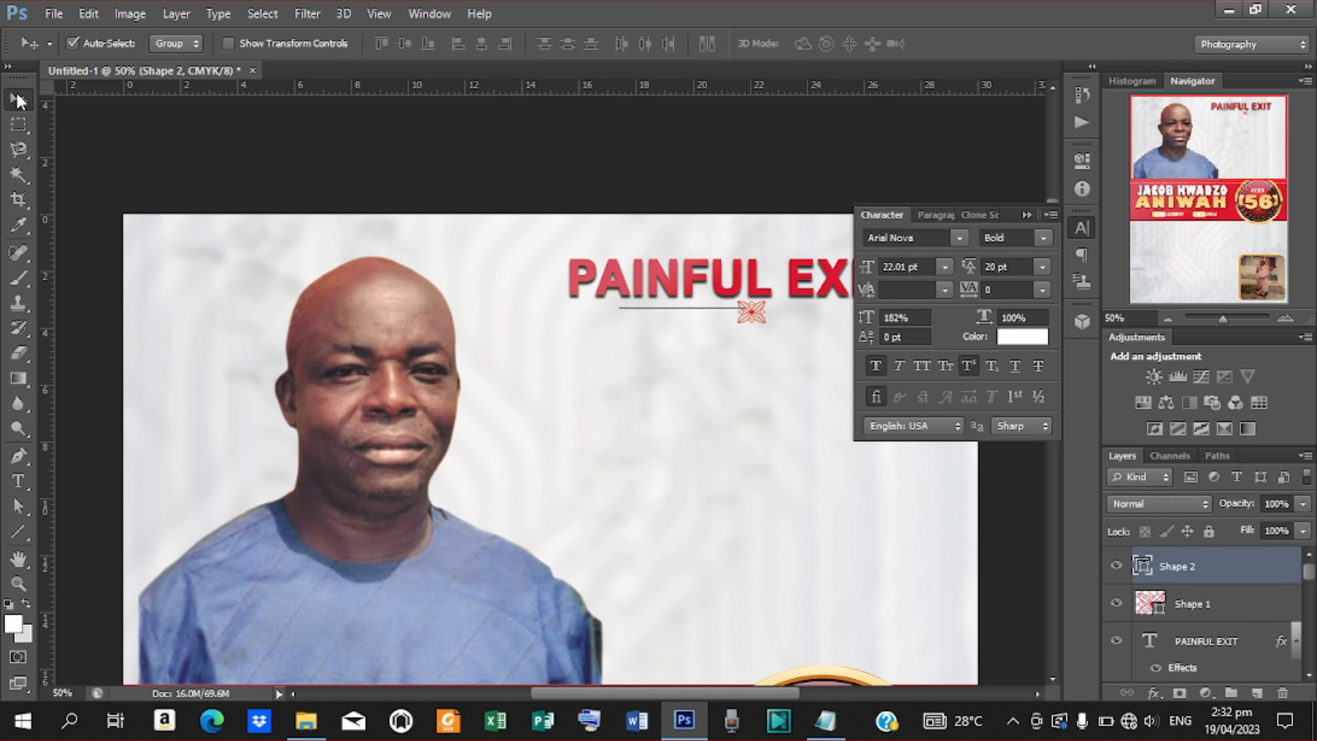
{"action": "left_click", "coordinate": [18, 532]}
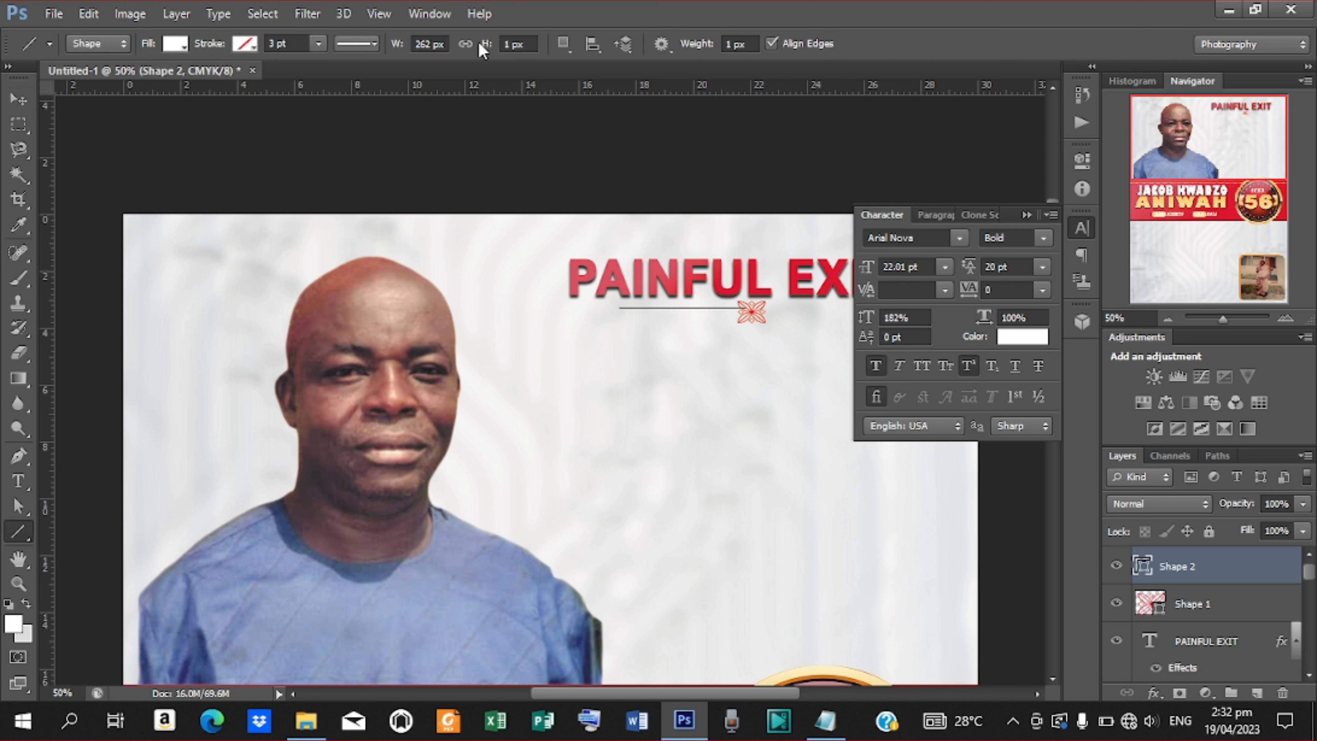
{"action": "left_click_drag", "start_coordinate": [483, 43], "coordinate": [486, 45]}
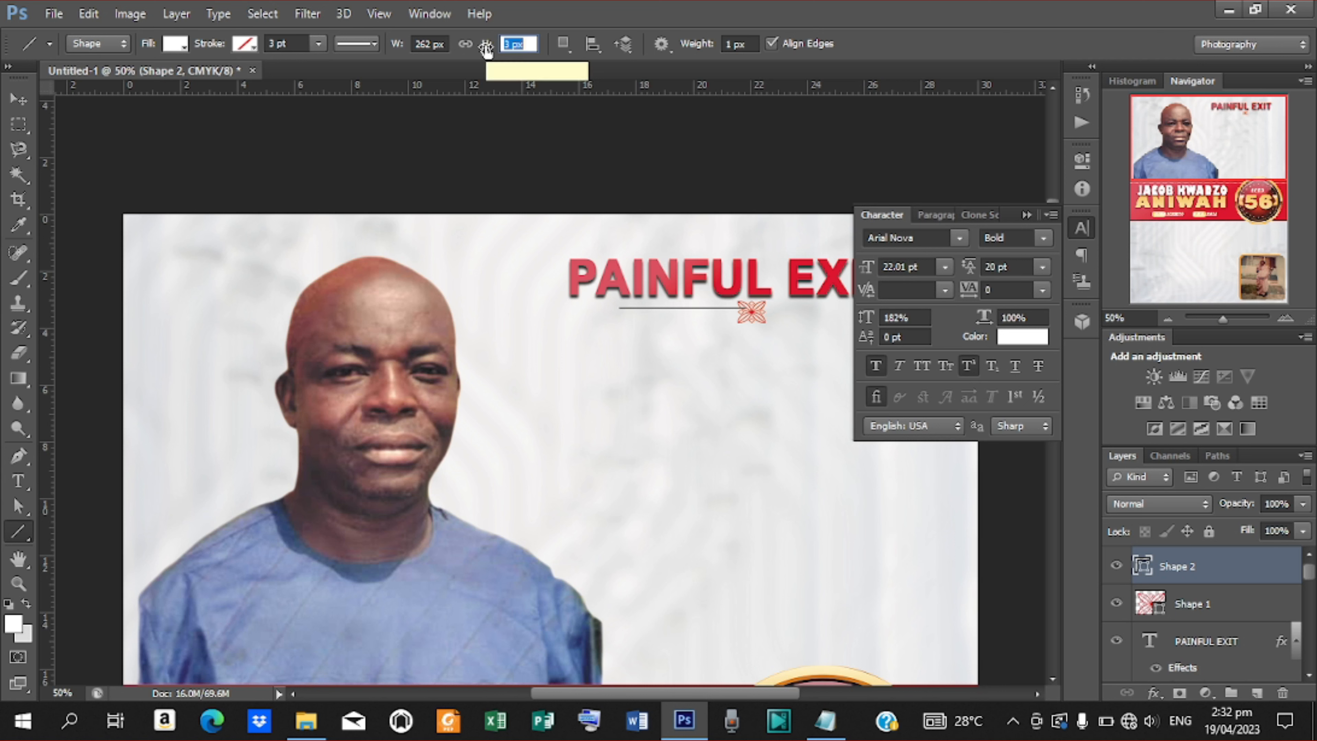
{"action": "left_click_drag", "start_coordinate": [485, 48], "coordinate": [489, 48]}
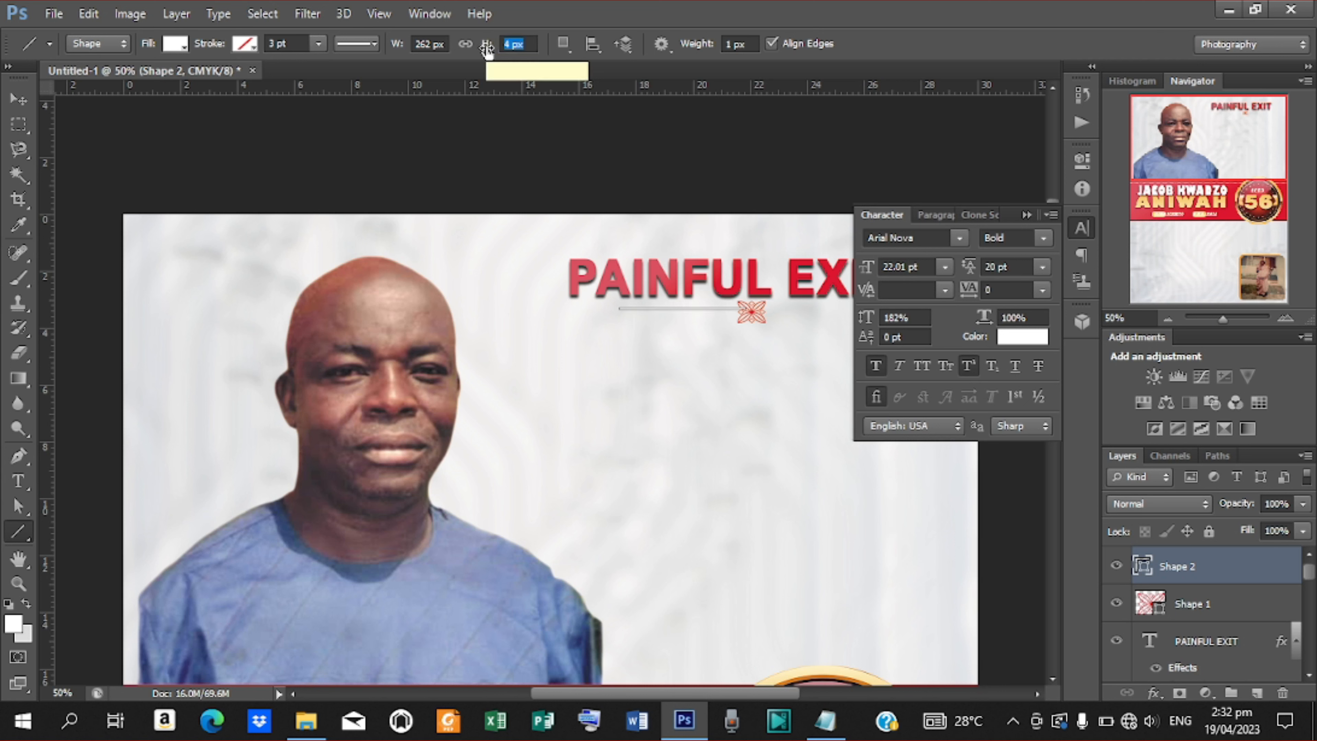
{"action": "left_click", "coordinate": [184, 47]}
{"action": "left_click", "coordinate": [83, 135]}
{"action": "left_click", "coordinate": [18, 99]}
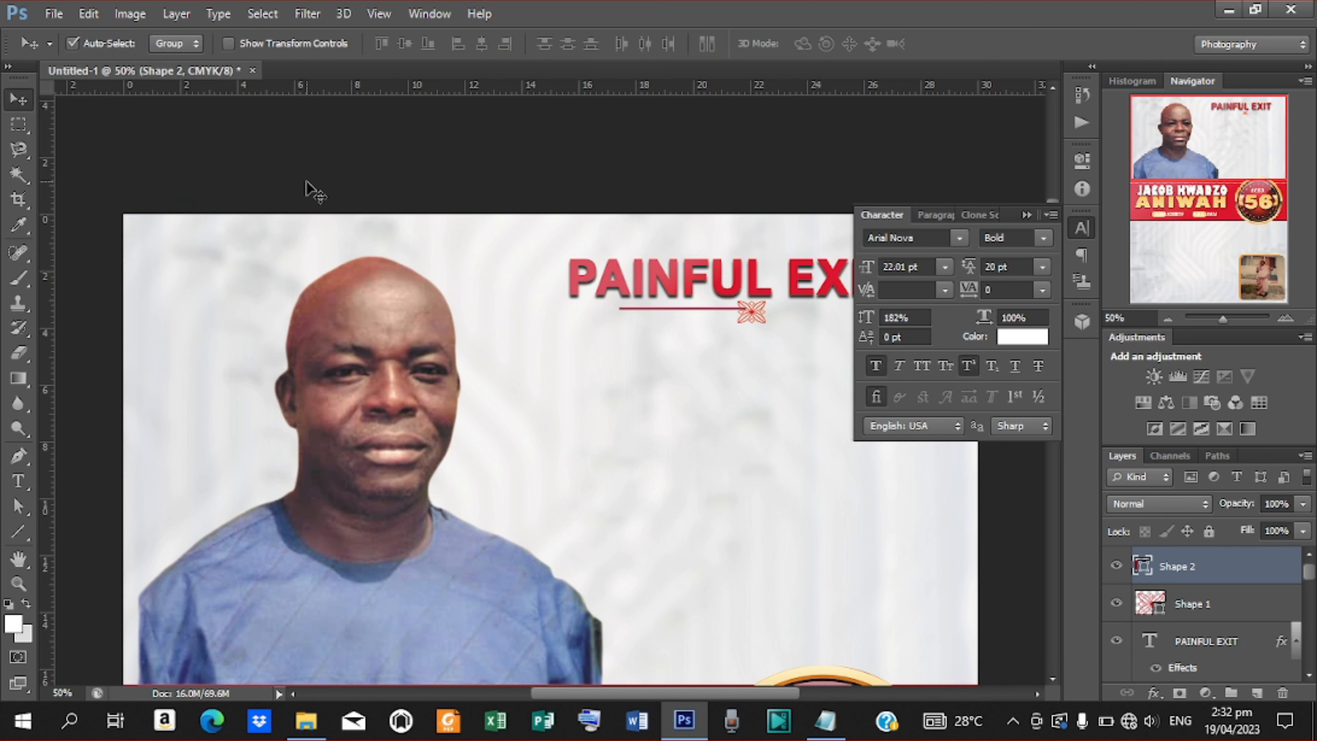
Vertically align the line with the ornament and move the line layer below Shape 1.
{"action": "left_click", "coordinate": [1208, 605], "text": "ctrl"}
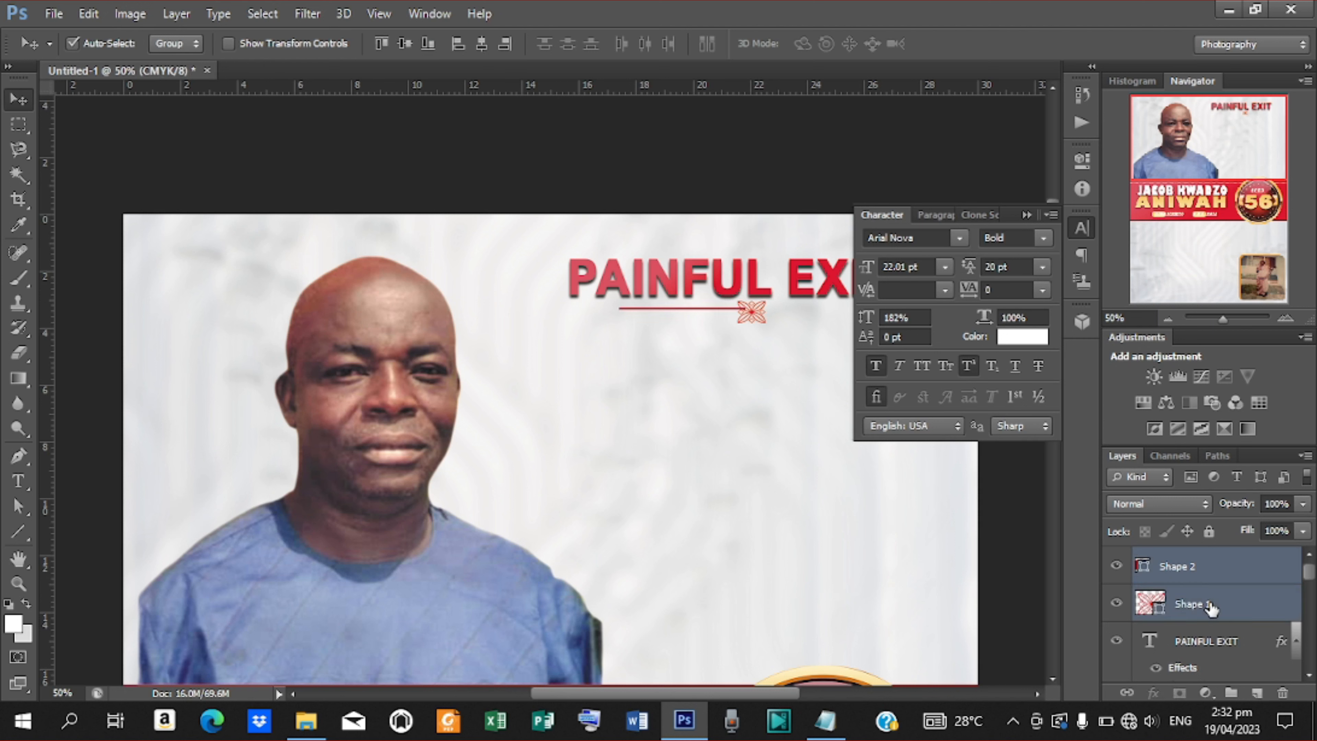
{"action": "left_click", "coordinate": [481, 43]}
{"action": "key", "text": "ctrl+z"}
{"action": "left_click", "coordinate": [403, 44]}
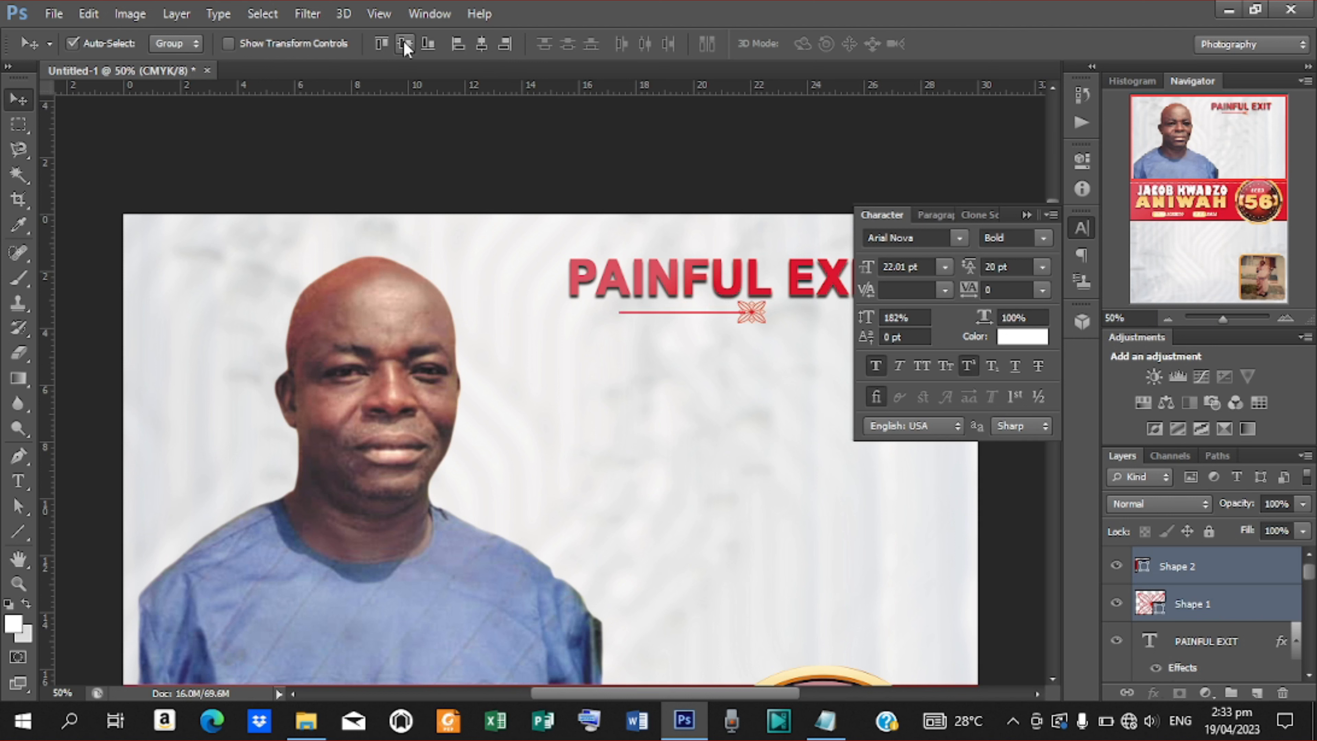
{"action": "left_click", "coordinate": [1191, 568]}
{"action": "left_click_drag", "start_coordinate": [1190, 569], "coordinate": [1192, 622]}
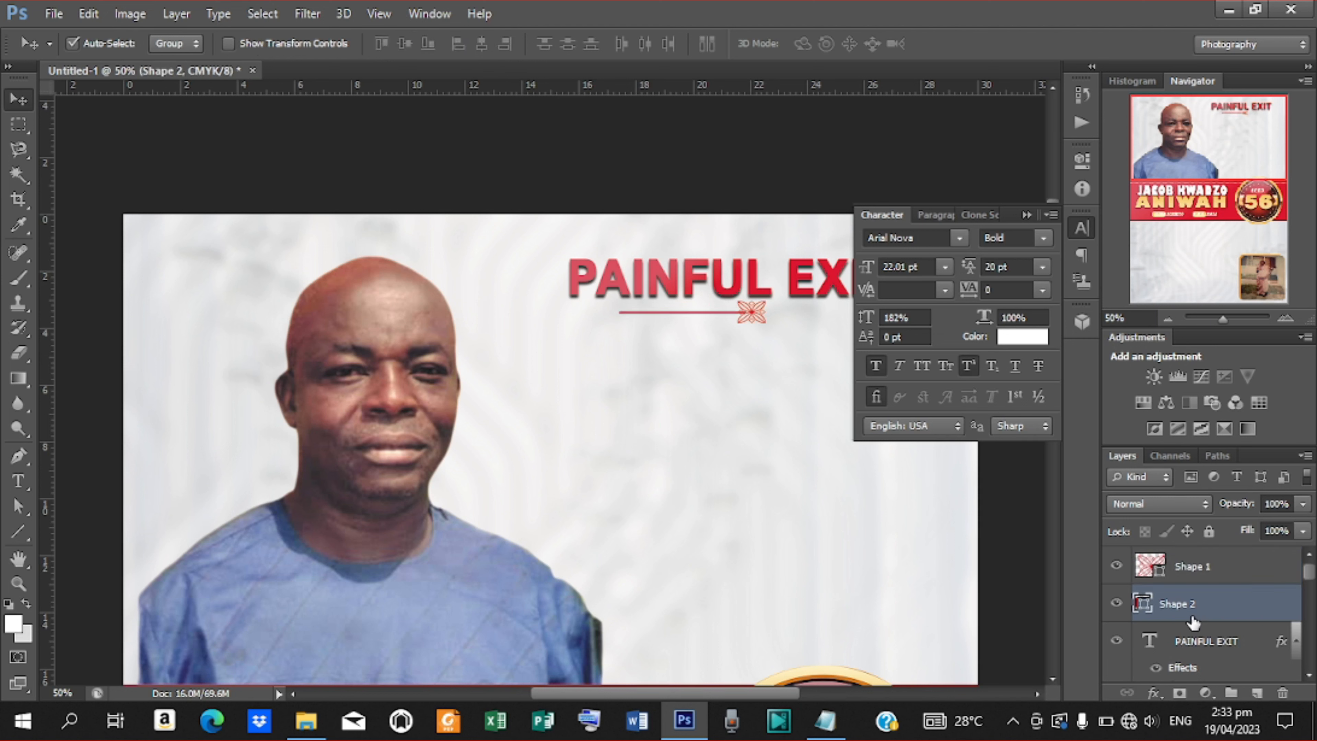
{"action": "left_click", "coordinate": [1188, 568]}
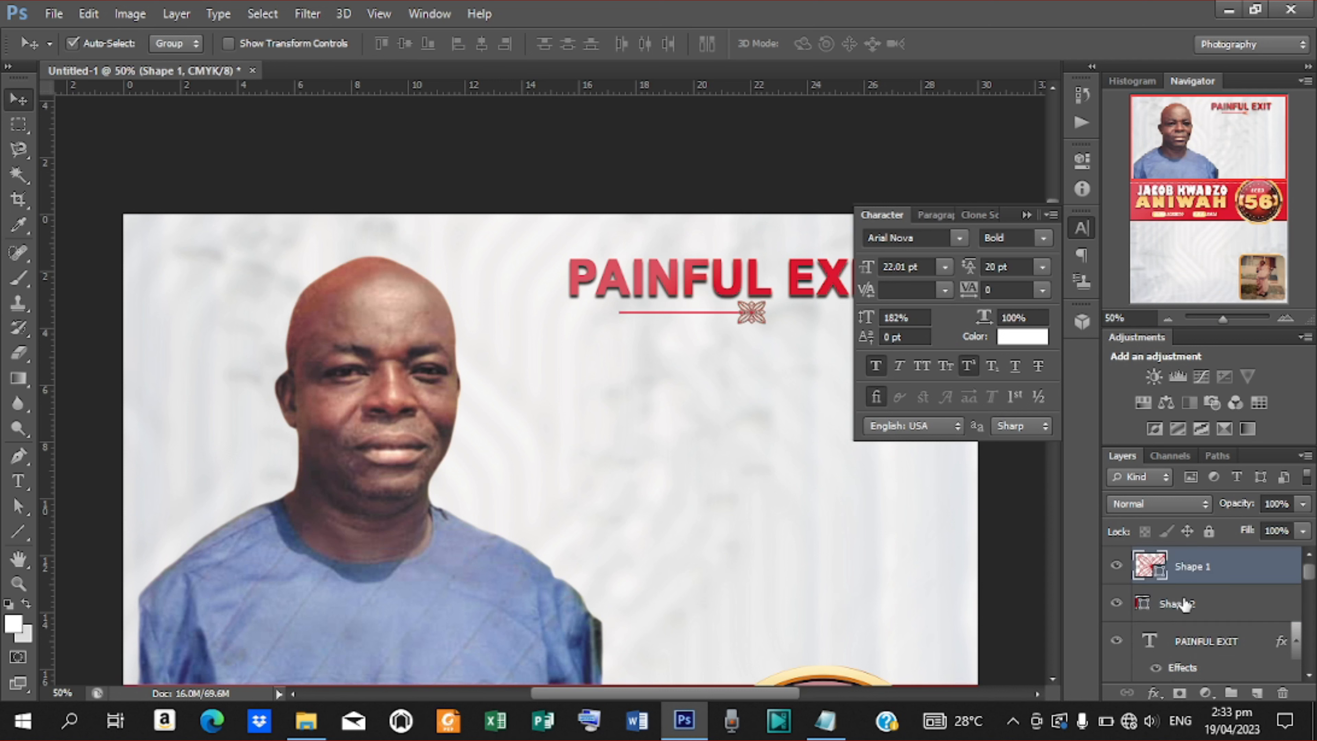
{"action": "left_click", "coordinate": [1185, 603]}
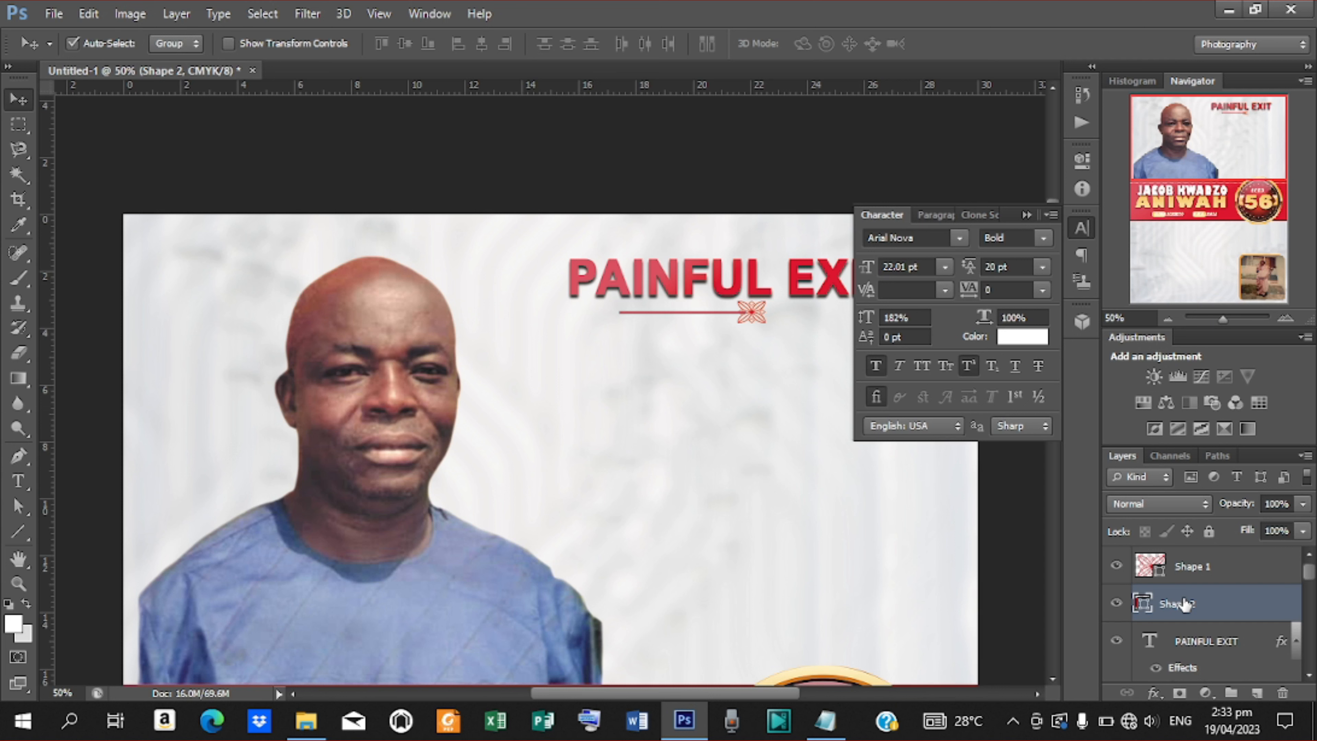
Duplicate the line and merge both lines and the ornament into one divider layer.
{"action": "key", "text": "ctrl+j"}
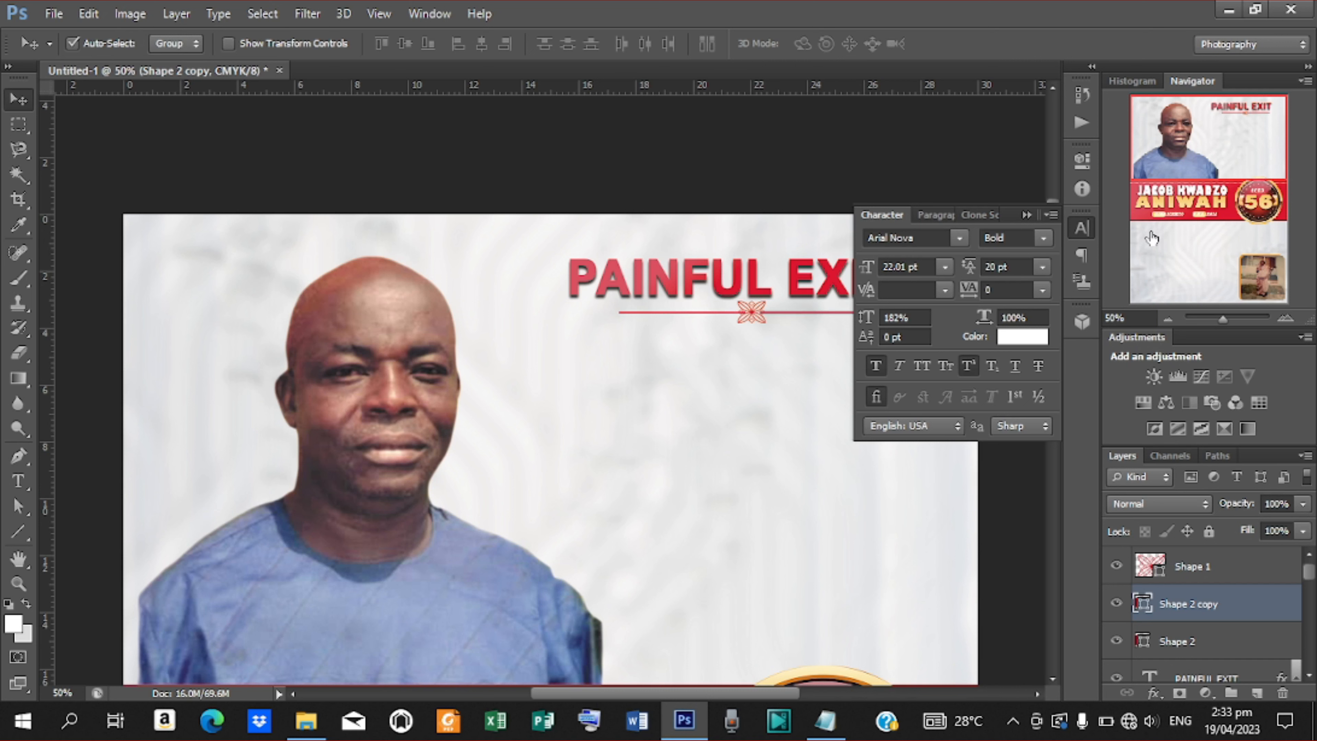
{"action": "left_click", "coordinate": [1027, 216]}
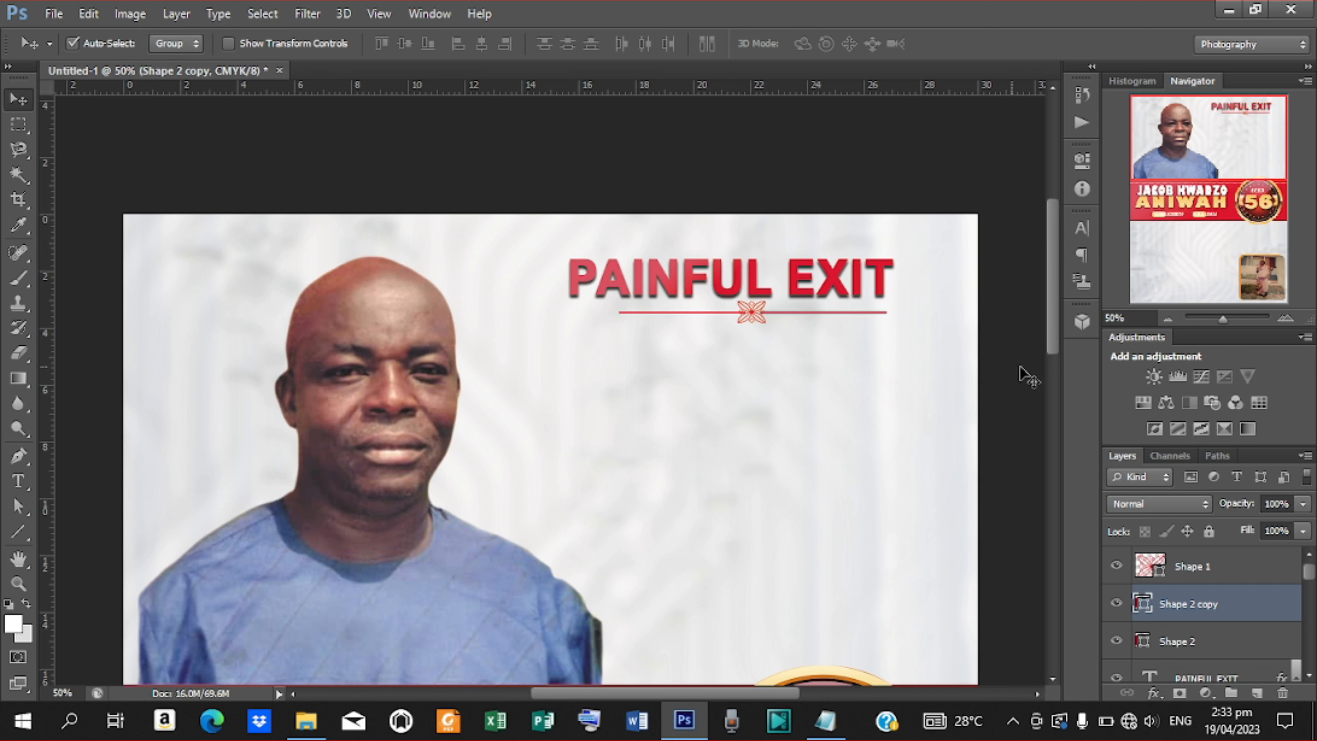
{"action": "left_click", "coordinate": [1193, 569]}
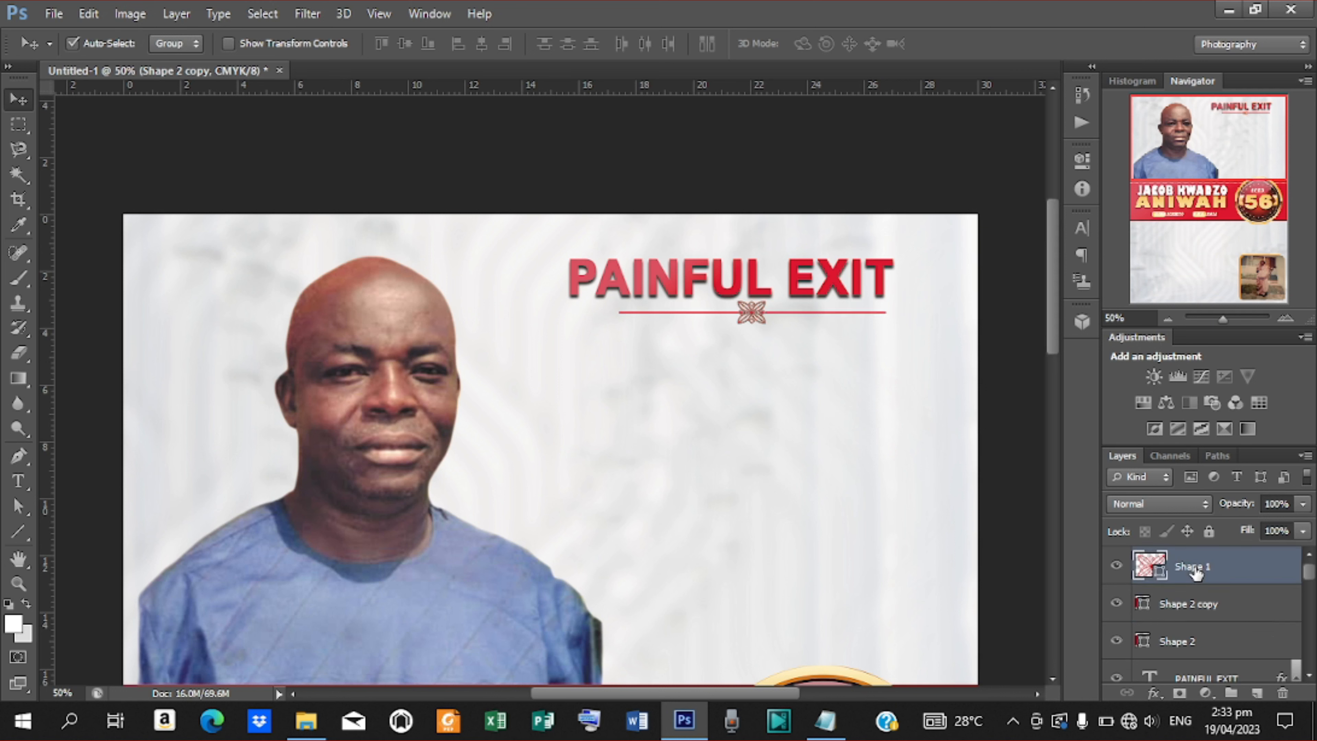
{"action": "left_click", "coordinate": [1196, 649], "text": "shift"}
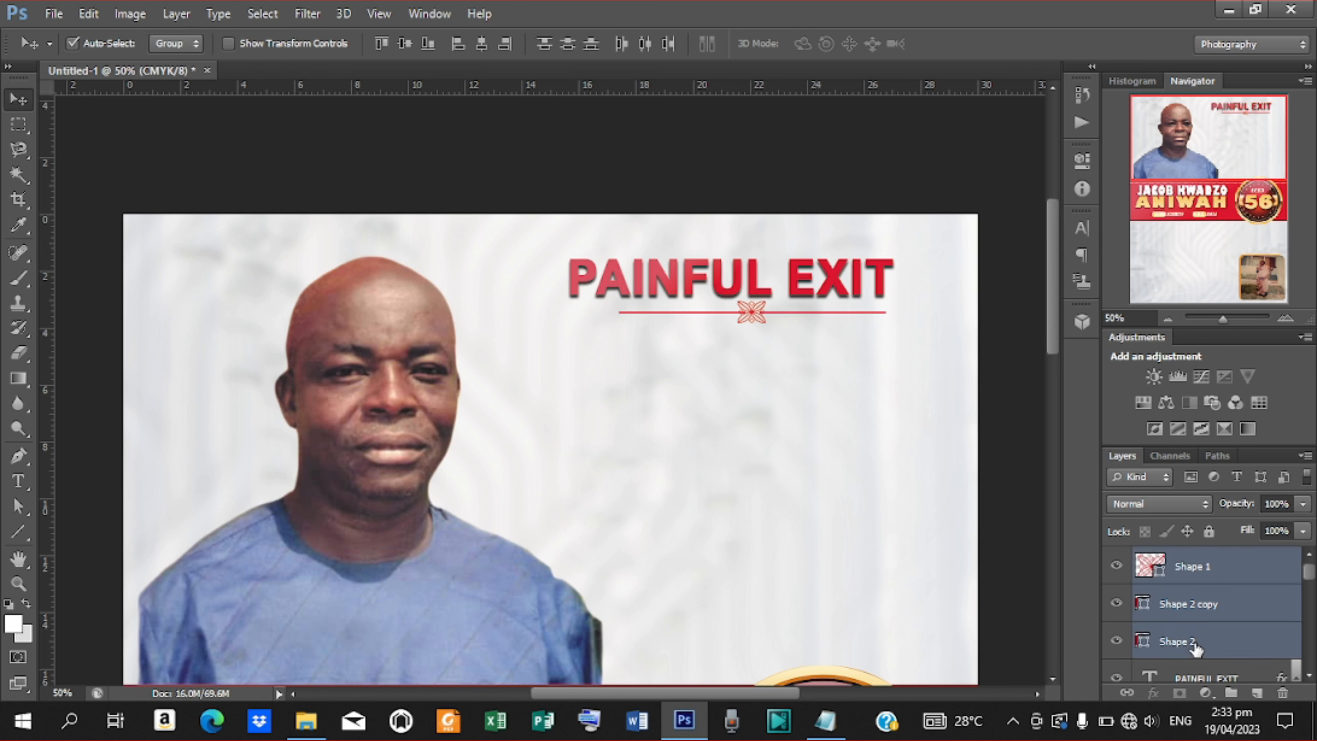
{"action": "key", "text": "ctrl+e"}
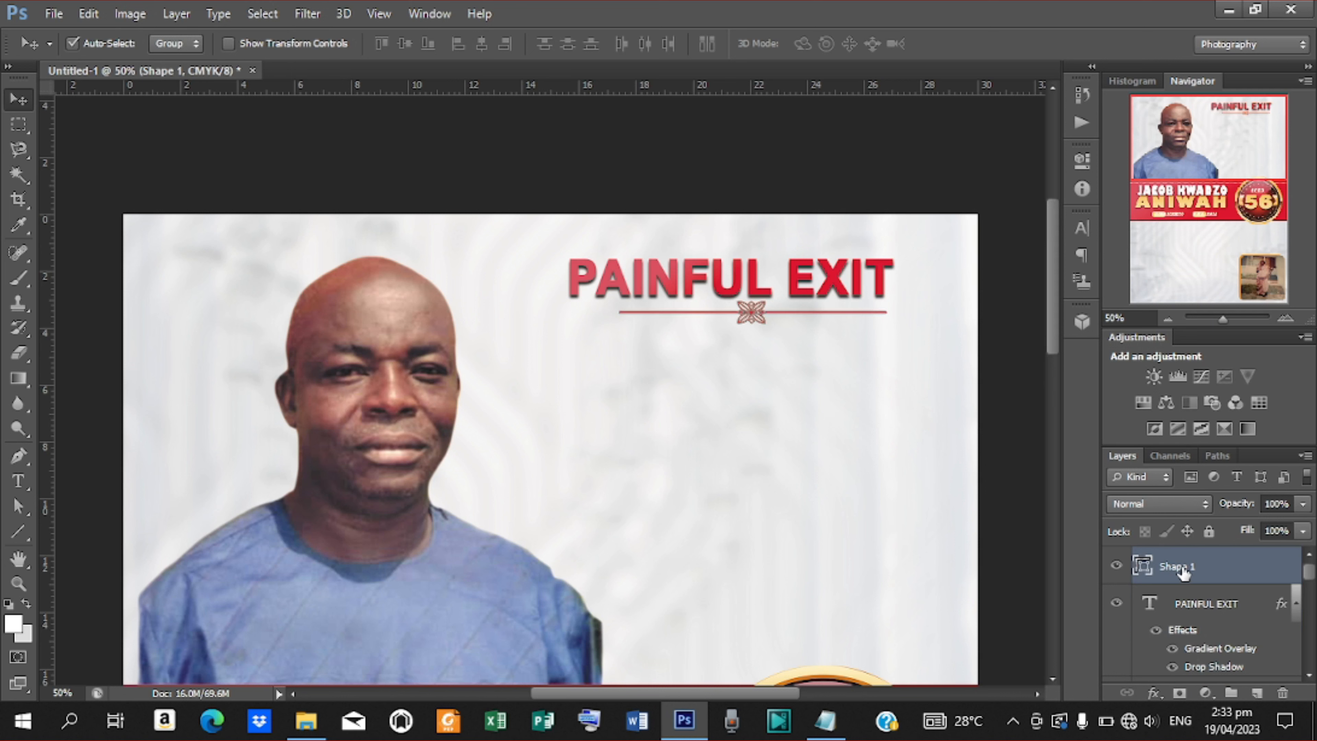
{"action": "key", "text": "shift+Left"}
{"action": "key", "text": "shift+Left"}
{"action": "key", "text": "shift+Left"}
{"action": "key", "text": "shift+Left"}
{"action": "key", "text": "Right"}
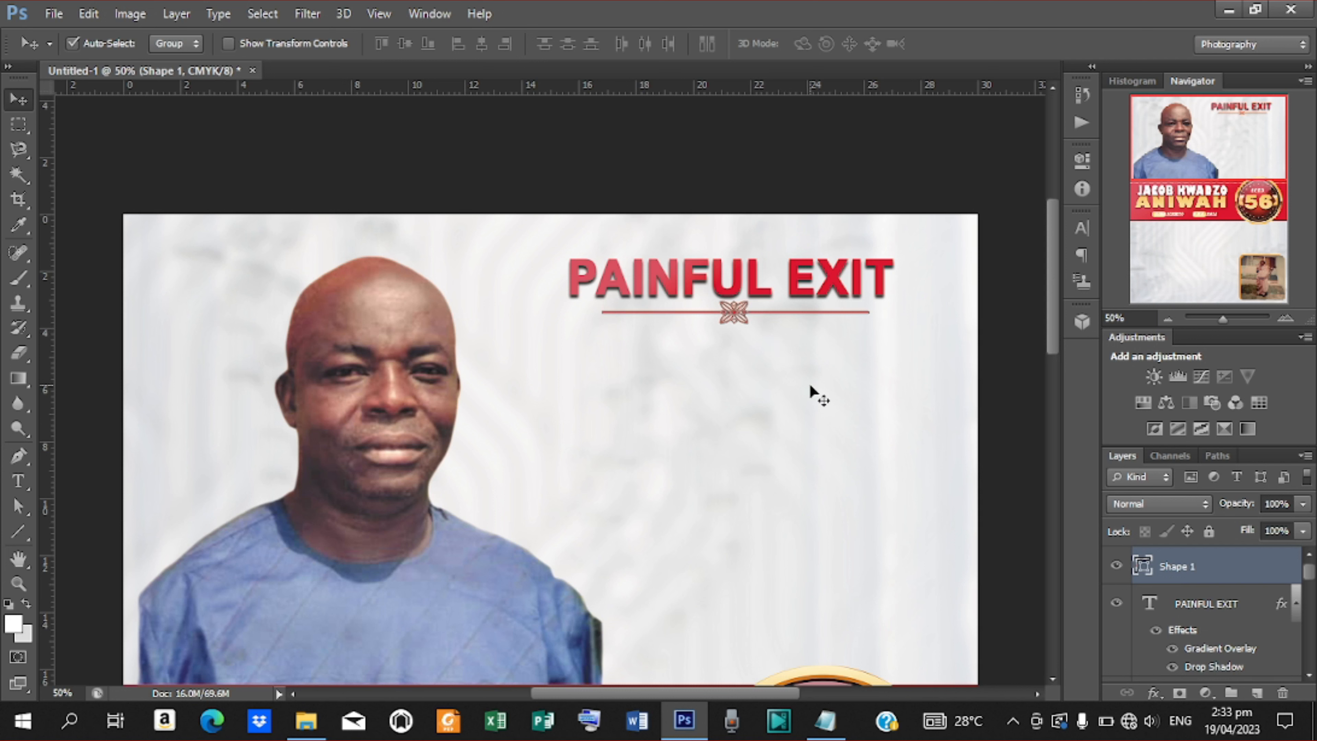
Centre the divider horizontally under PAINFUL EXIT and nudge it up toward the heading.
{"action": "left_click", "coordinate": [1205, 604], "text": "shift"}
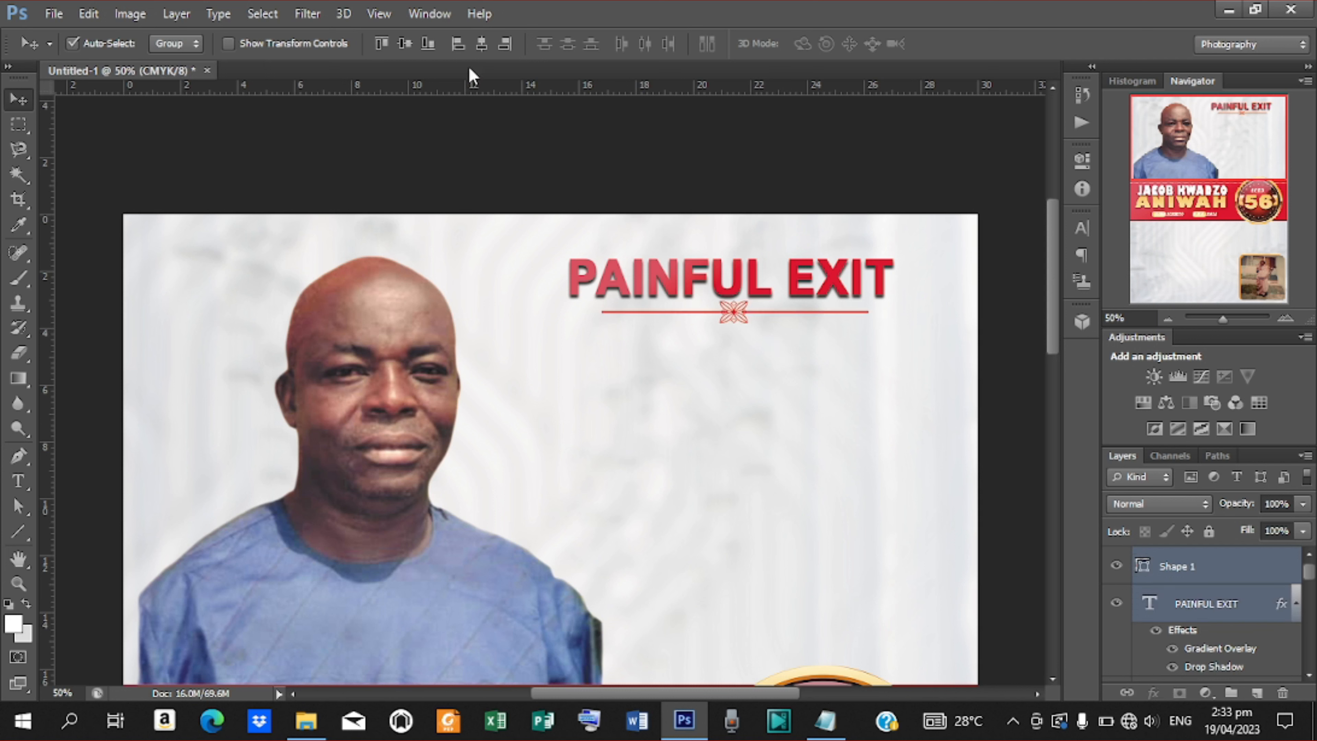
{"action": "left_click", "coordinate": [481, 44]}
{"action": "left_click", "coordinate": [1191, 571]}
{"action": "key", "text": "Up"}
{"action": "key", "text": "Up"}
{"action": "key", "text": "Up"}
{"action": "key", "text": "Up"}
{"action": "key", "text": "Up"}
{"action": "key", "text": "Up"}
{"action": "key", "text": "Up"}
{"action": "key", "text": "Up"}
{"action": "key", "text": "Up"}
{"action": "key", "text": "Up"}
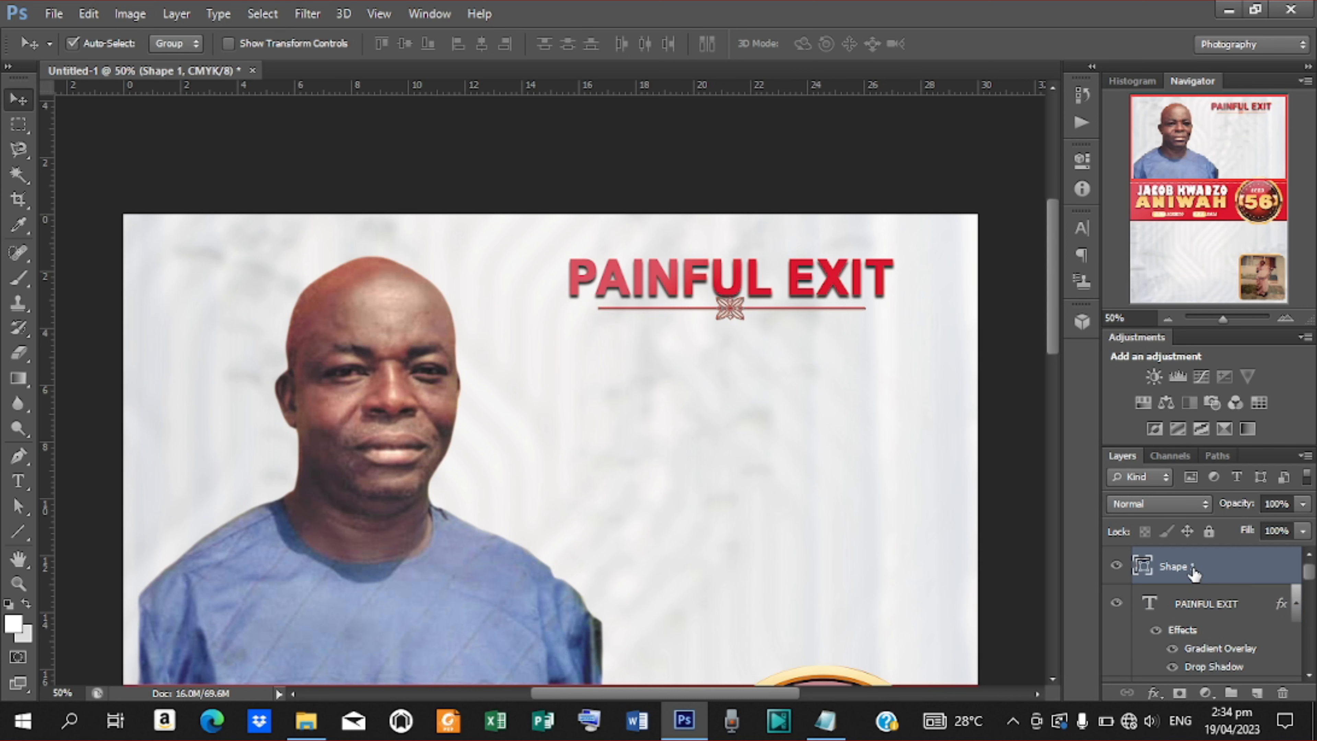
{"action": "key", "text": "ctrl+minus"}
{"action": "key", "text": "ctrl+minus"}
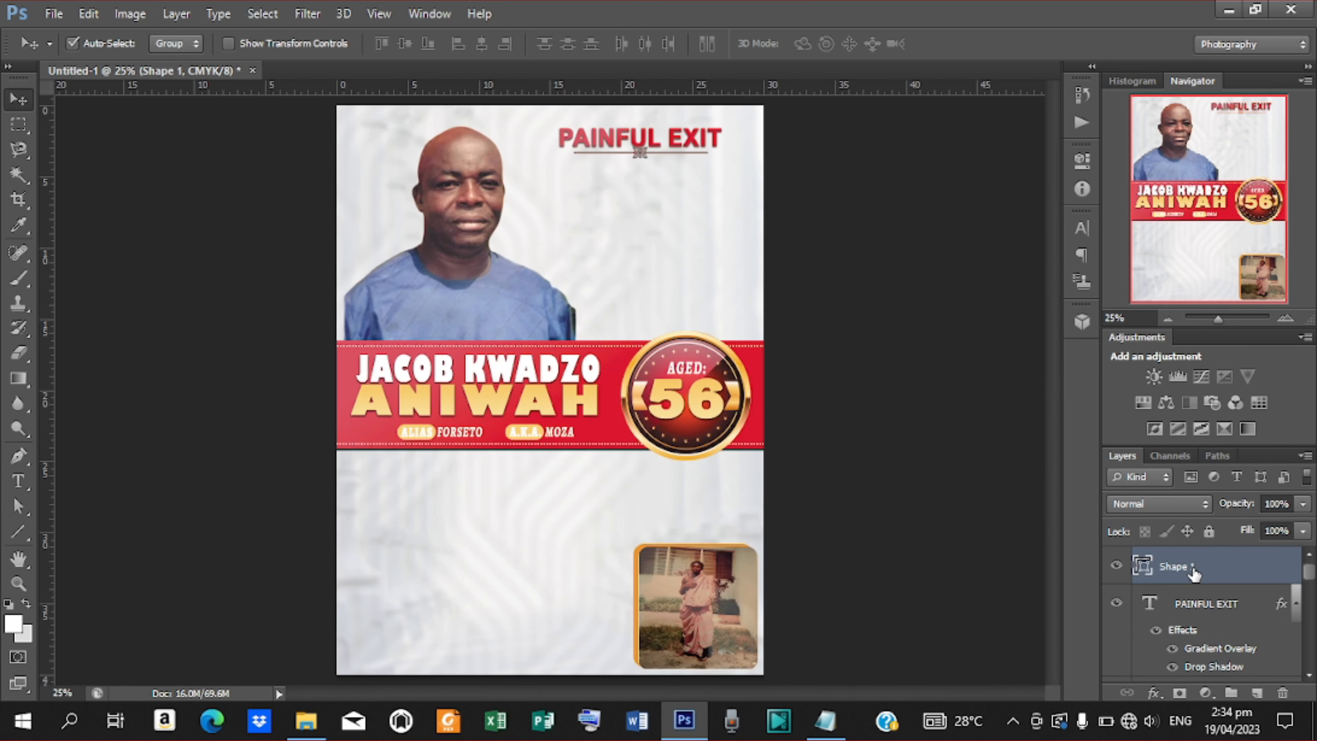
{"action": "key", "text": "ctrl+plus"}
{"action": "key", "text": "ctrl+plus"}
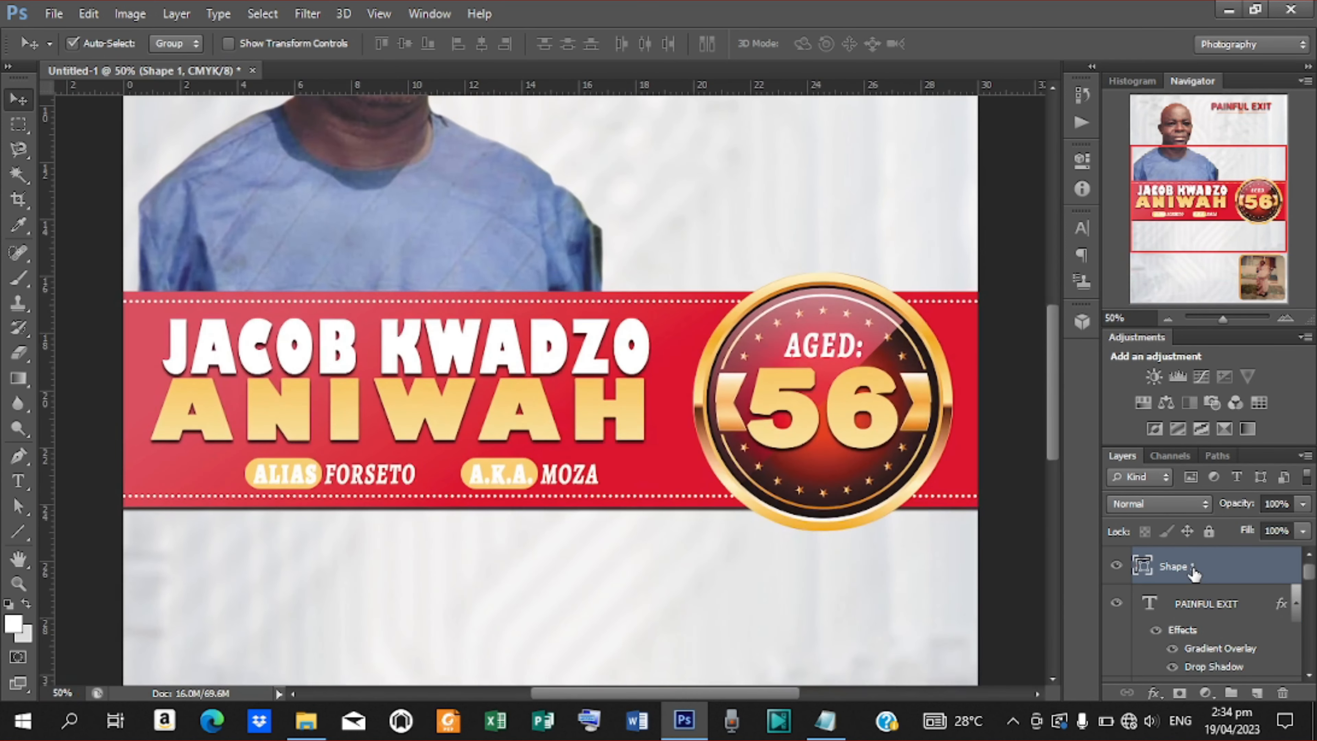
{"action": "left_click_drag", "start_coordinate": [1055, 423], "coordinate": [1051, 354]}
Paste the announcement paragraph from the Notepad notes into a paragraph text box below the heading.
{"action": "key", "text": "t"}
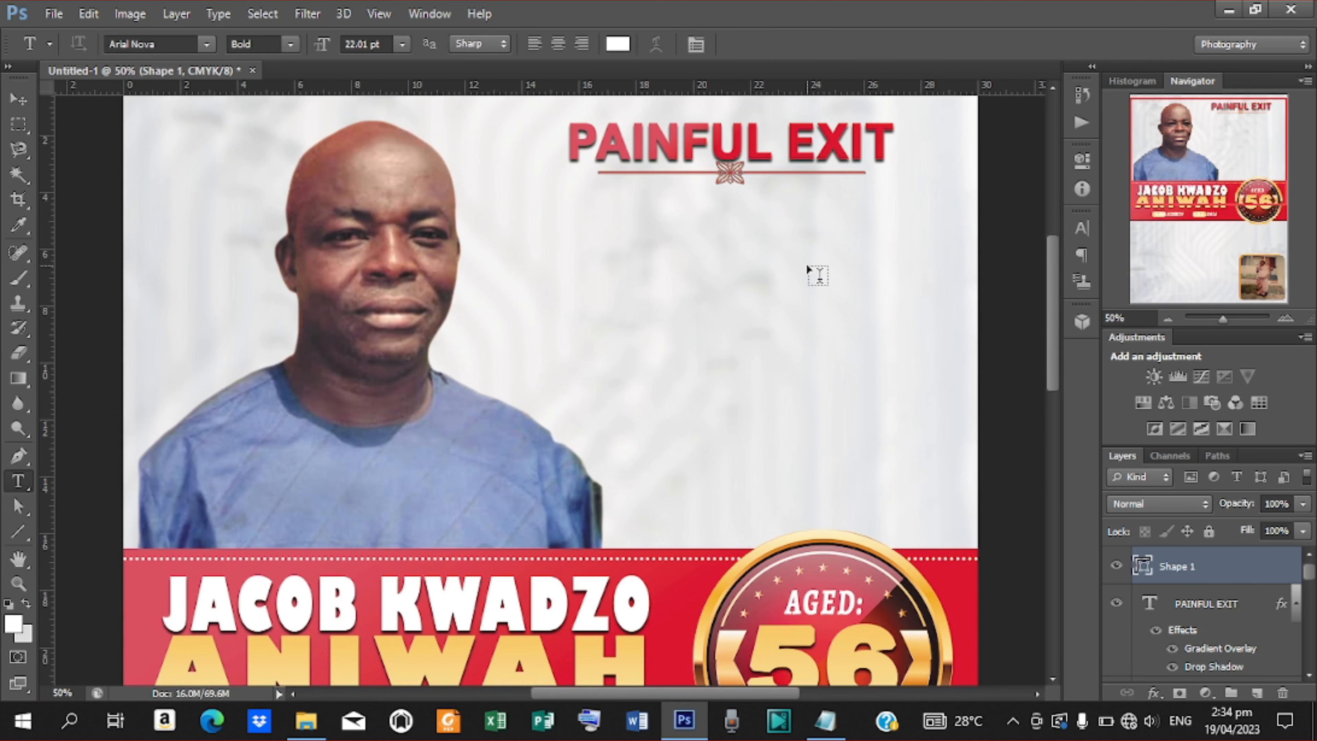
{"action": "left_click_drag", "start_coordinate": [529, 203], "coordinate": [956, 421]}
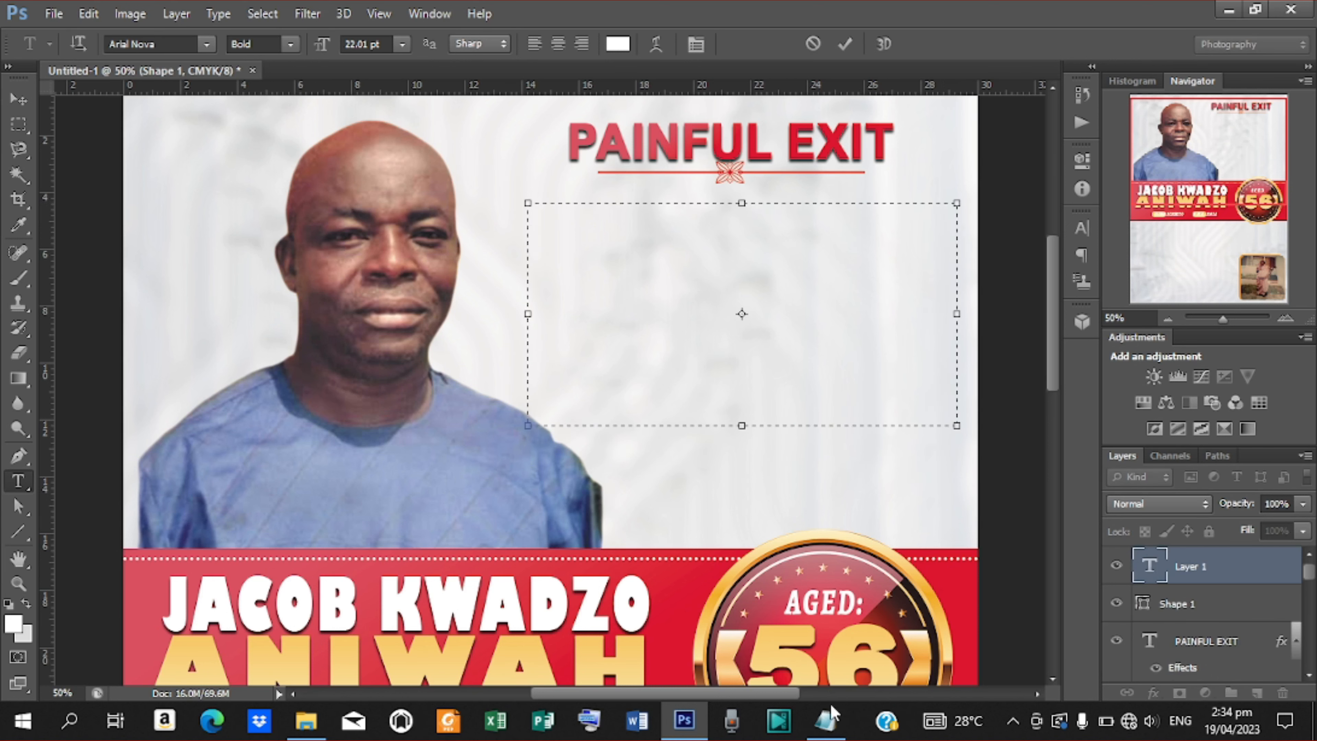
{"action": "left_click", "coordinate": [825, 720]}
{"action": "left_click_drag", "start_coordinate": [445, 336], "coordinate": [678, 471]}
{"action": "key", "text": "ctrl+c"}
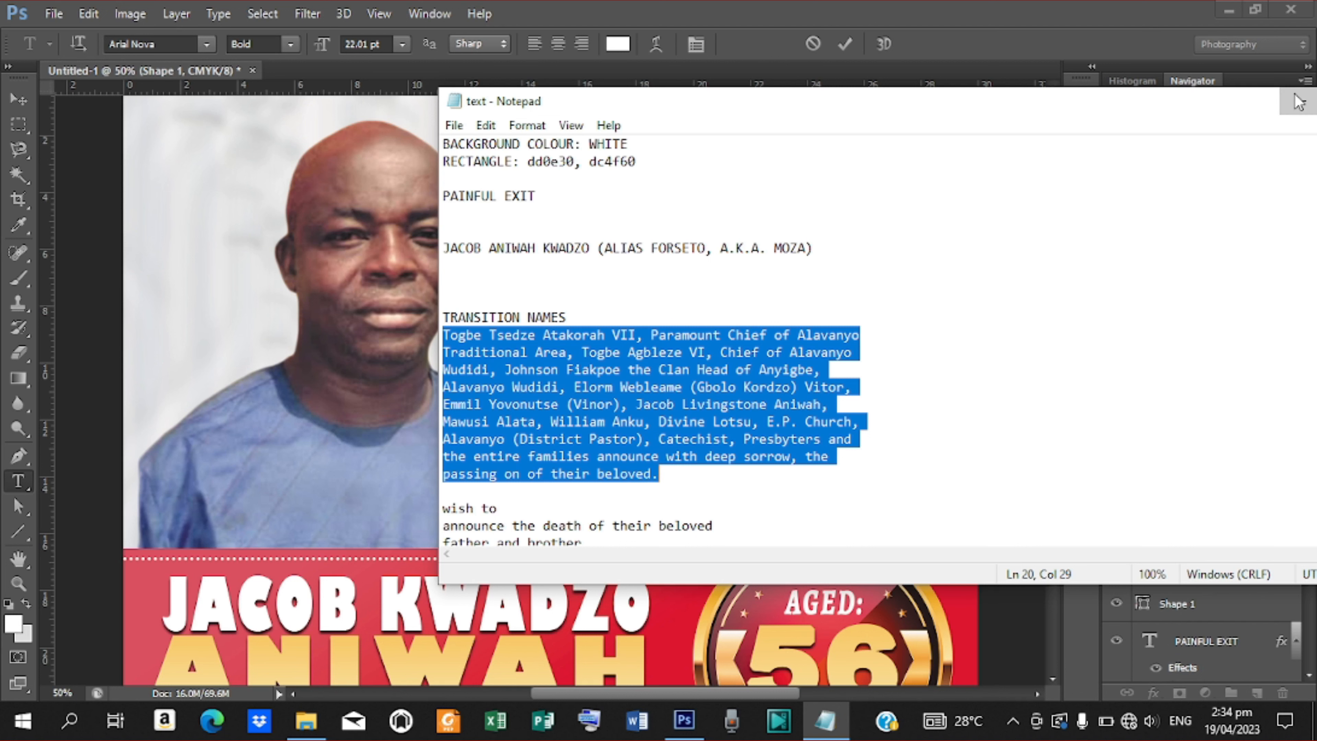
{"action": "left_click", "coordinate": [1301, 101]}
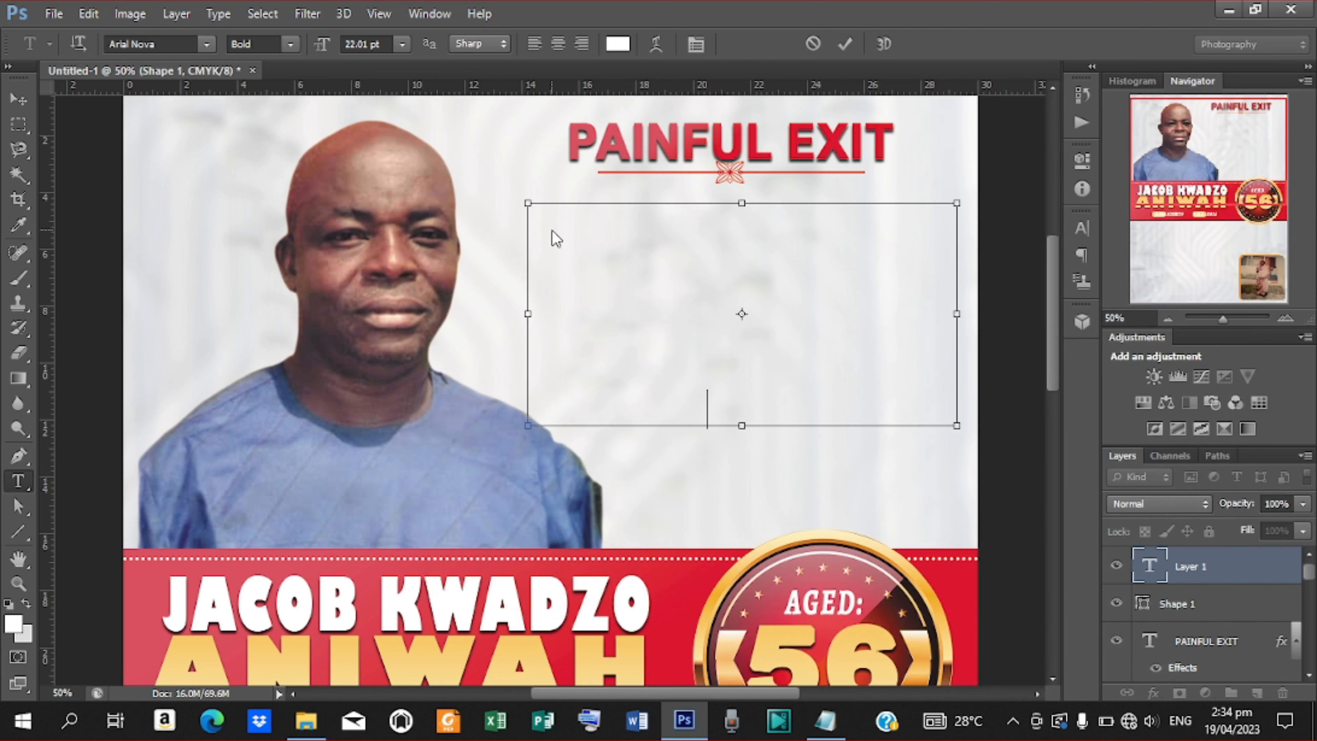
{"action": "key", "text": "ctrl+v"}
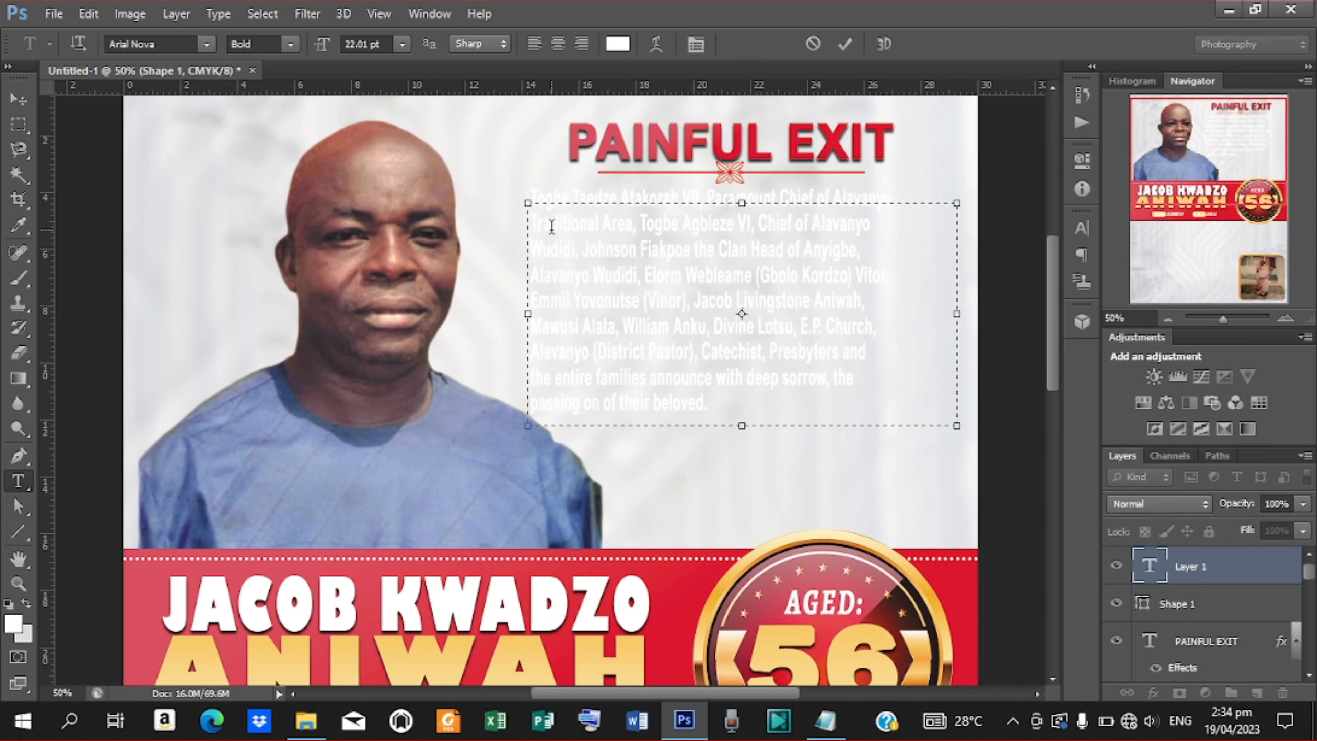
{"action": "left_click", "coordinate": [850, 44]}
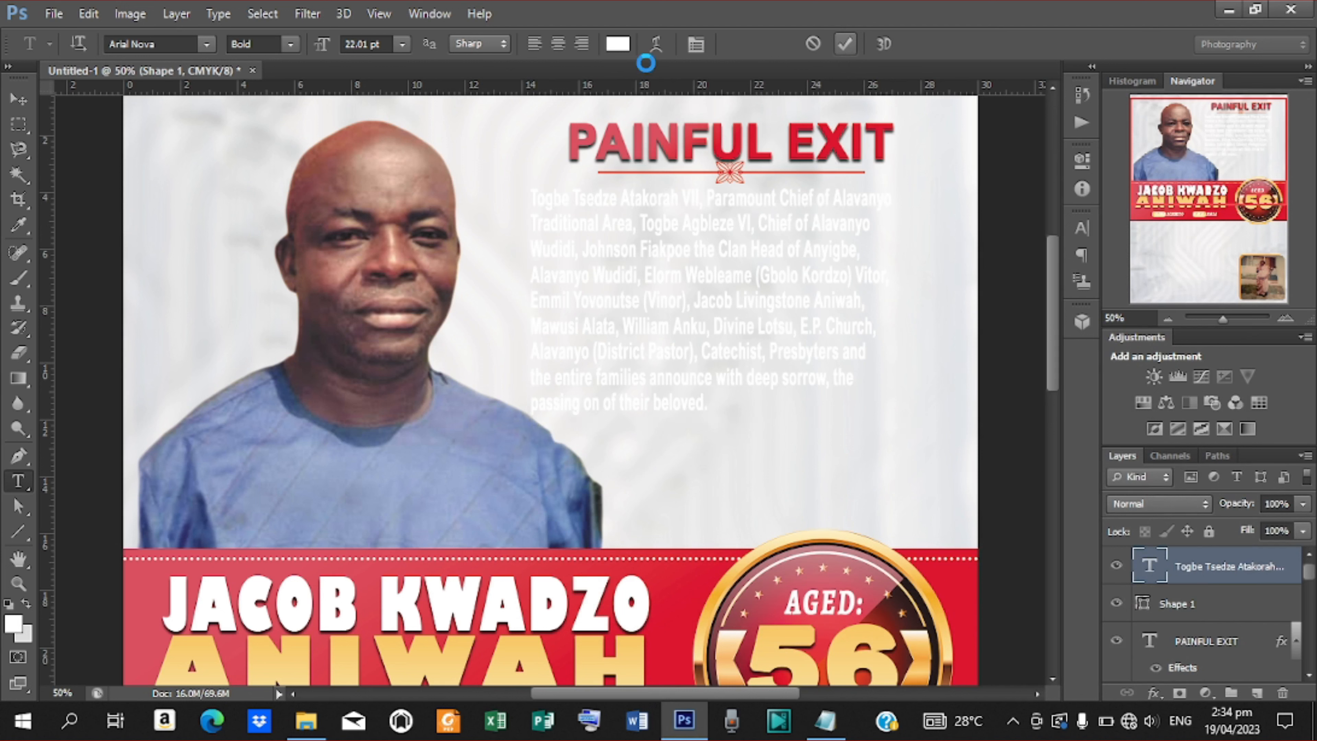
{"action": "left_click", "coordinate": [1087, 224]}
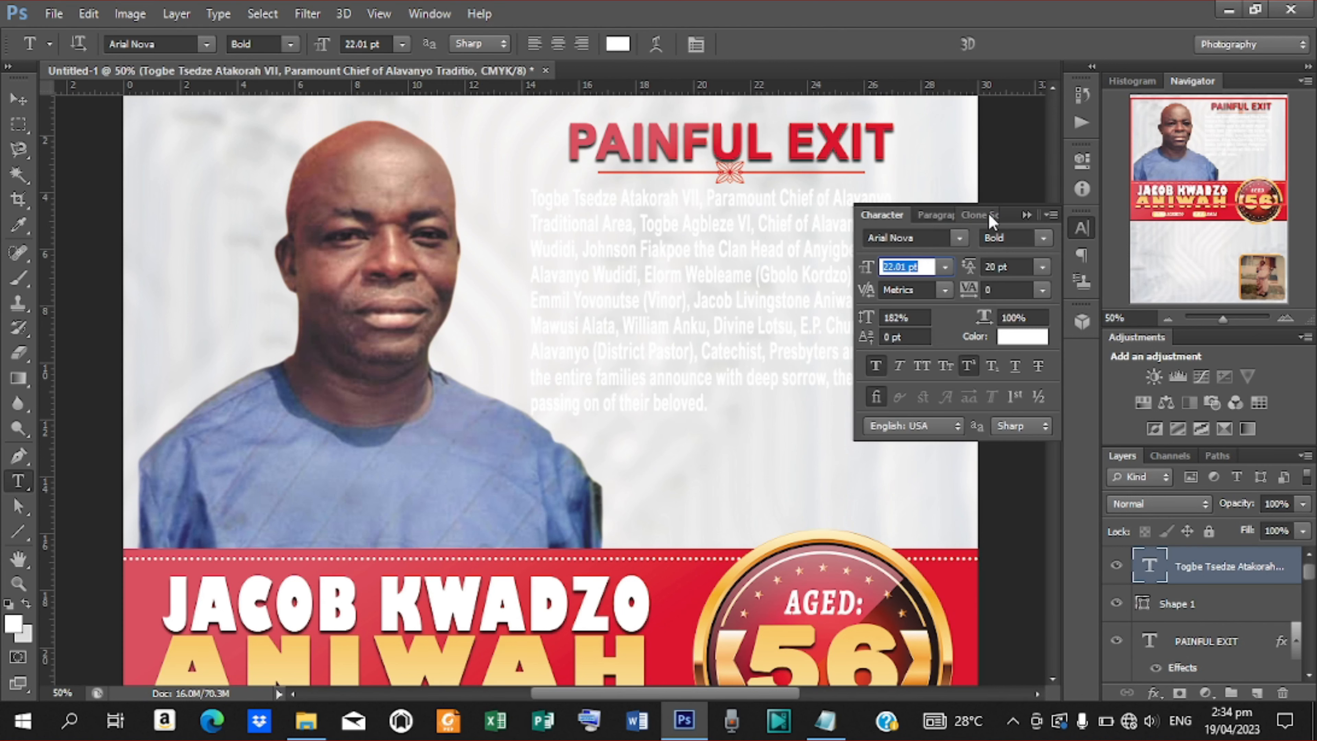
Centre the paragraph and colour it with the heading's red.
{"action": "left_click", "coordinate": [933, 214]}
{"action": "left_click", "coordinate": [983, 240]}
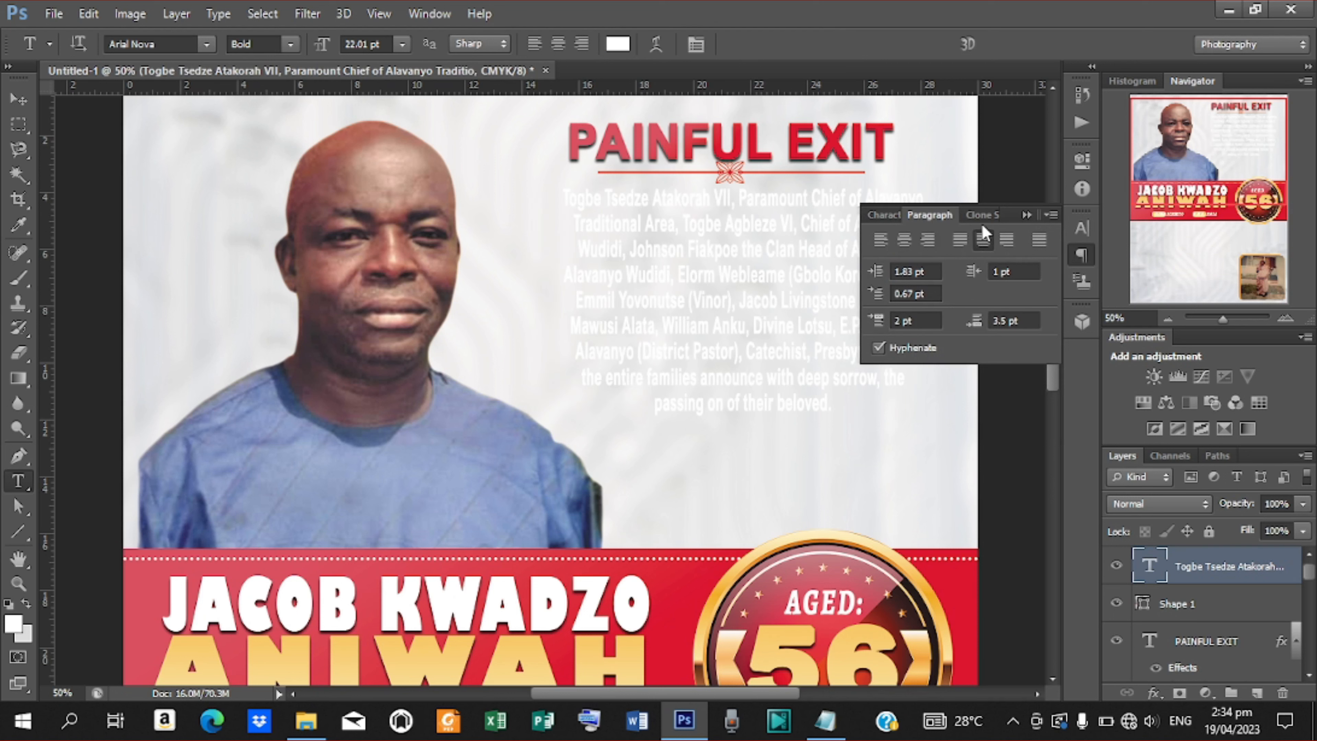
{"action": "left_click", "coordinate": [884, 217]}
{"action": "left_click", "coordinate": [1009, 335]}
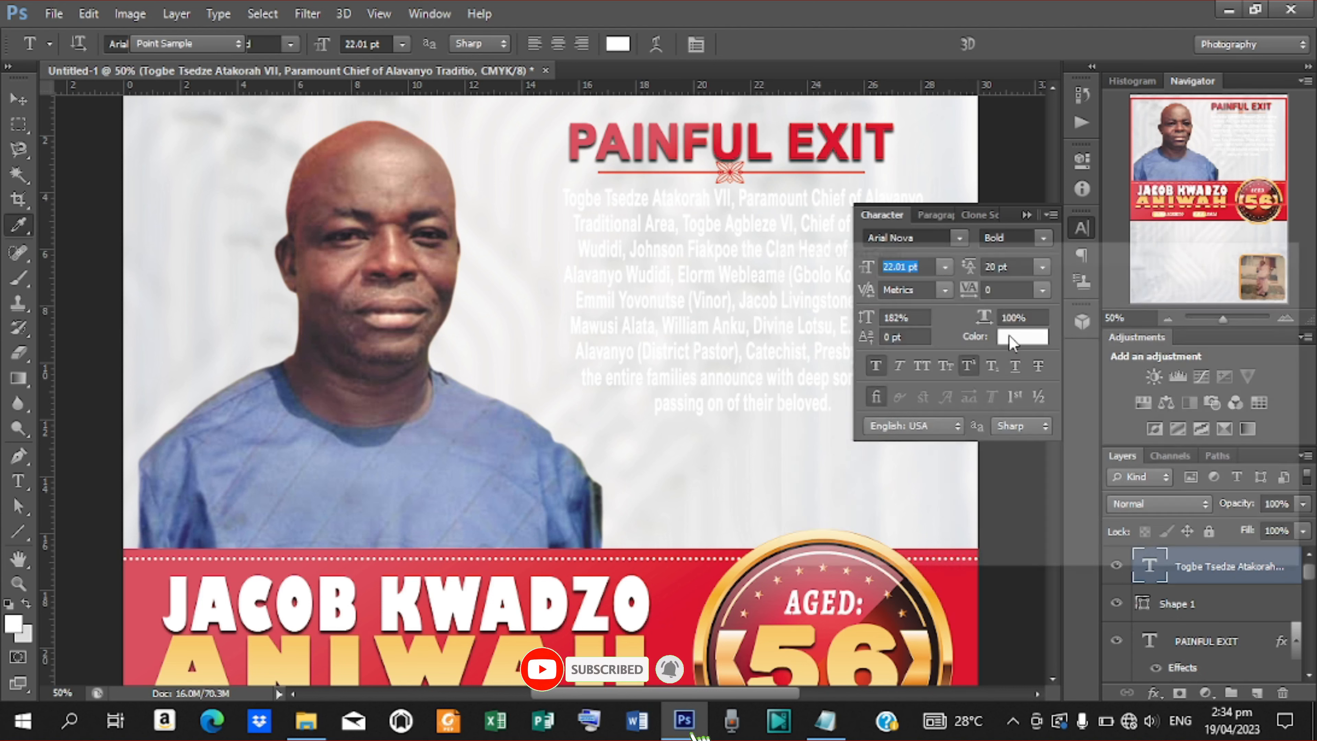
{"action": "left_click", "coordinate": [671, 149]}
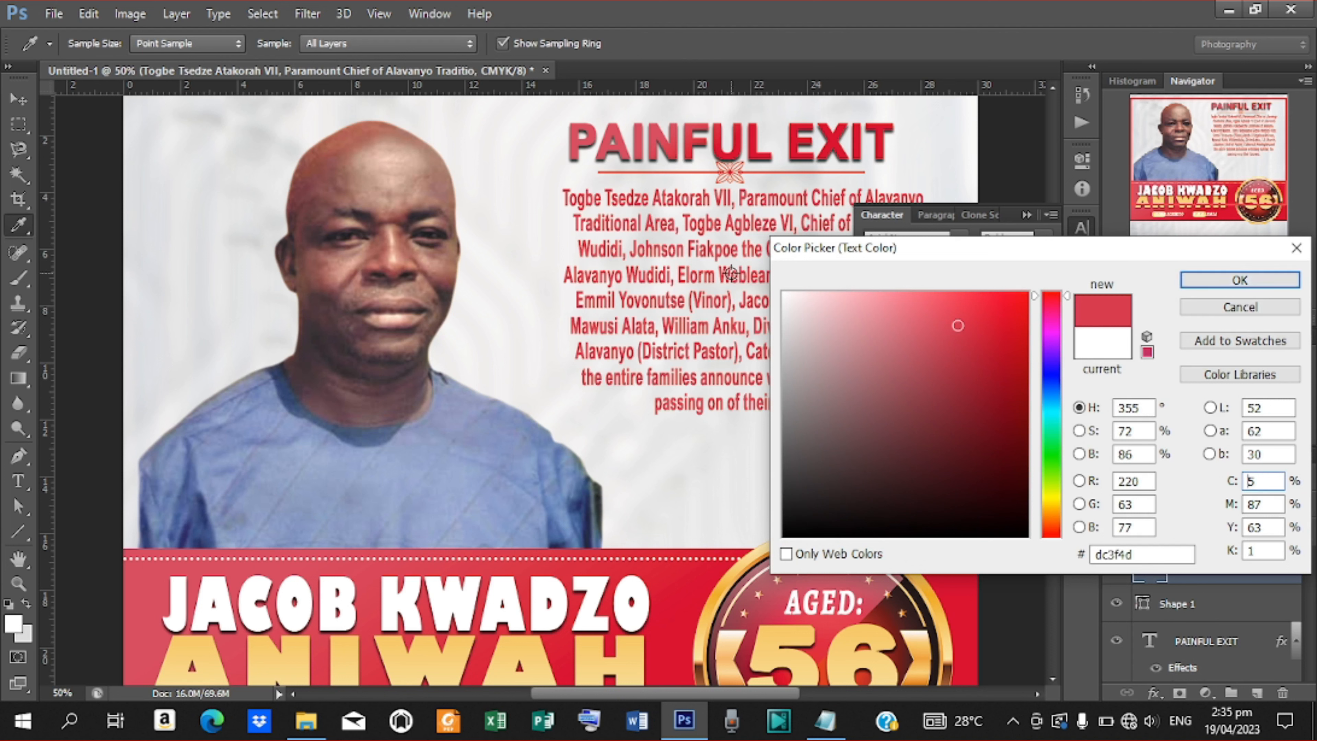
{"action": "left_click", "coordinate": [532, 644]}
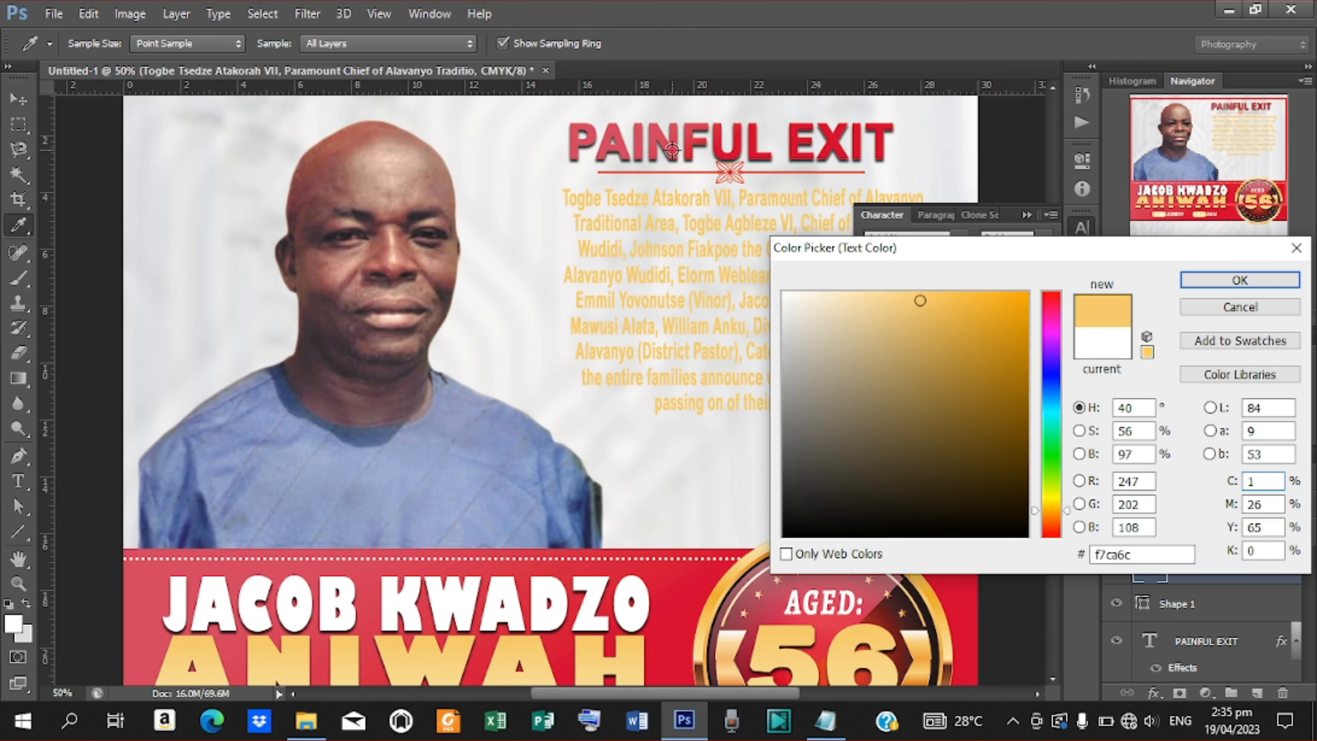
{"action": "left_click", "coordinate": [673, 136]}
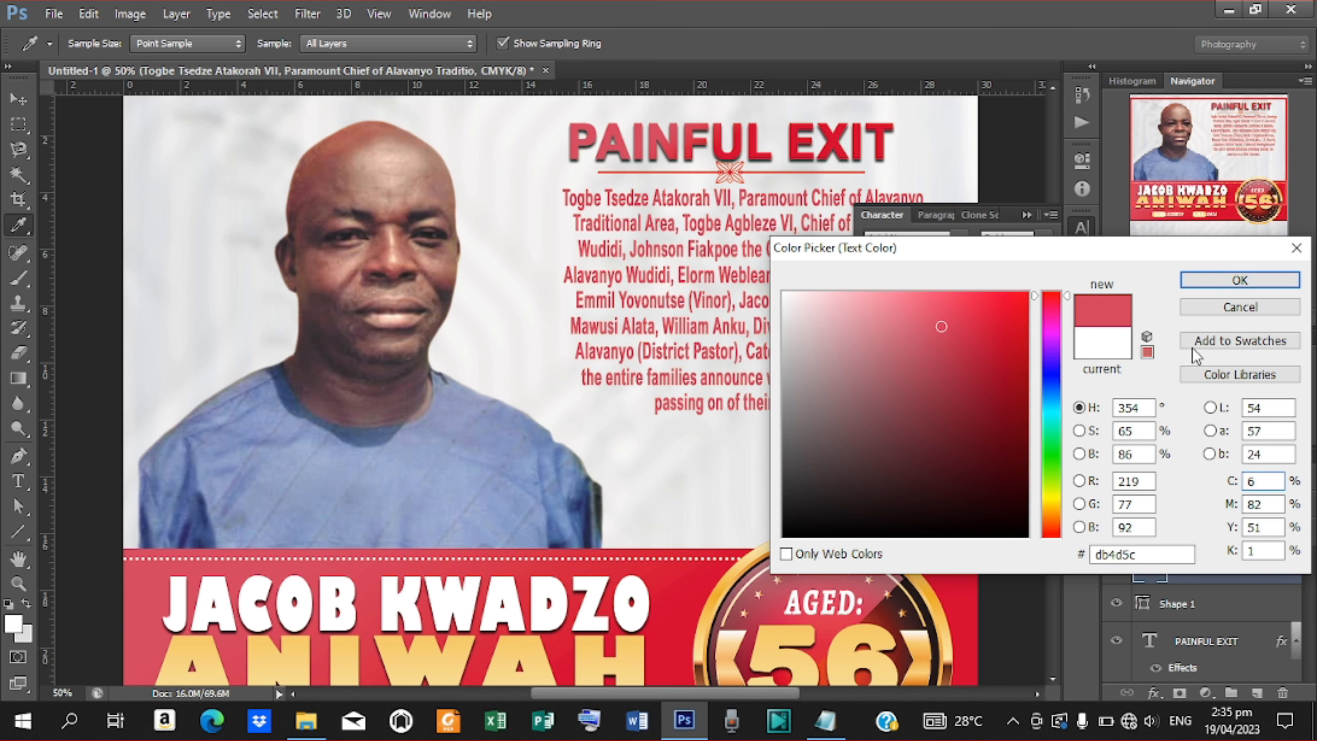
{"action": "left_click", "coordinate": [1240, 280]}
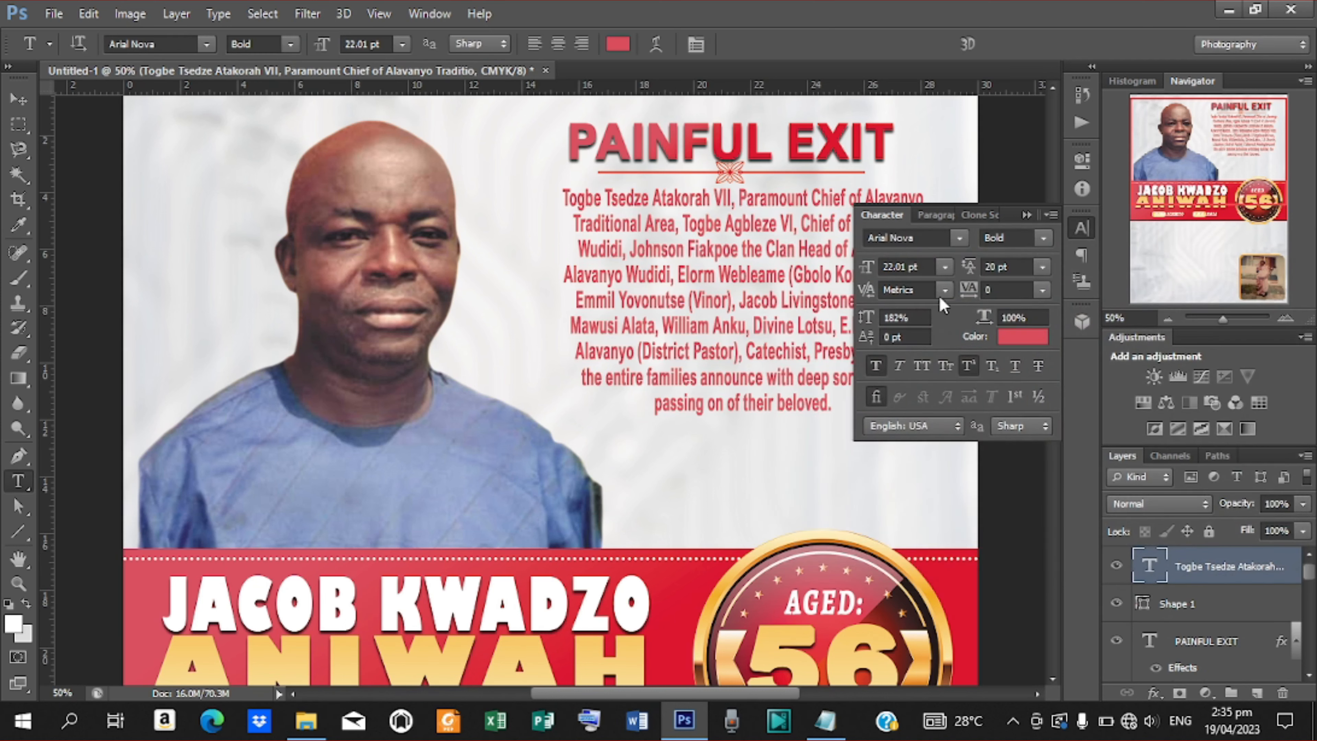
Set the paragraph to Justify Last Centered with 17 pt line spacing.
{"action": "left_click_drag", "start_coordinate": [975, 270], "coordinate": [973, 273]}
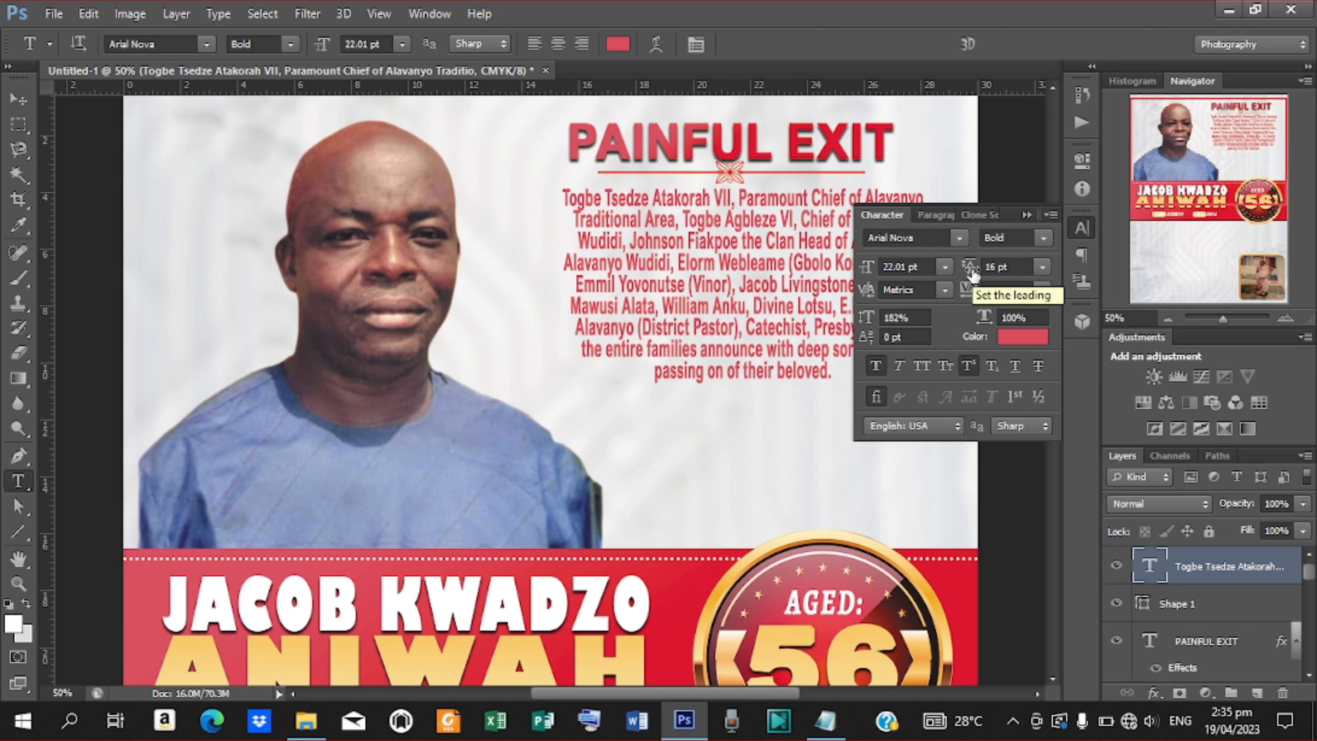
{"action": "left_click", "coordinate": [1026, 214]}
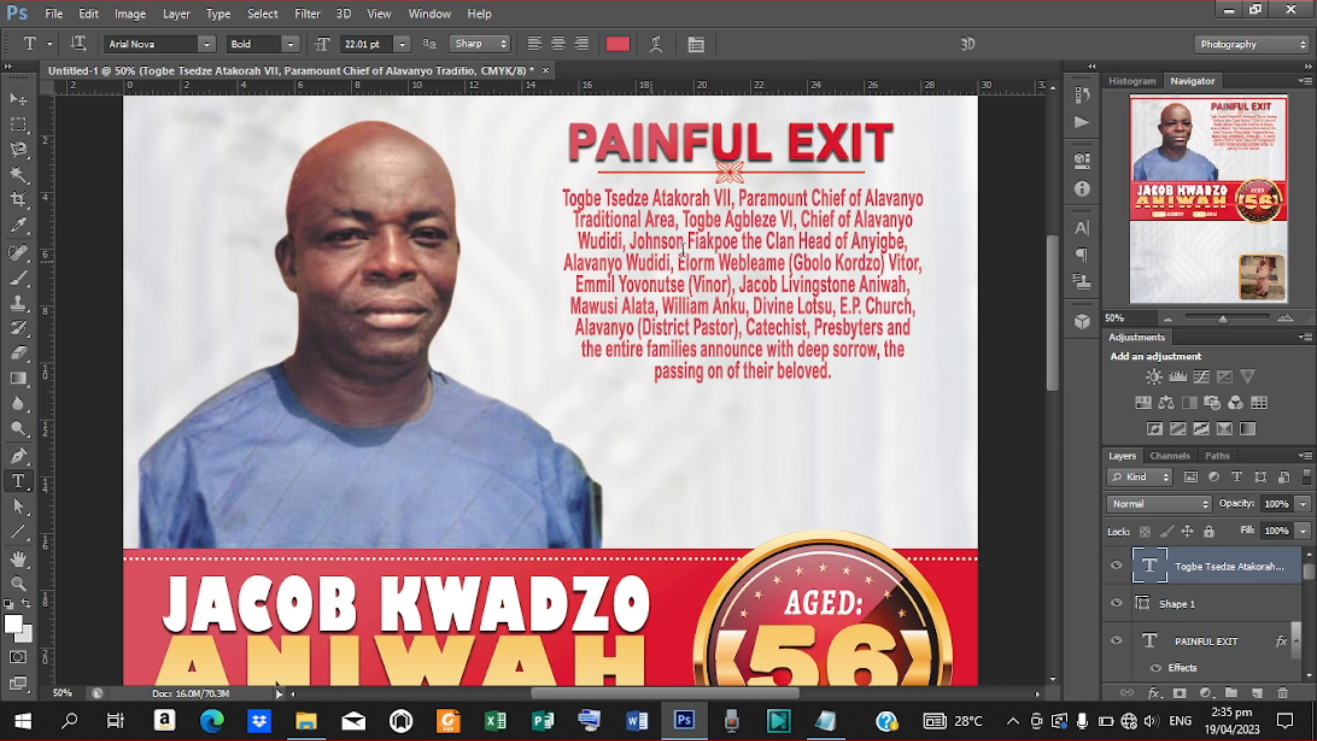
{"action": "left_click", "coordinate": [1081, 228]}
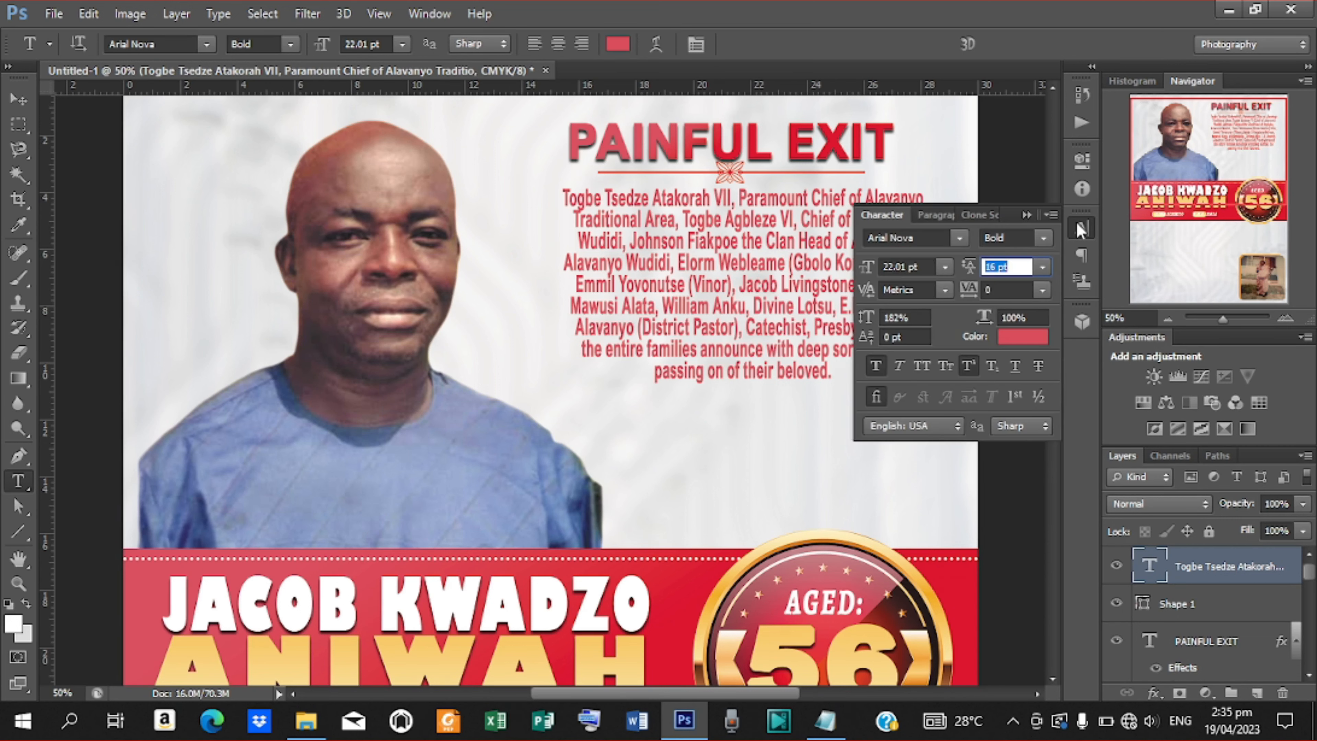
{"action": "left_click", "coordinate": [943, 214]}
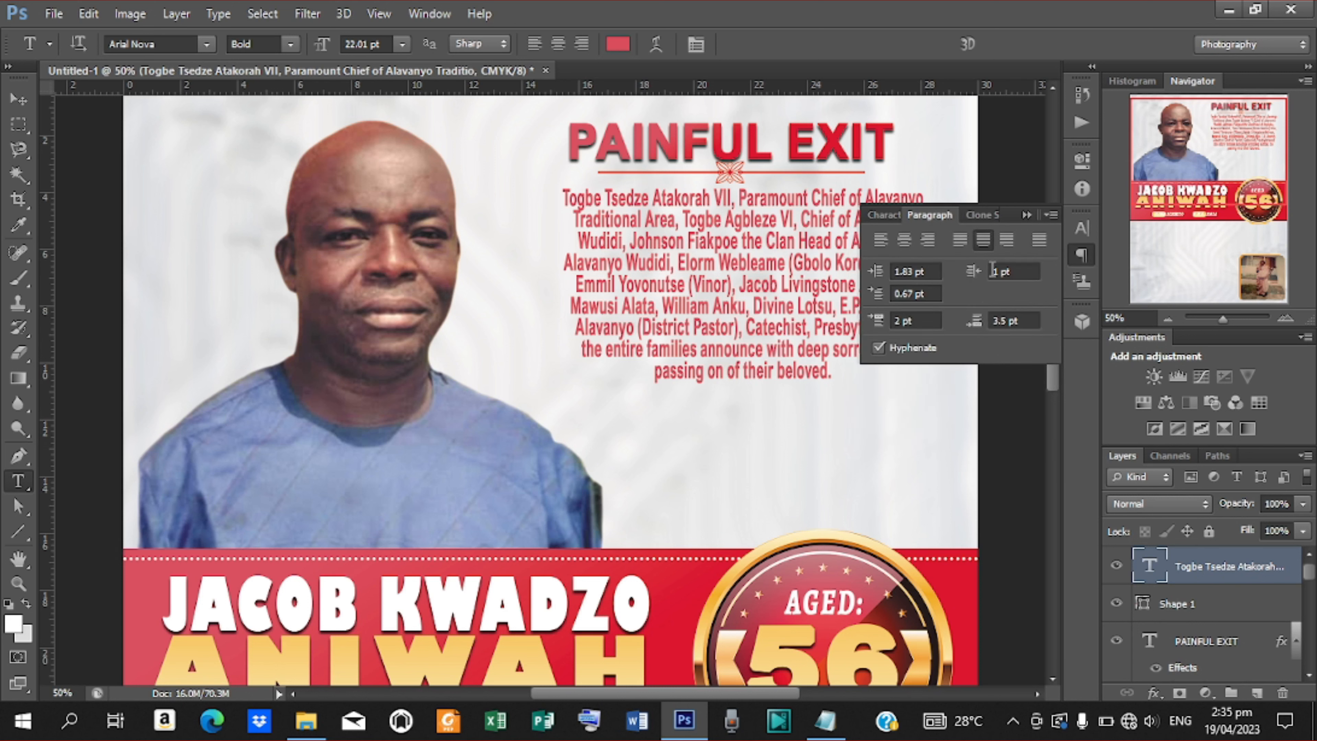
{"action": "left_click", "coordinate": [1044, 242]}
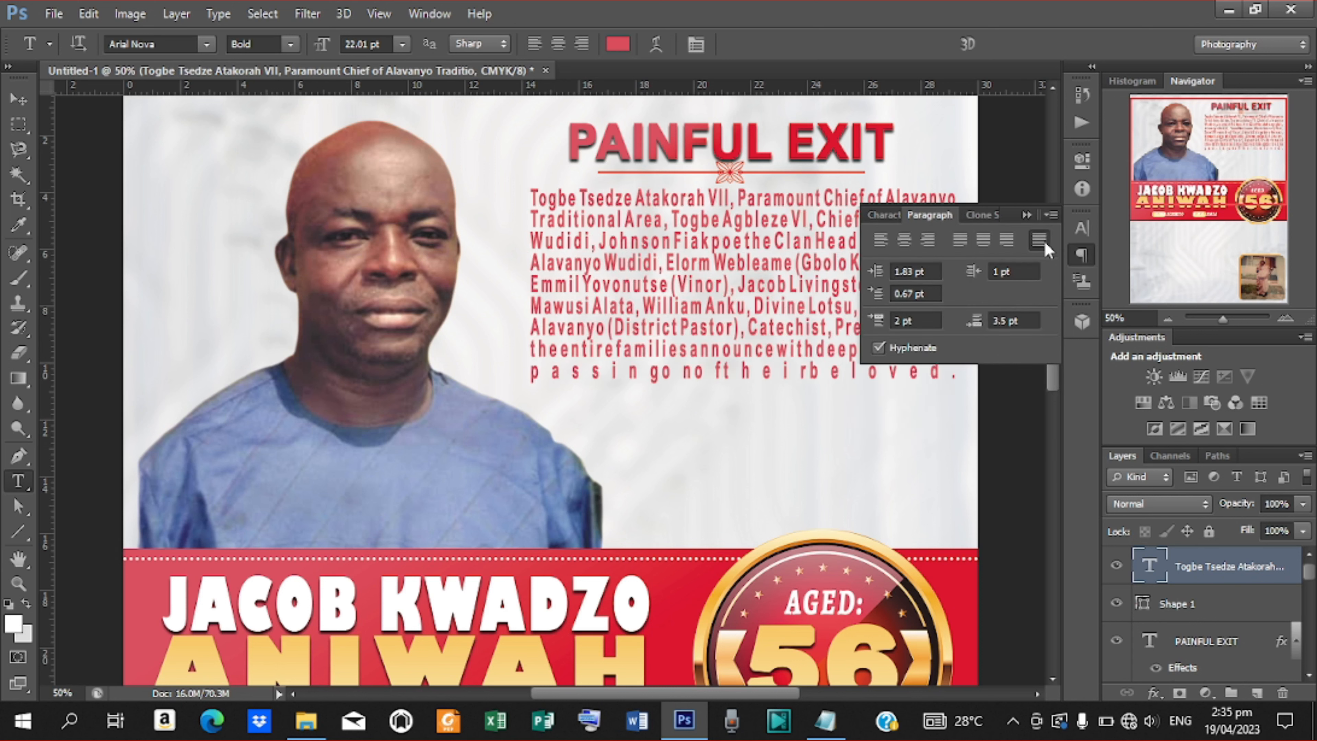
{"action": "left_click", "coordinate": [983, 242]}
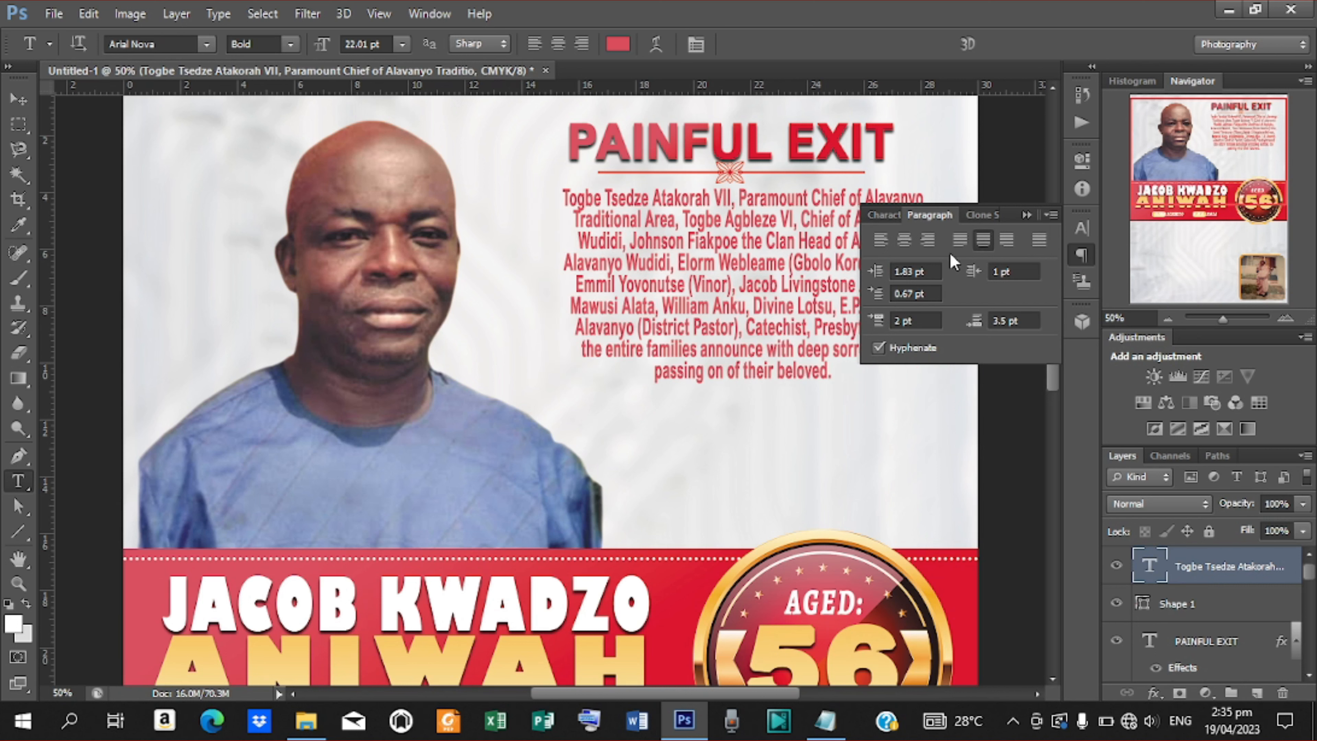
{"action": "left_click", "coordinate": [880, 213]}
{"action": "left_click", "coordinate": [1006, 267]}
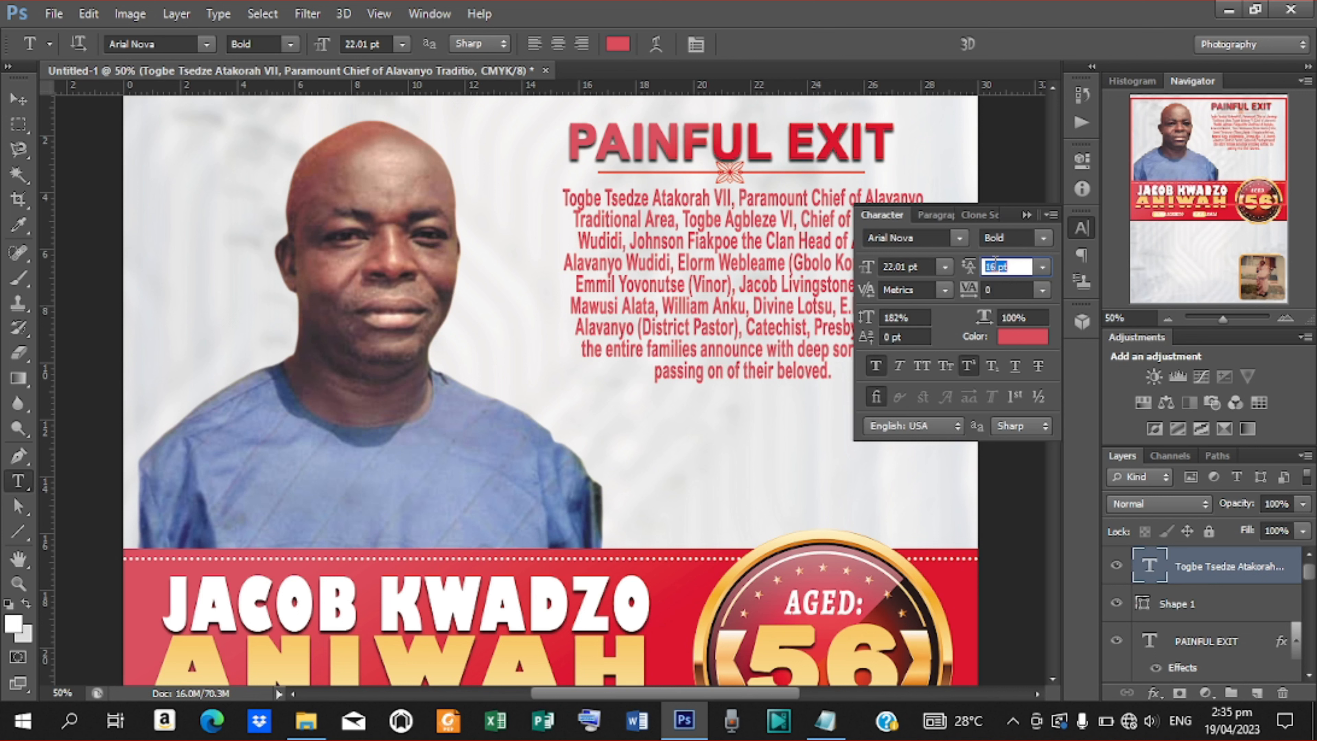
{"action": "double_click", "coordinate": [991, 266]}
{"action": "type", "text": "17"}
{"action": "left_click", "coordinate": [18, 98]}
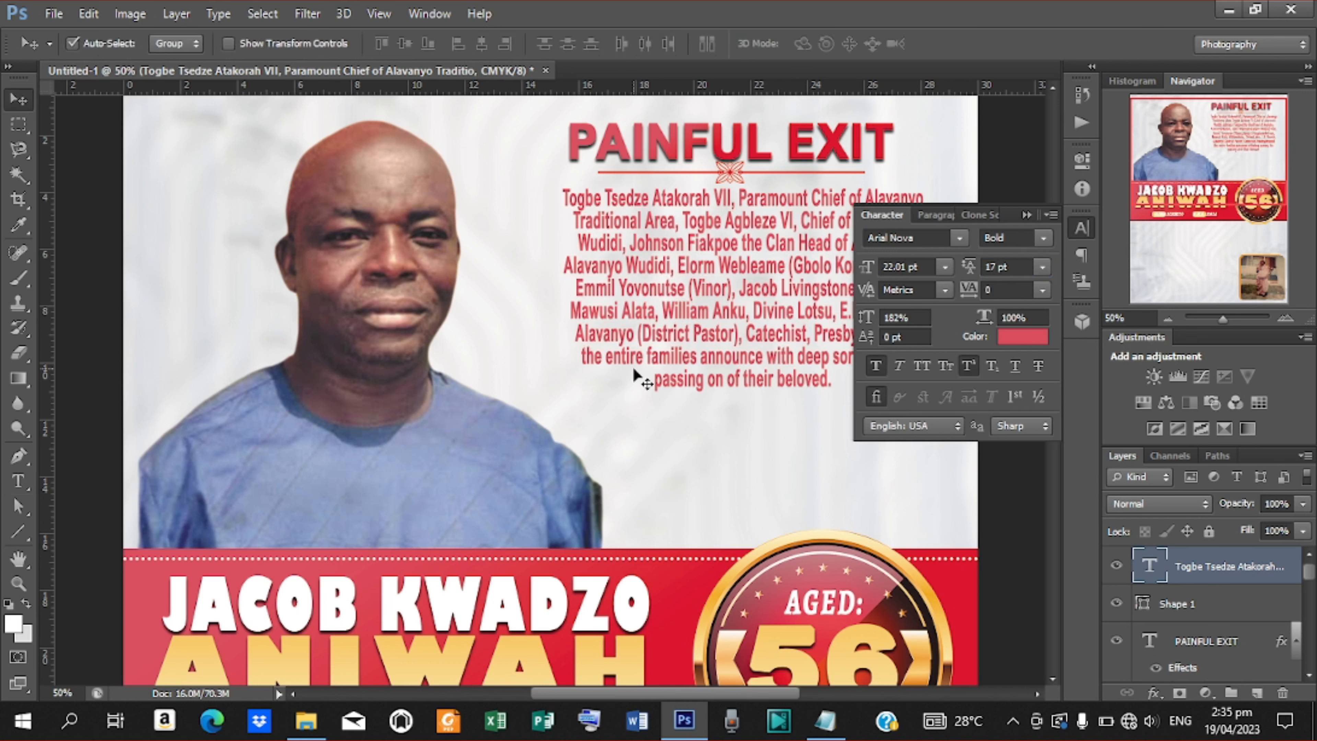
{"action": "left_click", "coordinate": [1027, 214]}
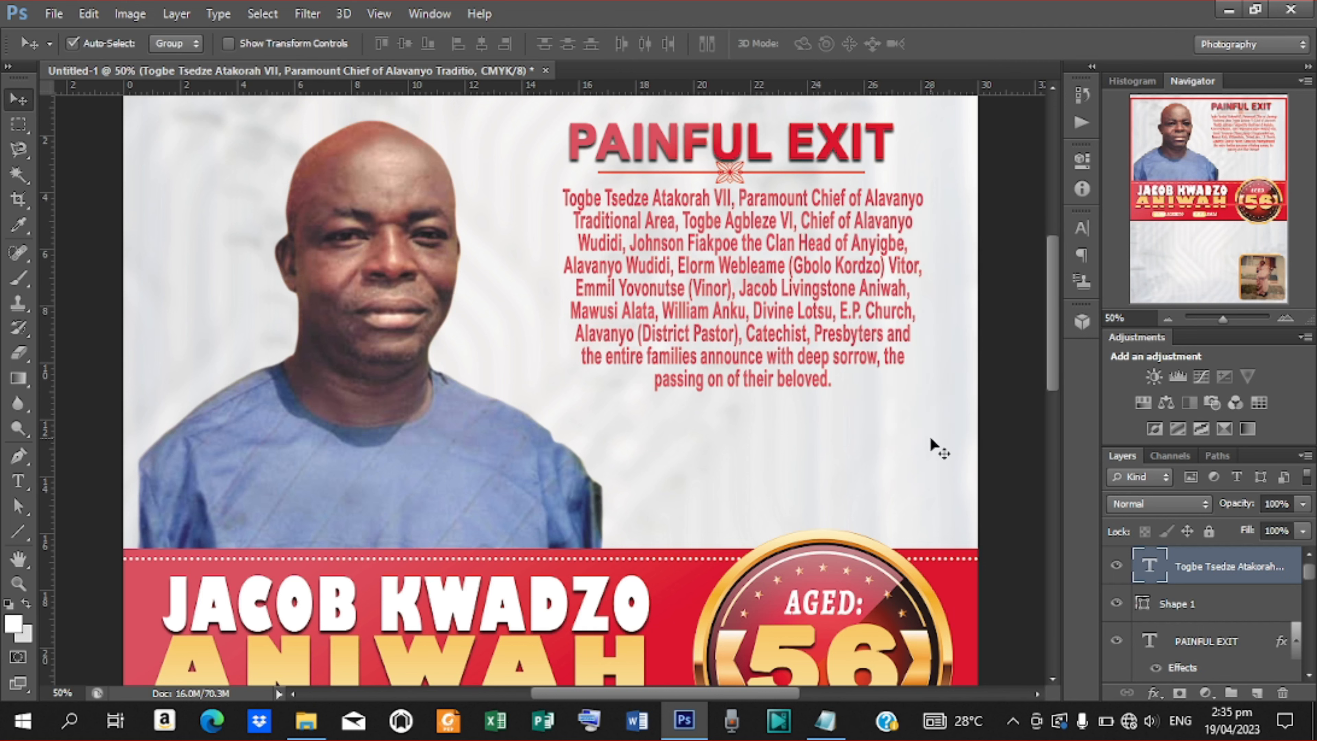
Nudge the paragraph down, then the PAINFUL EXIT heading and divider together.
{"action": "key", "text": "ctrl+minus"}
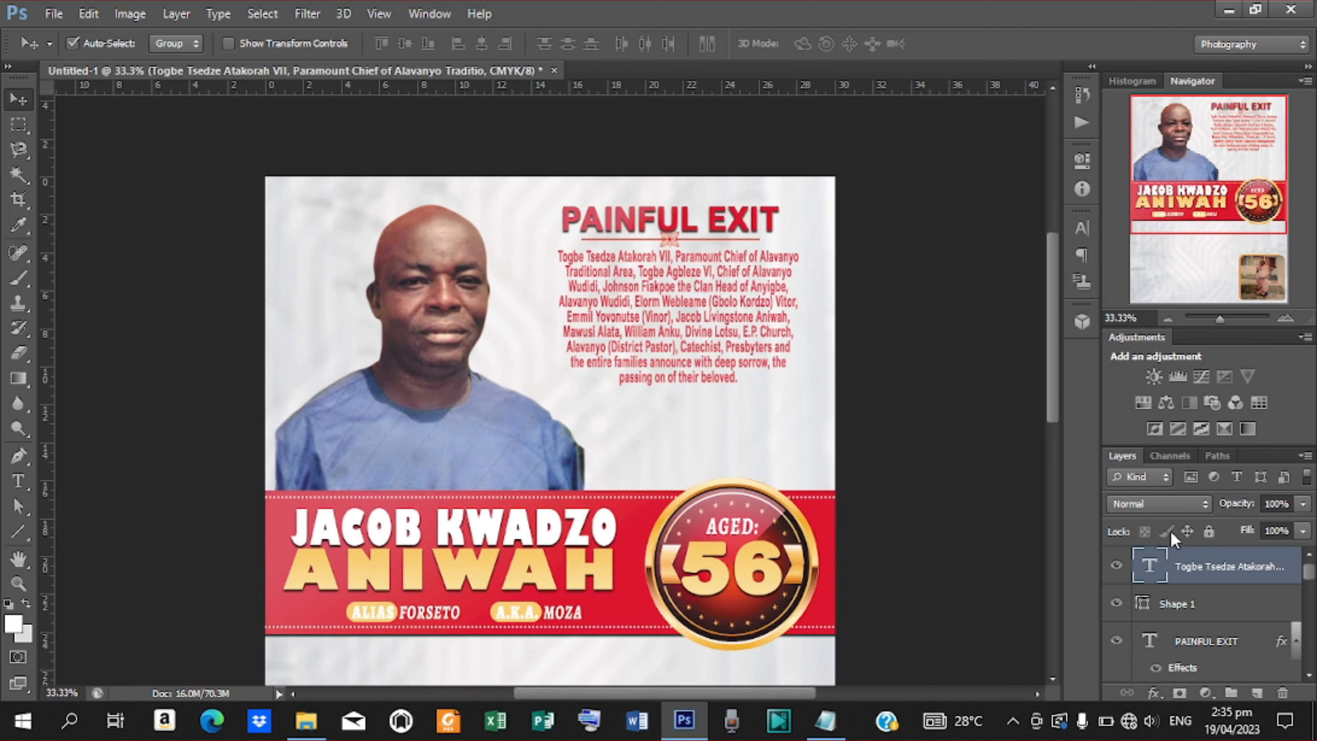
{"action": "key", "text": "Down"}
{"action": "key", "text": "Down"}
{"action": "key", "text": "Down"}
{"action": "key", "text": "Down"}
{"action": "key", "text": "Down"}
{"action": "key", "text": "Down"}
{"action": "key", "text": "Down"}
{"action": "key", "text": "Down"}
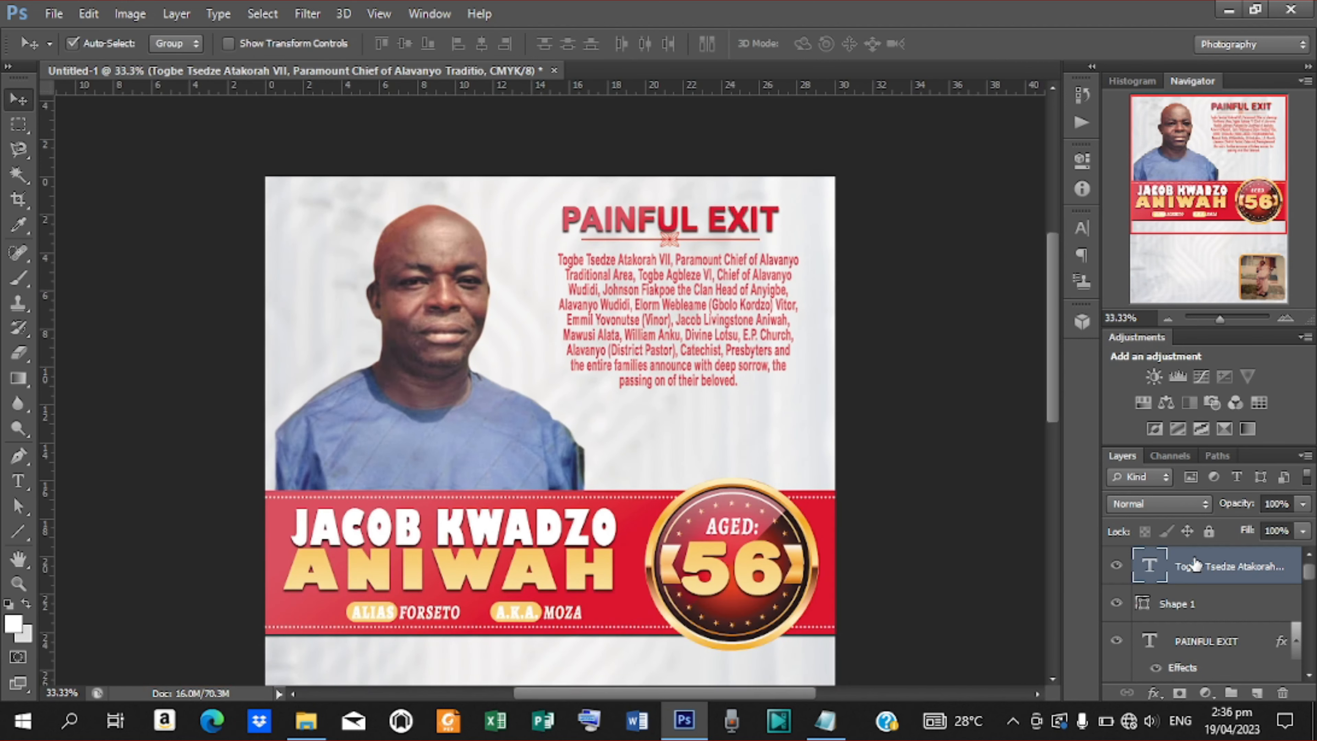
{"action": "left_click", "coordinate": [1189, 613]}
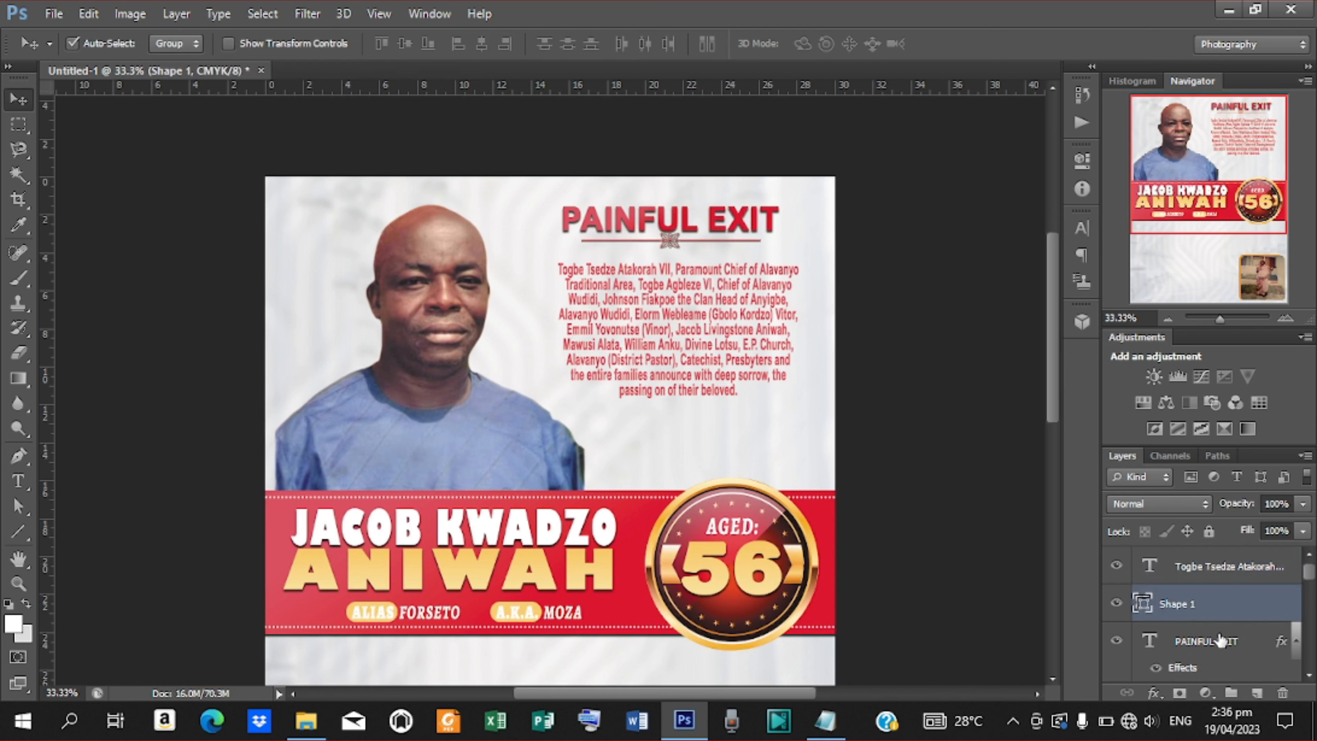
{"action": "left_click", "coordinate": [1220, 642], "text": "shift"}
{"action": "key", "text": "Down"}
{"action": "key", "text": "Down"}
{"action": "key", "text": "Down"}
{"action": "key", "text": "Down"}
{"action": "key", "text": "Down"}
{"action": "key", "text": "Down"}
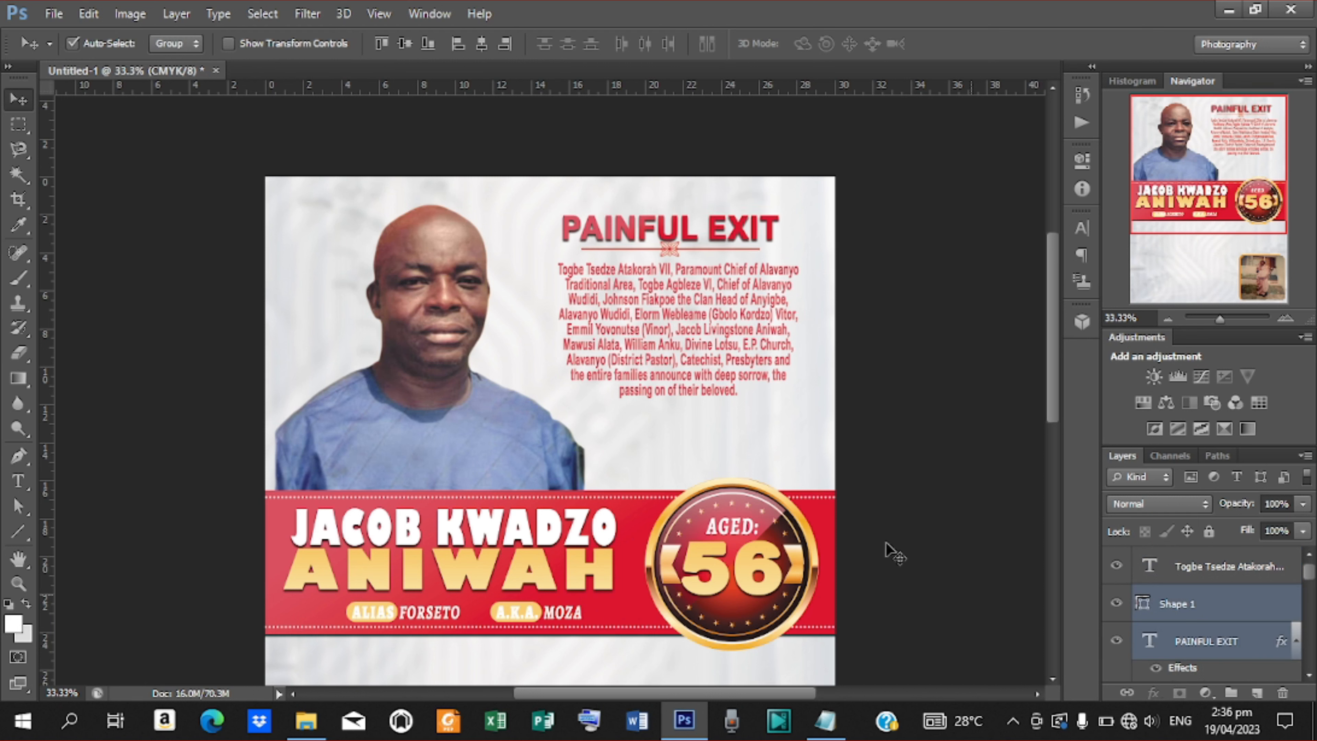
Place Roseflower from Desktop > UNPOSTED VIDEOS > FUNERAL POSTER > TBE onto the poster.
{"action": "left_click_drag", "start_coordinate": [1049, 392], "coordinate": [1052, 436]}
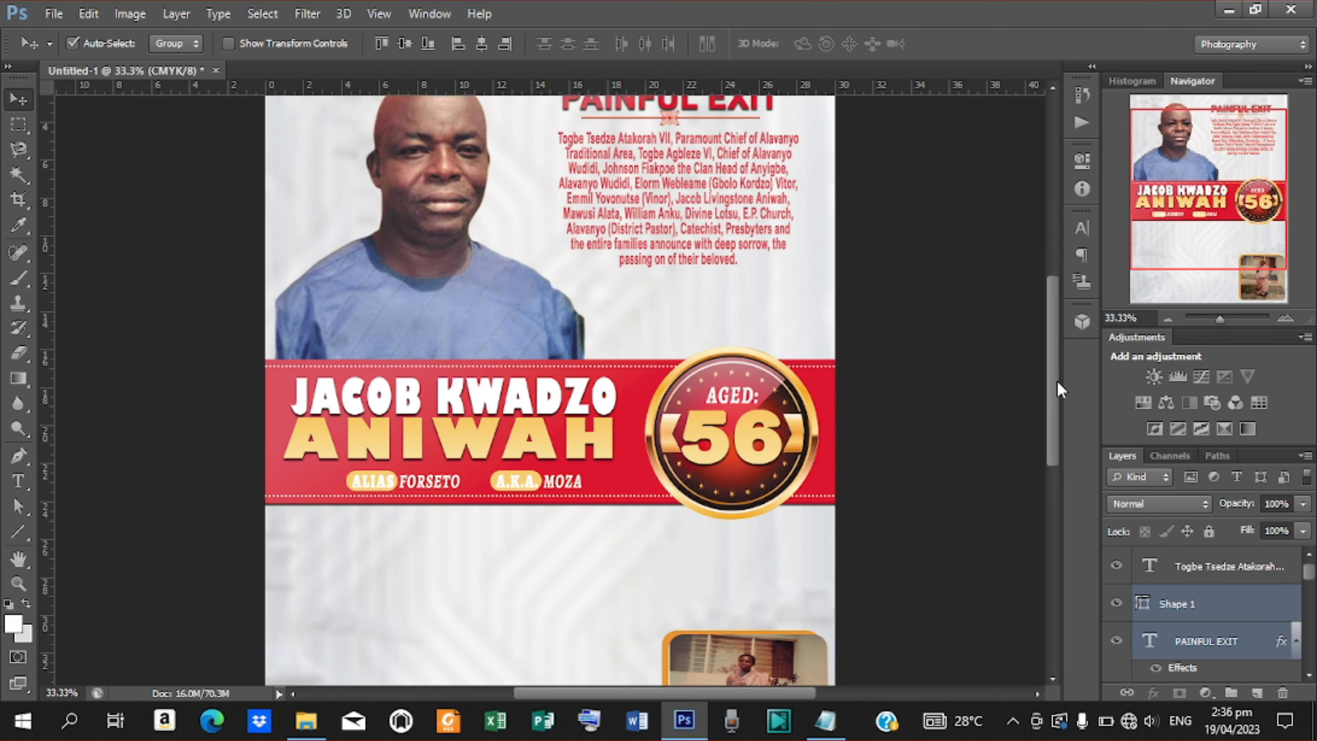
{"action": "scroll", "coordinate": [1057, 383], "scroll_direction": "down", "scroll_amount": 2}
{"action": "left_click", "coordinate": [72, 13]}
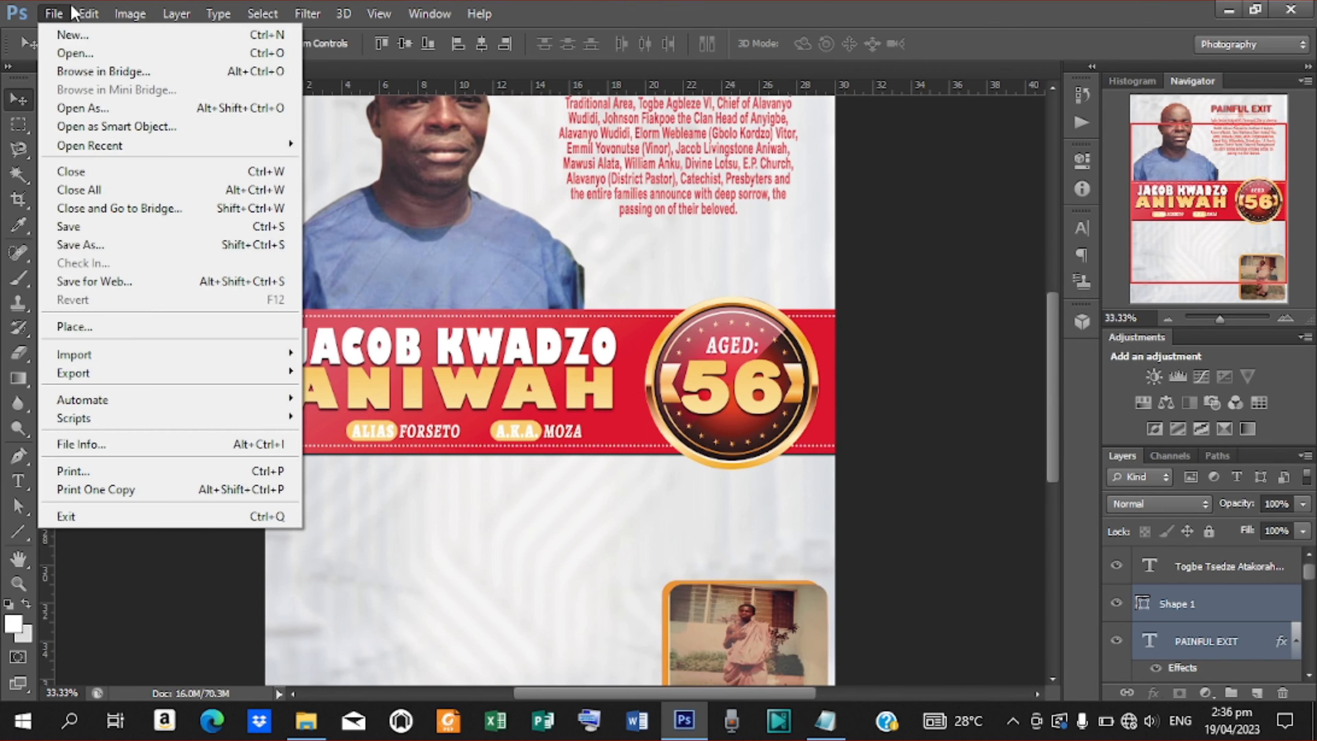
{"action": "left_click", "coordinate": [103, 328]}
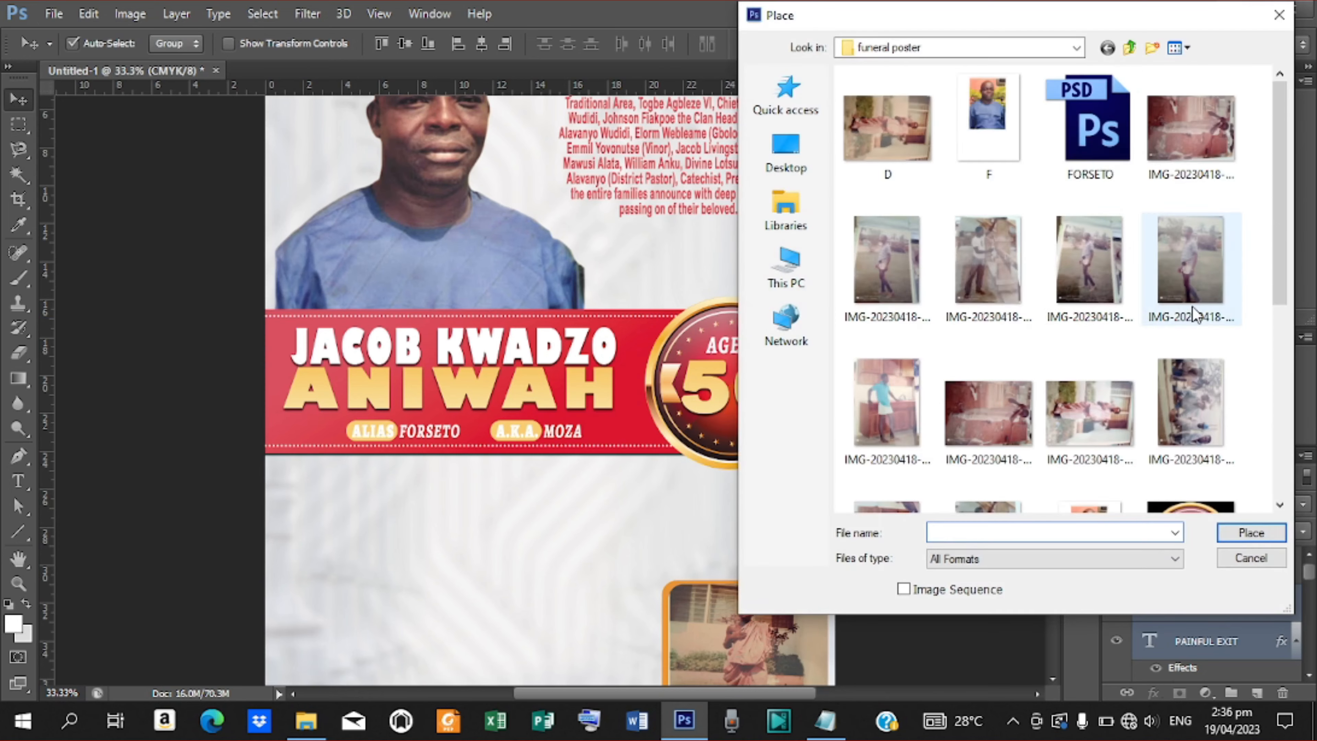
{"action": "left_click", "coordinate": [786, 151]}
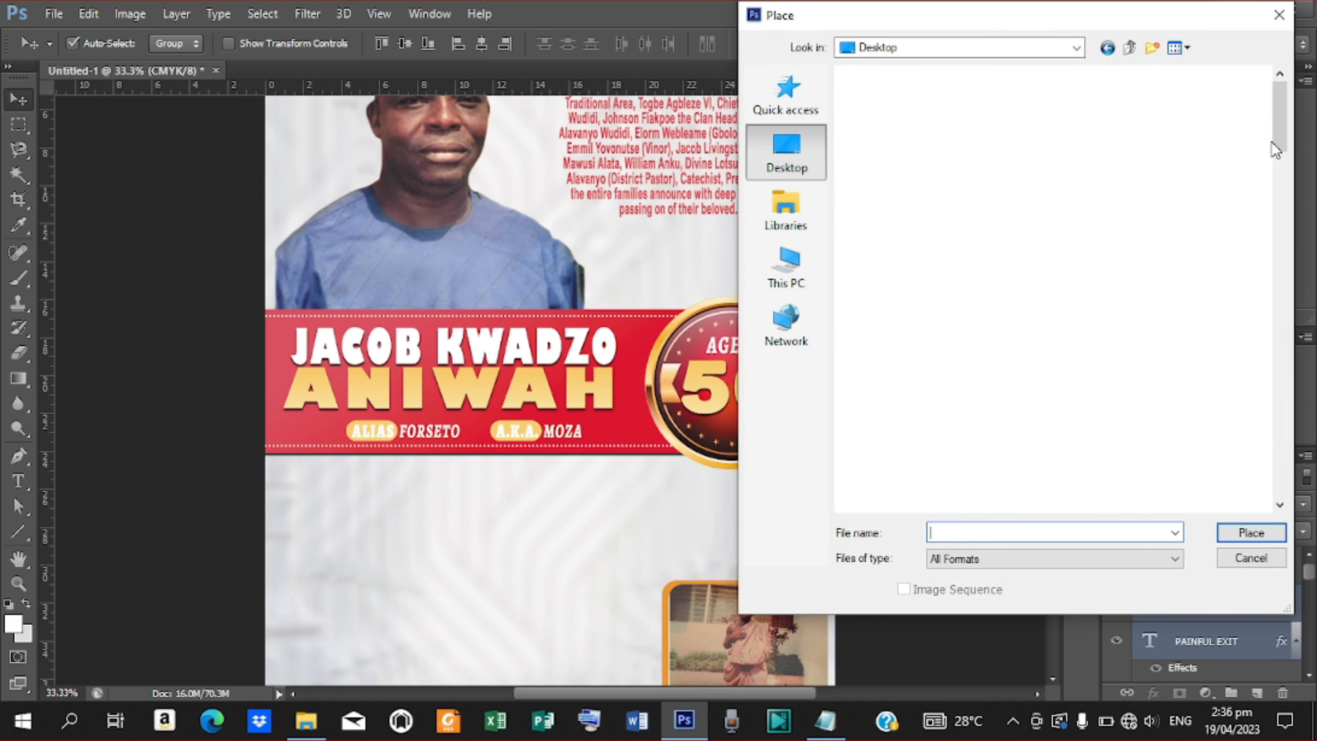
{"action": "left_click_drag", "start_coordinate": [1279, 135], "coordinate": [1297, 382]}
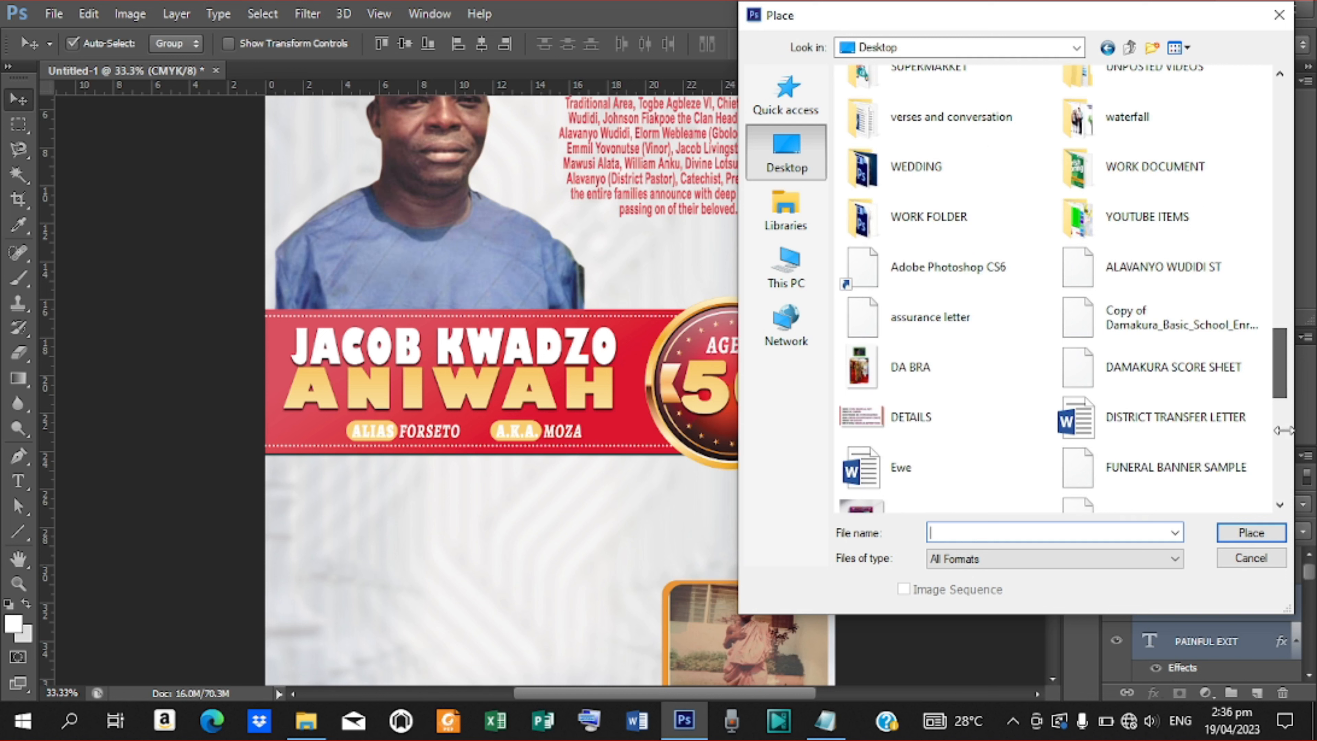
{"action": "scroll", "coordinate": [1270, 361], "scroll_direction": "up", "scroll_amount": 1}
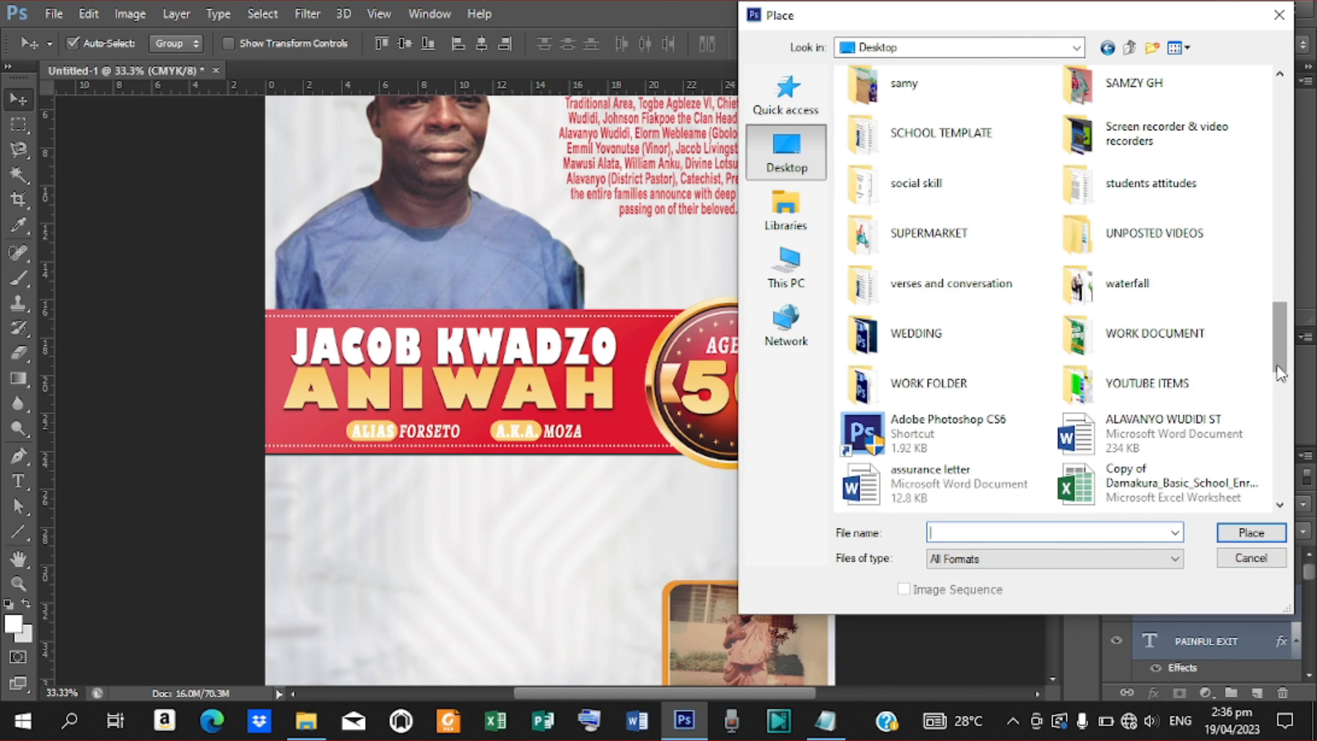
{"action": "double_click", "coordinate": [1170, 243]}
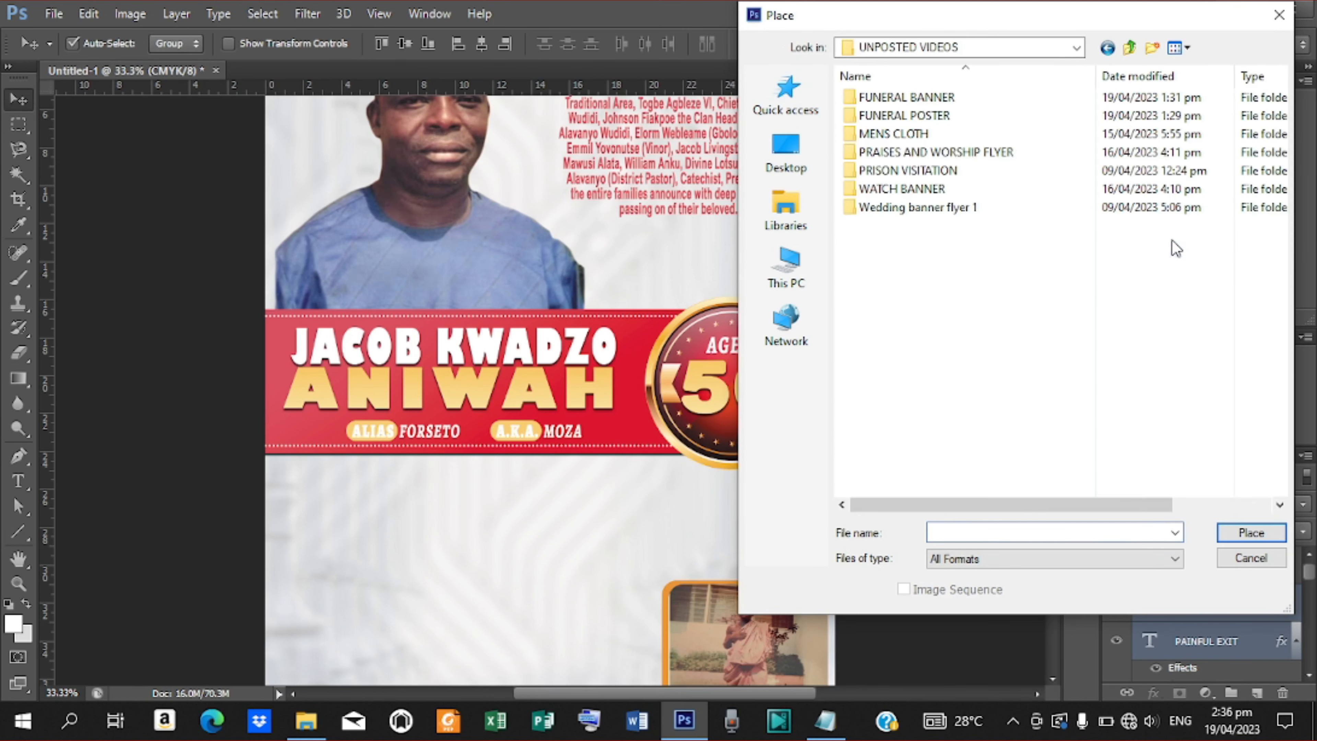
{"action": "double_click", "coordinate": [929, 116]}
{"action": "double_click", "coordinate": [894, 101]}
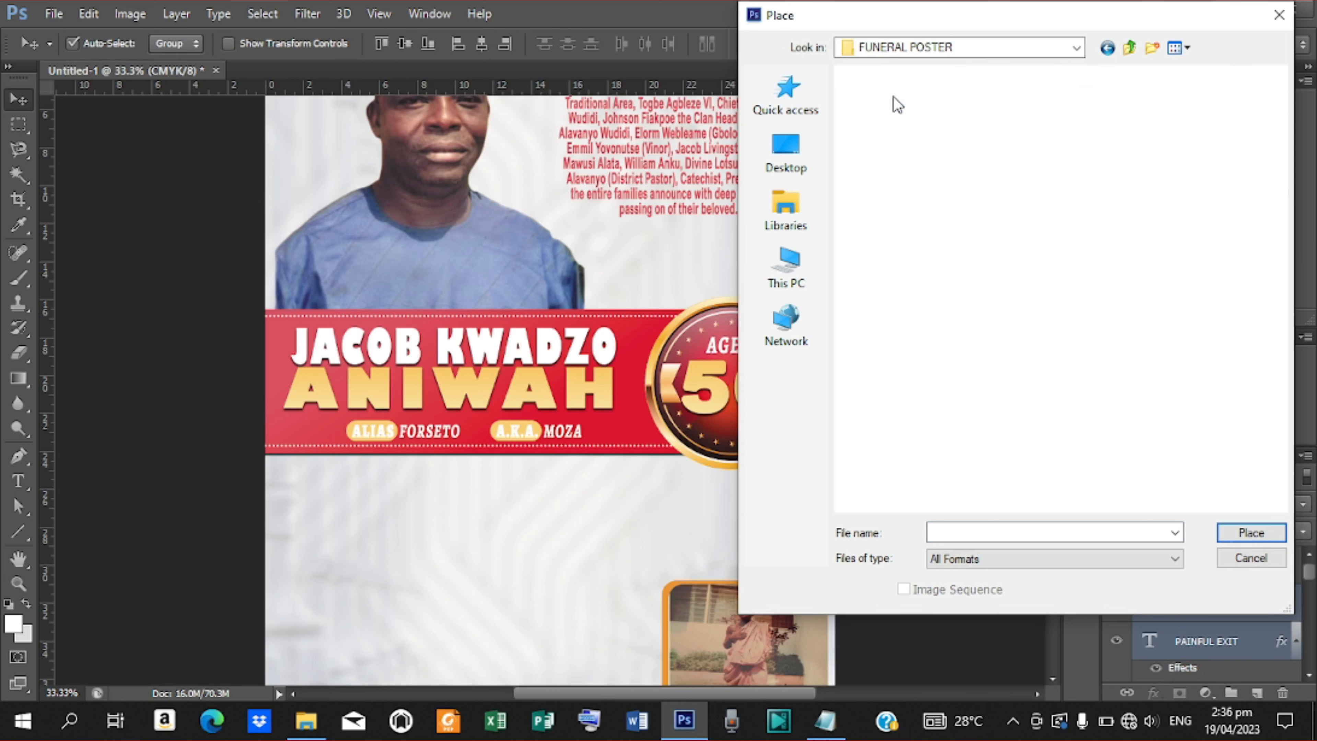
{"action": "left_click", "coordinate": [1189, 130]}
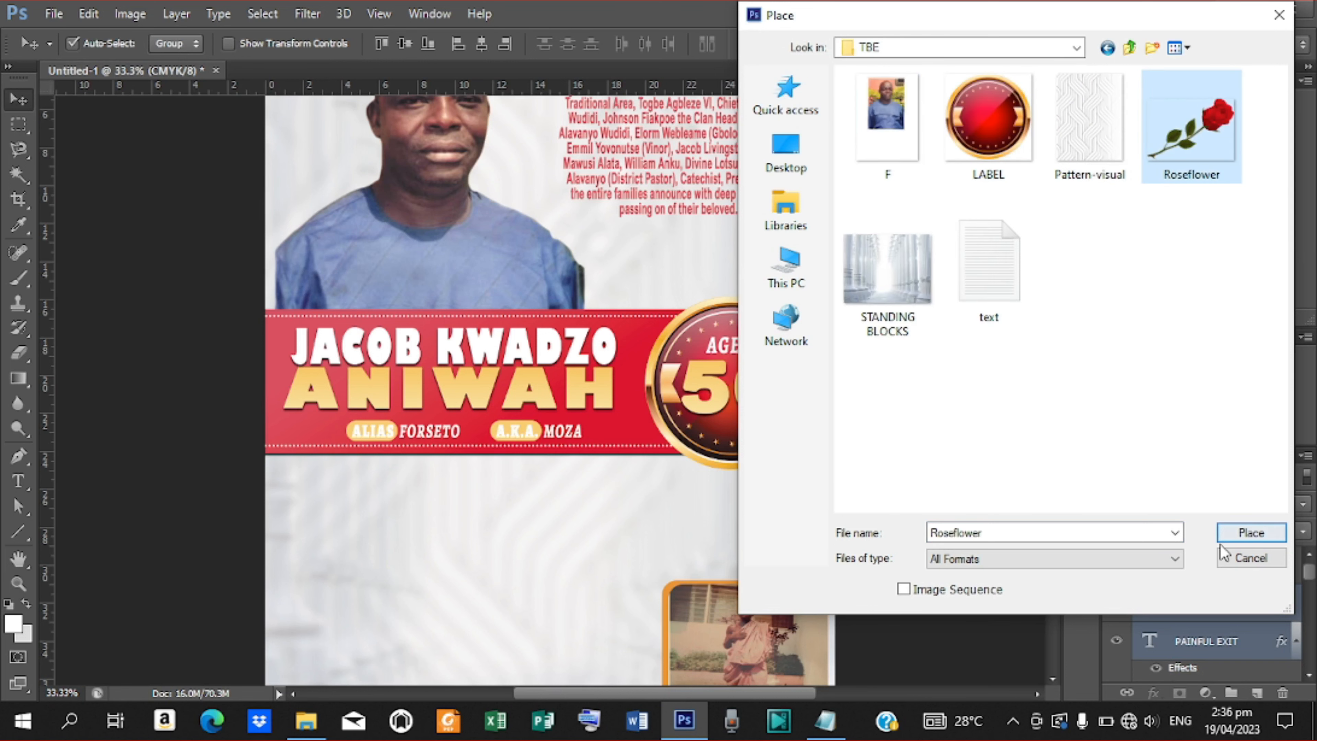
{"action": "left_click", "coordinate": [1250, 533]}
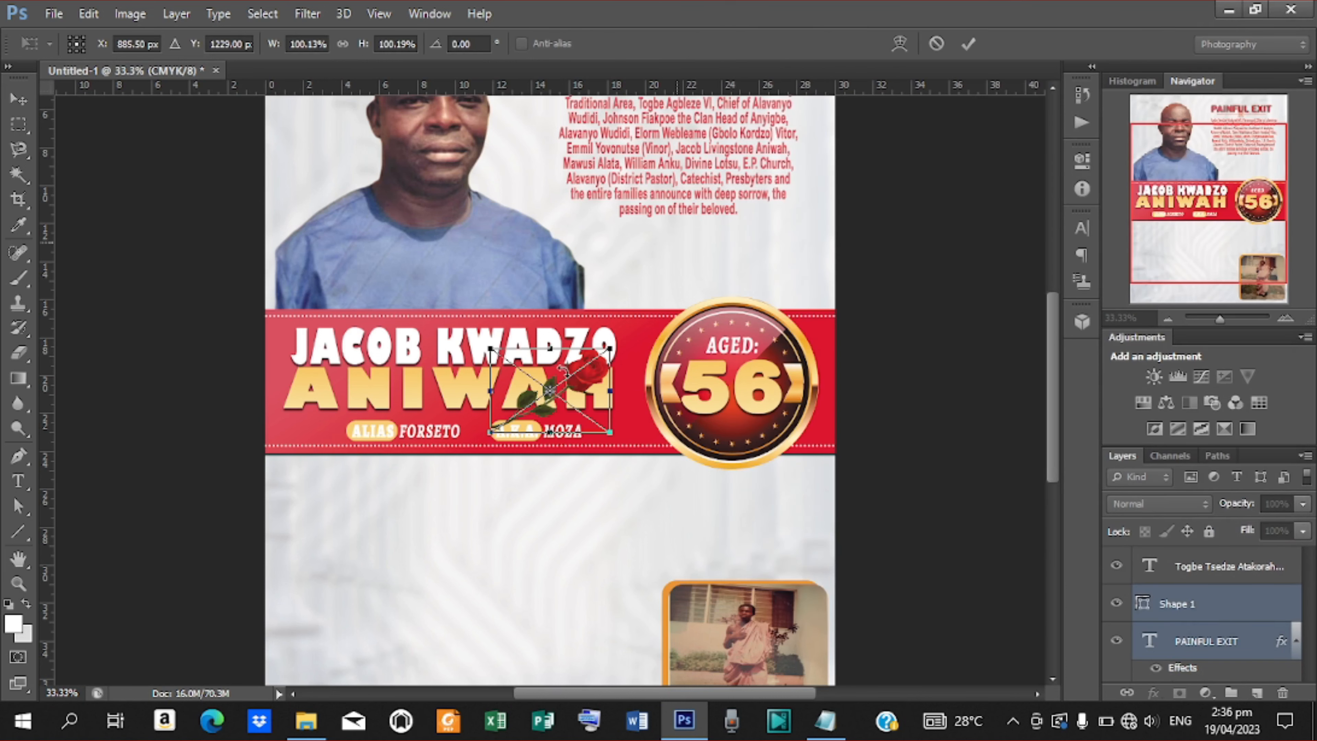
Position the rose beneath the announcement paragraph and commit its placement.
{"action": "left_click_drag", "start_coordinate": [586, 381], "coordinate": [760, 230]}
{"action": "key", "text": "Down"}
{"action": "key", "text": "Down"}
{"action": "key", "text": "Down"}
{"action": "key", "text": "Down"}
{"action": "key", "text": "Down"}
{"action": "key", "text": "Down"}
{"action": "key", "text": "Down"}
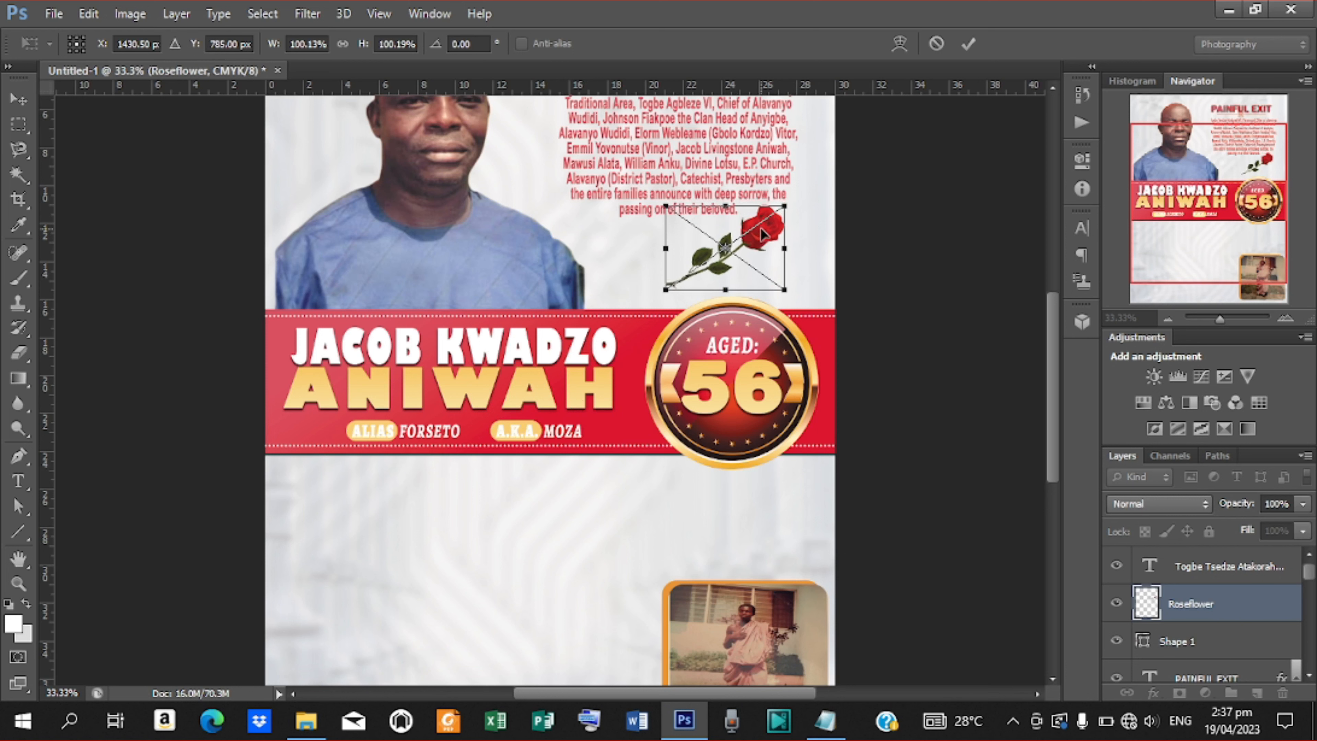
{"action": "key", "text": "Return"}
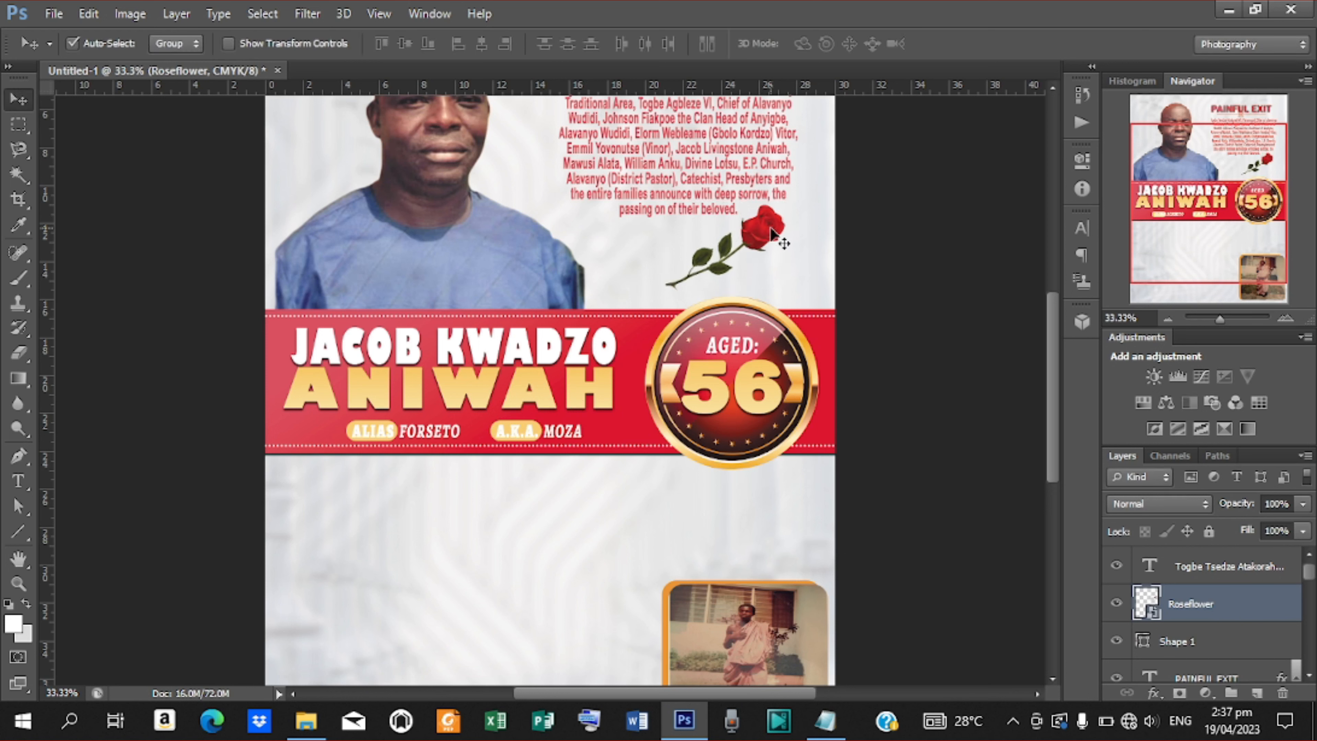
{"action": "key", "text": "ctrl+j"}
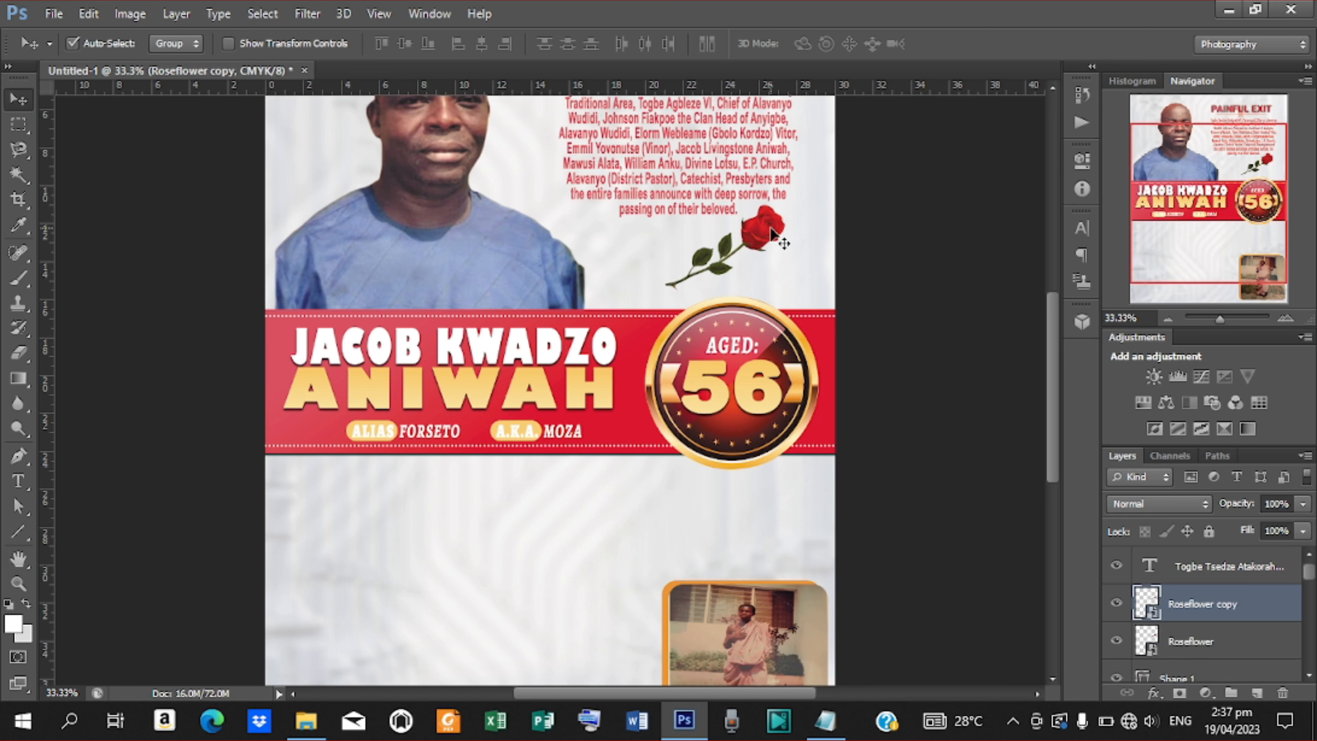
{"action": "key", "text": "ctrl+z"}
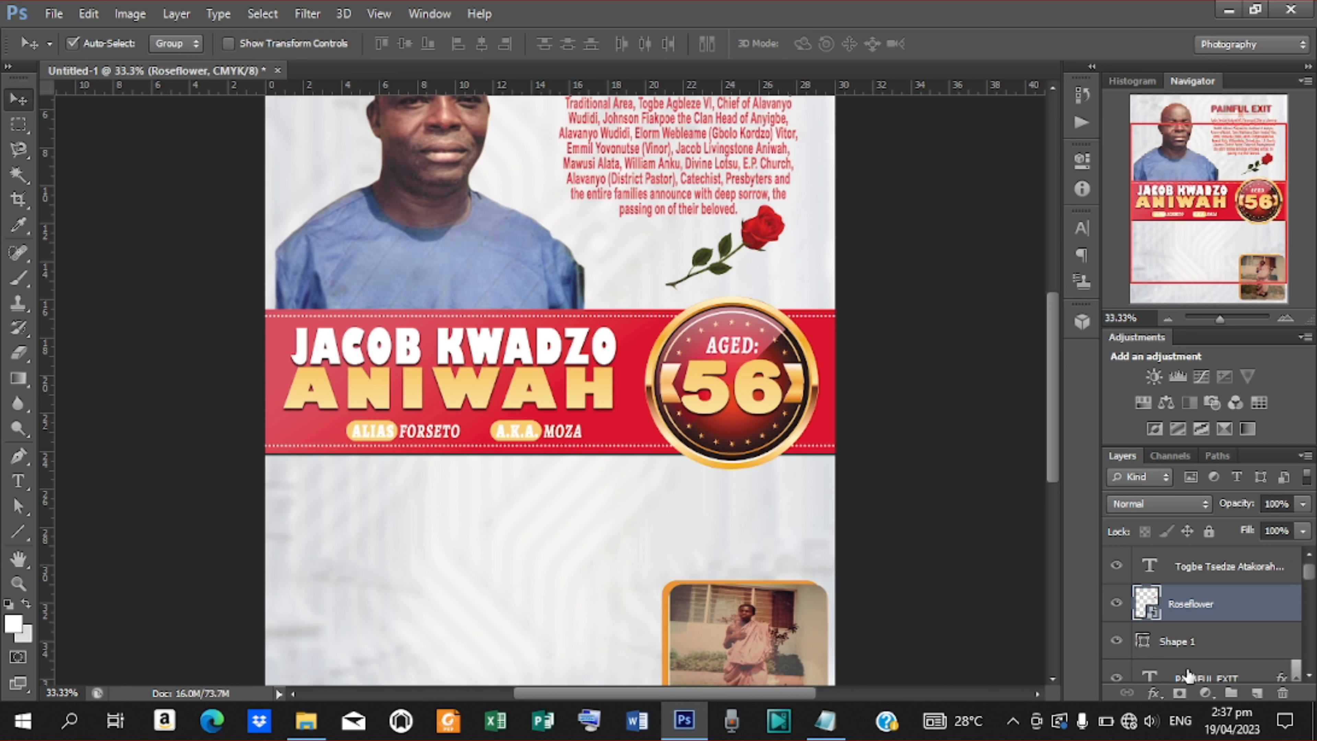
Add a 9 px Stroke layer style to the rose, sampling a near-white colour.
{"action": "left_click", "coordinate": [1153, 693]}
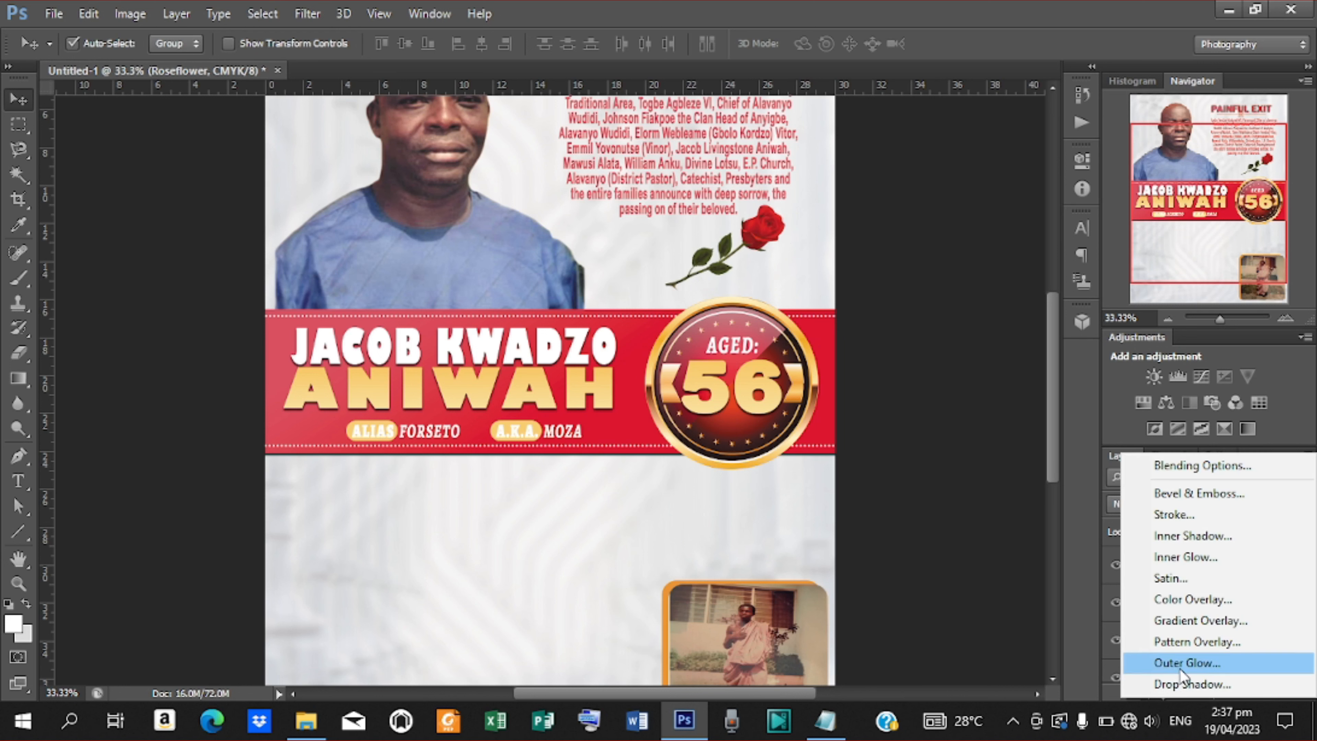
{"action": "left_click", "coordinate": [1168, 518]}
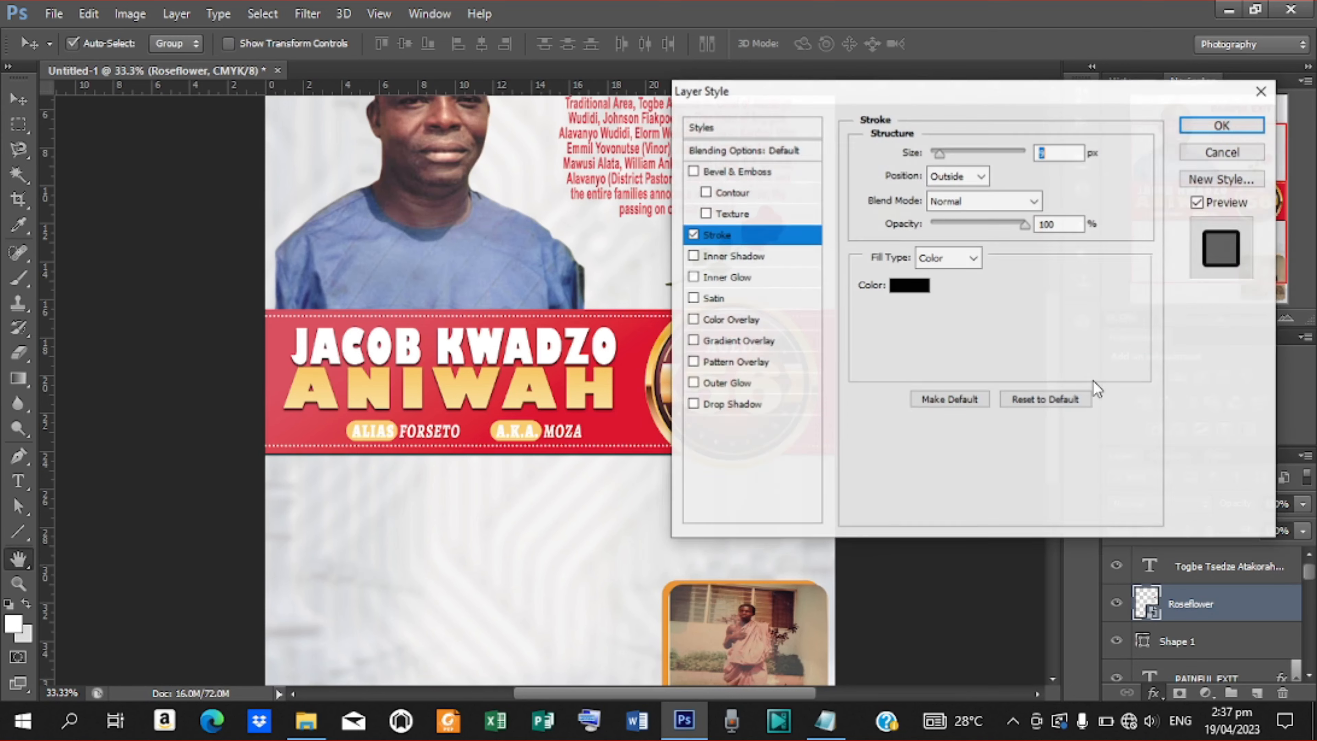
{"action": "left_click", "coordinate": [910, 284]}
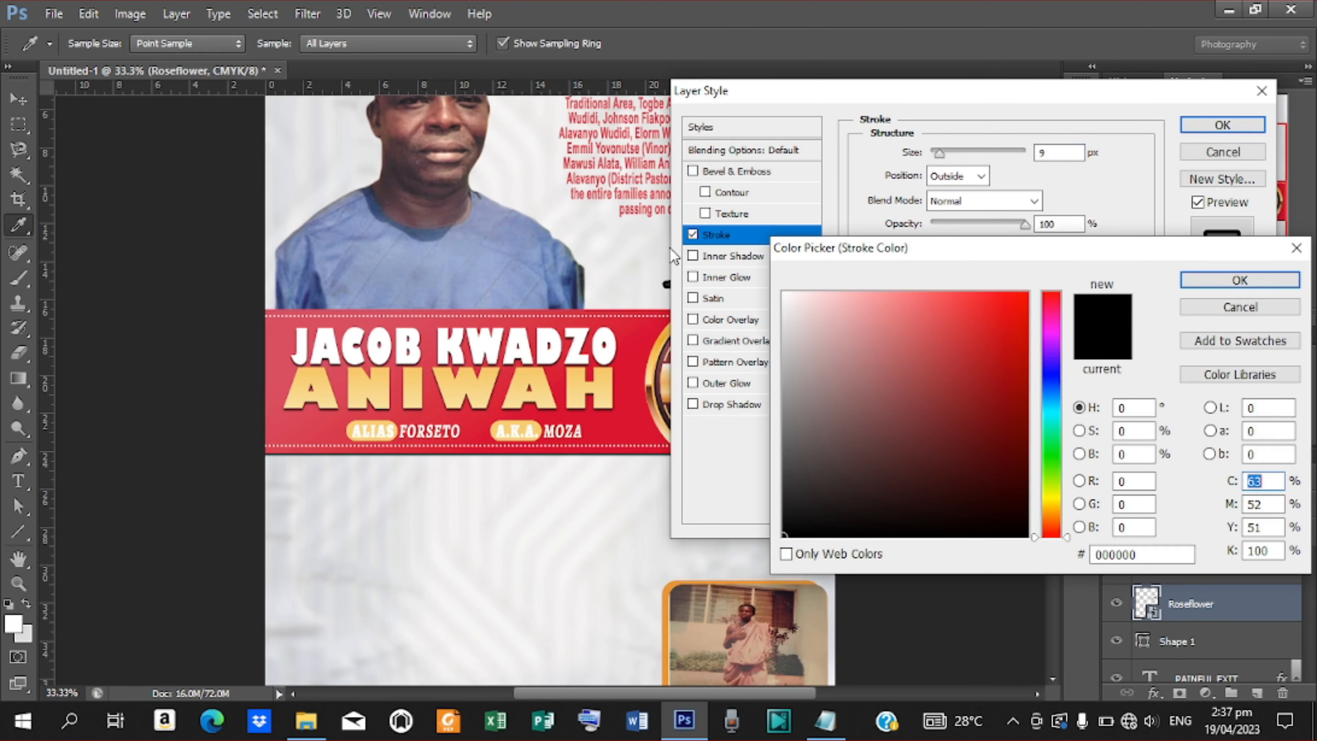
{"action": "left_click", "coordinate": [561, 215]}
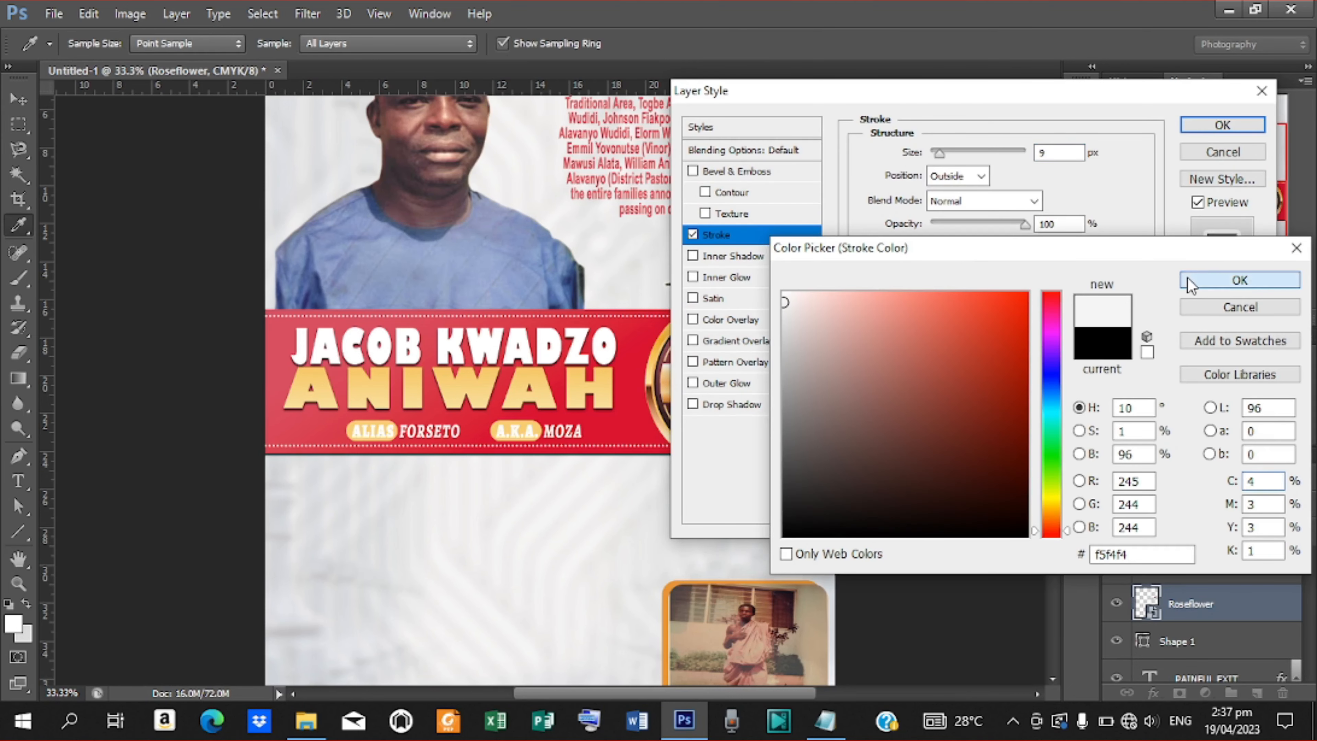
{"action": "left_click", "coordinate": [1192, 280]}
{"action": "left_click", "coordinate": [1199, 123]}
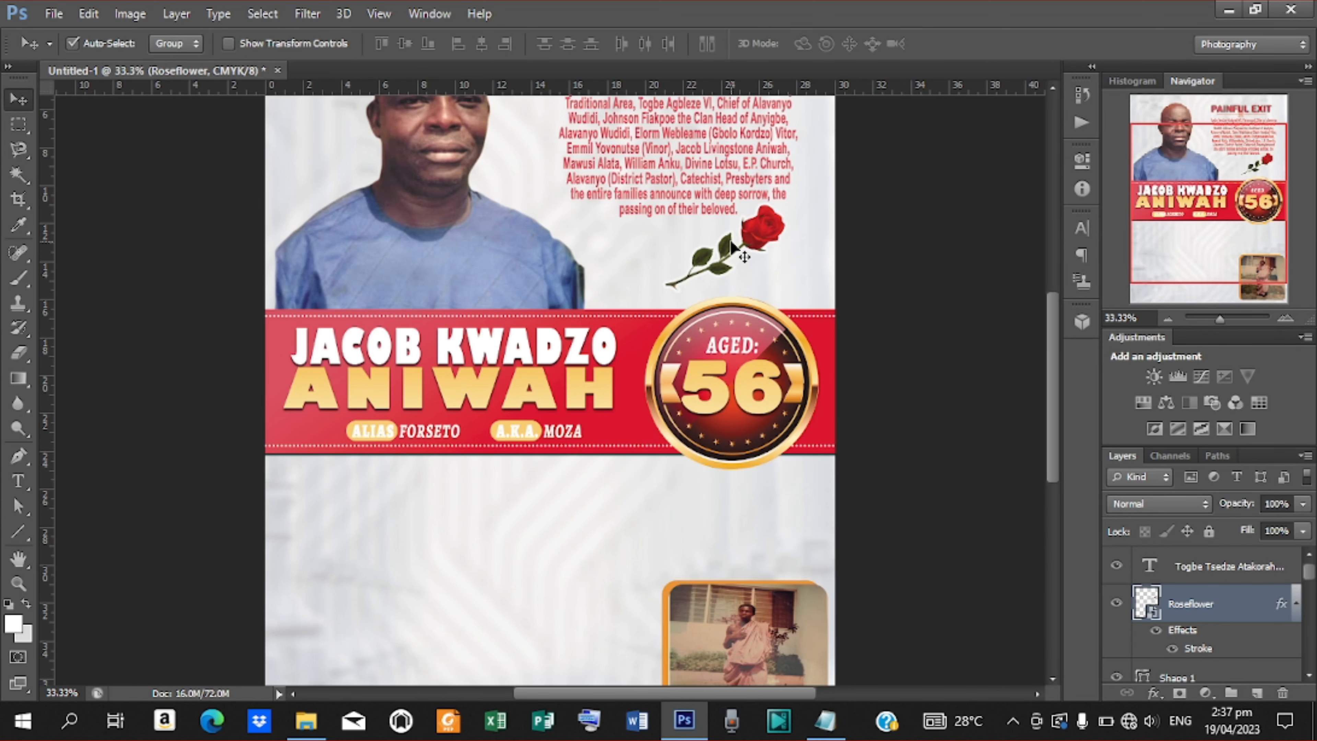
Duplicate the rose, move the copy left beside the original, and flip it horizontally.
{"action": "key", "text": "ctrl+j"}
{"action": "left_click_drag", "start_coordinate": [731, 244], "coordinate": [685, 247]}
{"action": "left_click", "coordinate": [98, 15]}
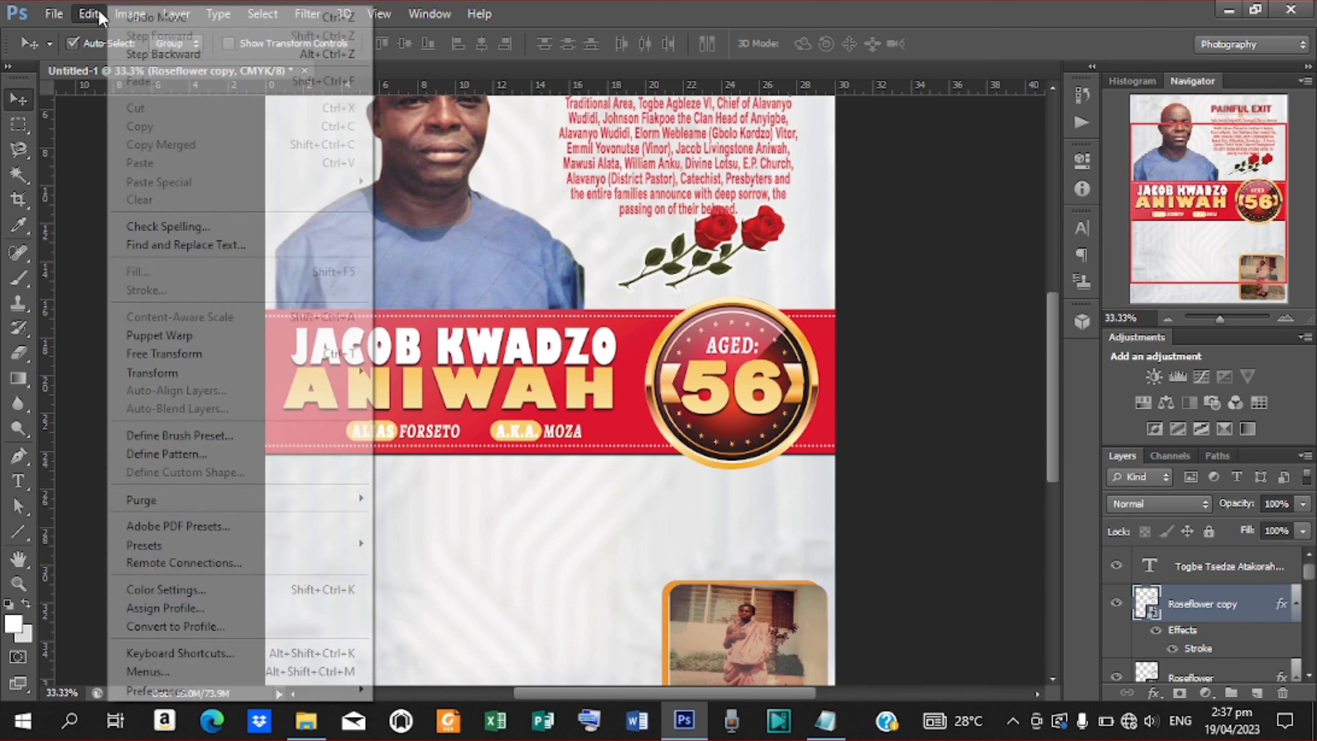
{"action": "mouse_move", "coordinate": [217, 382]}
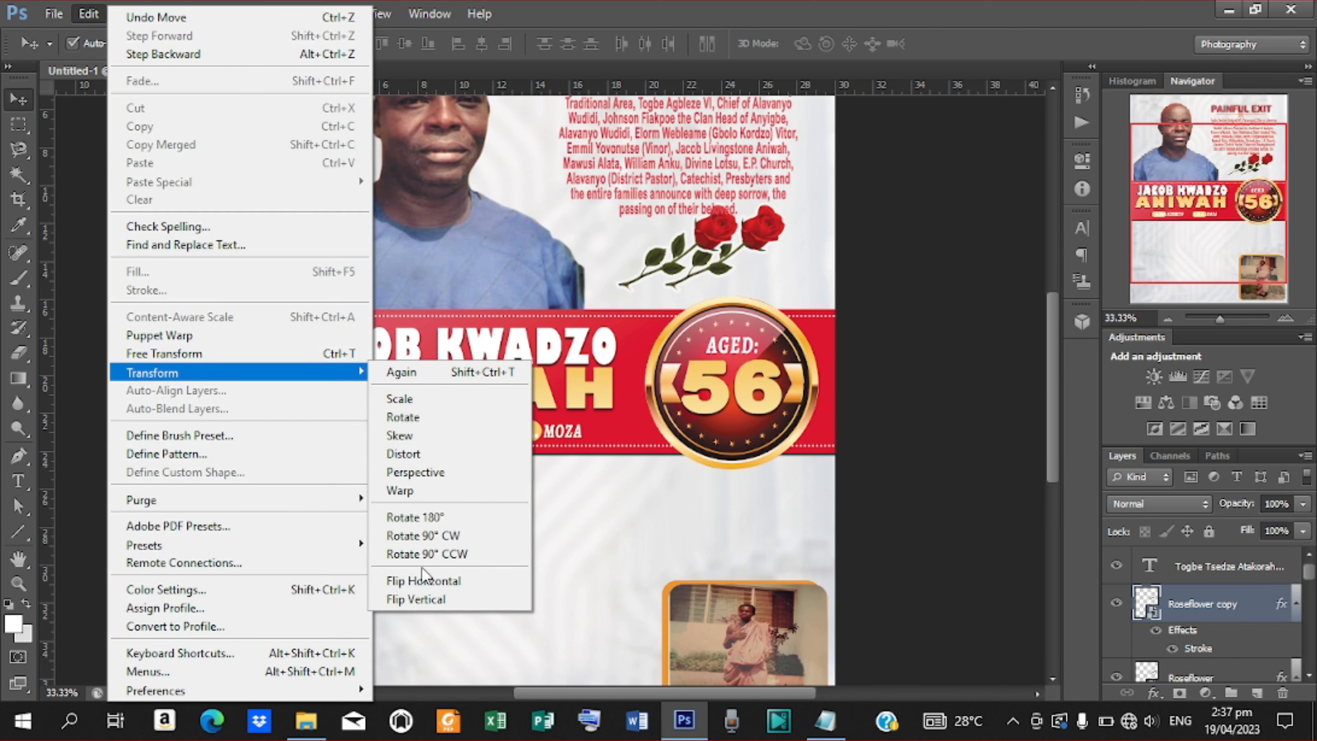
{"action": "left_click", "coordinate": [422, 580]}
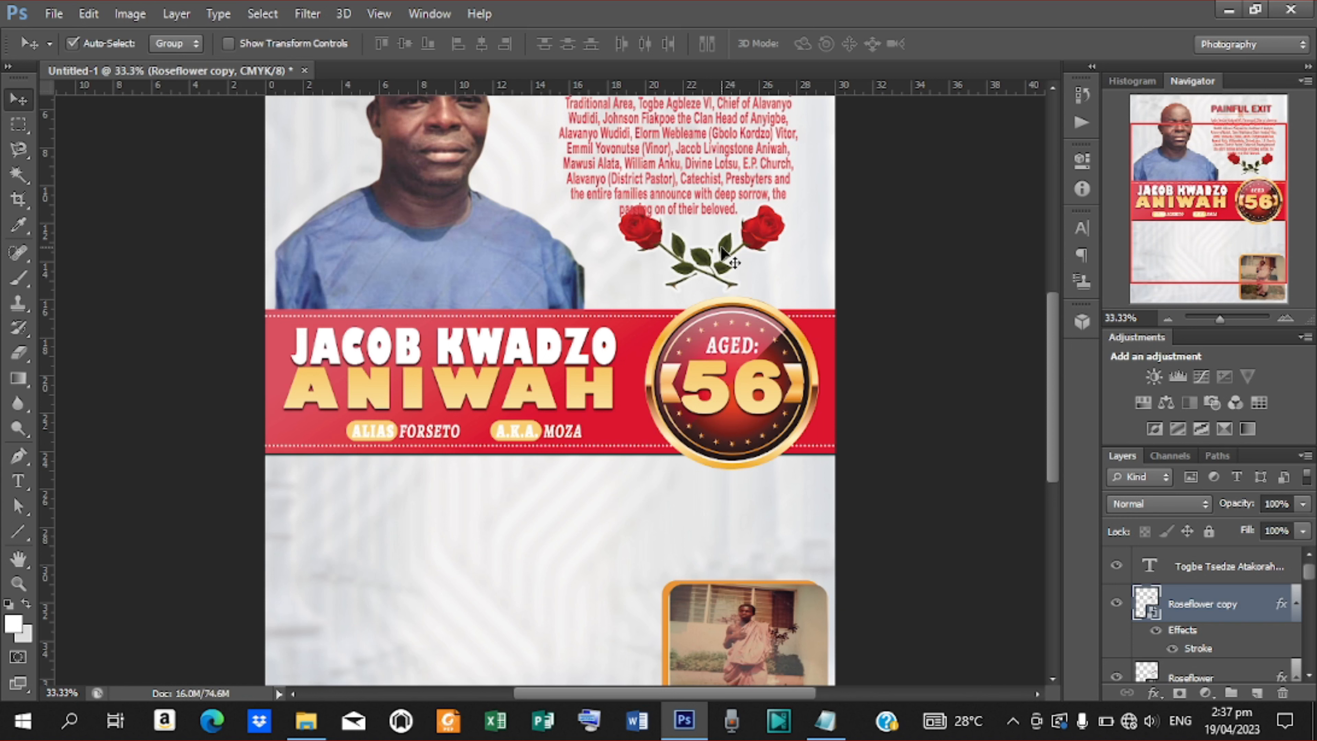
Tilt the left rose about -10° and the right rose about 10°.
{"action": "left_click", "coordinate": [228, 43]}
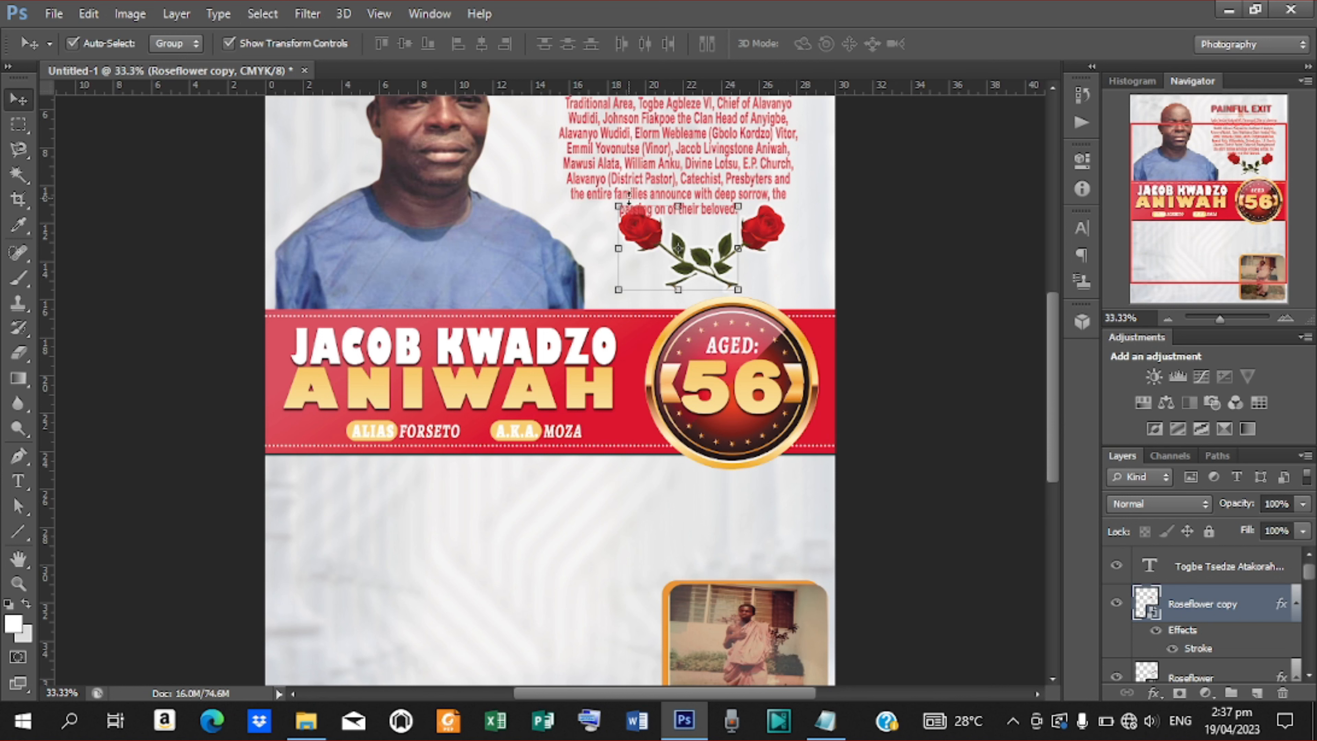
{"action": "left_click_drag", "start_coordinate": [603, 204], "coordinate": [596, 215]}
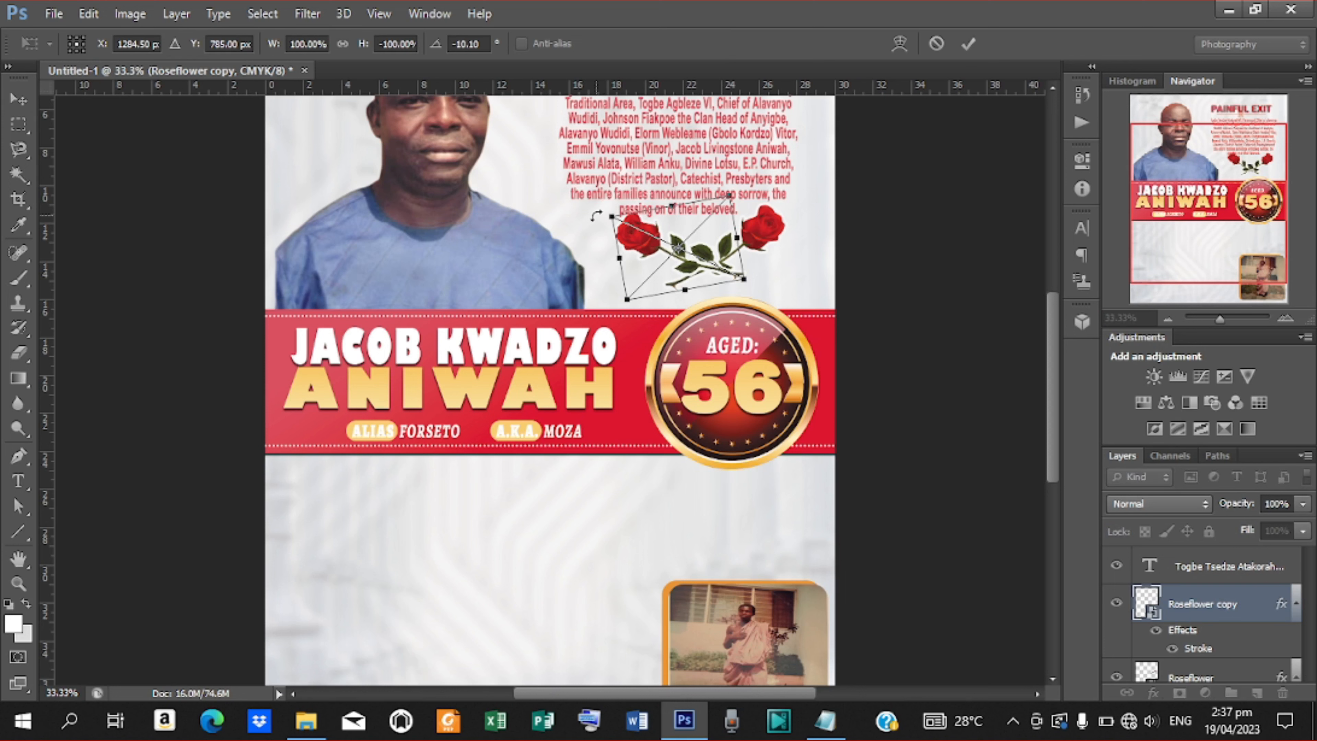
{"action": "left_click", "coordinate": [969, 43]}
{"action": "left_click", "coordinate": [776, 217]}
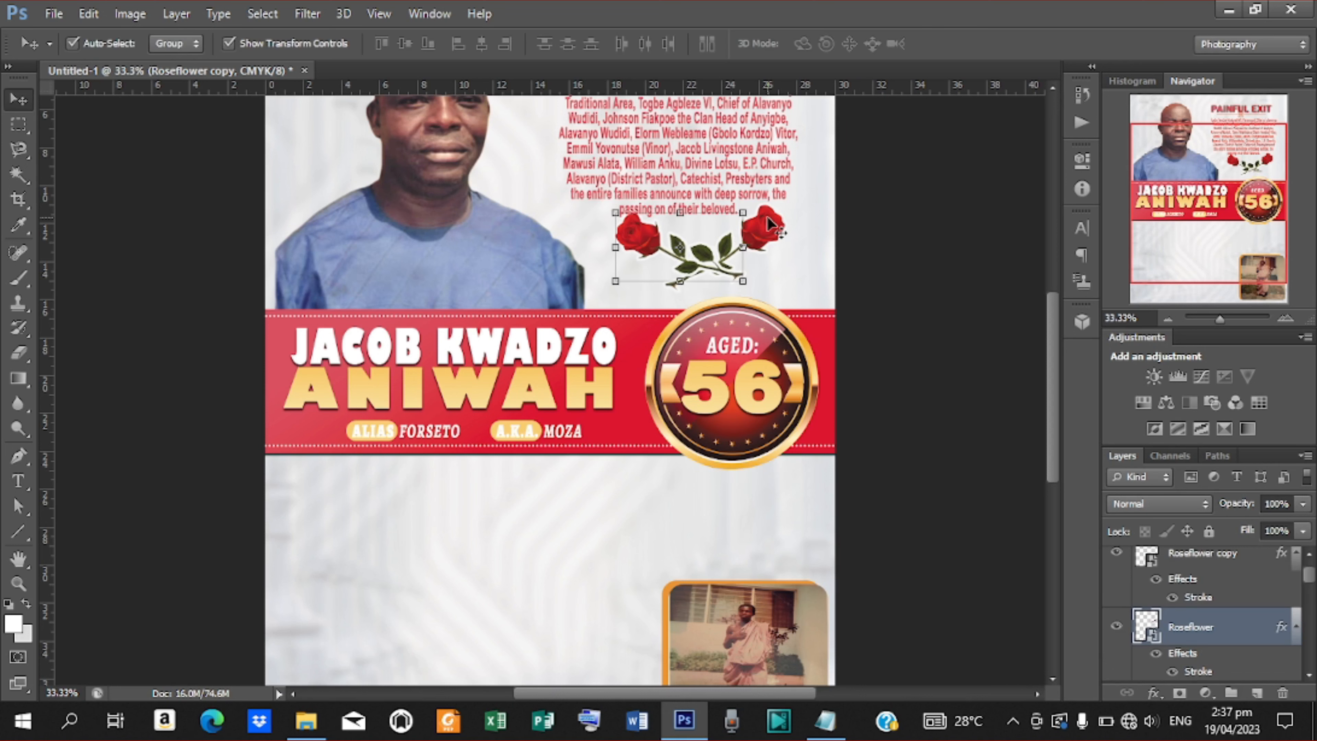
{"action": "left_click_drag", "start_coordinate": [798, 203], "coordinate": [806, 215]}
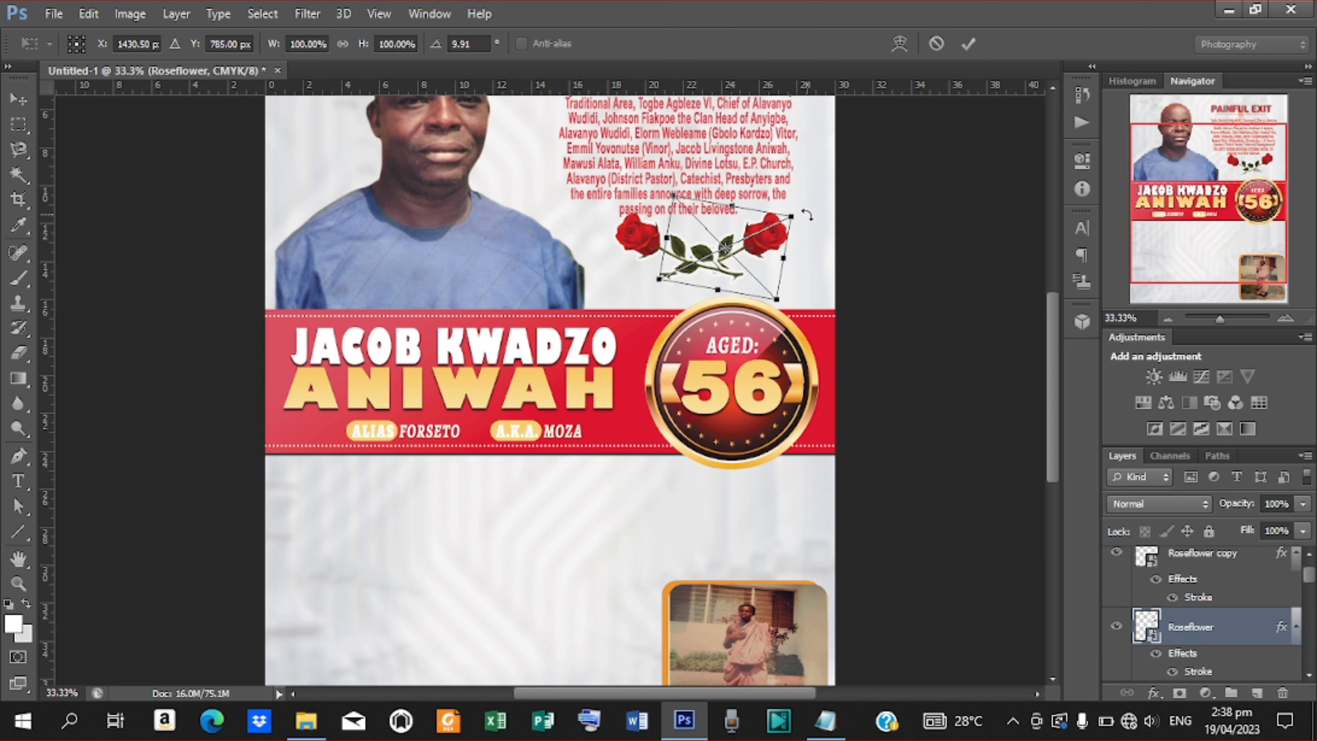
{"action": "left_click", "coordinate": [968, 44]}
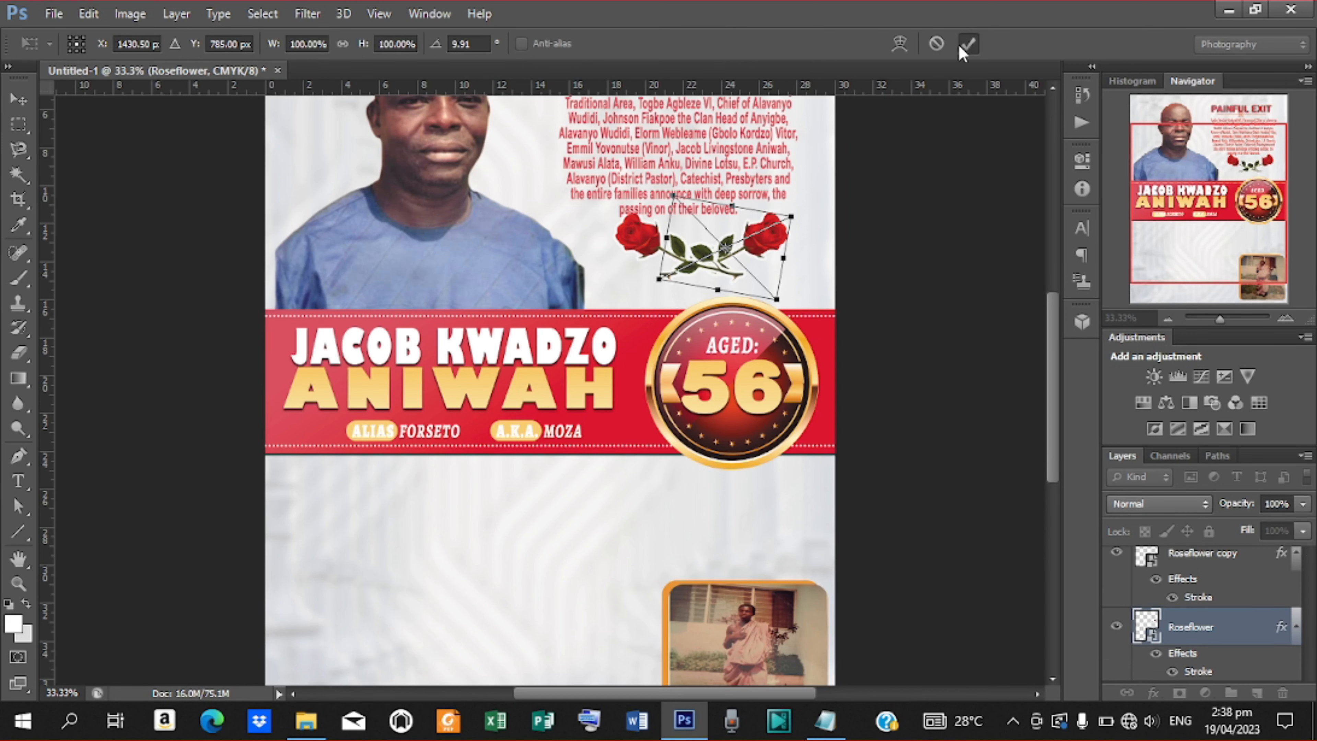
Nudge both roses slightly left, then start a new text layer below the name banner.
{"action": "left_click", "coordinate": [1223, 554], "text": "ctrl"}
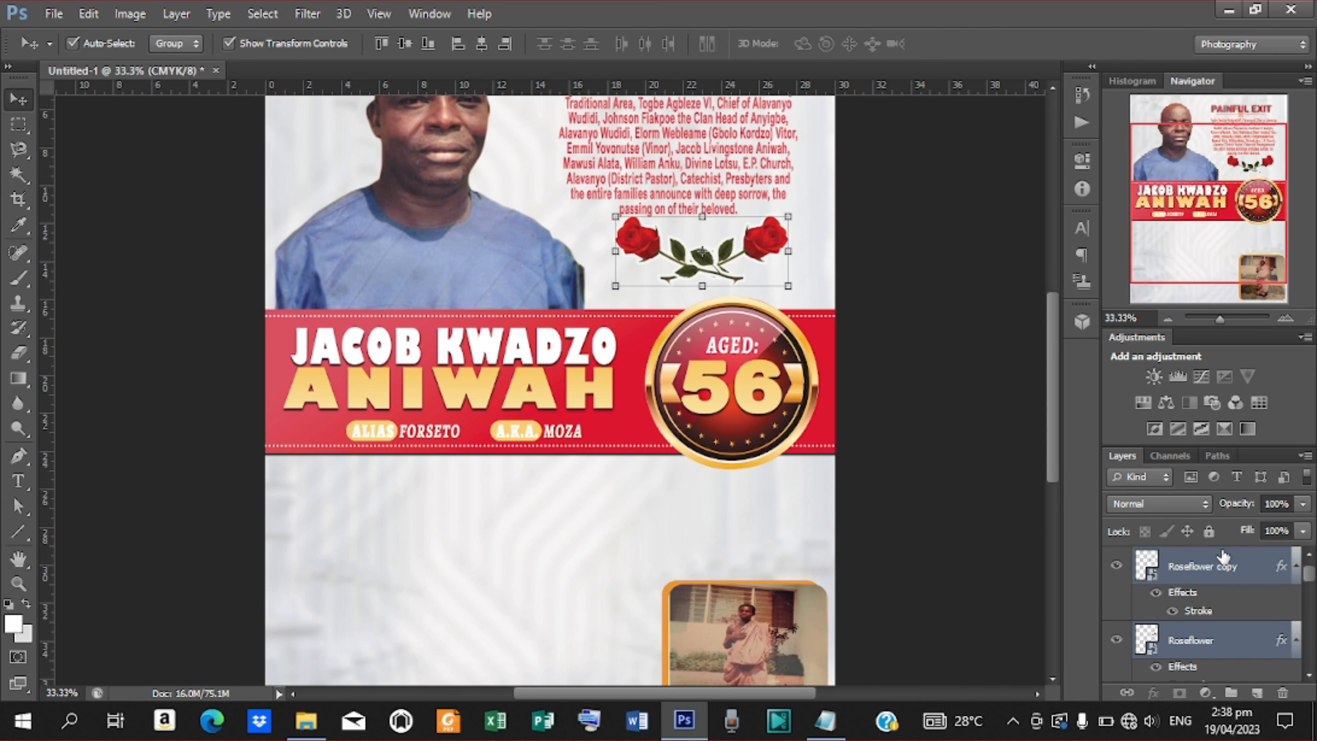
{"action": "key", "text": "shift+Left"}
{"action": "key", "text": "shift+Left"}
{"action": "key", "text": "shift+Left"}
{"action": "key", "text": "shift+Left"}
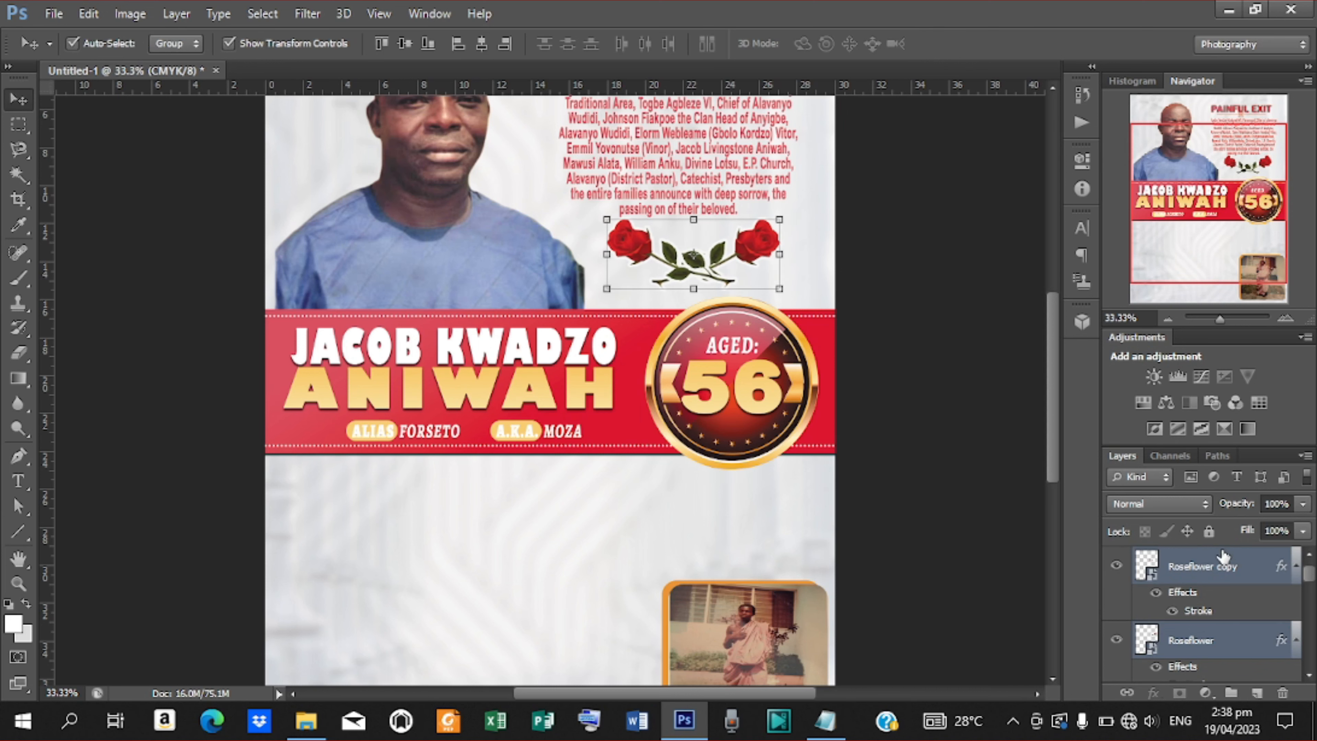
{"action": "key", "text": "ctrl+minus"}
{"action": "key", "text": "ctrl+minus"}
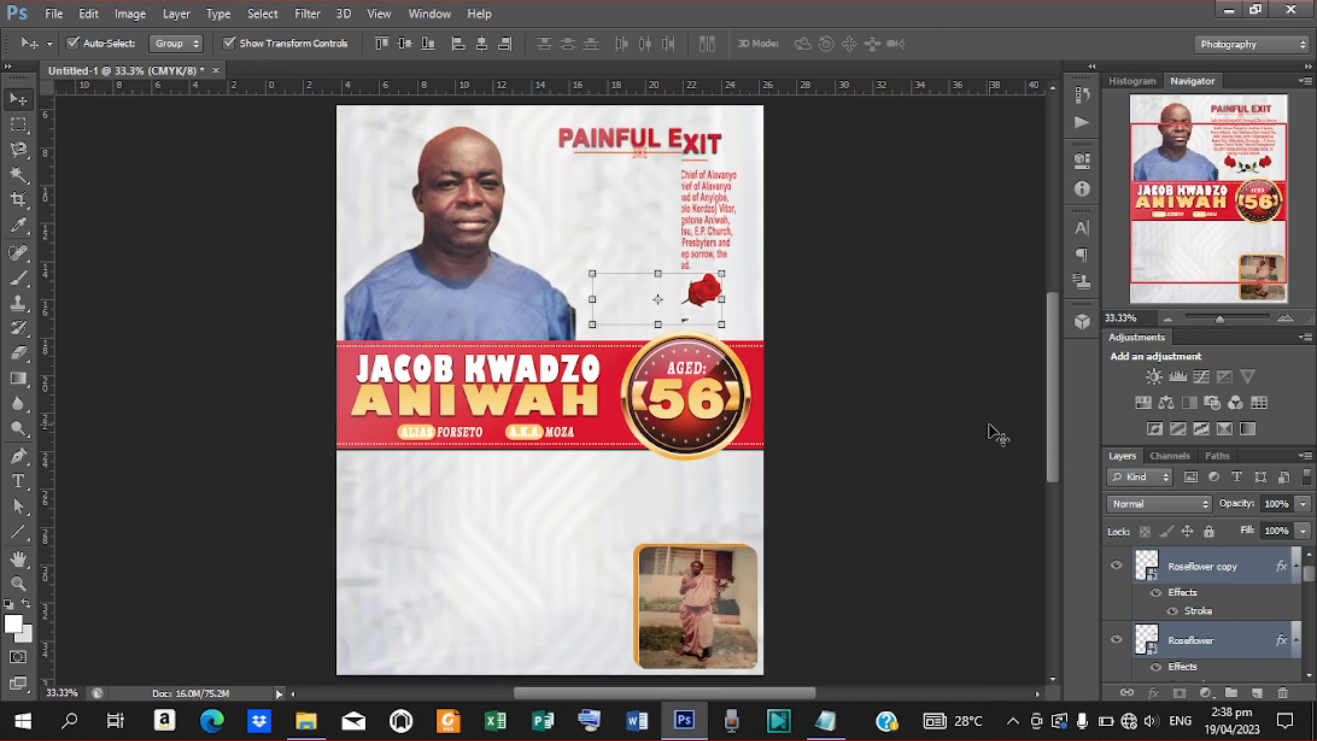
{"action": "key", "text": "ctrl+plus"}
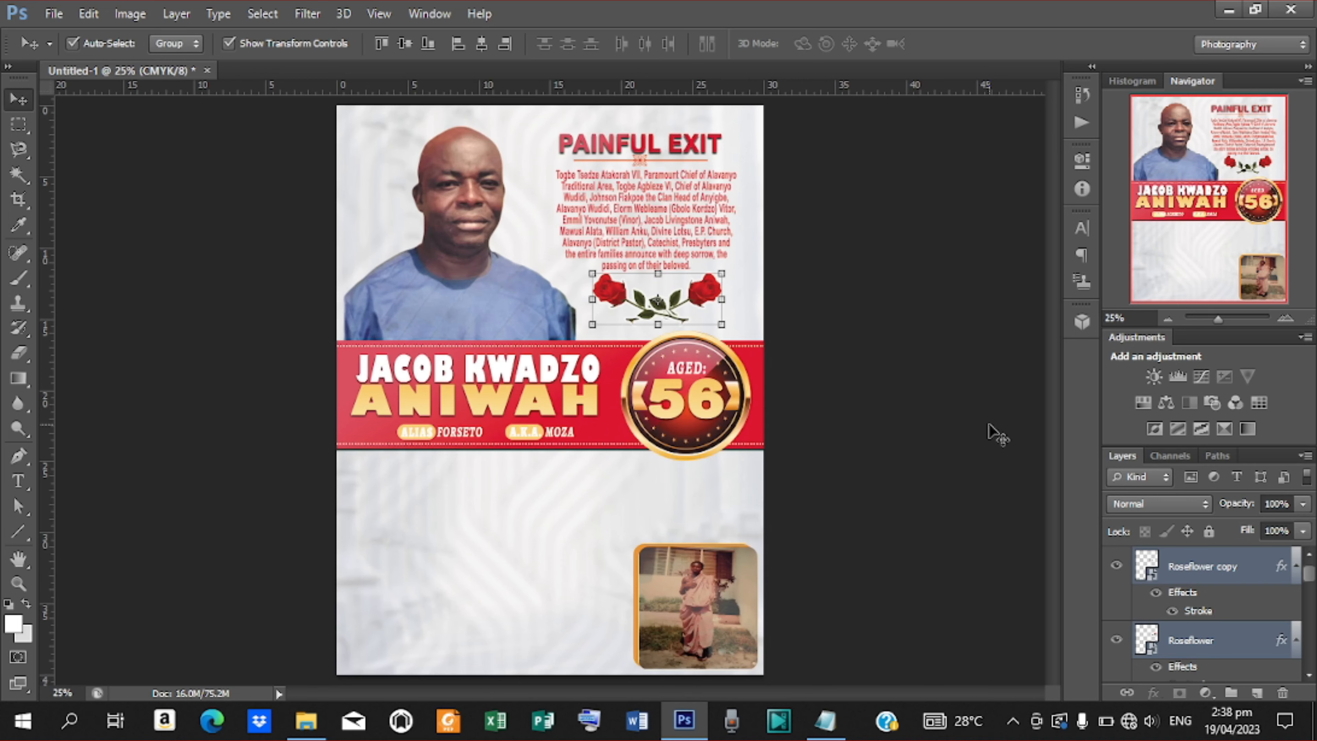
{"action": "key", "text": "ctrl+plus"}
{"action": "left_click_drag", "start_coordinate": [1051, 389], "coordinate": [1054, 429]}
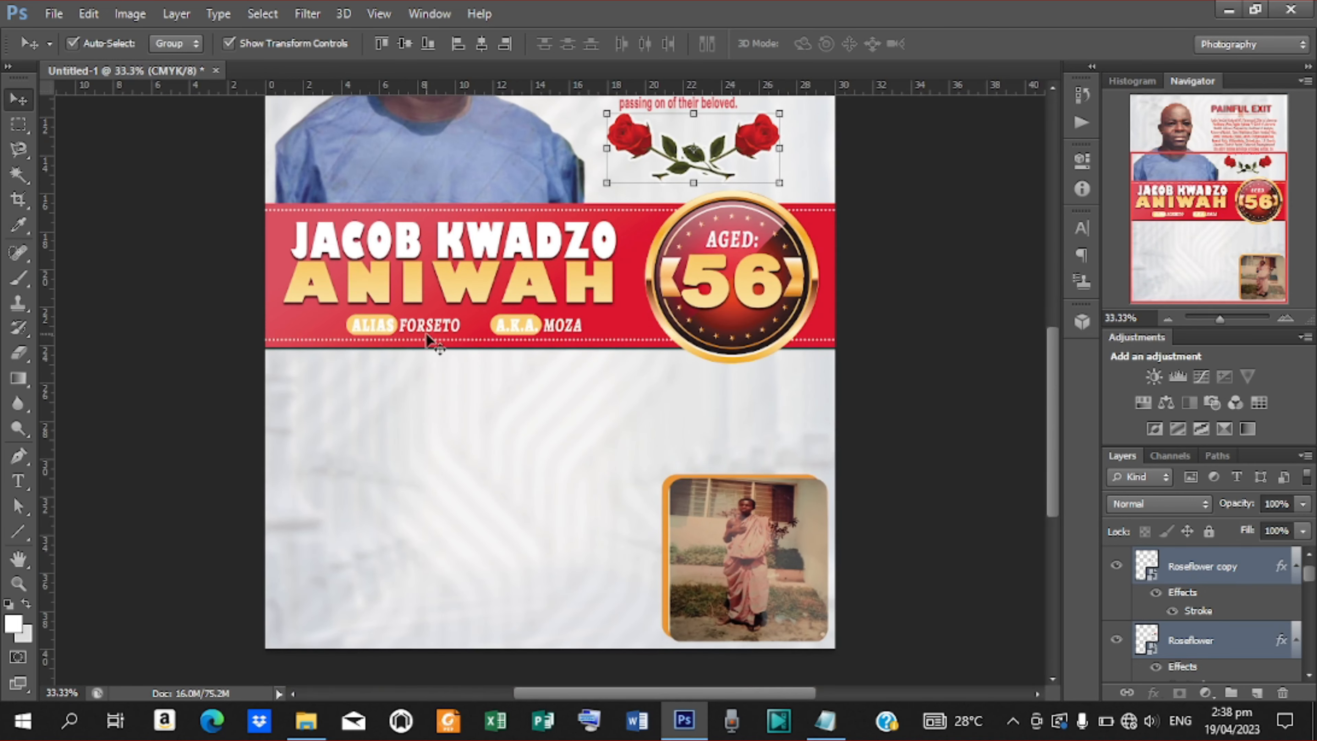
{"action": "left_click", "coordinate": [28, 483]}
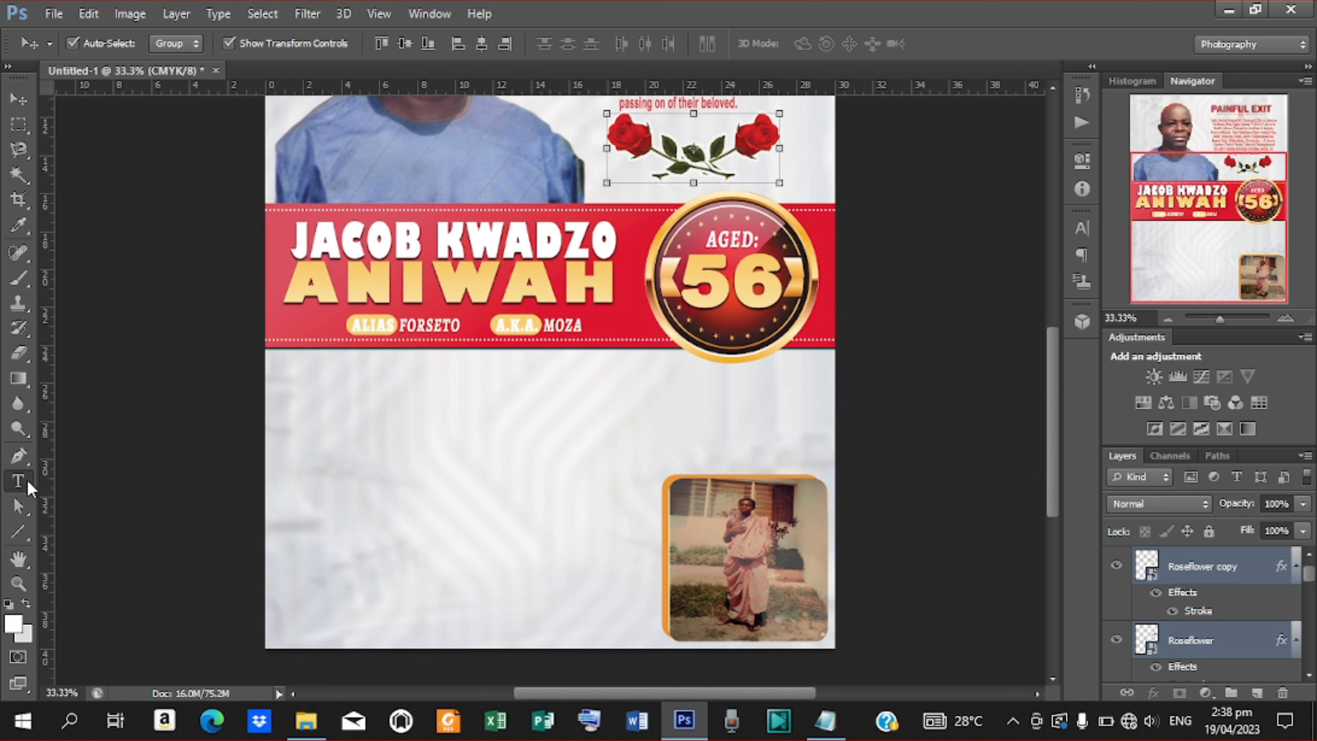
{"action": "left_click", "coordinate": [336, 366]}
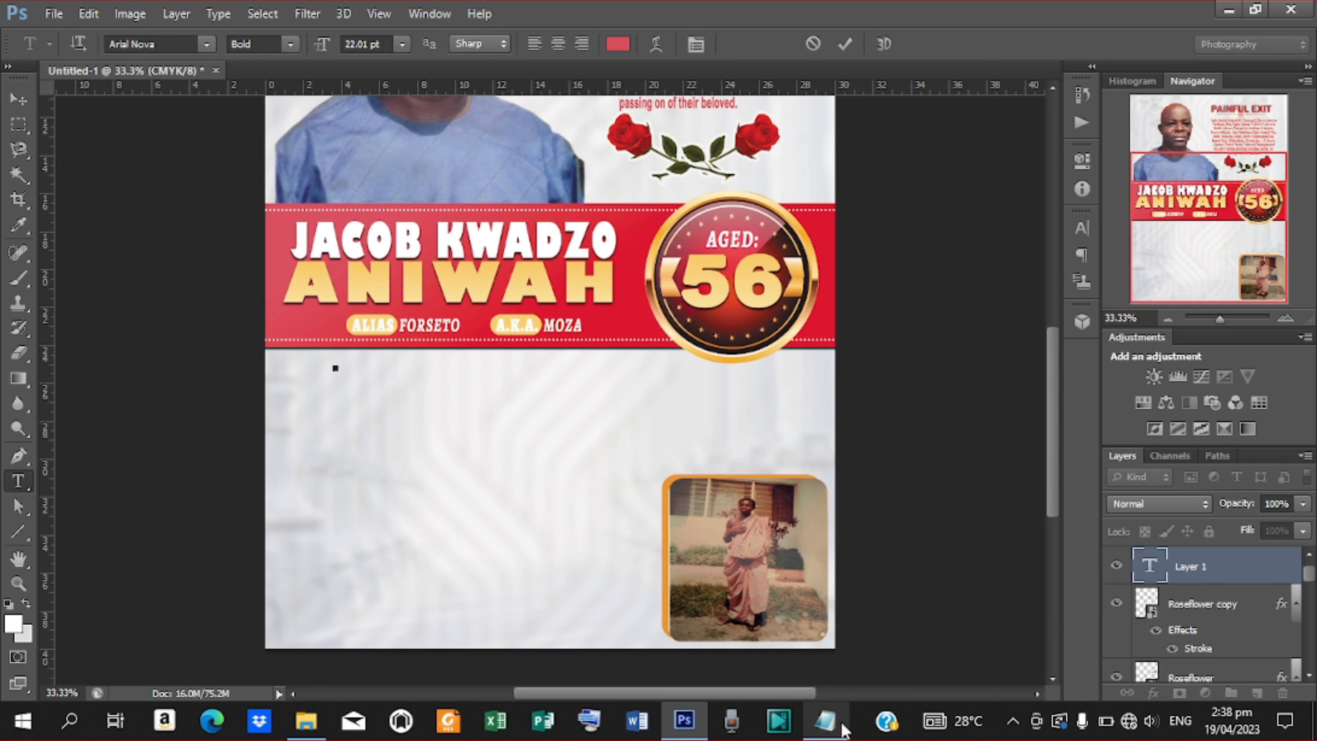
Select the 'FUNERAL ARRANGEMENTS ARE AS FOLLOWS' line in the Notepad notes, then minimise Notepad.
{"action": "left_click", "coordinate": [825, 720]}
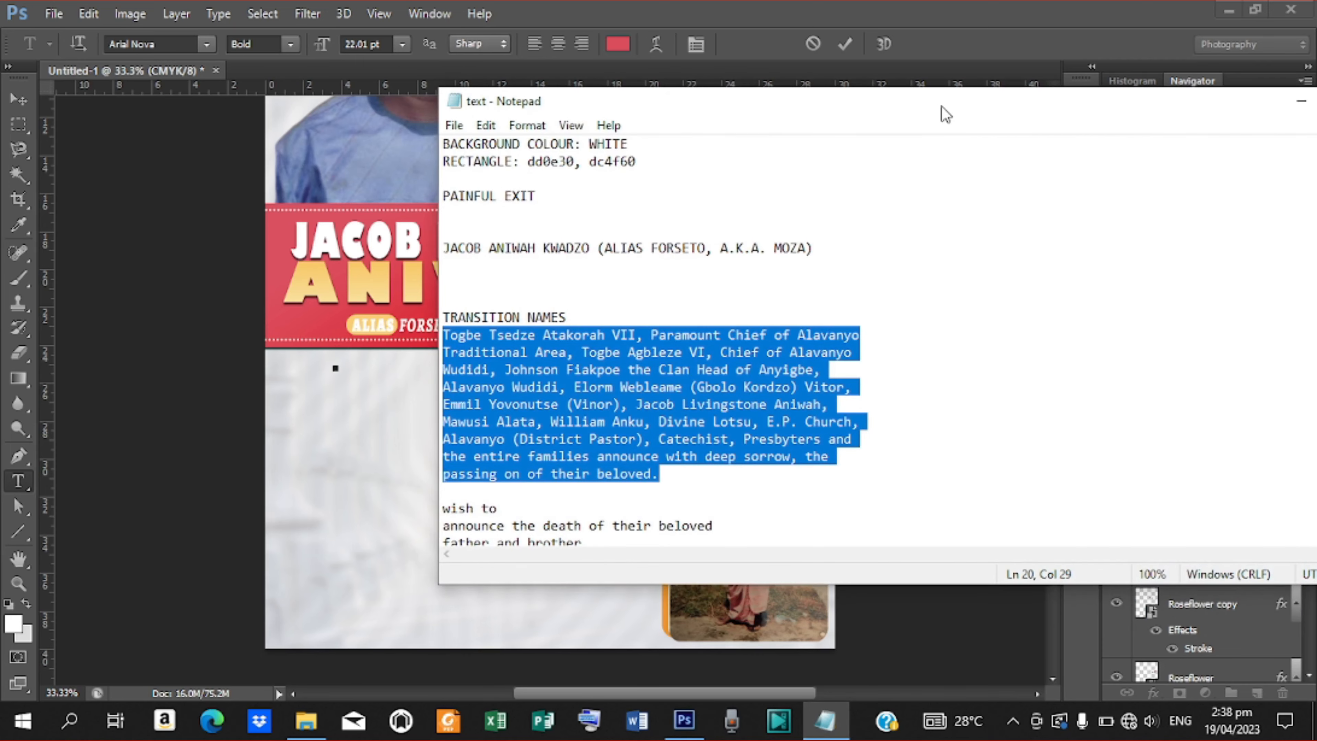
{"action": "left_click_drag", "start_coordinate": [945, 113], "coordinate": [752, 102]}
{"action": "left_click_drag", "start_coordinate": [1213, 227], "coordinate": [1215, 350]}
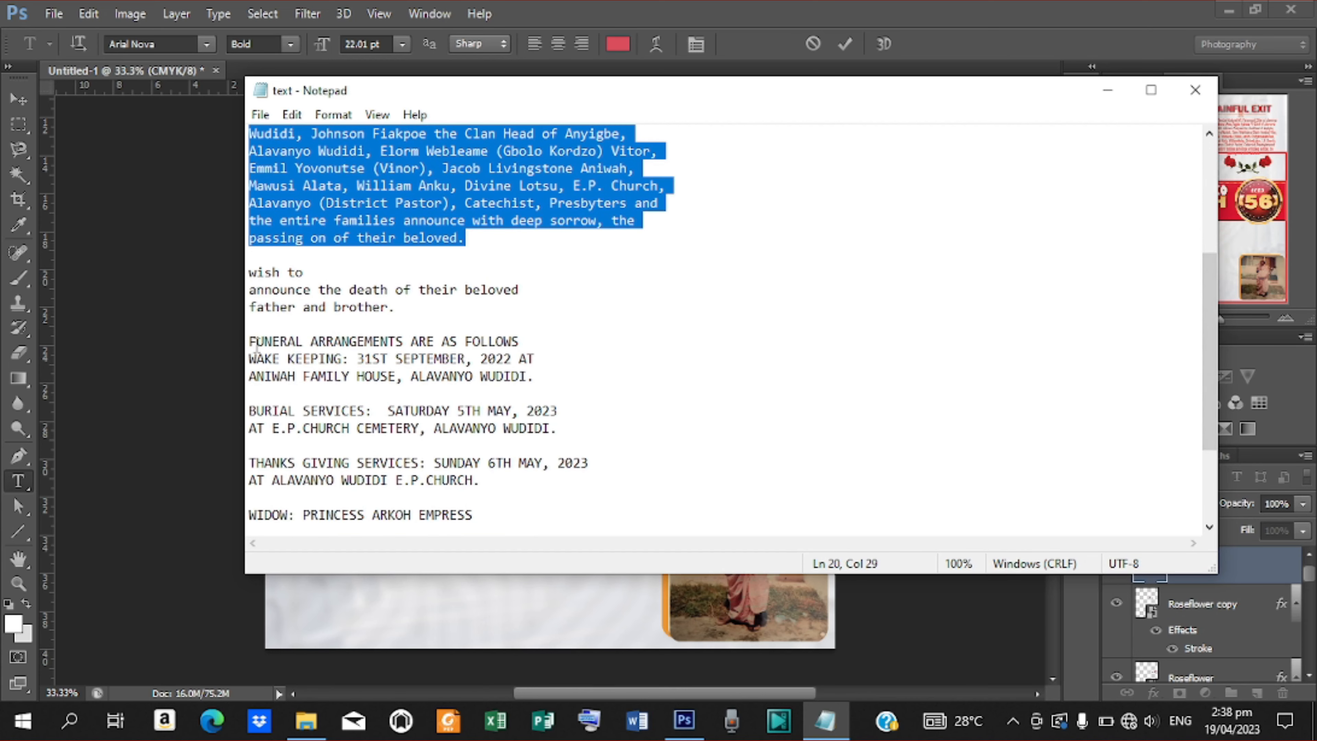
{"action": "left_click_drag", "start_coordinate": [249, 341], "coordinate": [530, 344]}
{"action": "key", "text": "ctrl+c"}
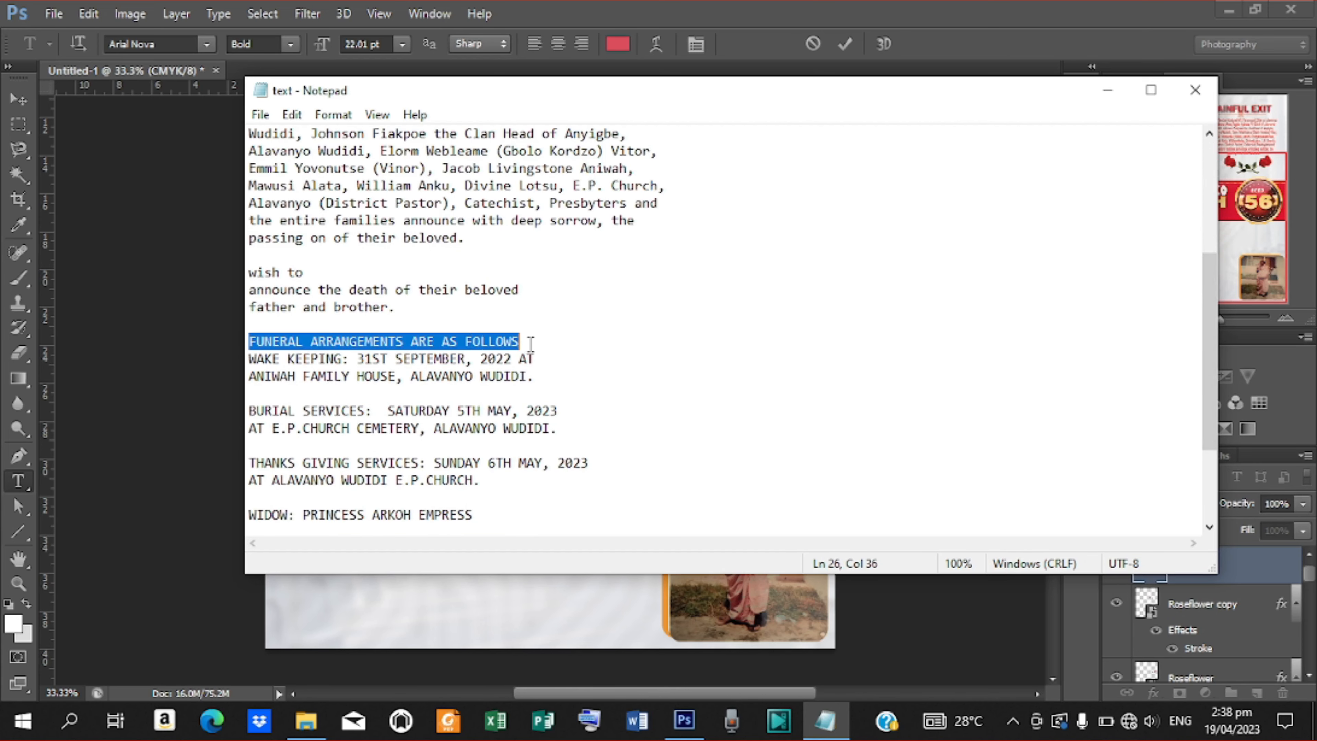
{"action": "left_click", "coordinate": [1115, 95]}
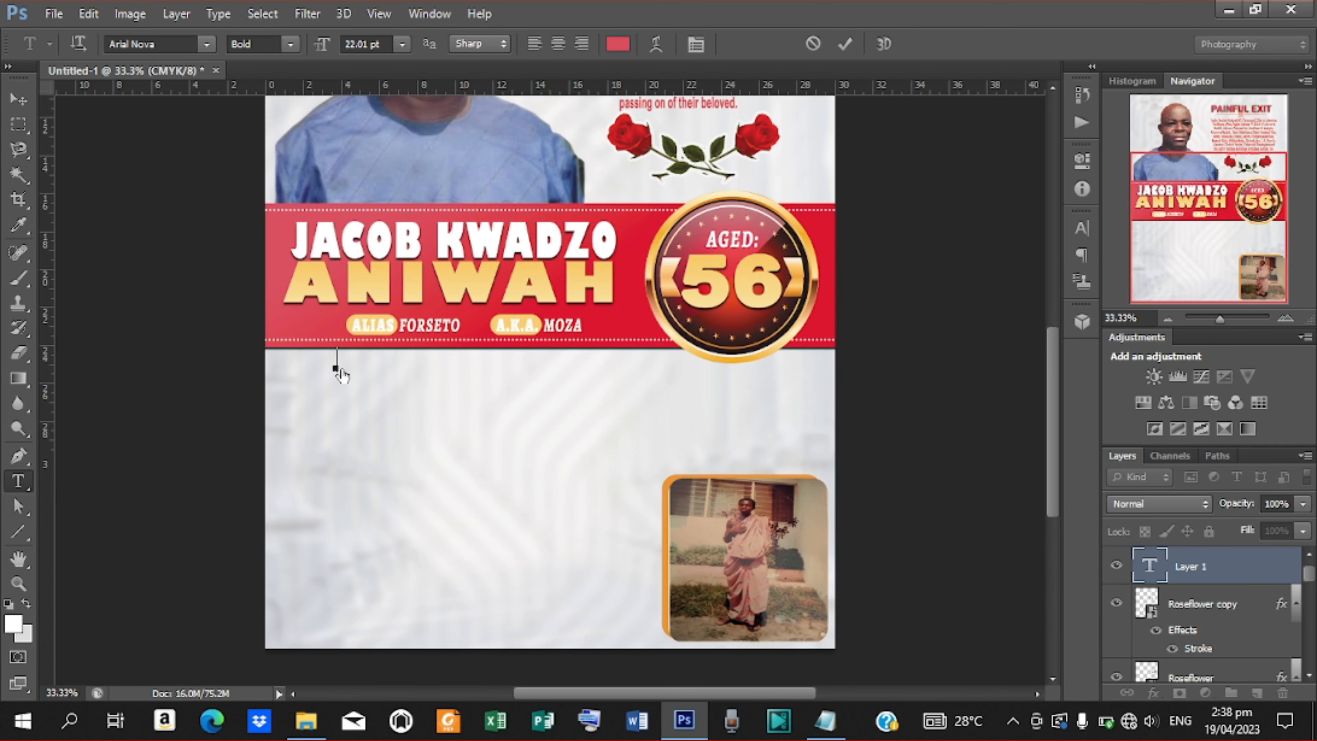
Paste and commit 'FUNERAL ARRANGEMENTS ARE AS FOLLOWS', then move it just under the name banner.
{"action": "key", "text": "ctrl+v"}
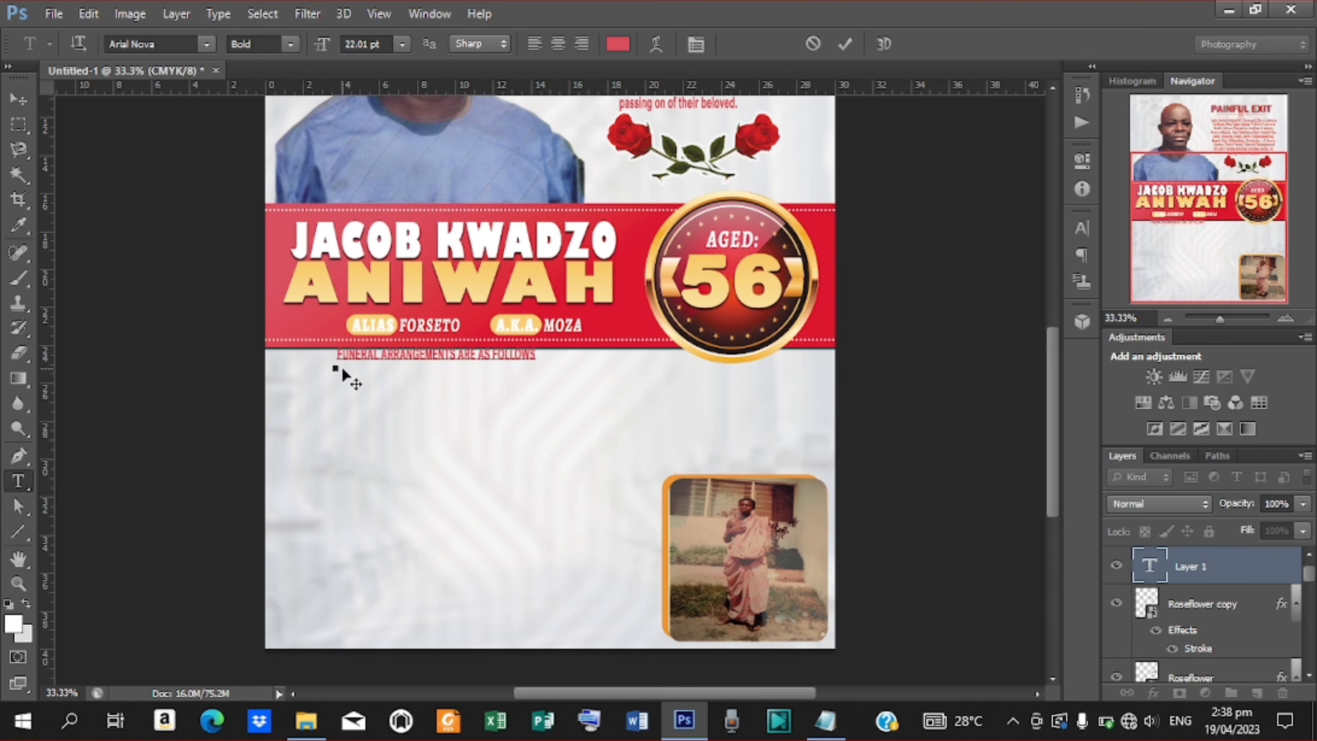
{"action": "left_click", "coordinate": [845, 44]}
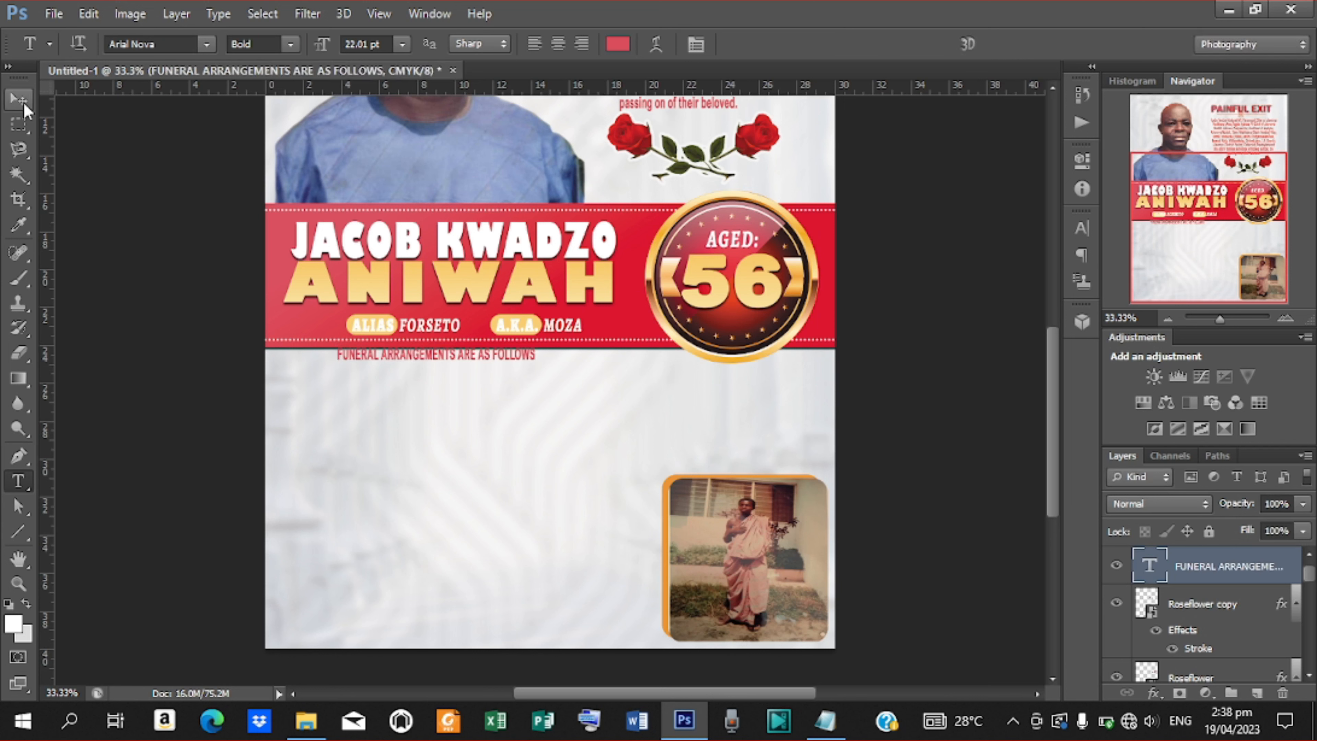
{"action": "key", "text": "v"}
{"action": "left_click_drag", "start_coordinate": [491, 362], "coordinate": [476, 369]}
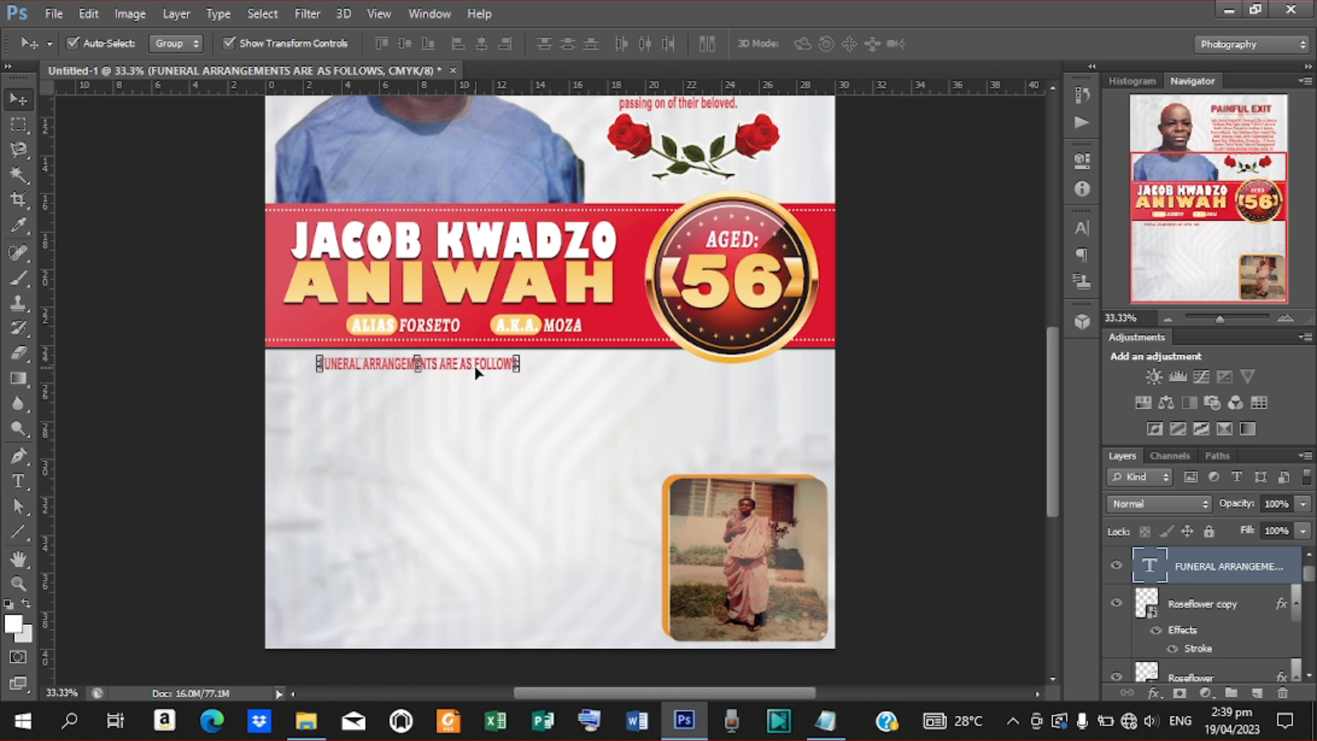
Nudge the FUNERAL ARRANGEMENTS heading slightly down and left, zooming in on the banner.
{"action": "left_click_drag", "start_coordinate": [475, 368], "coordinate": [476, 370]}
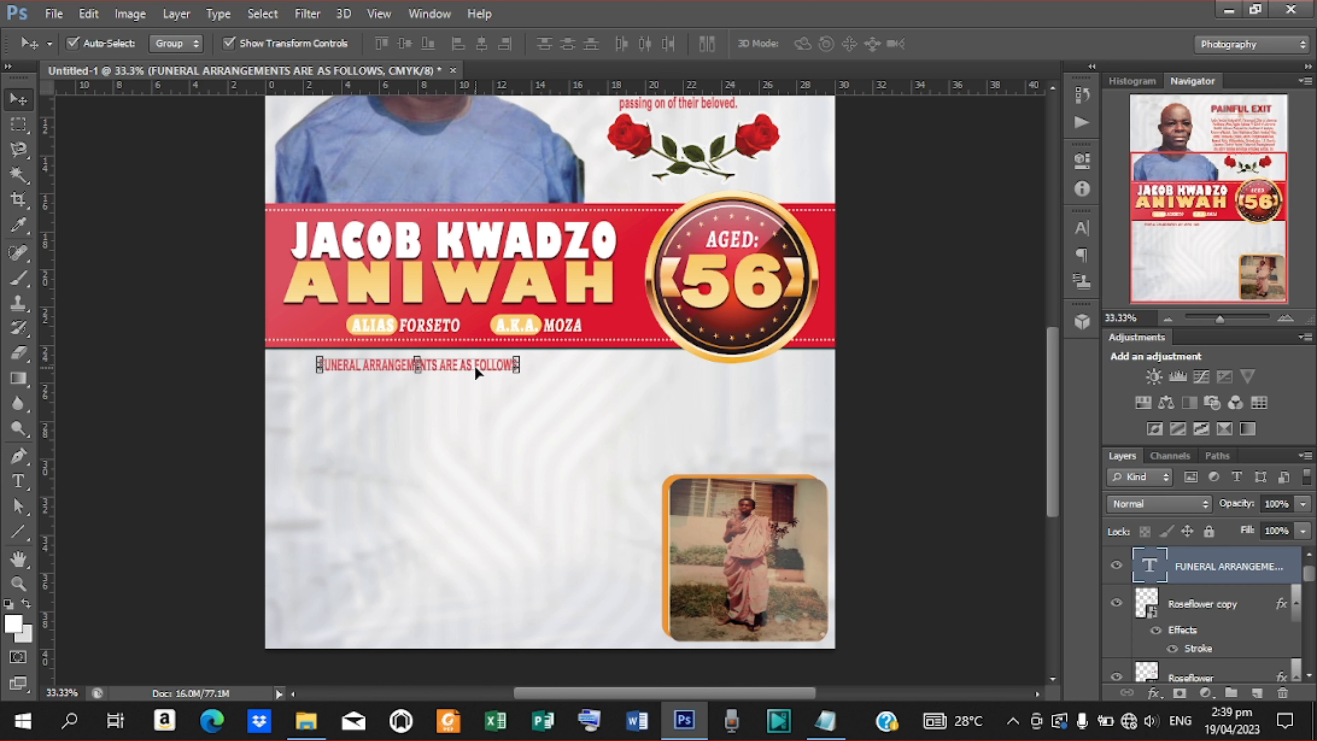
{"action": "key", "text": "Left"}
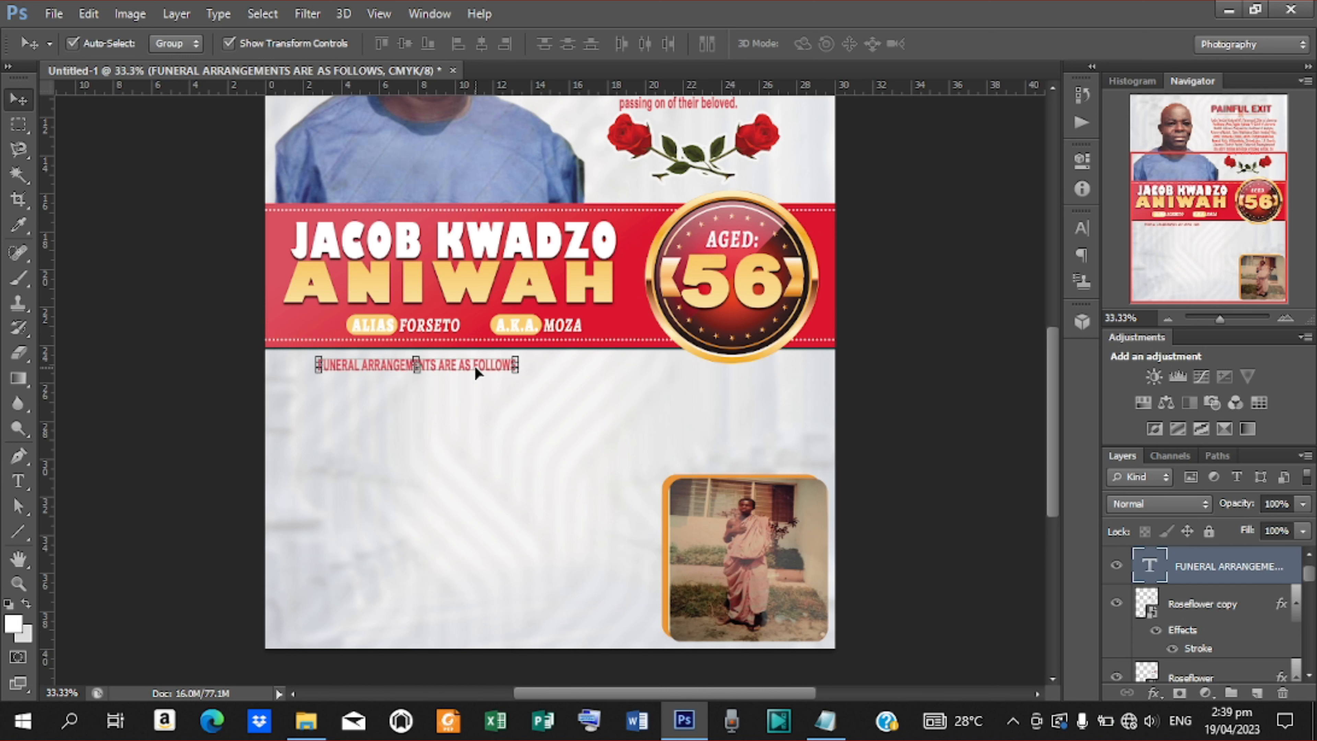
{"action": "key", "text": "ctrl+plus"}
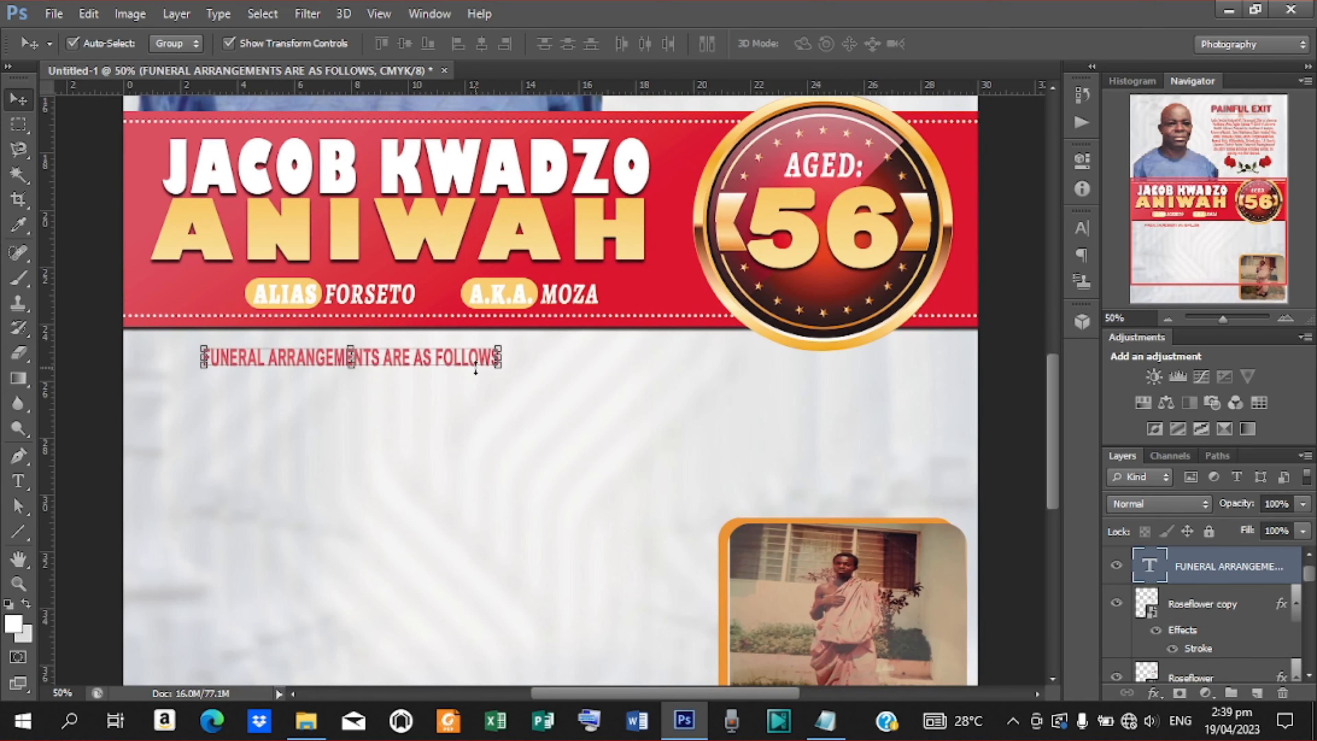
{"action": "left_click_drag", "start_coordinate": [1050, 417], "coordinate": [1050, 424]}
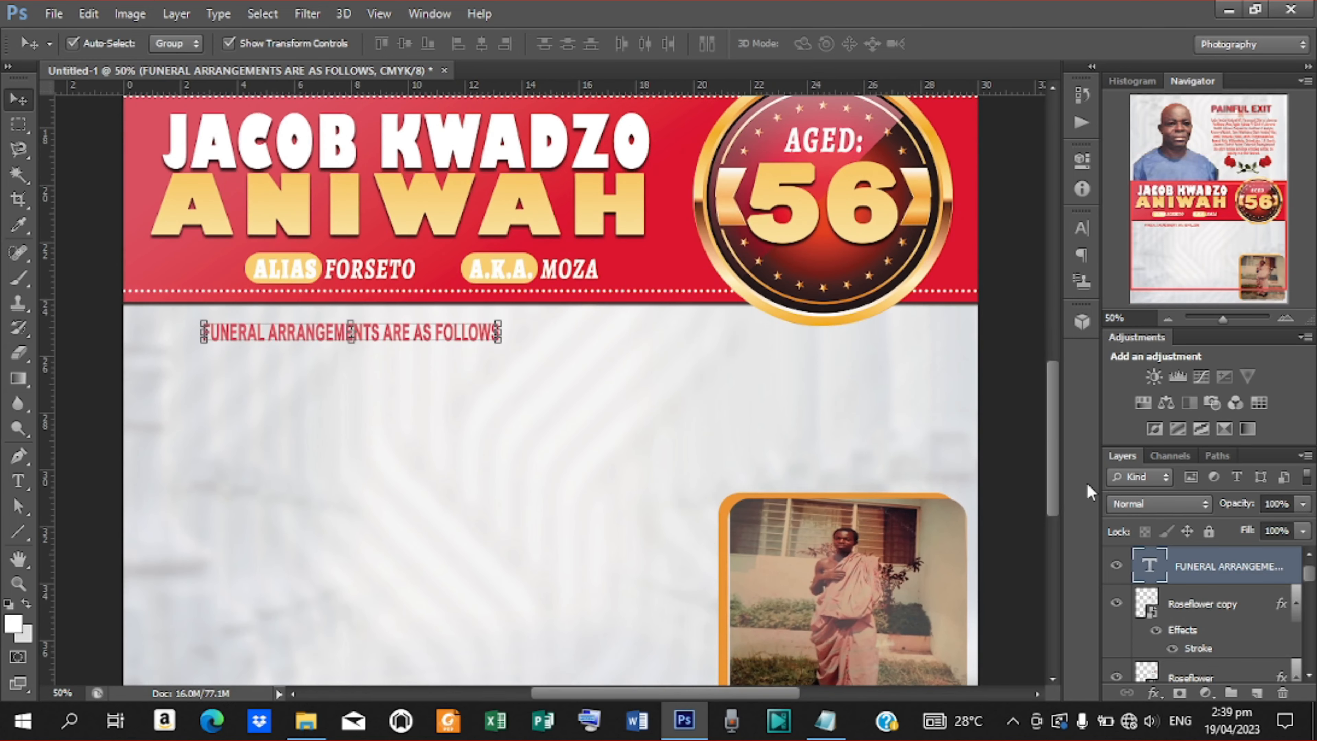
Paste the copied Gradient Overlay and Drop Shadow layer style onto the heading.
{"action": "right_click", "coordinate": [1244, 560]}
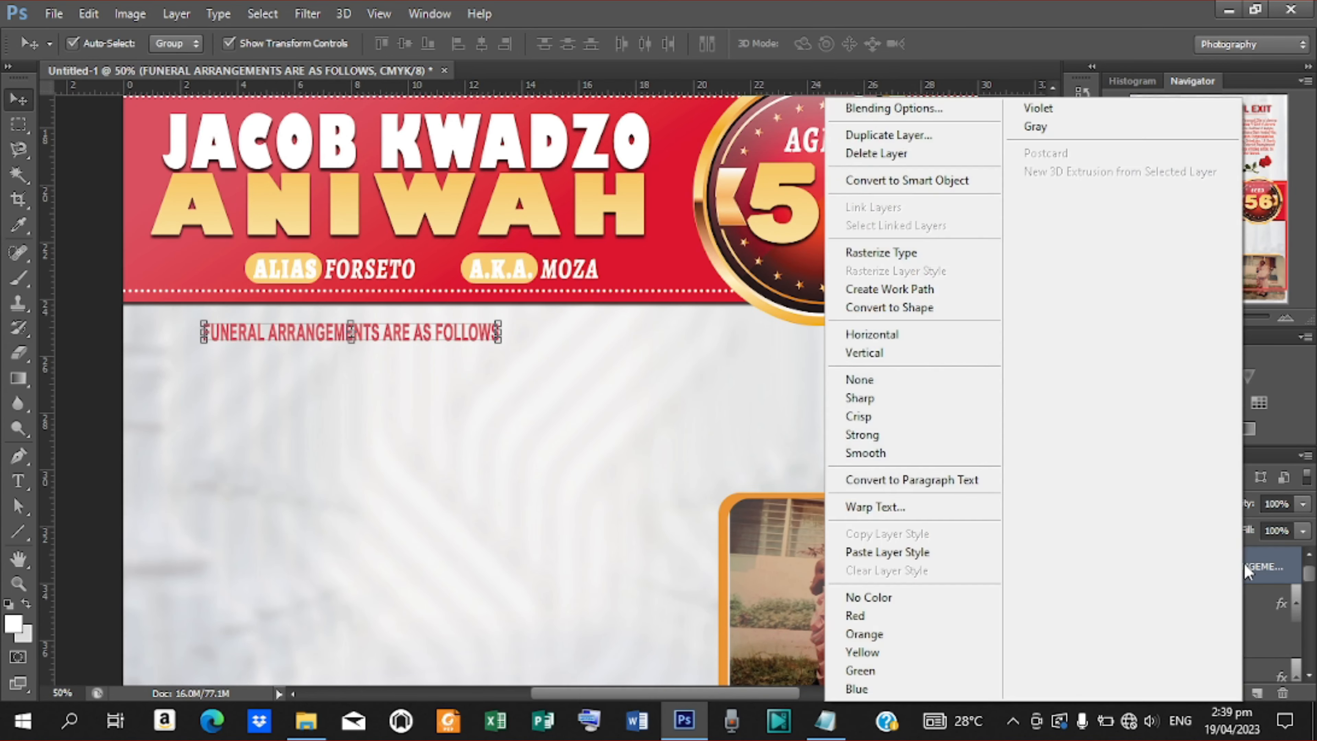
{"action": "left_click", "coordinate": [890, 552]}
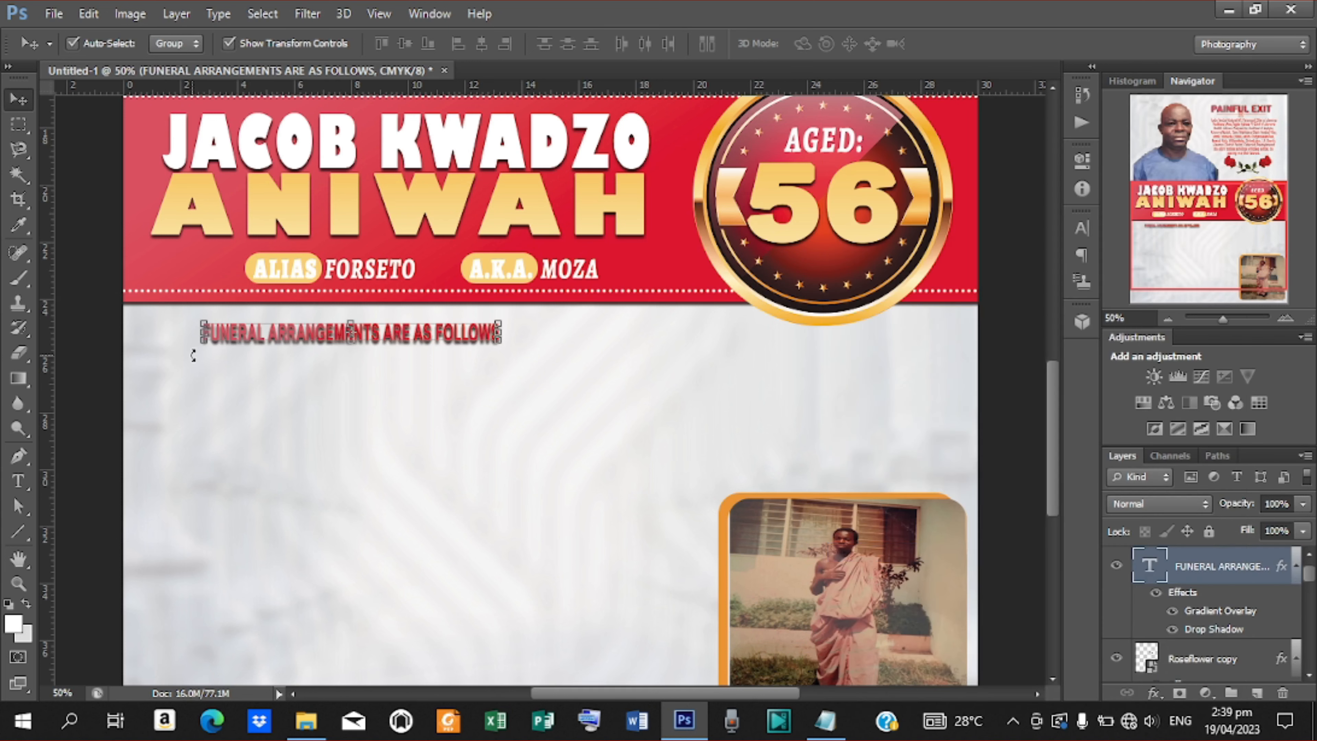
{"action": "key", "text": "ctrl+minus"}
{"action": "left_click", "coordinate": [854, 431]}
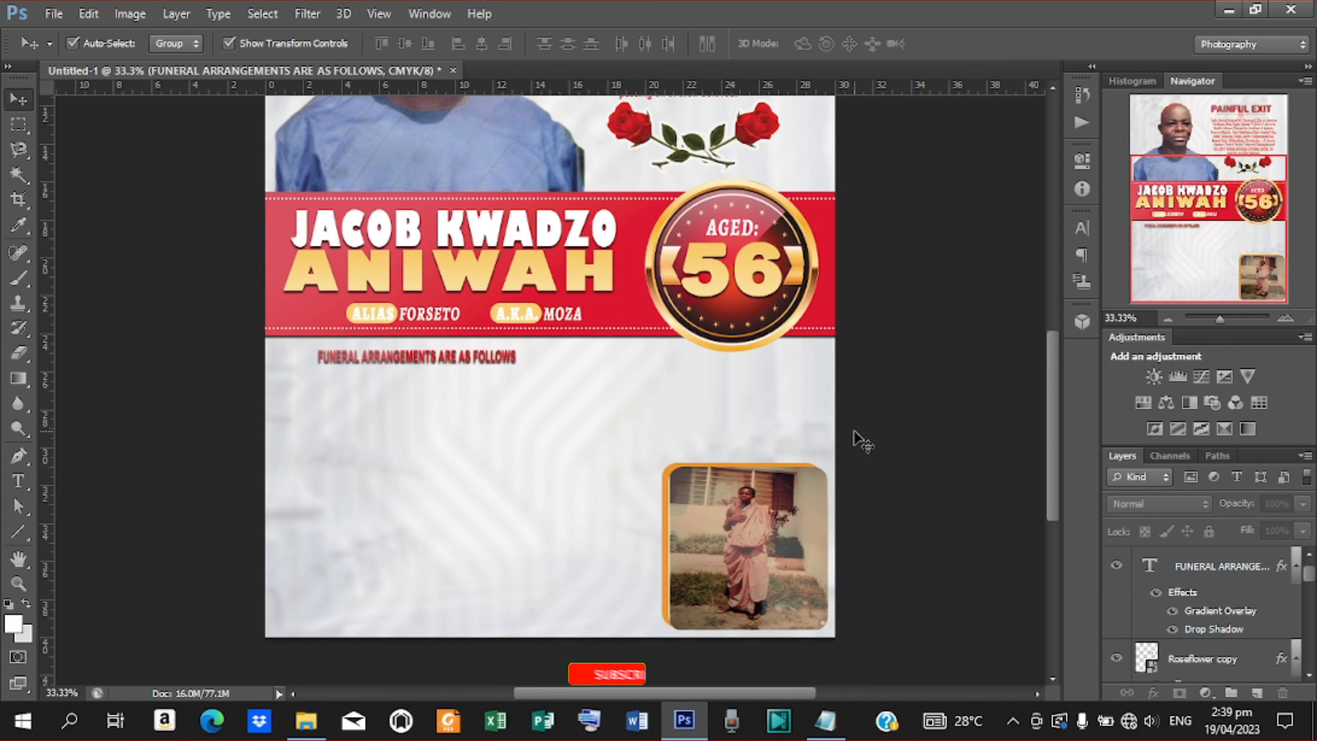
{"action": "left_click", "coordinate": [390, 357]}
Set the heading in Alegreya Black and clear its gradient and shadow layer style.
{"action": "key", "text": "t"}
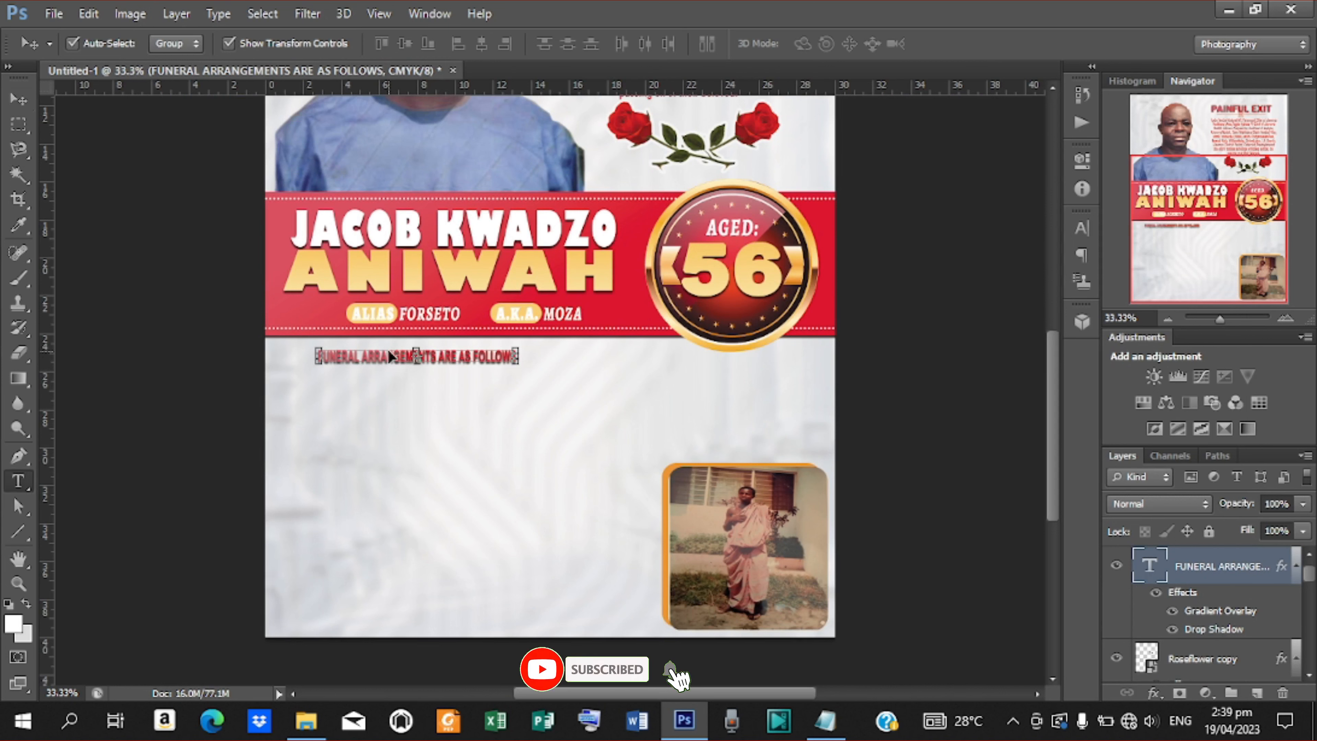
{"action": "left_click", "coordinate": [1080, 228]}
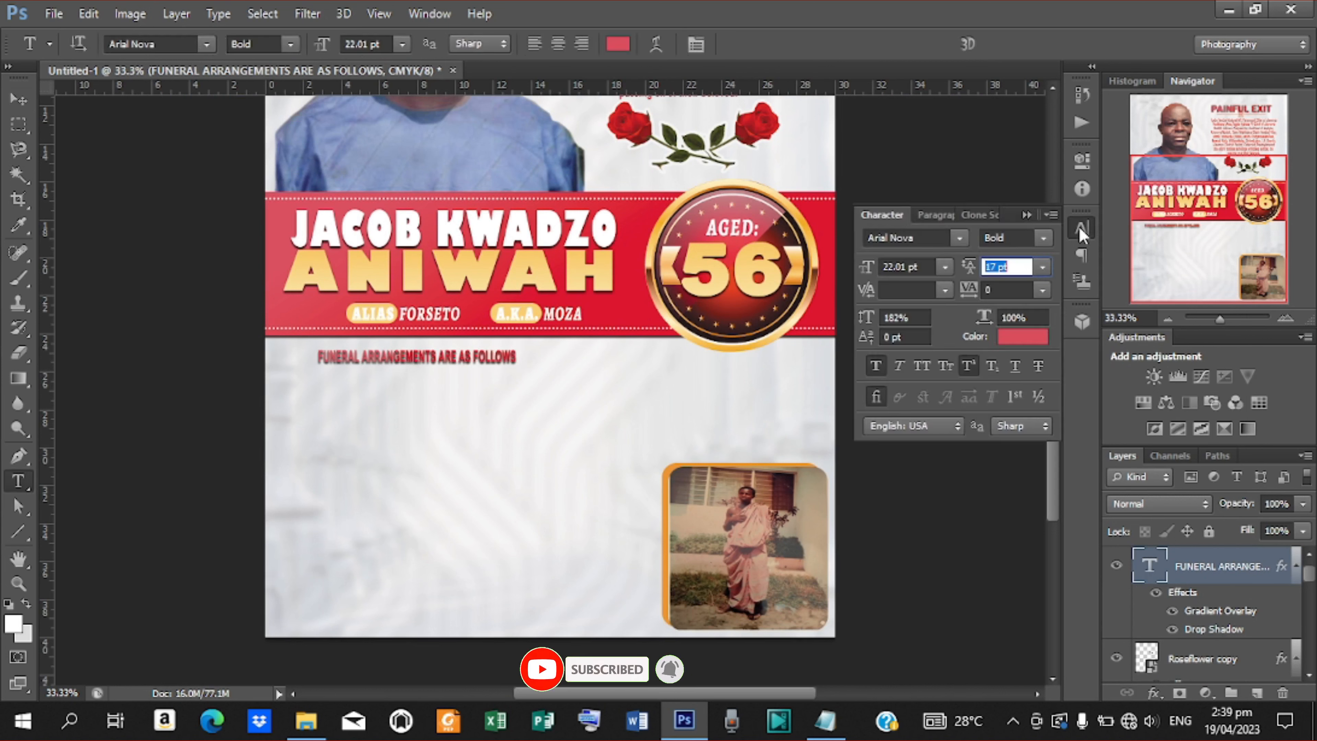
{"action": "left_click", "coordinate": [964, 240]}
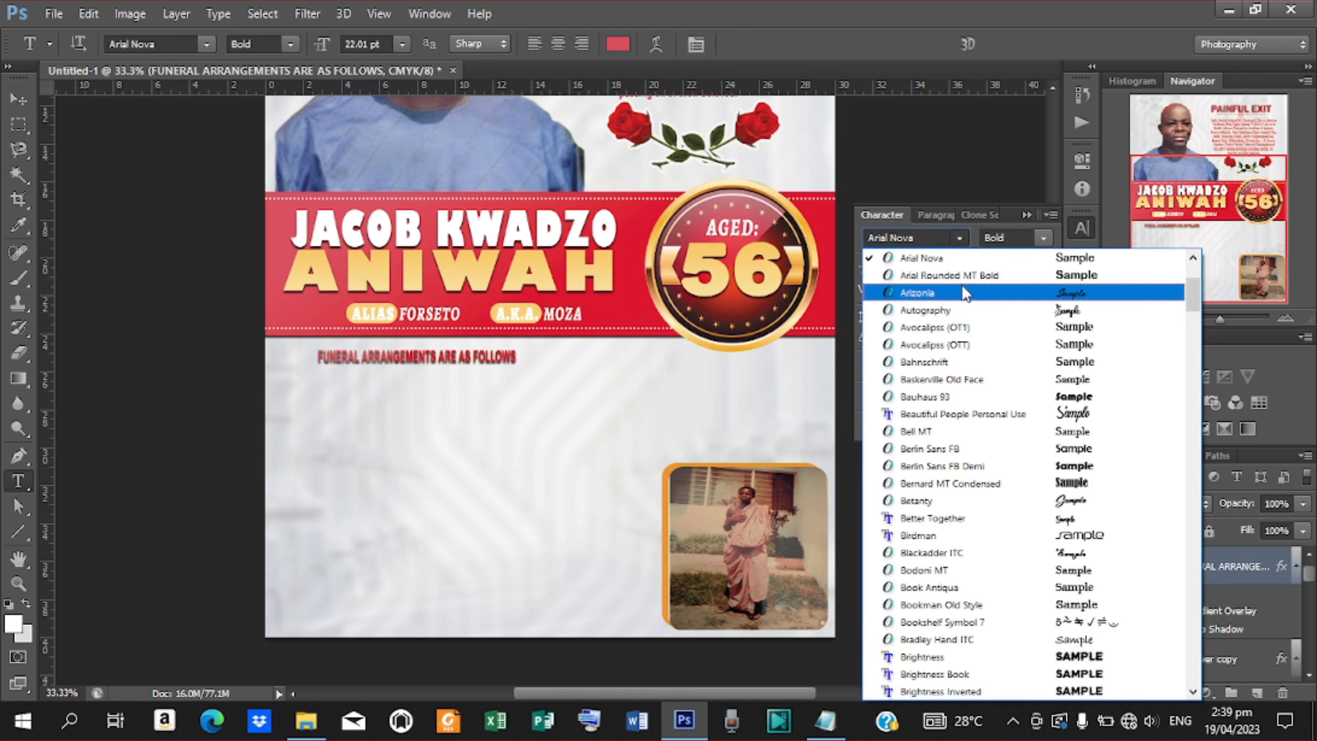
{"action": "left_click_drag", "start_coordinate": [1193, 299], "coordinate": [1193, 287]}
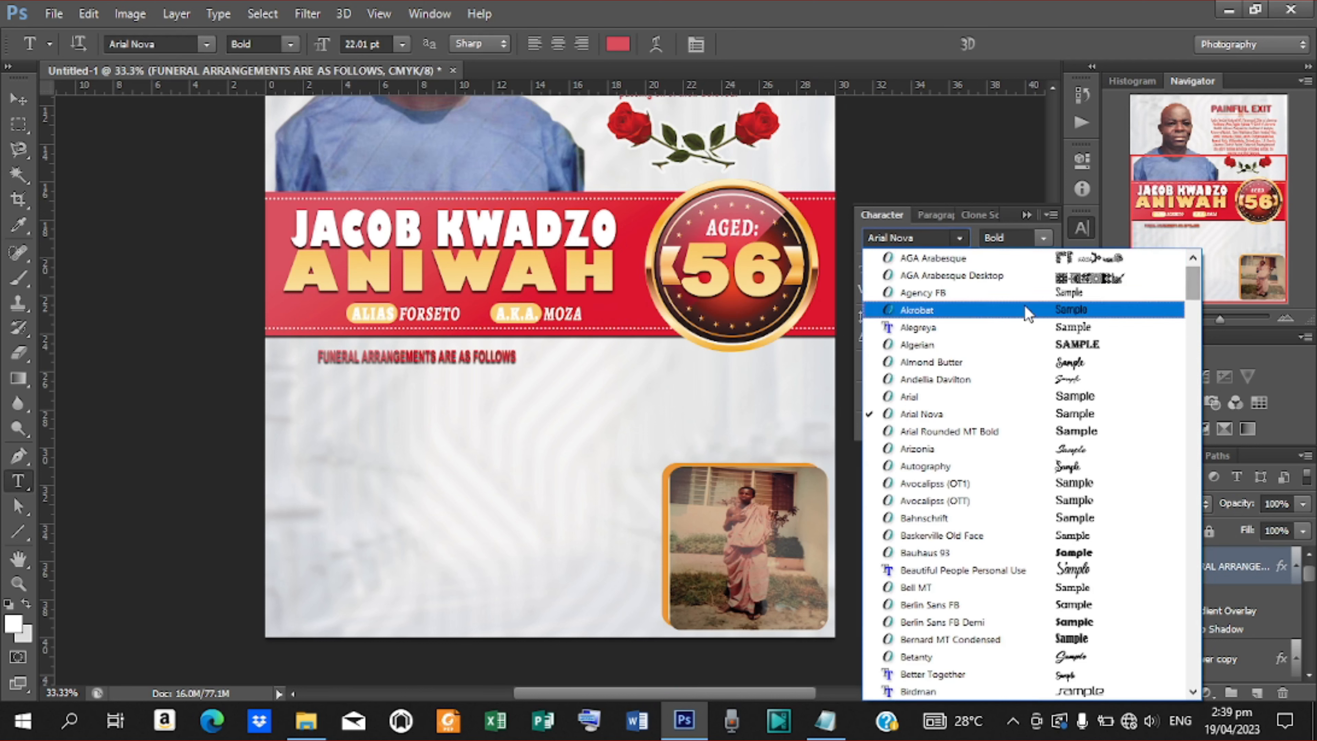
{"action": "left_click", "coordinate": [950, 328]}
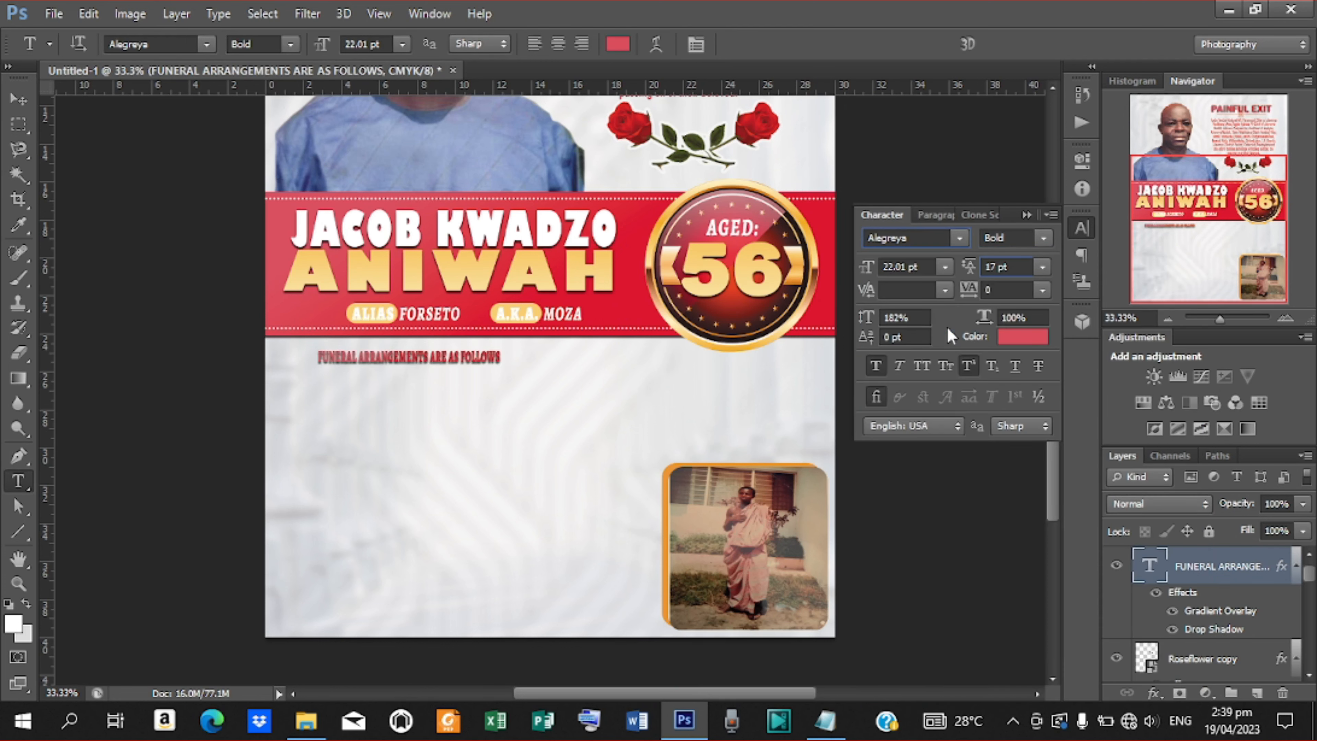
{"action": "left_click", "coordinate": [1044, 237]}
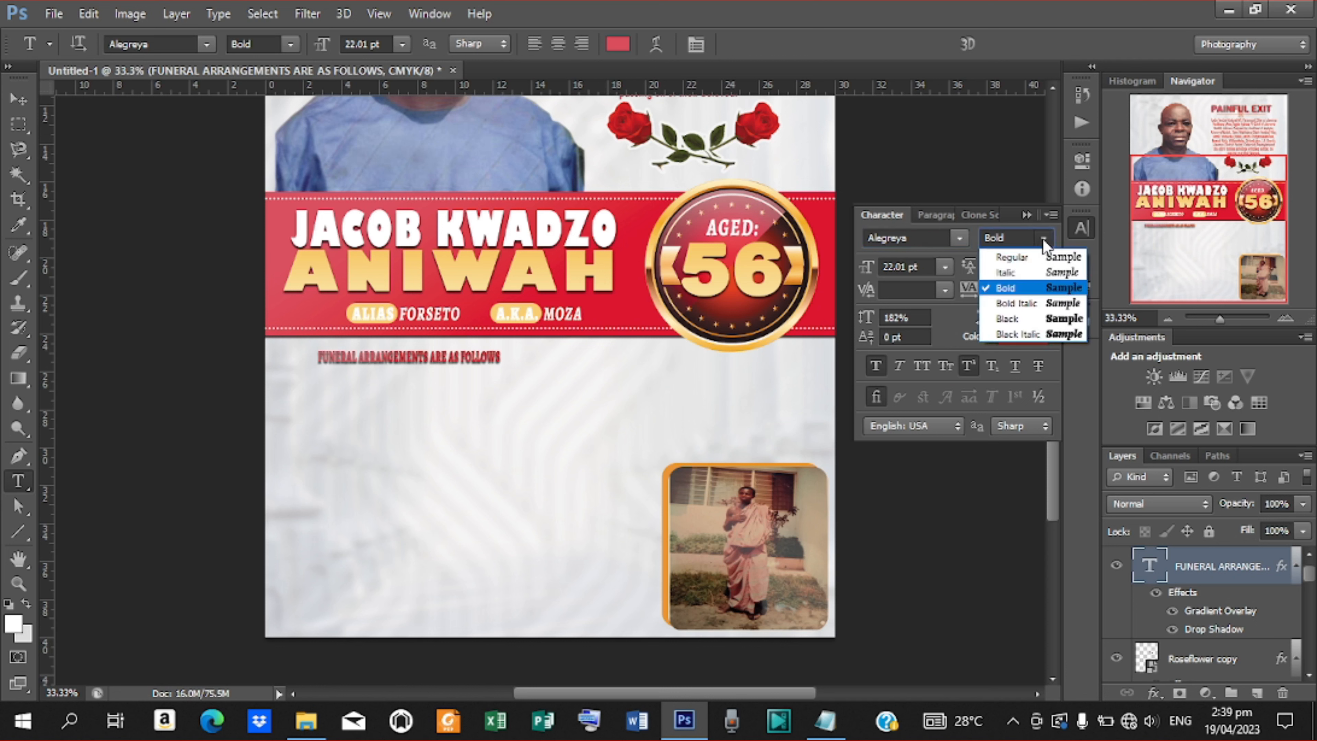
{"action": "left_click", "coordinate": [1013, 319]}
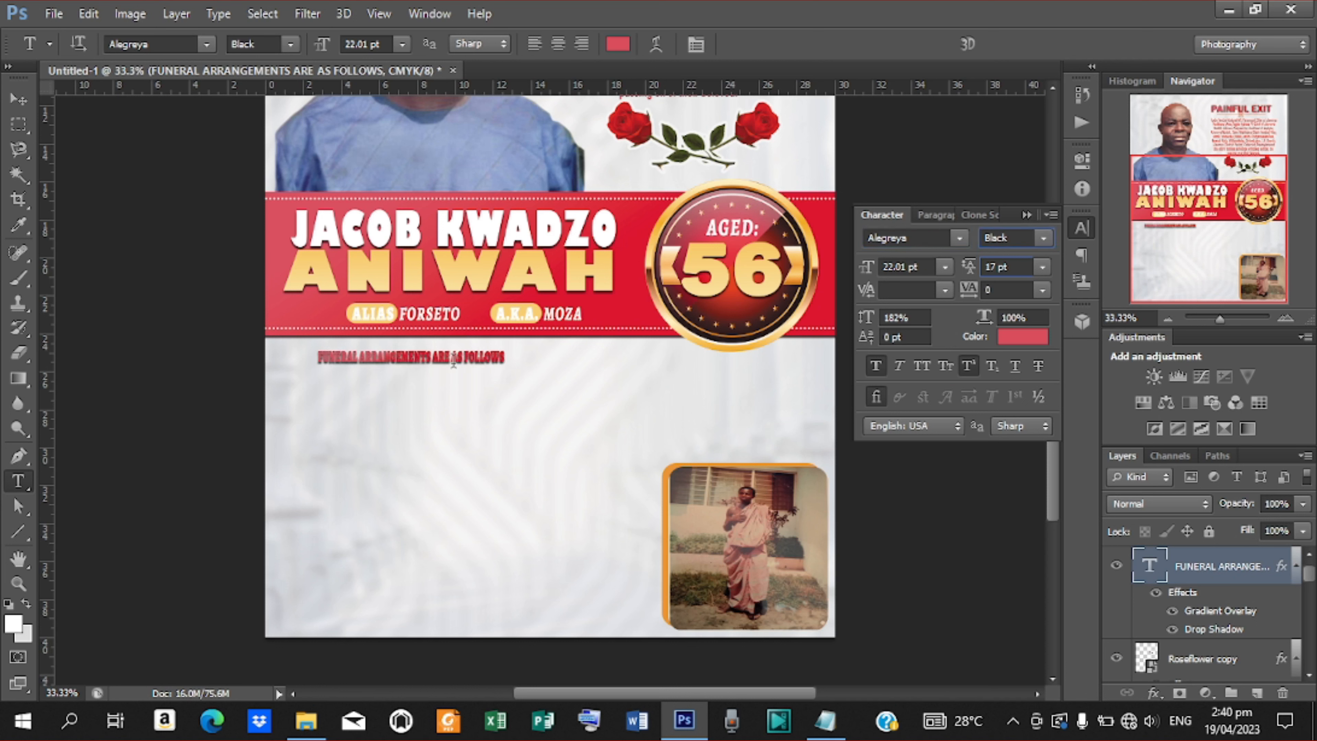
{"action": "right_click", "coordinate": [1227, 568]}
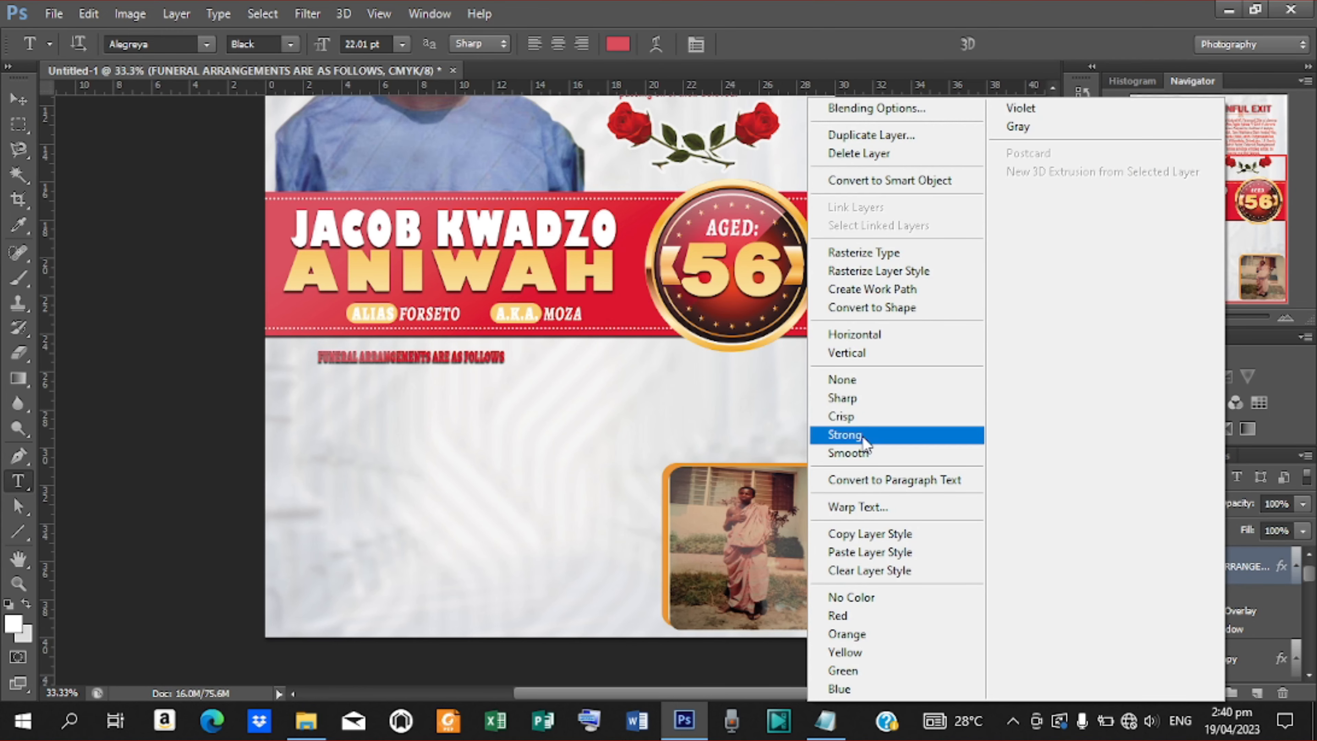
{"action": "left_click", "coordinate": [870, 571]}
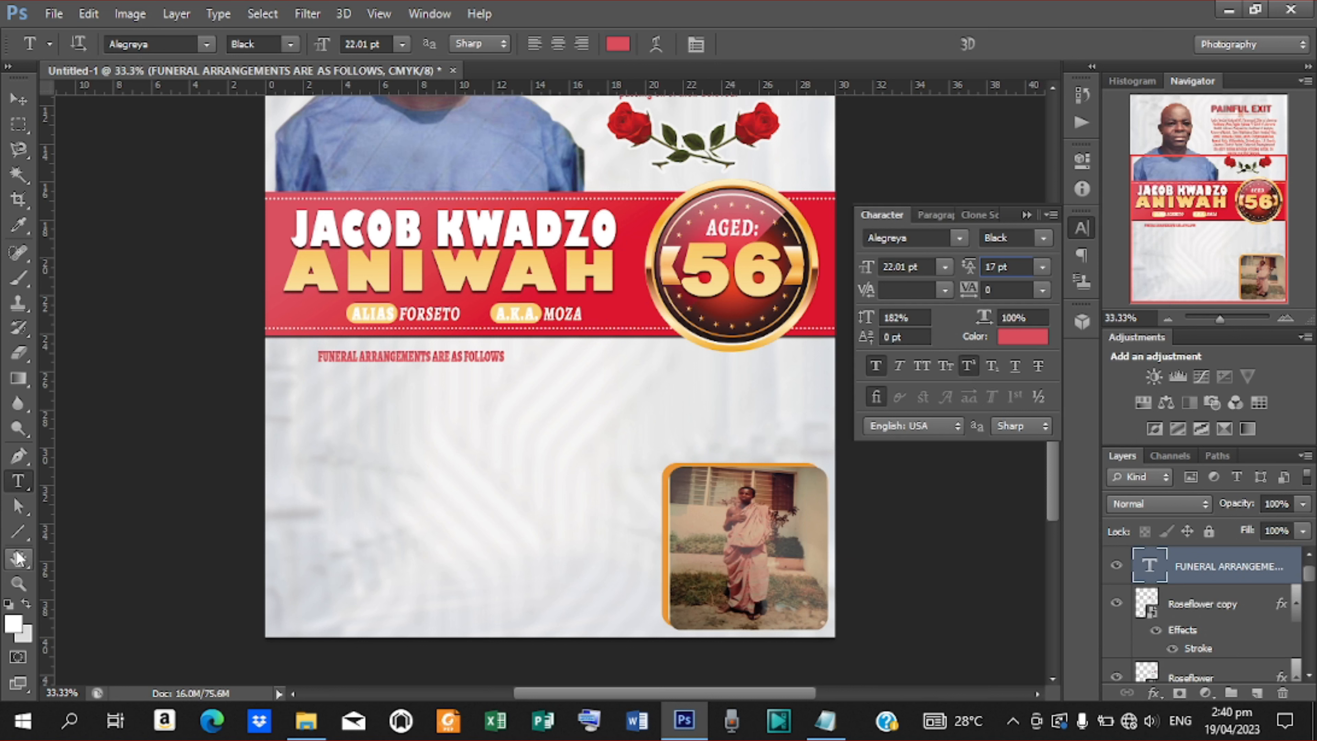
Draw a rounded rectangle bar over the heading and paste the red gradient and shadow style onto it.
{"action": "left_click", "coordinate": [17, 537]}
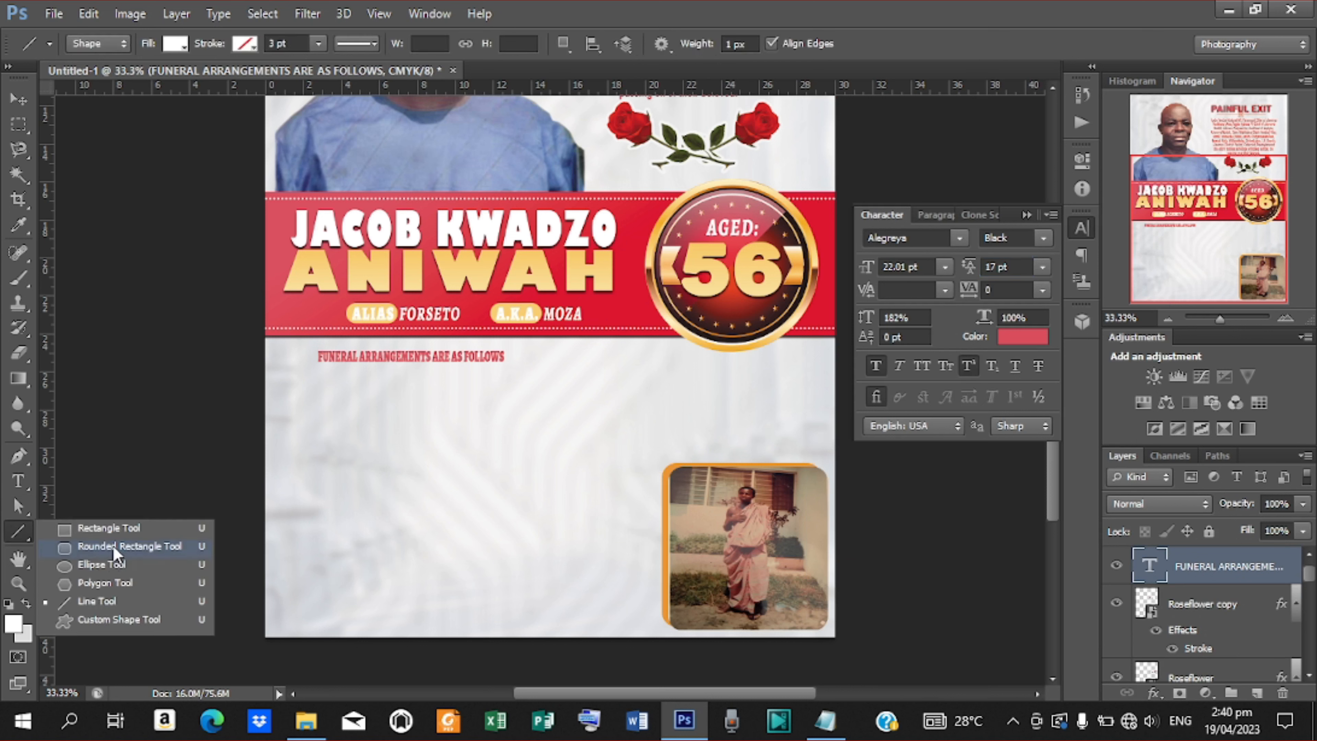
{"action": "left_click", "coordinate": [113, 547]}
{"action": "left_click_drag", "start_coordinate": [313, 348], "coordinate": [511, 366]}
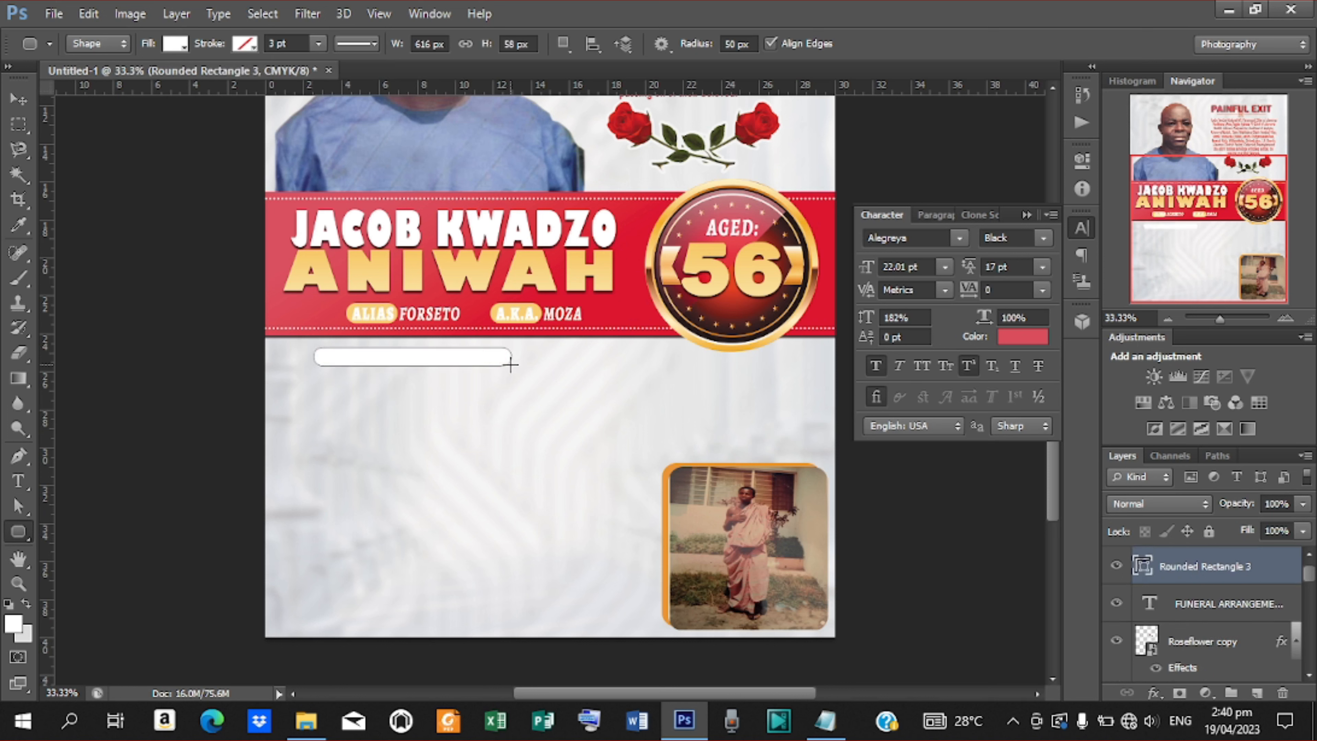
{"action": "right_click", "coordinate": [1187, 571]}
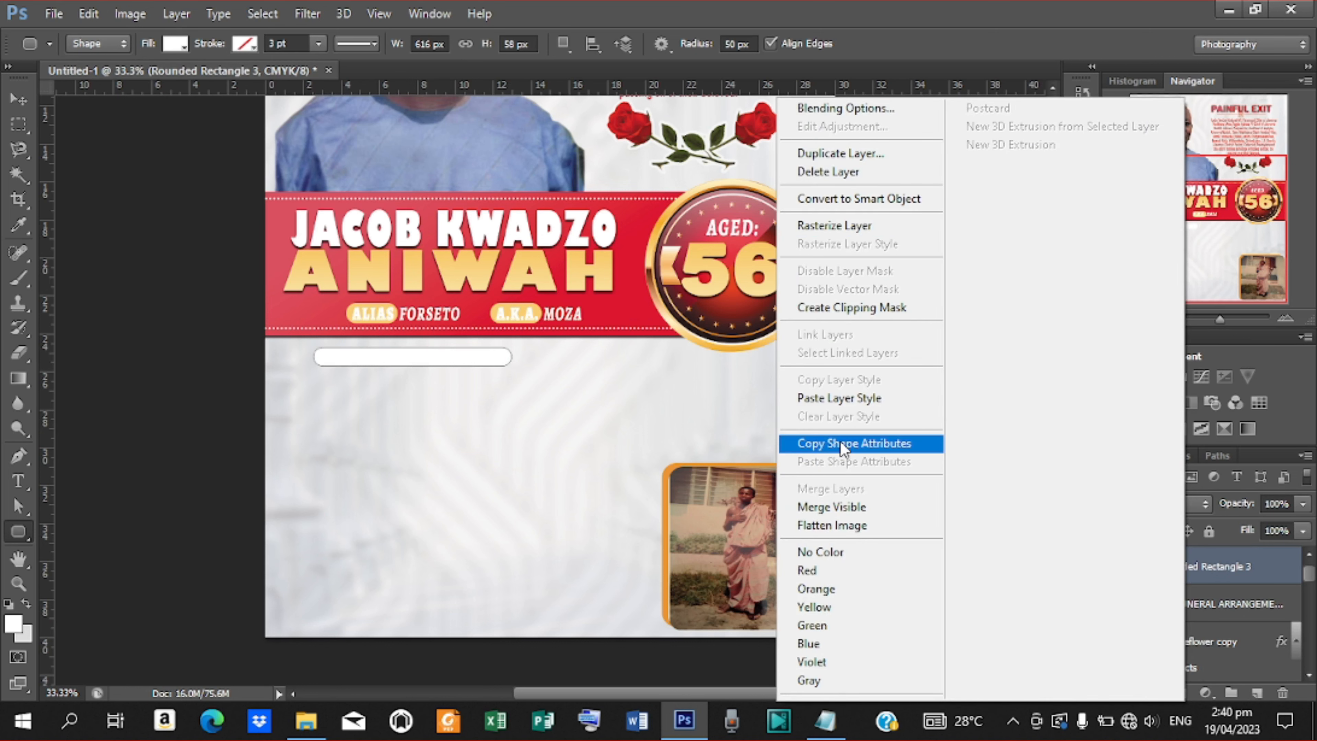
{"action": "left_click", "coordinate": [839, 398]}
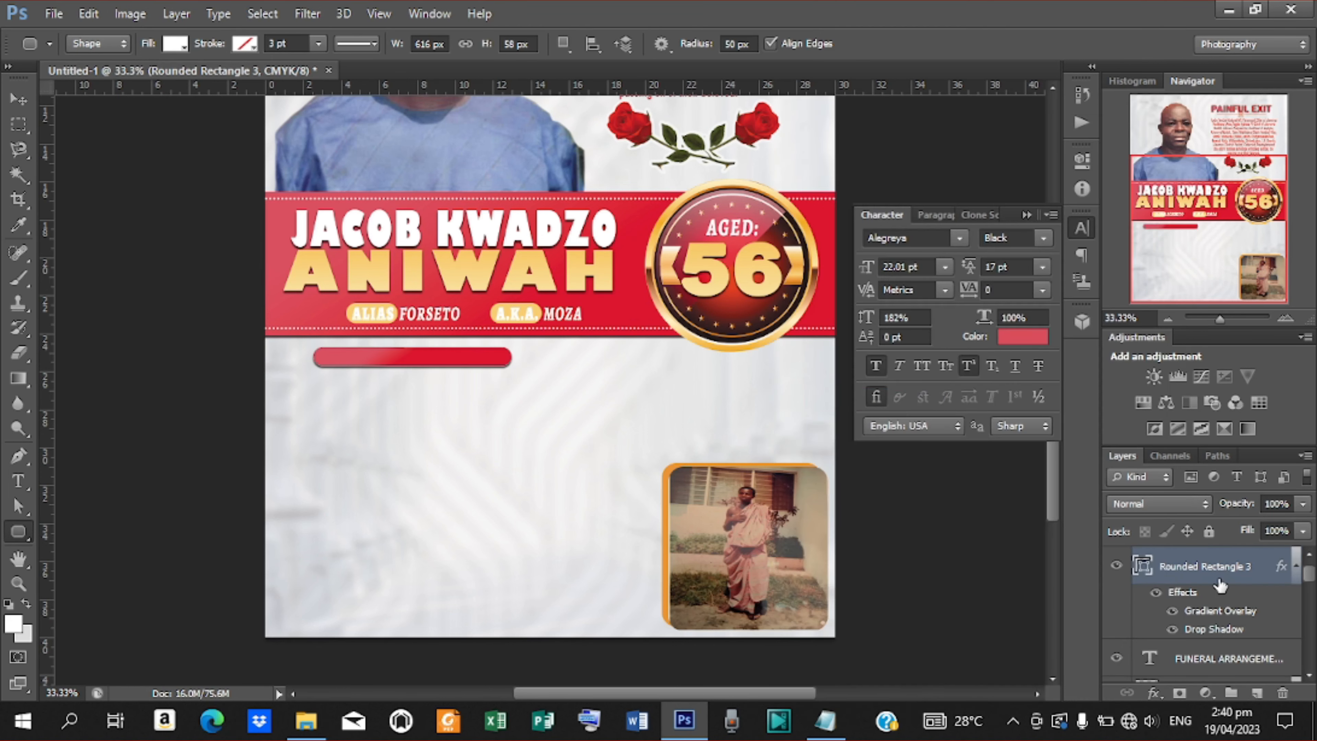
Move the heading text layer above Rounded Rectangle 3 so it shows over the bar.
{"action": "scroll", "coordinate": [1209, 597], "scroll_direction": "up", "scroll_amount": 2}
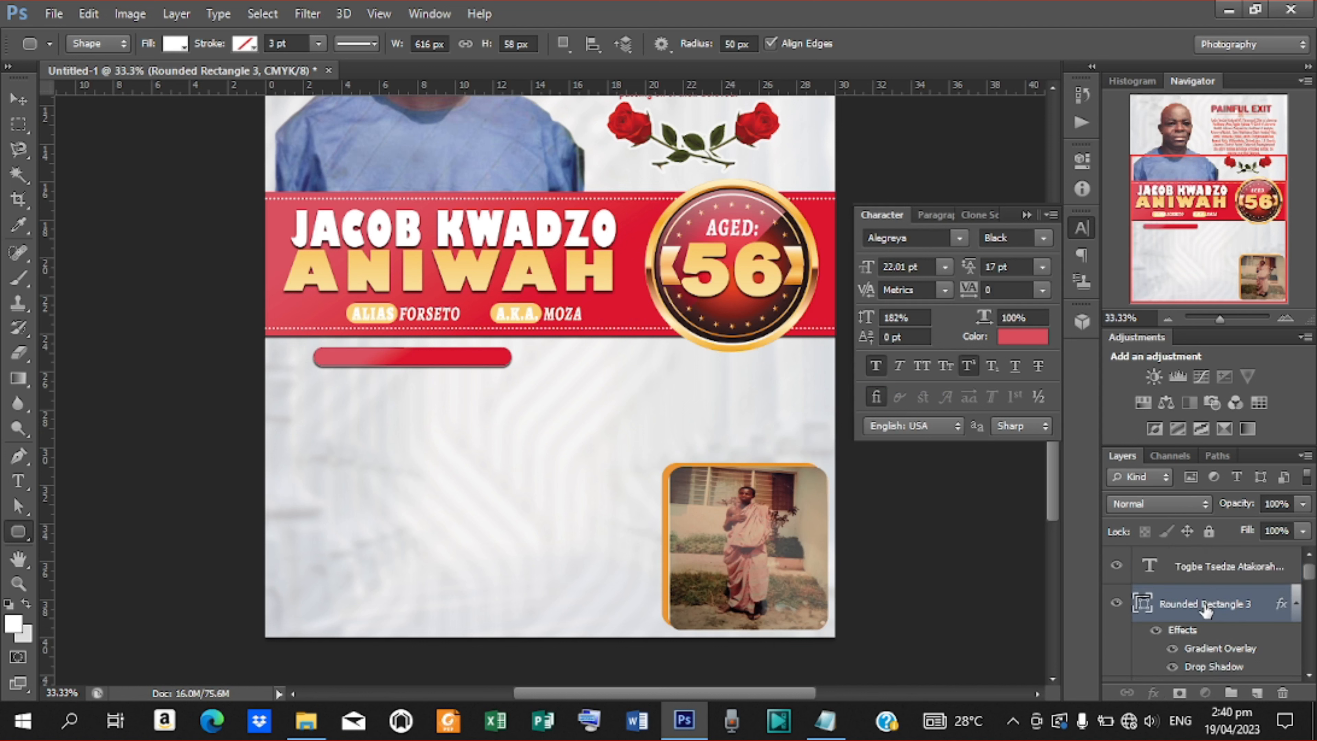
{"action": "left_click_drag", "start_coordinate": [1308, 575], "coordinate": [1308, 581]}
{"action": "left_click_drag", "start_coordinate": [1235, 615], "coordinate": [1197, 561]}
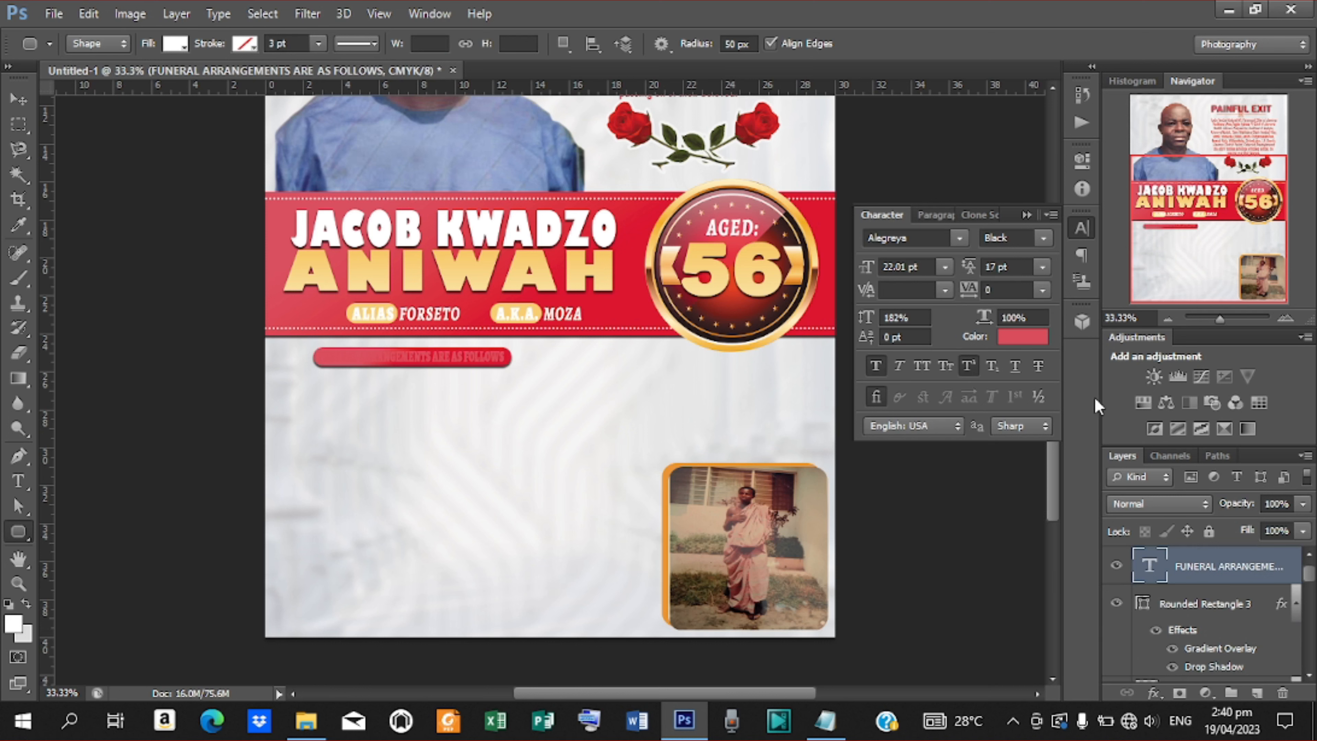
Make the heading text white, sampled from the name lettering.
{"action": "left_click", "coordinate": [1030, 336]}
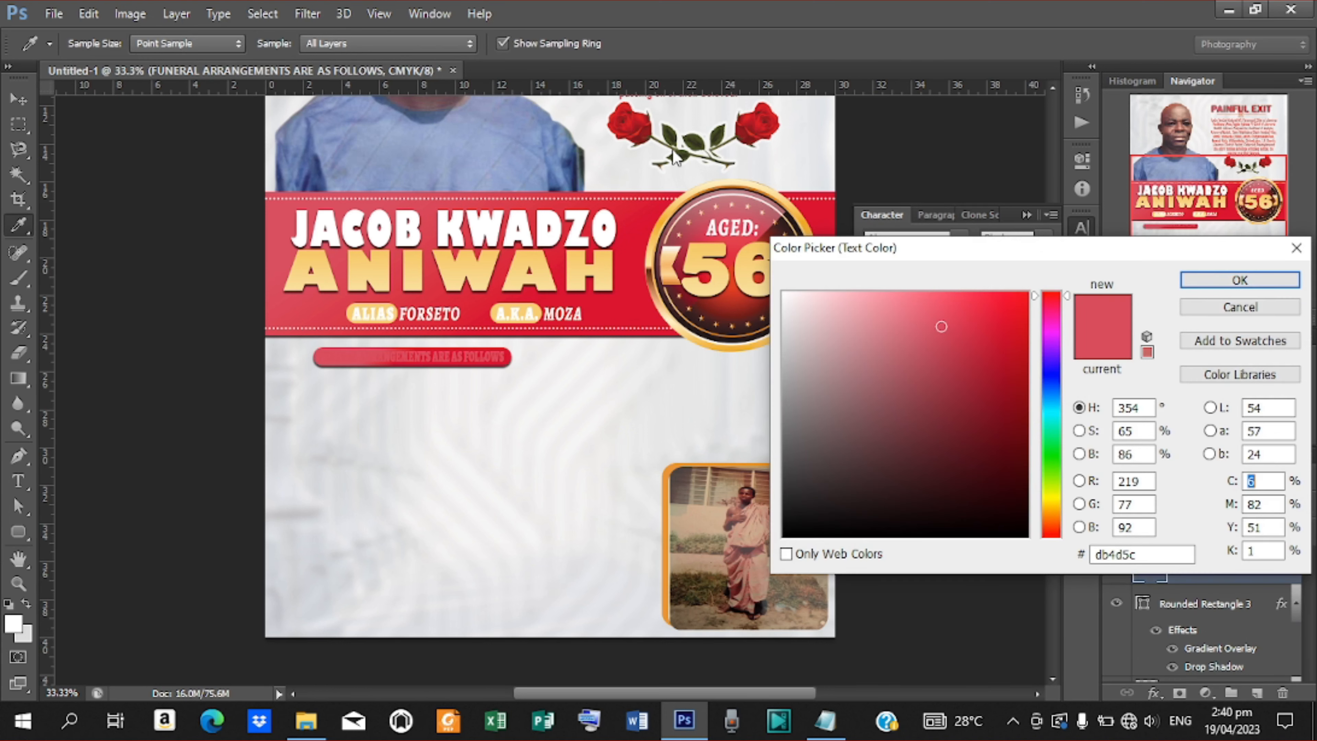
{"action": "left_click", "coordinate": [631, 156]}
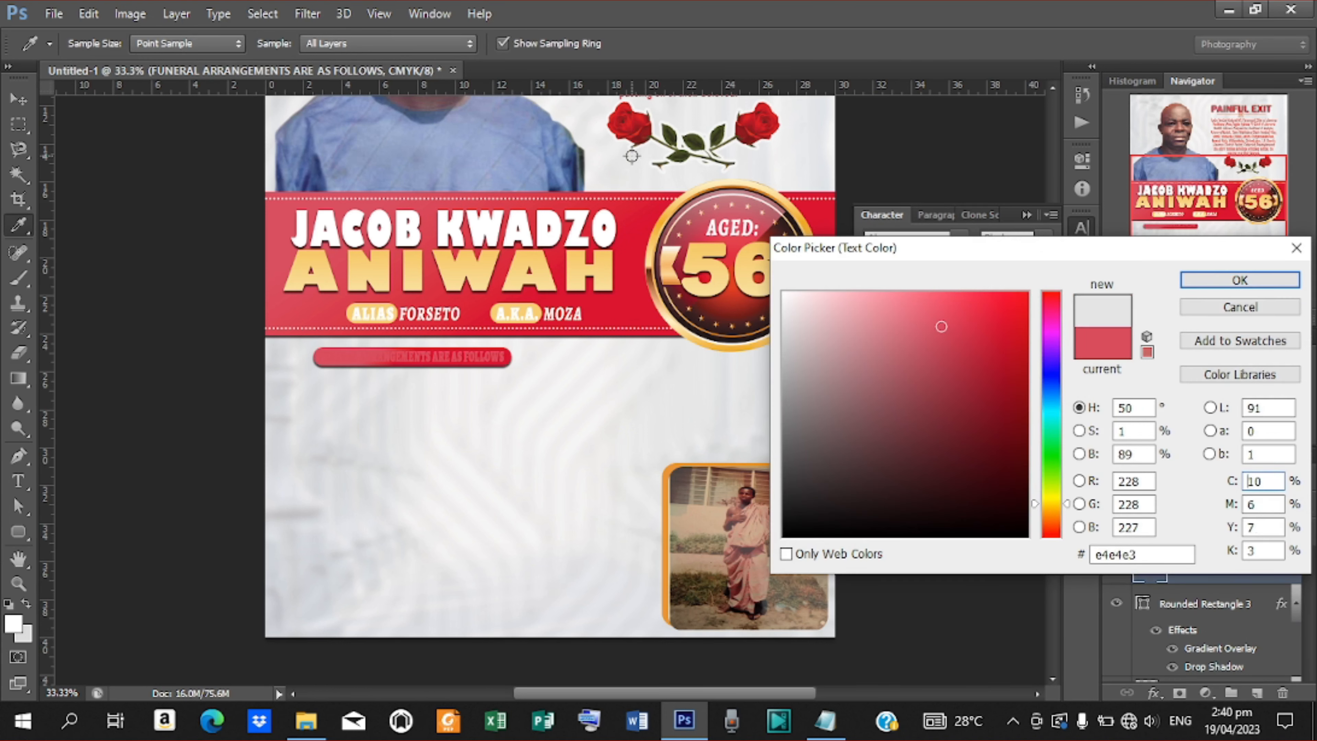
{"action": "left_click", "coordinate": [577, 215]}
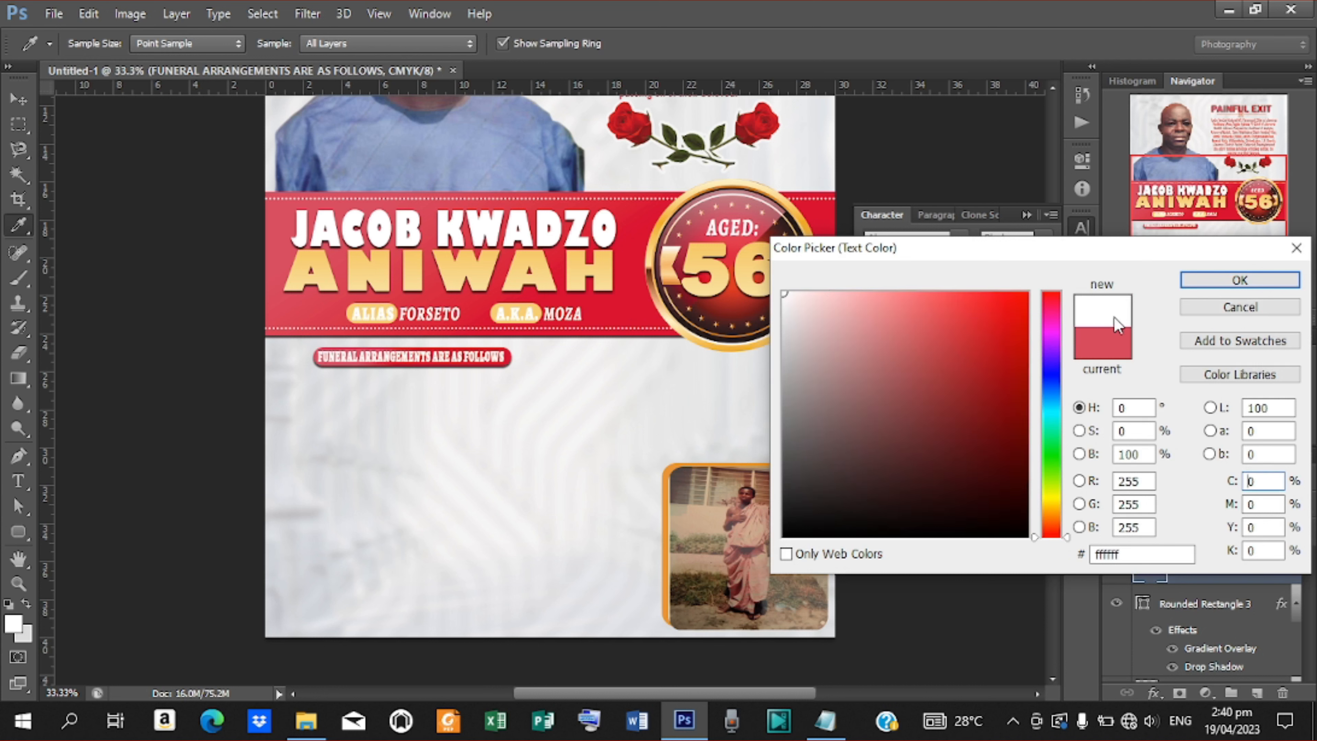
{"action": "left_click", "coordinate": [1240, 281]}
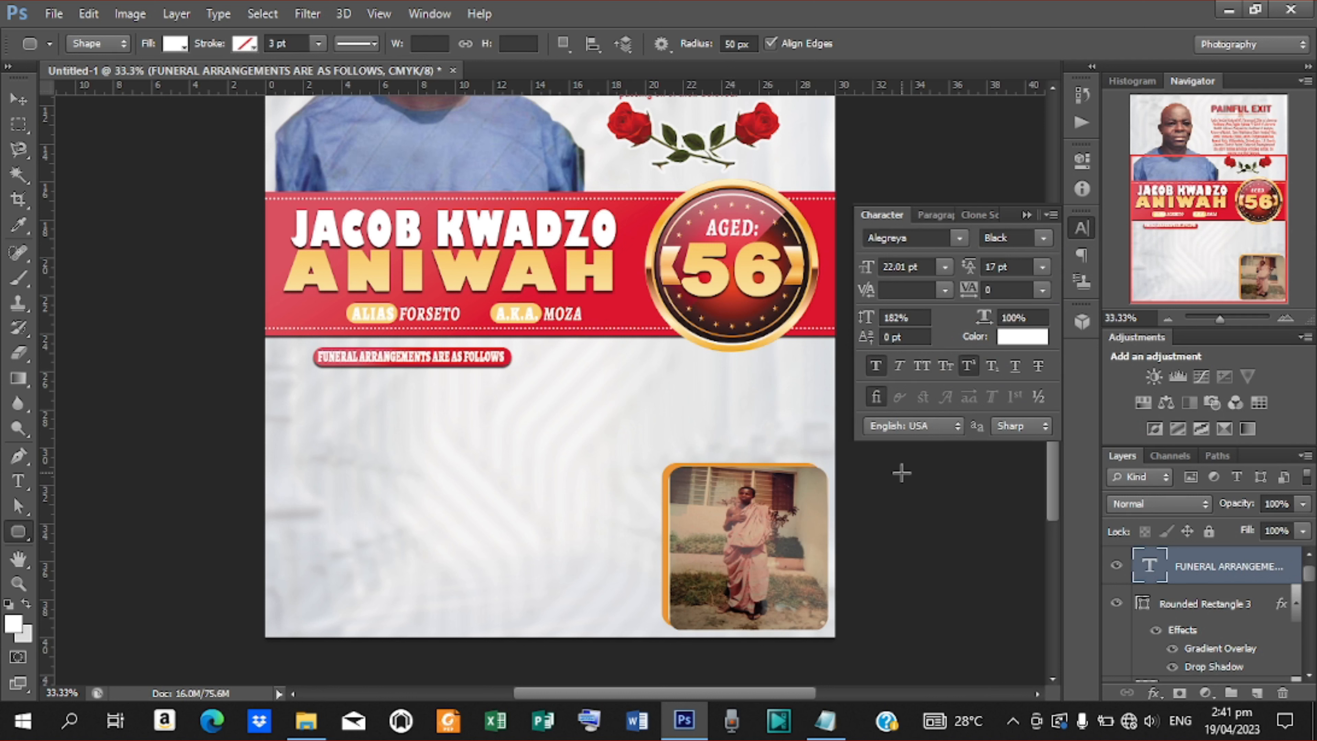
Draw an empty paragraph text box below the heading, then bring up the Notepad notes.
{"action": "left_click", "coordinate": [18, 481]}
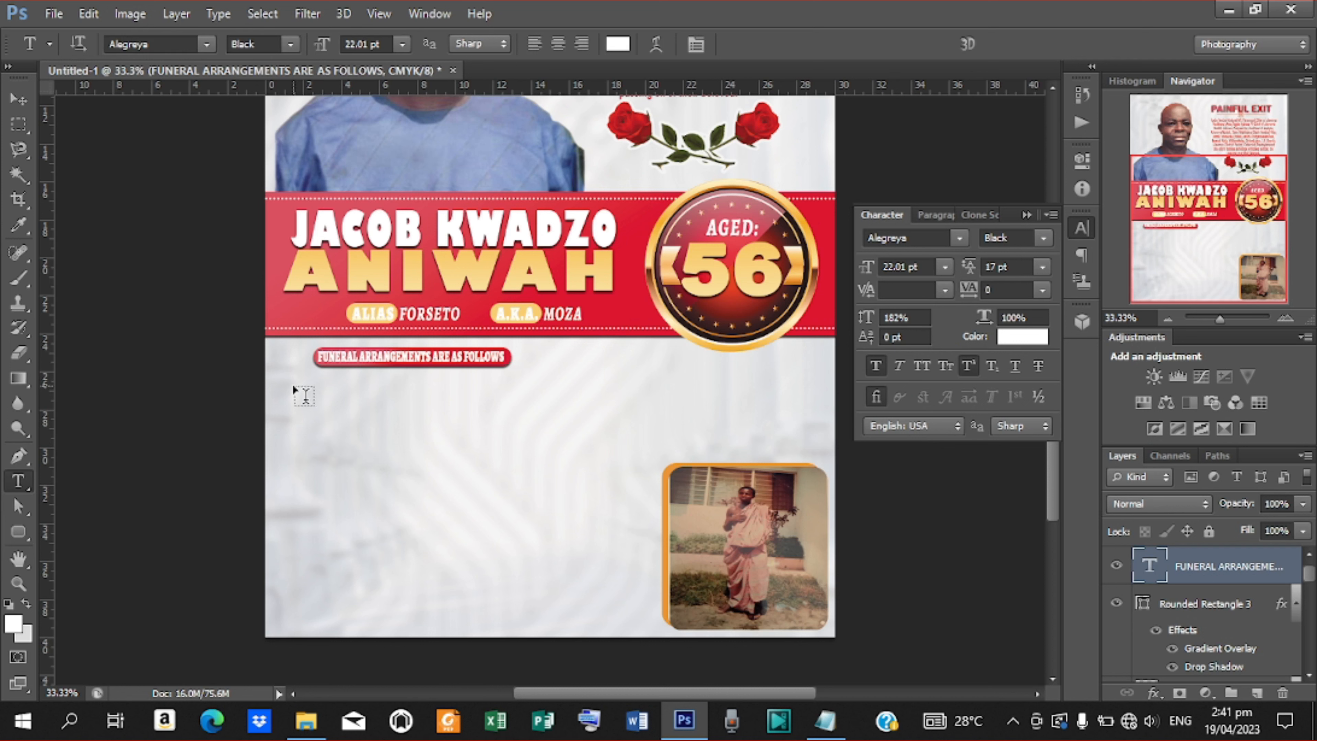
{"action": "left_click_drag", "start_coordinate": [291, 387], "coordinate": [489, 612]}
{"action": "left_click", "coordinate": [825, 722]}
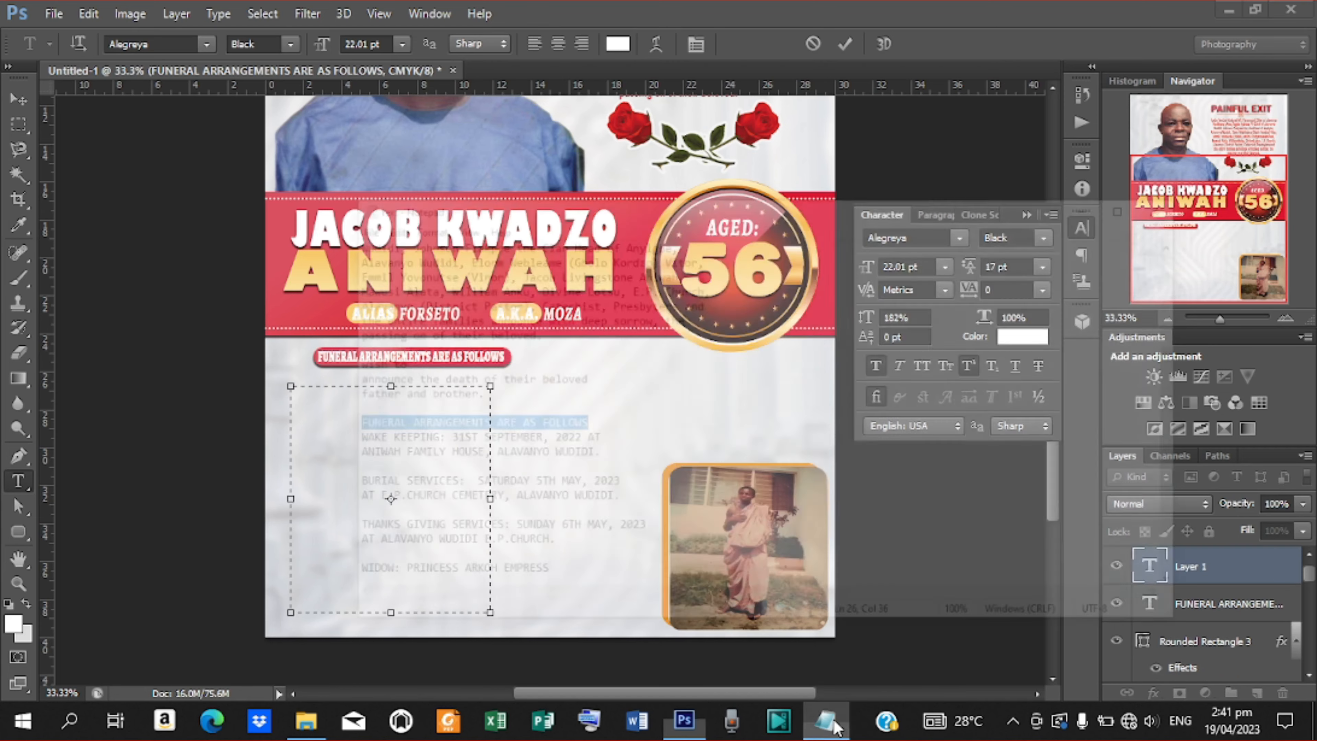
Copy the wake keeping, burial and thanksgiving service lines from Notepad, then minimise it.
{"action": "left_click_drag", "start_coordinate": [251, 358], "coordinate": [487, 480]}
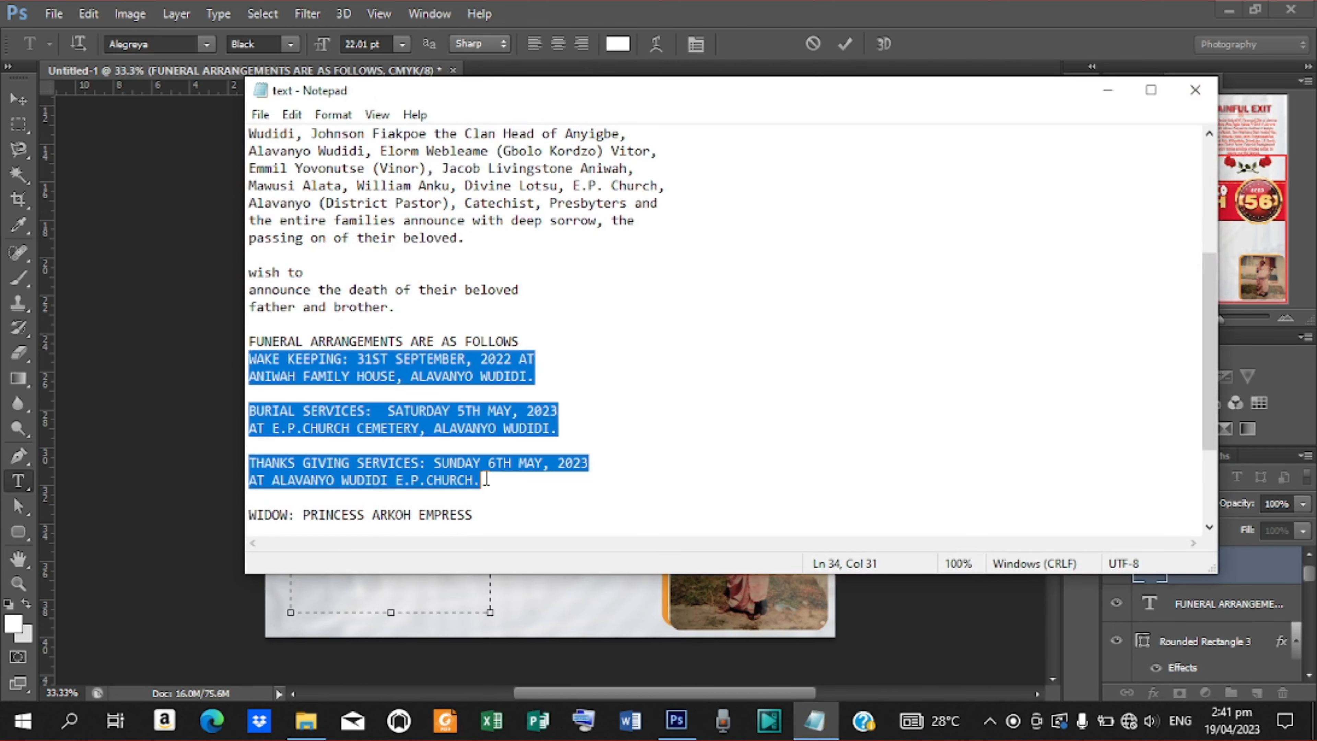
{"action": "right_click", "coordinate": [340, 412]}
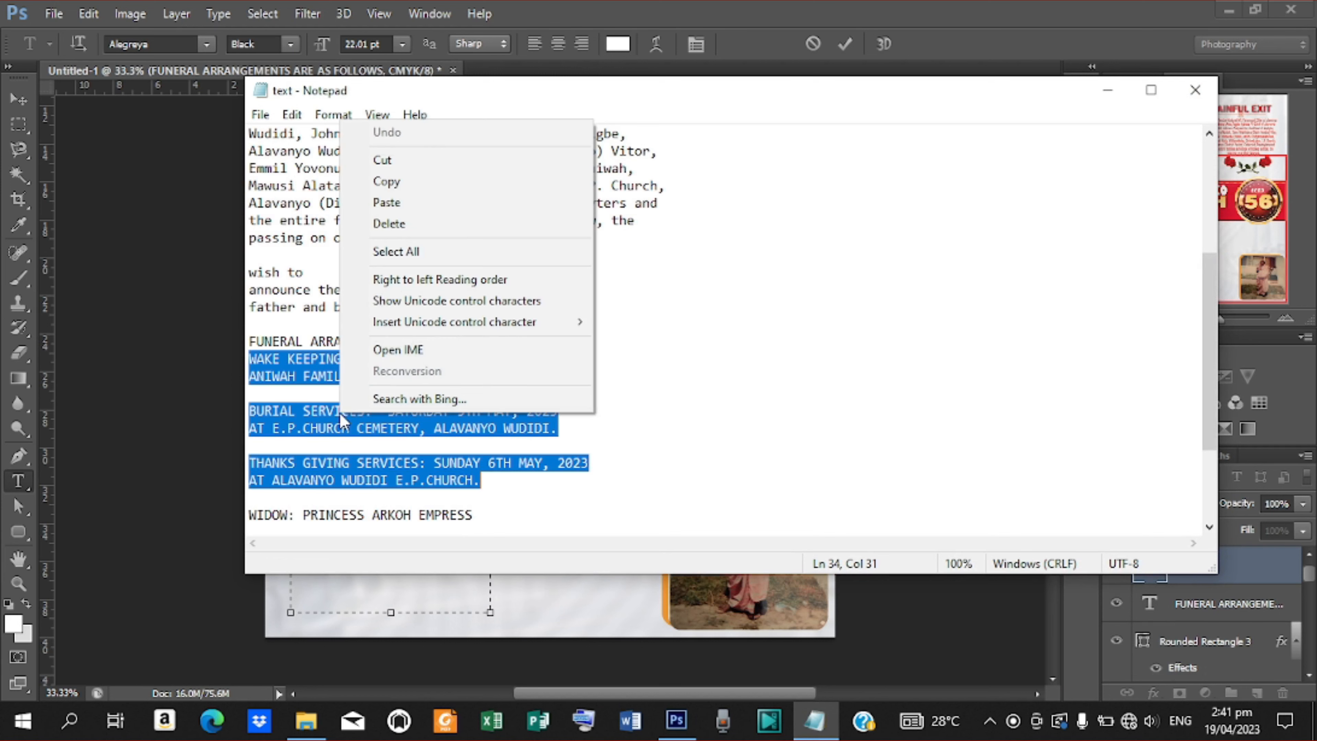
{"action": "left_click", "coordinate": [411, 182]}
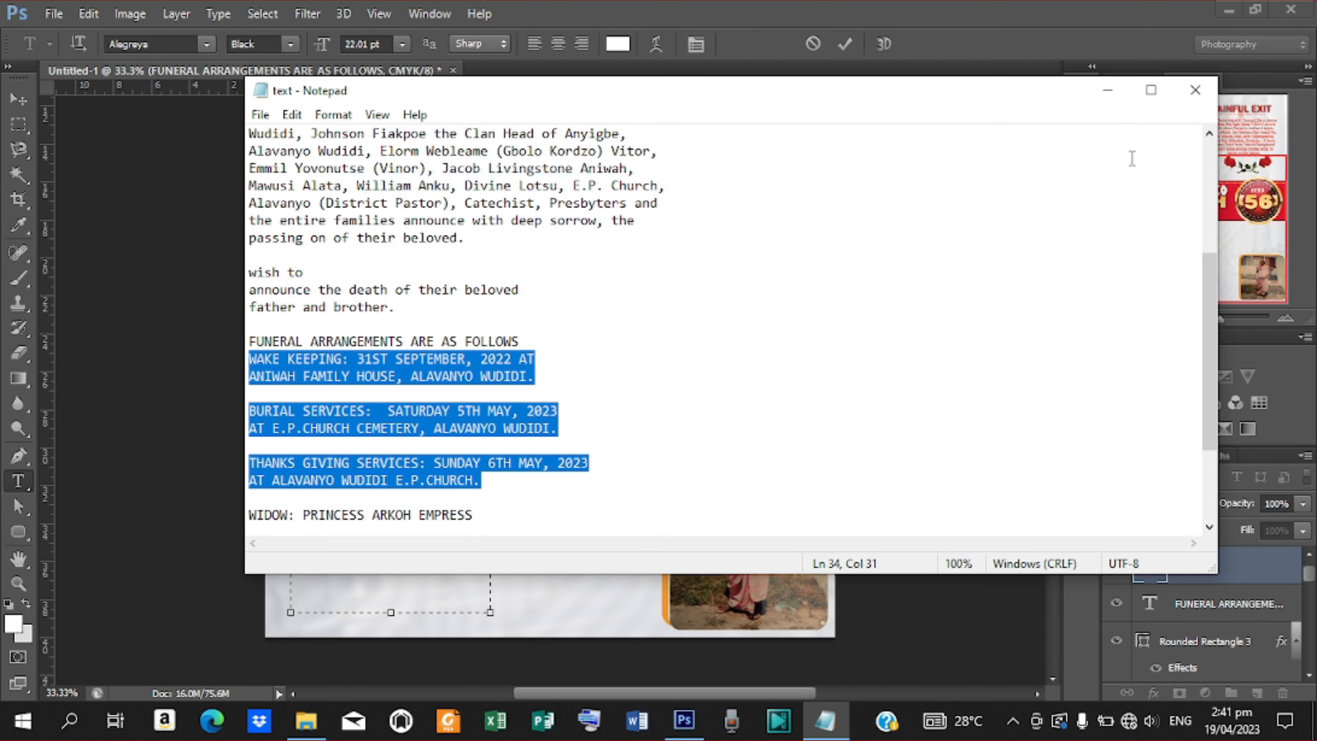
{"action": "left_click", "coordinate": [1107, 88]}
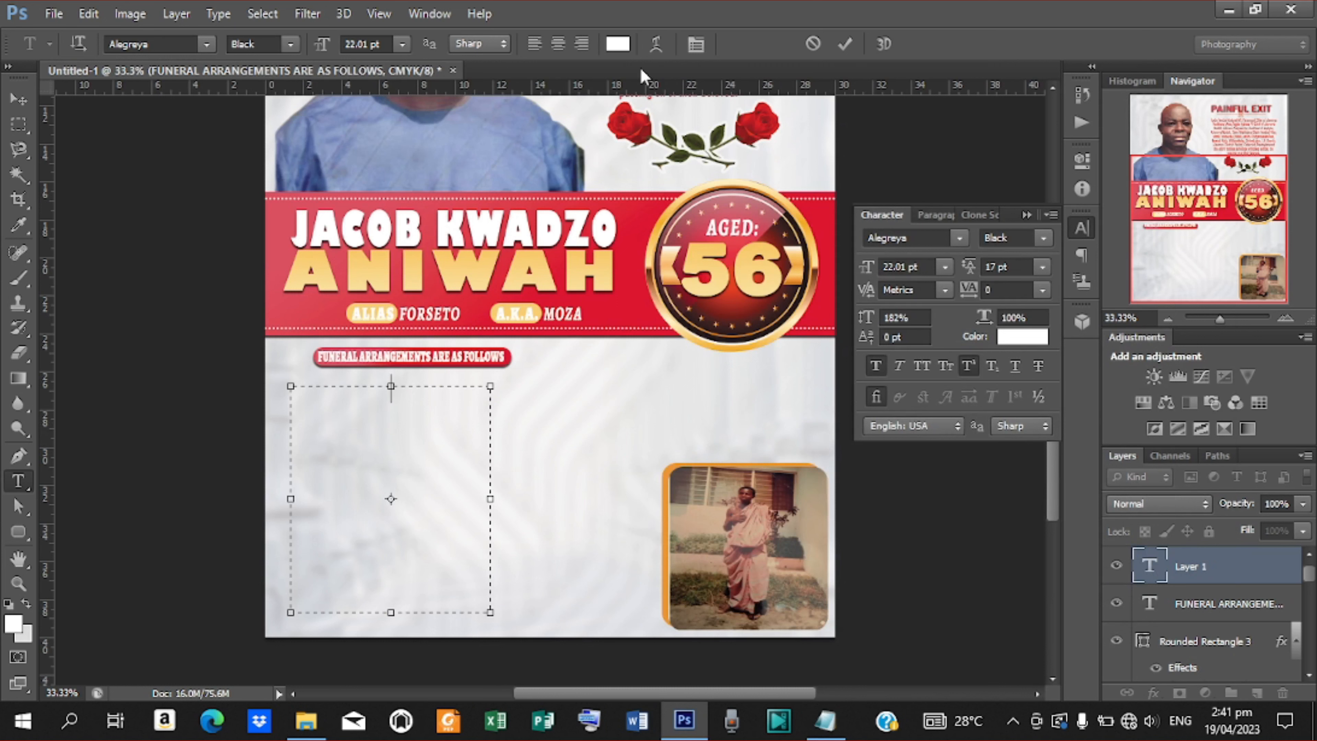
Left-align the new text box and paste in the wake keeping, burial and thanksgiving details.
{"action": "left_click", "coordinate": [934, 215]}
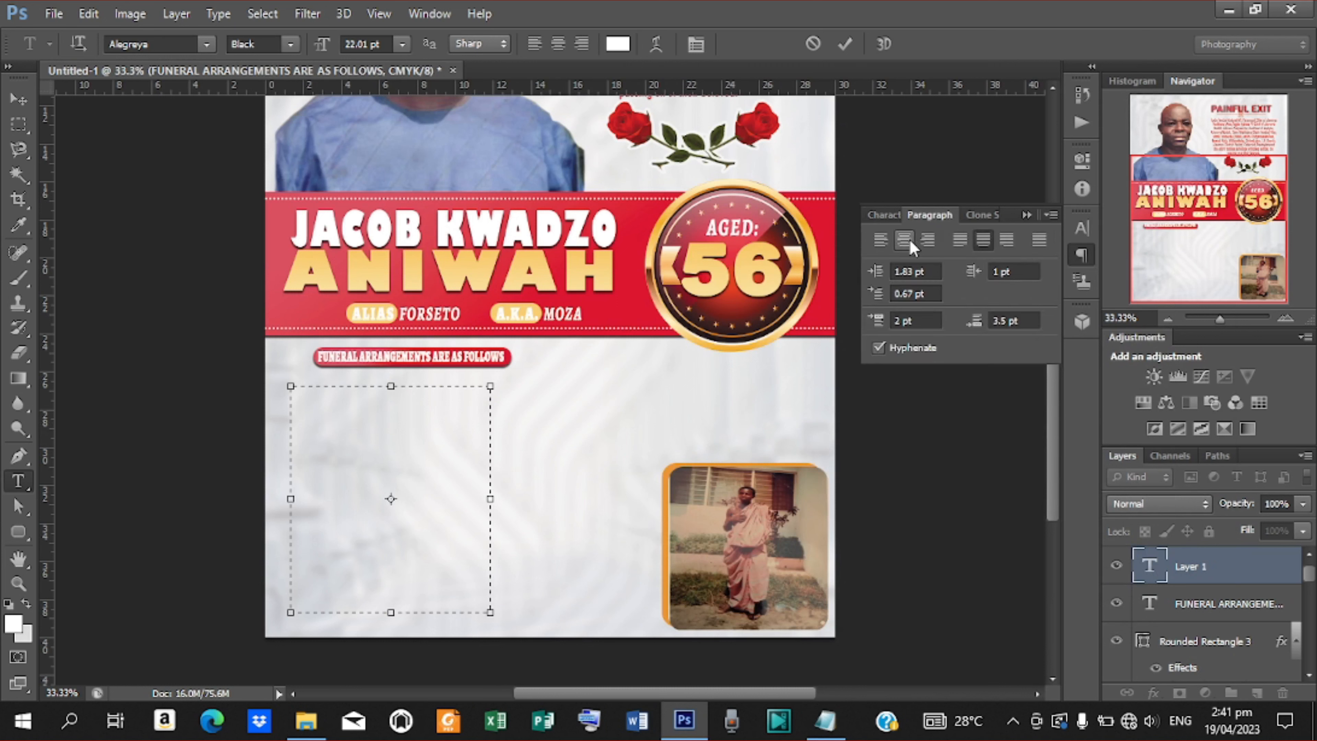
{"action": "left_click", "coordinate": [884, 243]}
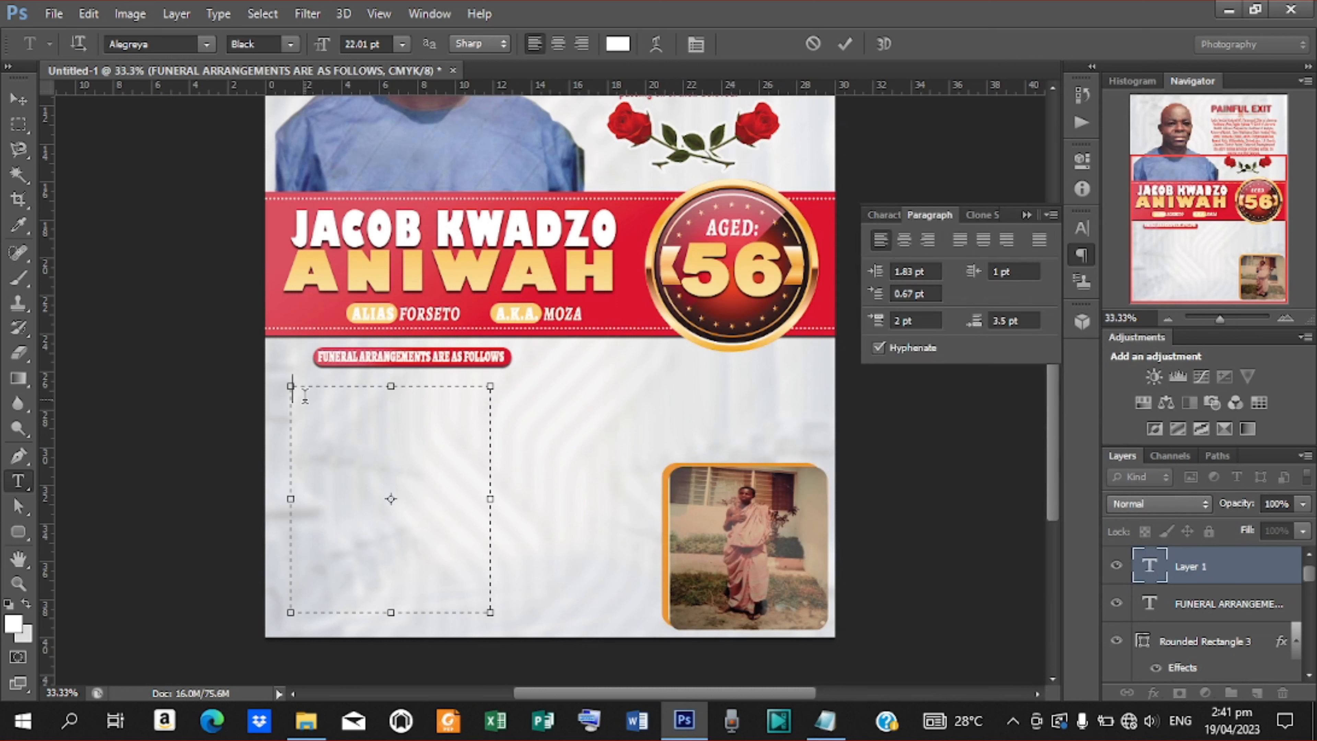
{"action": "key", "text": "ctrl+v"}
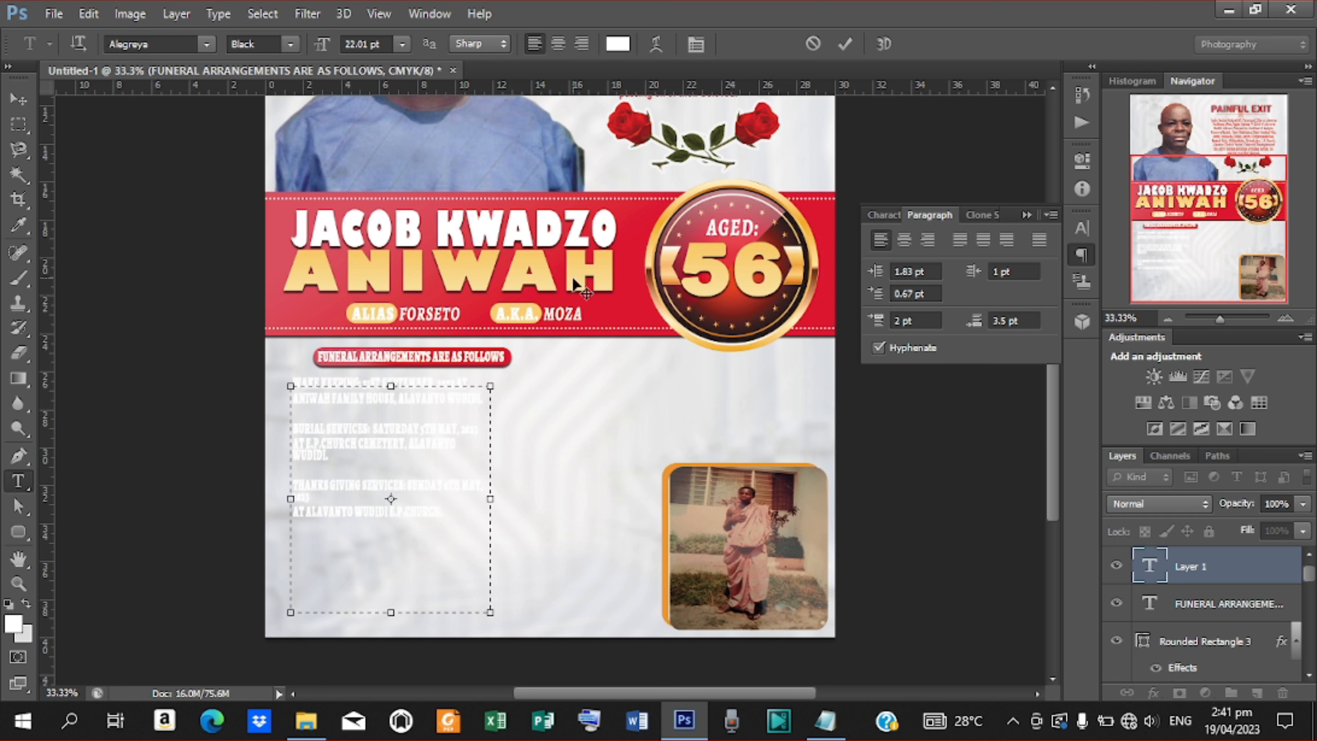
{"action": "left_click", "coordinate": [844, 44]}
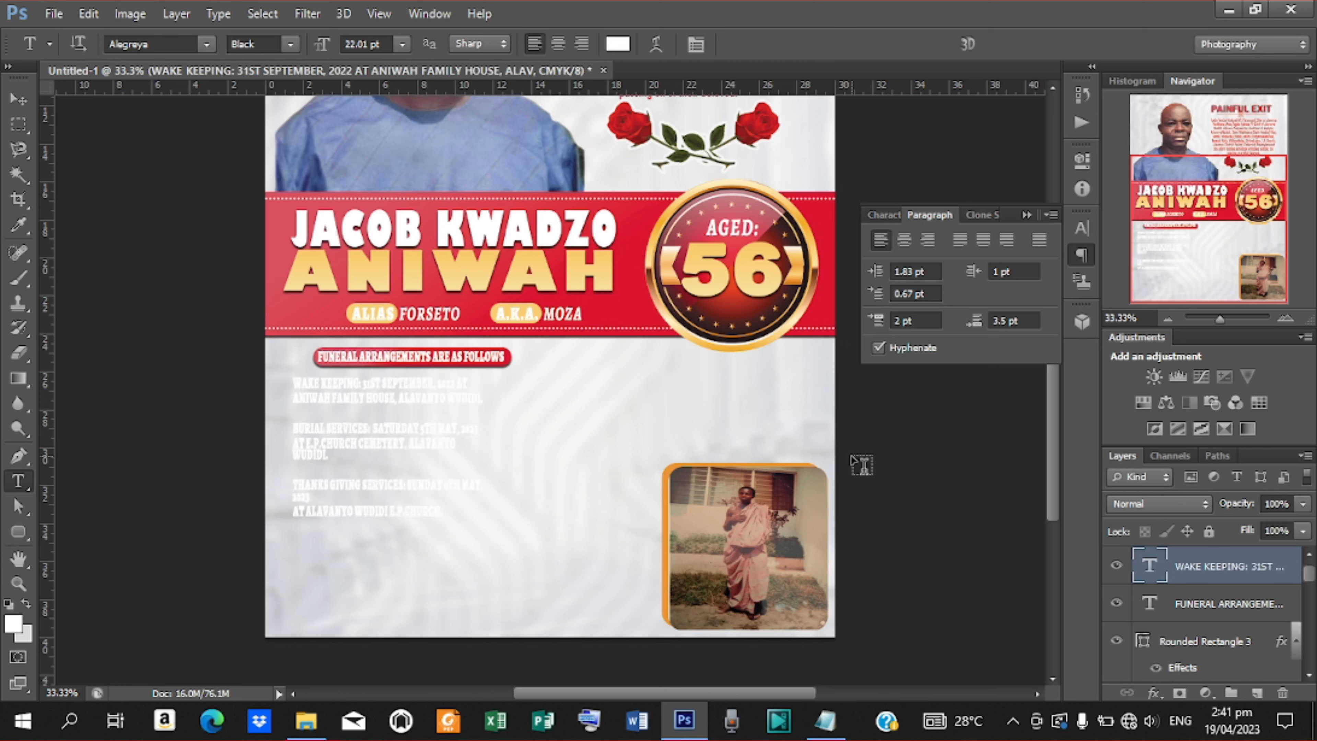
{"action": "left_click", "coordinate": [889, 217]}
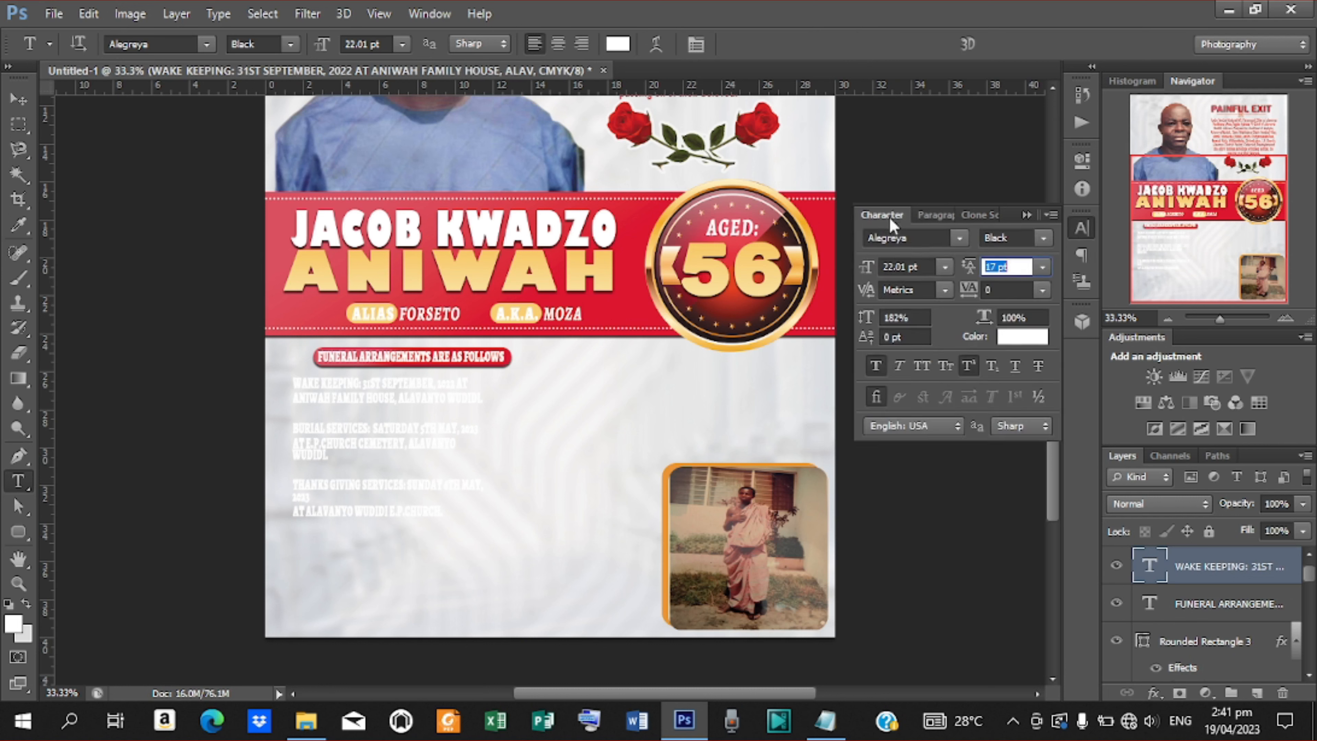
Colour the funeral details dark red #761620, sampled from the age badge.
{"action": "left_click", "coordinate": [1017, 340]}
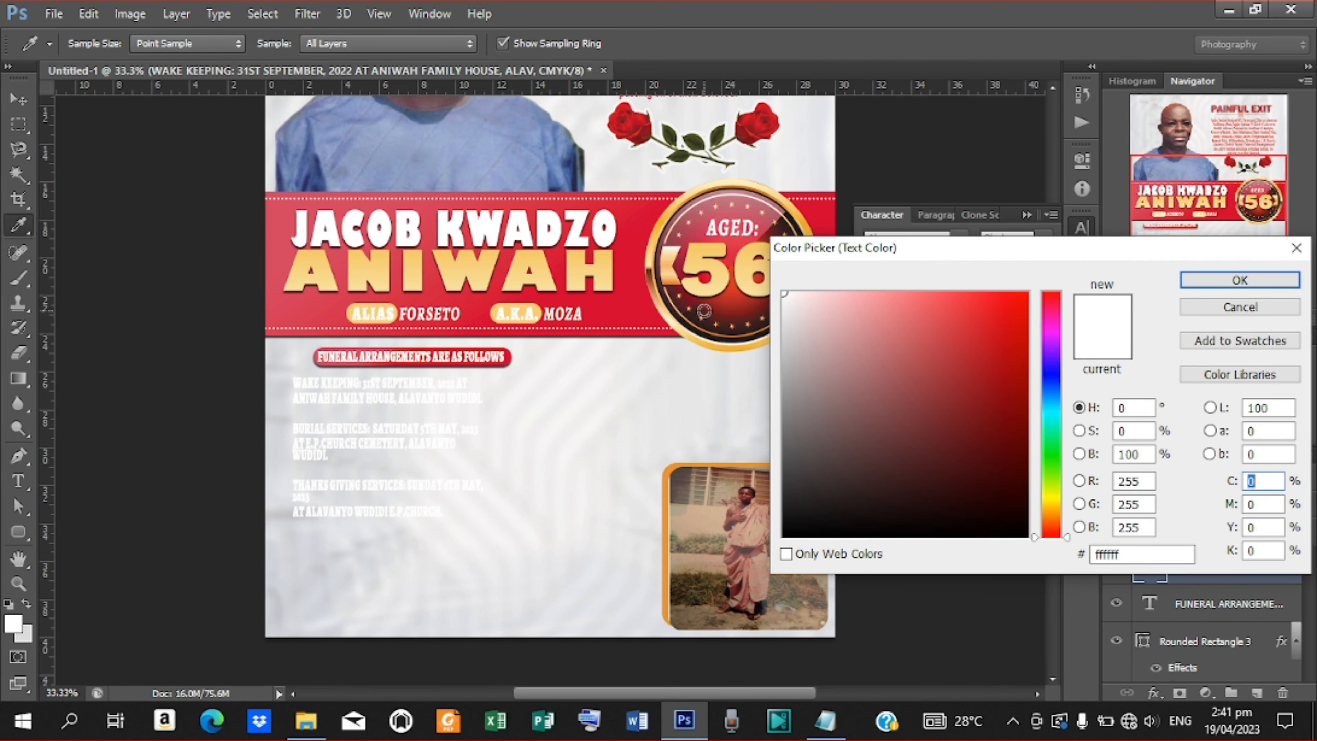
{"action": "left_click", "coordinate": [704, 311]}
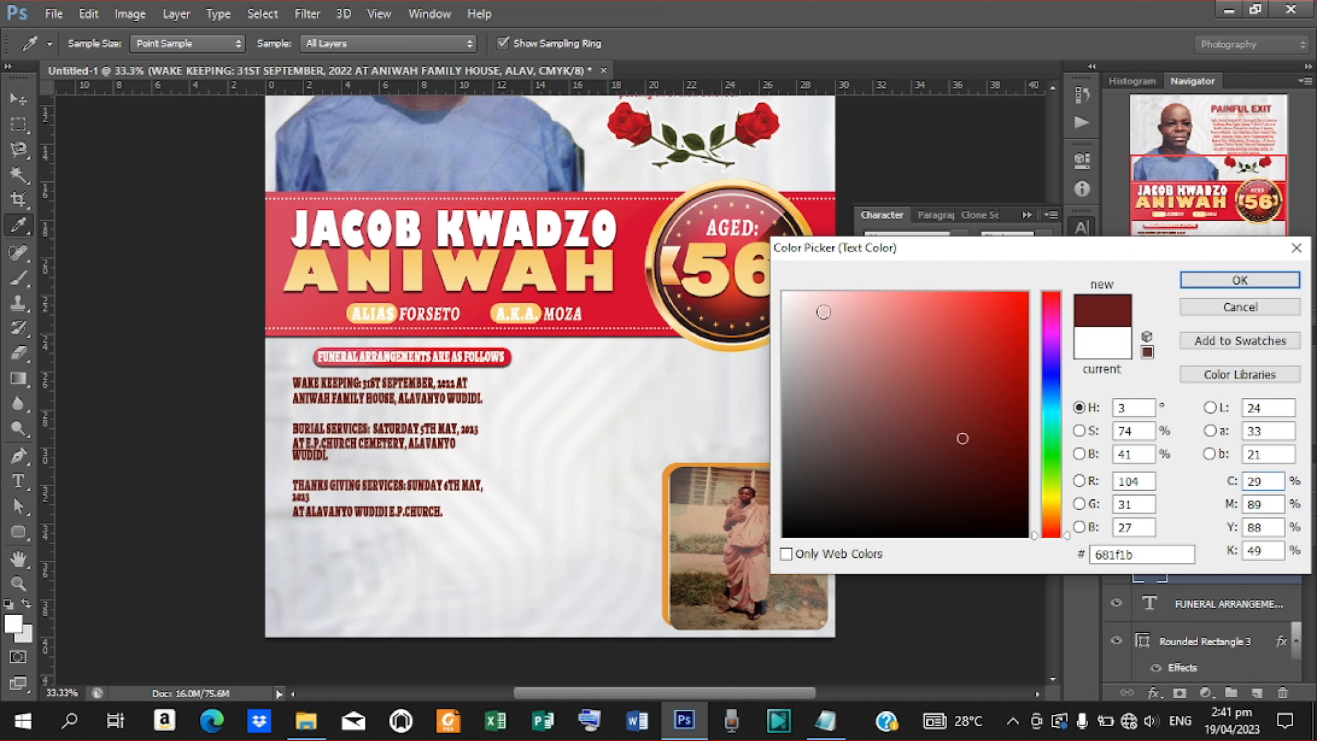
{"action": "left_click", "coordinate": [526, 259]}
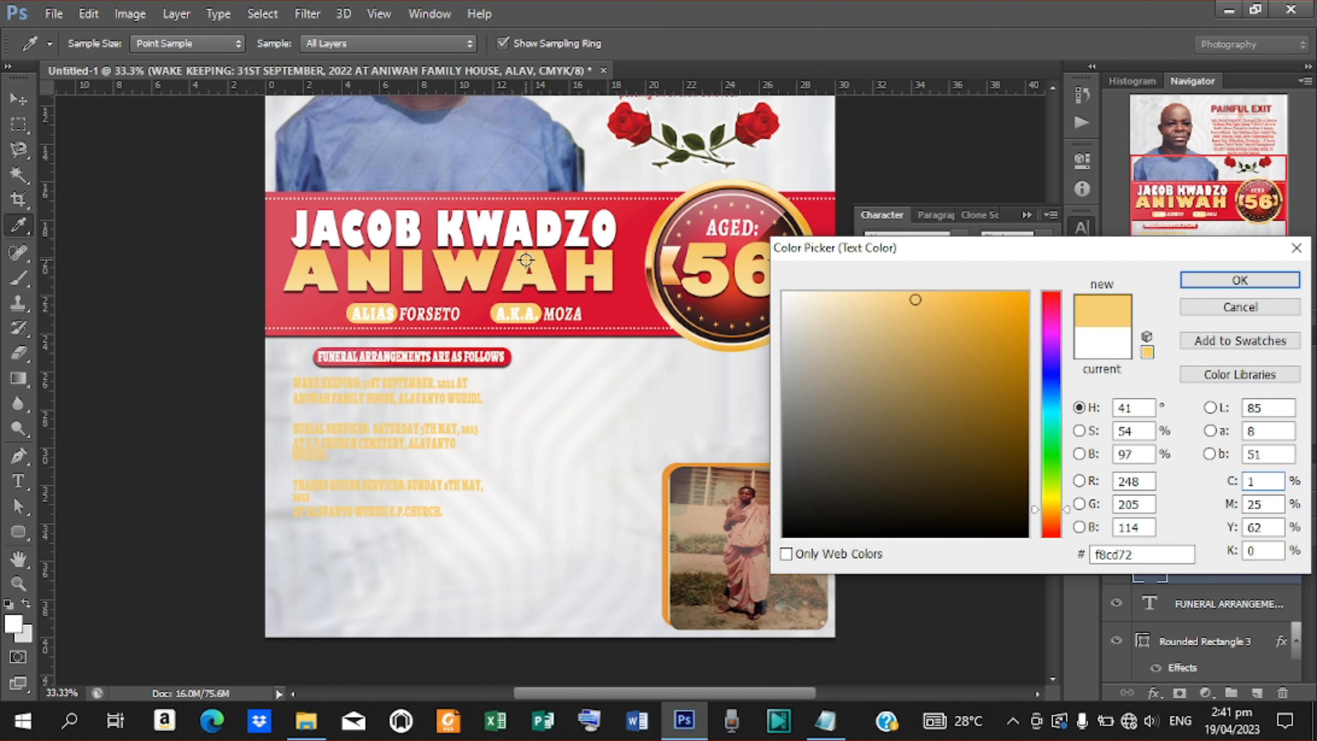
{"action": "left_click", "coordinate": [541, 253]}
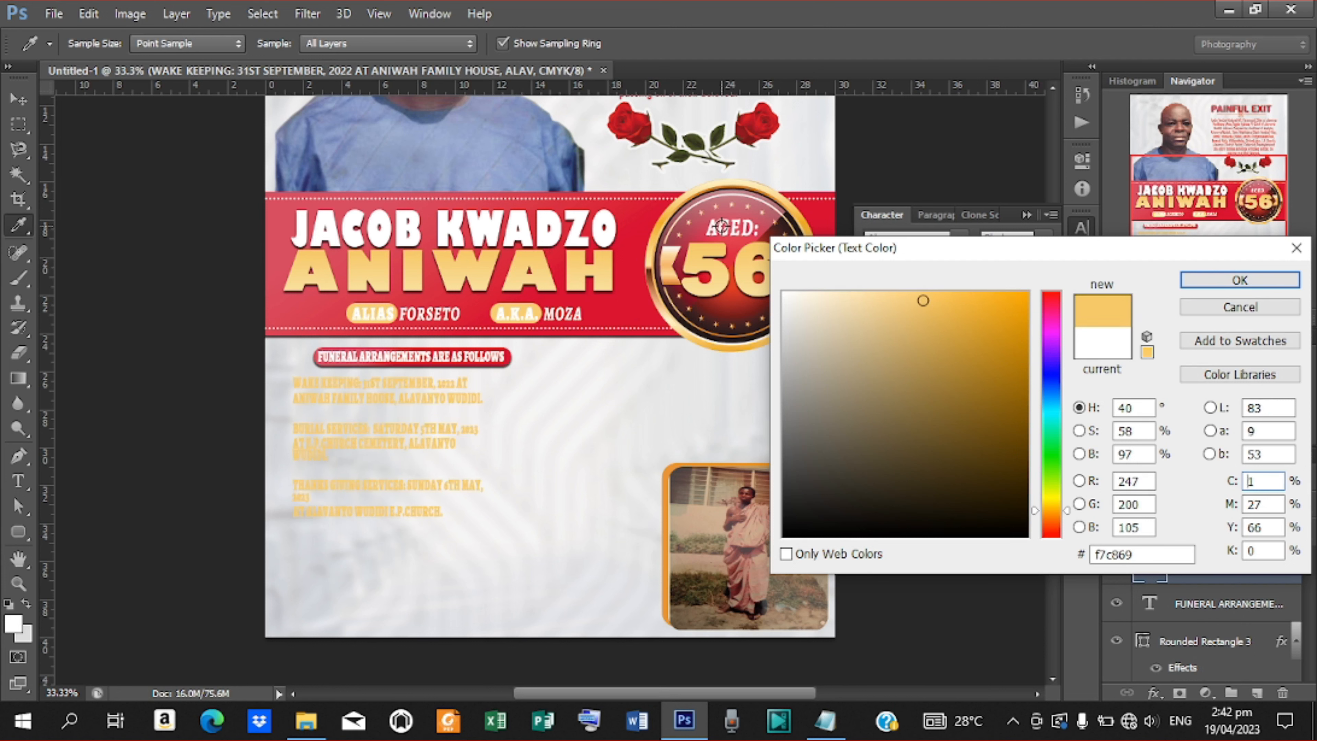
{"action": "left_click", "coordinate": [723, 208]}
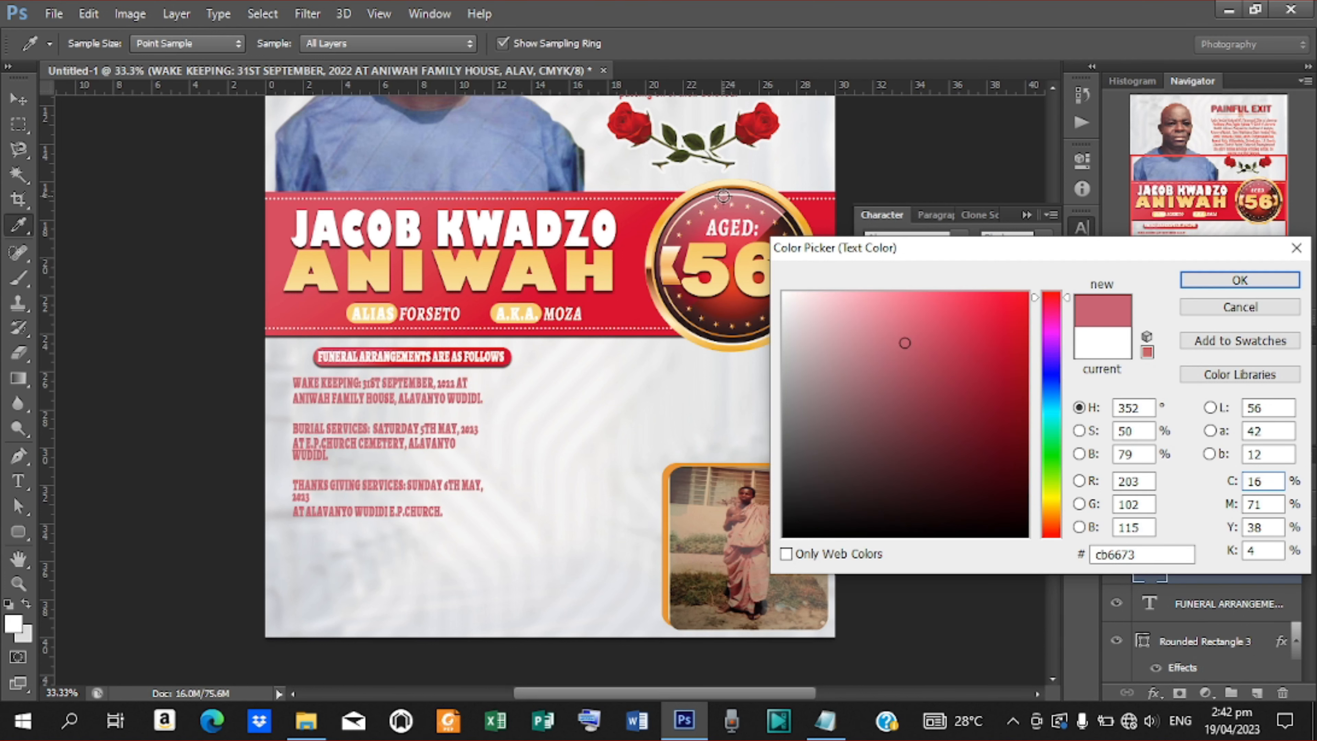
{"action": "left_click", "coordinate": [716, 314]}
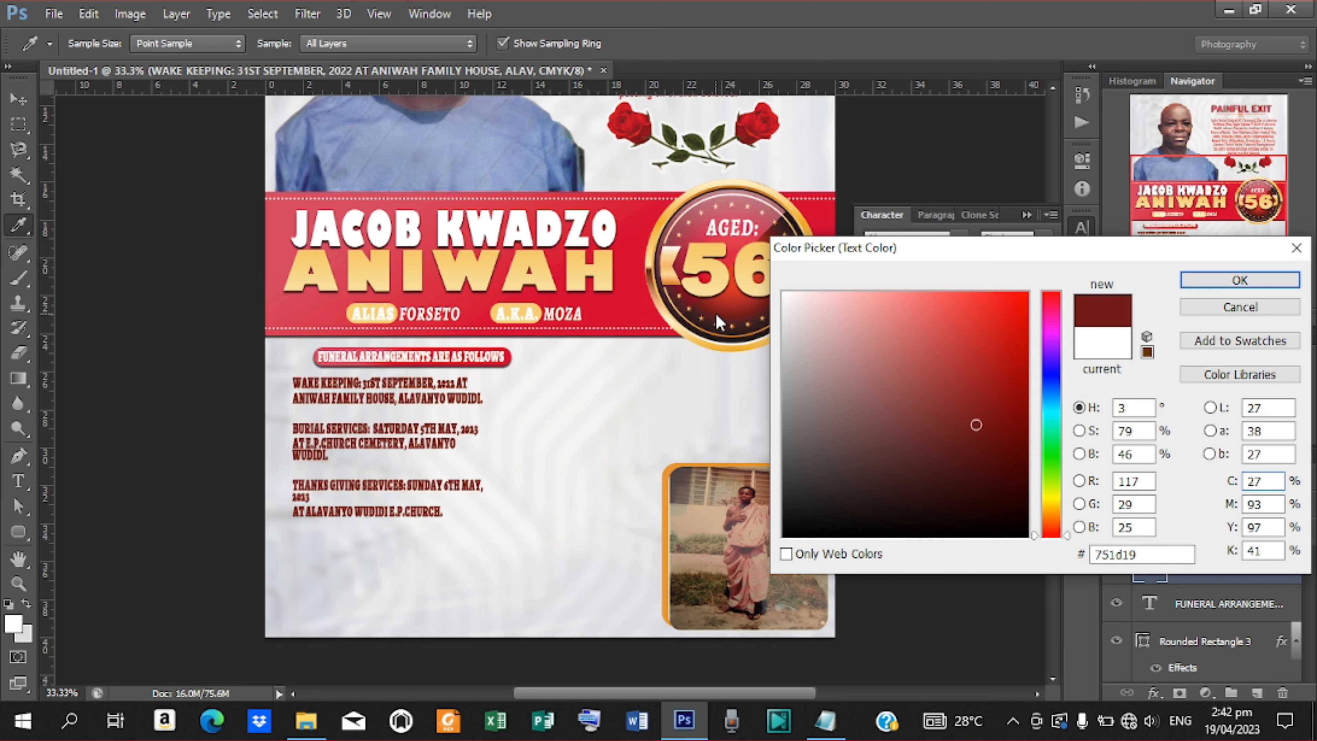
{"action": "left_click", "coordinate": [713, 318]}
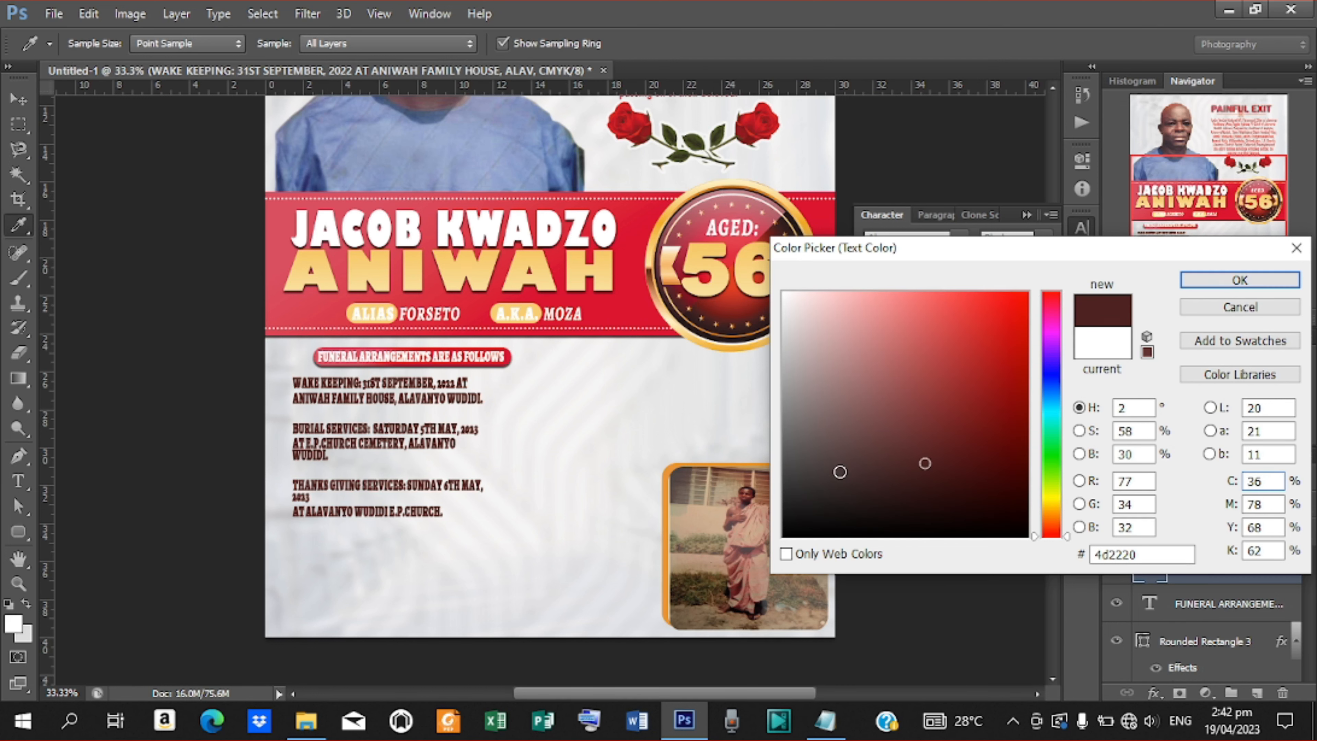
{"action": "left_click_drag", "start_coordinate": [840, 472], "coordinate": [765, 560]}
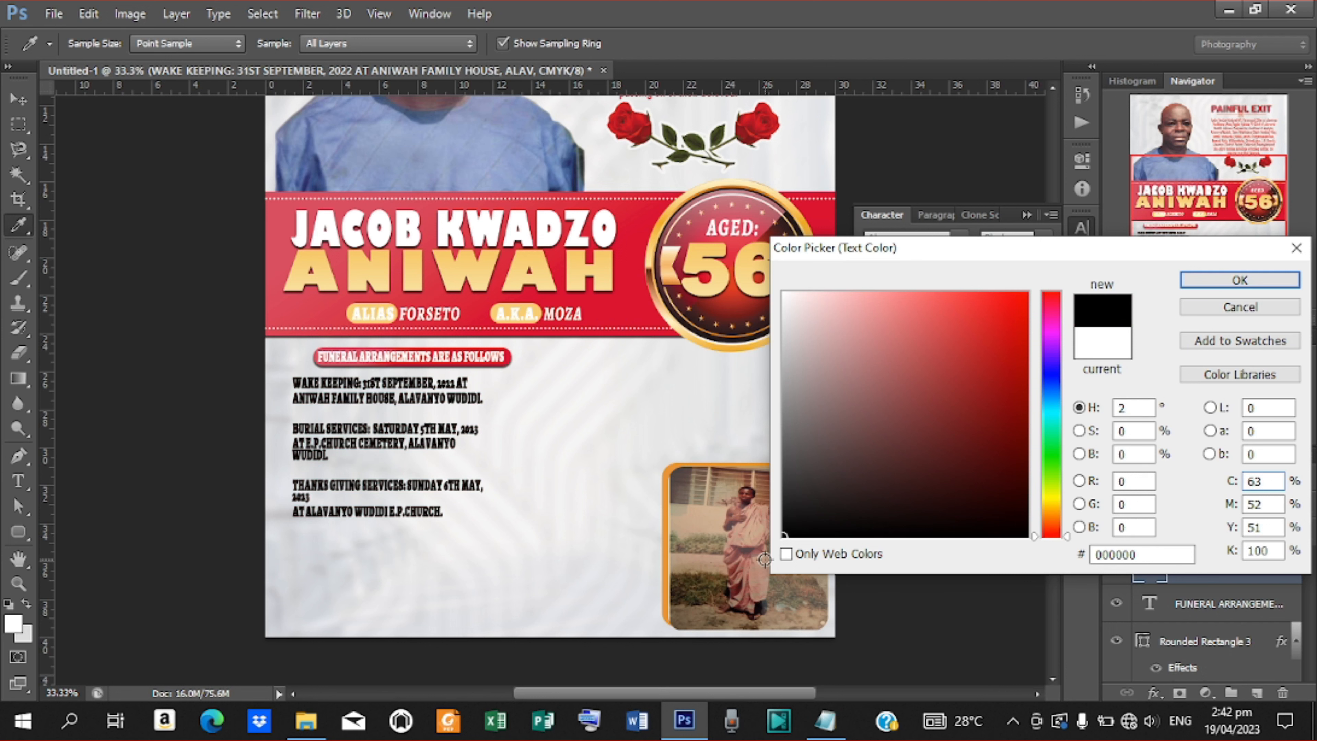
{"action": "left_click", "coordinate": [690, 299]}
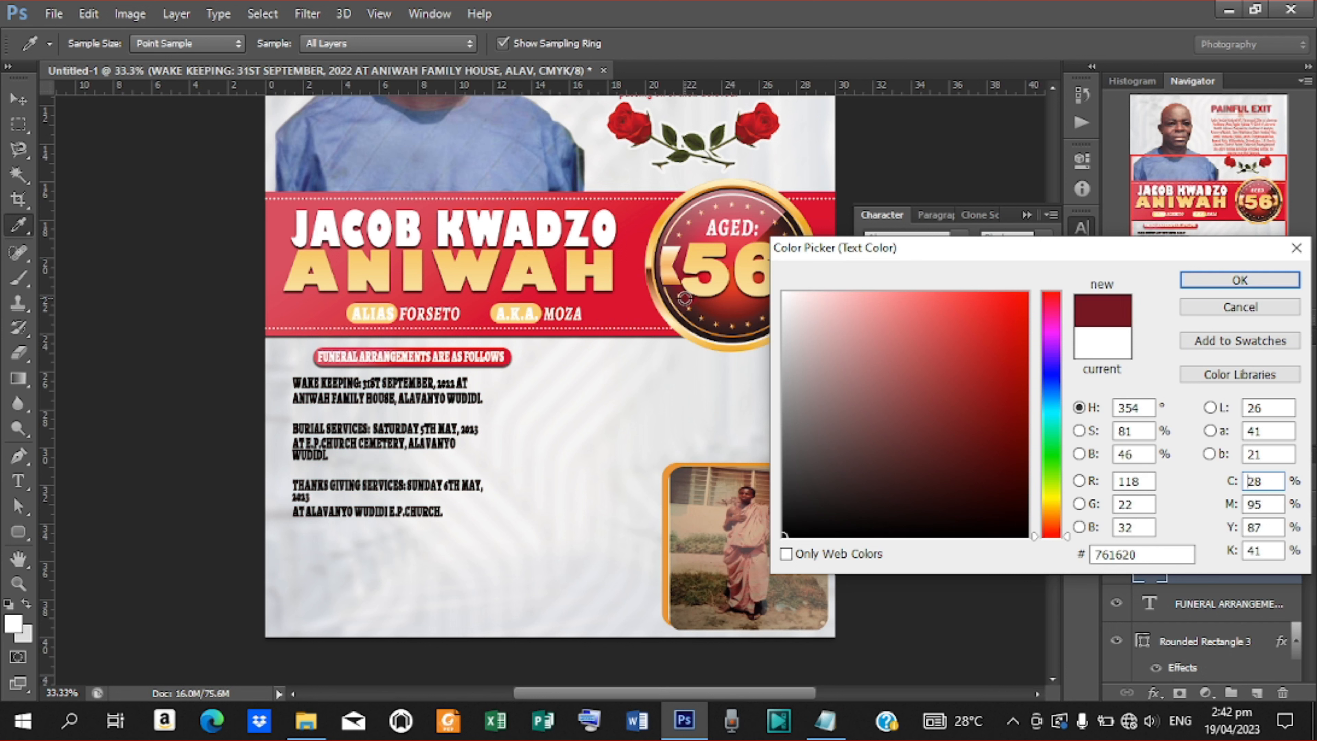
{"action": "left_click", "coordinate": [1239, 281]}
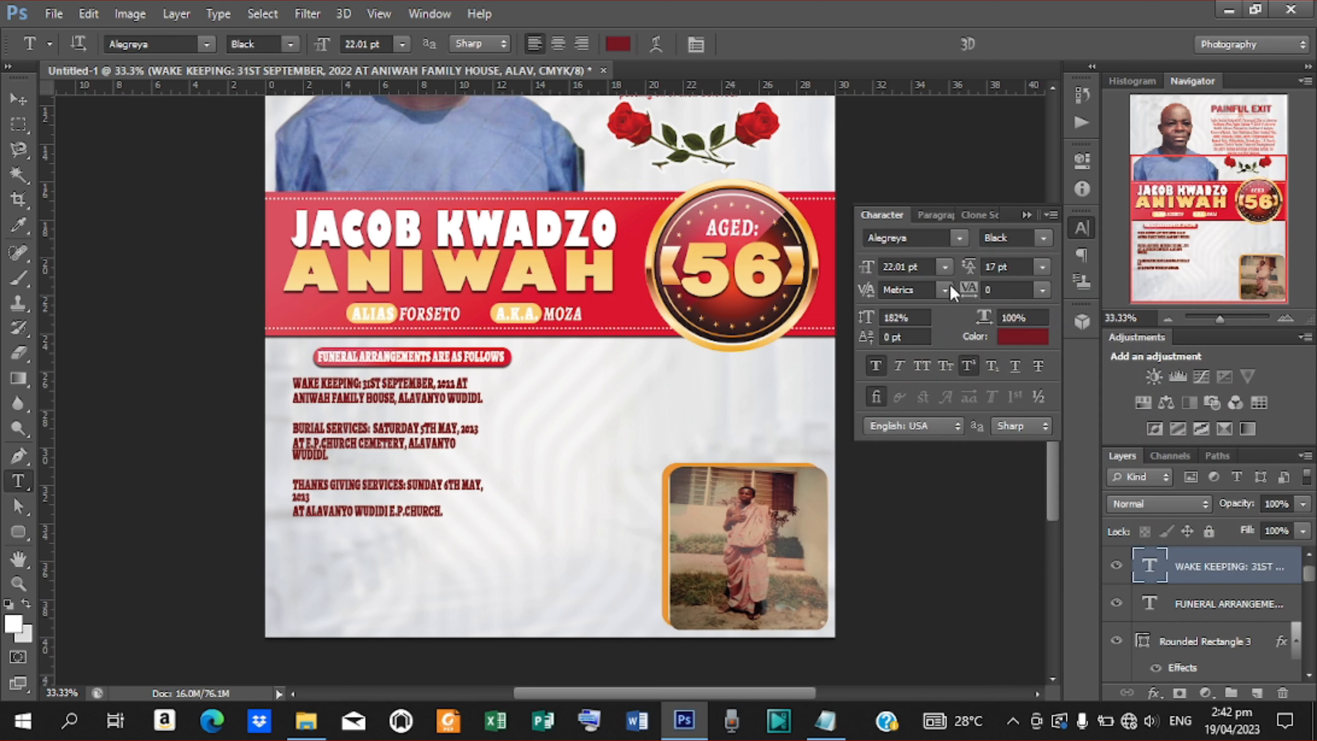
Set the funeral details in Gill Sans MT Bold with 22 pt leading.
{"action": "left_click", "coordinate": [959, 238]}
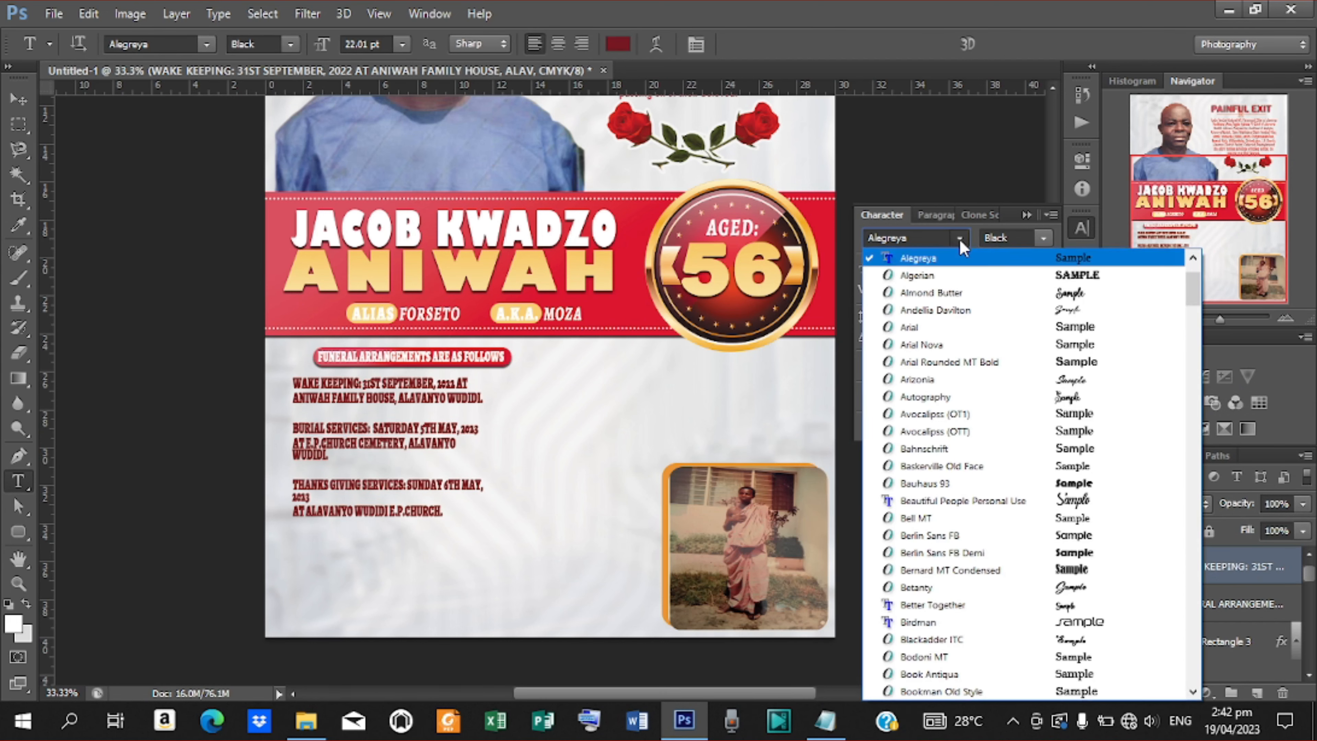
{"action": "left_click_drag", "start_coordinate": [1194, 287], "coordinate": [1195, 390]}
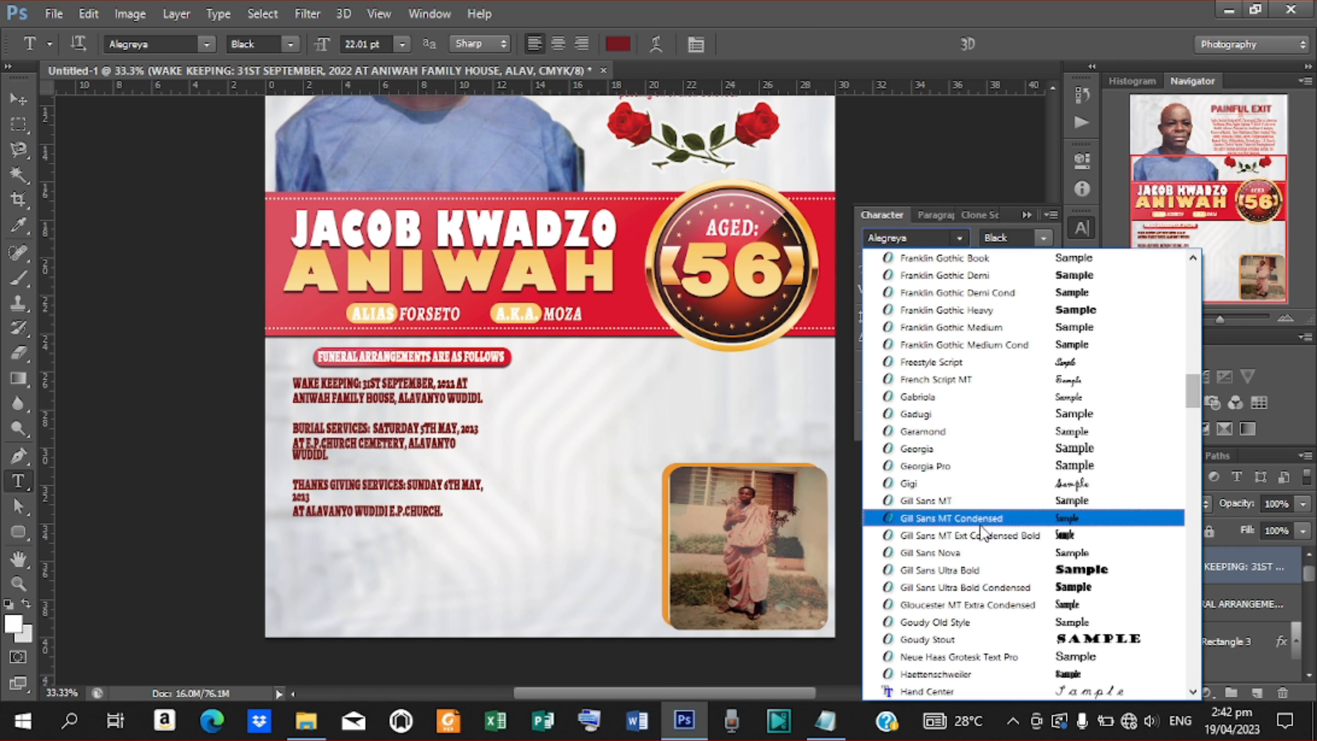
{"action": "left_click", "coordinate": [946, 501]}
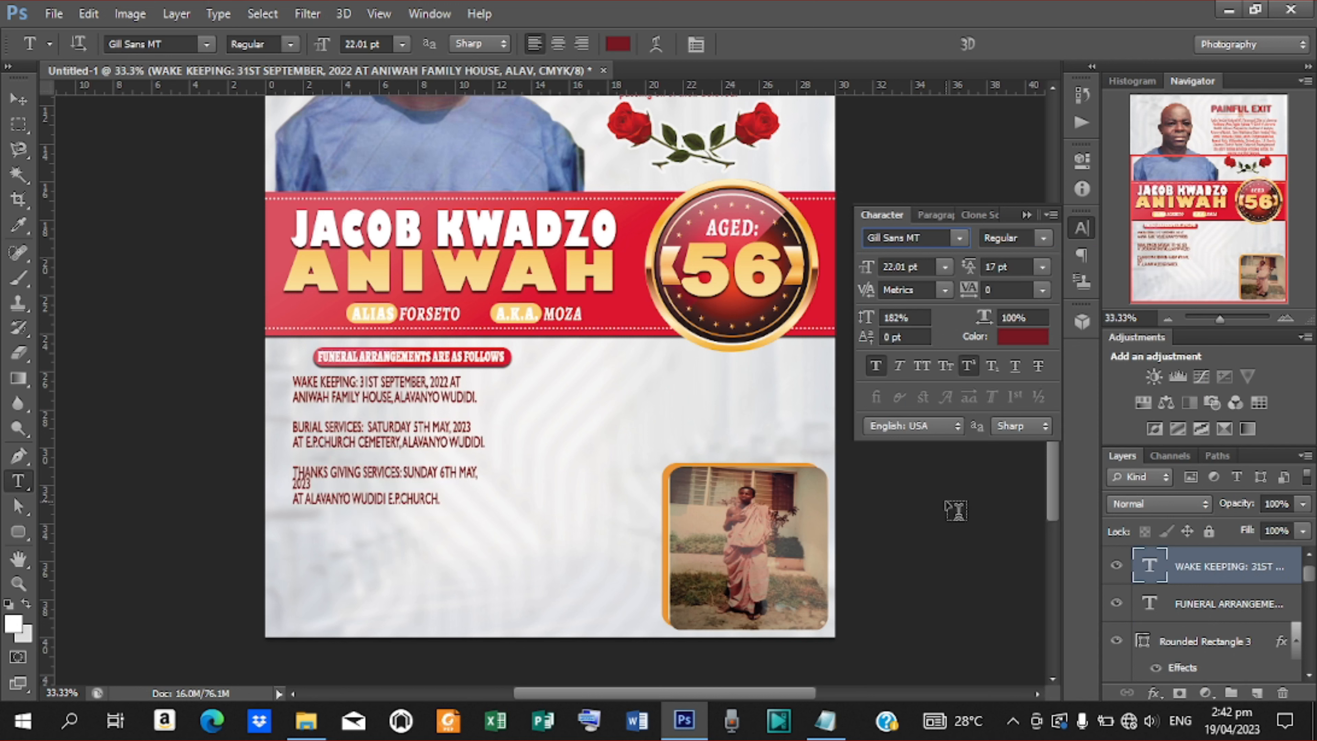
{"action": "left_click", "coordinate": [1044, 238]}
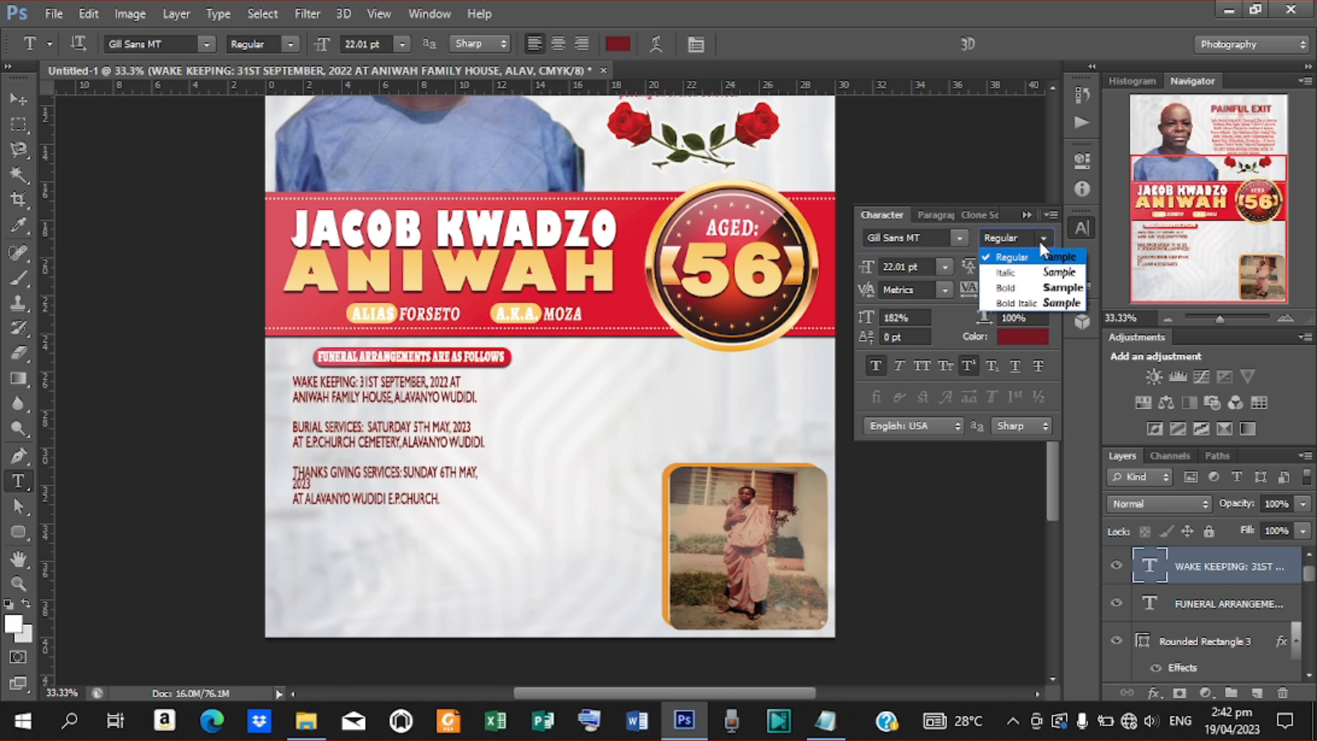
{"action": "left_click", "coordinate": [1016, 291]}
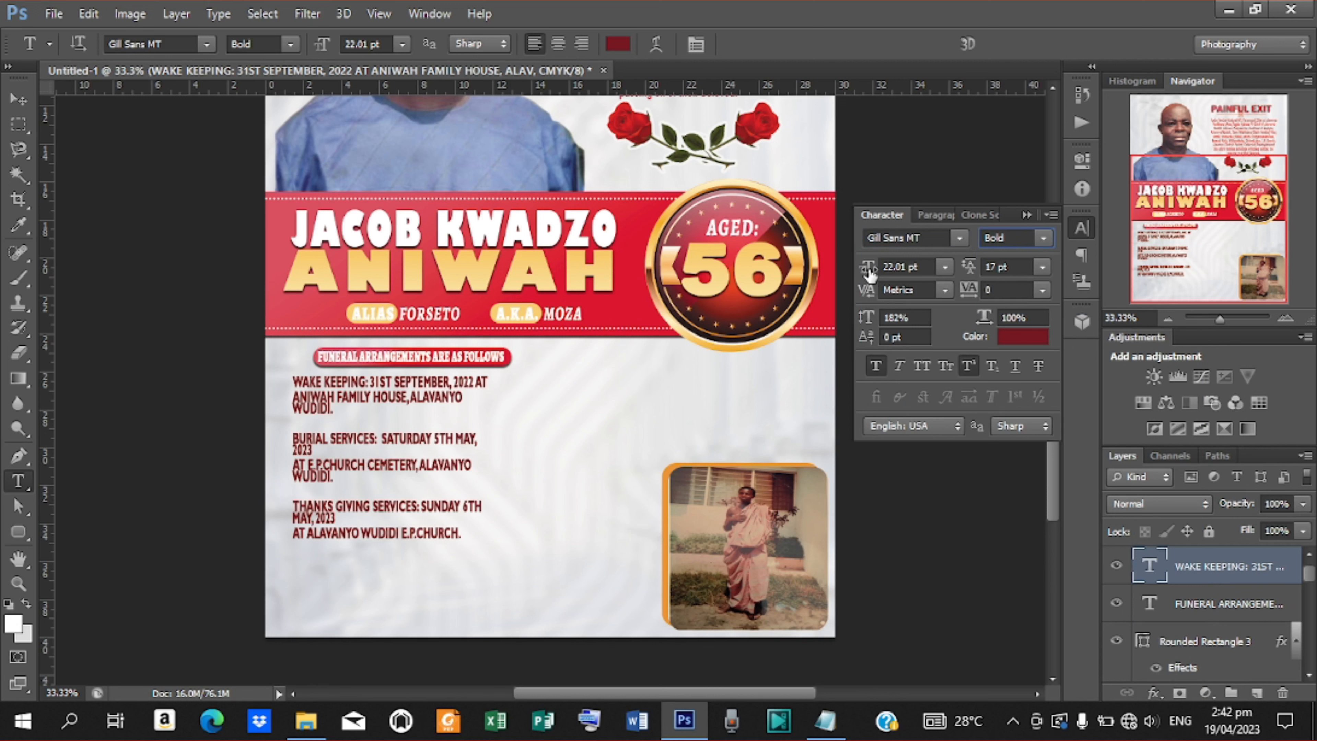
{"action": "left_click_drag", "start_coordinate": [971, 270], "coordinate": [968, 273]}
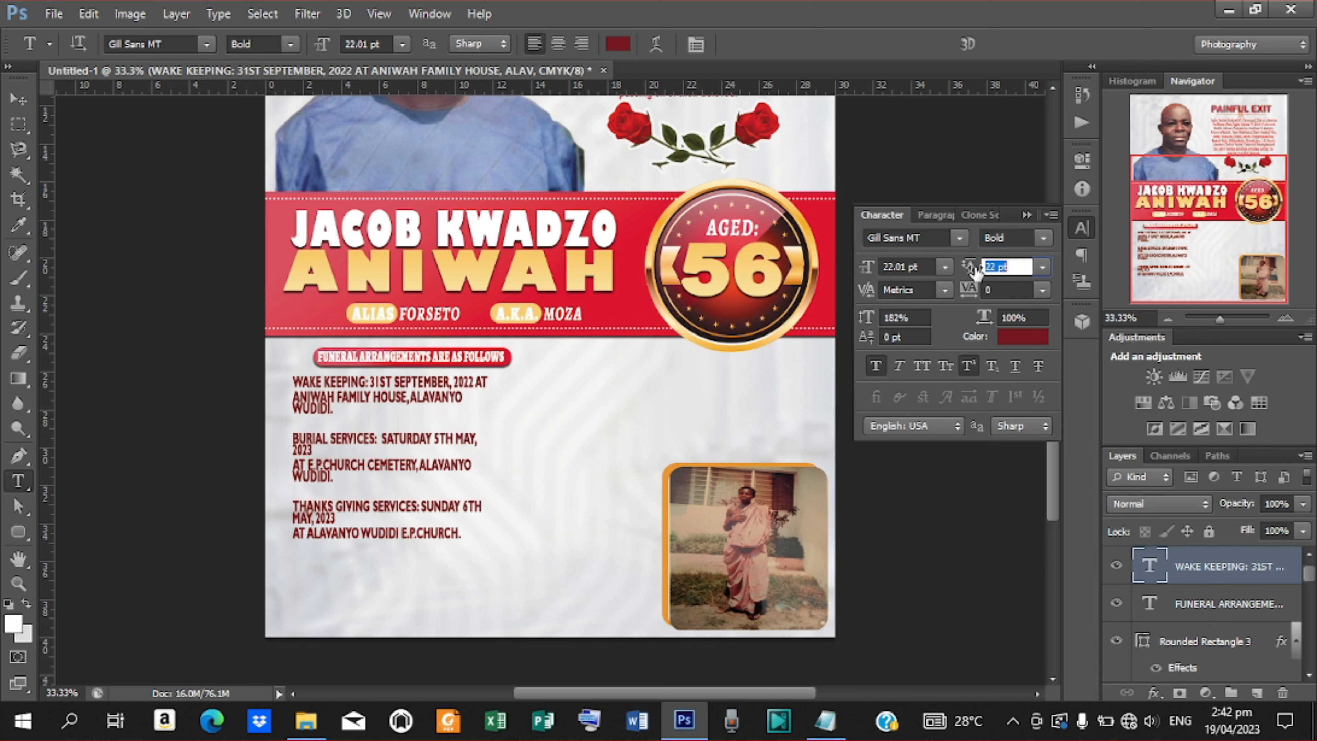
{"action": "key", "text": "Return"}
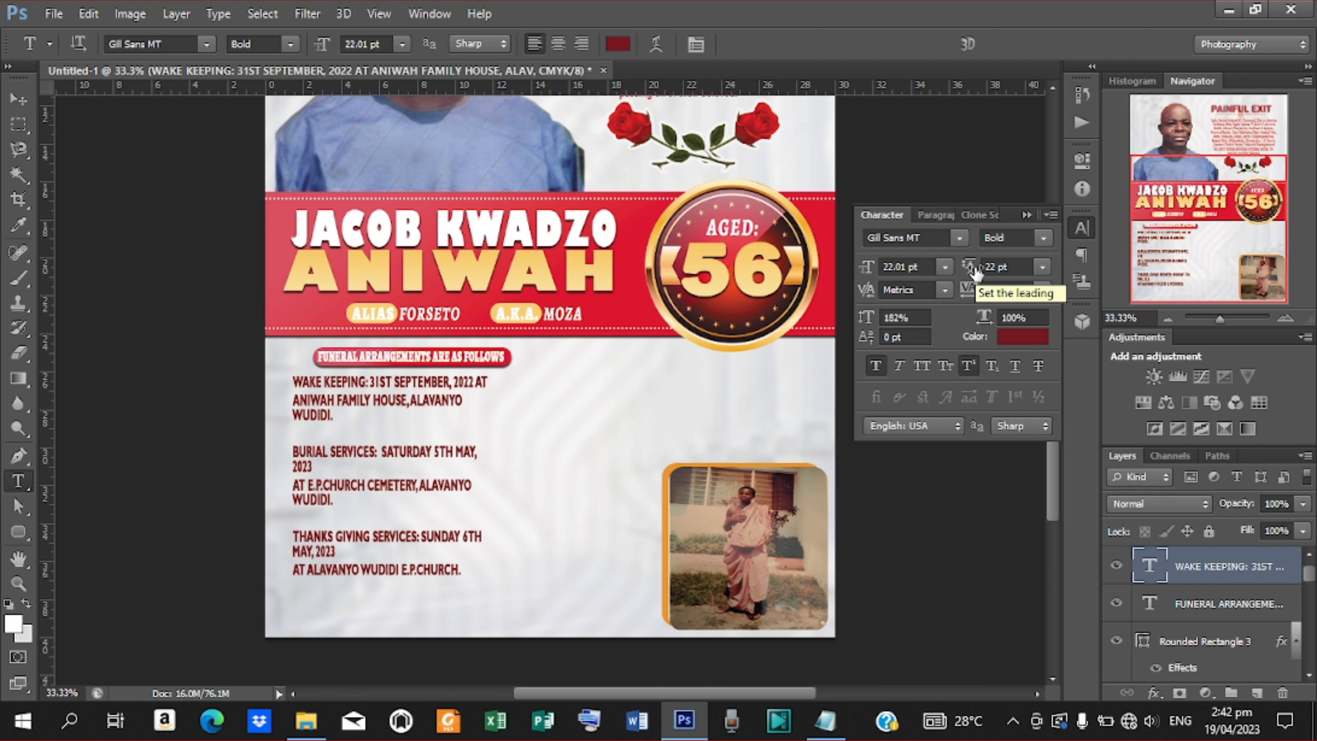
Delete the blank lines between the three entries and raise the leading to 23 pt.
{"action": "left_click", "coordinate": [296, 485]}
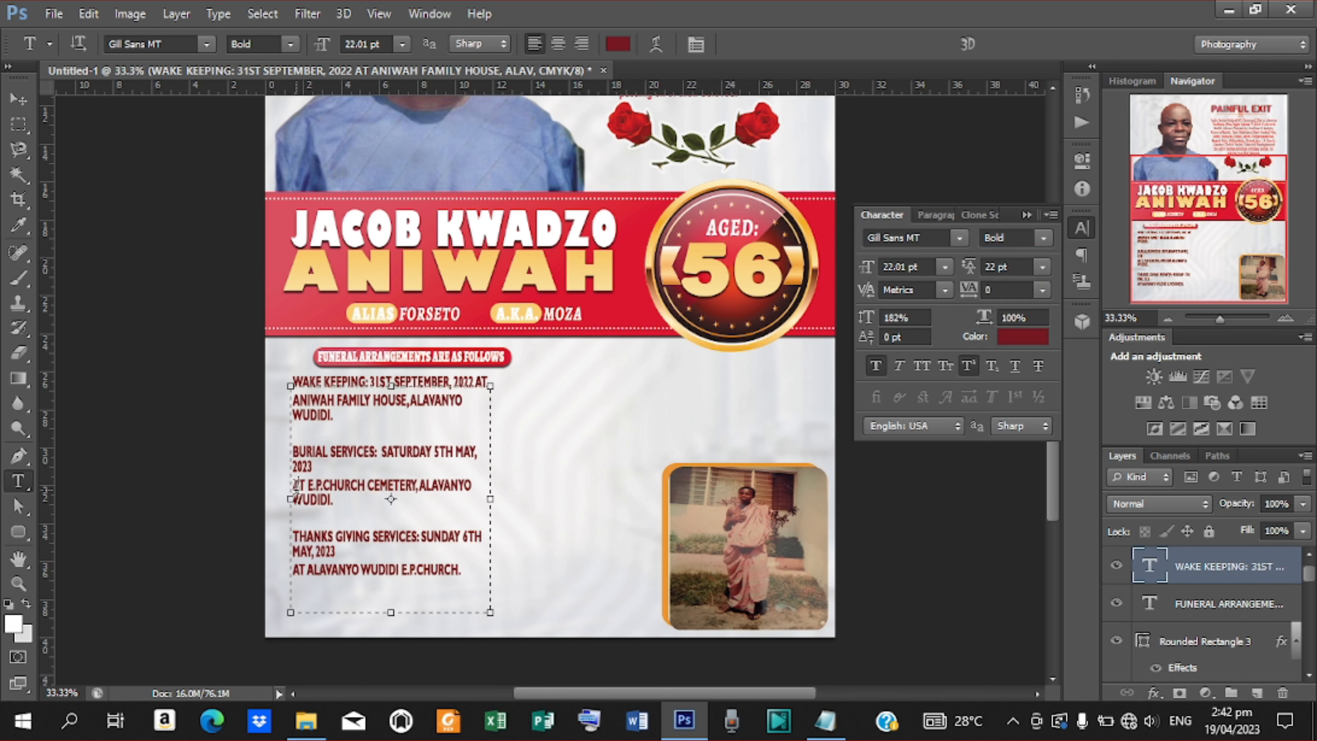
{"action": "key", "text": "BackSpace"}
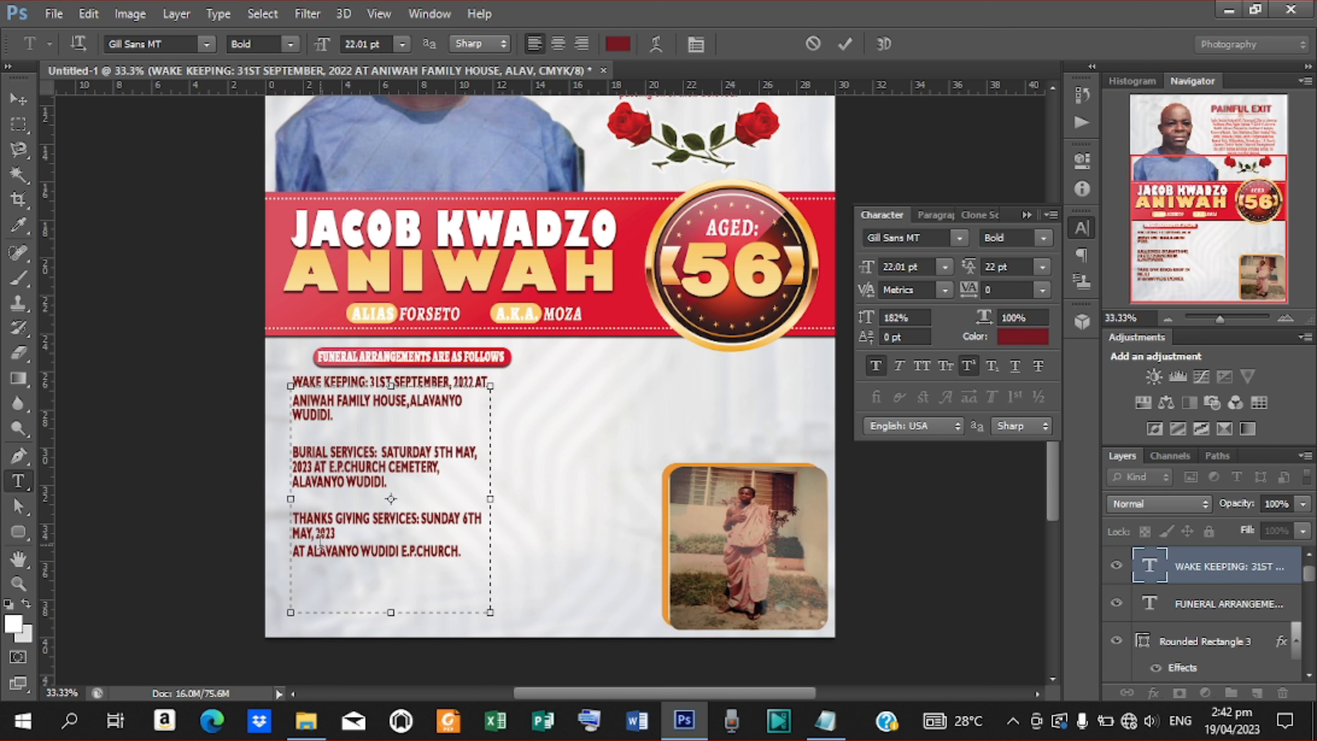
{"action": "key", "text": "BackSpace"}
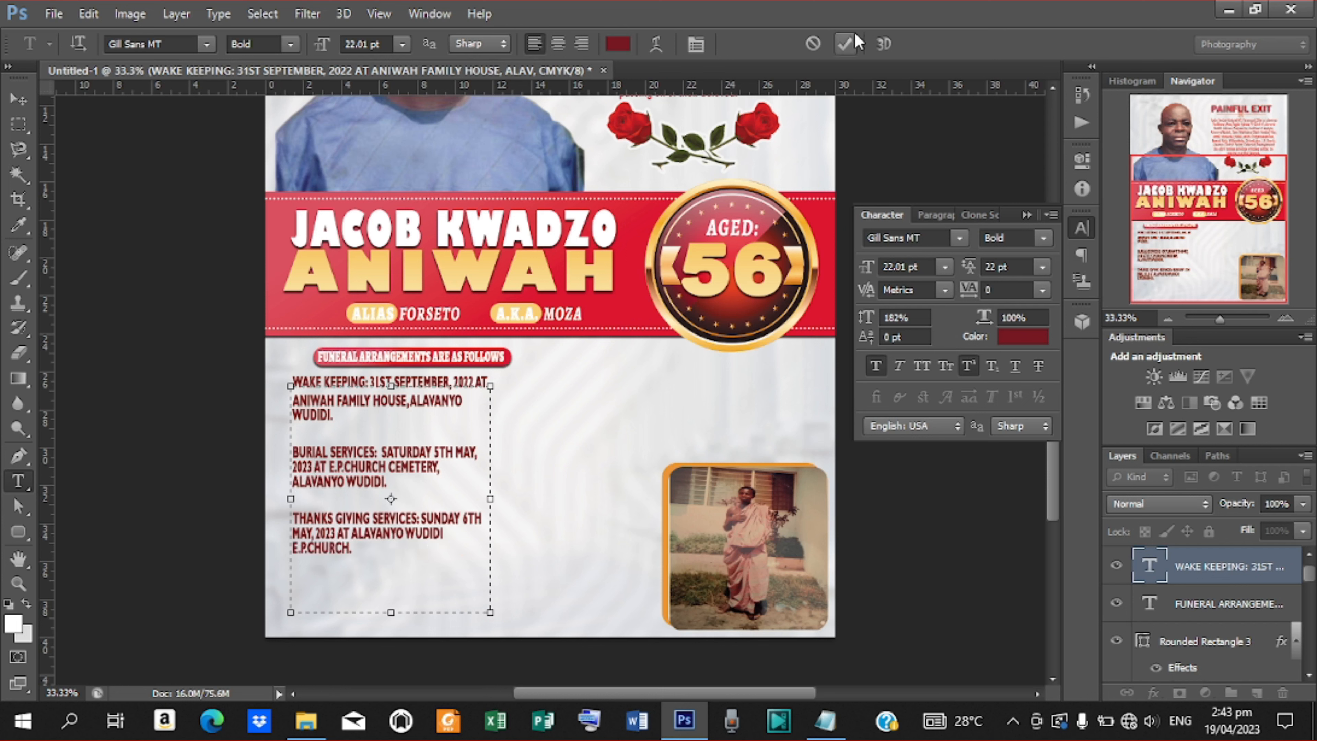
{"action": "left_click", "coordinate": [851, 43]}
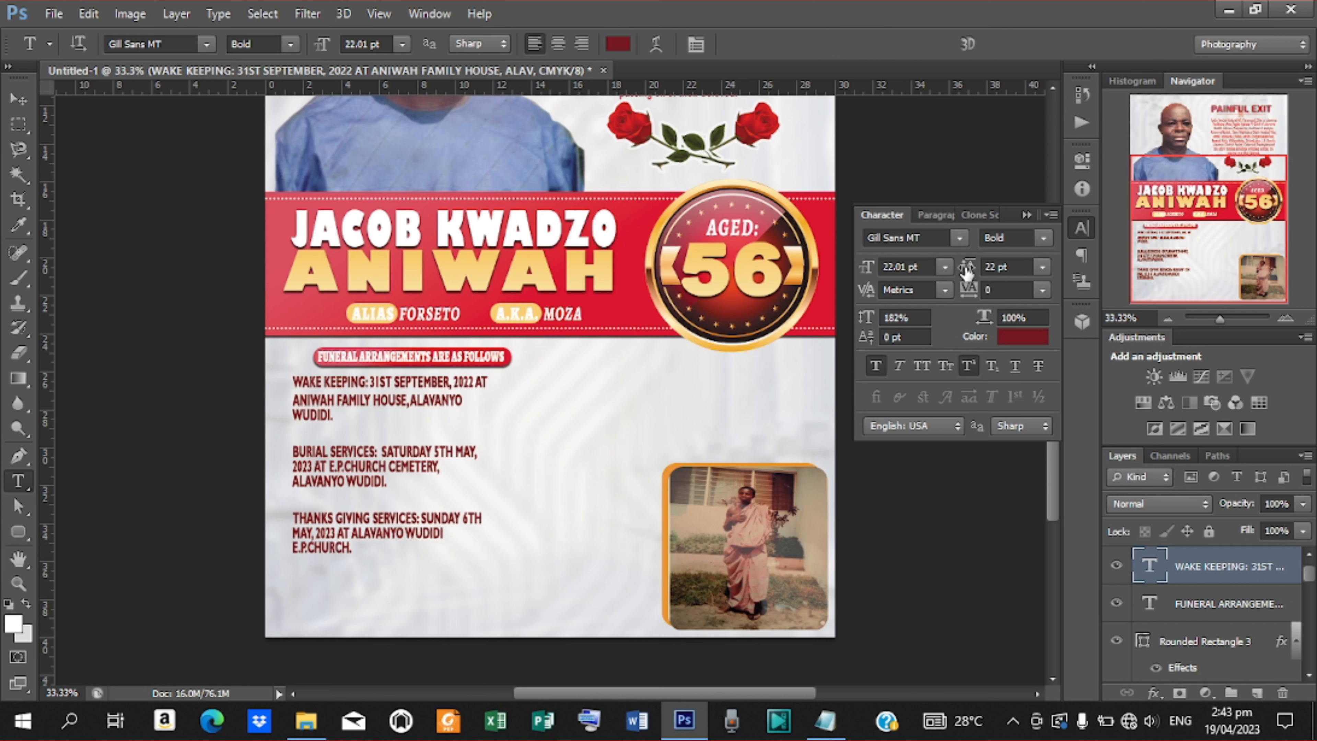
{"action": "left_click_drag", "start_coordinate": [966, 273], "coordinate": [967, 273]}
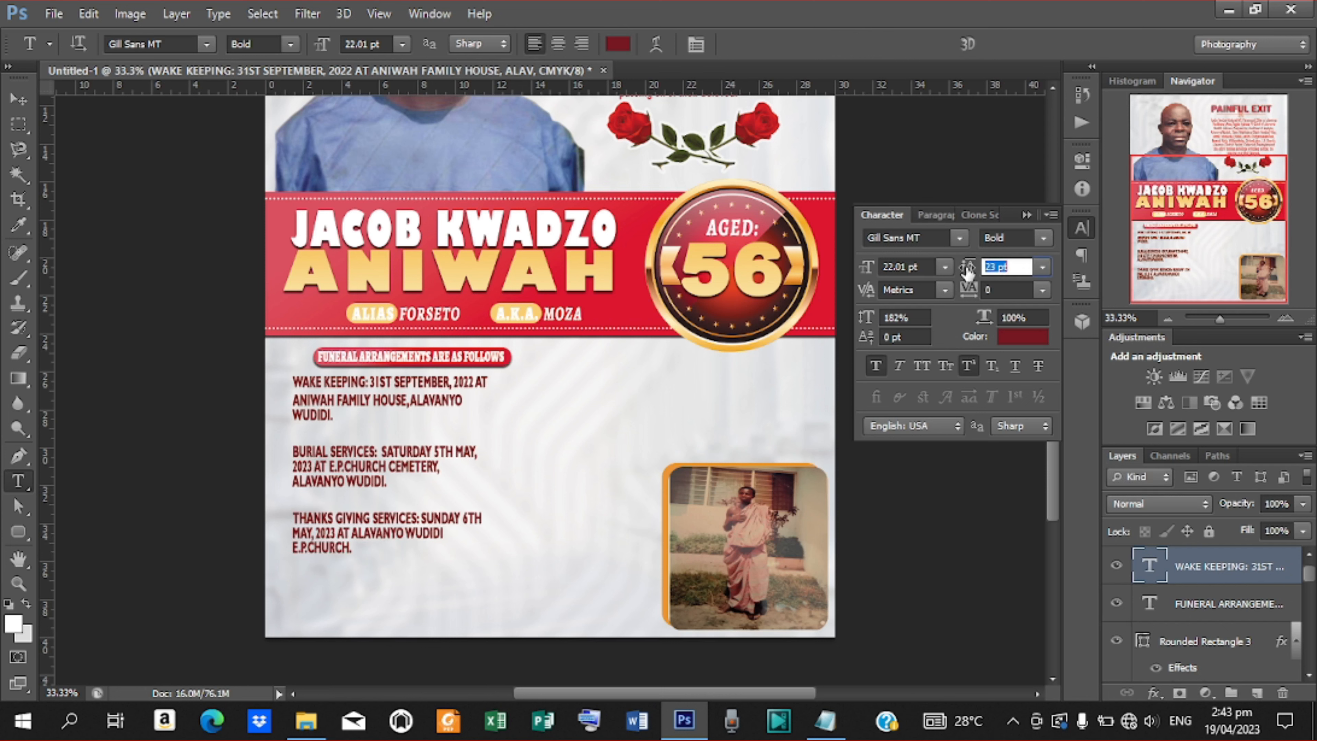
{"action": "key", "text": "Return"}
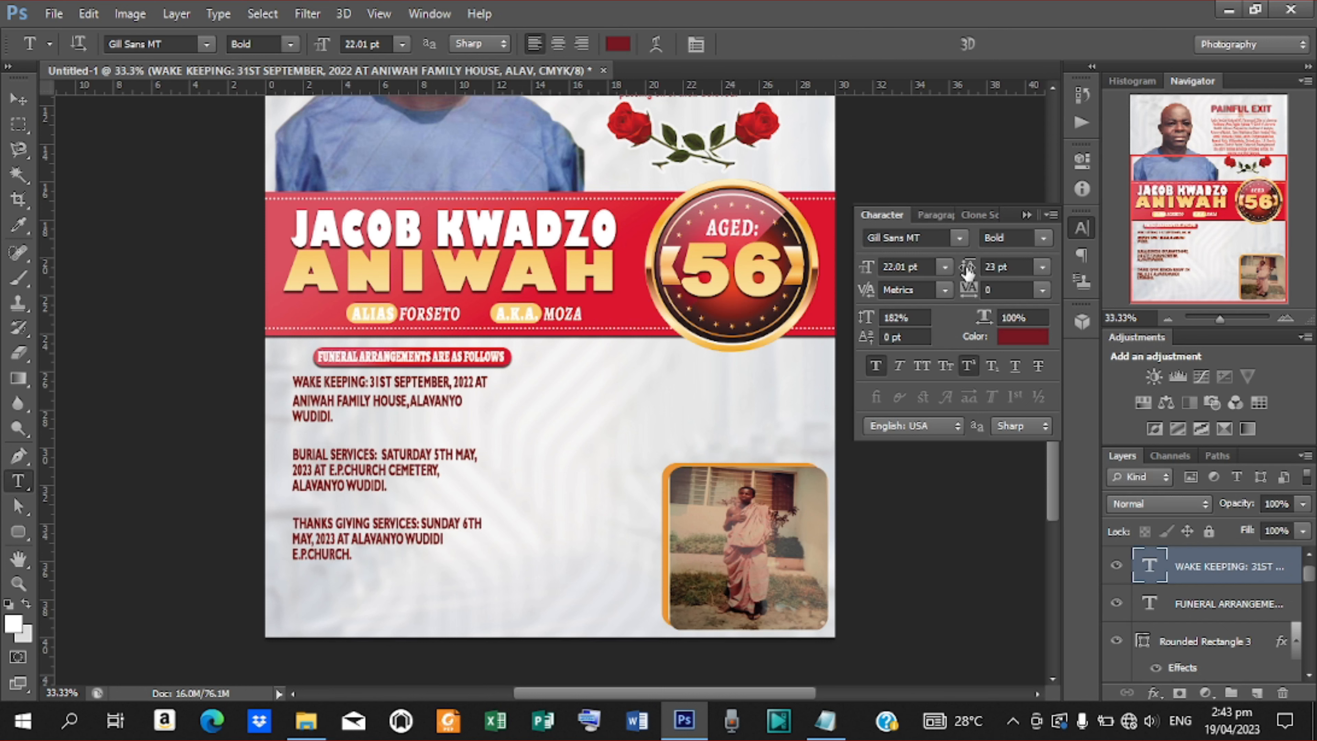
{"action": "left_click", "coordinate": [306, 438]}
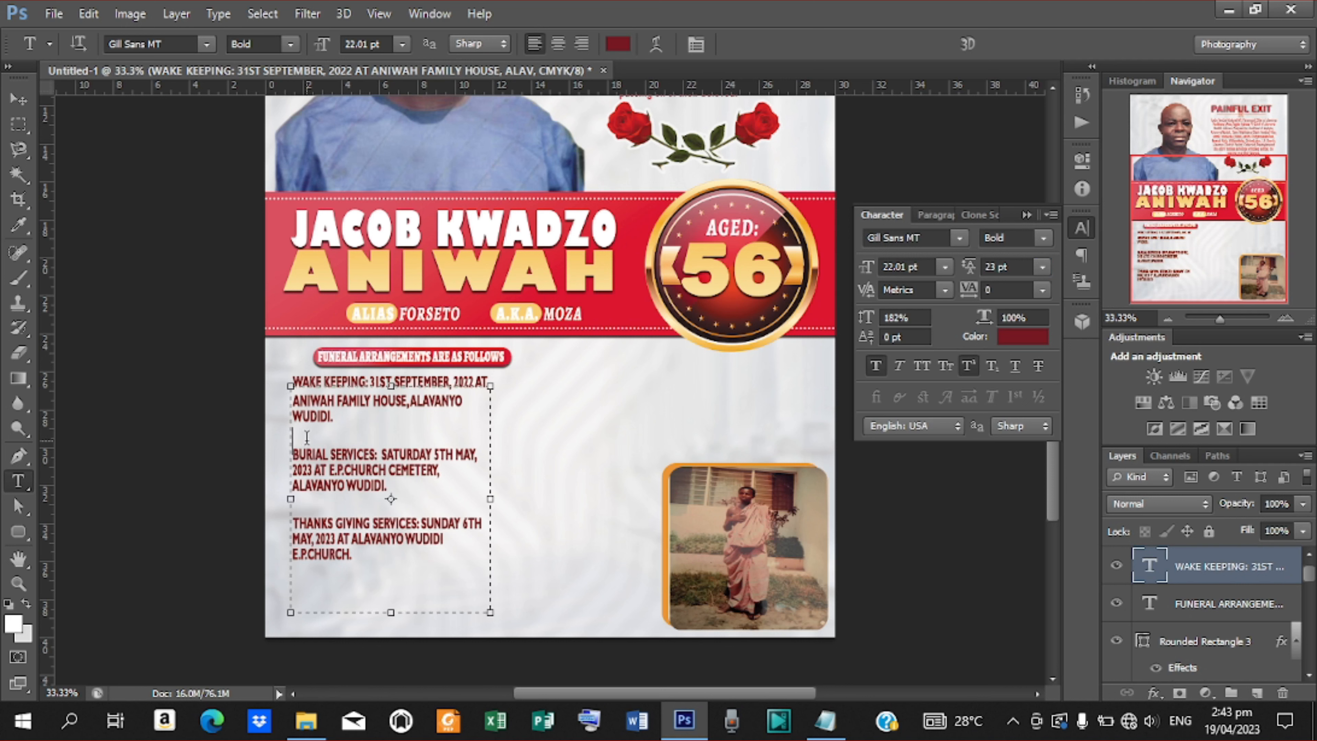
{"action": "key", "text": "BackSpace"}
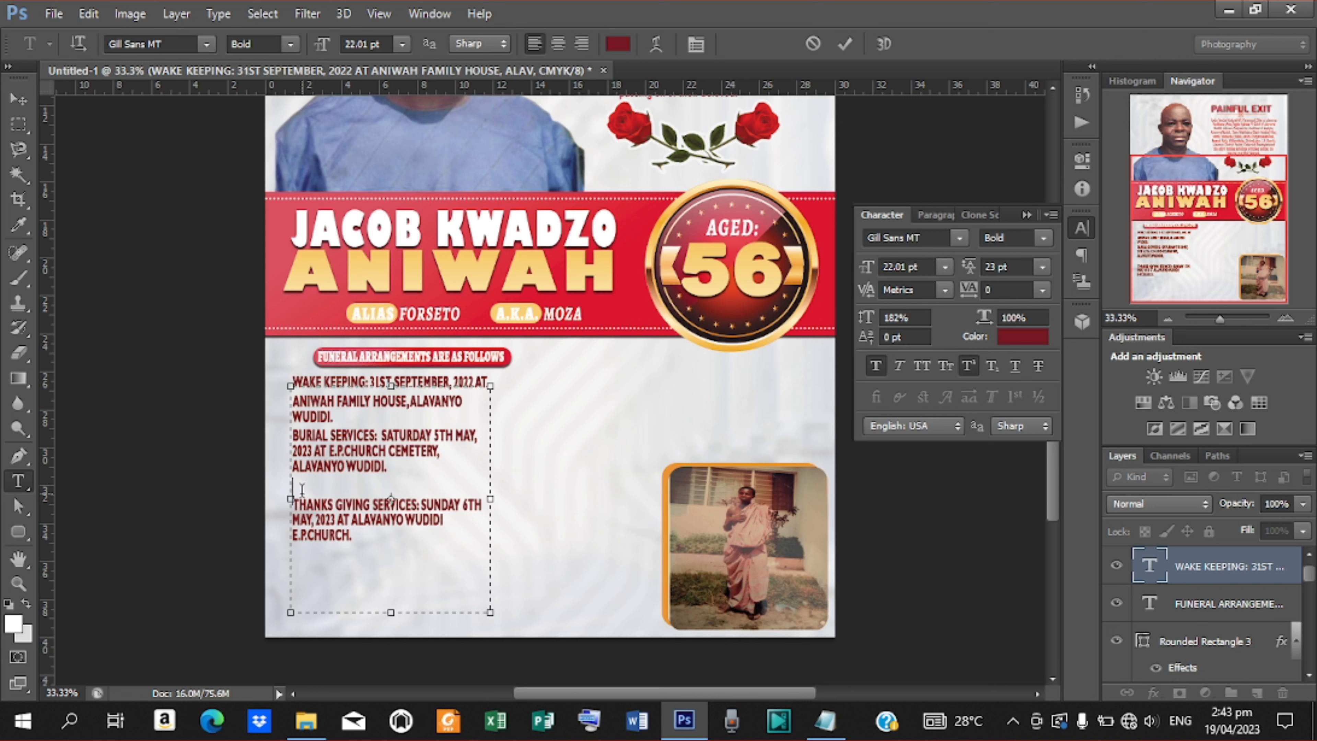
{"action": "key", "text": "BackSpace"}
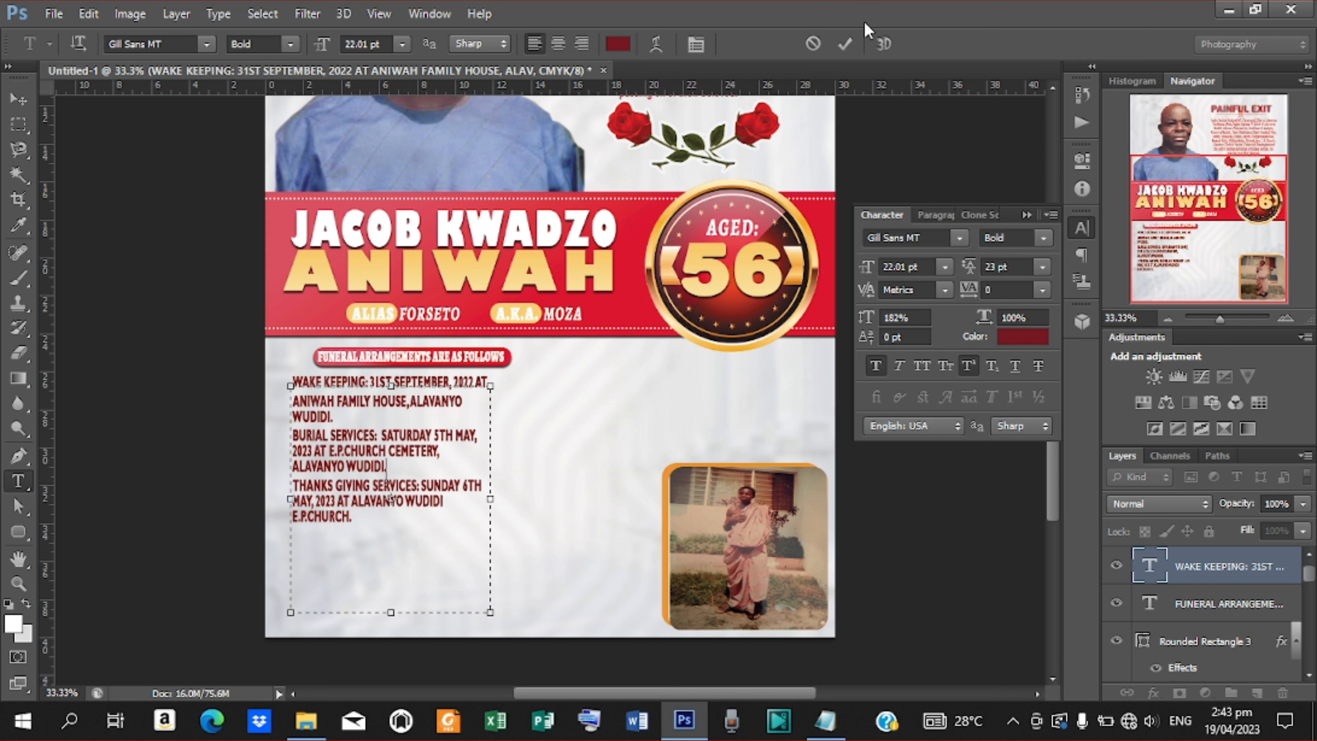
{"action": "left_click", "coordinate": [19, 99]}
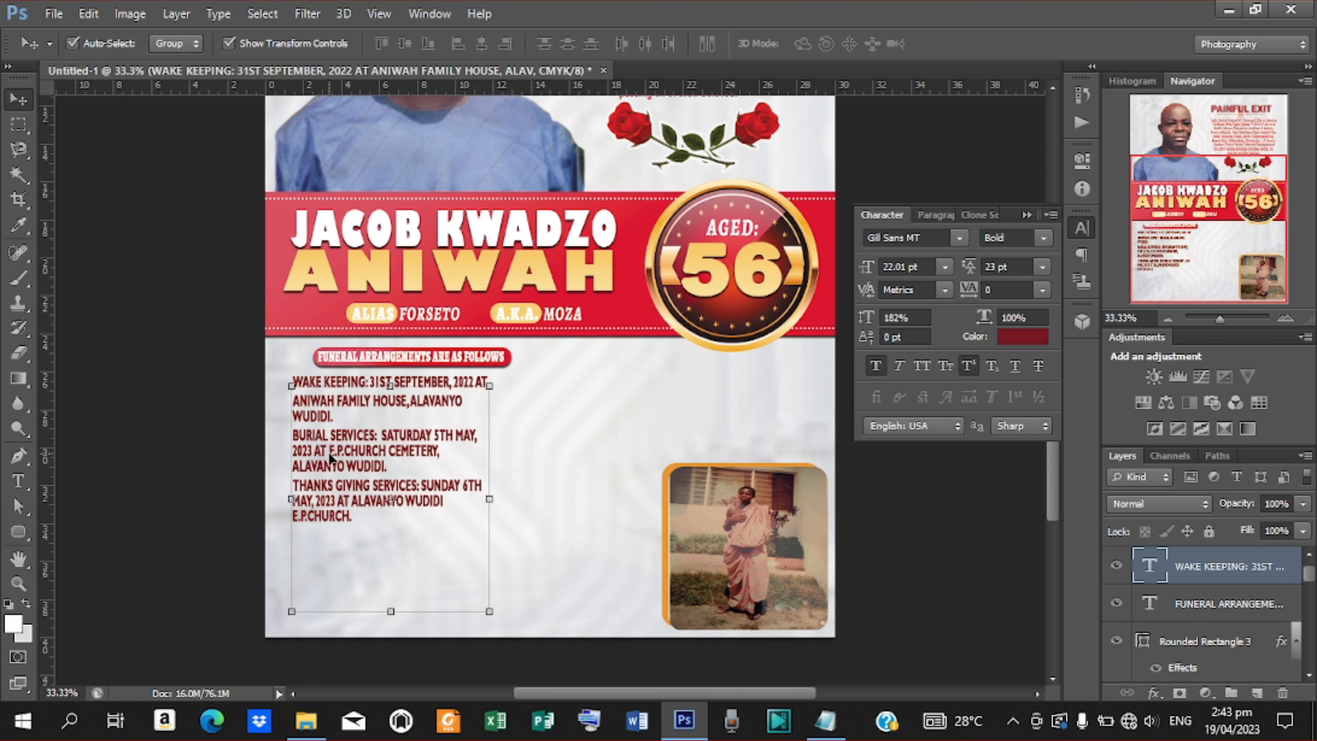
Nudge the funeral details block down and slightly right.
{"action": "key", "text": "shift+Down"}
{"action": "key", "text": "shift+Down"}
{"action": "key", "text": "shift+Down"}
{"action": "key", "text": "shift+Down"}
{"action": "key", "text": "shift+Down"}
{"action": "key", "text": "shift+Down"}
{"action": "key", "text": "shift+Down"}
{"action": "key", "text": "shift+Down"}
{"action": "key", "text": "shift+Down"}
{"action": "key", "text": "shift+Down"}
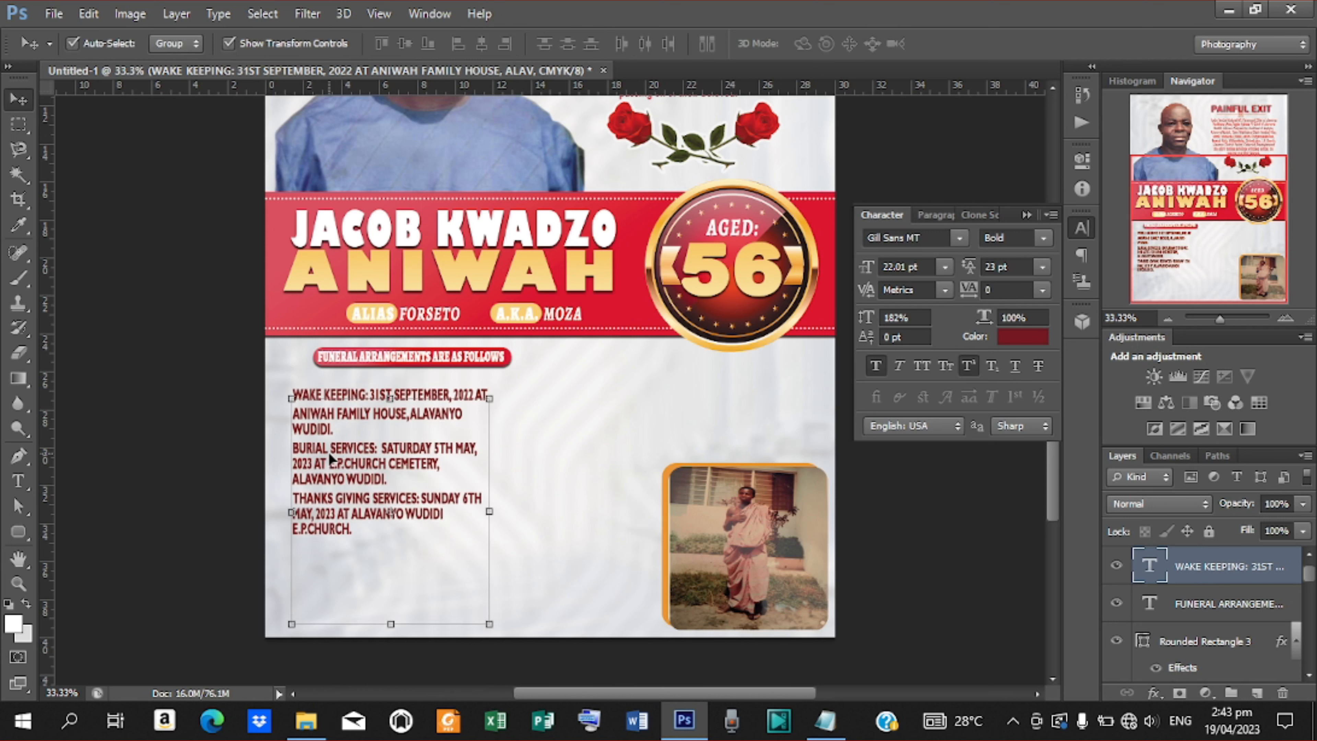
{"action": "key", "text": "shift+Down"}
{"action": "key", "text": "shift+Down"}
{"action": "key", "text": "shift+Down"}
{"action": "key", "text": "shift+Down"}
{"action": "key", "text": "shift+Down"}
{"action": "key", "text": "shift+Down"}
{"action": "key", "text": "shift+Down"}
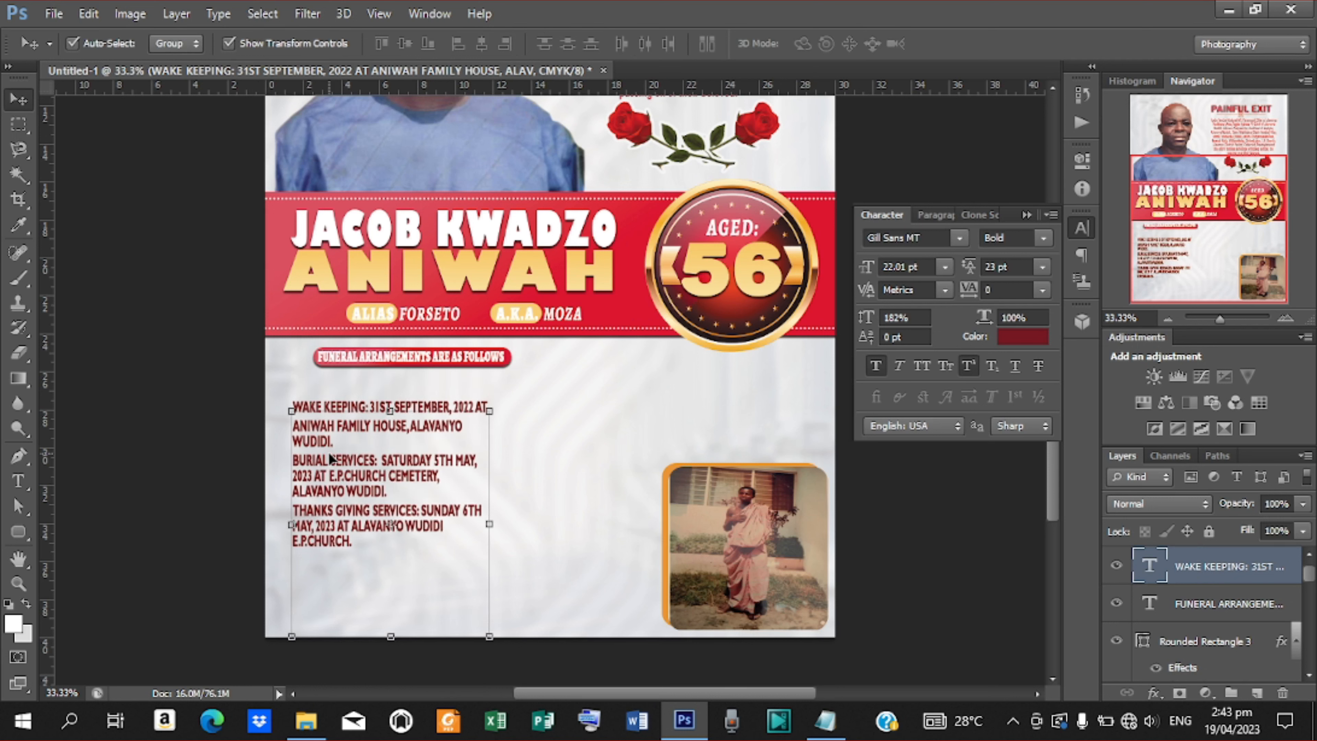
{"action": "key", "text": "shift+Right"}
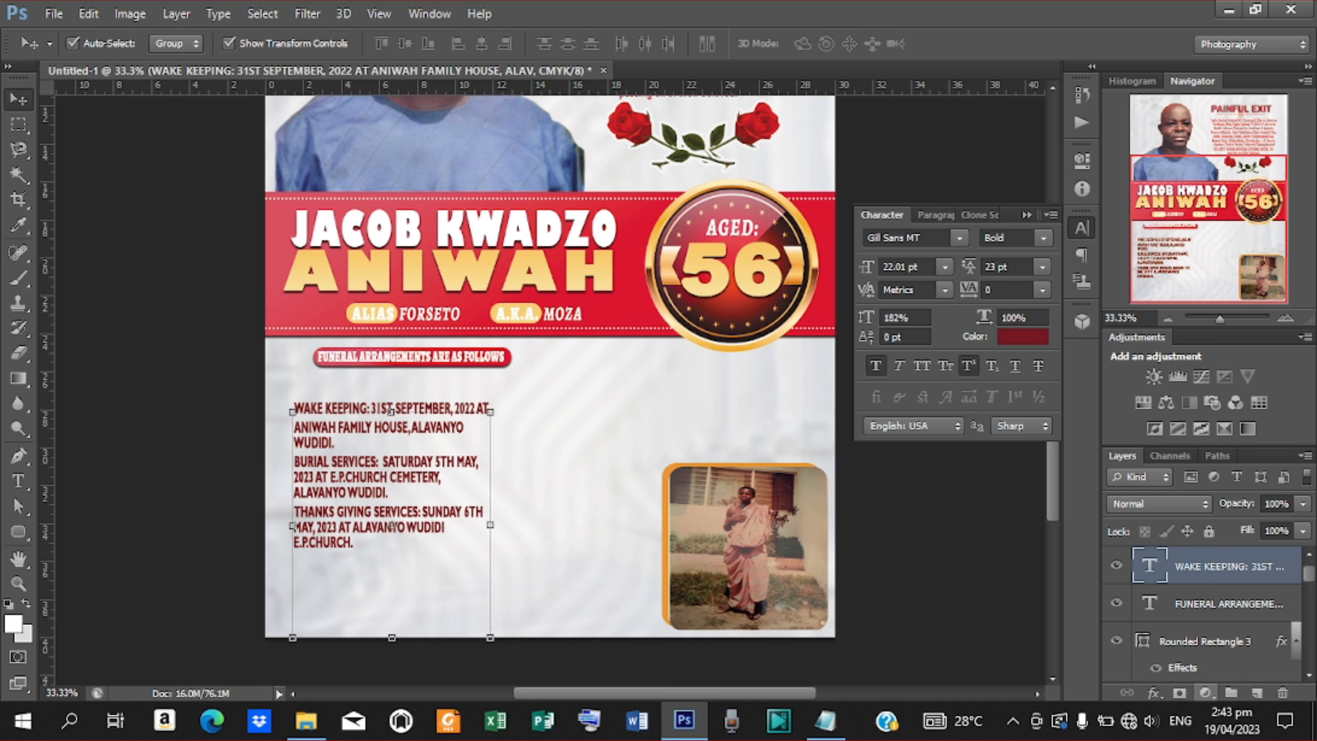
Move the red banner and FUNERAL ARRANGEMENTS heading together down and left above the details.
{"action": "left_click", "coordinate": [1213, 643]}
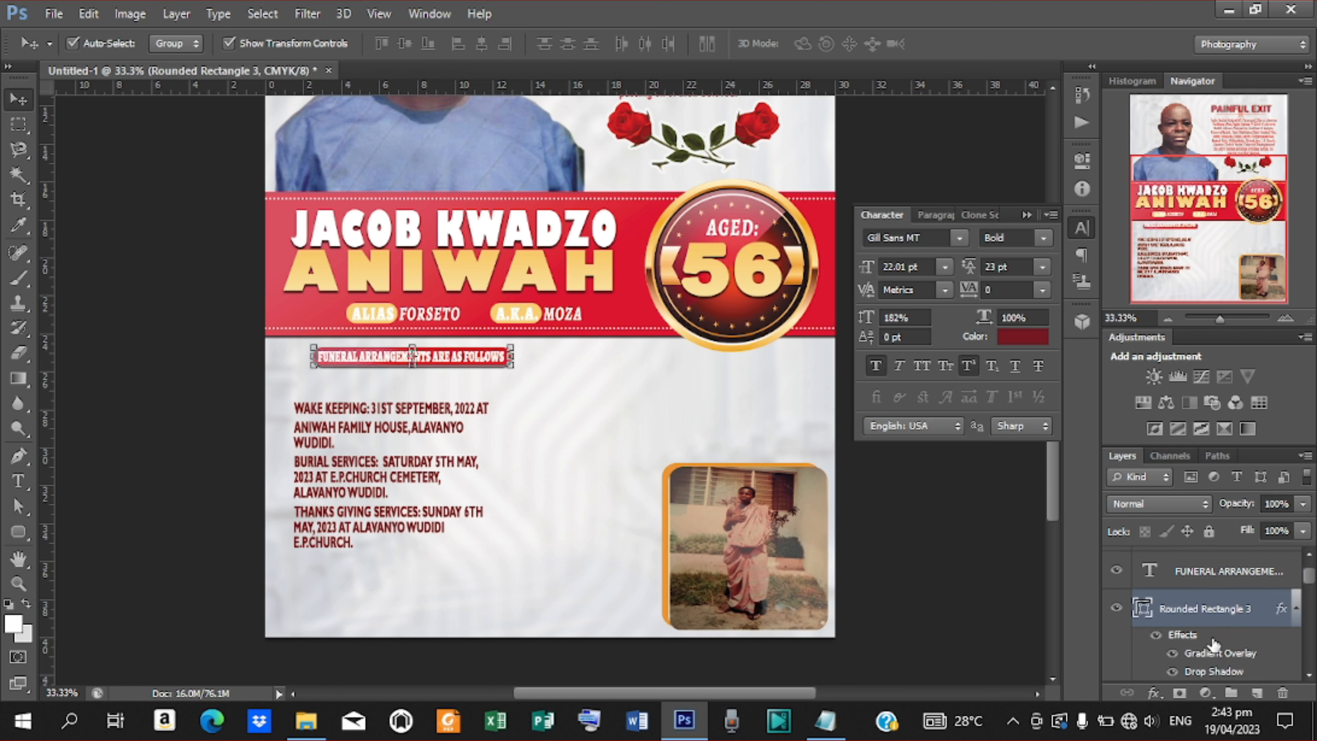
{"action": "left_click", "coordinate": [1222, 578], "text": "shift"}
{"action": "key", "text": "shift+Down"}
{"action": "key", "text": "shift+Down"}
{"action": "key", "text": "shift+Down"}
{"action": "key", "text": "shift+Down"}
{"action": "key", "text": "shift+Down"}
{"action": "key", "text": "shift+Down"}
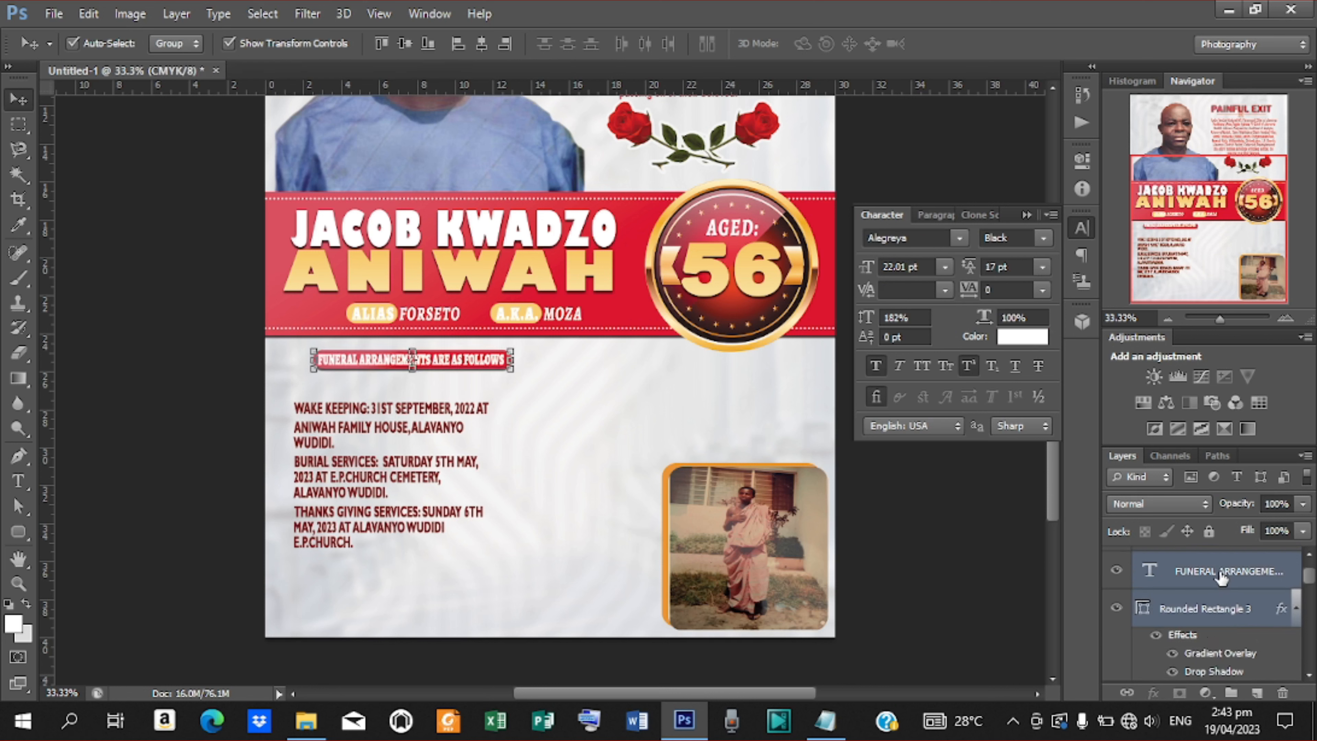
{"action": "key", "text": "shift+Down"}
{"action": "key", "text": "shift+Down"}
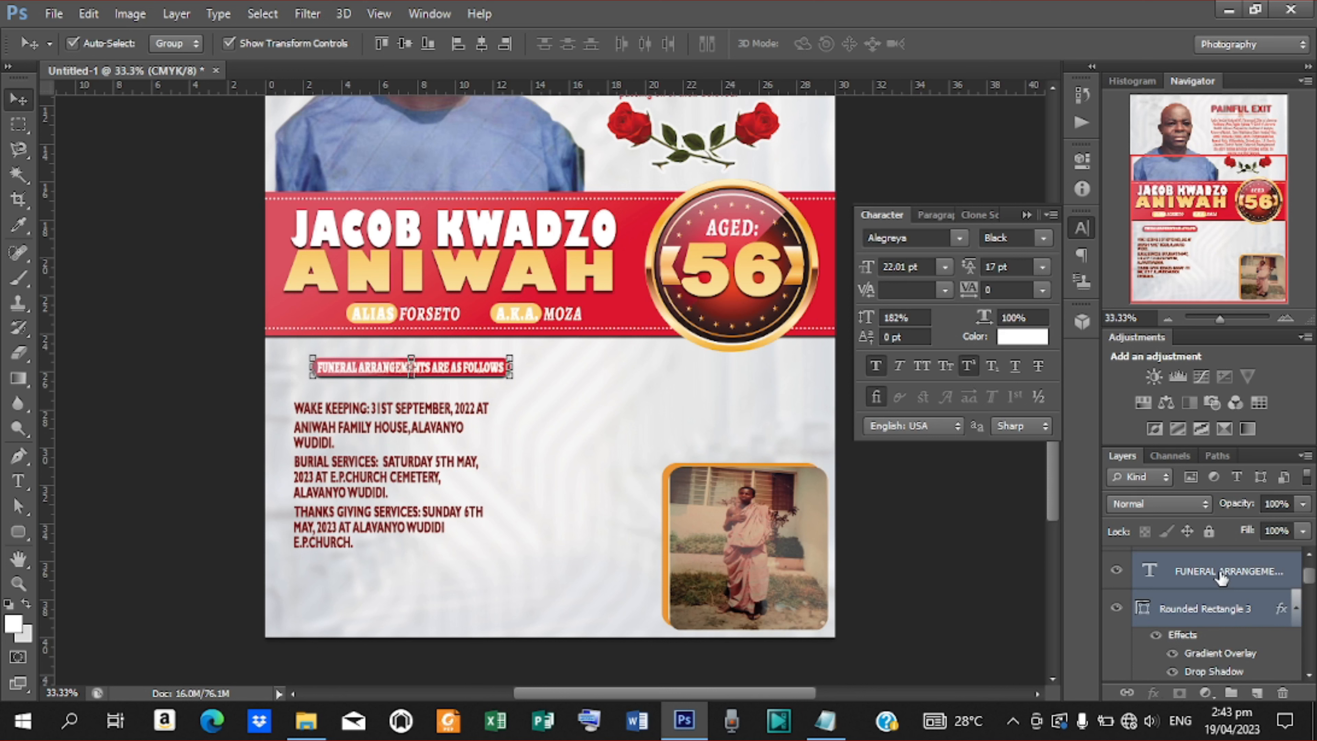
{"action": "key", "text": "shift+Down"}
{"action": "key", "text": "shift+Left"}
{"action": "key", "text": "shift+Left"}
{"action": "key", "text": "shift+Left"}
{"action": "key", "text": "shift+Left"}
{"action": "key", "text": "shift+Left"}
{"action": "key", "text": "shift+Left"}
{"action": "key", "text": "shift+Left"}
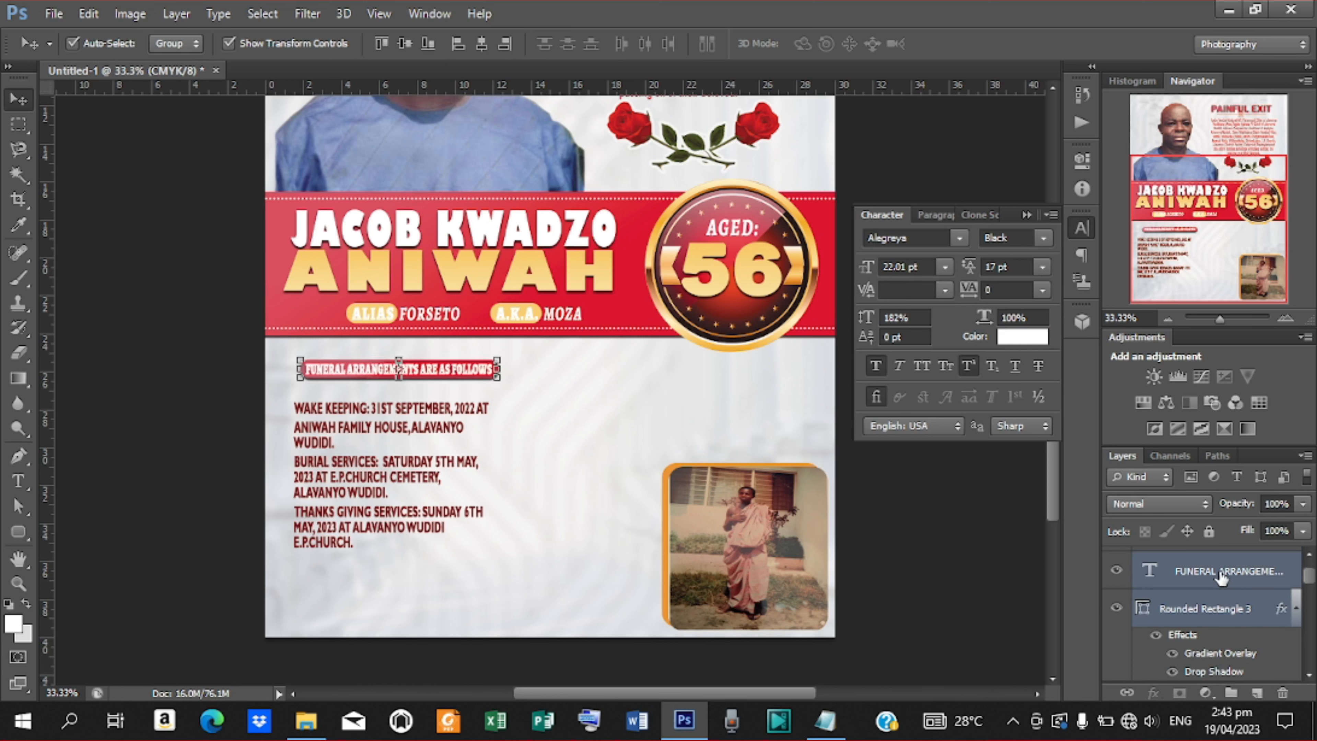
{"action": "key", "text": "shift+Down"}
{"action": "key", "text": "shift+Down"}
{"action": "key", "text": "shift+Down"}
{"action": "key", "text": "shift+Down"}
{"action": "key", "text": "shift+Down"}
{"action": "key", "text": "shift+Down"}
{"action": "key", "text": "shift+Left"}
{"action": "key", "text": "shift+Left"}
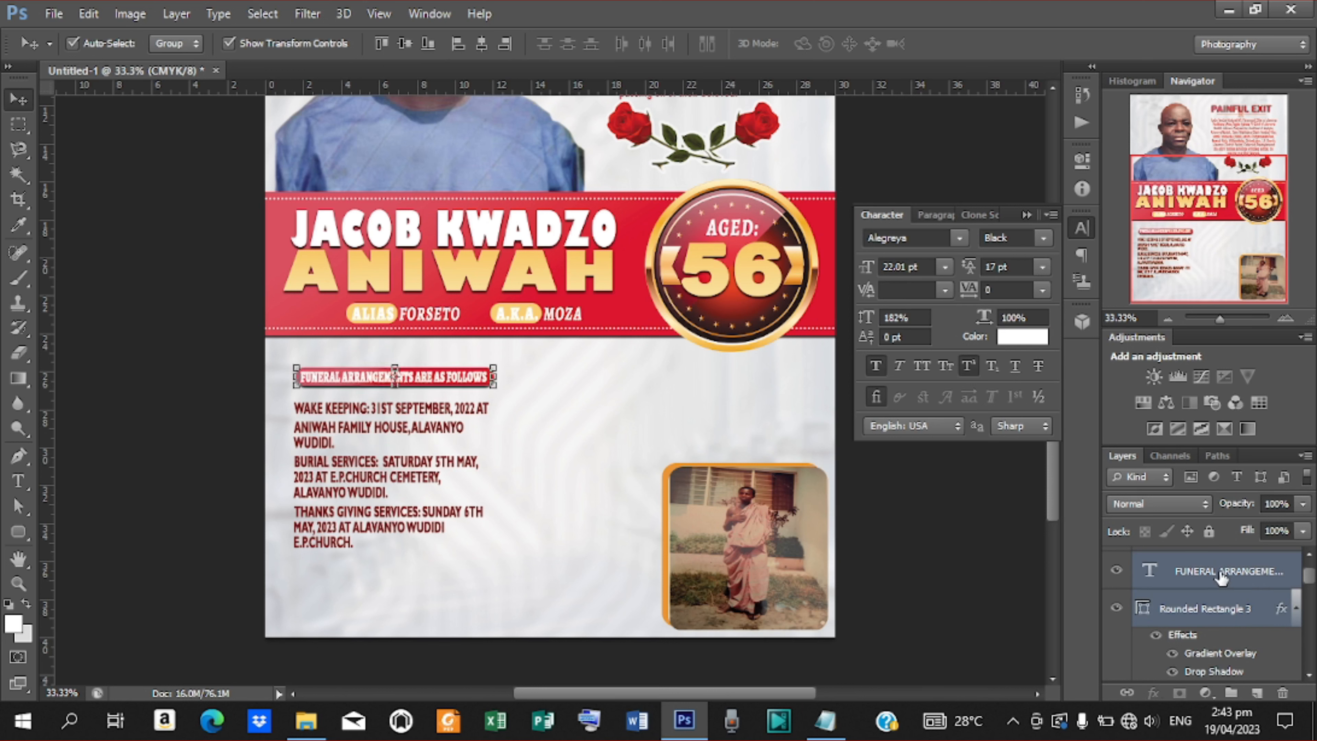
{"action": "key", "text": "shift+Down"}
{"action": "key", "text": "shift+Down"}
{"action": "key", "text": "t"}
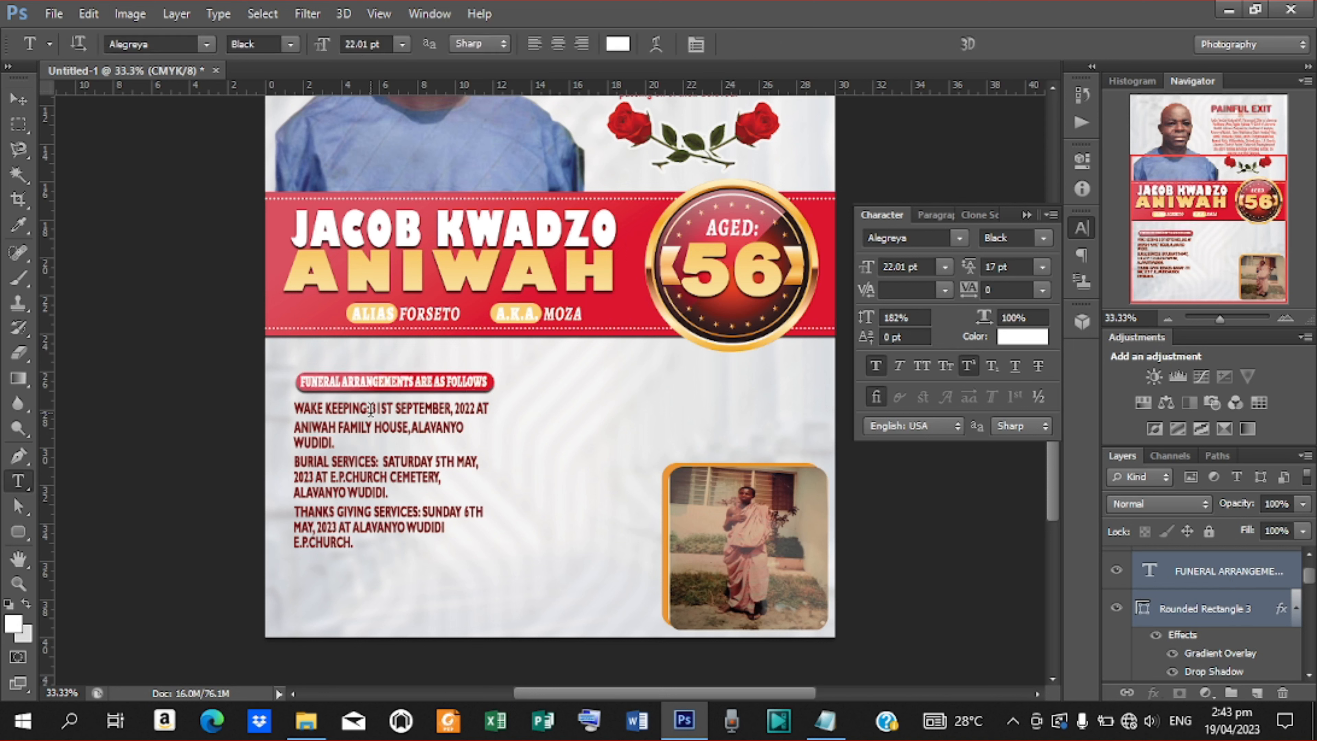
{"action": "left_click_drag", "start_coordinate": [370, 410], "coordinate": [284, 413]}
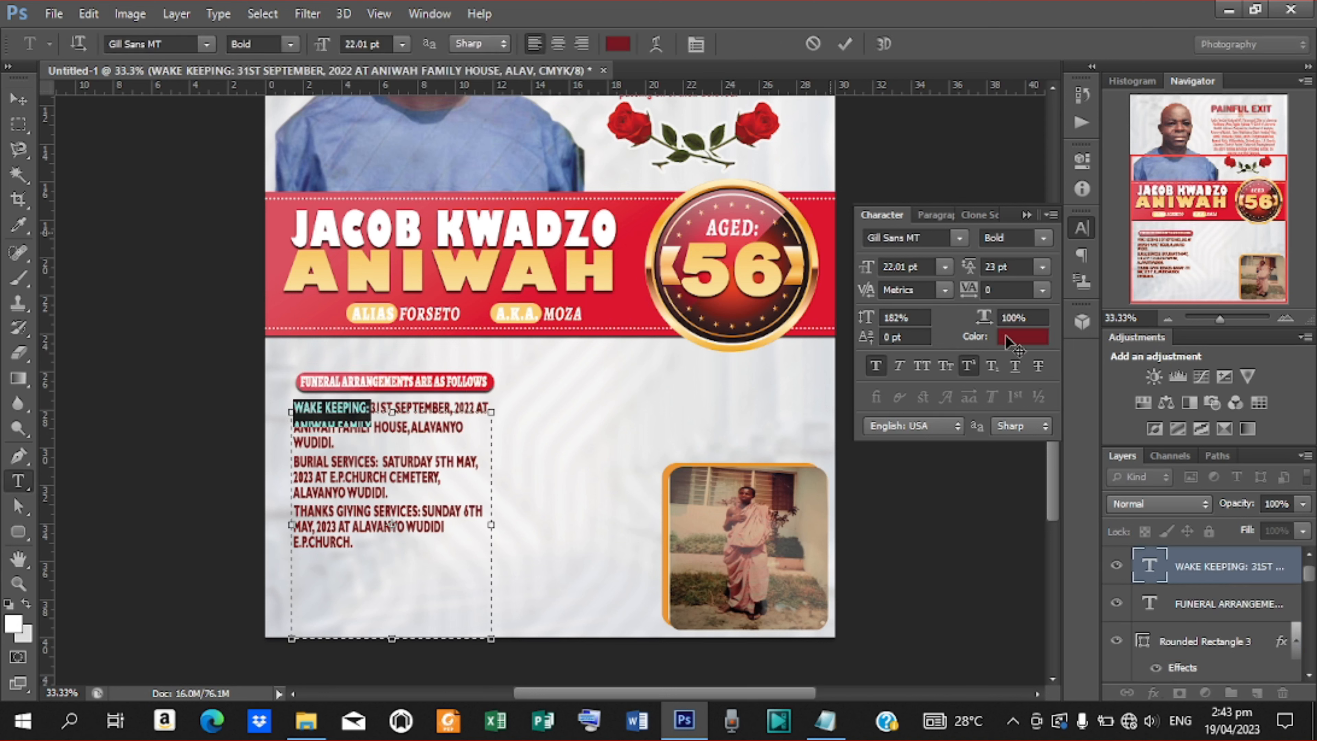
Colour the WAKE KEEPING: and BURIAL SERVICES: labels with the banner red.
{"action": "left_click", "coordinate": [1005, 337]}
{"action": "left_click", "coordinate": [639, 212]}
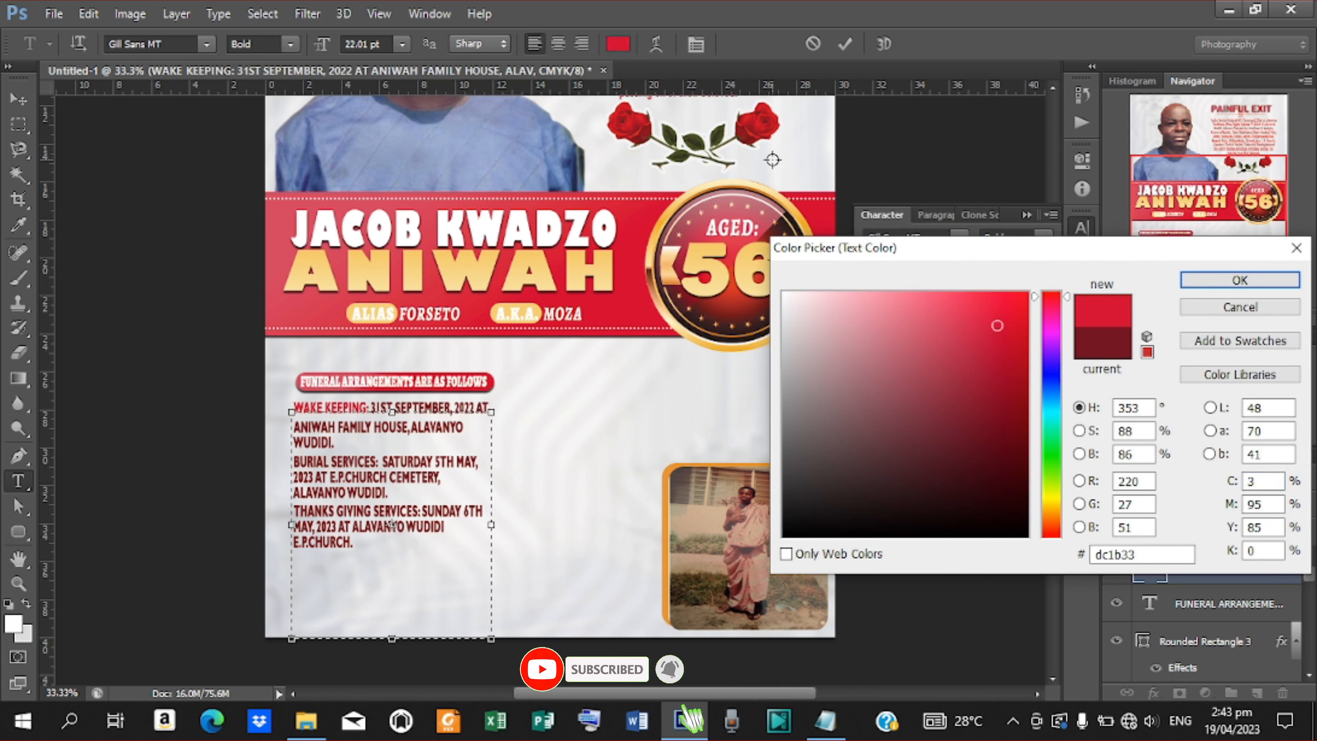
{"action": "left_click", "coordinate": [1240, 280]}
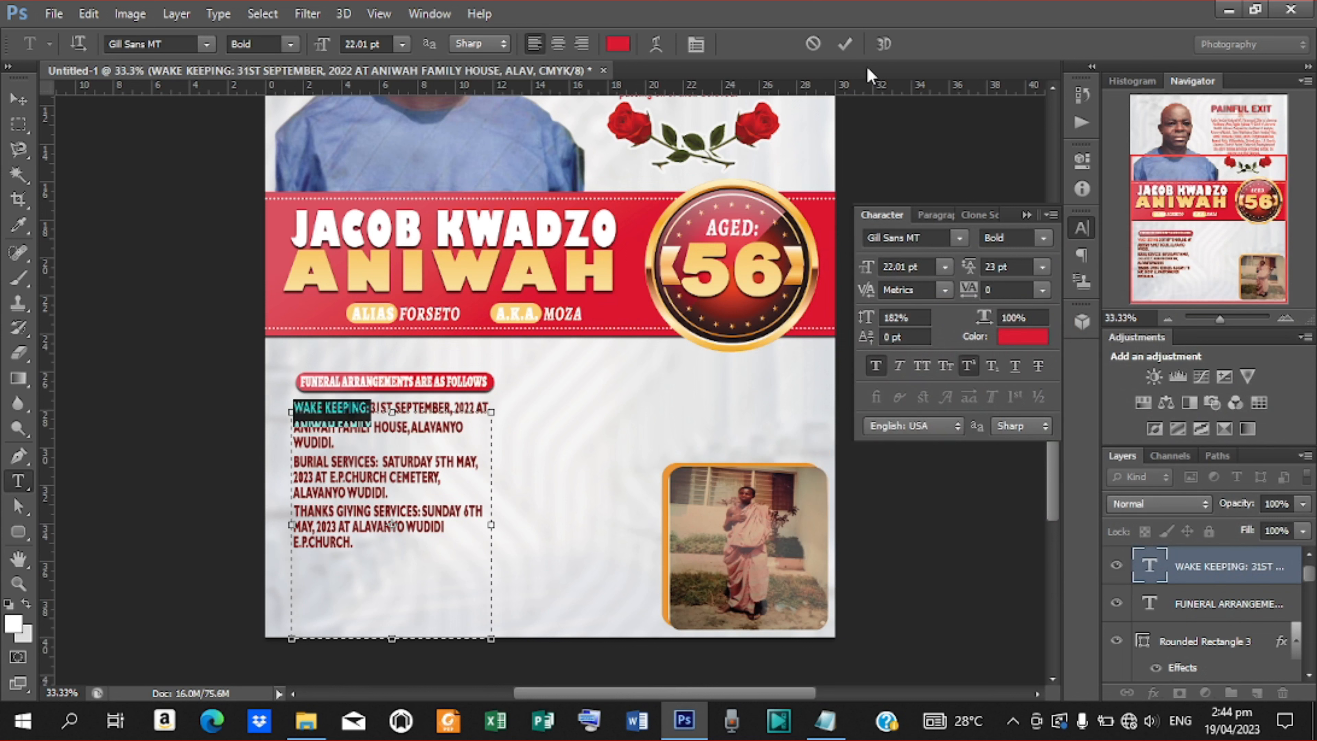
{"action": "left_click", "coordinate": [846, 45]}
{"action": "left_click_drag", "start_coordinate": [377, 463], "coordinate": [294, 461]}
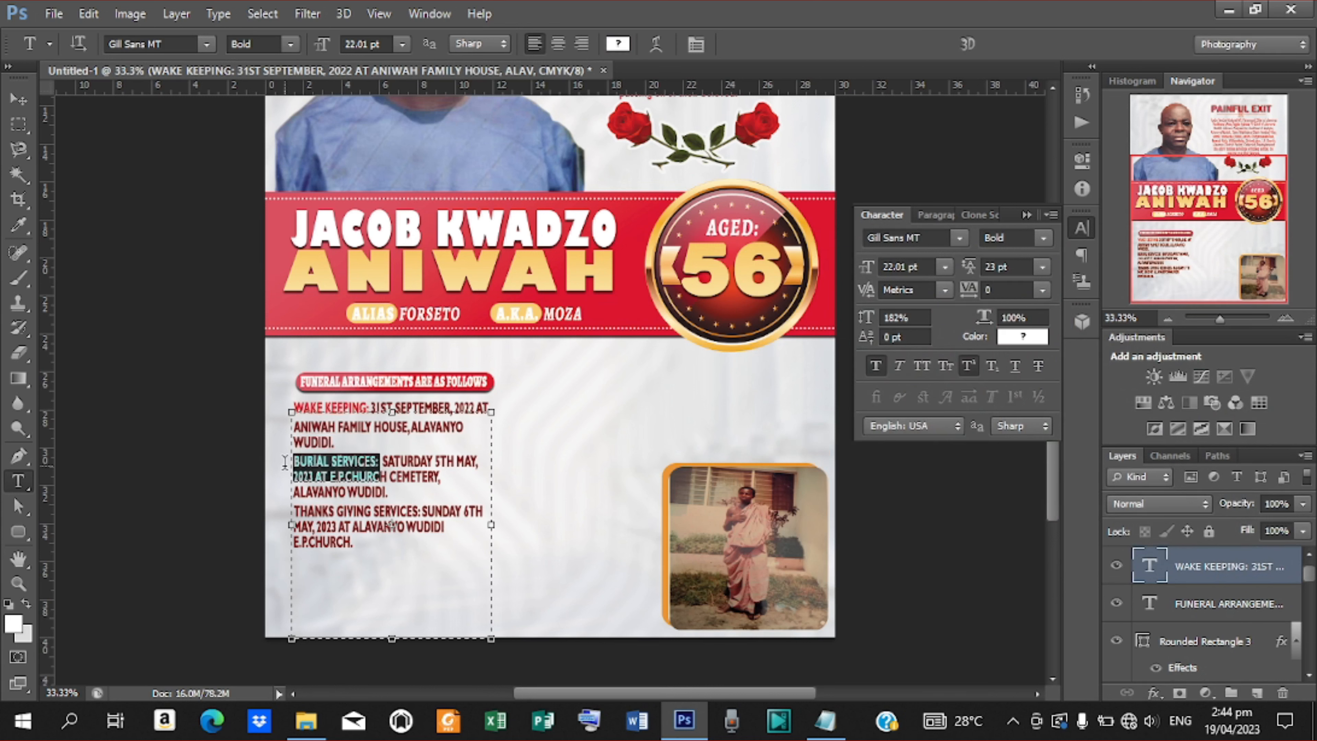
{"action": "left_click", "coordinate": [617, 43]}
{"action": "left_click", "coordinate": [625, 239]}
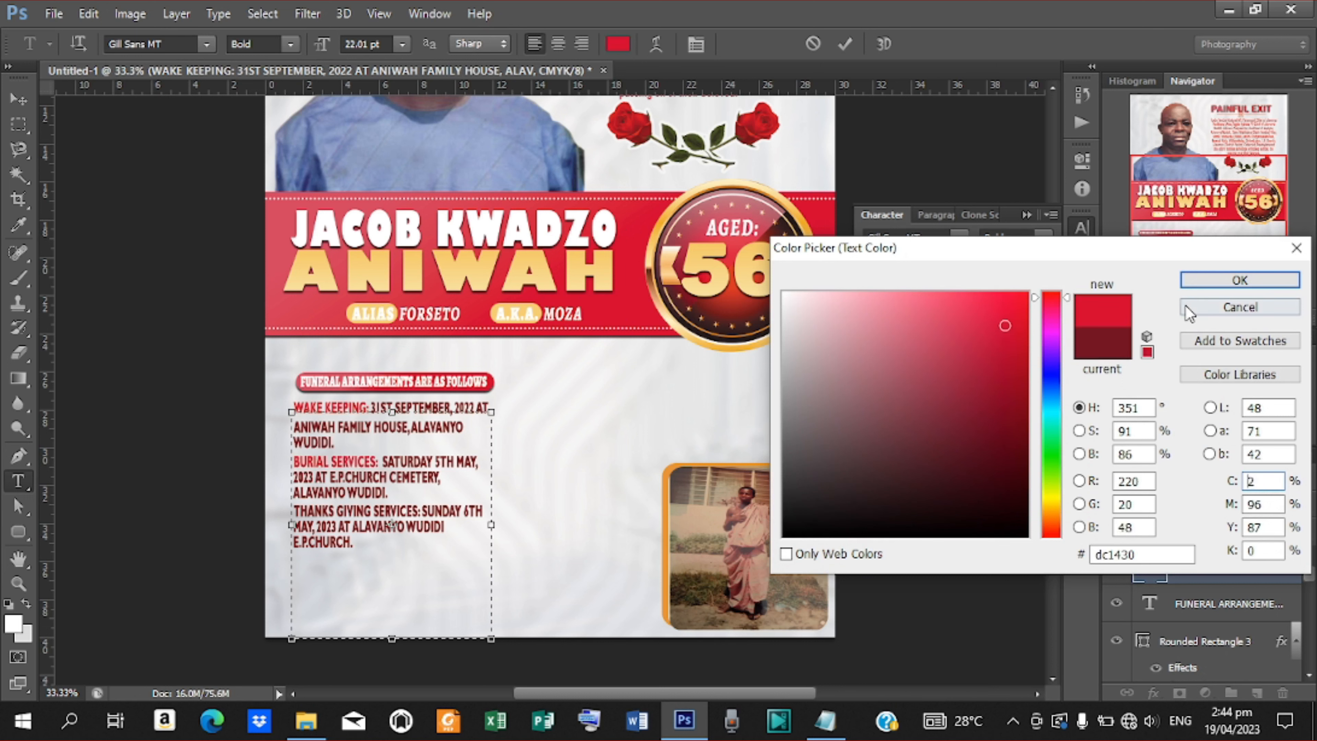
{"action": "left_click", "coordinate": [1237, 280]}
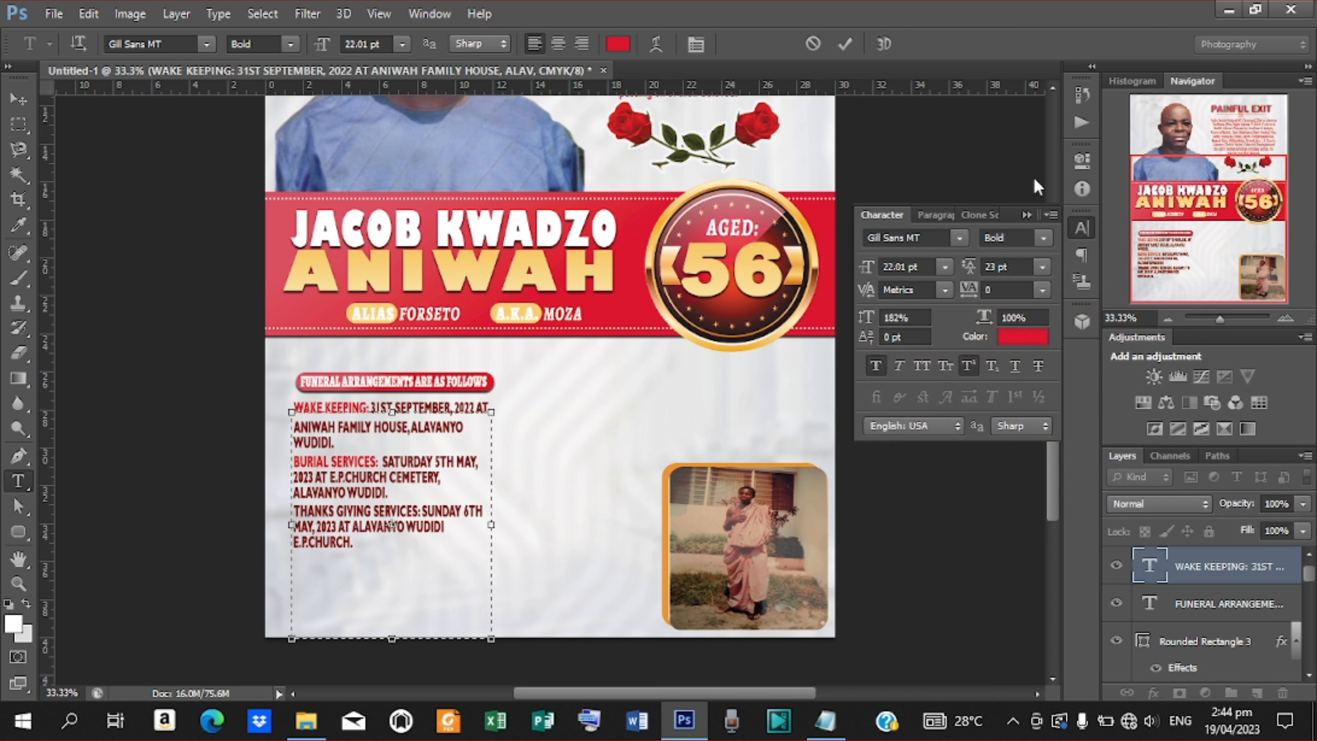
{"action": "left_click", "coordinate": [845, 45]}
Colour the THANKS GIVING SERVICES: label red #dc0f30, then draw a text box right of the details.
{"action": "left_click_drag", "start_coordinate": [421, 514], "coordinate": [294, 513]}
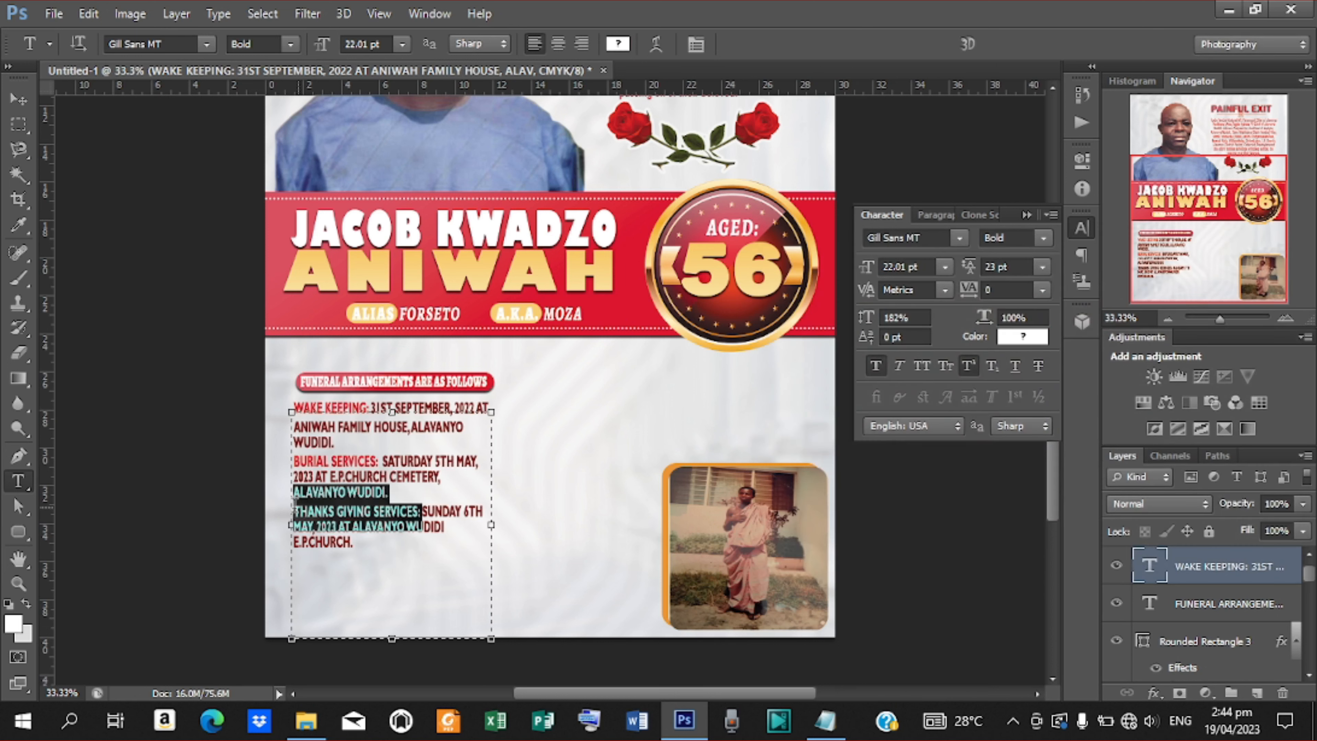
{"action": "left_click", "coordinate": [618, 43]}
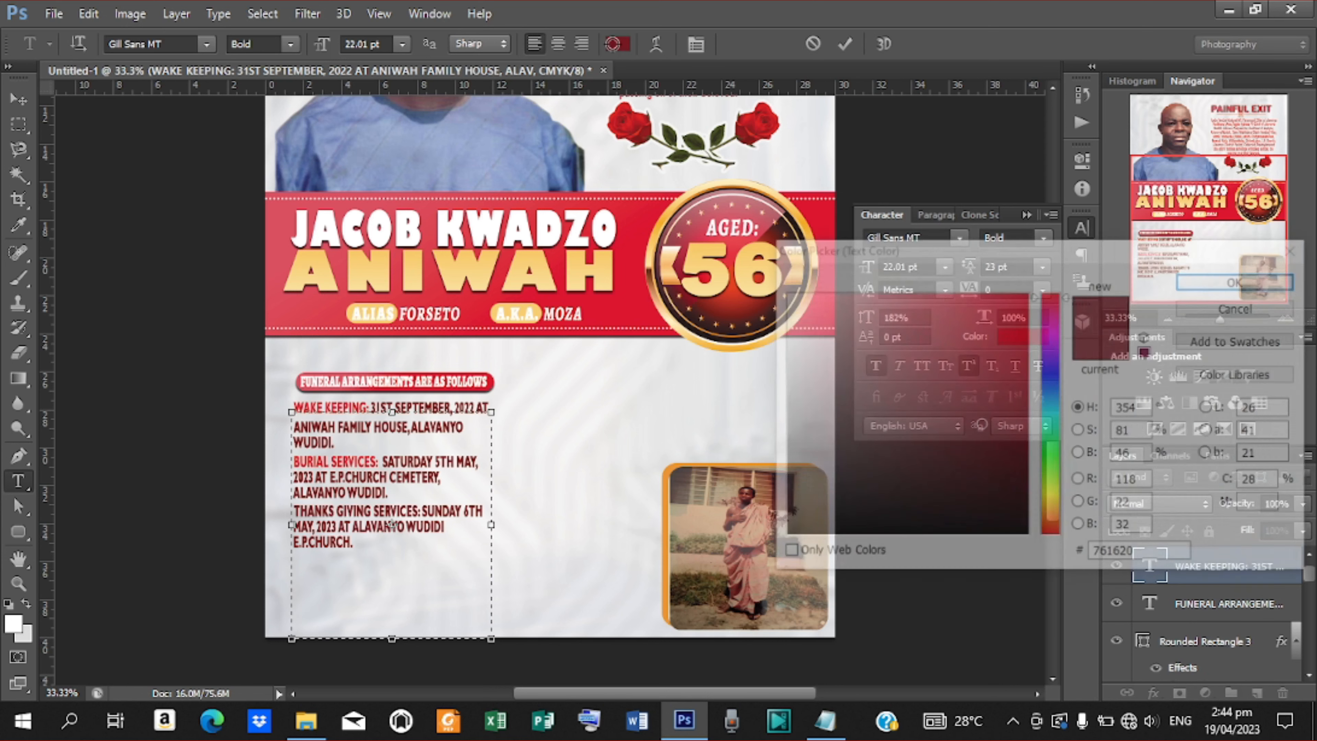
{"action": "left_click", "coordinate": [1010, 325]}
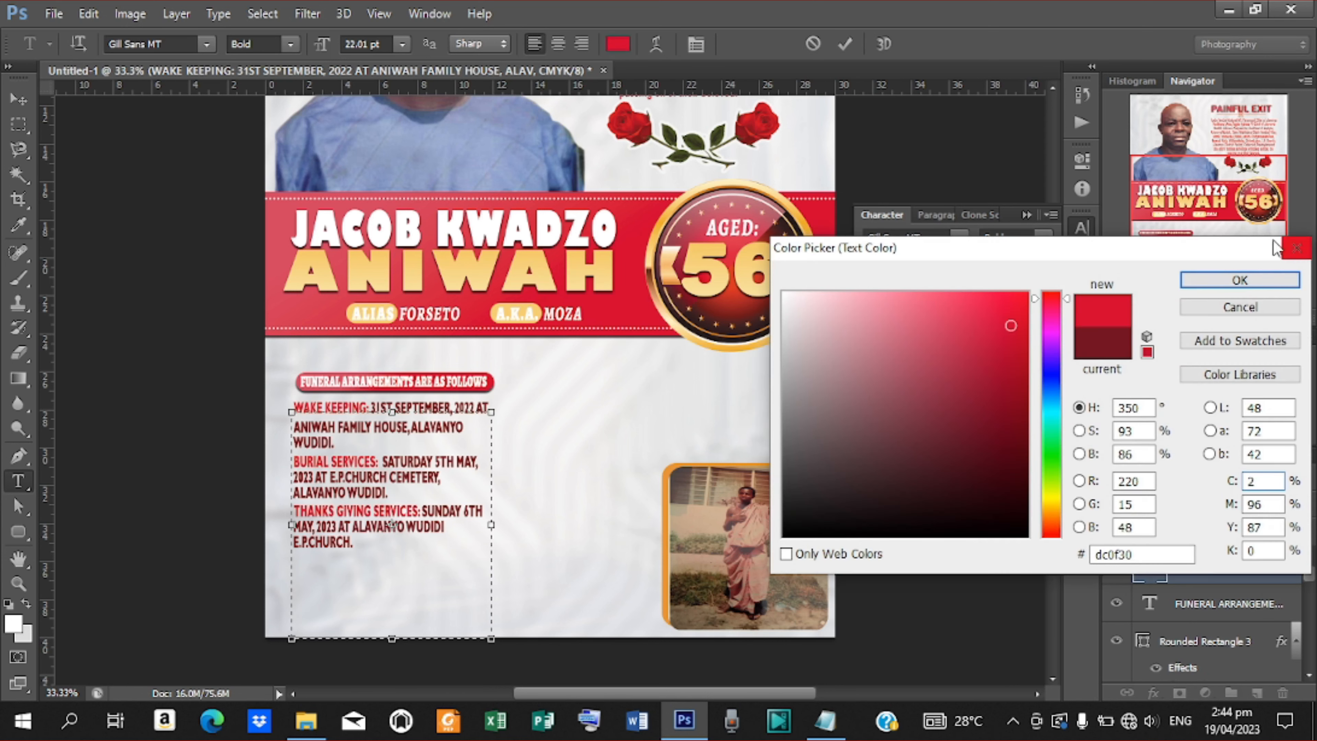
{"action": "left_click", "coordinate": [1239, 280]}
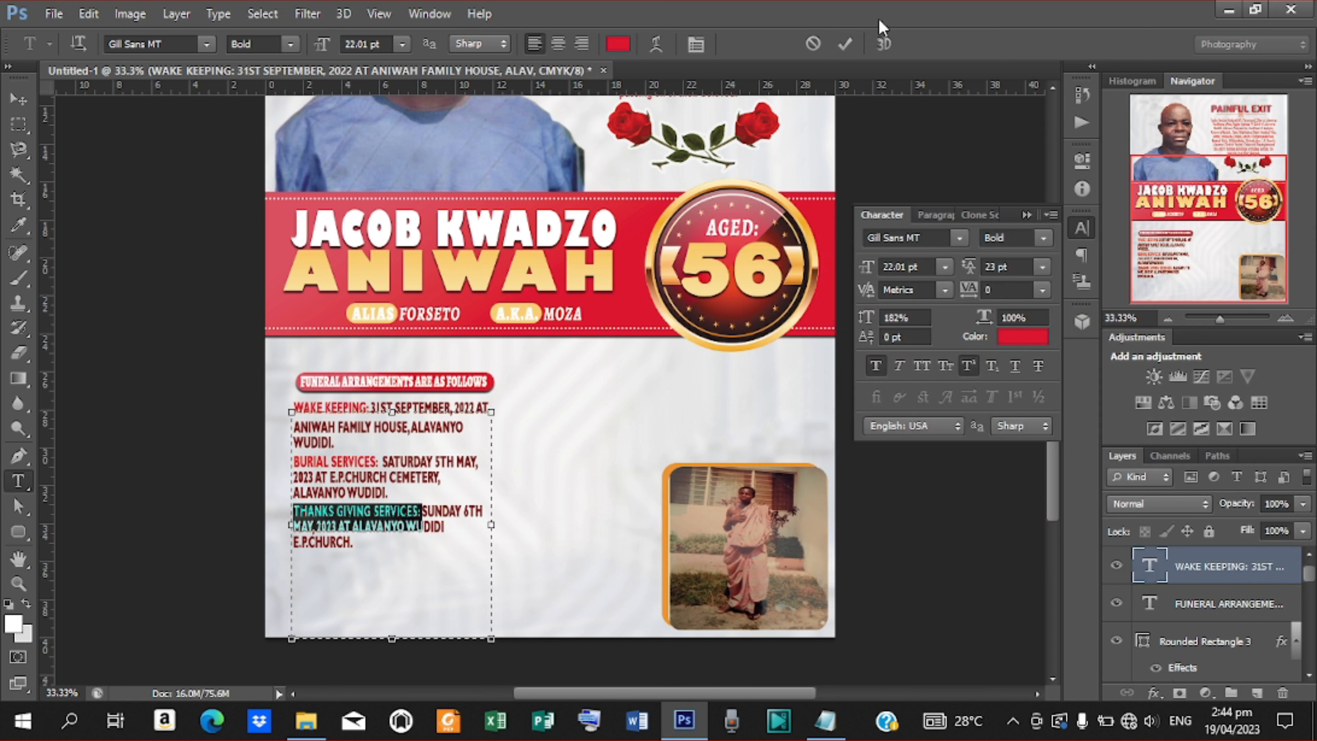
{"action": "left_click", "coordinate": [844, 45]}
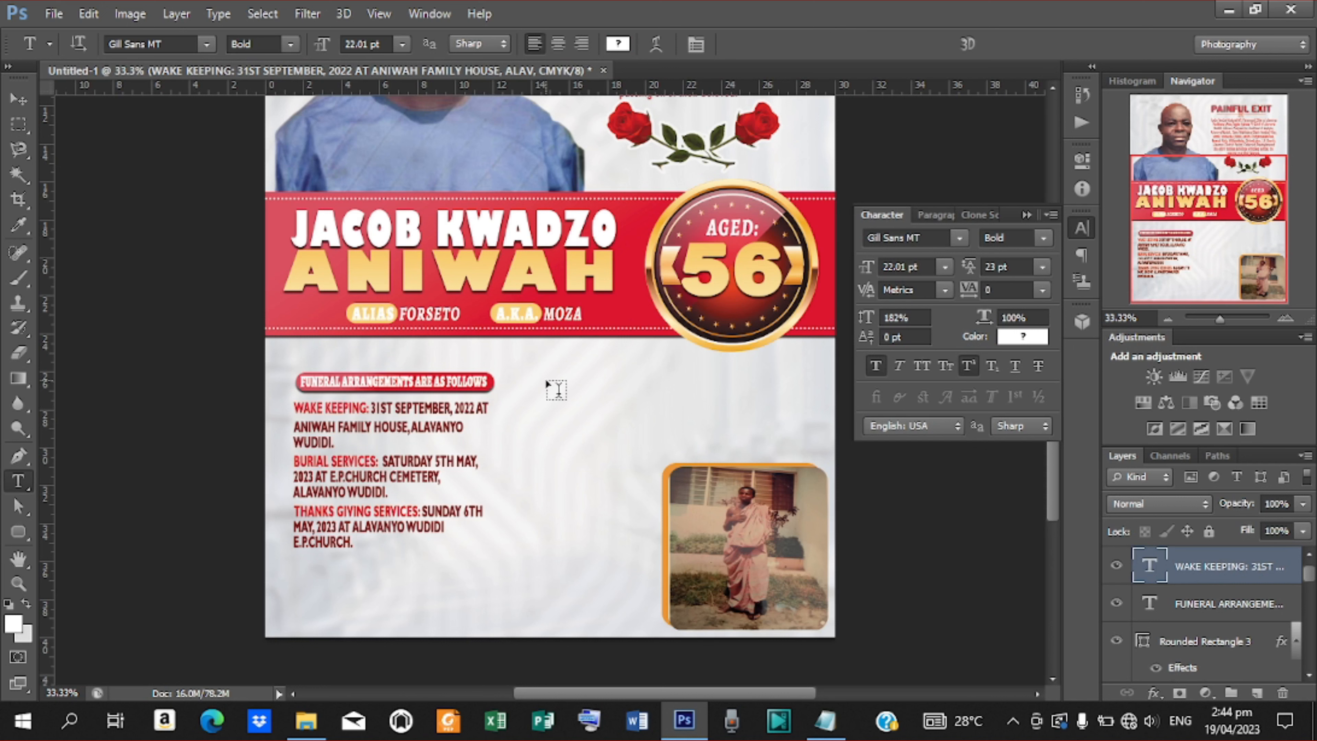
{"action": "left_click_drag", "start_coordinate": [543, 372], "coordinate": [810, 466]}
Copy the widow, siblings and children lines from Notepad and paste them into the poster's new text box.
{"action": "left_click", "coordinate": [825, 721]}
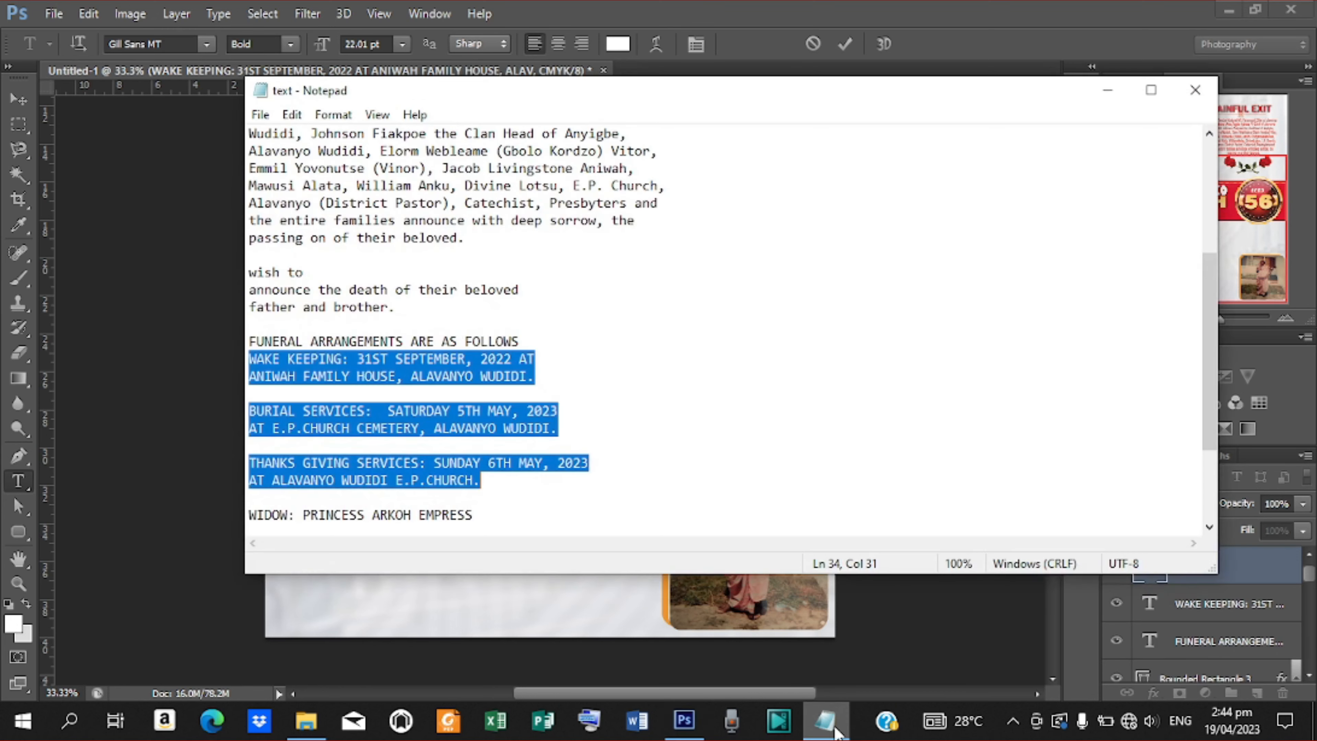
{"action": "left_click_drag", "start_coordinate": [1209, 381], "coordinate": [1209, 393]}
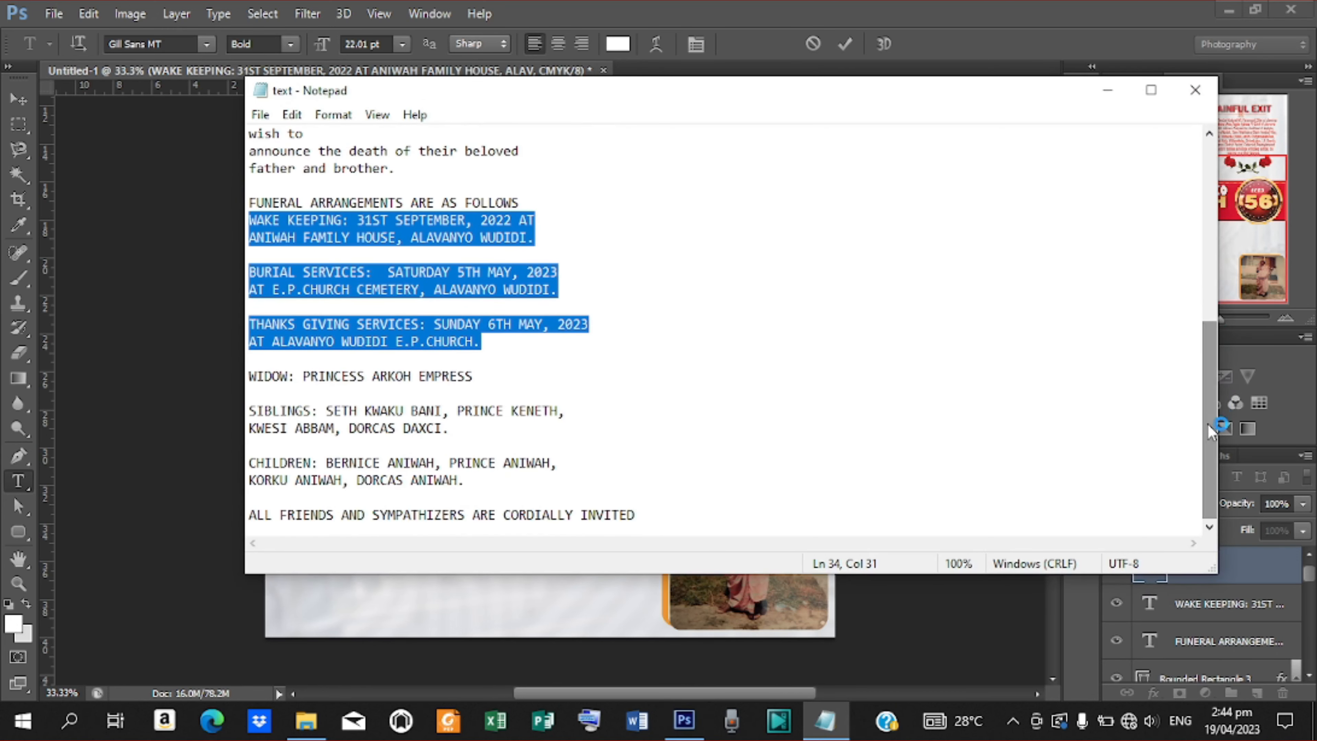
{"action": "left_click_drag", "start_coordinate": [249, 378], "coordinate": [466, 481]}
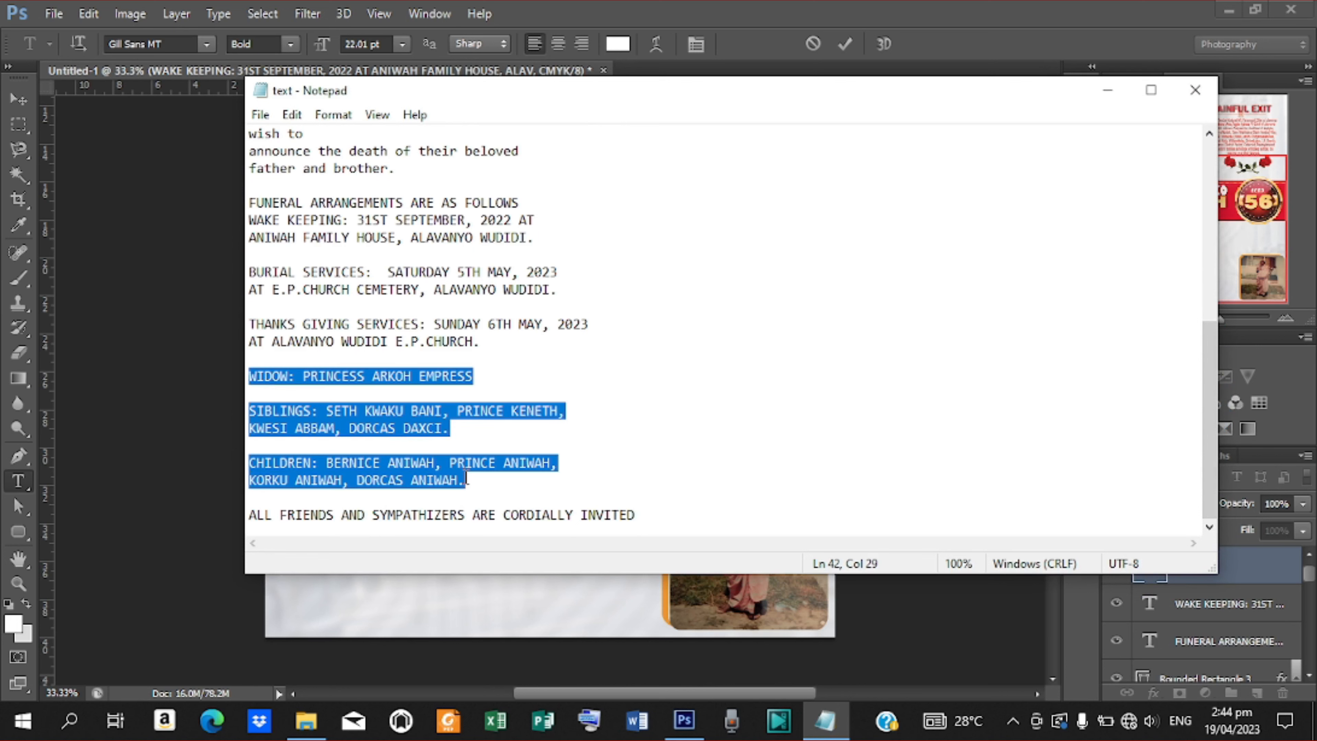
{"action": "left_click", "coordinate": [1108, 90]}
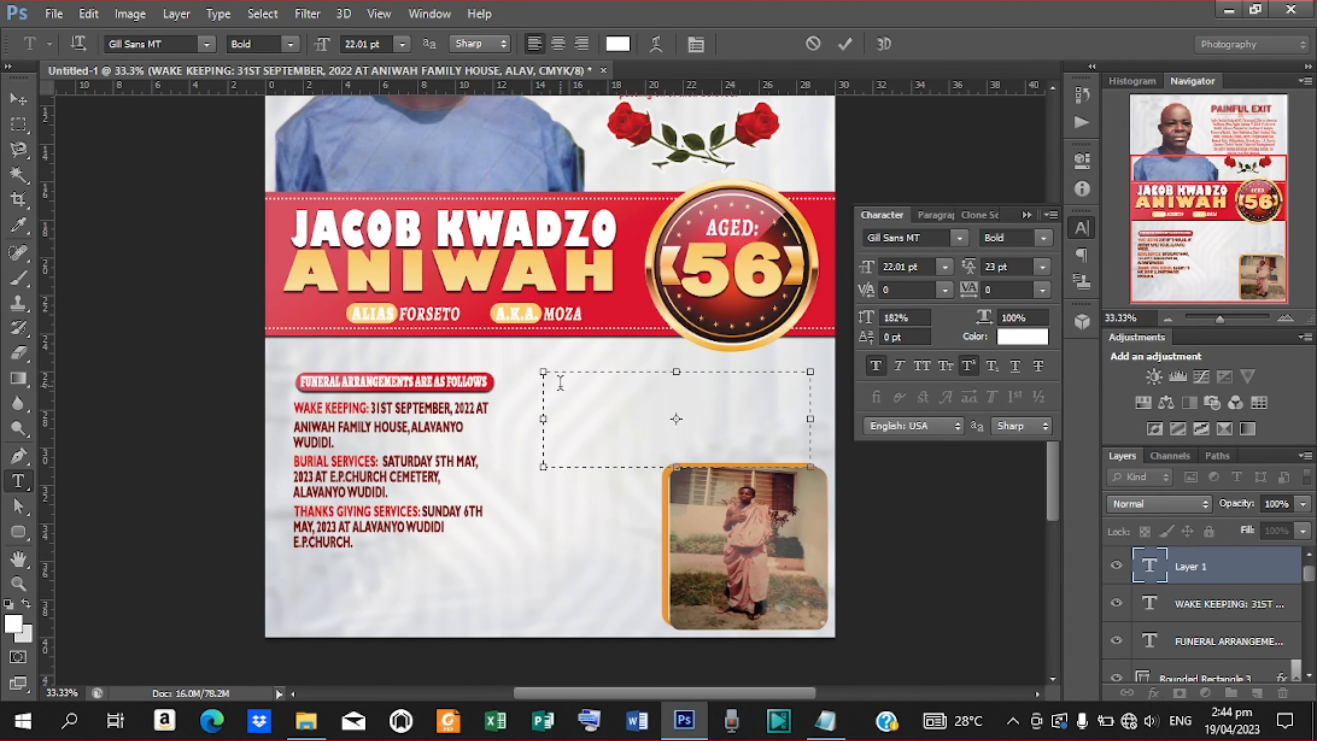
{"action": "key", "text": "ctrl+v"}
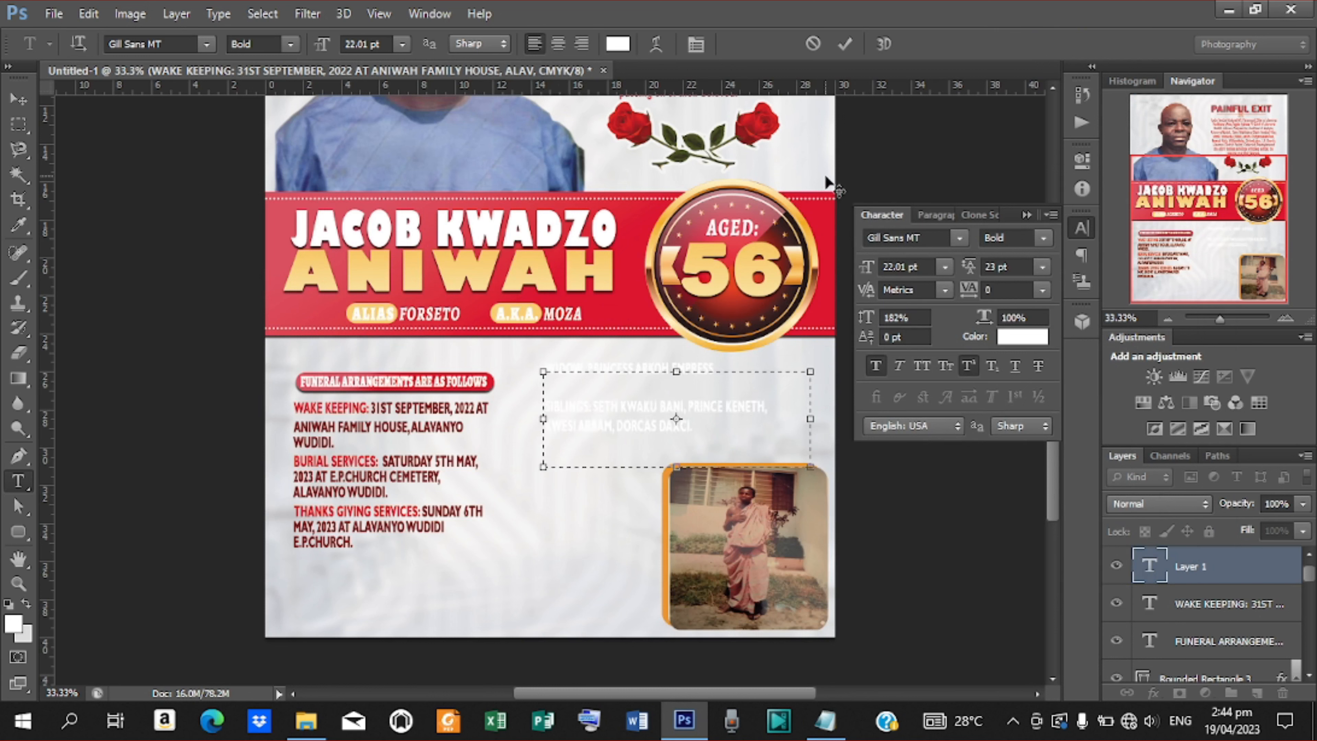
{"action": "left_click", "coordinate": [844, 49]}
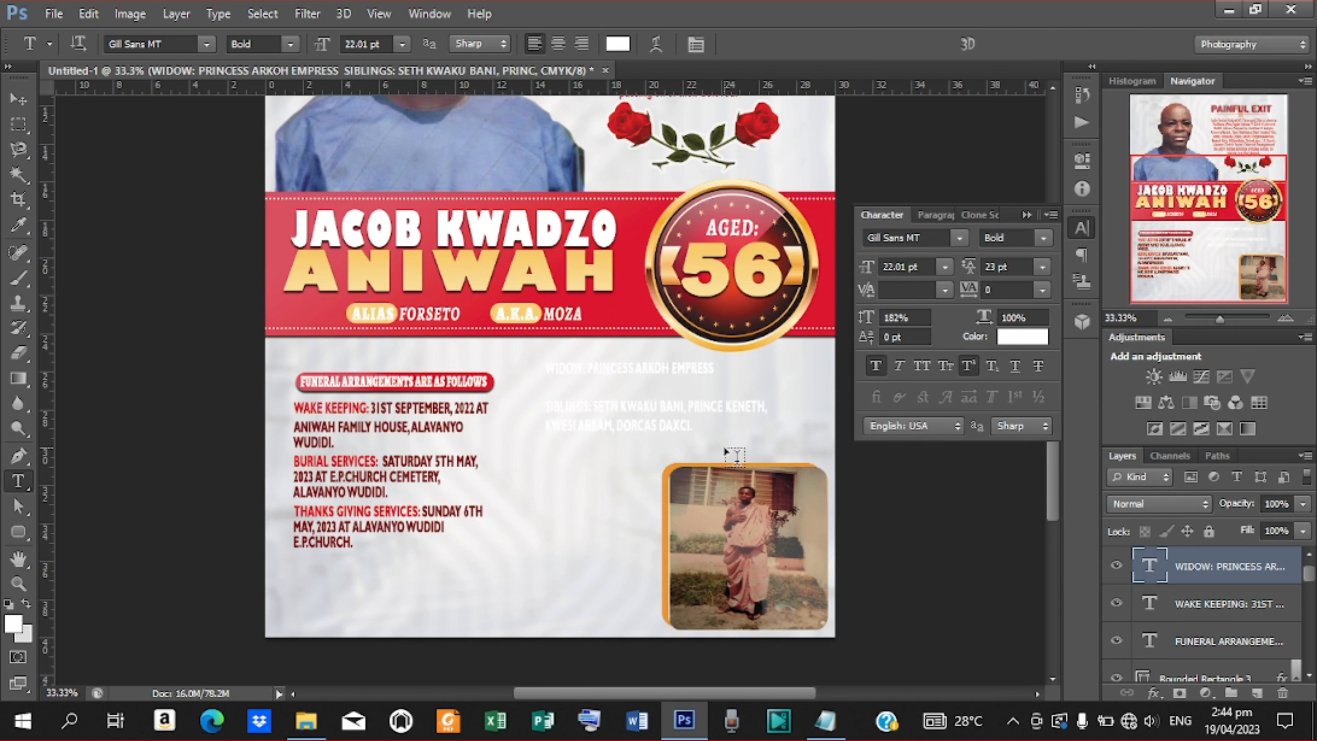
{"action": "left_click", "coordinate": [1020, 336]}
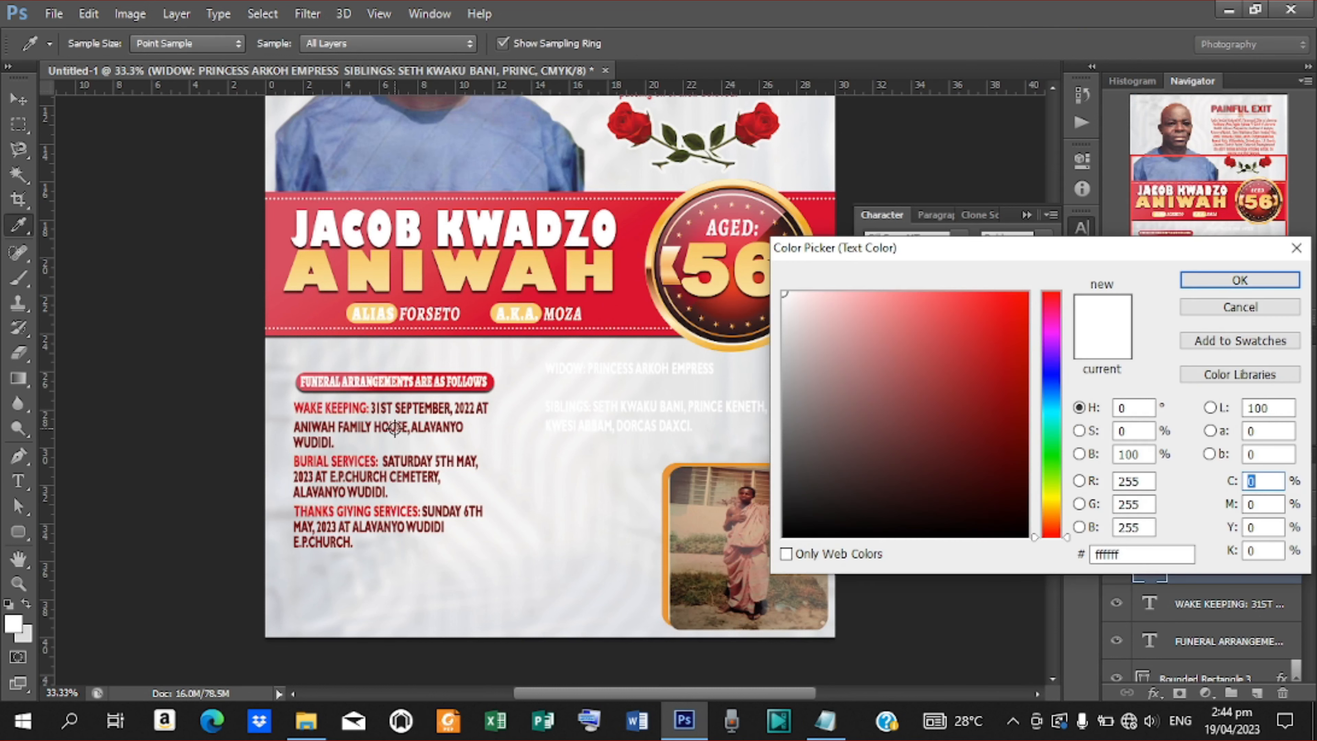
Colour the family list dark red sampled from the funeral details and tighten its leading to 17 pt.
{"action": "left_click", "coordinate": [398, 426]}
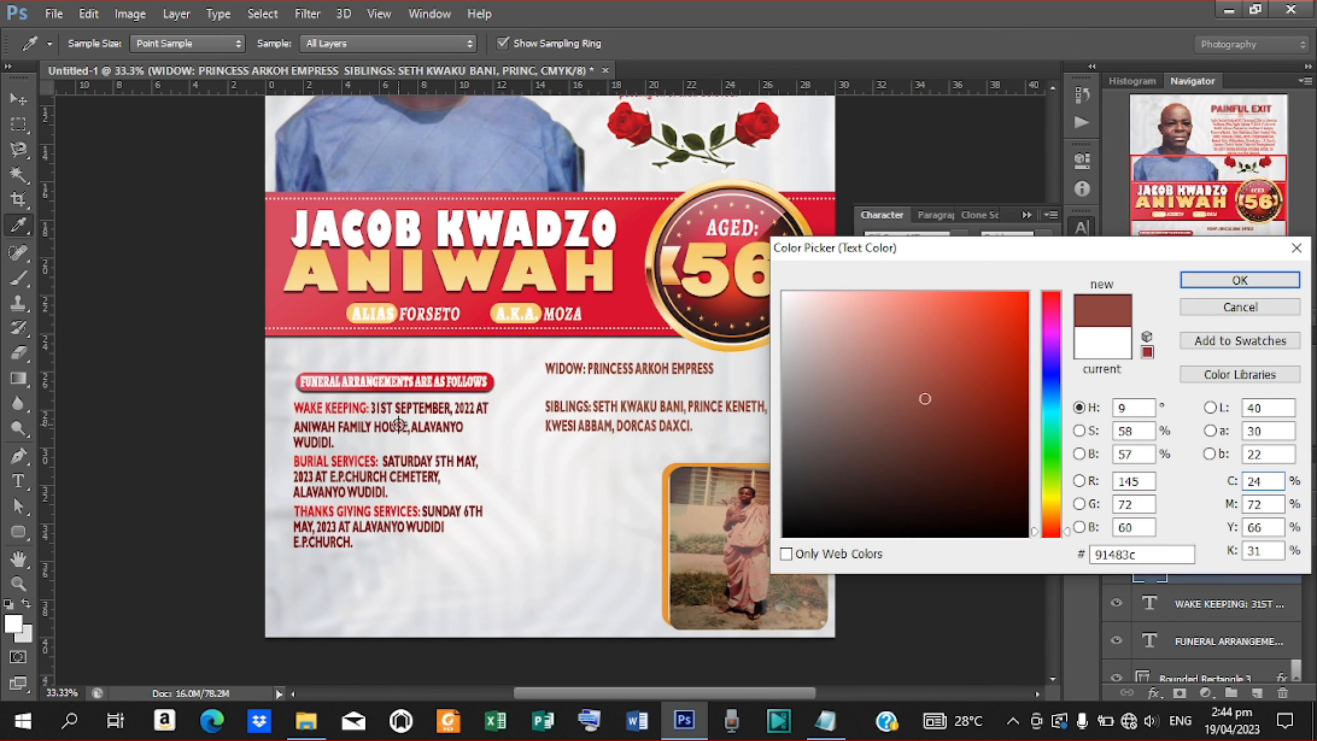
{"action": "left_click", "coordinate": [1198, 280]}
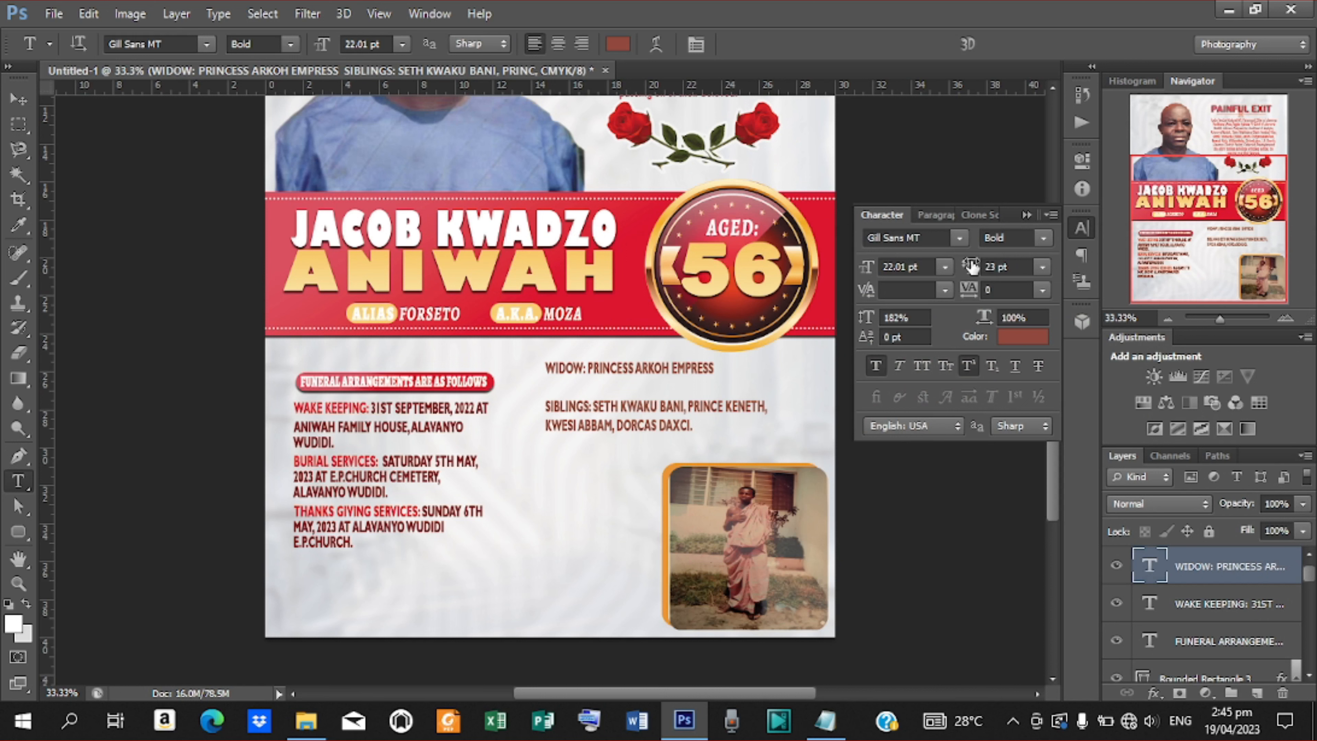
{"action": "left_click_drag", "start_coordinate": [972, 267], "coordinate": [968, 270]}
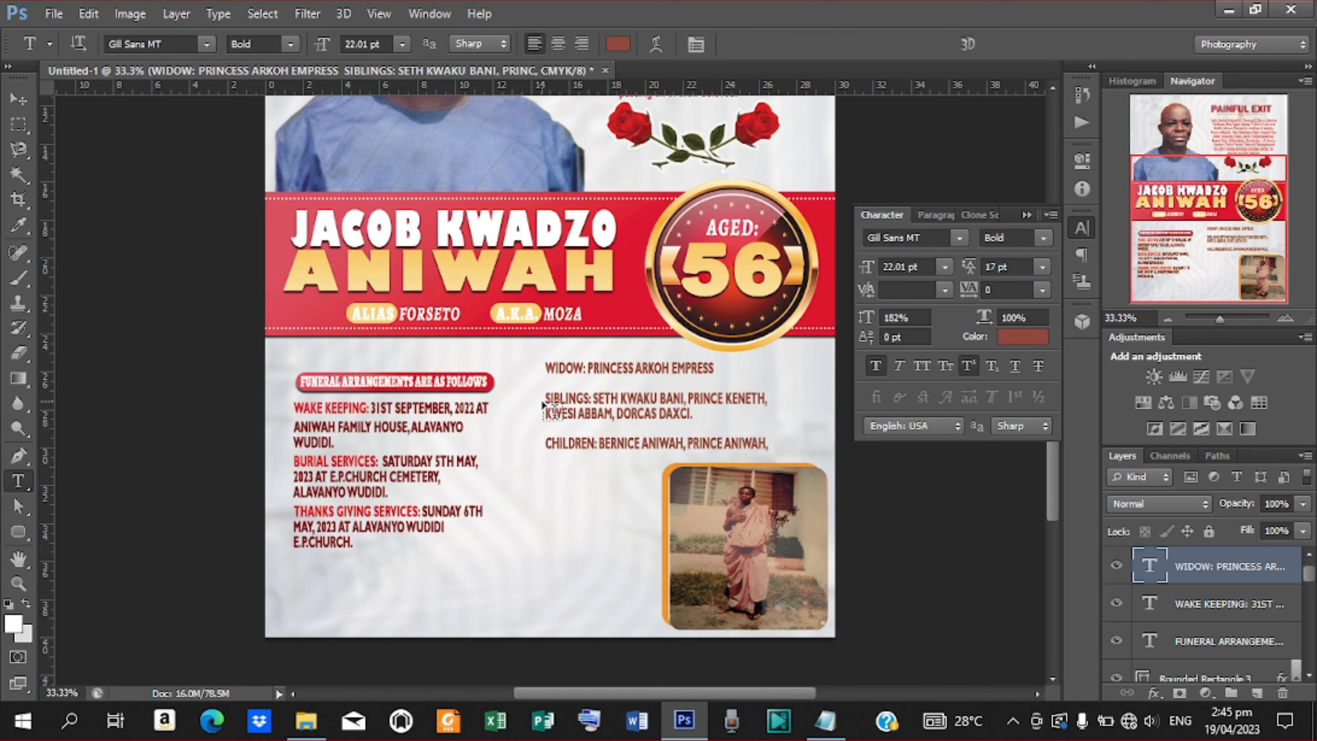
Add a blank line after WIDOW and enlarge the text box so all children's names show.
{"action": "left_click", "coordinate": [556, 384]}
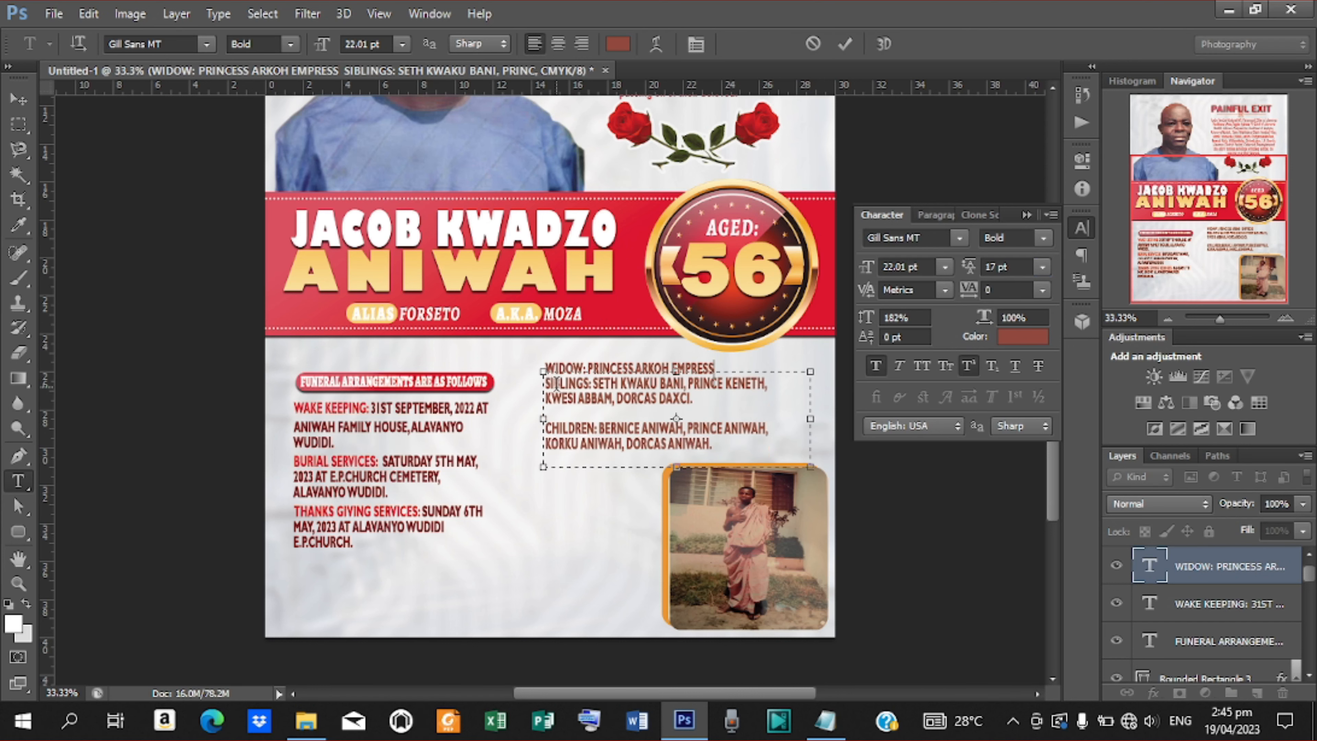
{"action": "key", "text": "Return"}
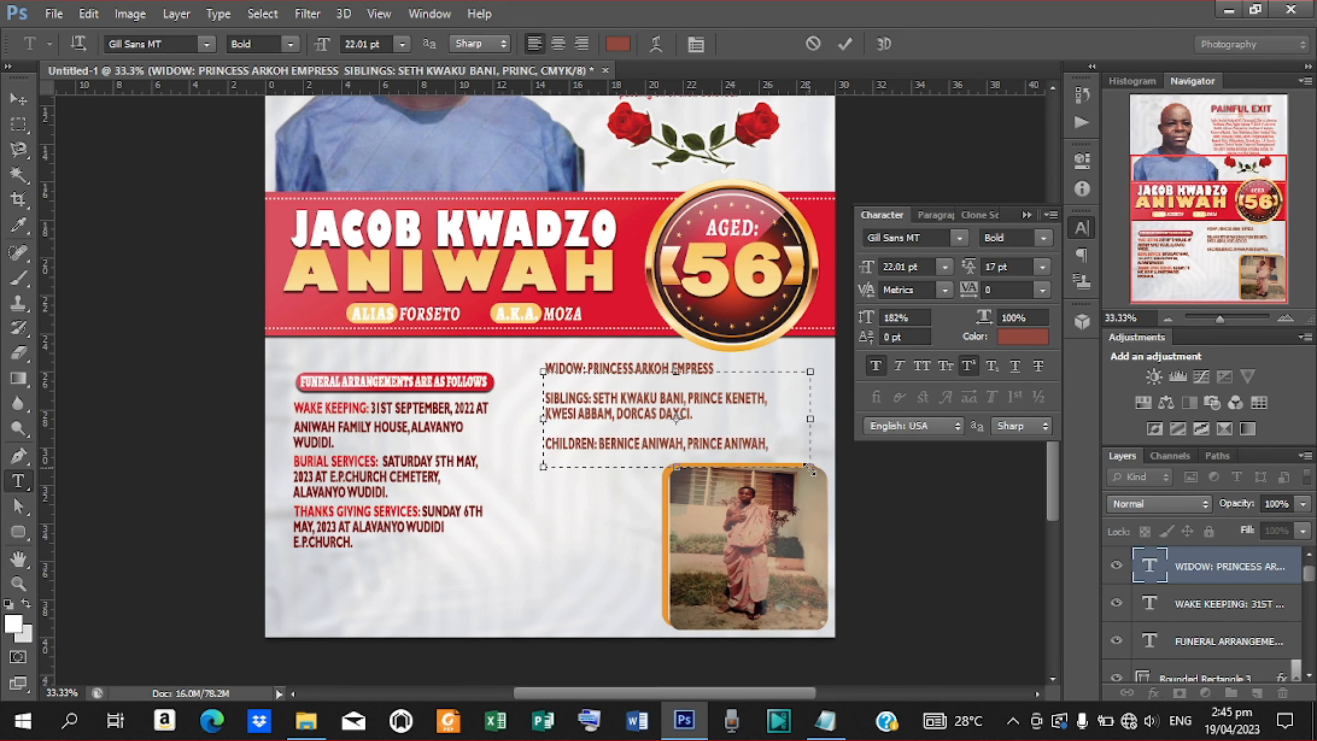
{"action": "left_click_drag", "start_coordinate": [811, 469], "coordinate": [819, 482]}
{"action": "left_click_drag", "start_coordinate": [819, 481], "coordinate": [821, 482]}
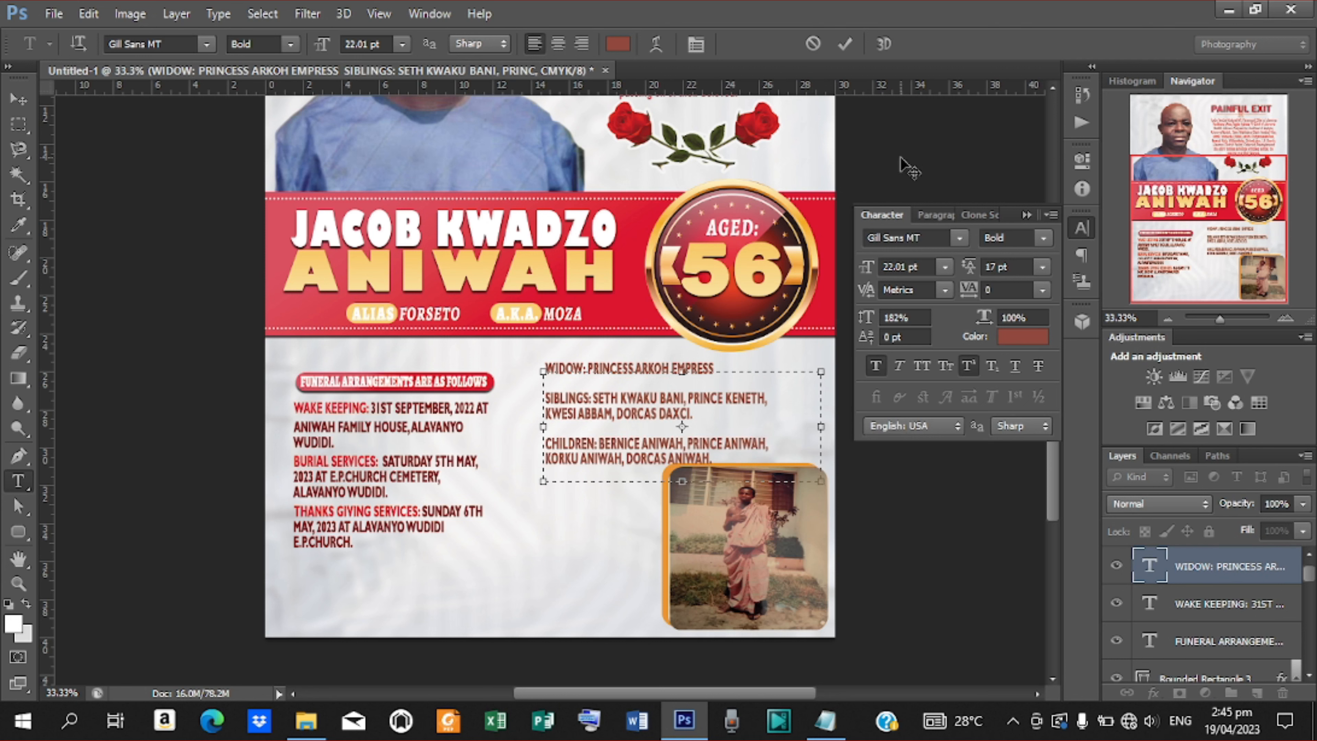
{"action": "left_click", "coordinate": [847, 43]}
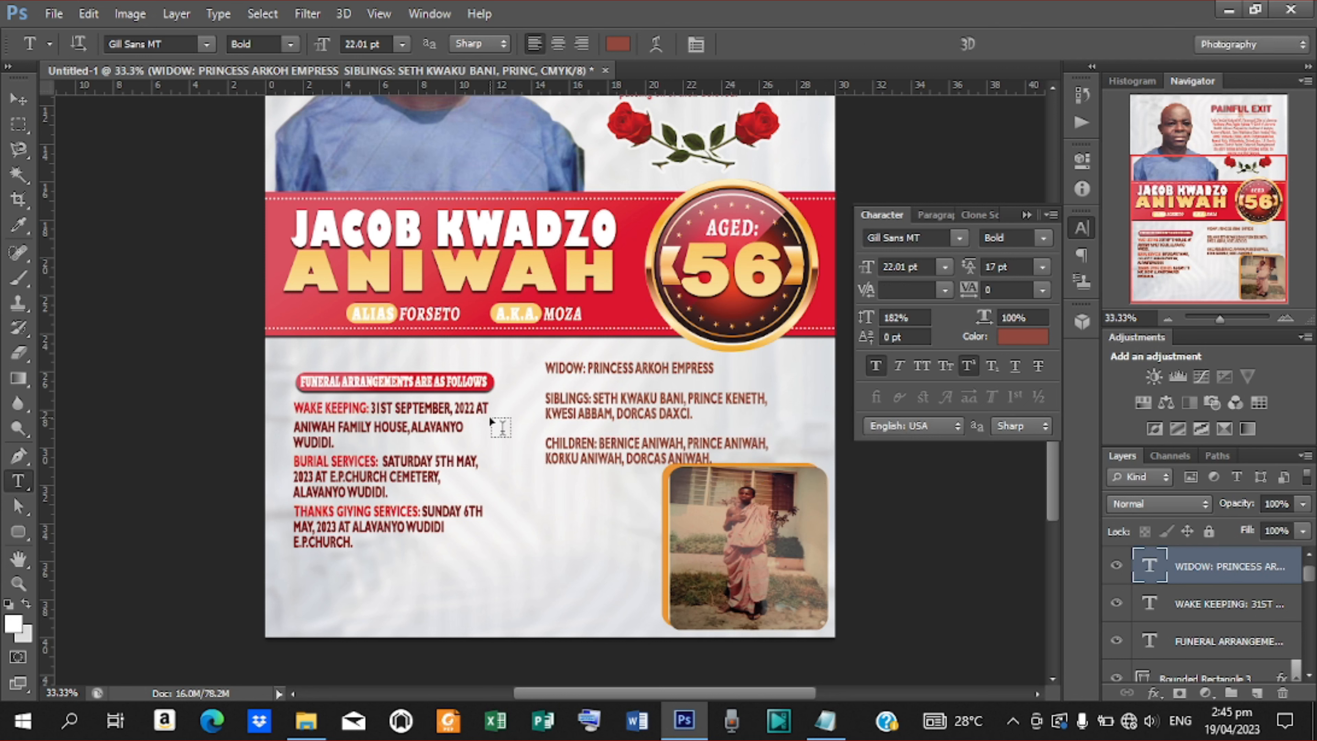
{"action": "left_click", "coordinate": [14, 103]}
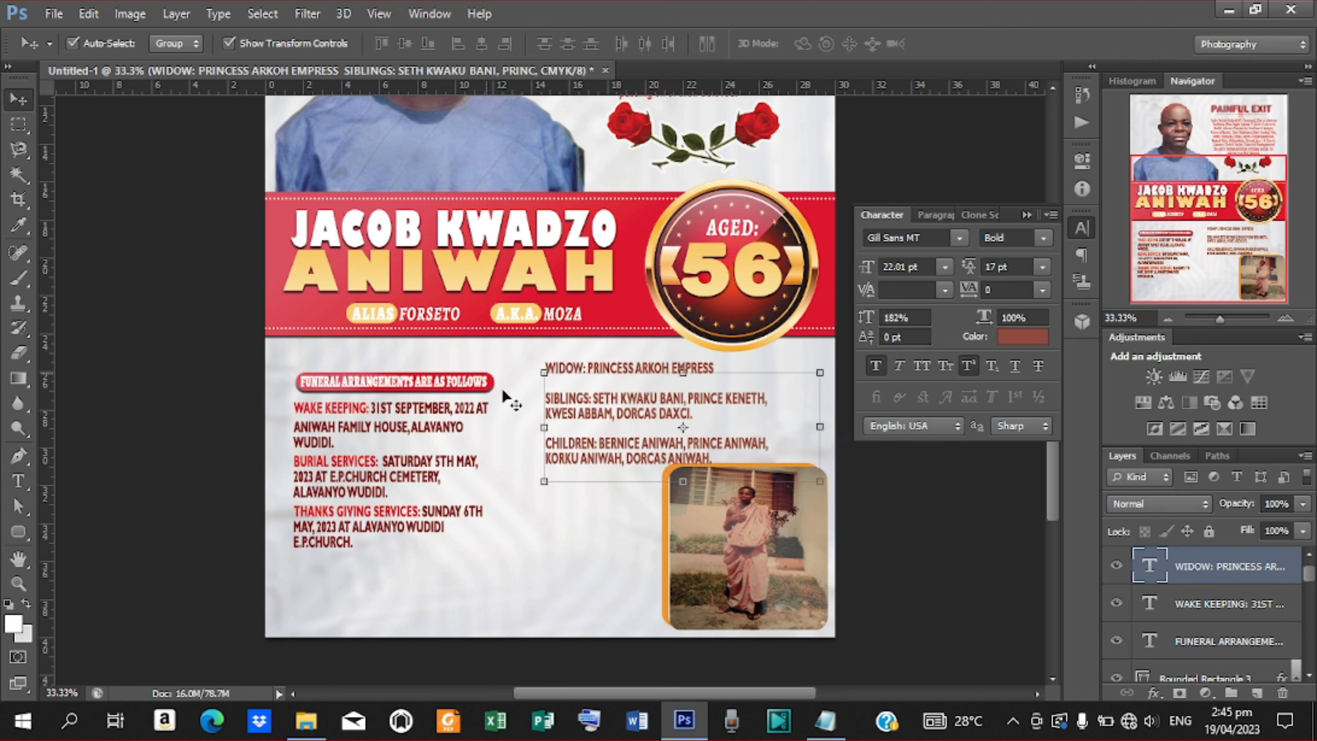
Scale down the photo's rounded frame from its corner.
{"action": "left_click", "coordinate": [725, 506]}
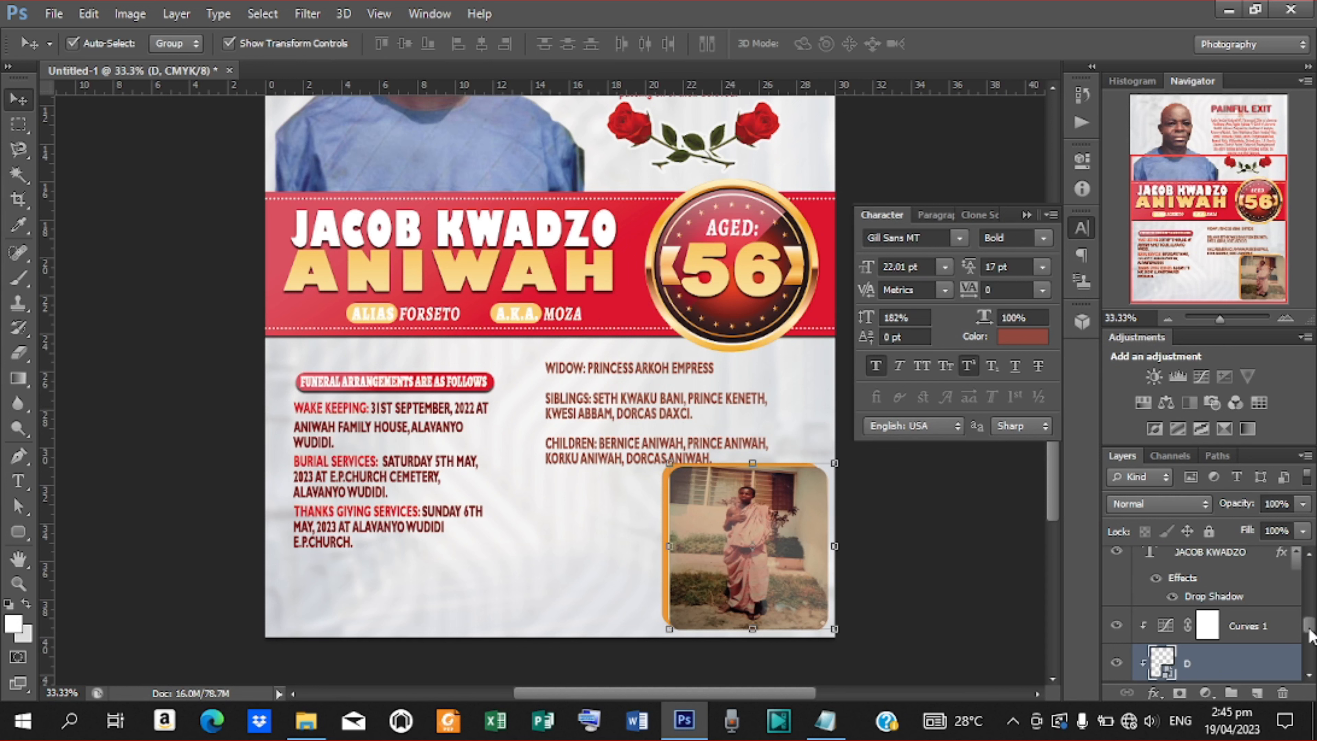
{"action": "left_click_drag", "start_coordinate": [1309, 636], "coordinate": [1311, 644]}
{"action": "left_click", "coordinate": [1211, 562]}
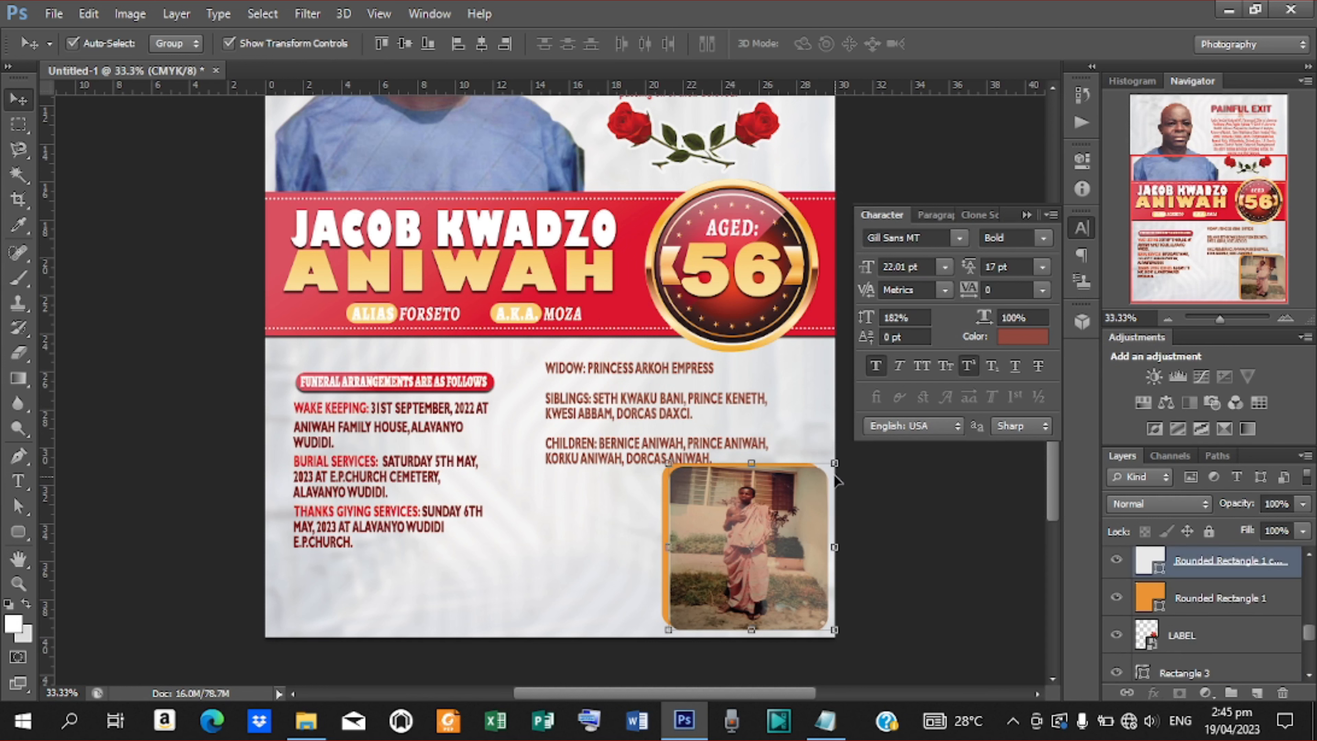
{"action": "left_click_drag", "start_coordinate": [836, 460], "coordinate": [829, 474]}
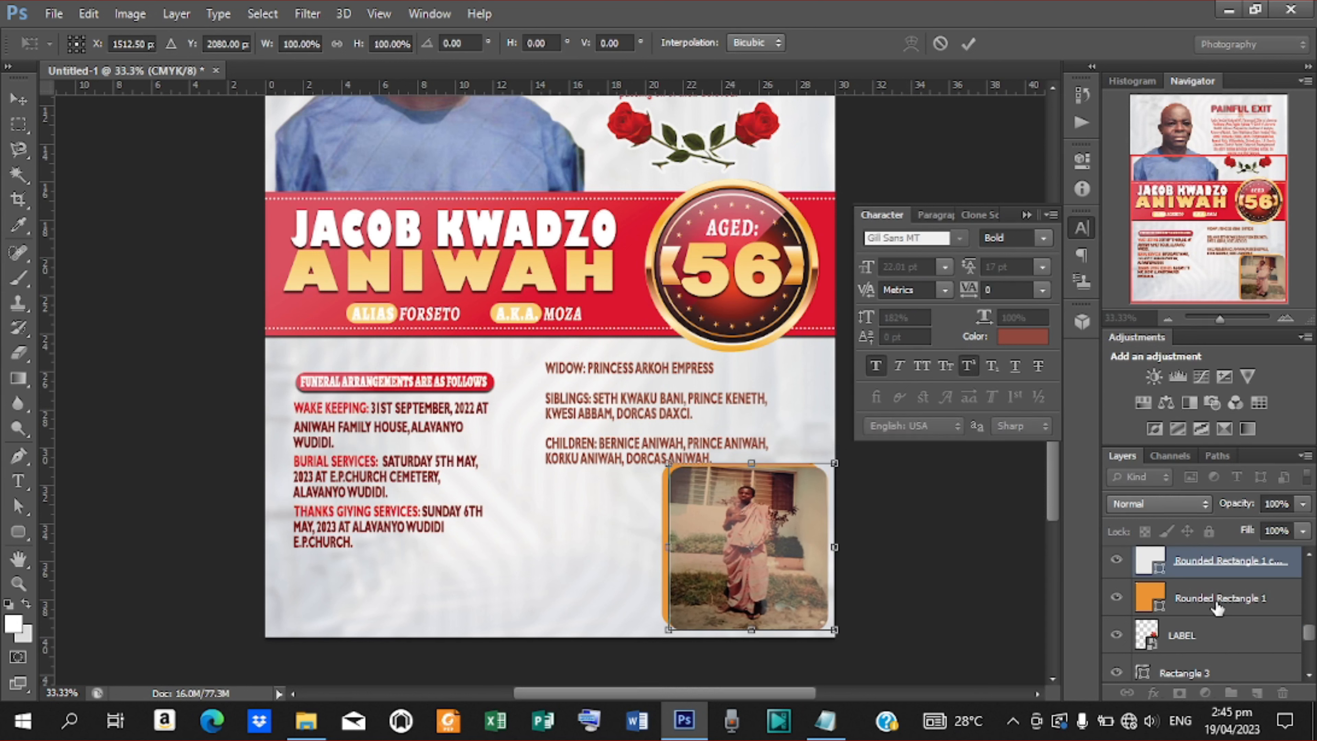
{"action": "mouse_move", "coordinate": [1308, 636]}
{"action": "left_mouse_down"}
{"action": "mouse_move", "coordinate": [1308, 615]}
{"action": "mouse_move", "coordinate": [1307, 632]}
{"action": "left_mouse_up"}
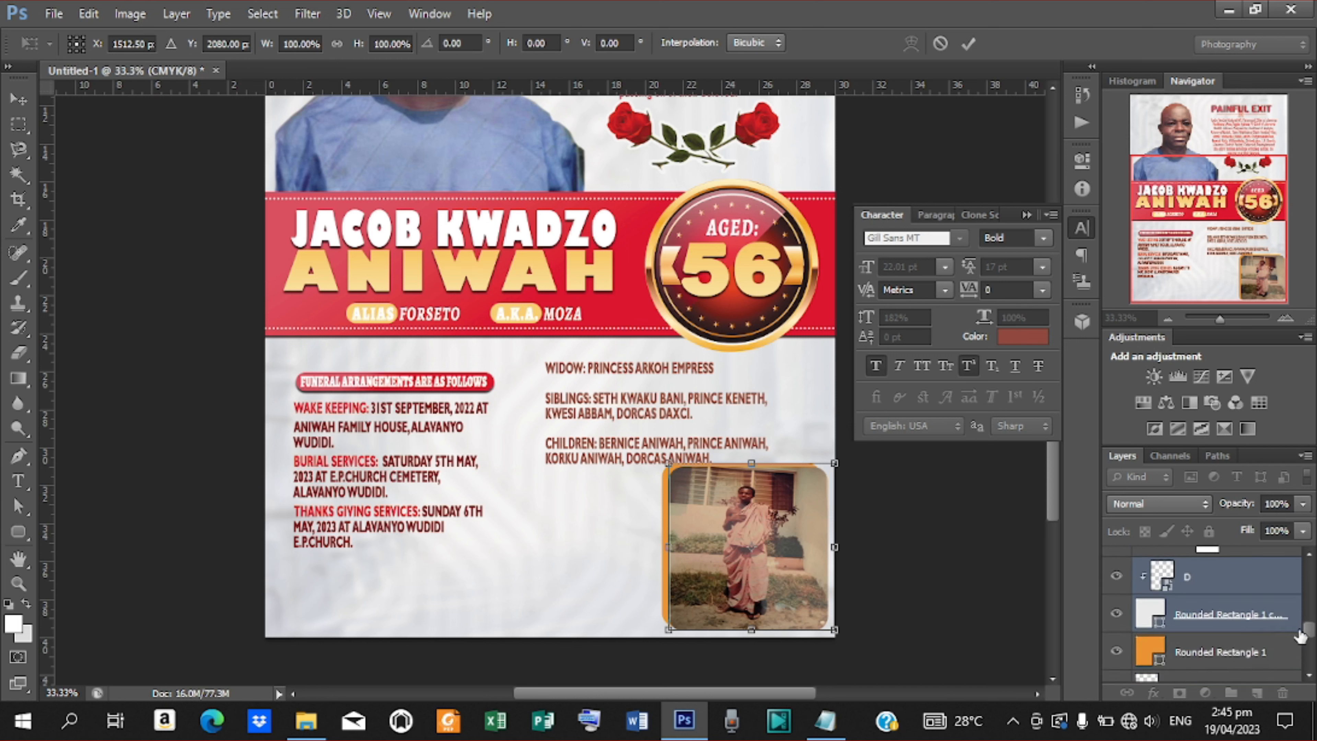
{"action": "key", "text": "Return"}
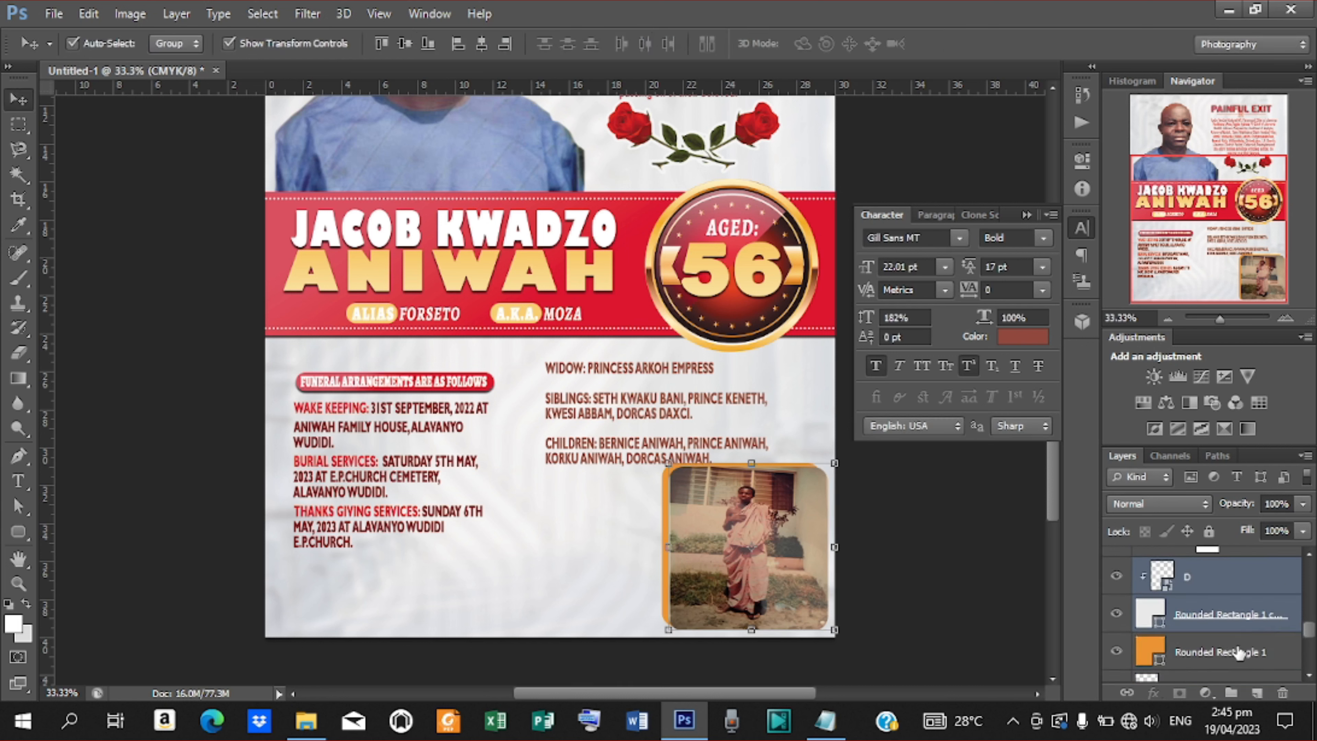
Scale the photo and orange frame to about 90% and nudge them into the bottom-right corner.
{"action": "left_click", "coordinate": [1239, 653], "text": "shift"}
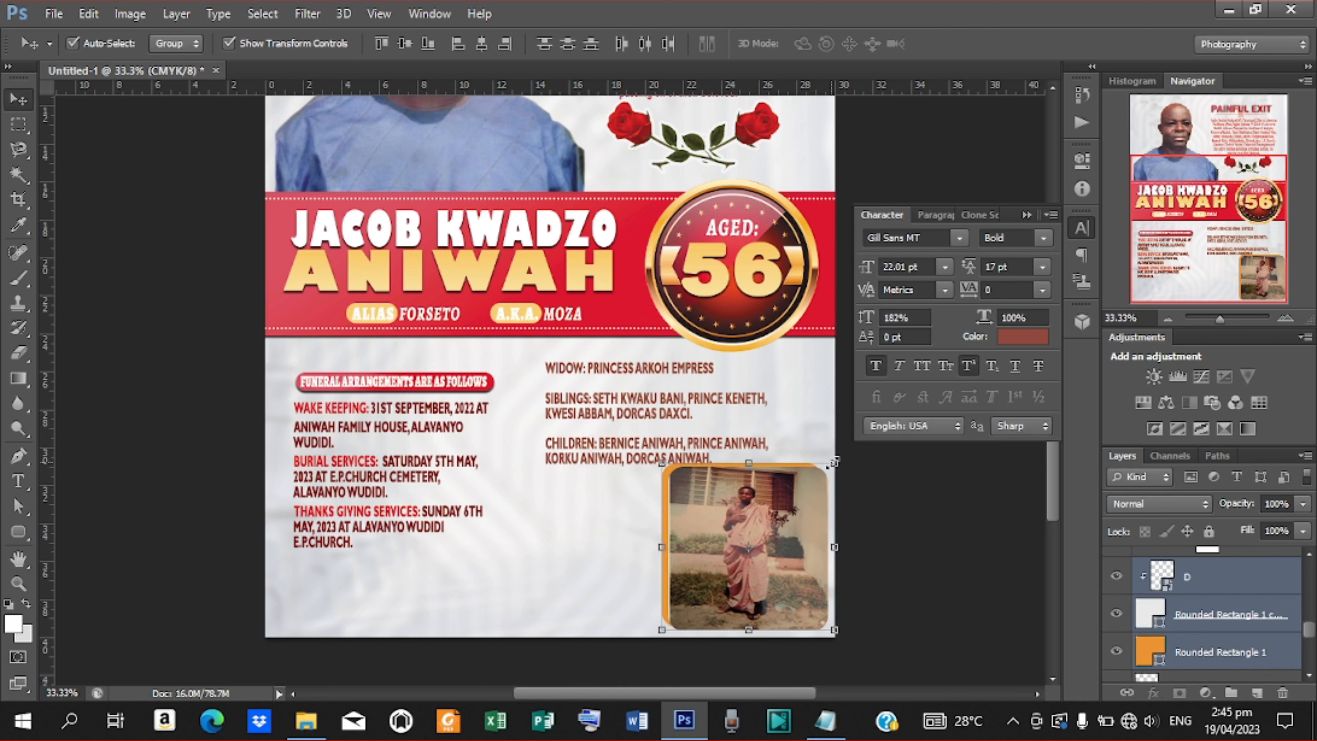
{"action": "left_click_drag", "start_coordinate": [829, 462], "coordinate": [825, 472]}
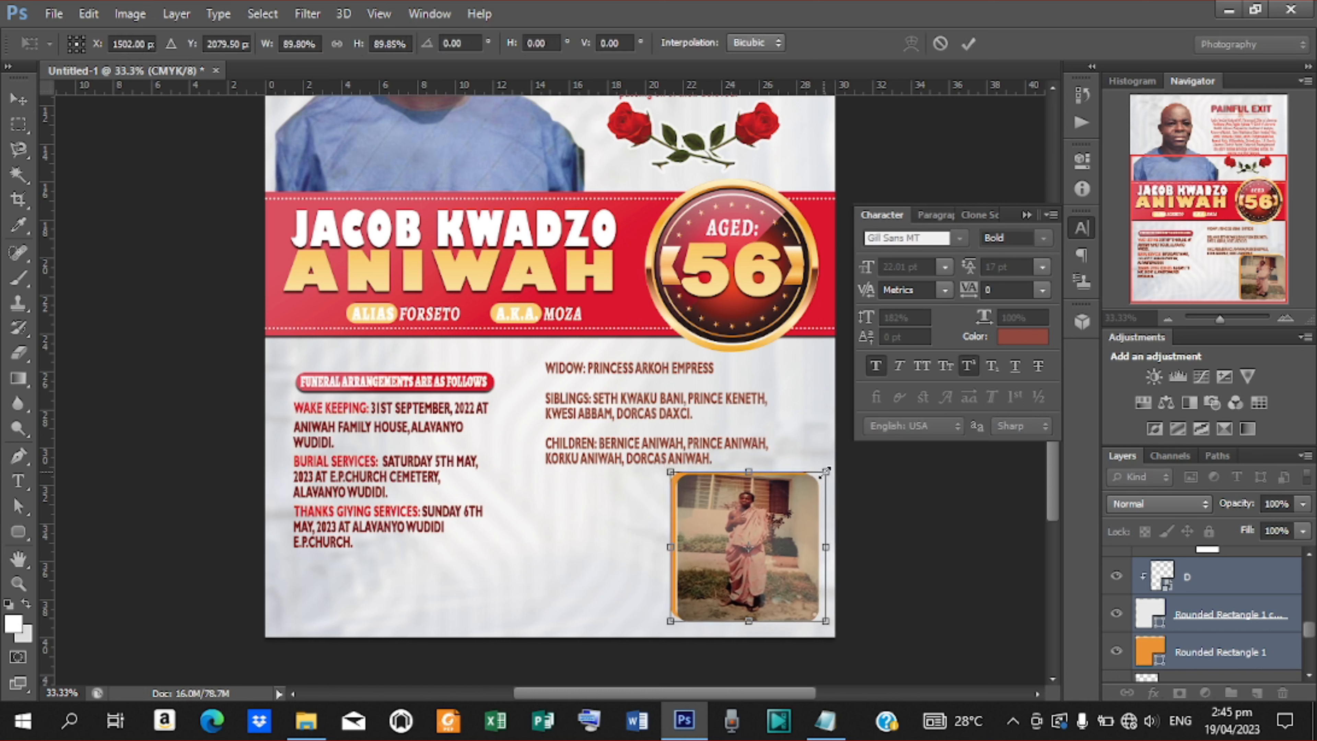
{"action": "key", "text": "Down"}
{"action": "key", "text": "Down"}
{"action": "key", "text": "Down"}
{"action": "key", "text": "Down"}
{"action": "key", "text": "Down"}
{"action": "key", "text": "Down"}
{"action": "key", "text": "Down"}
{"action": "key", "text": "Down"}
{"action": "key", "text": "Right"}
{"action": "key", "text": "Right"}
{"action": "key", "text": "Right"}
{"action": "key", "text": "Right"}
{"action": "key", "text": "Right"}
{"action": "key", "text": "Right"}
{"action": "key", "text": "Right"}
{"action": "key", "text": "Right"}
{"action": "key", "text": "Right"}
{"action": "key", "text": "Right"}
{"action": "key", "text": "Right"}
{"action": "key", "text": "Right"}
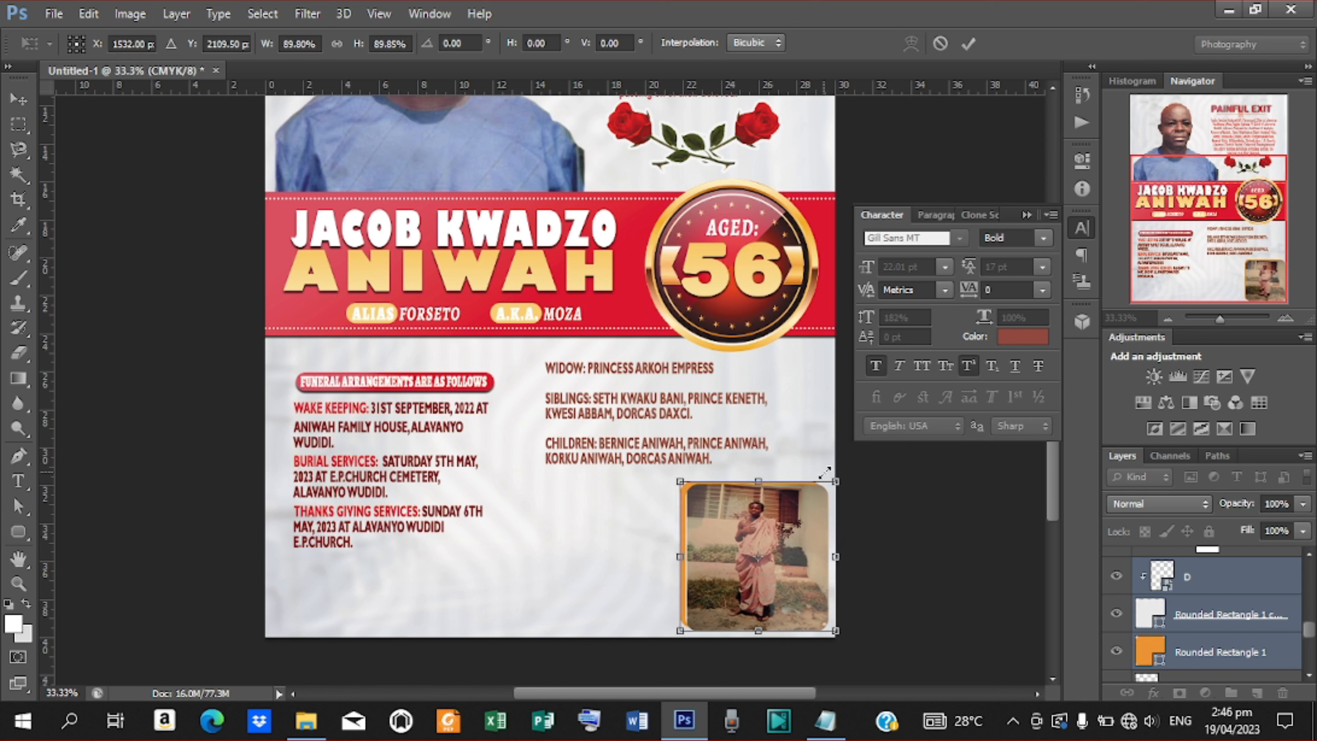
{"action": "key", "text": "Right"}
{"action": "key", "text": "Right"}
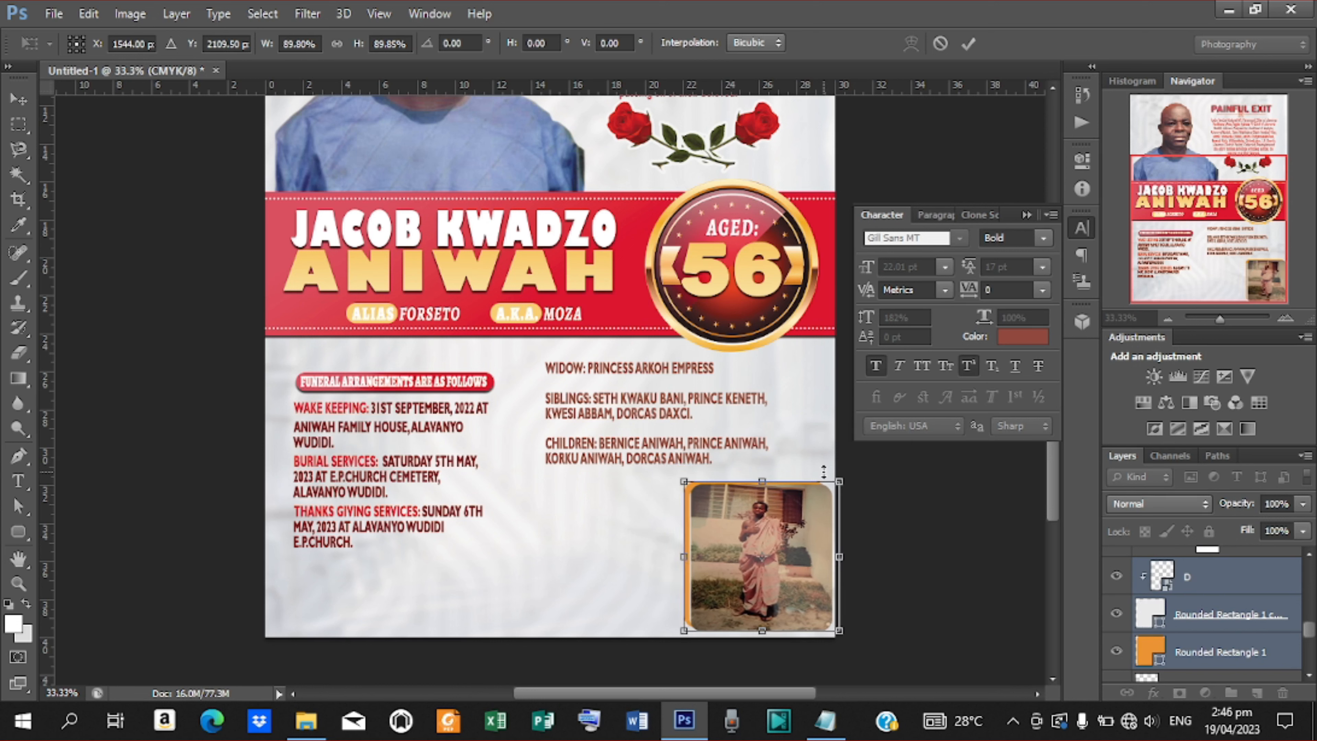
{"action": "key", "text": "Return"}
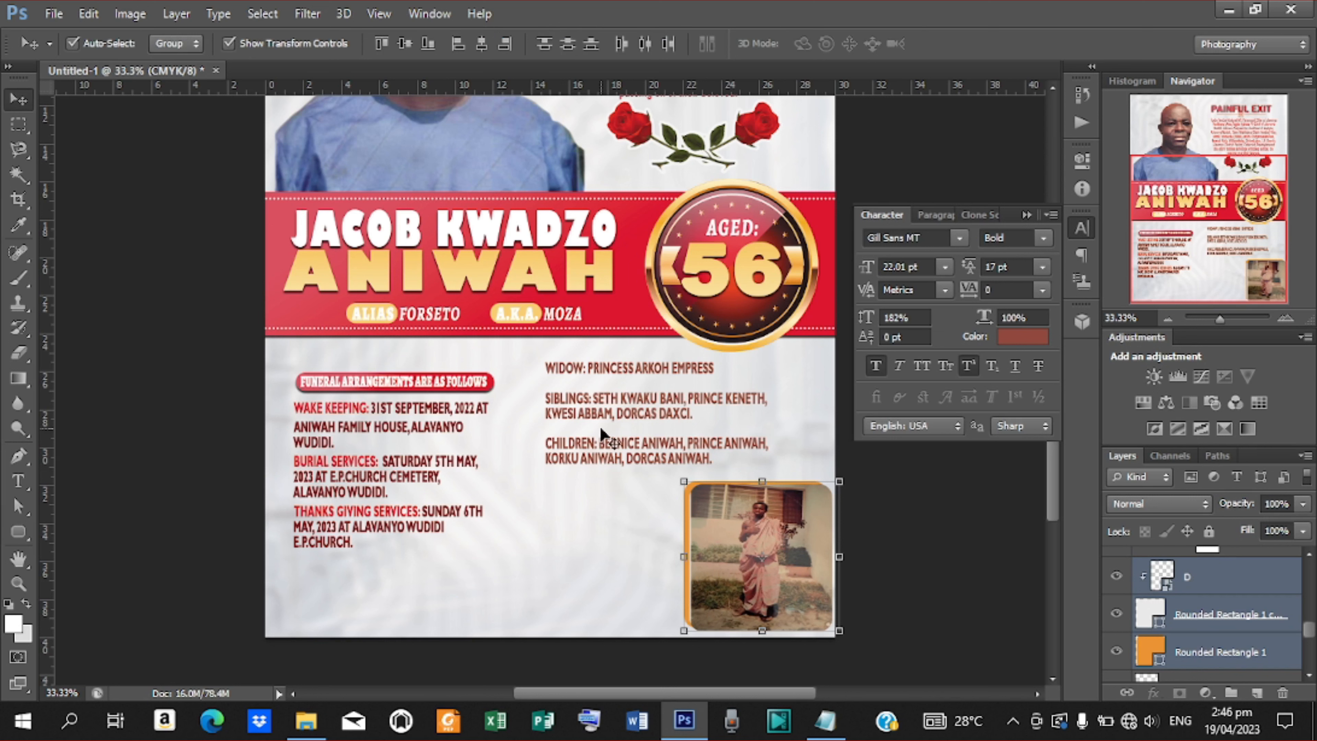
Shift the widow and siblings text block down and to the right.
{"action": "left_click", "coordinate": [611, 409]}
{"action": "key", "text": "Down"}
{"action": "key", "text": "Down"}
{"action": "key", "text": "Down"}
{"action": "key", "text": "Down"}
{"action": "key", "text": "Down"}
{"action": "key", "text": "Down"}
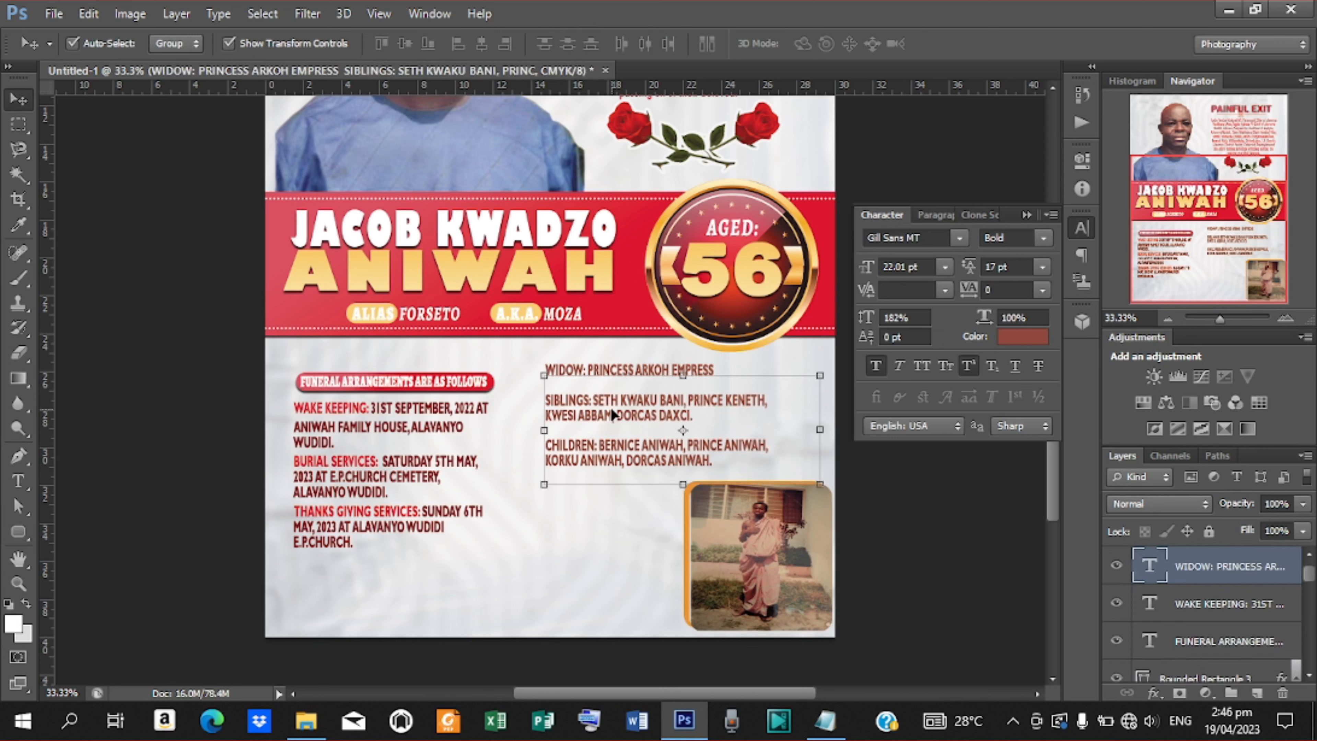
{"action": "key", "text": "shift+Down"}
{"action": "key", "text": "shift+Down"}
{"action": "key", "text": "shift+Right"}
{"action": "key", "text": "shift+Right"}
{"action": "key", "text": "shift+Right"}
{"action": "key", "text": "shift+Right"}
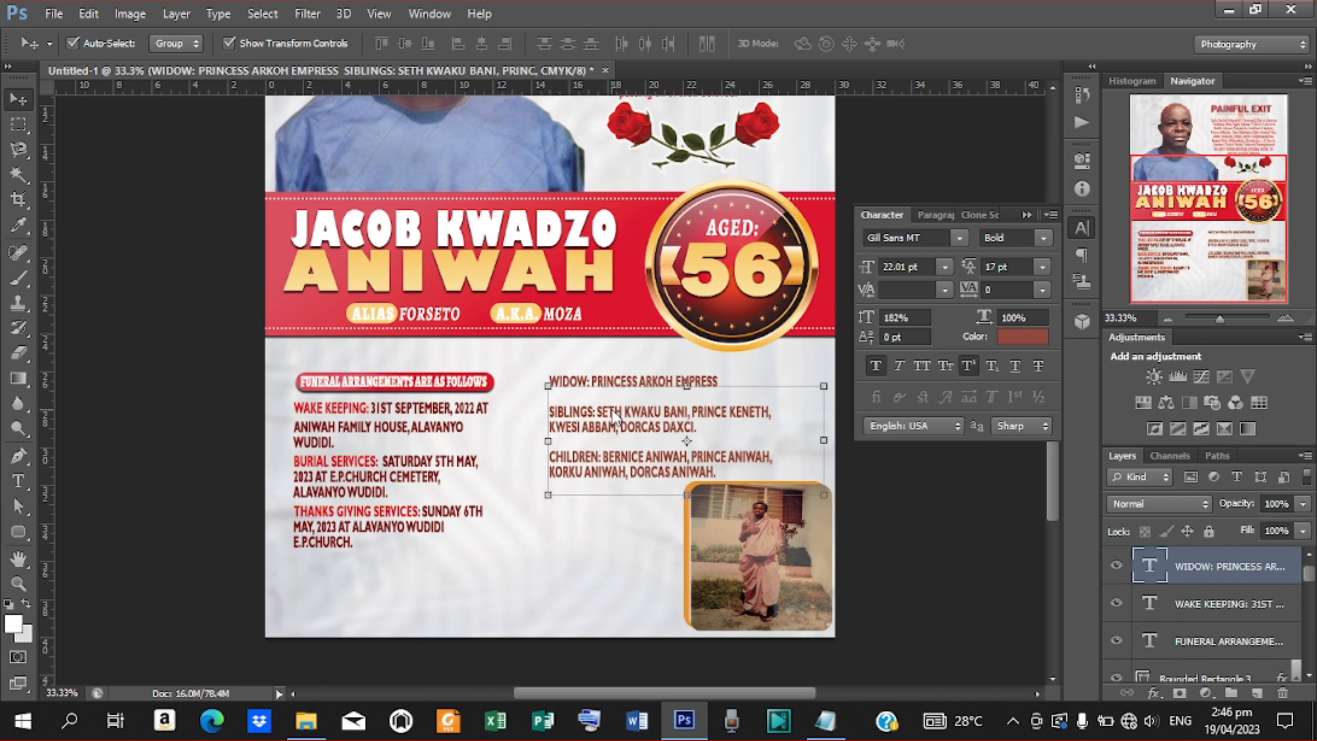
Settle the family list's position and colour the WIDOW: label banner red #dc0f30.
{"action": "key", "text": "shift+Right"}
{"action": "key", "text": "shift+Right"}
{"action": "key", "text": "shift+Right"}
{"action": "key", "text": "shift+Right"}
{"action": "key", "text": "shift+Right"}
{"action": "key", "text": "shift+Right"}
{"action": "key", "text": "shift+Right"}
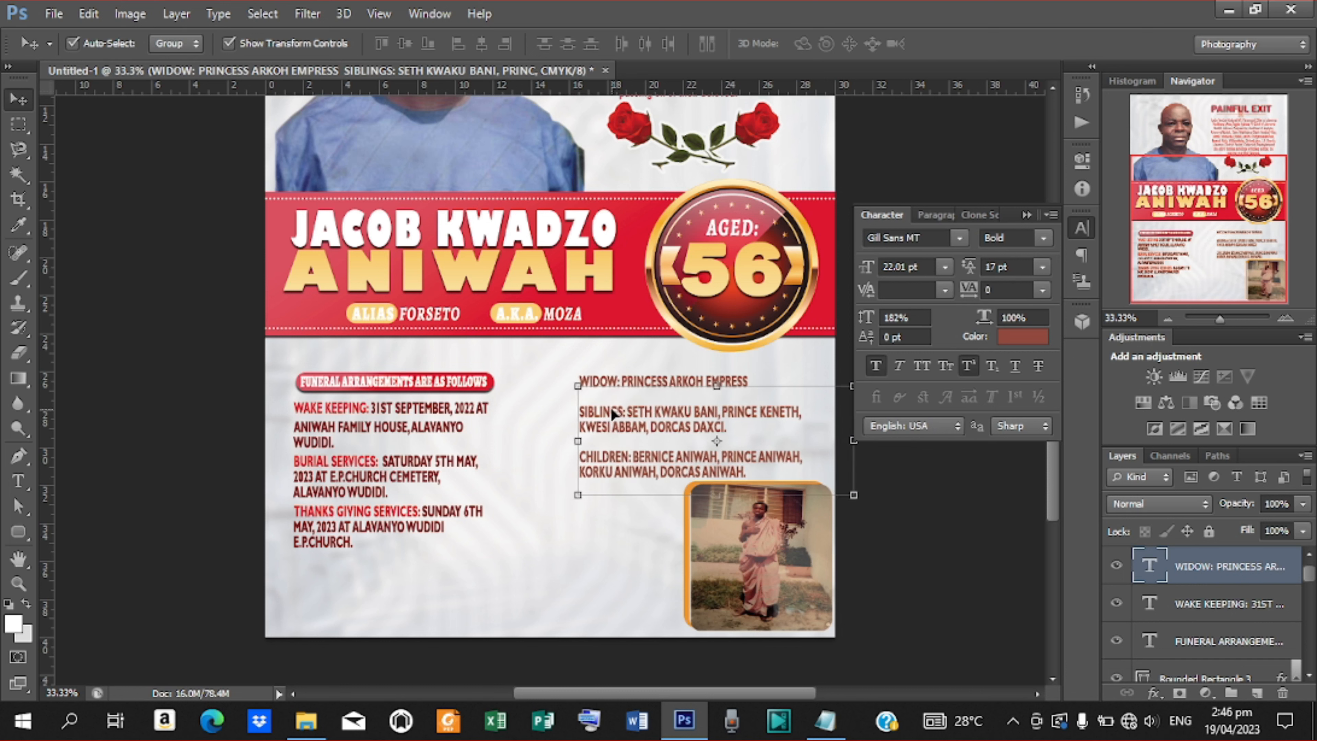
{"action": "key", "text": "Up"}
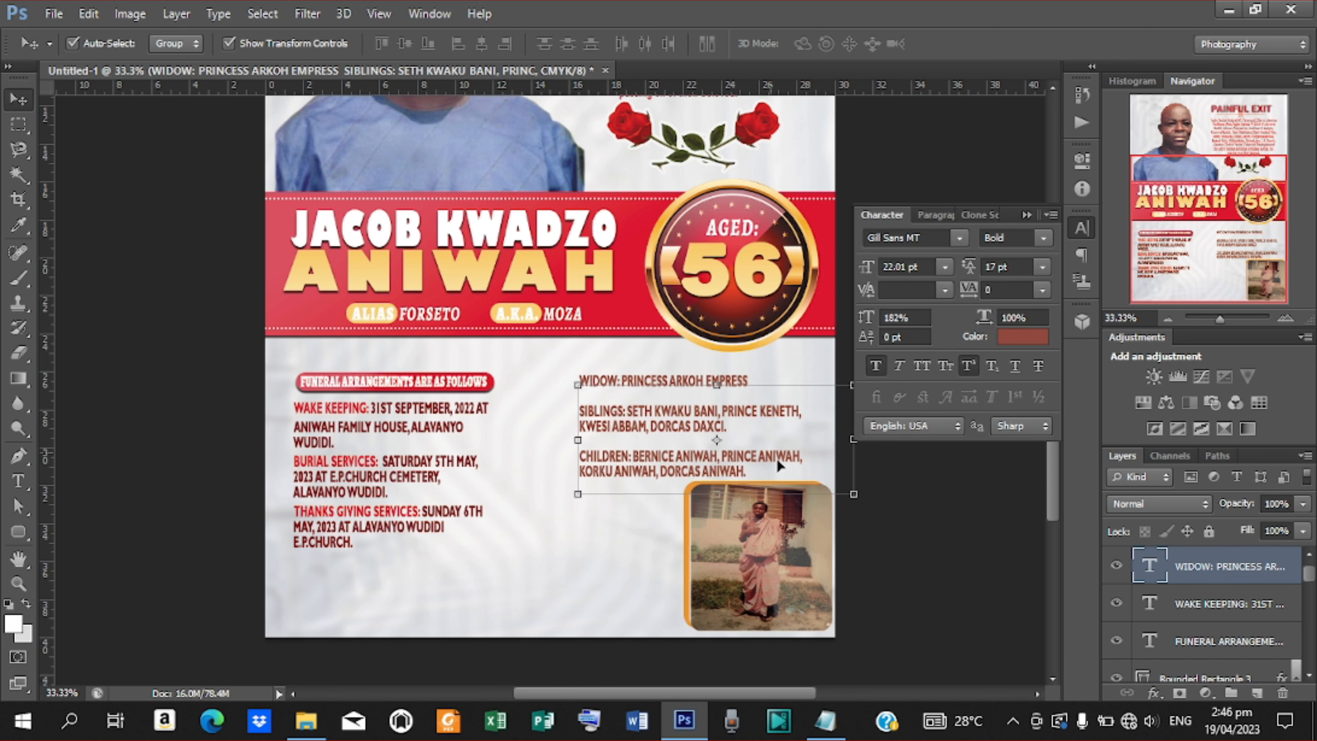
{"action": "key", "text": "t"}
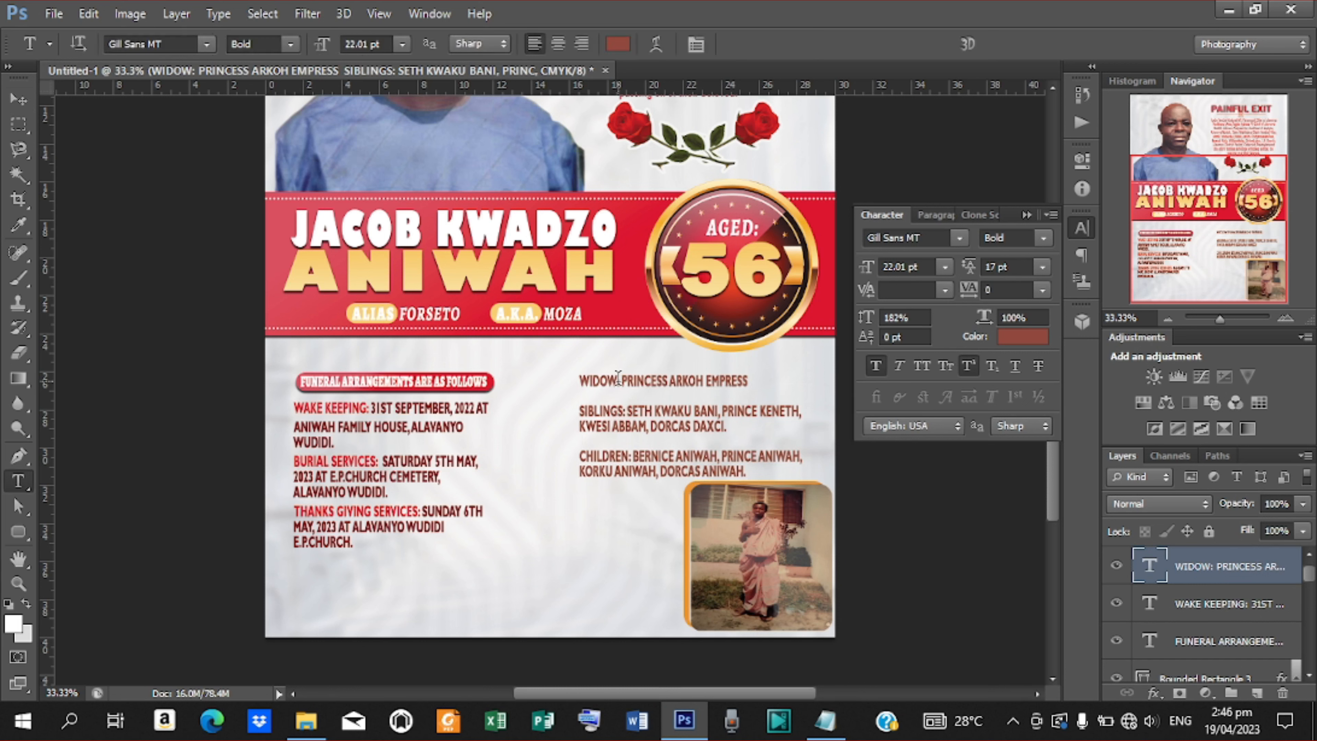
{"action": "left_click_drag", "start_coordinate": [621, 380], "coordinate": [579, 381]}
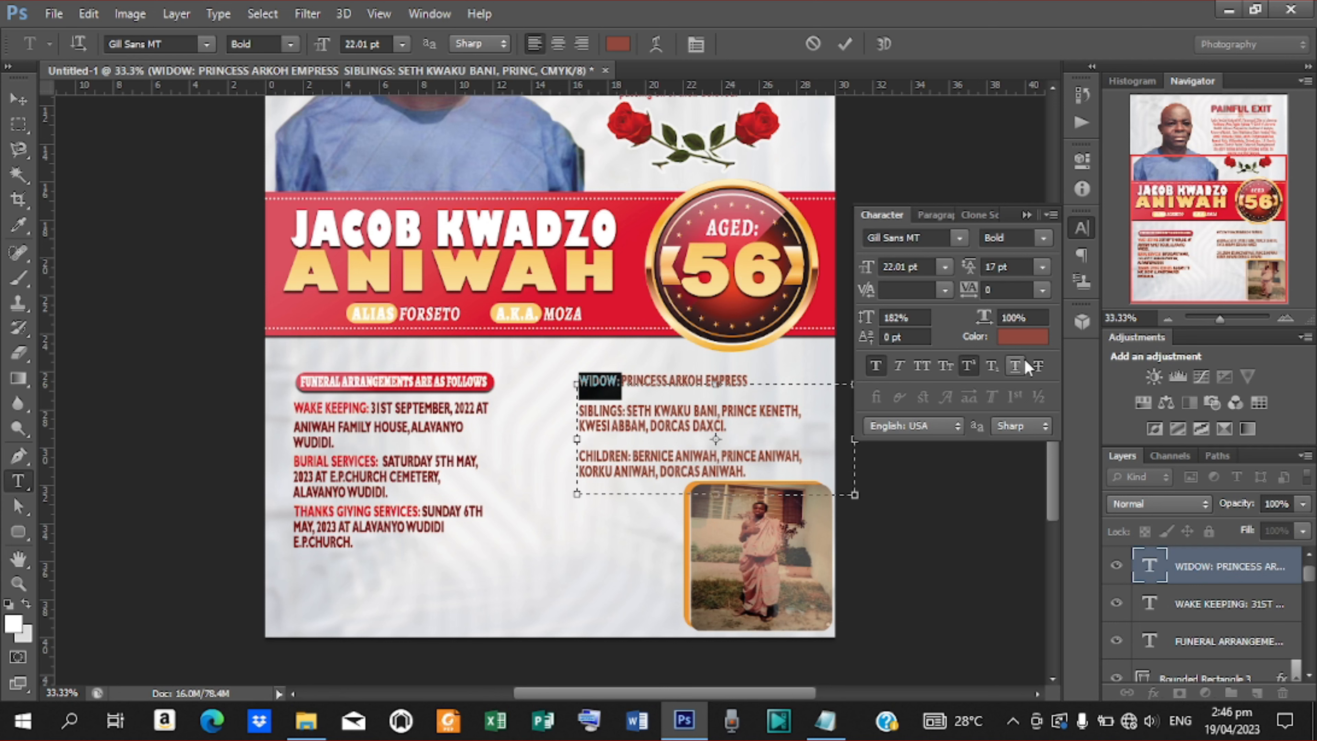
{"action": "left_click", "coordinate": [1016, 339]}
{"action": "left_click", "coordinate": [640, 281]}
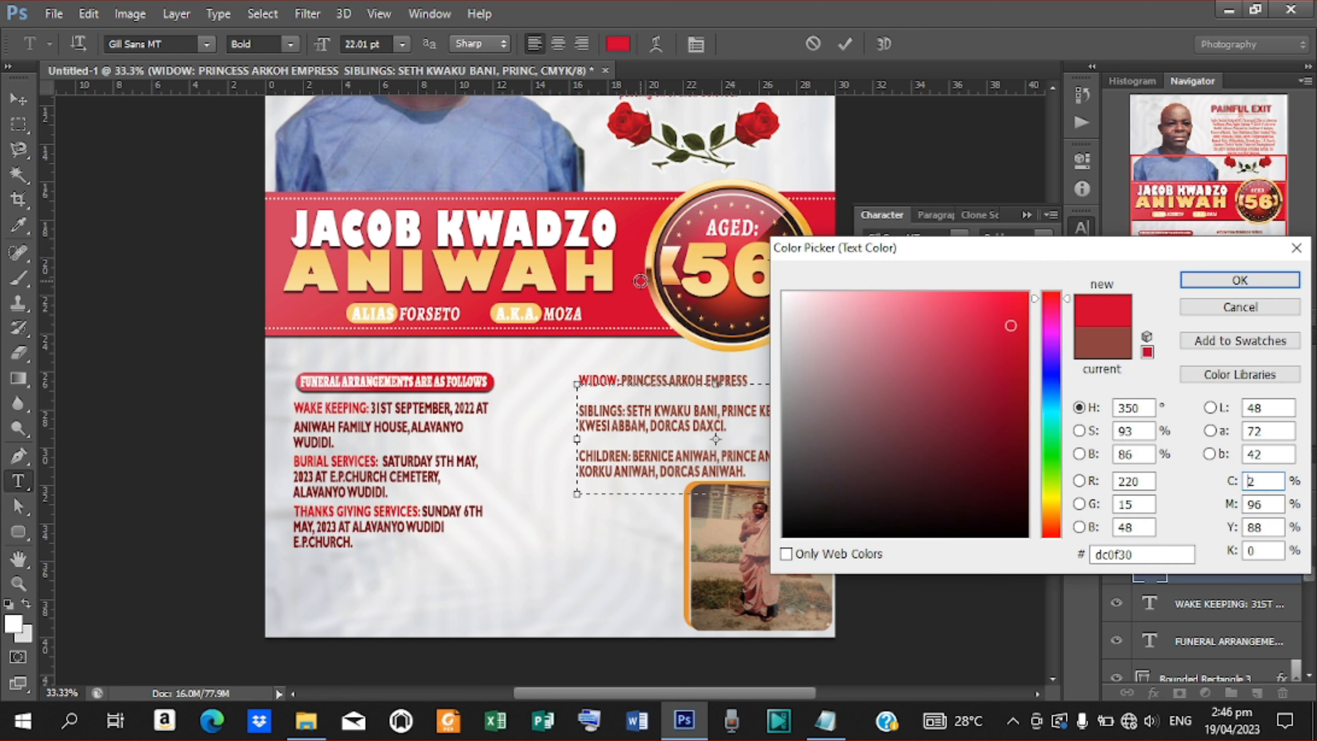
{"action": "left_click", "coordinate": [1240, 281]}
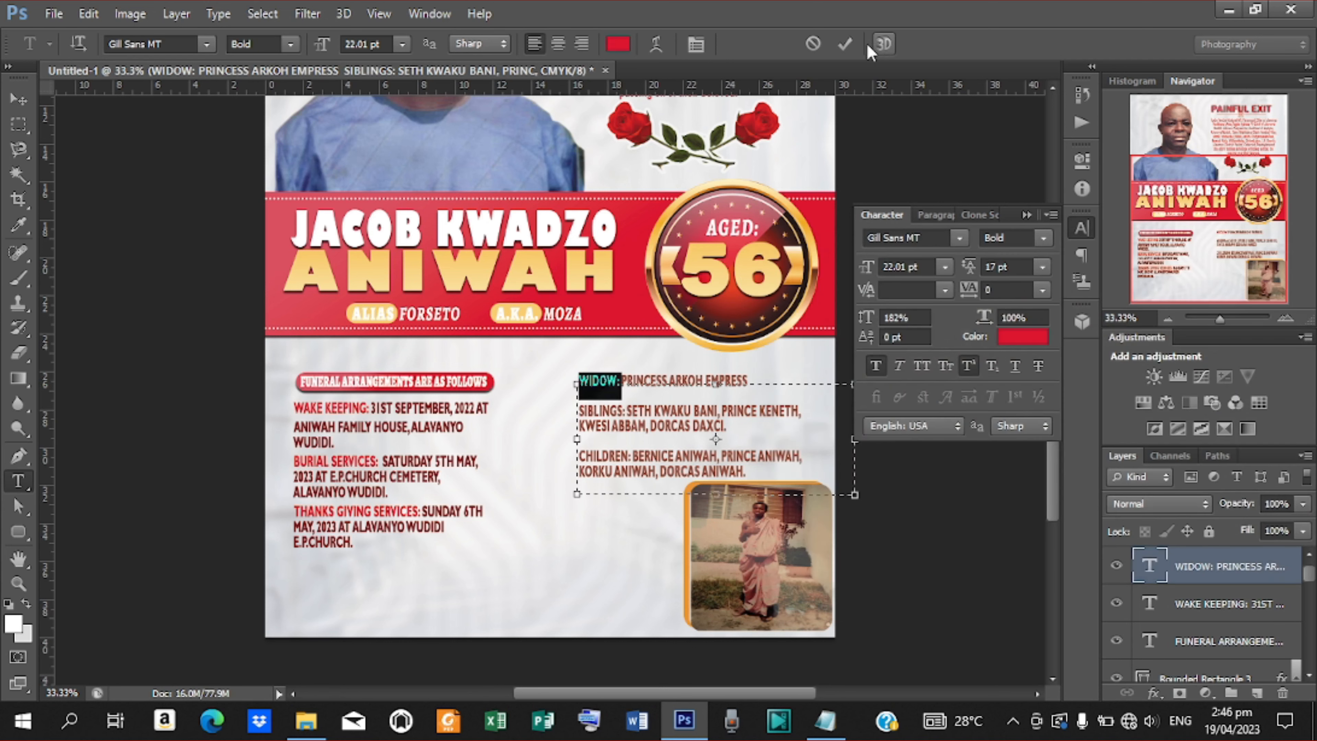
{"action": "left_click", "coordinate": [846, 43]}
Colour the SIBLINGS: and CHILDREN: labels the same banner red.
{"action": "left_click_drag", "start_coordinate": [626, 409], "coordinate": [579, 411]}
{"action": "left_click", "coordinate": [1009, 336]}
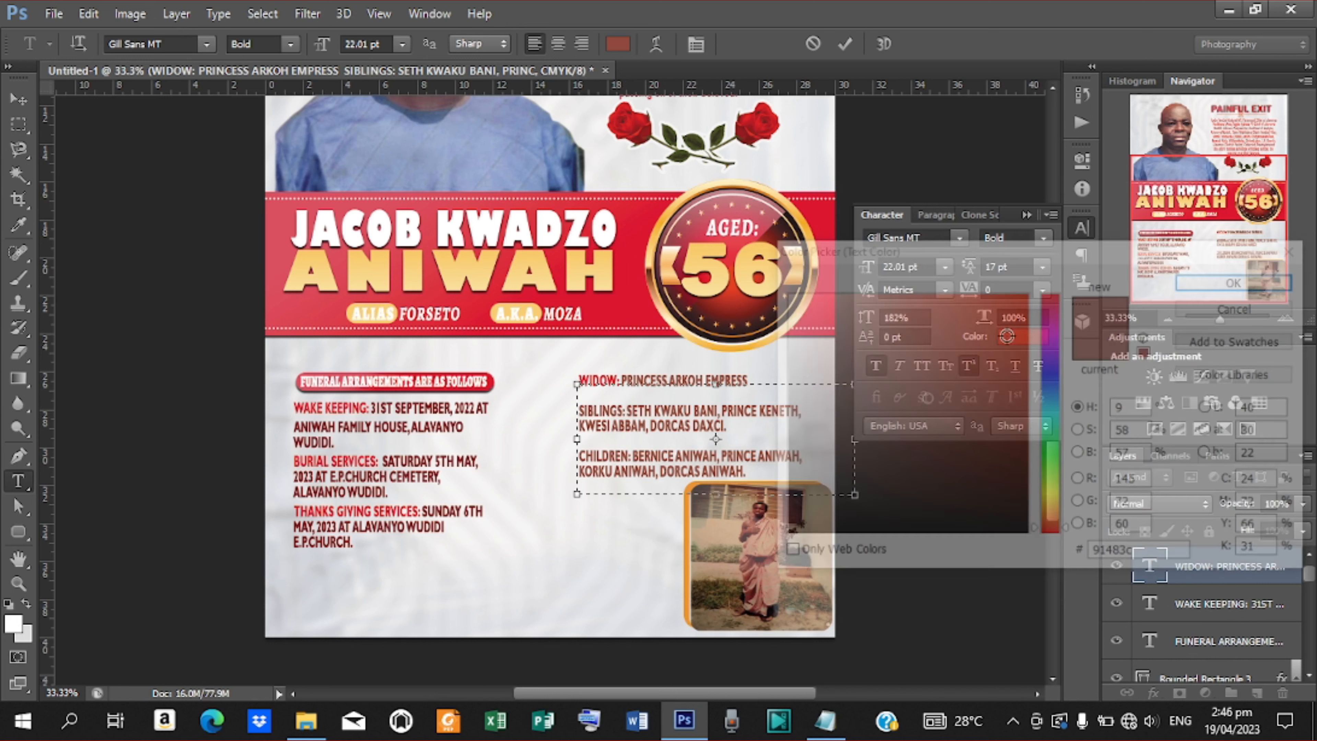
{"action": "left_click", "coordinate": [637, 299]}
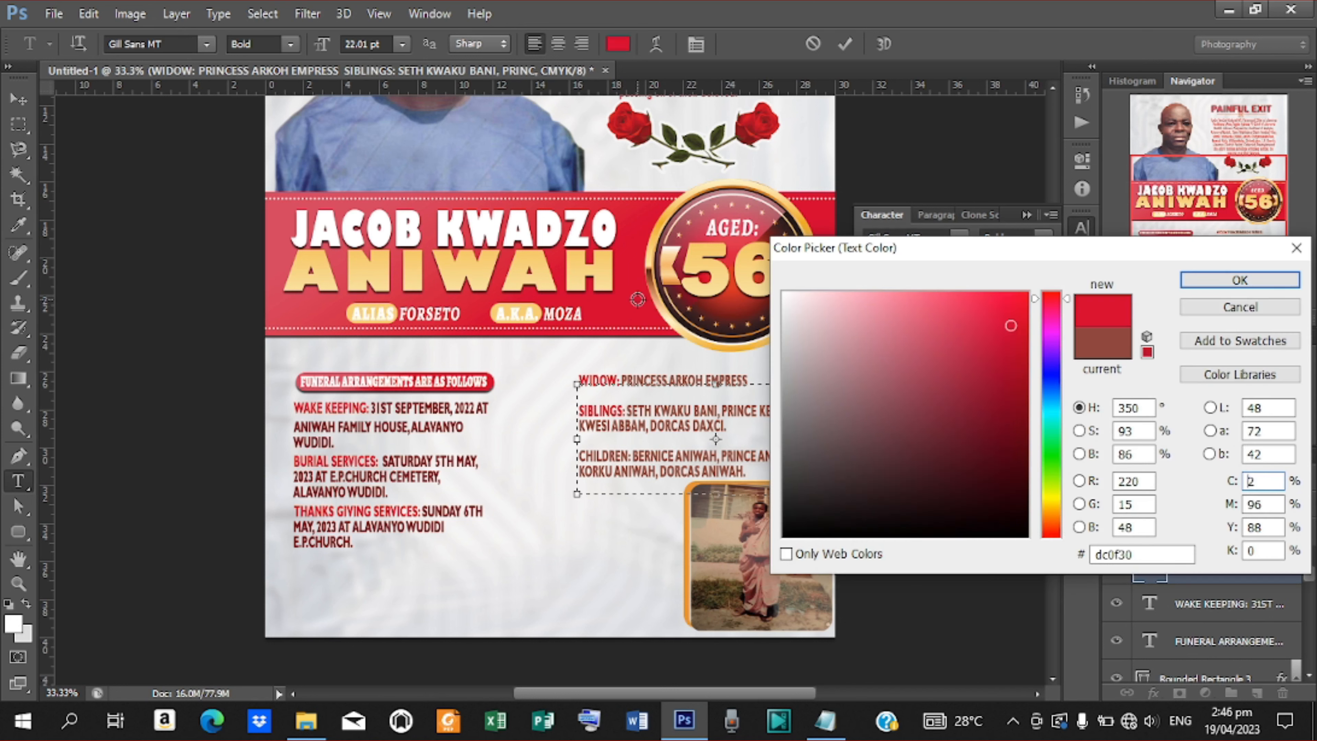
{"action": "left_click", "coordinate": [1252, 275]}
{"action": "left_click", "coordinate": [851, 42]}
{"action": "left_click", "coordinate": [846, 44]}
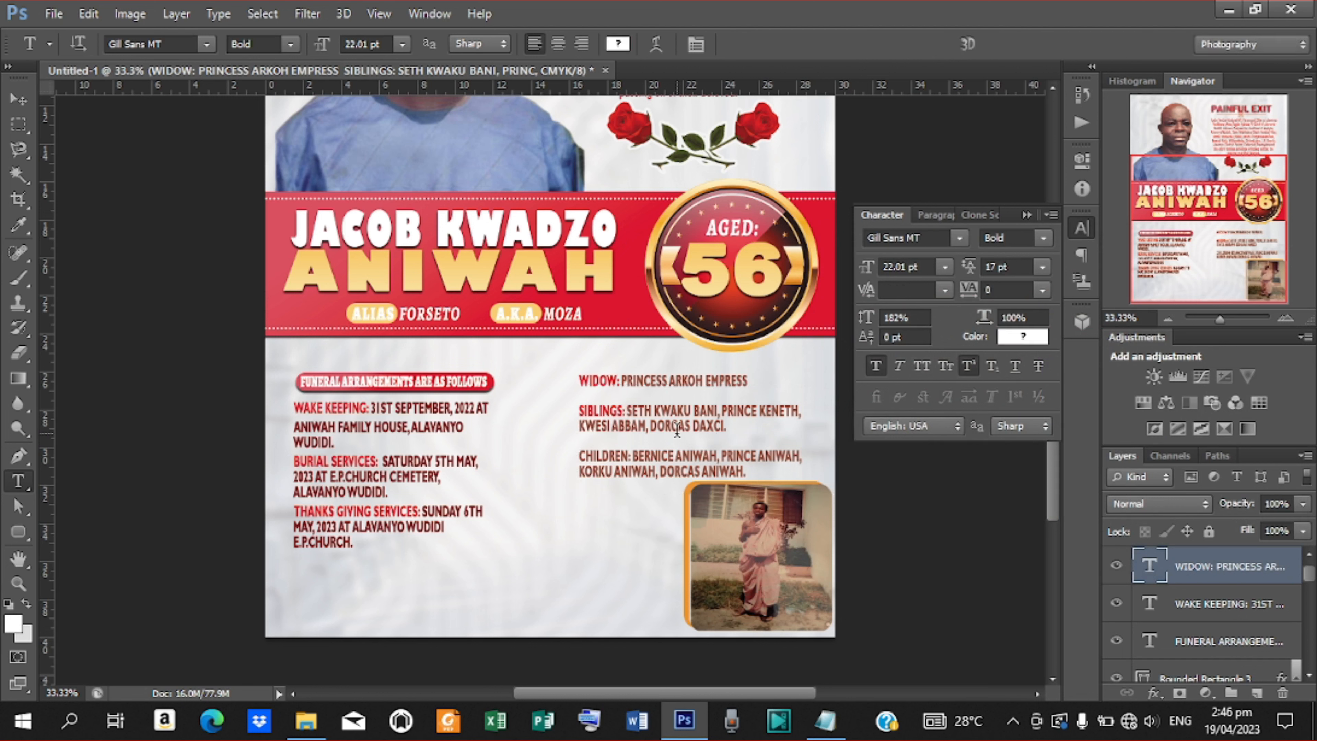
{"action": "left_click_drag", "start_coordinate": [632, 455], "coordinate": [575, 457]}
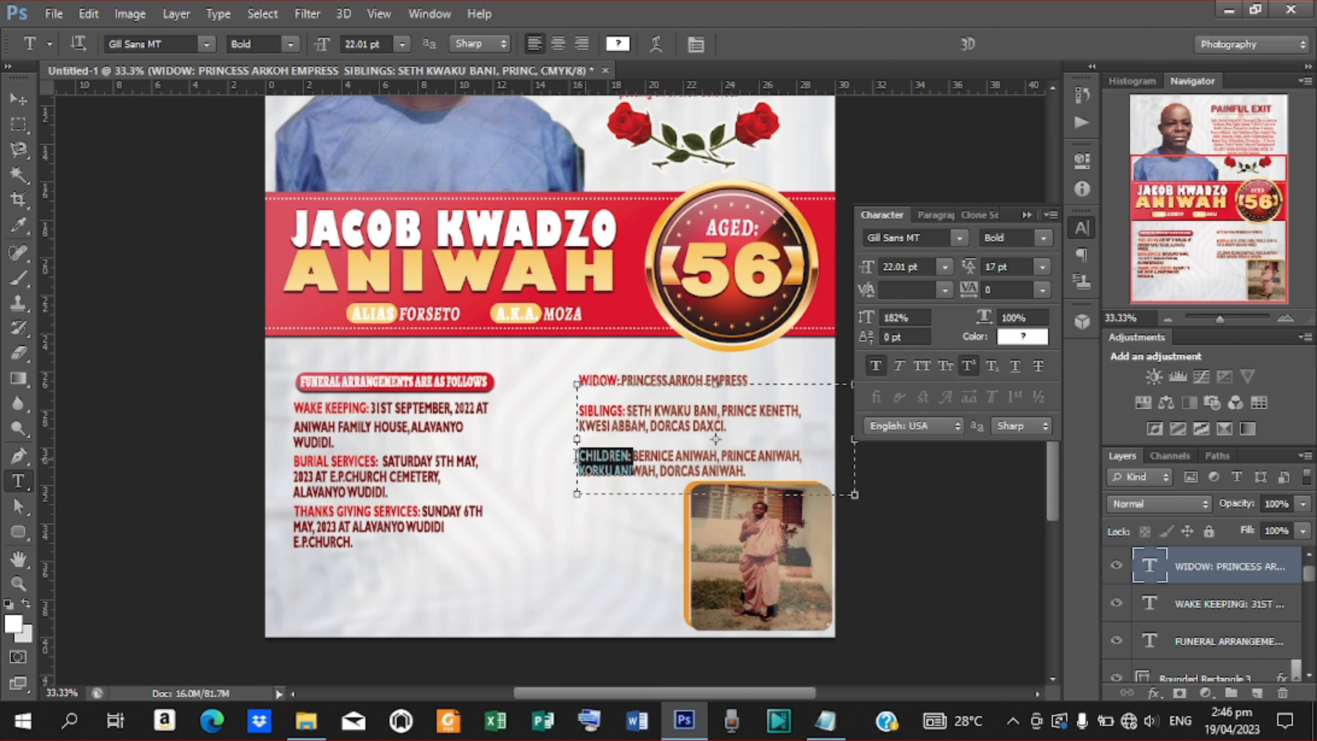
{"action": "left_click", "coordinate": [1028, 340]}
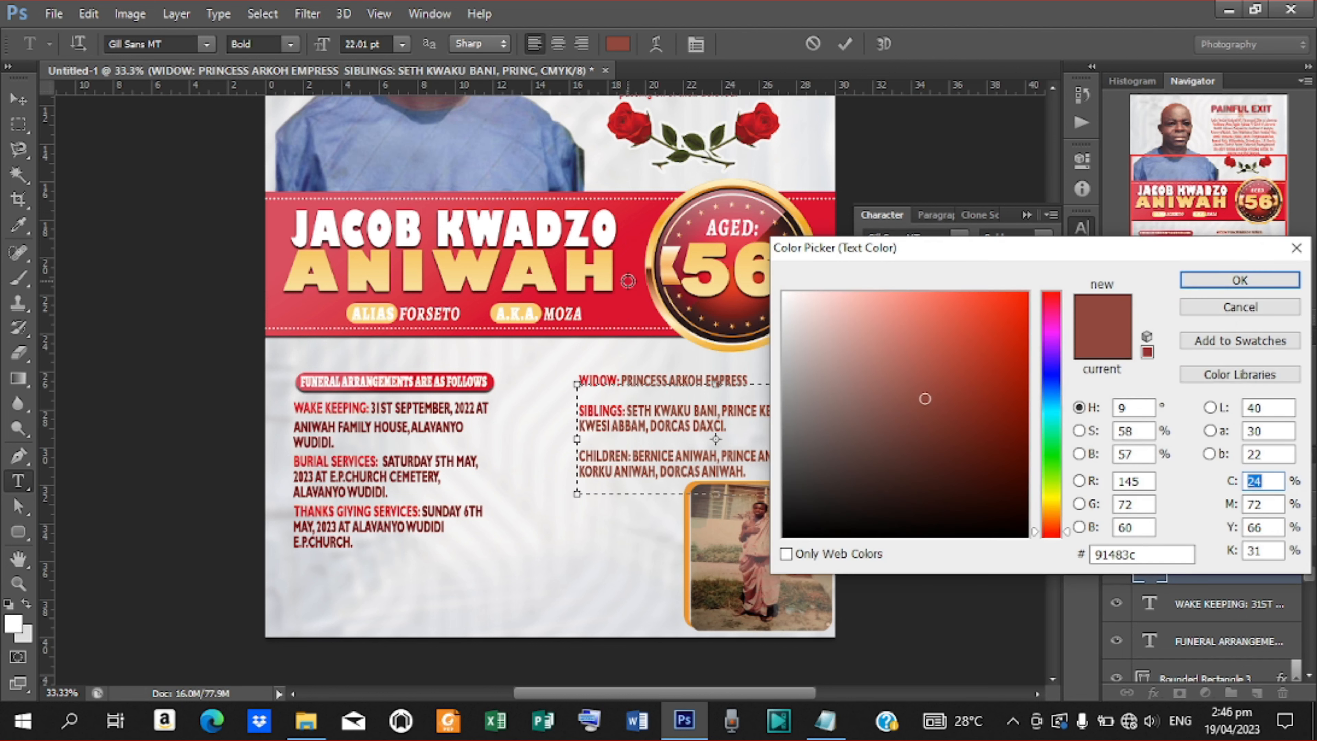
{"action": "left_click", "coordinate": [628, 280]}
{"action": "left_click", "coordinate": [1253, 280]}
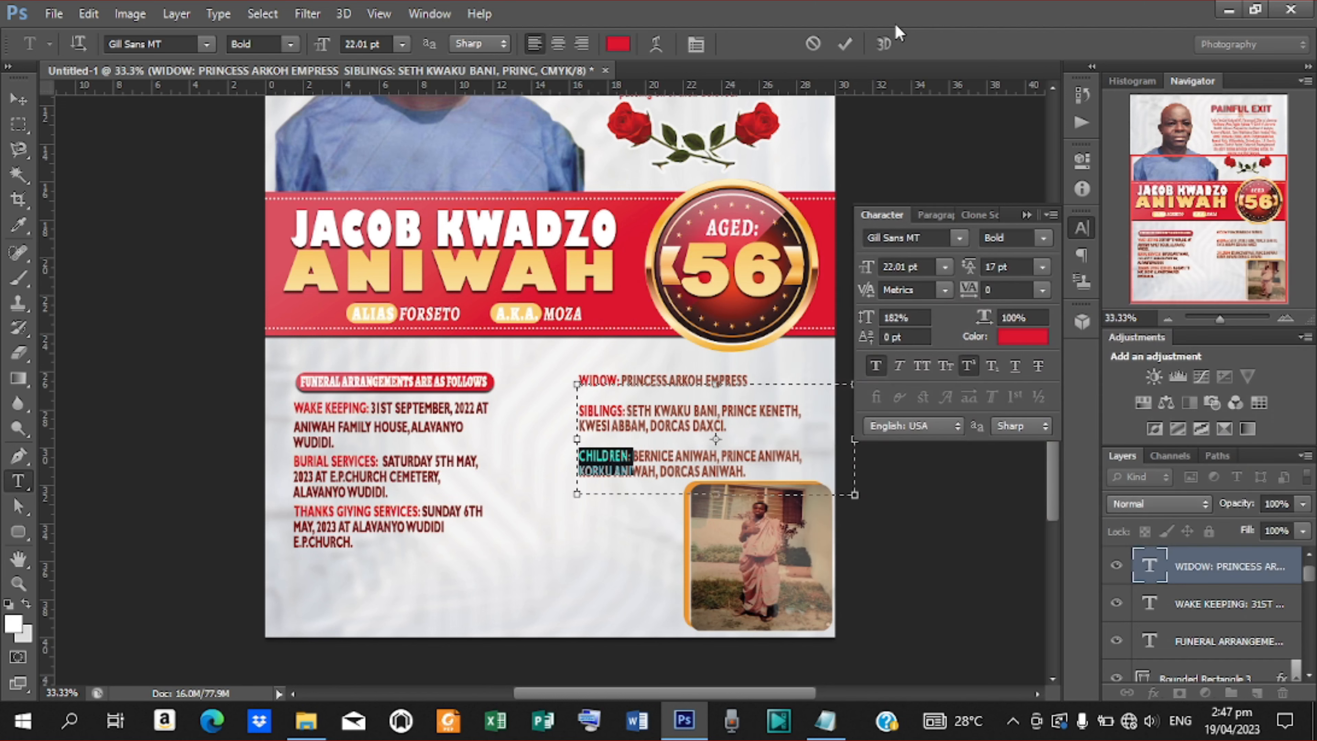
{"action": "left_click", "coordinate": [845, 43]}
Shift the family text block slightly left and place a new text cursor near the poster bottom.
{"action": "left_click", "coordinate": [8, 104]}
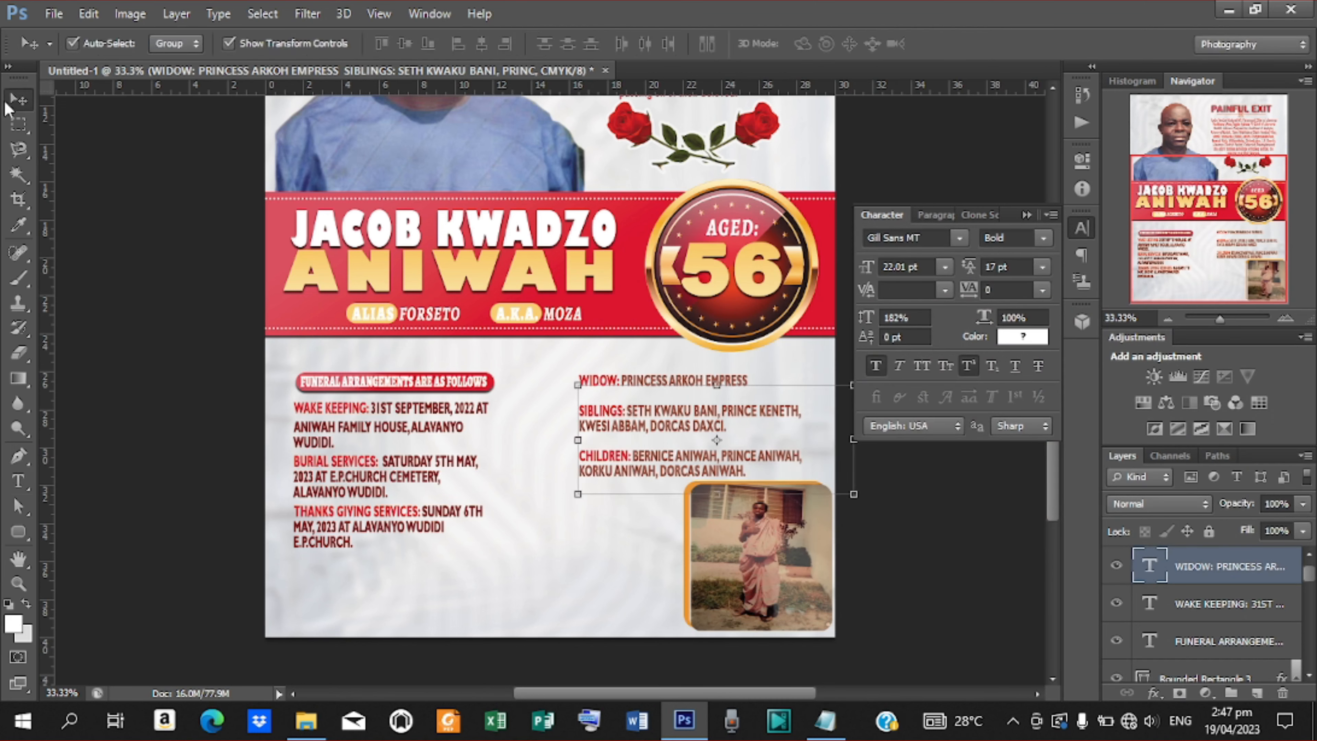
{"action": "key", "text": "shift+Left"}
{"action": "key", "text": "shift+Left"}
{"action": "key", "text": "shift+Left"}
{"action": "key", "text": "shift+Left"}
{"action": "key", "text": "shift+Left"}
{"action": "key", "text": "shift+Left"}
{"action": "key", "text": "shift+Left"}
{"action": "key", "text": "shift+Left"}
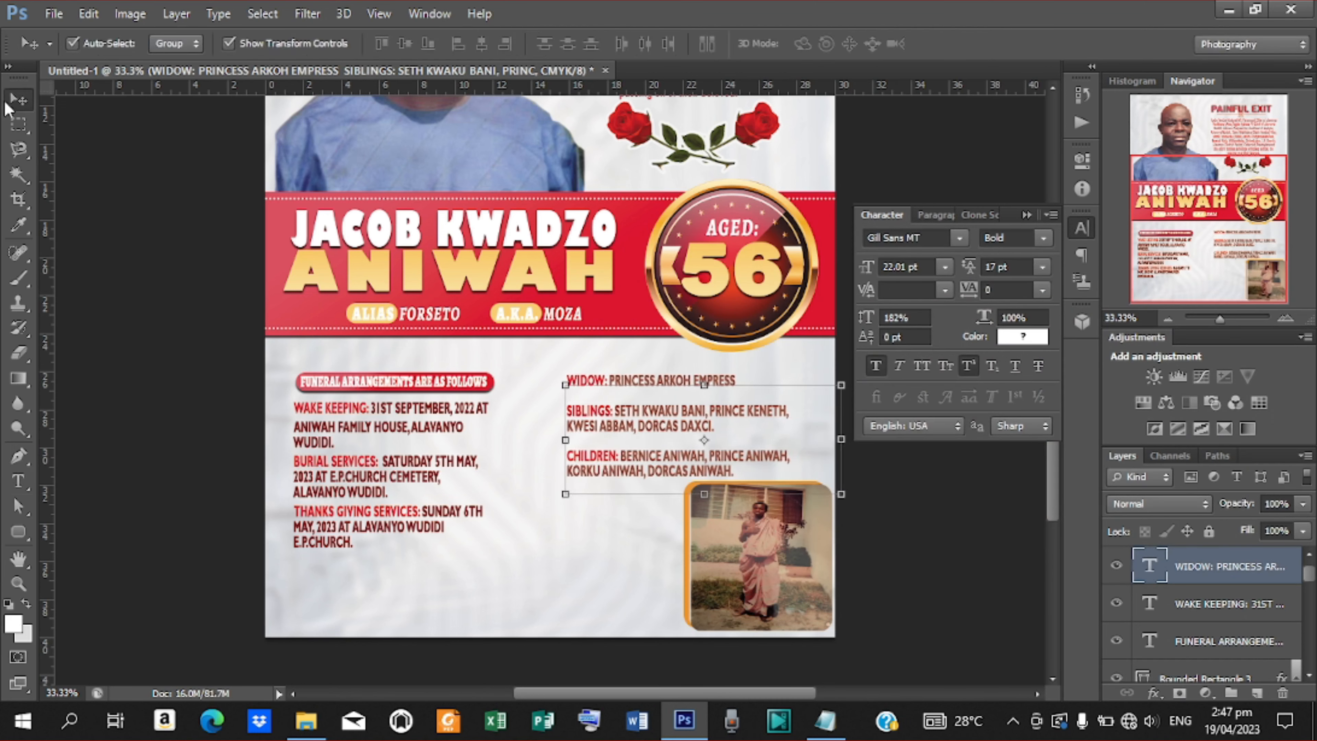
{"action": "key", "text": "Right"}
{"action": "key", "text": "Right"}
{"action": "key", "text": "Down"}
{"action": "key", "text": "Down"}
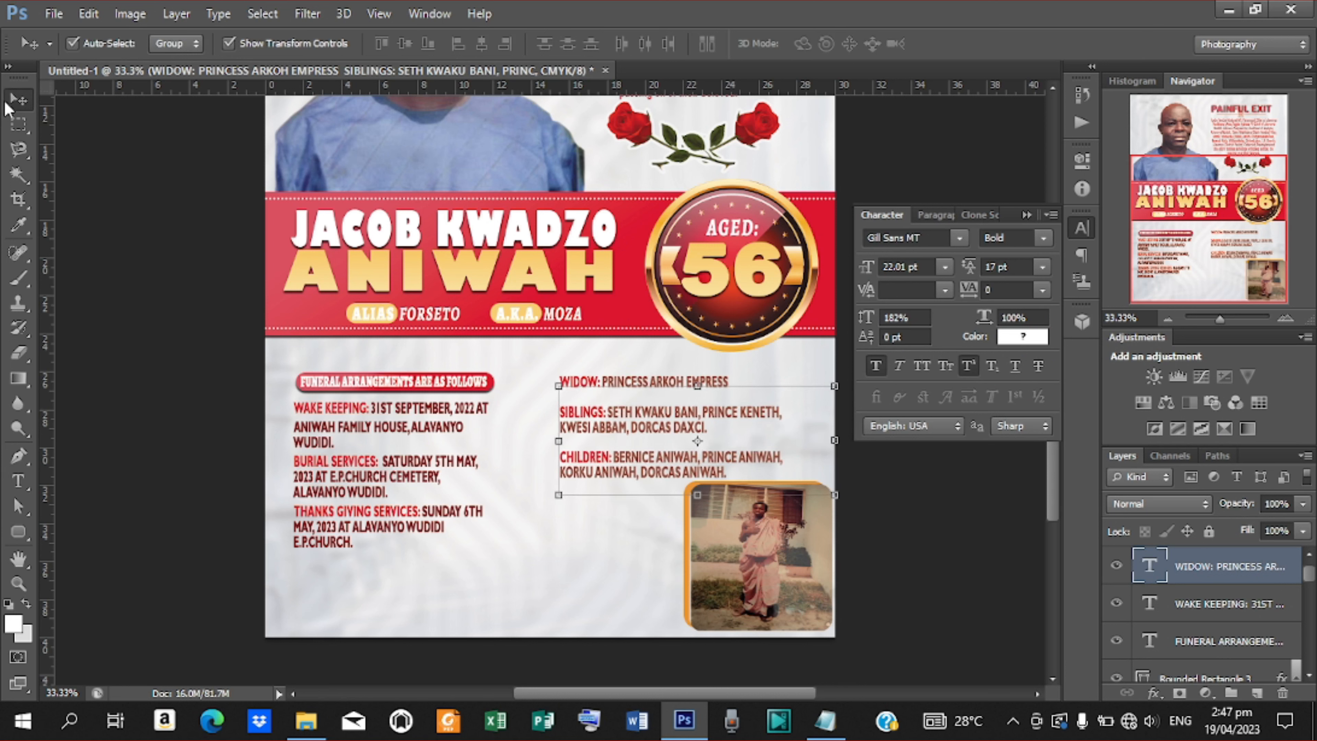
{"action": "left_click", "coordinate": [906, 558]}
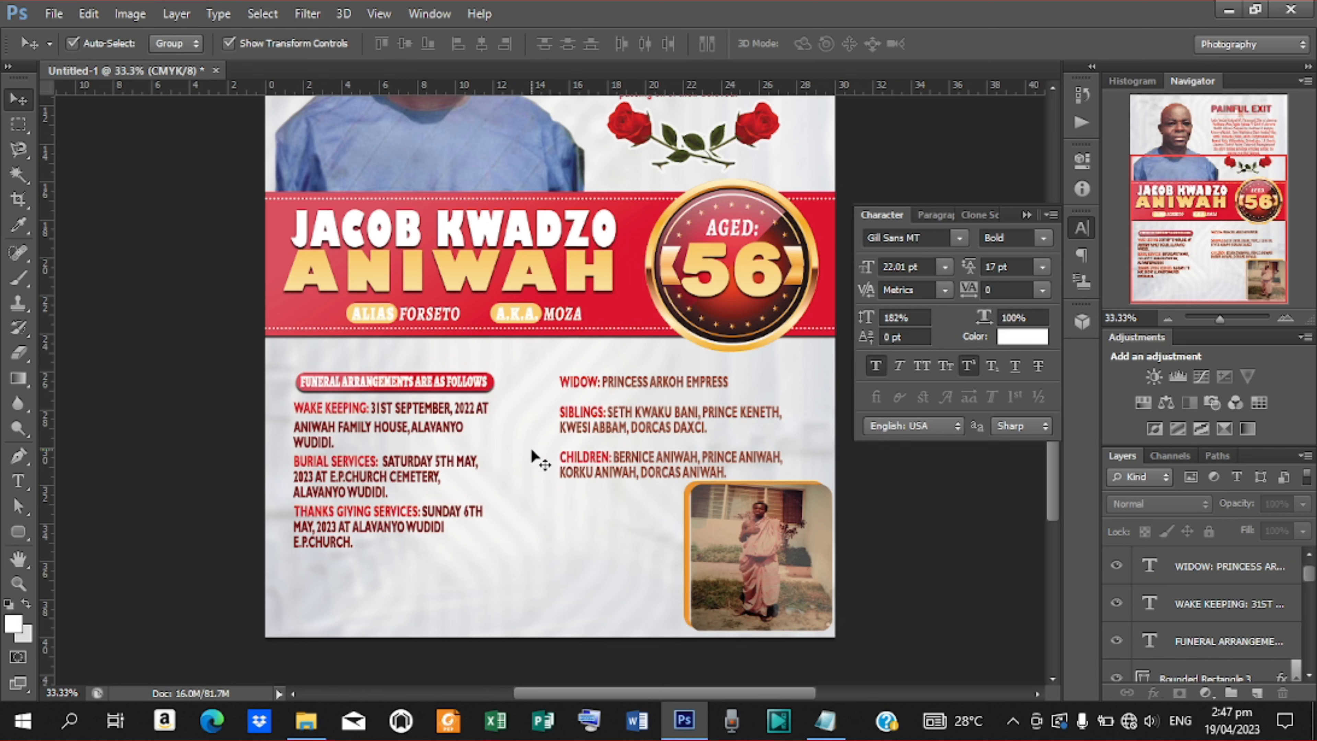
{"action": "key", "text": "t"}
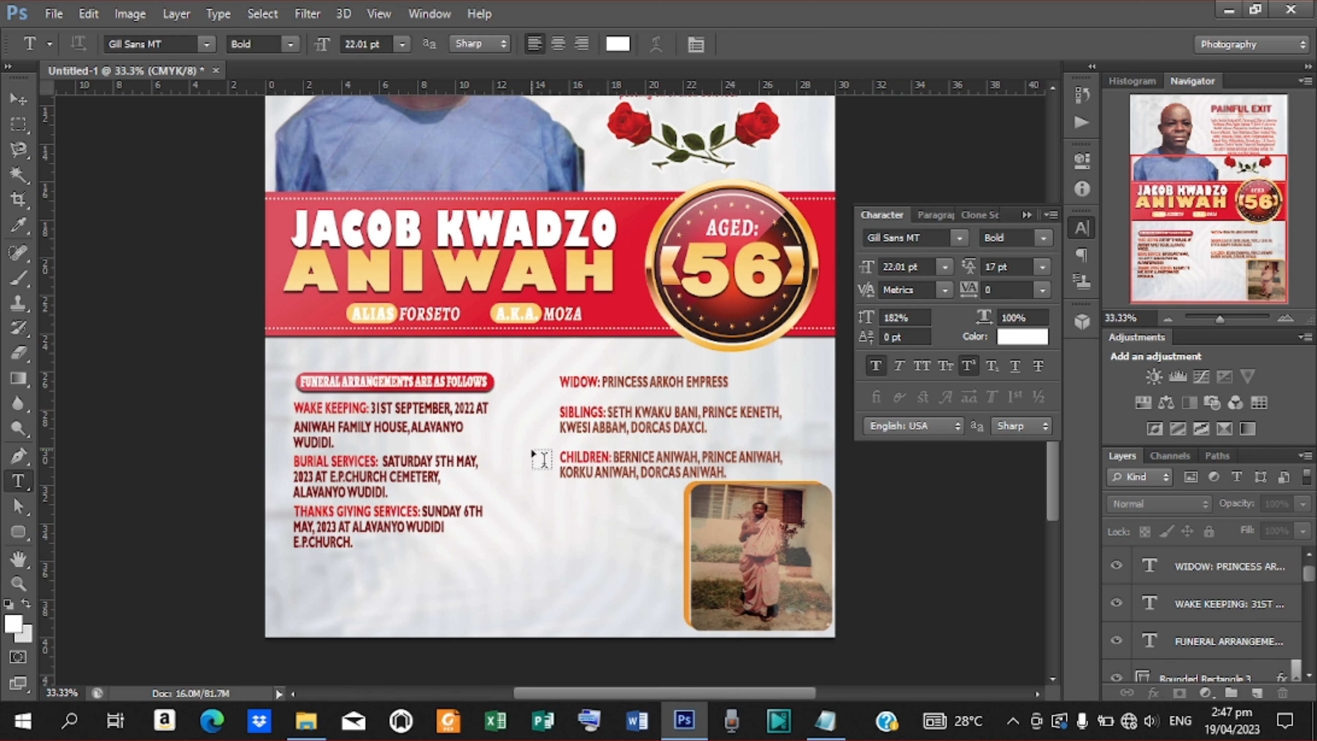
{"action": "left_click", "coordinate": [366, 589]}
Copy 'ALL FRIENDS AND SYMPATHIZERS ARE CORDIALLY INVITED' from Notepad and paste it onto the poster.
{"action": "left_click", "coordinate": [825, 721]}
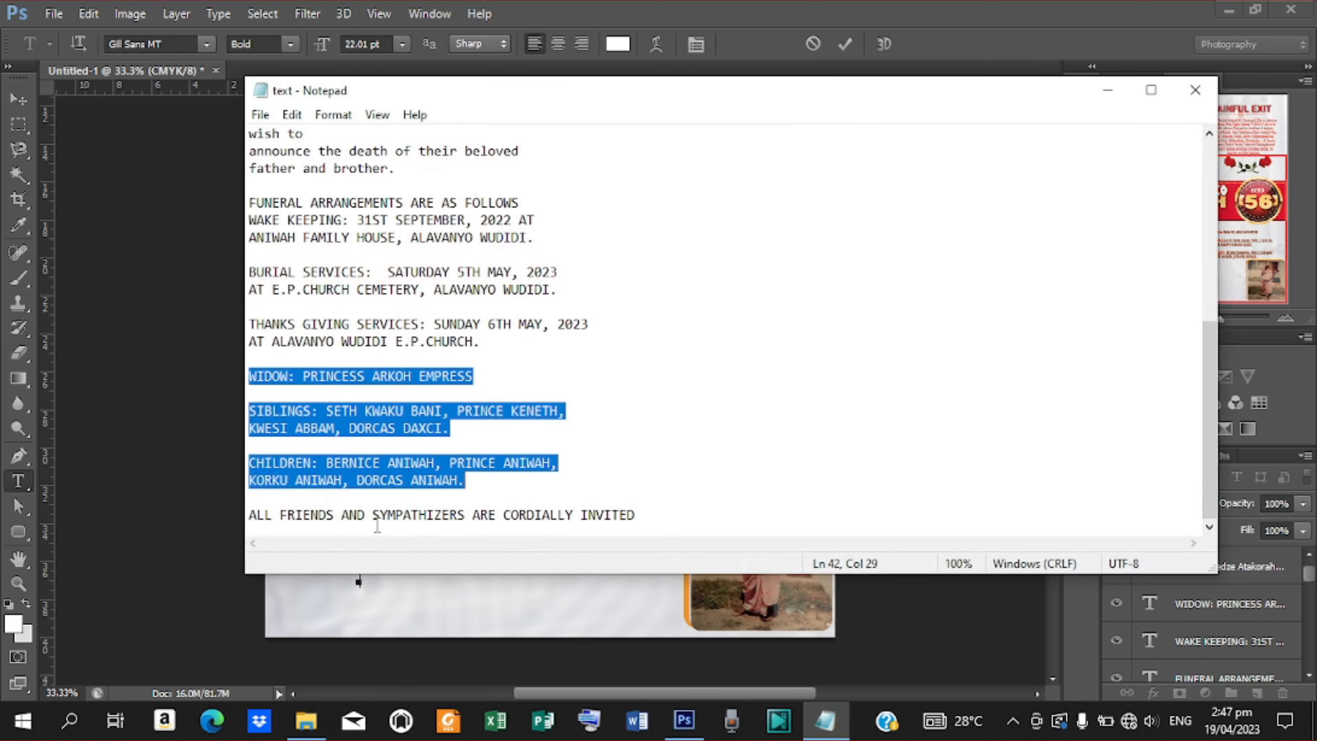
{"action": "left_click_drag", "start_coordinate": [252, 515], "coordinate": [657, 507]}
{"action": "key", "text": "ctrl+c"}
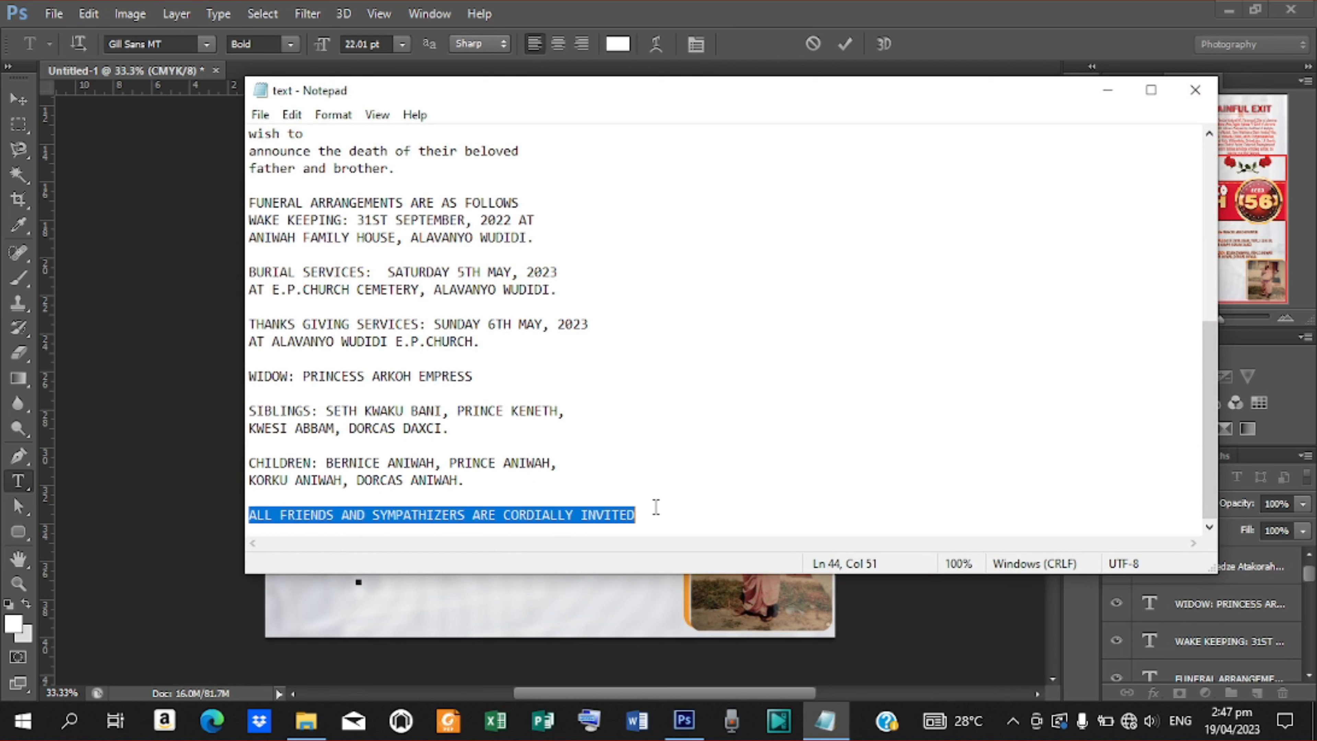
{"action": "left_click", "coordinate": [1107, 90]}
{"action": "key", "text": "ctrl+v"}
Make the invitation line banner red #dc0f30 in Gill Sans MT Bold Italic.
{"action": "left_click", "coordinate": [845, 43]}
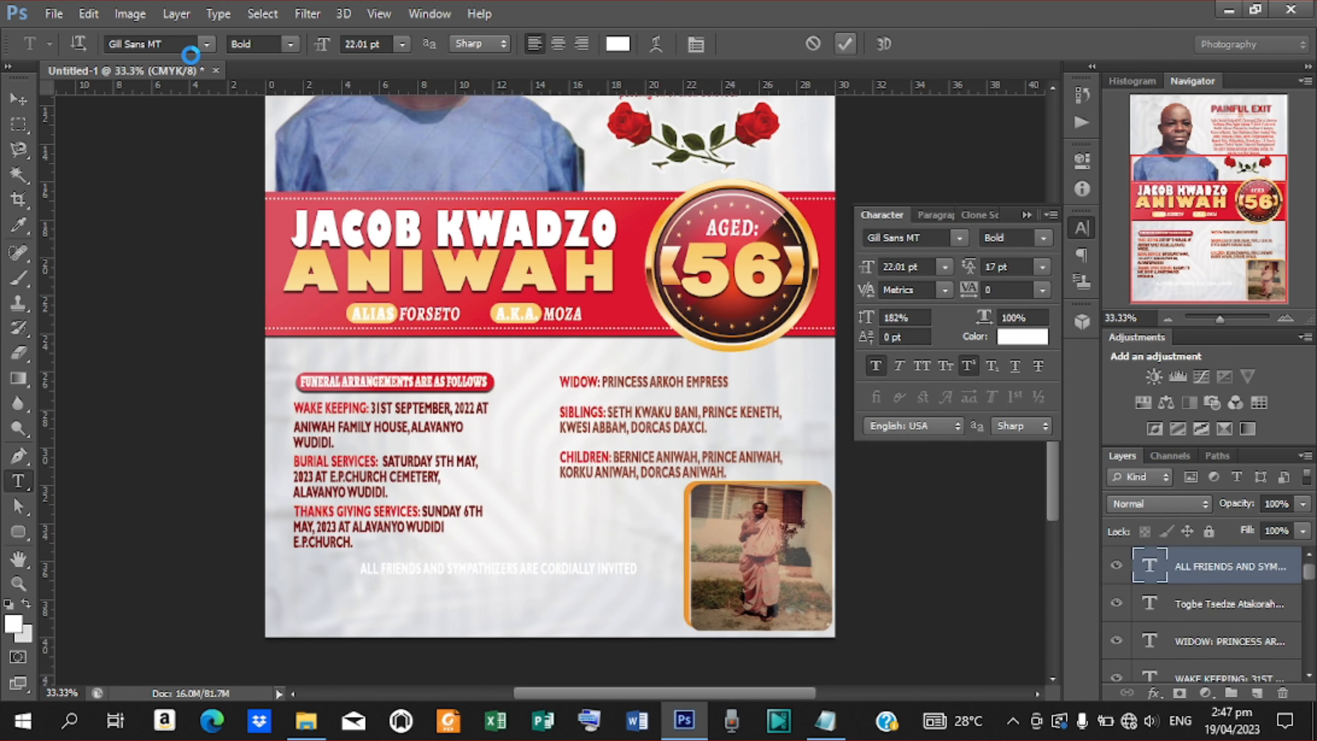
{"action": "left_click", "coordinate": [1031, 338]}
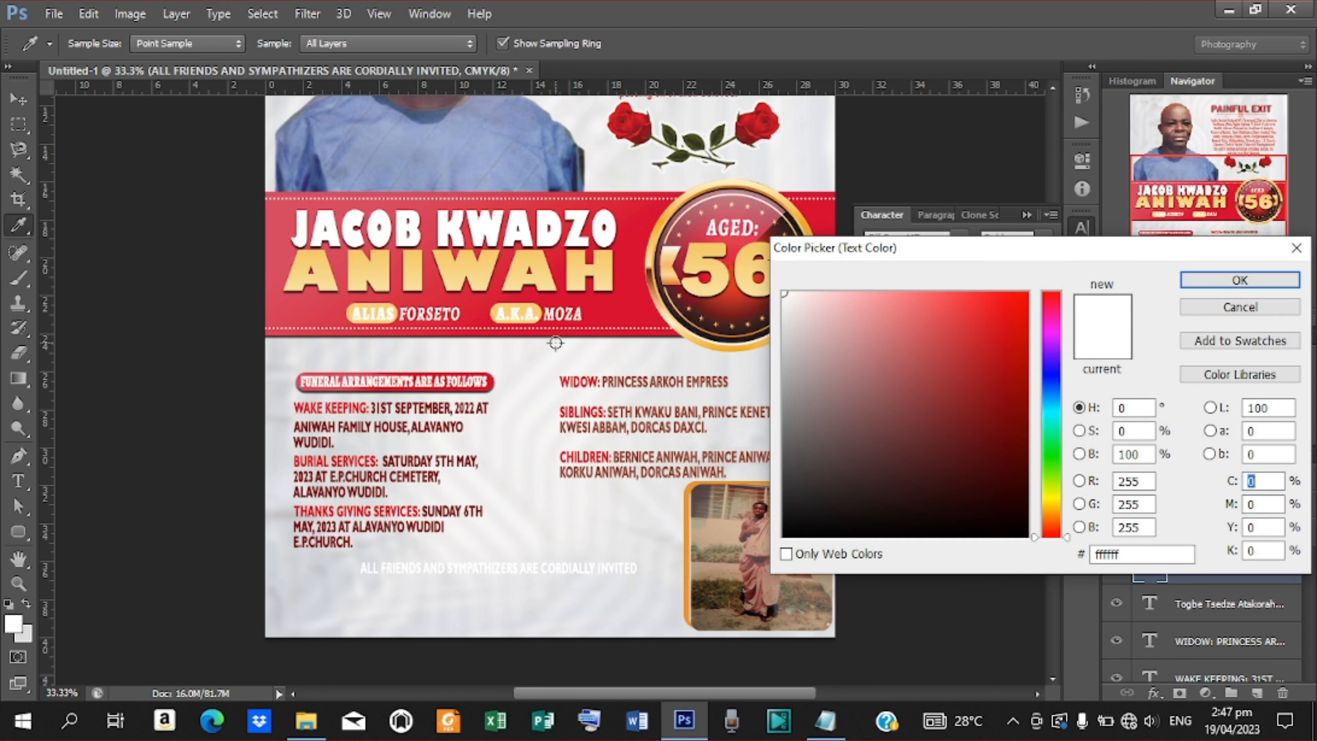
{"action": "left_click", "coordinate": [634, 315]}
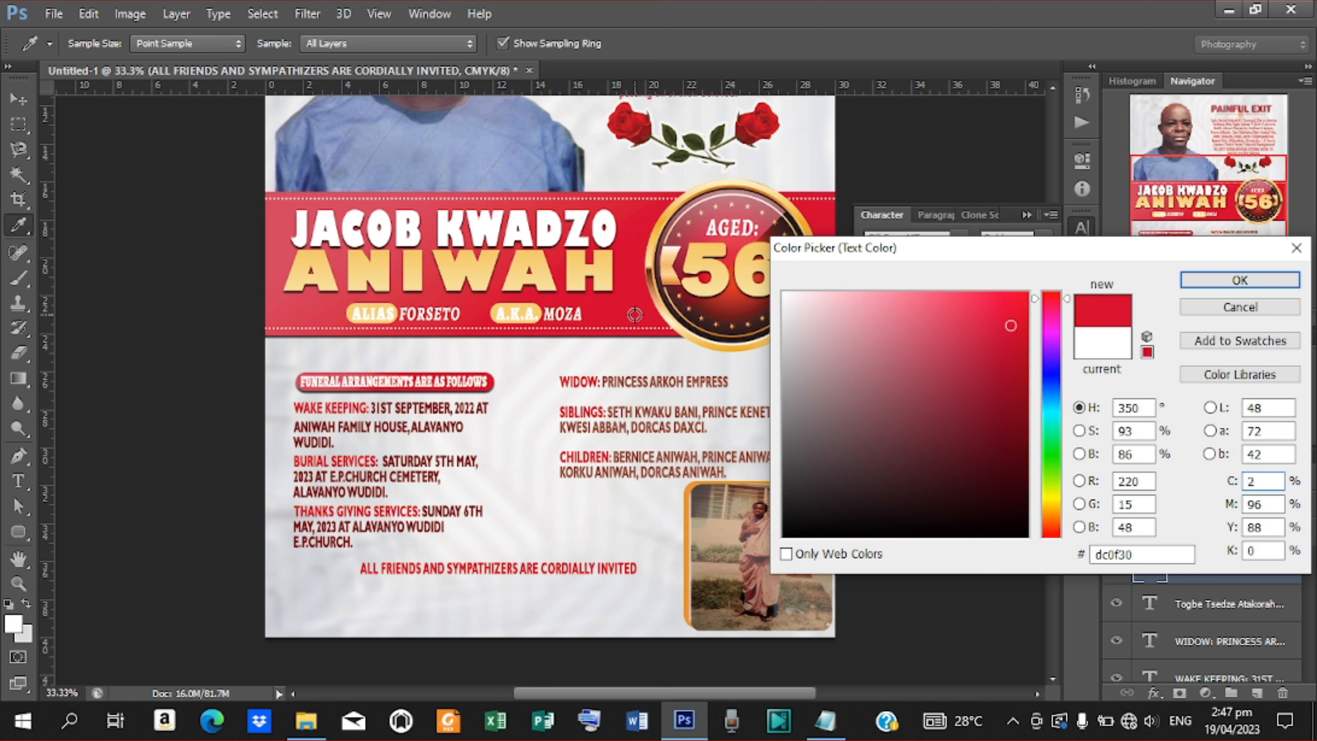
{"action": "left_click", "coordinate": [1235, 282]}
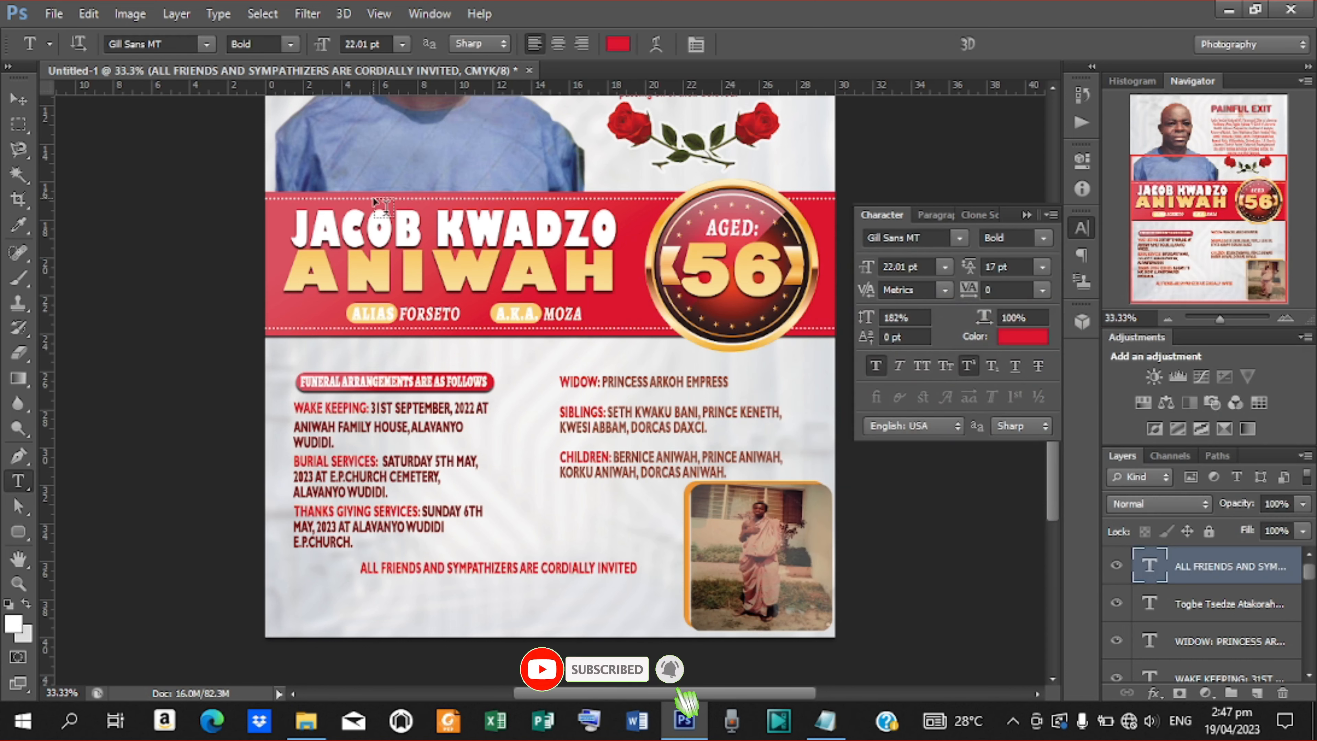
{"action": "left_click", "coordinate": [1043, 239]}
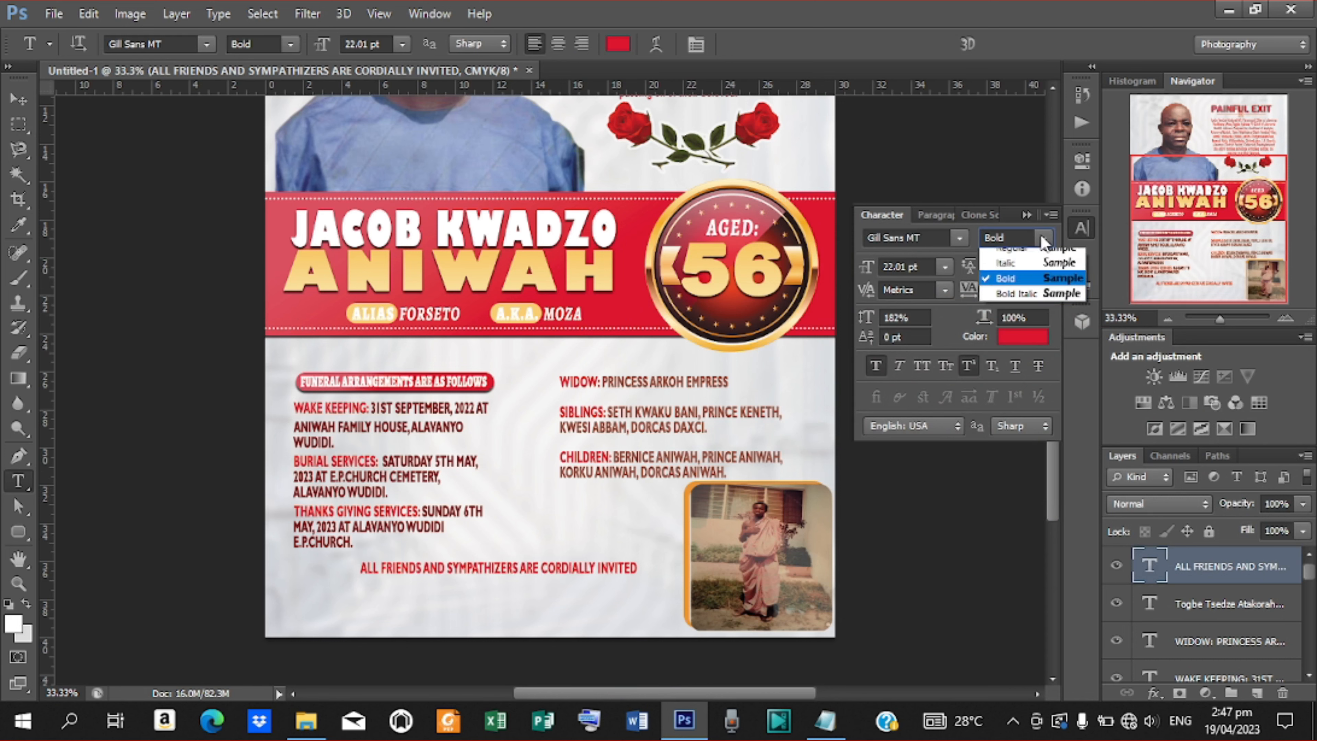
{"action": "left_click", "coordinate": [1020, 300]}
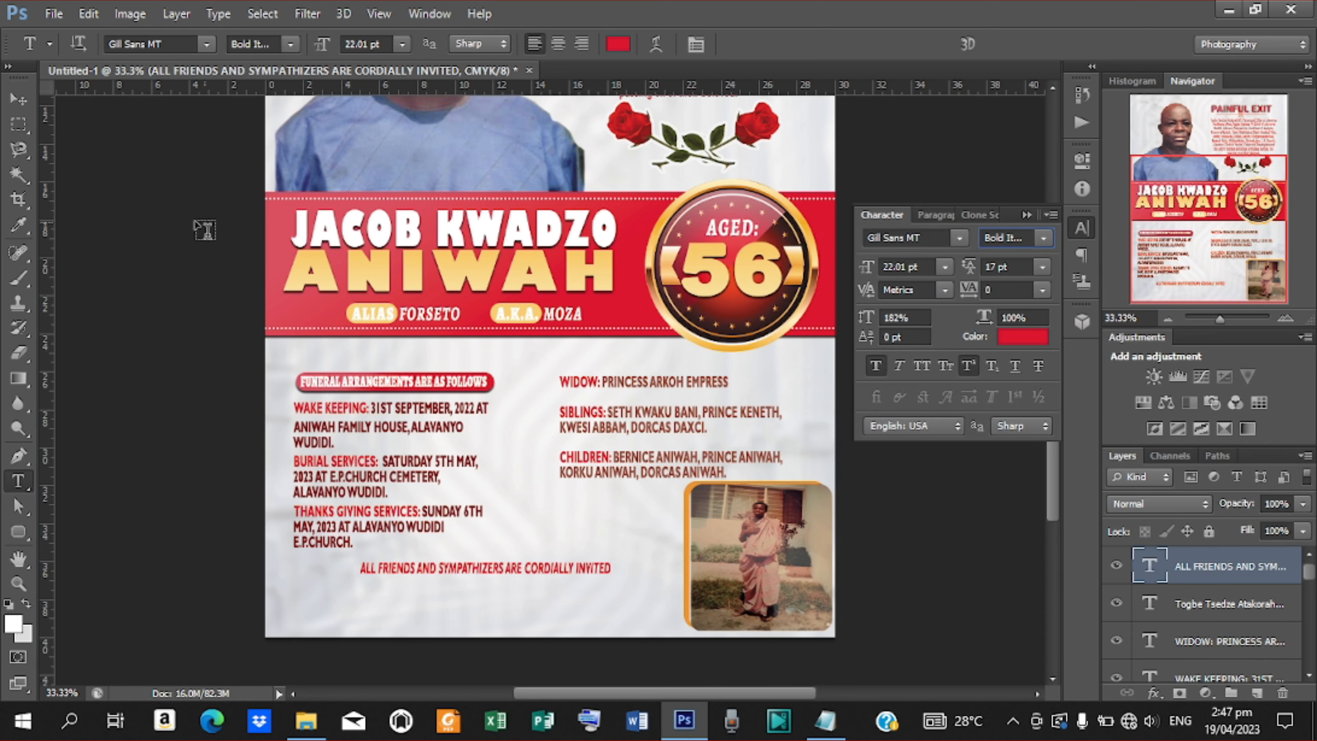
{"action": "left_click", "coordinate": [18, 98]}
{"action": "key", "text": "ctrl+plus"}
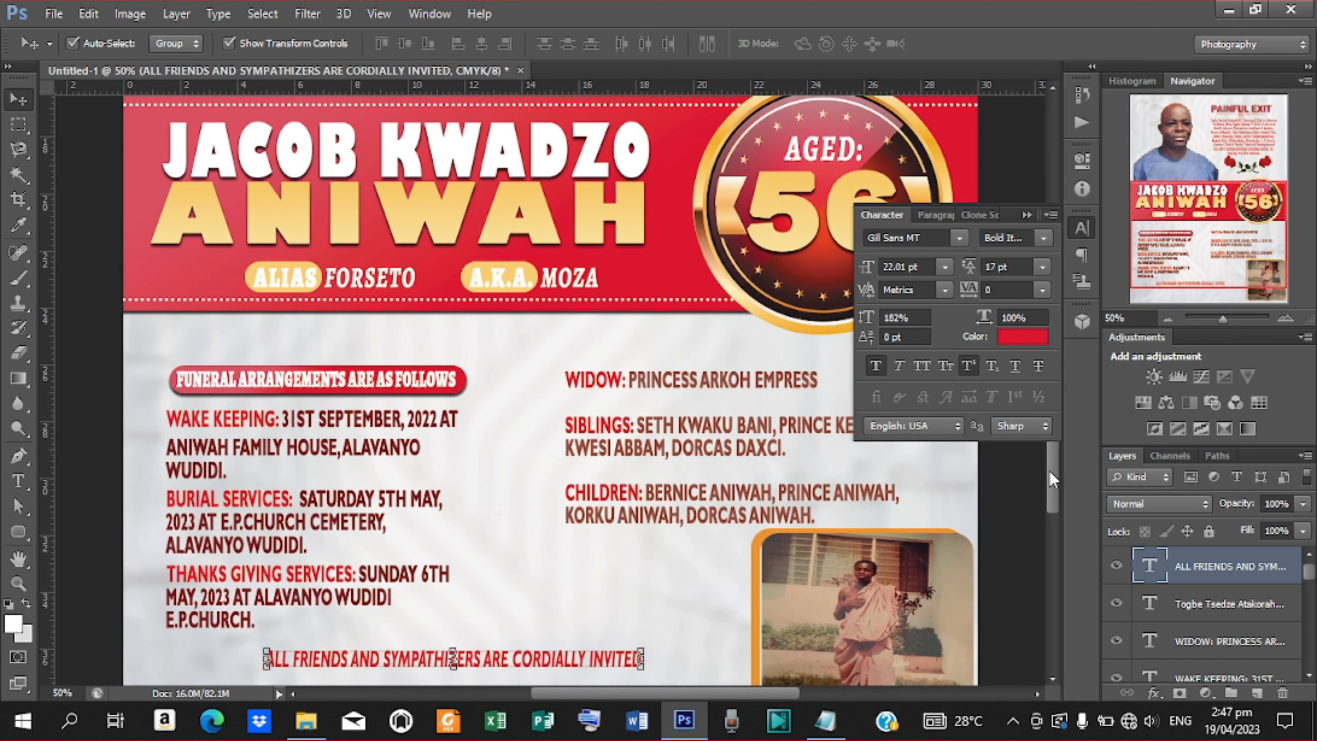
Place the red invitation line along the poster's bottom edge, centred horizontally on the canvas.
{"action": "scroll", "coordinate": [1049, 471], "scroll_direction": "down", "scroll_amount": 5}
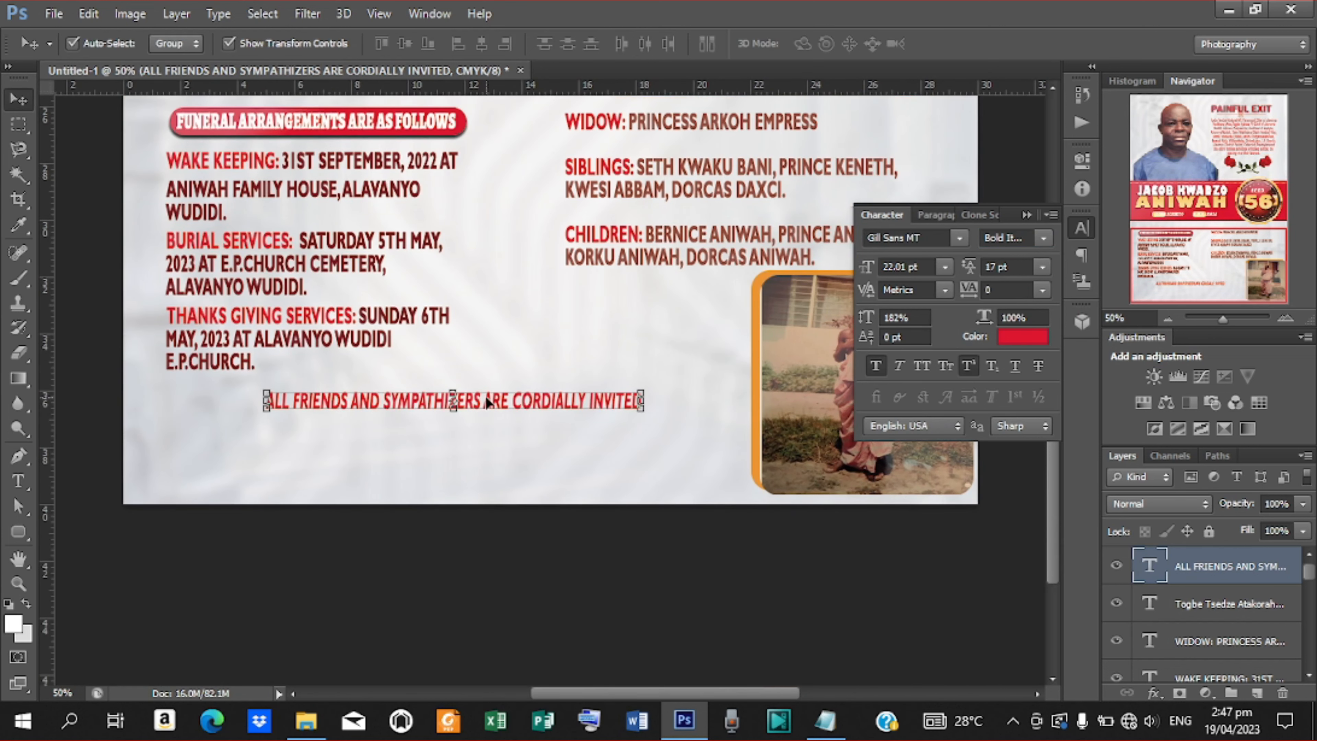
{"action": "left_click_drag", "start_coordinate": [487, 402], "coordinate": [526, 483]}
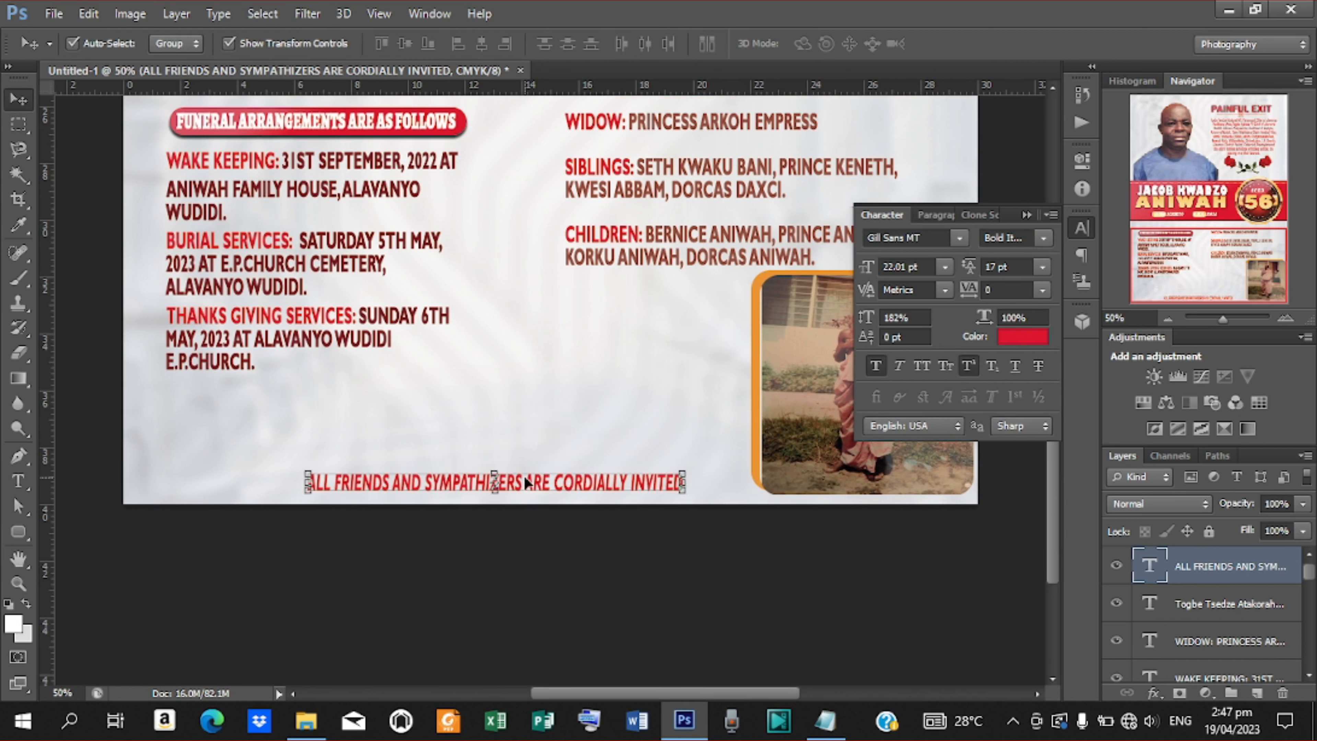
{"action": "key", "text": "Right"}
{"action": "key", "text": "Right"}
{"action": "key", "text": "Down"}
{"action": "key", "text": "Down"}
{"action": "key", "text": "Down"}
{"action": "key", "text": "Down"}
{"action": "key", "text": "Down"}
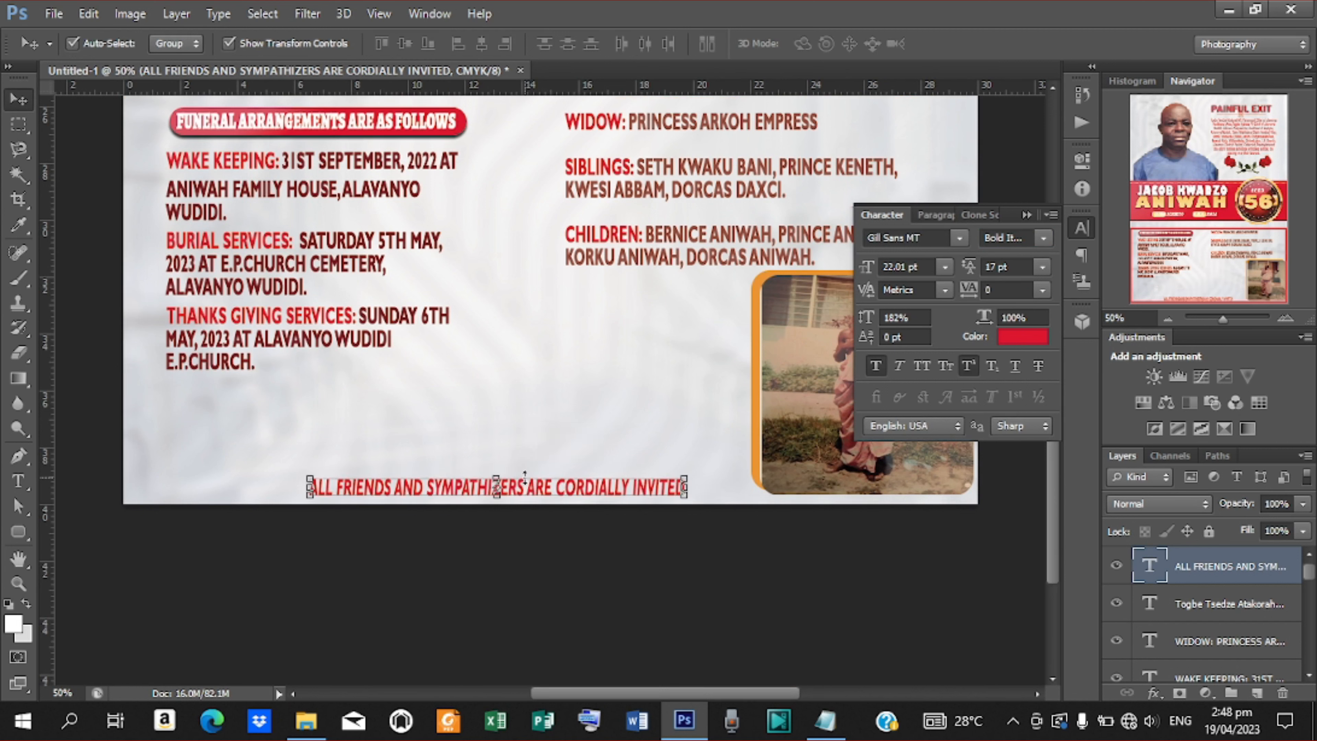
{"action": "key", "text": "Right"}
{"action": "key", "text": "Right"}
{"action": "key", "text": "Right"}
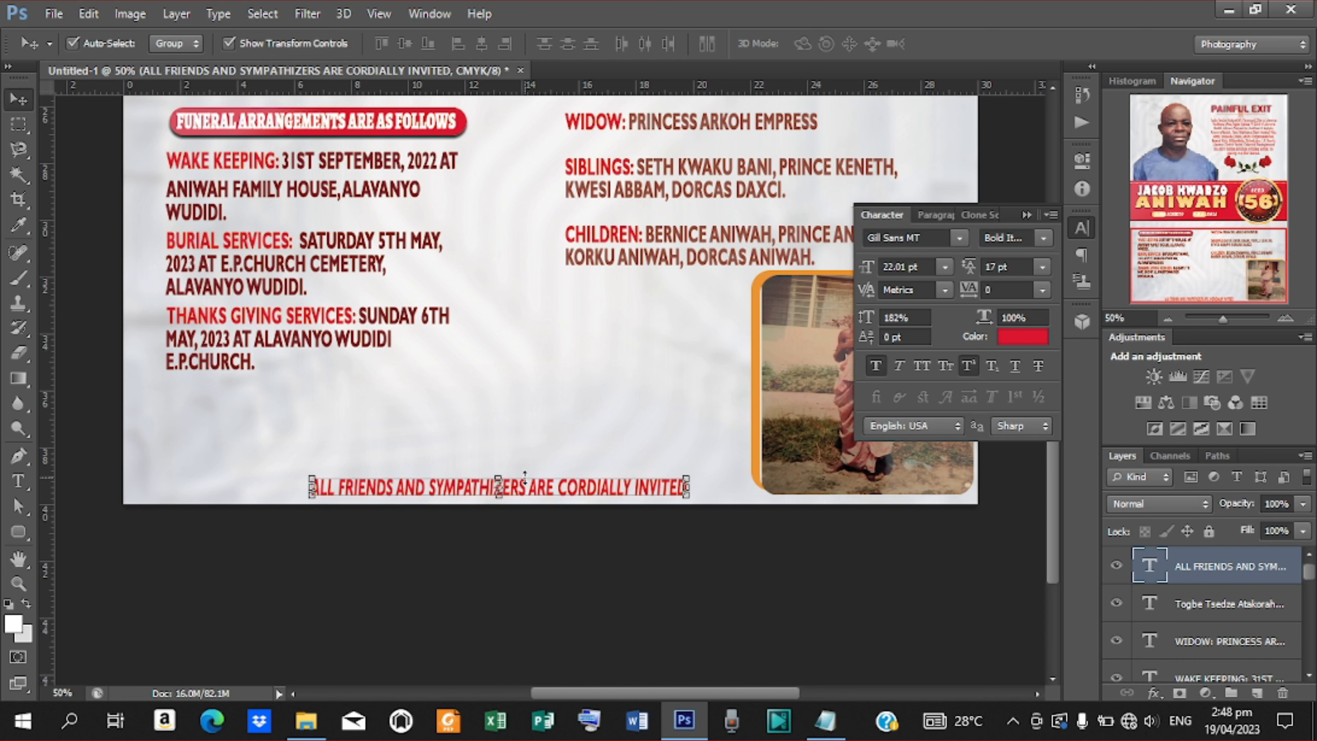
{"action": "key", "text": "ctrl+a"}
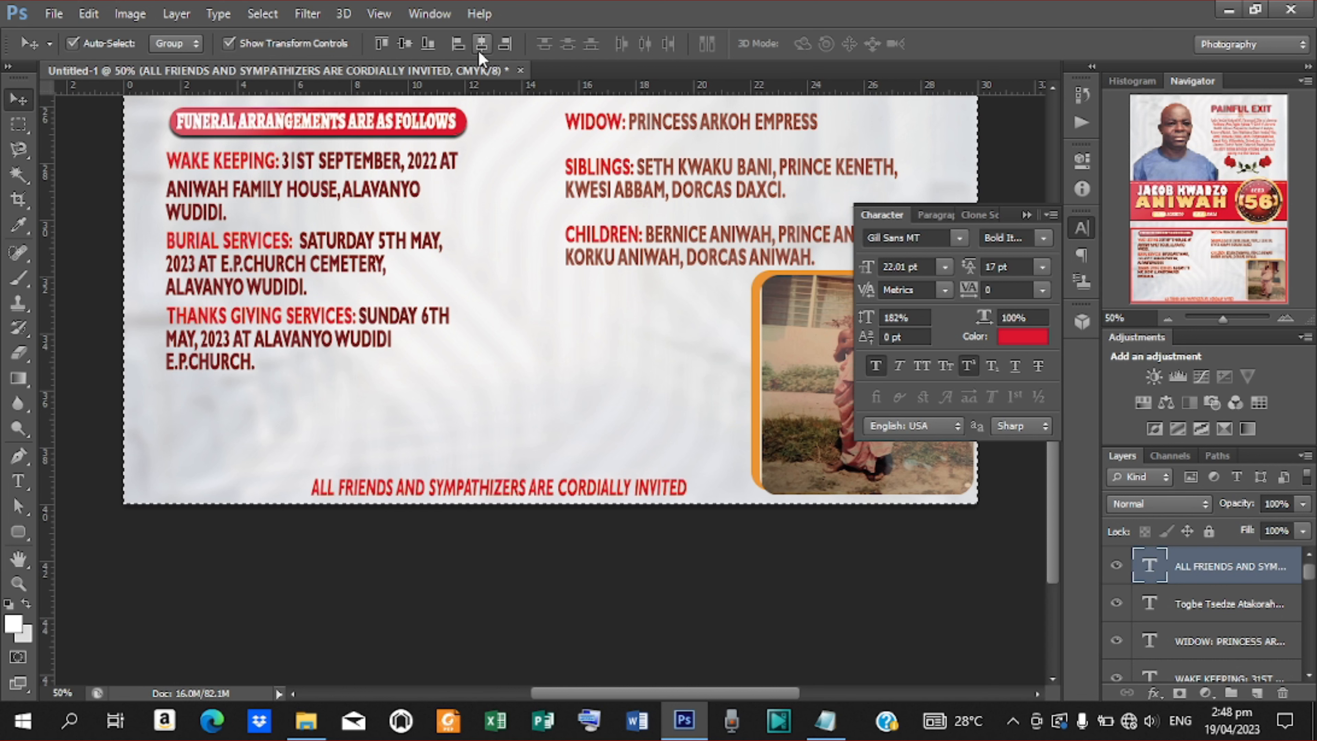
{"action": "left_click", "coordinate": [480, 48]}
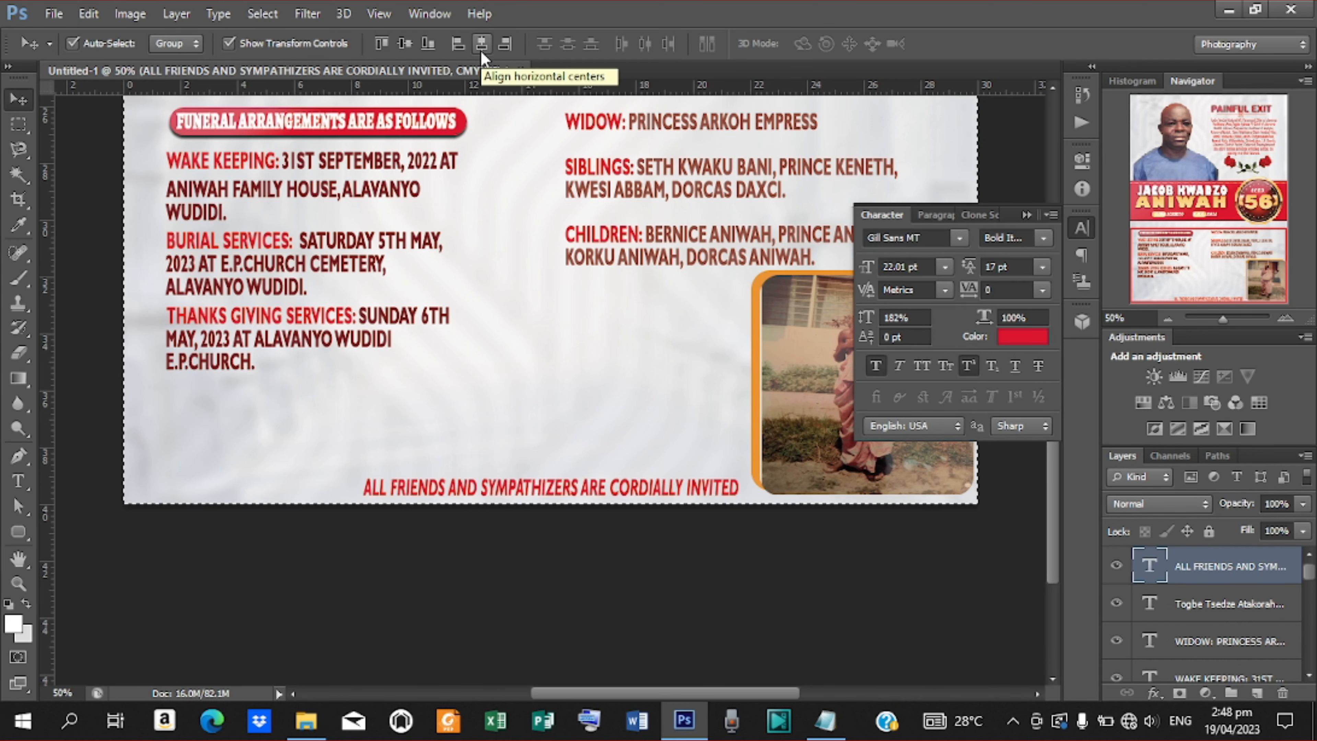
{"action": "key", "text": "ctrl+d"}
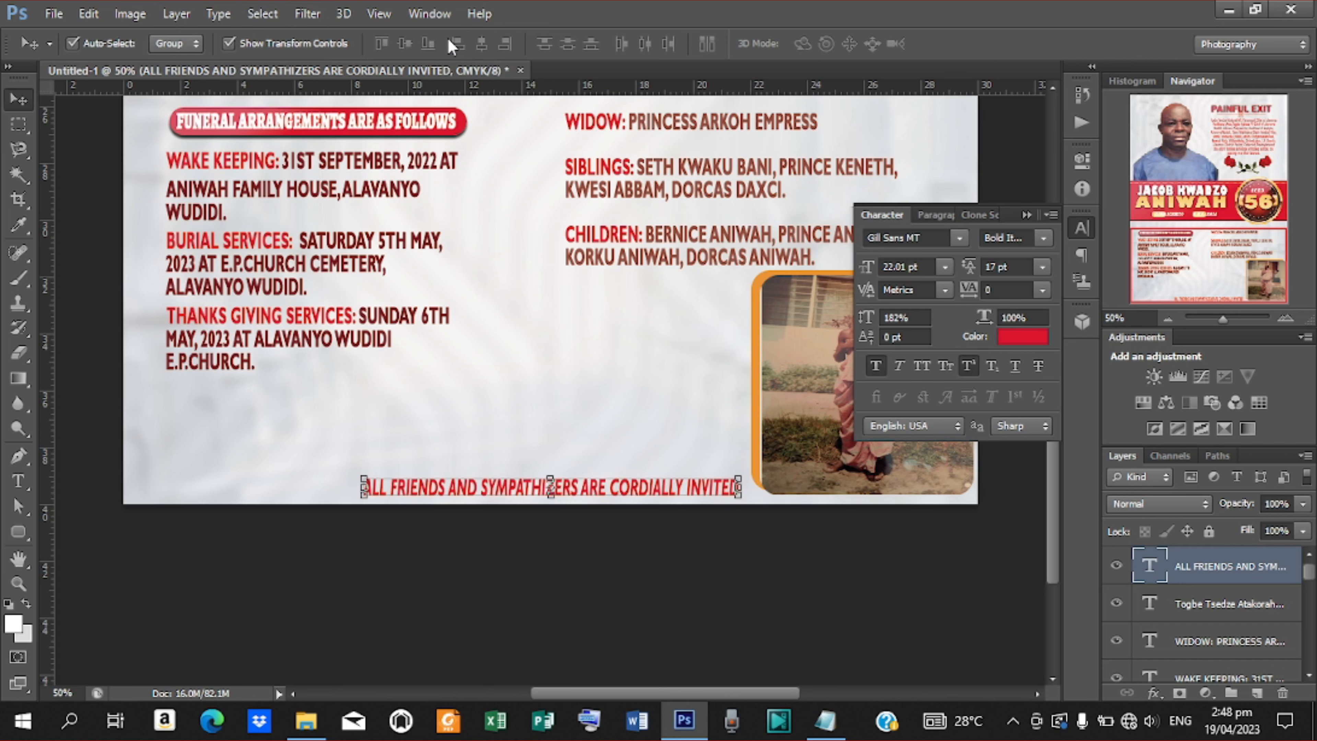
{"action": "key", "text": "Left"}
{"action": "key", "text": "Left"}
{"action": "key", "text": "Left"}
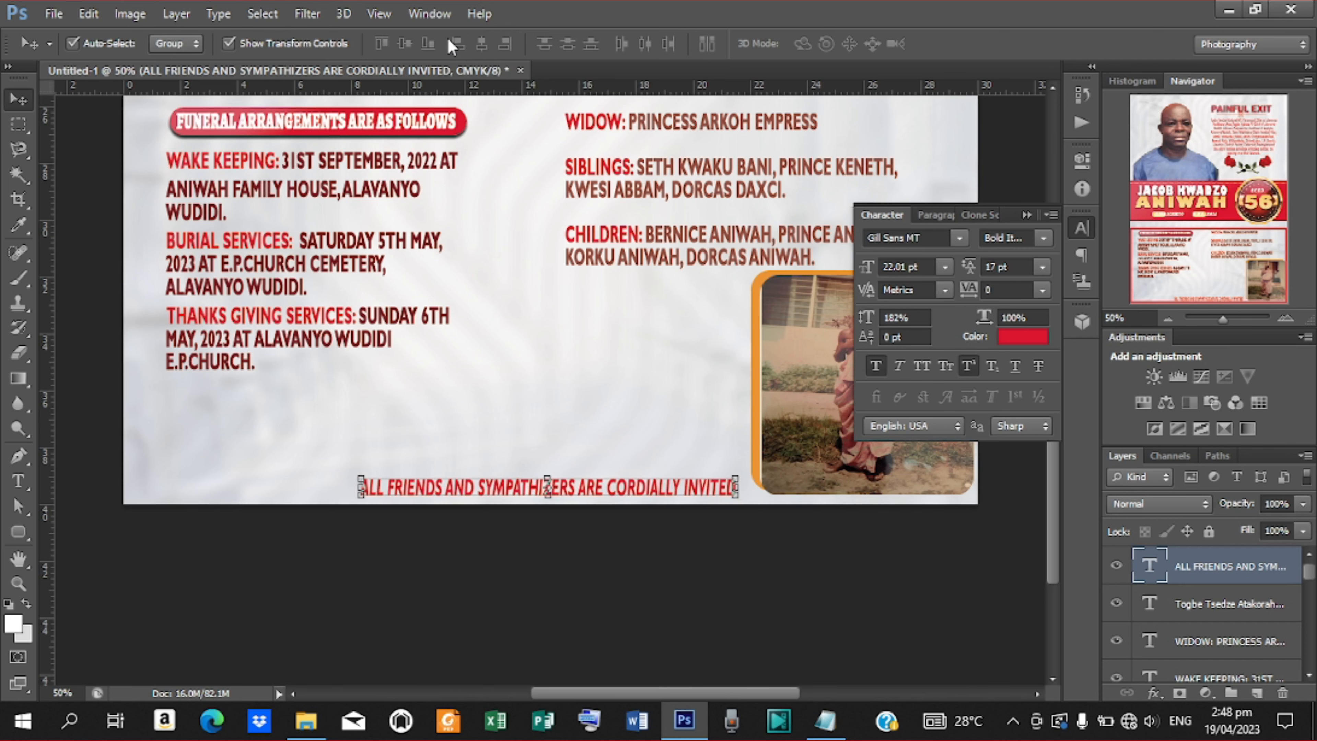
{"action": "key", "text": "ctrl+minus"}
{"action": "key", "text": "ctrl+minus"}
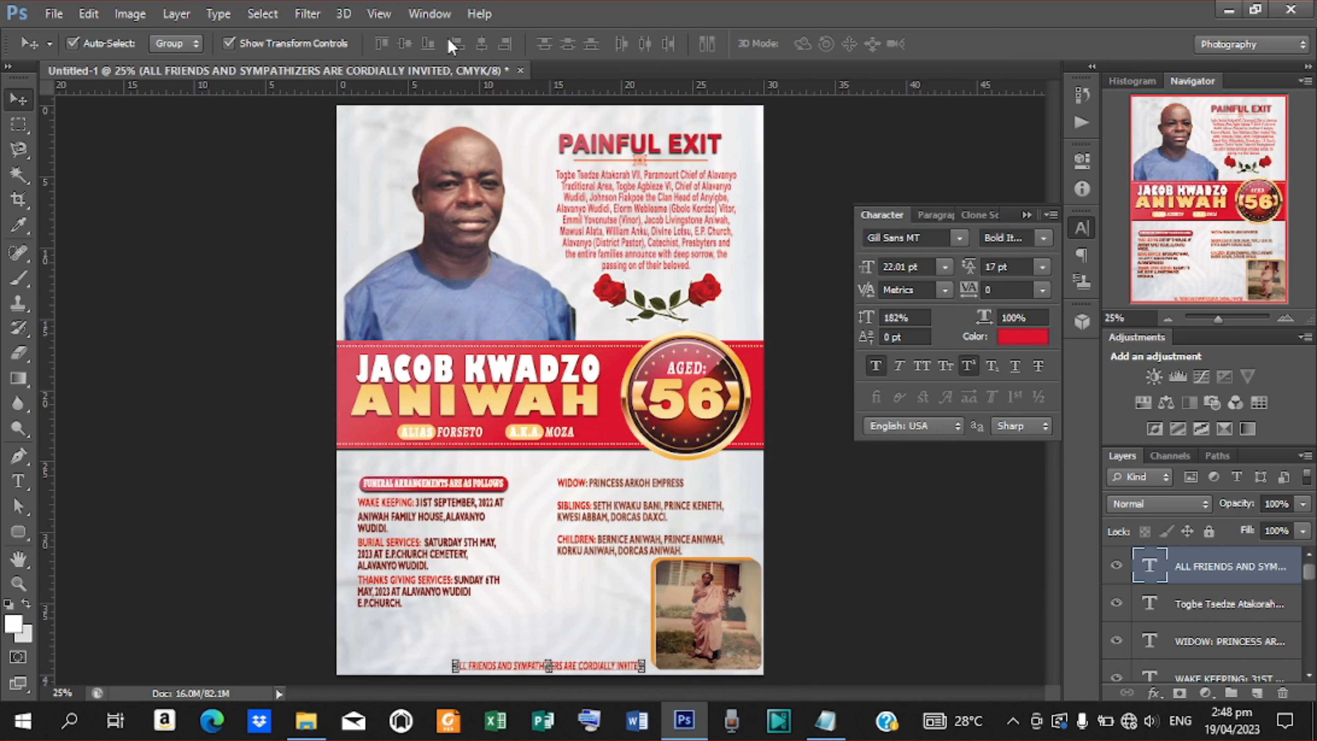
{"action": "left_click", "coordinate": [830, 509]}
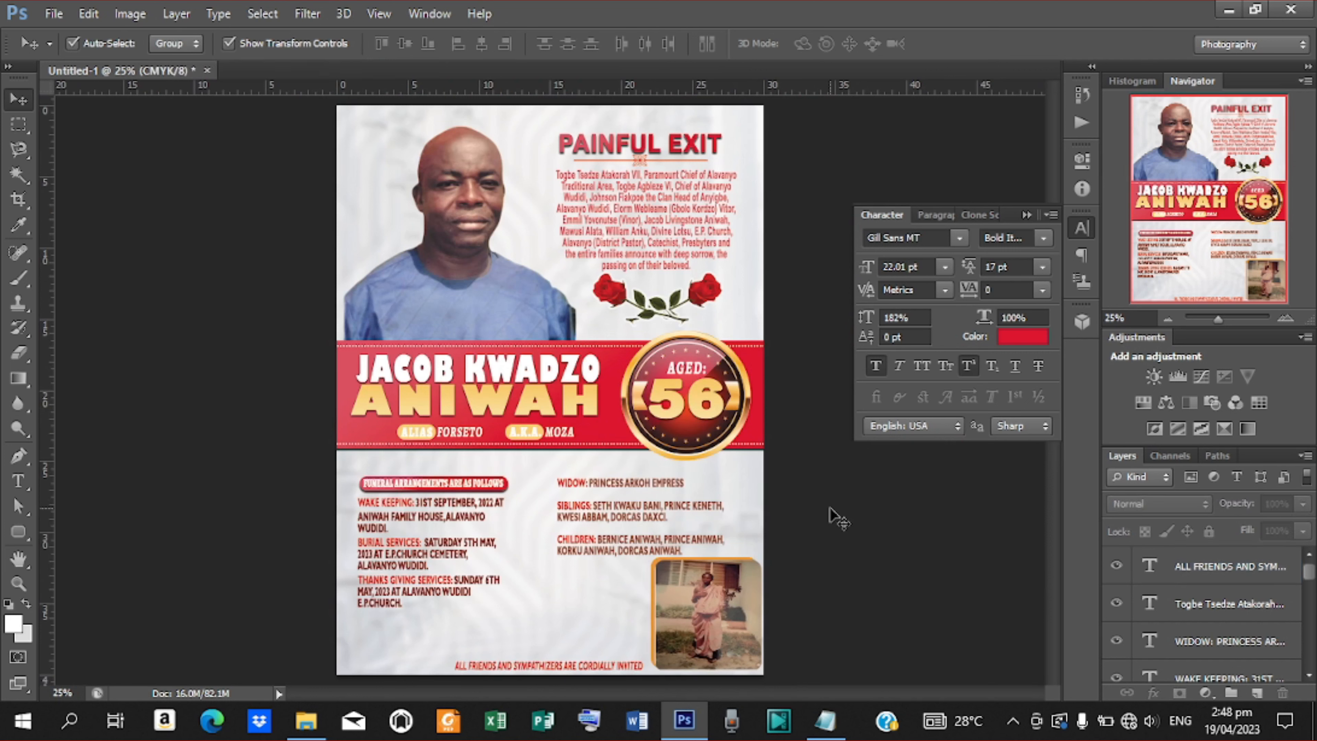